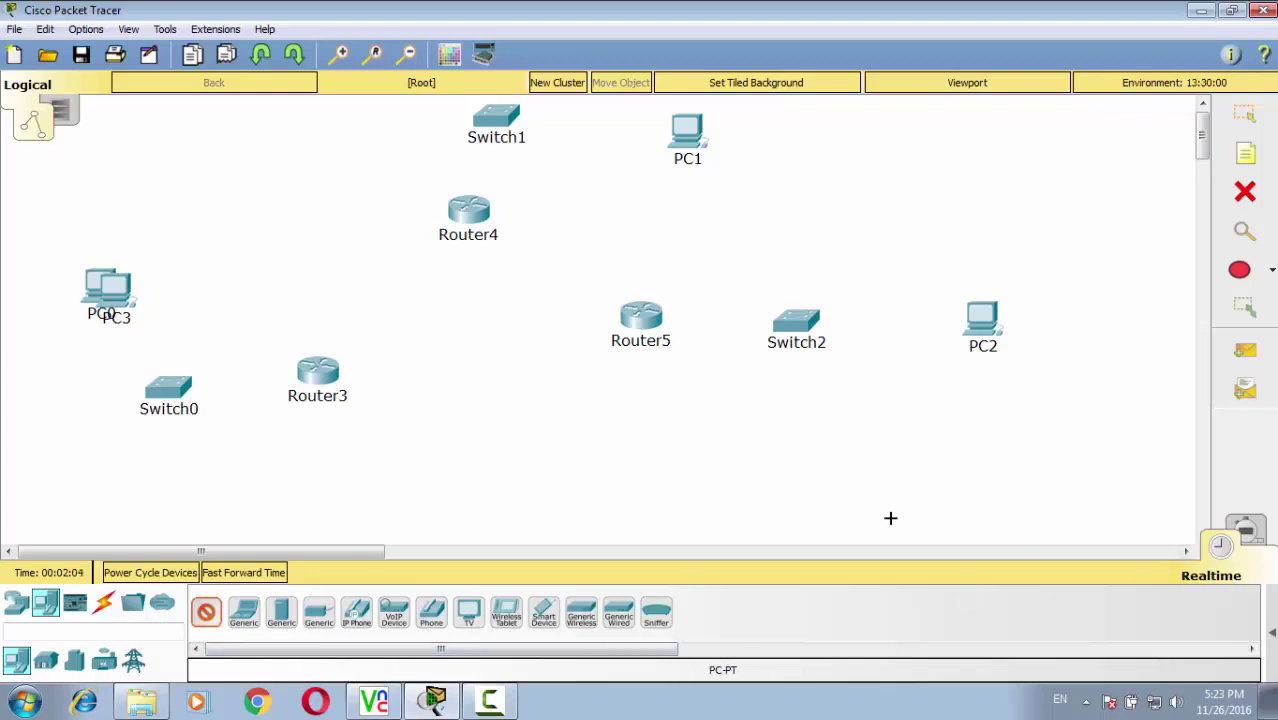
Step: Delete PC0, and connect PC3's FastEthernet0 to Switch0's FastEthernet0/1 with a copper straight-through cable
{"action": "left_click", "coordinate": [1244, 192]}
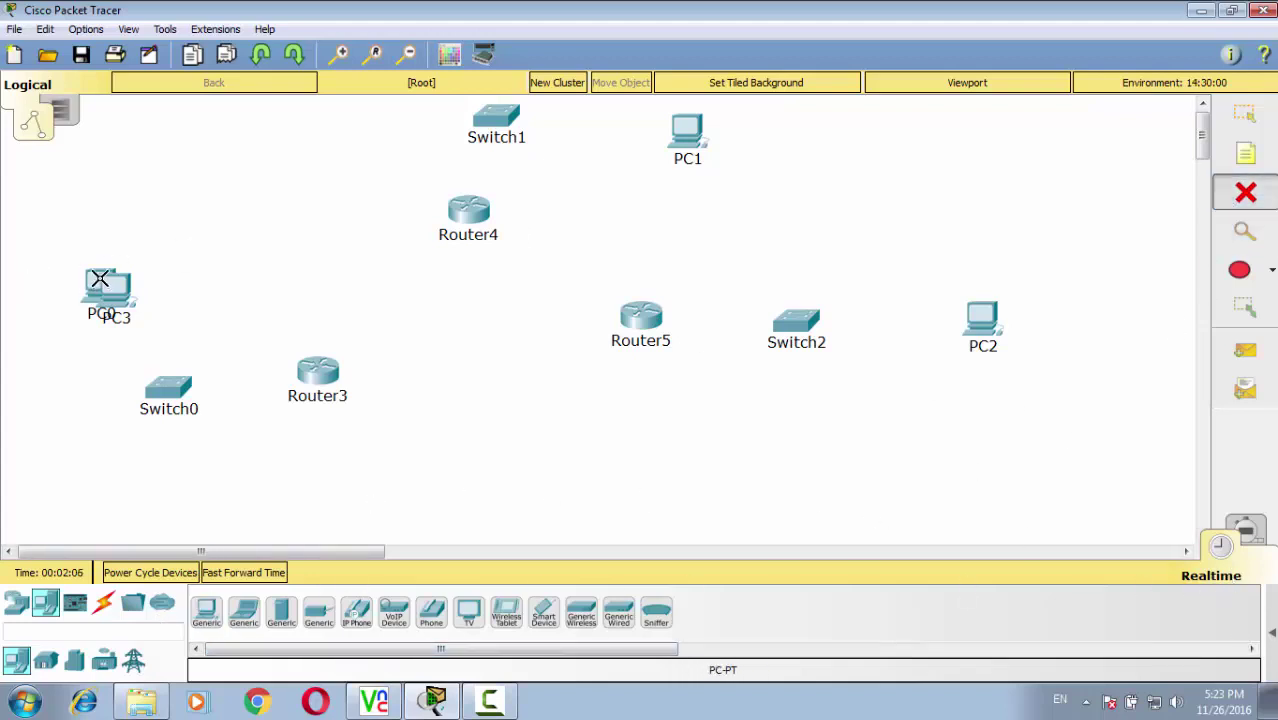
{"action": "left_click", "coordinate": [100, 279]}
{"action": "left_click", "coordinate": [103, 602]}
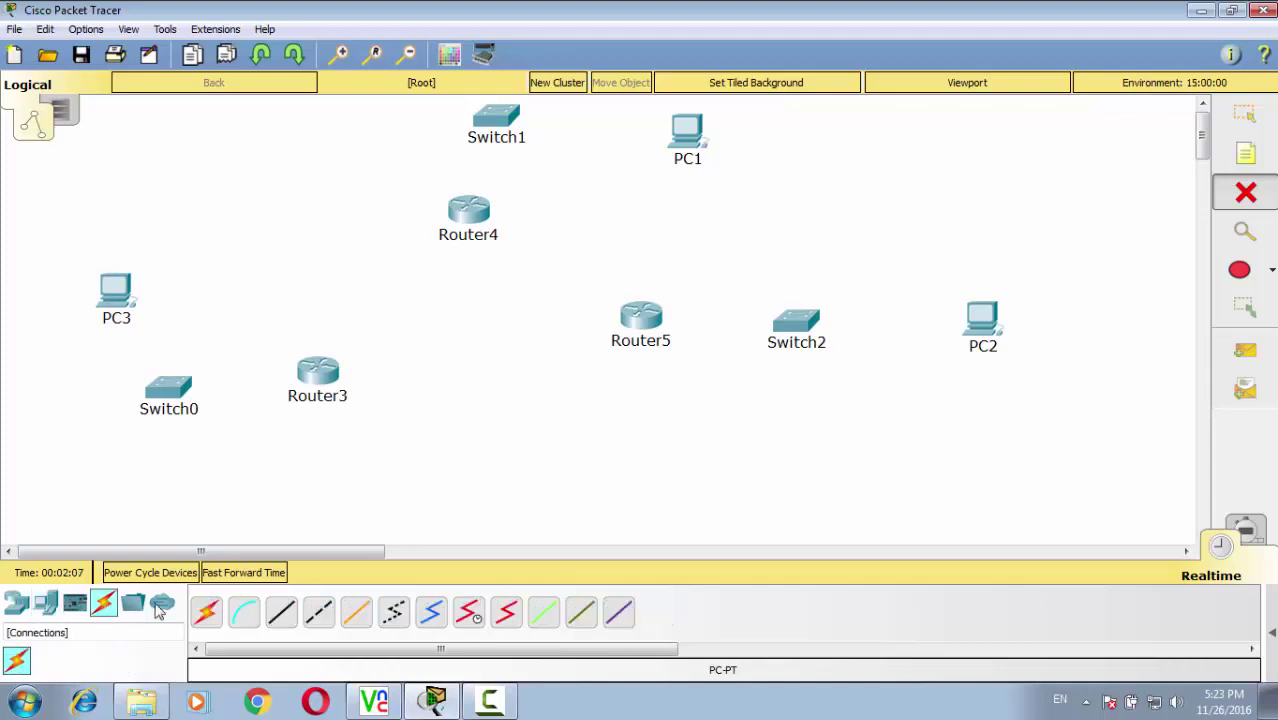
{"action": "left_click", "coordinate": [279, 613]}
{"action": "left_click", "coordinate": [112, 292]}
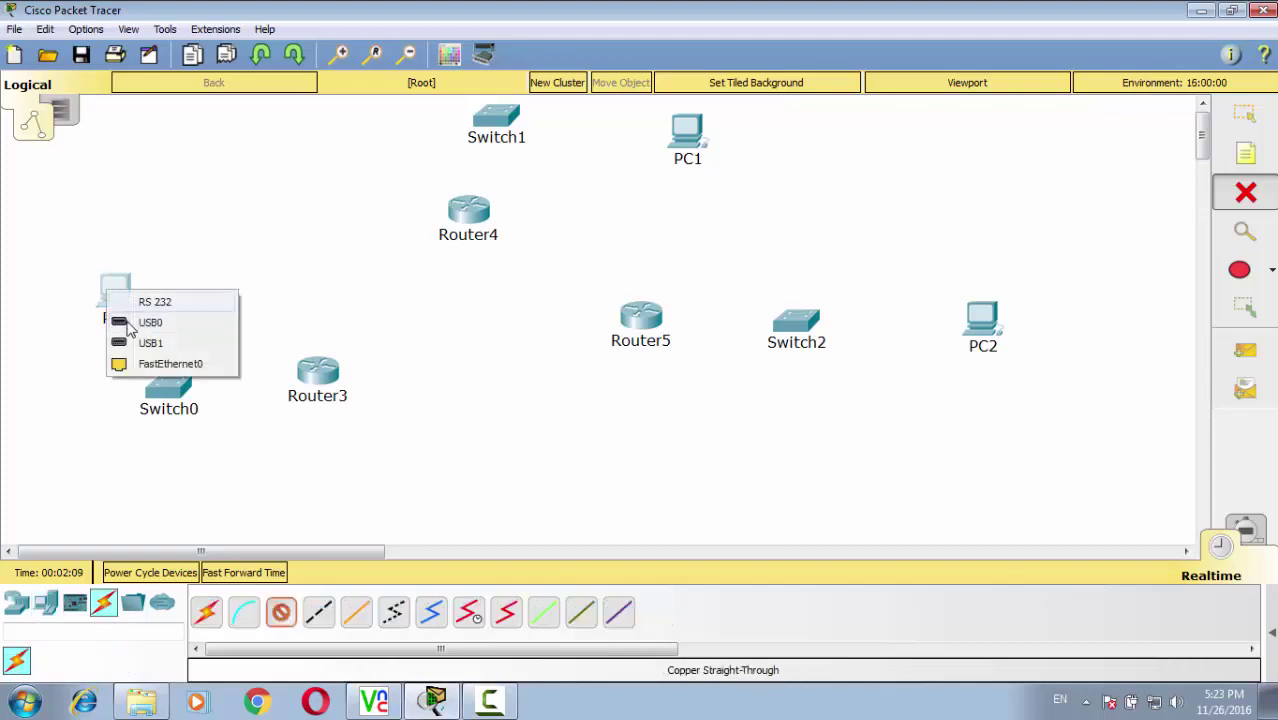
{"action": "left_click", "coordinate": [140, 366]}
{"action": "left_click", "coordinate": [168, 384]}
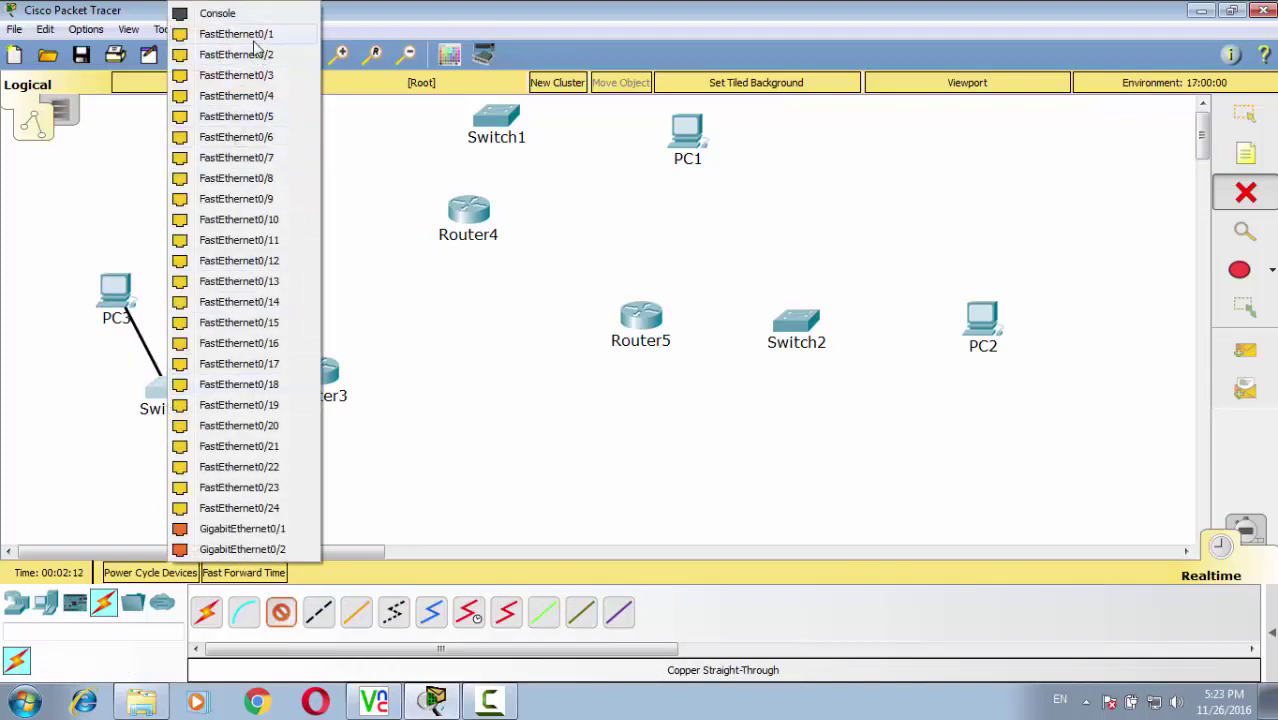
{"action": "left_click", "coordinate": [250, 36]}
Step: Connect Switch0's FastEthernet0/2 to Router3's GigabitEthernet0/0 with a copper straight-through cable
{"action": "left_click", "coordinate": [160, 384]}
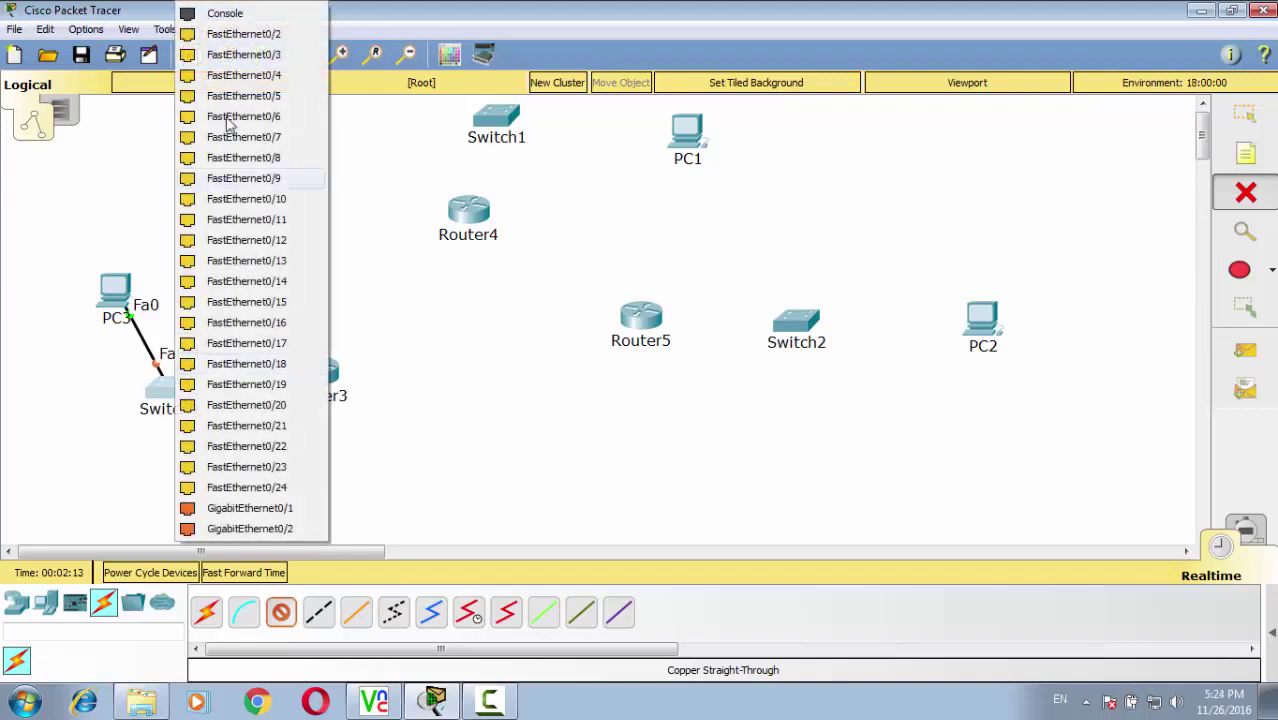
{"action": "left_click", "coordinate": [253, 36]}
{"action": "left_click", "coordinate": [316, 368]}
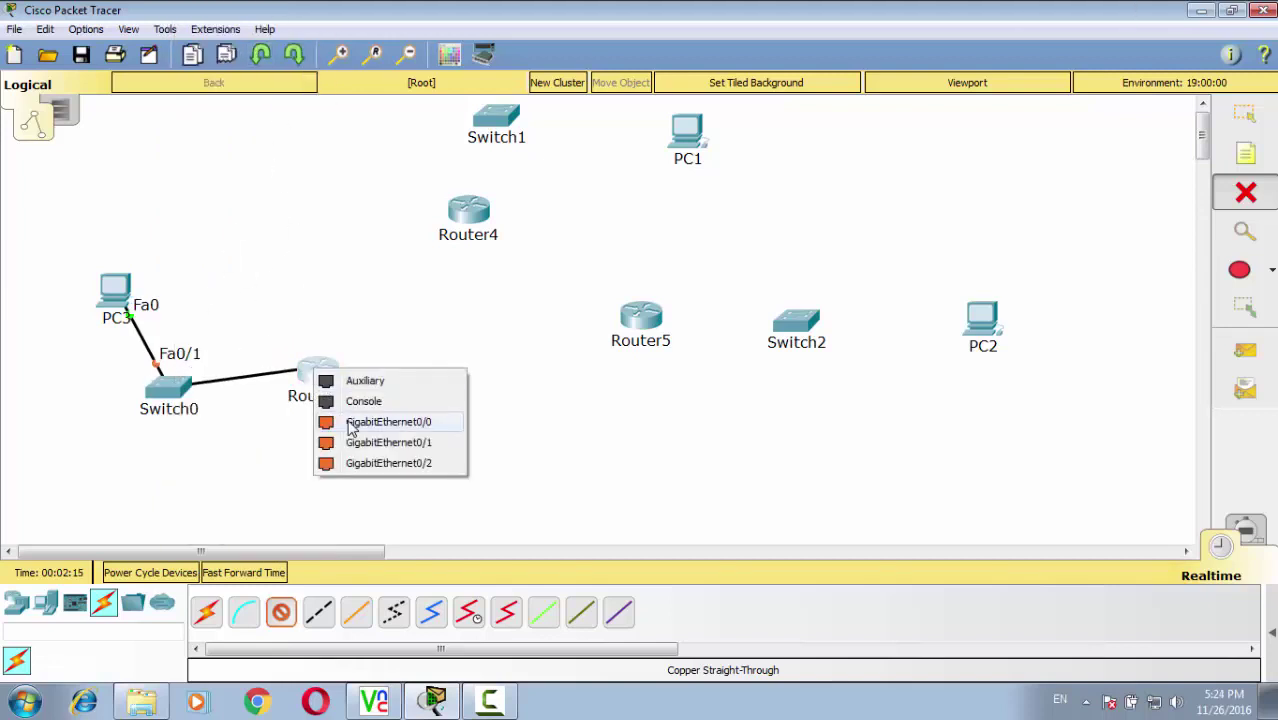
{"action": "left_click", "coordinate": [352, 428]}
Step: Connect PC1's FastEthernet0 to Switch1's FastEthernet0/1 with a copper straight-through cable
{"action": "left_click", "coordinate": [695, 160]}
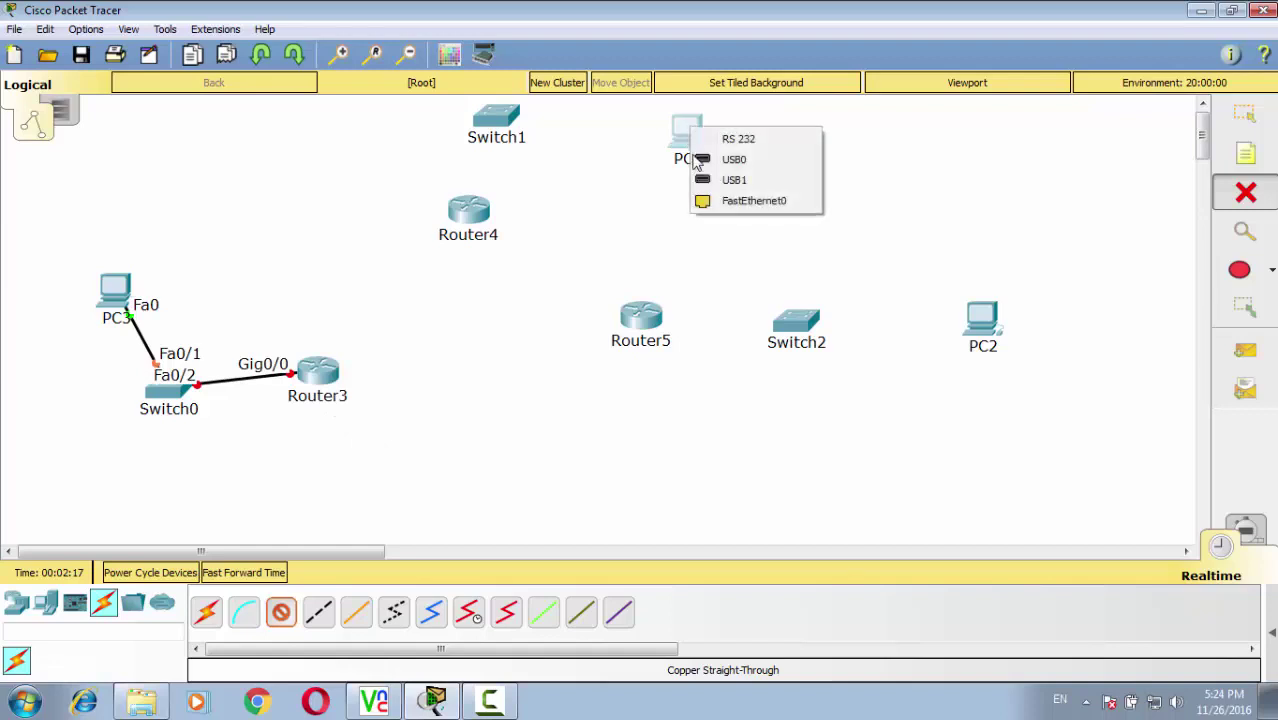
{"action": "left_click", "coordinate": [730, 200]}
{"action": "left_click", "coordinate": [499, 126]}
{"action": "left_click", "coordinate": [527, 149]}
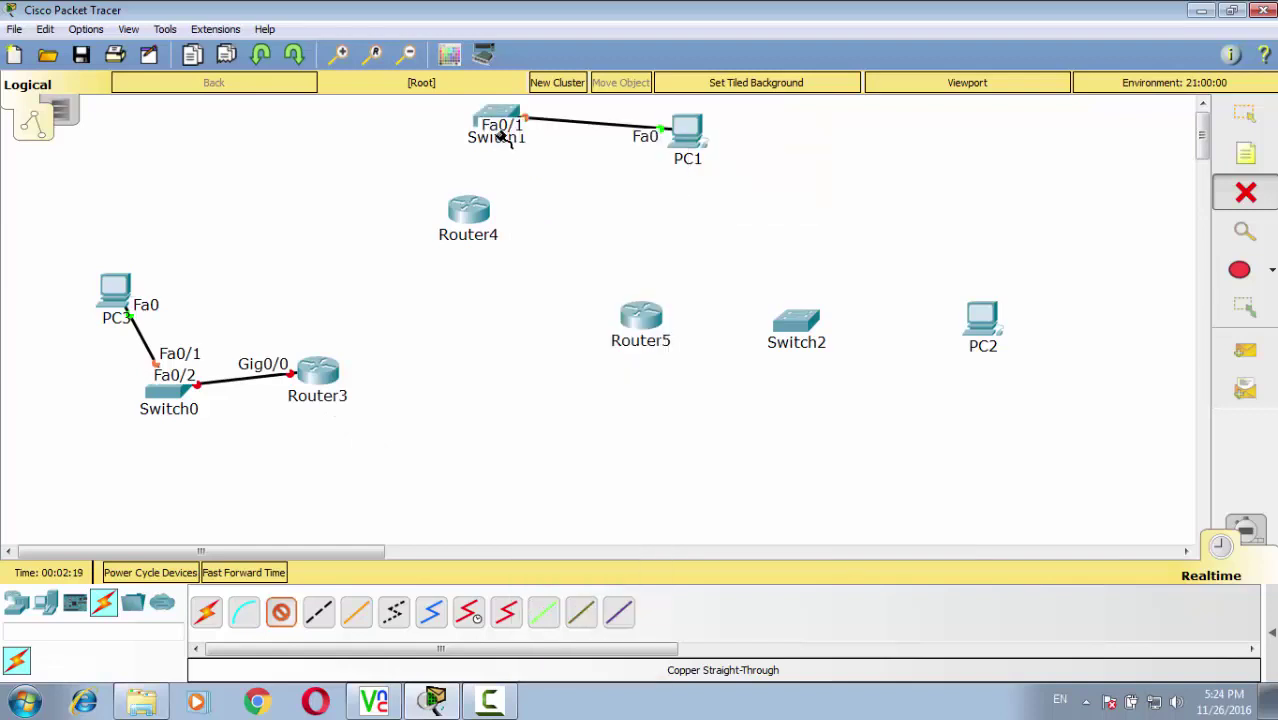
Step: Connect Switch1's FastEthernet0/2 to Router4's GigabitEthernet0/0 with a copper straight-through cable
{"action": "left_click", "coordinate": [505, 138]}
{"action": "left_click", "coordinate": [510, 151]}
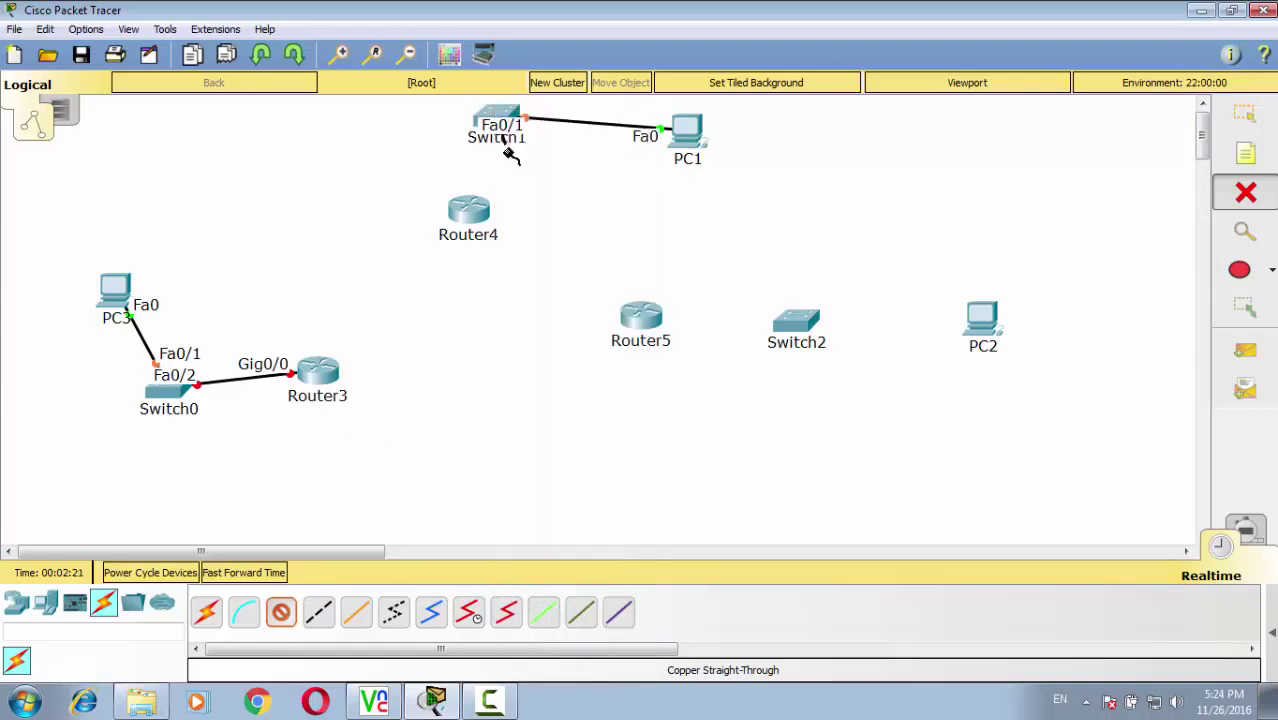
{"action": "left_click", "coordinate": [479, 210]}
{"action": "left_click", "coordinate": [495, 258]}
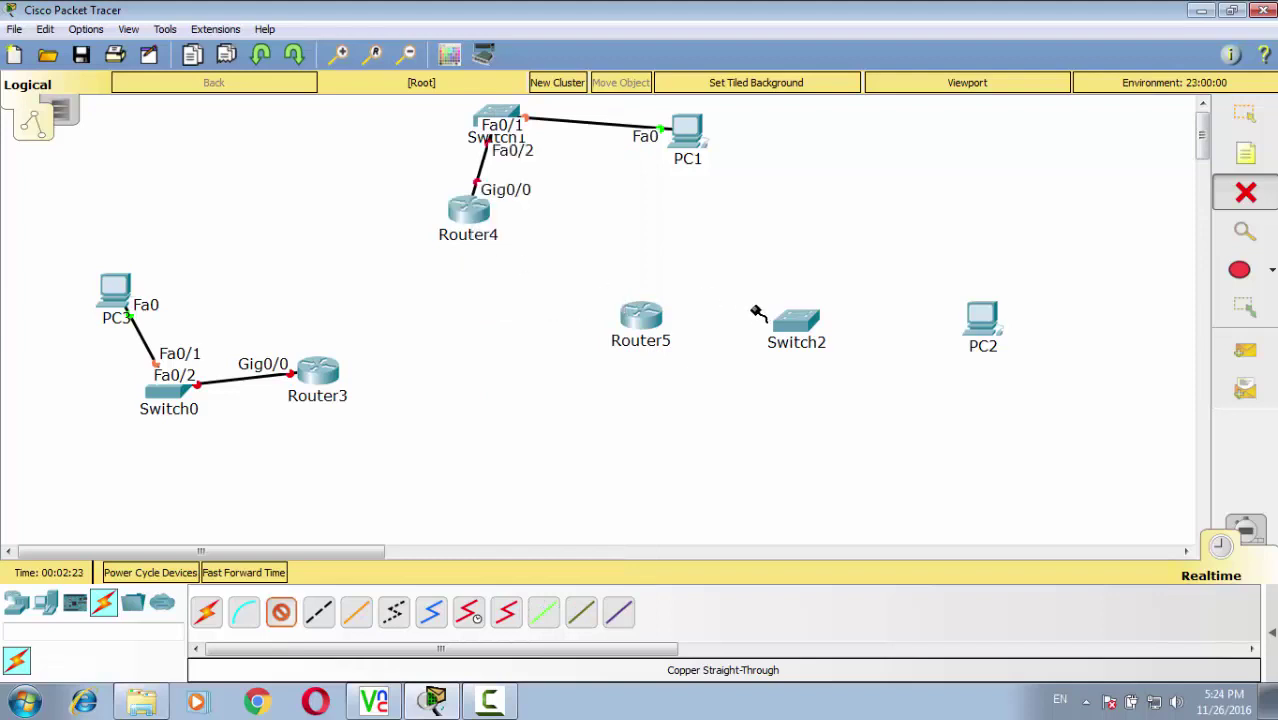
Step: Connect PC2's FastEthernet0 to Switch2's FastEthernet0/1 with a copper straight-through cable
{"action": "left_click", "coordinate": [993, 318]}
{"action": "left_click", "coordinate": [1012, 384]}
{"action": "left_click", "coordinate": [796, 320]}
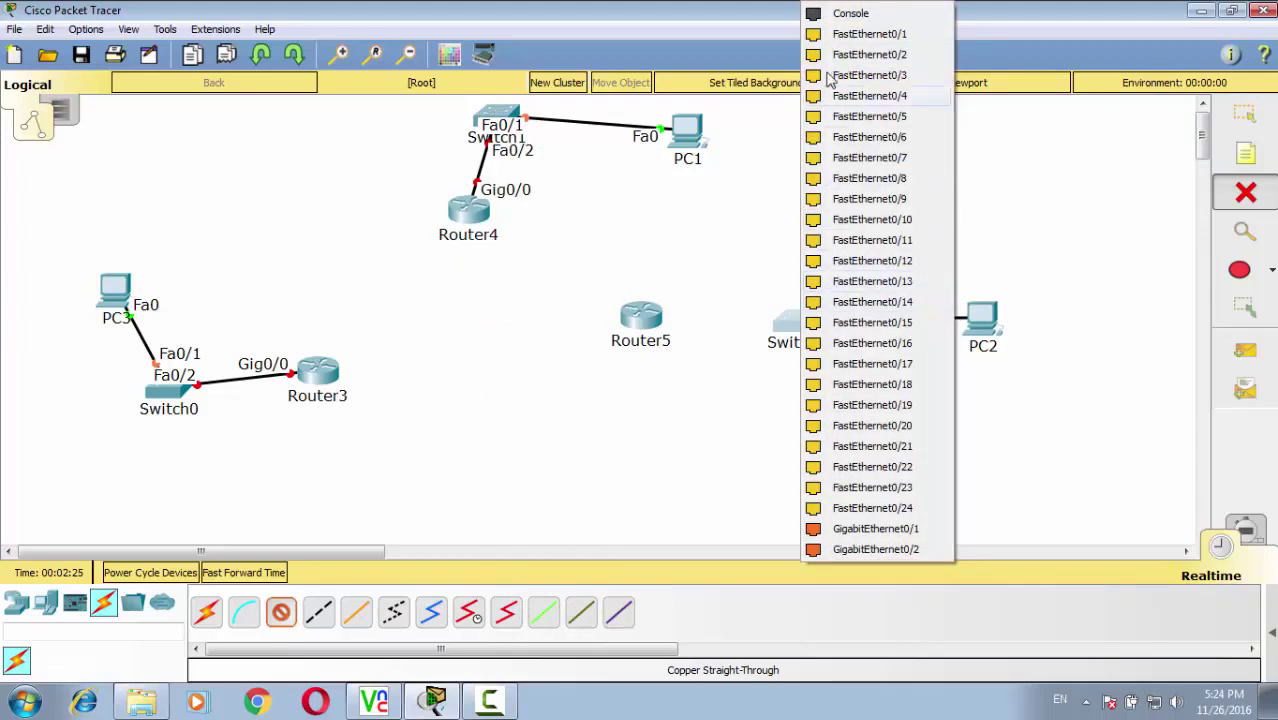
{"action": "left_click", "coordinate": [835, 34]}
Step: Connect Switch2's FastEthernet0/2 to Router5's GigabitEthernet0/0 with a copper straight-through cable
{"action": "left_click", "coordinate": [790, 322]}
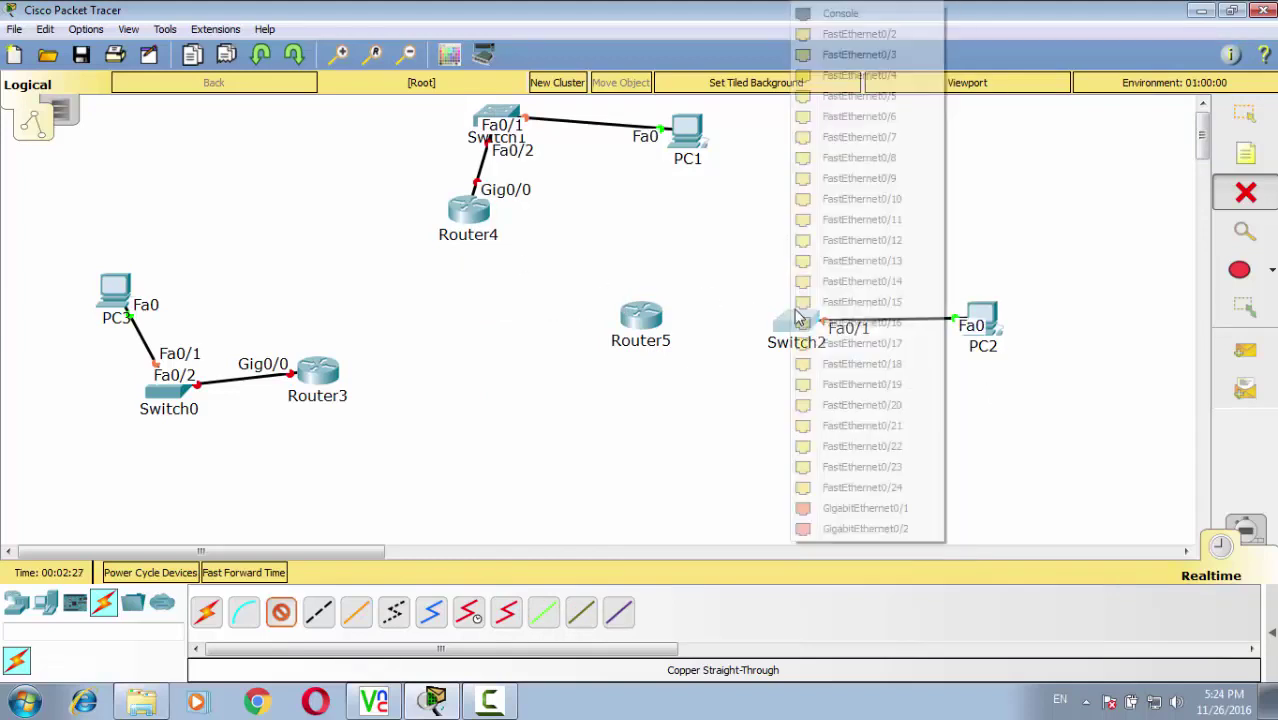
{"action": "left_click", "coordinate": [838, 40]}
{"action": "left_click", "coordinate": [645, 318]}
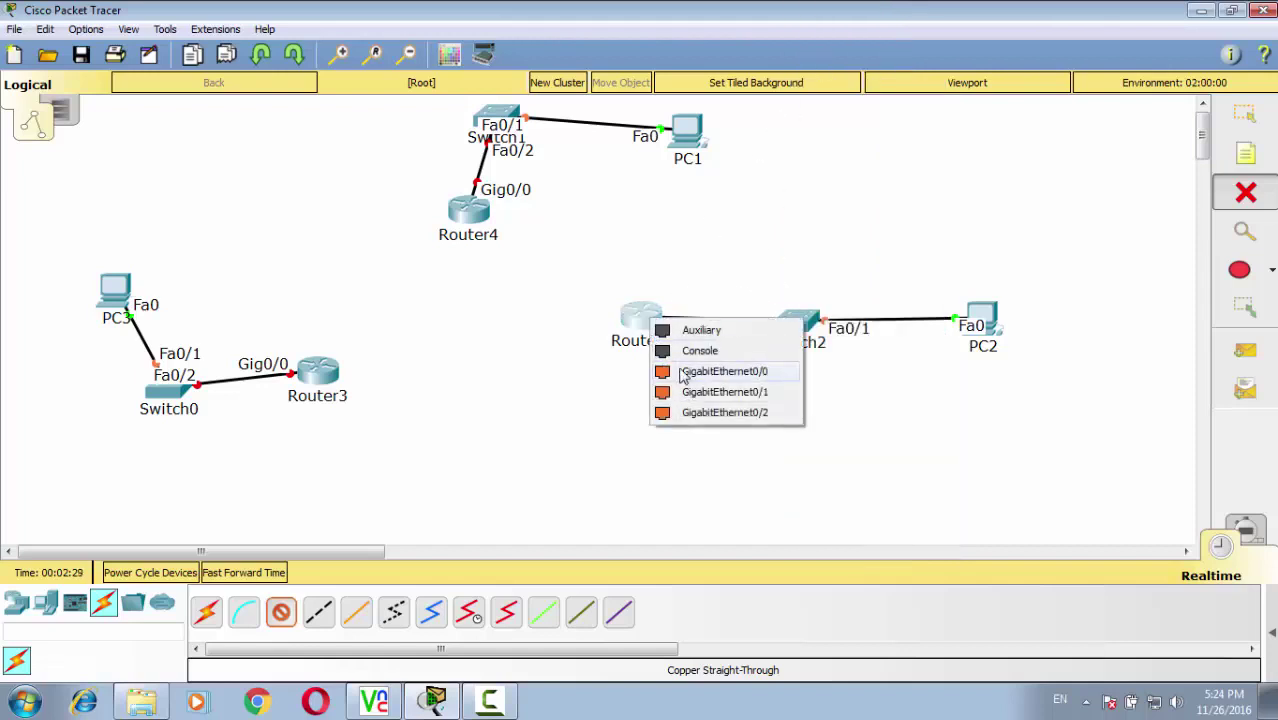
{"action": "left_click", "coordinate": [720, 371]}
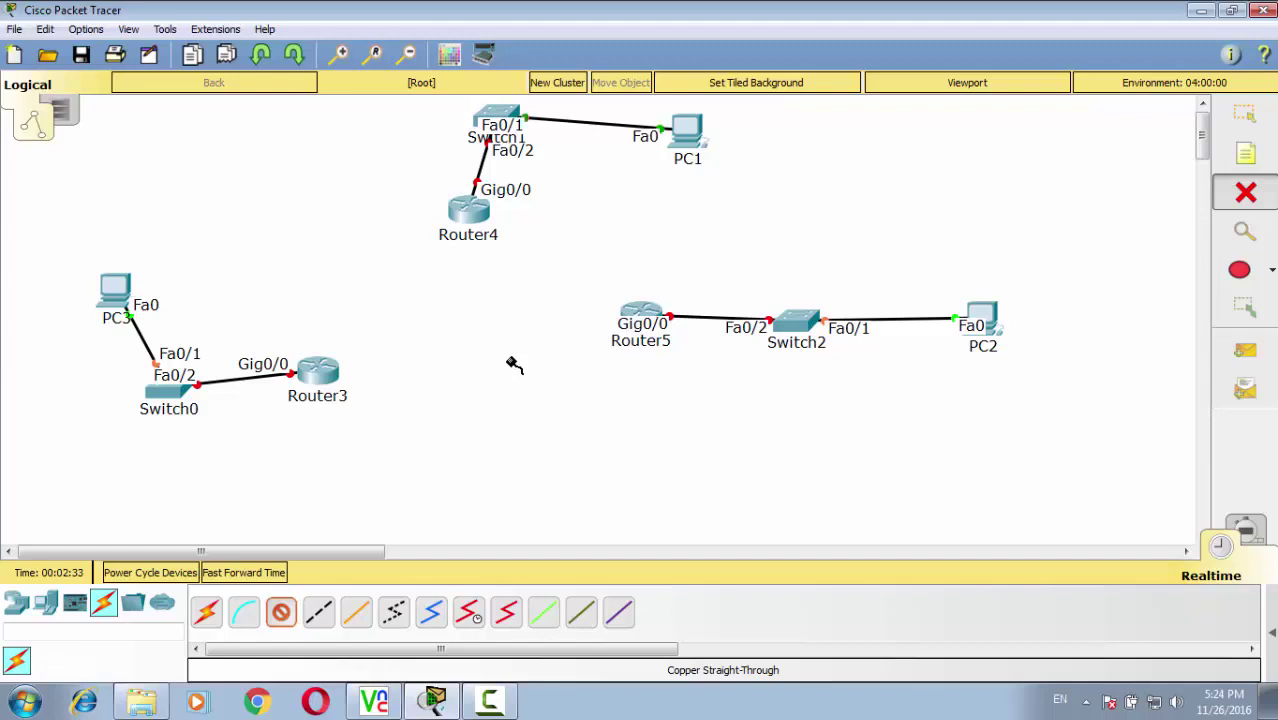
{"action": "key", "text": "Escape"}
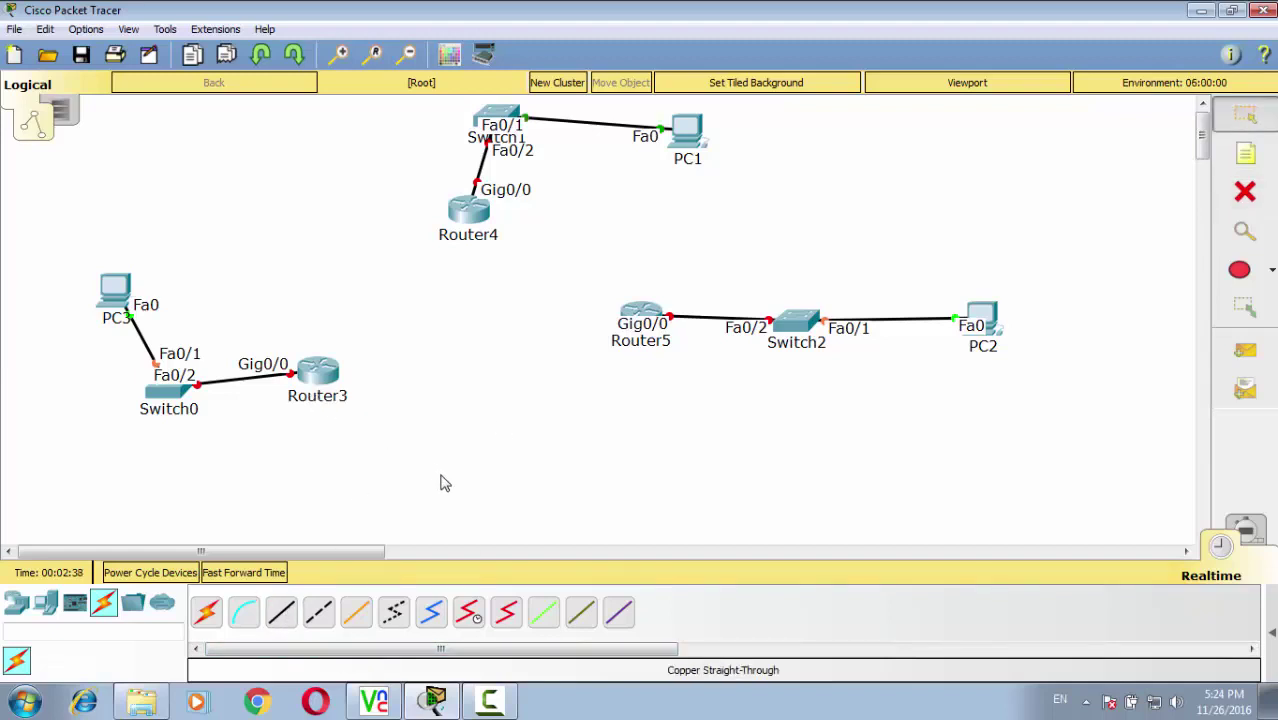
Step: Install an HWIC-2T module in Router3's rightmost expansion slot, with the power off during insertion and restored after it
{"action": "left_click", "coordinate": [290, 624]}
{"action": "left_click", "coordinate": [312, 388]}
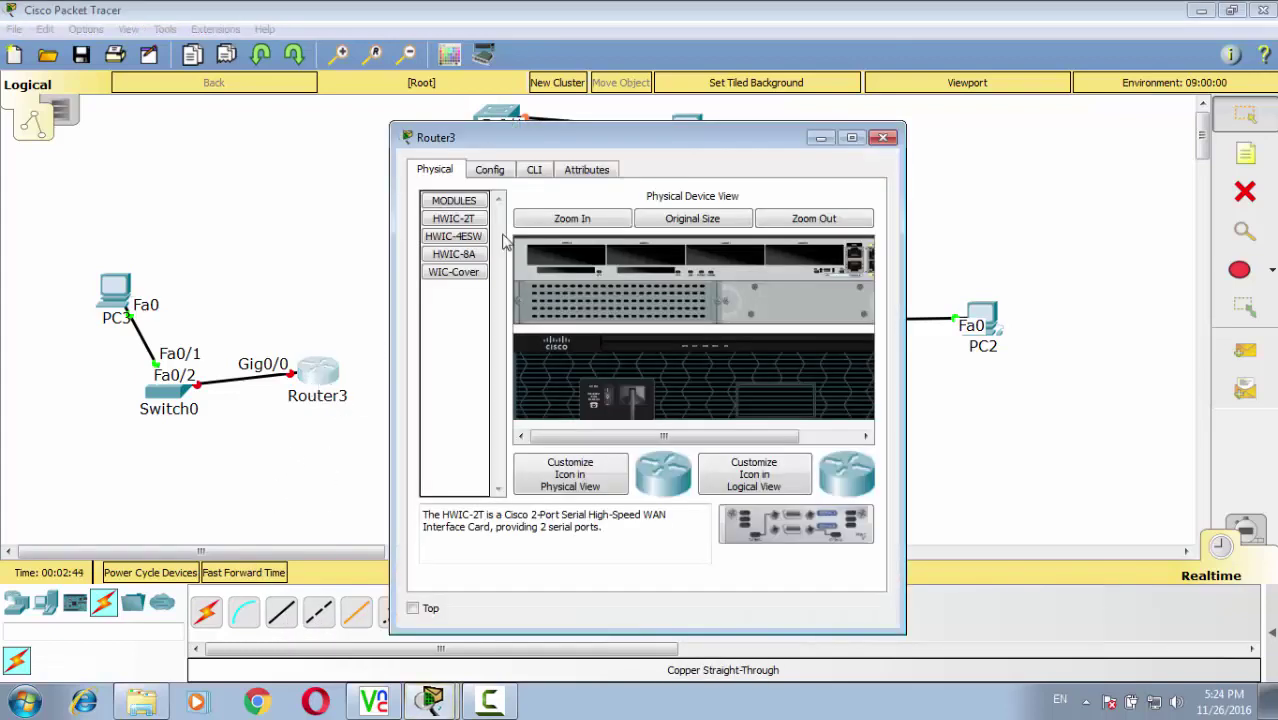
{"action": "left_click", "coordinate": [534, 169]}
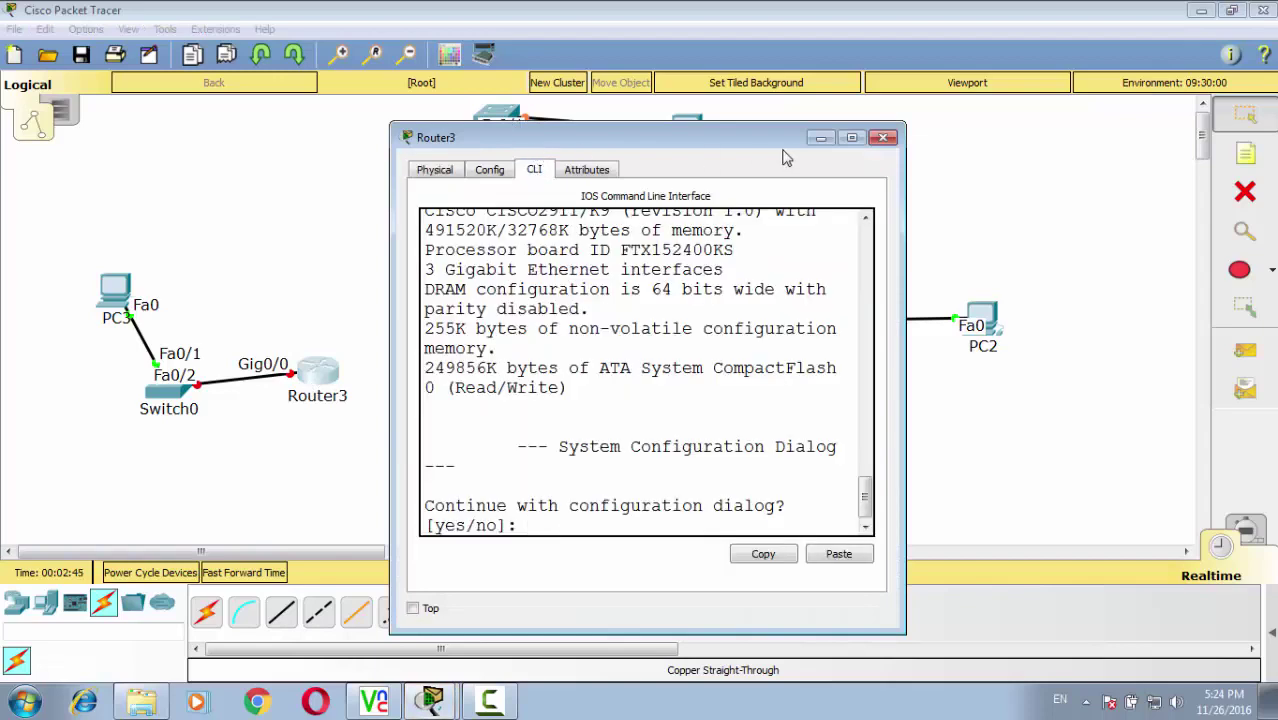
{"action": "left_click", "coordinate": [436, 170]}
{"action": "double_click", "coordinate": [724, 147]}
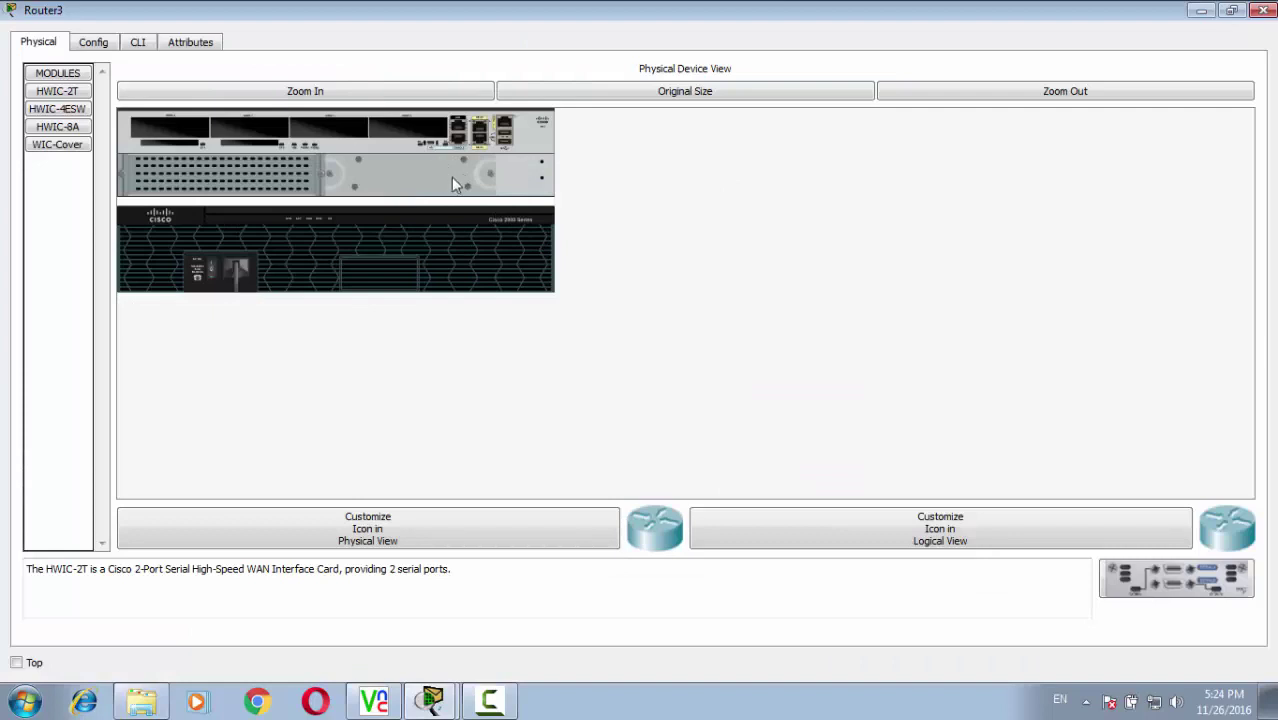
{"action": "left_click", "coordinate": [382, 92]}
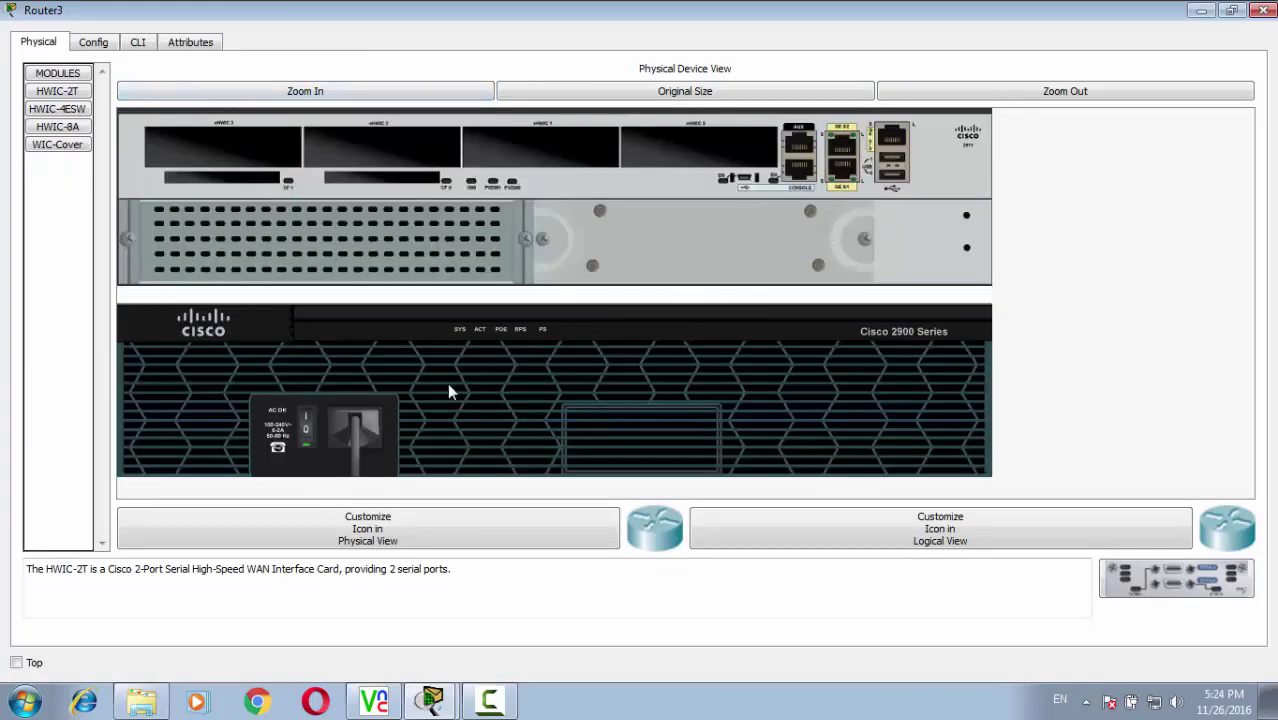
{"action": "left_click", "coordinate": [305, 437]}
{"action": "left_click_drag", "start_coordinate": [58, 97], "coordinate": [711, 142]}
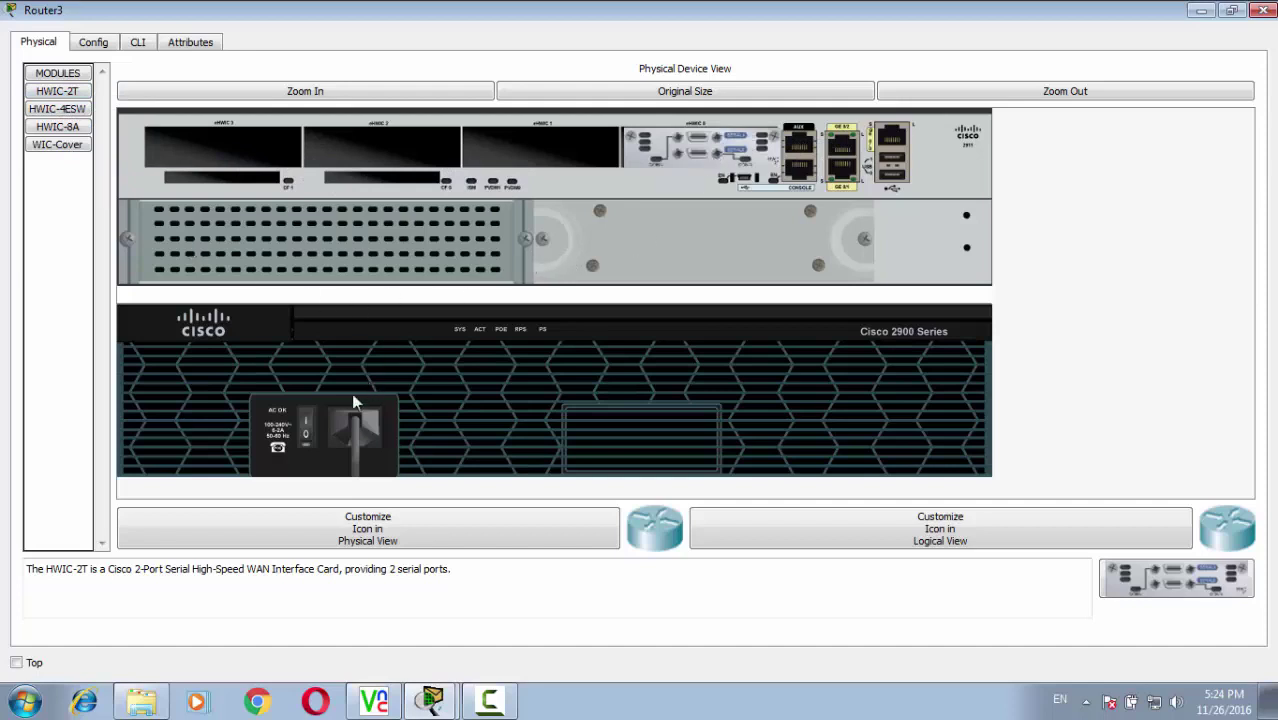
{"action": "left_click", "coordinate": [307, 428]}
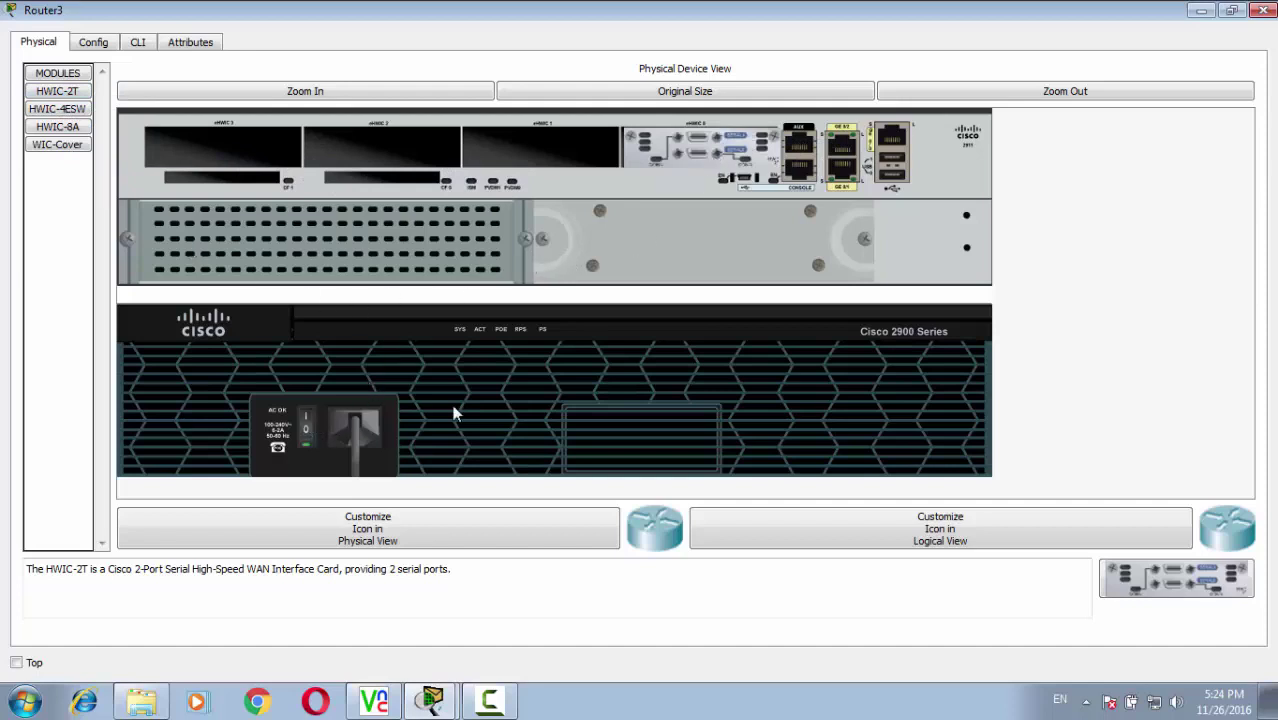
{"action": "left_click", "coordinate": [1265, 18]}
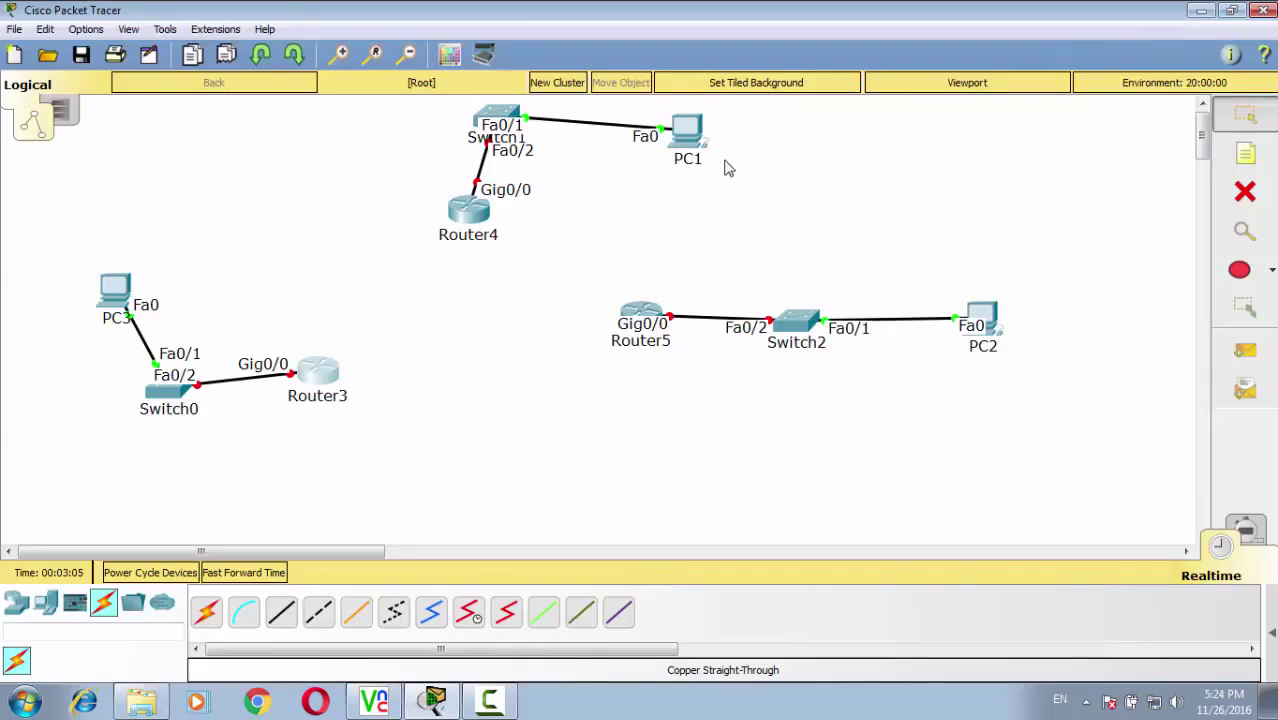
Step: Install an HWIC-2T module in Router4's rightmost expansion slot, with the power off during insertion and restored after it
{"action": "left_click", "coordinate": [475, 219]}
{"action": "double_click", "coordinate": [491, 137]}
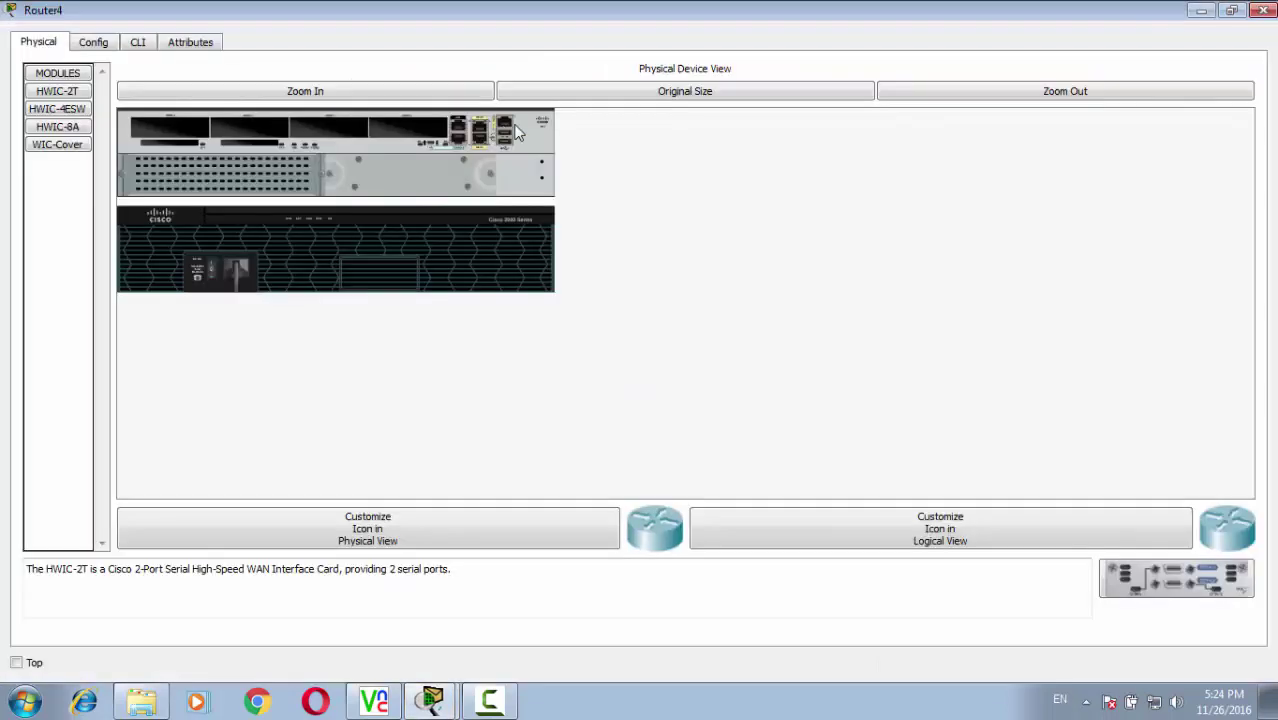
{"action": "left_click", "coordinate": [92, 44]}
{"action": "left_click", "coordinate": [46, 40]}
{"action": "left_click", "coordinate": [404, 96]}
{"action": "left_click_drag", "start_coordinate": [66, 145], "coordinate": [300, 425]}
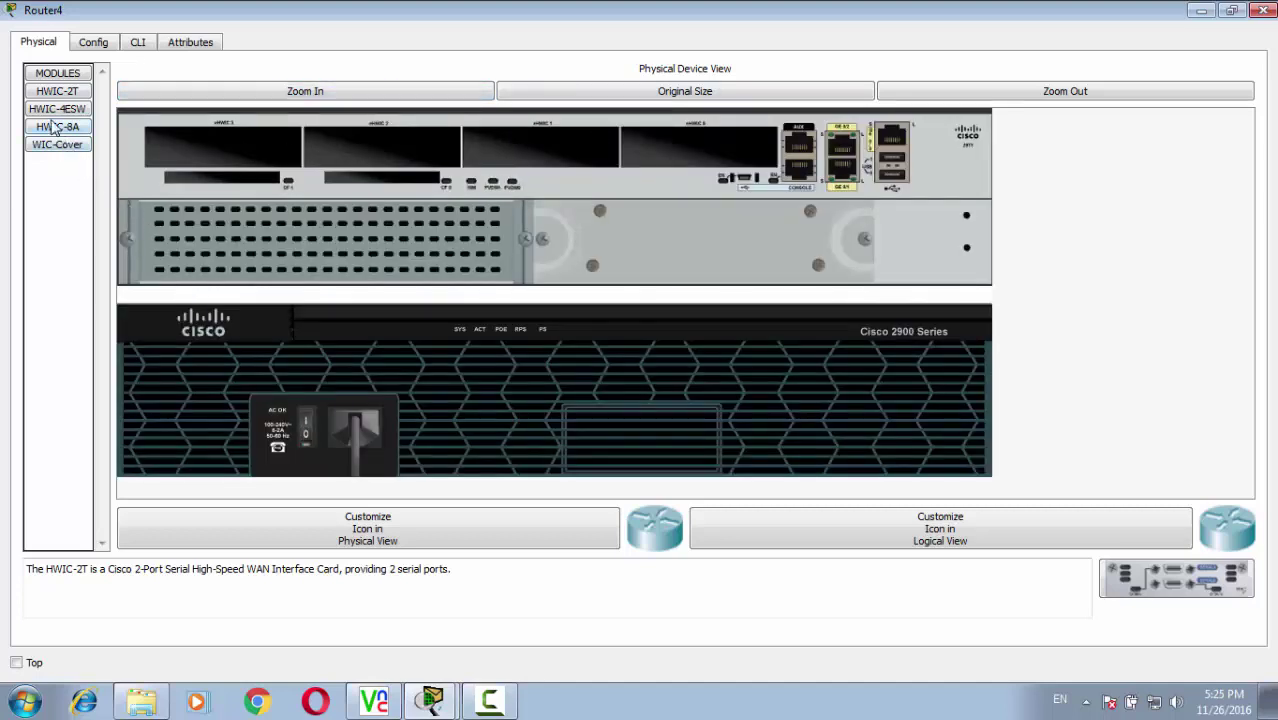
{"action": "left_click_drag", "start_coordinate": [57, 91], "coordinate": [658, 147]}
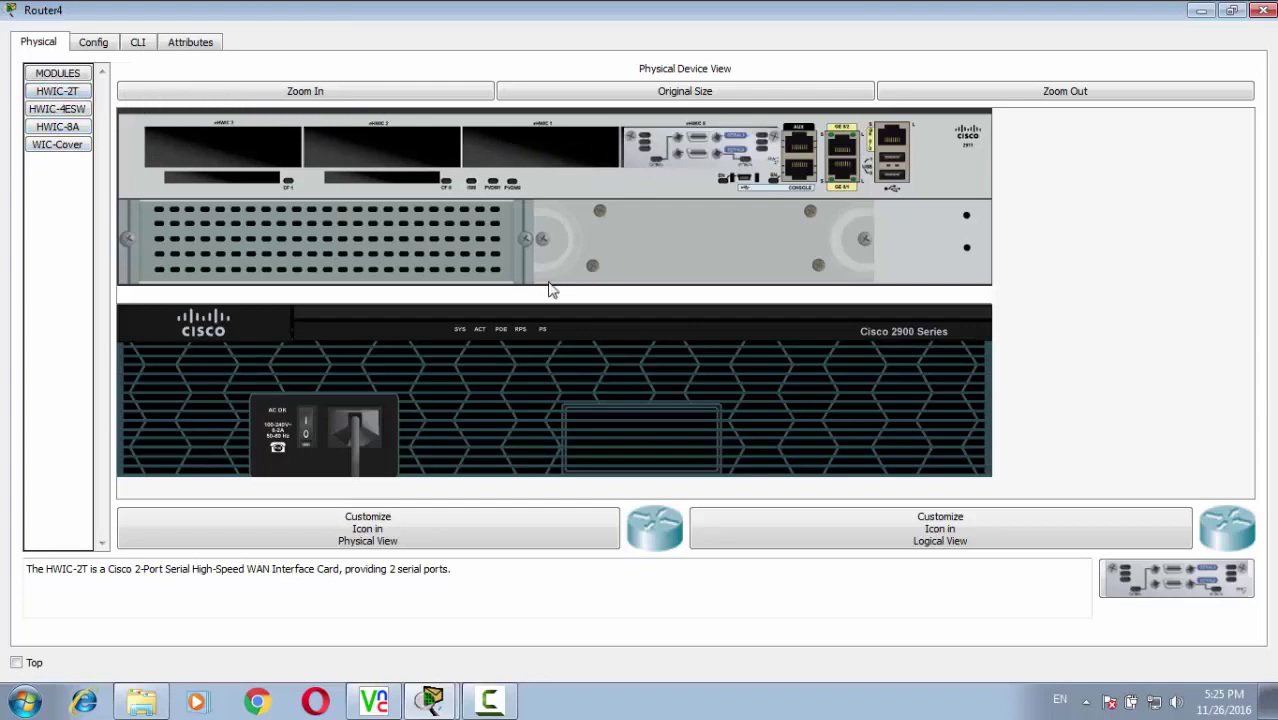
{"action": "left_click", "coordinate": [309, 429]}
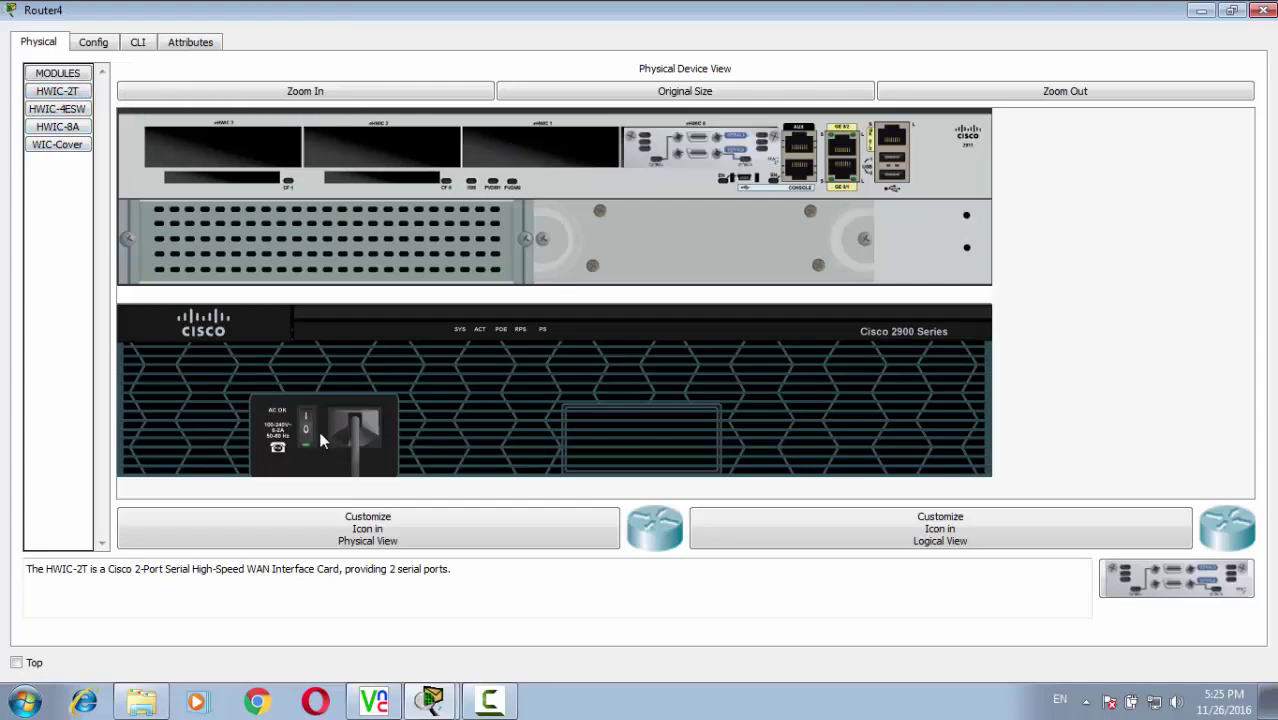
{"action": "left_click", "coordinate": [1263, 12]}
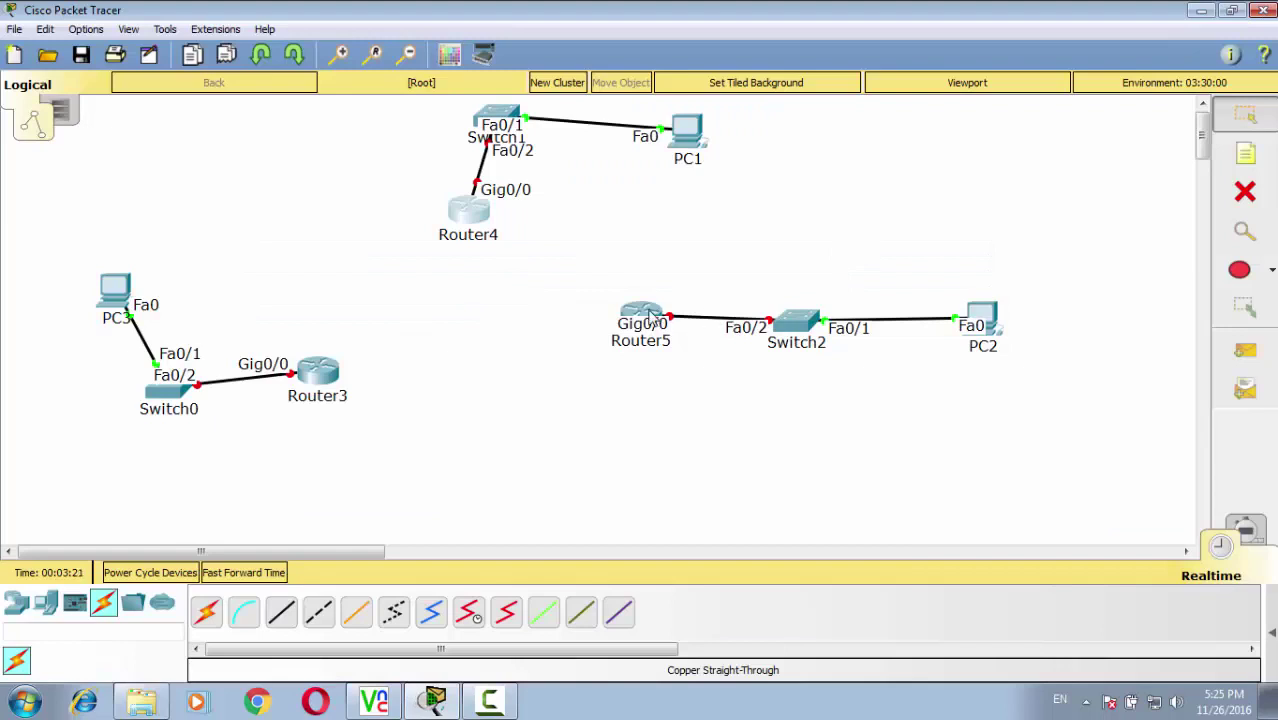
Step: Install an HWIC-2T module in Router5's rightmost expansion slot
{"action": "left_click", "coordinate": [652, 314]}
{"action": "double_click", "coordinate": [485, 136]}
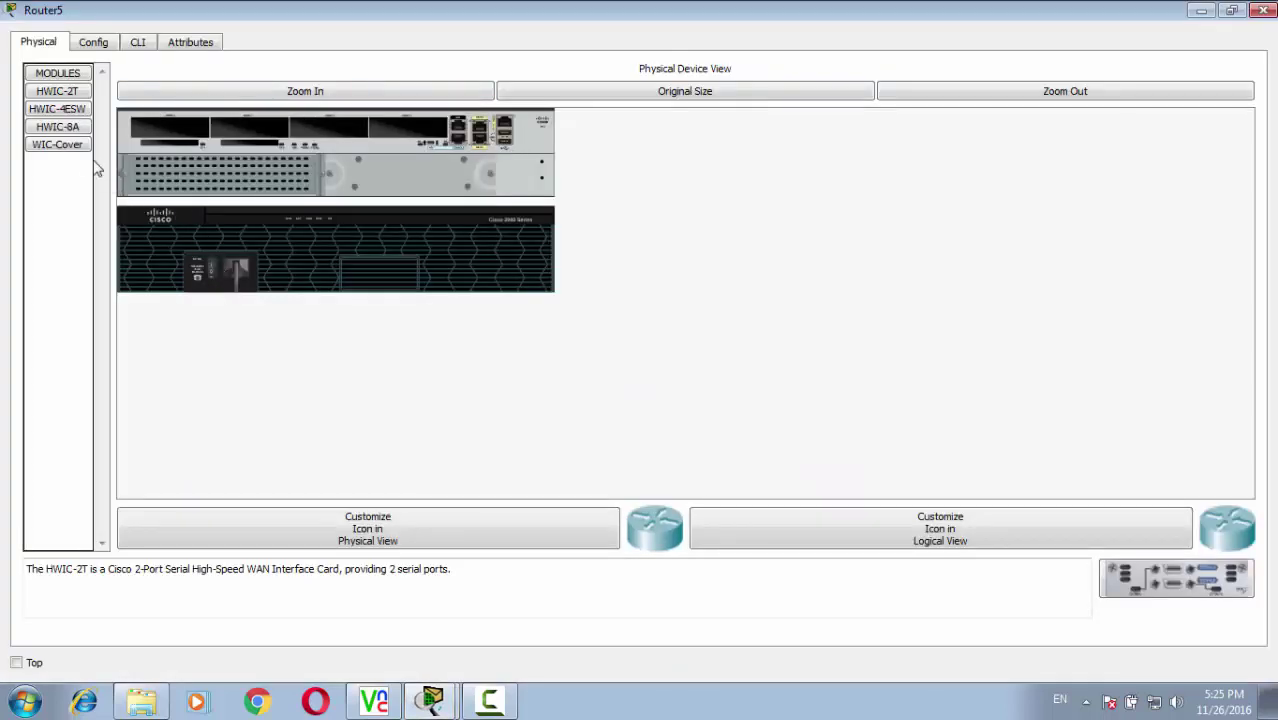
{"action": "left_click_drag", "start_coordinate": [57, 91], "coordinate": [405, 130]}
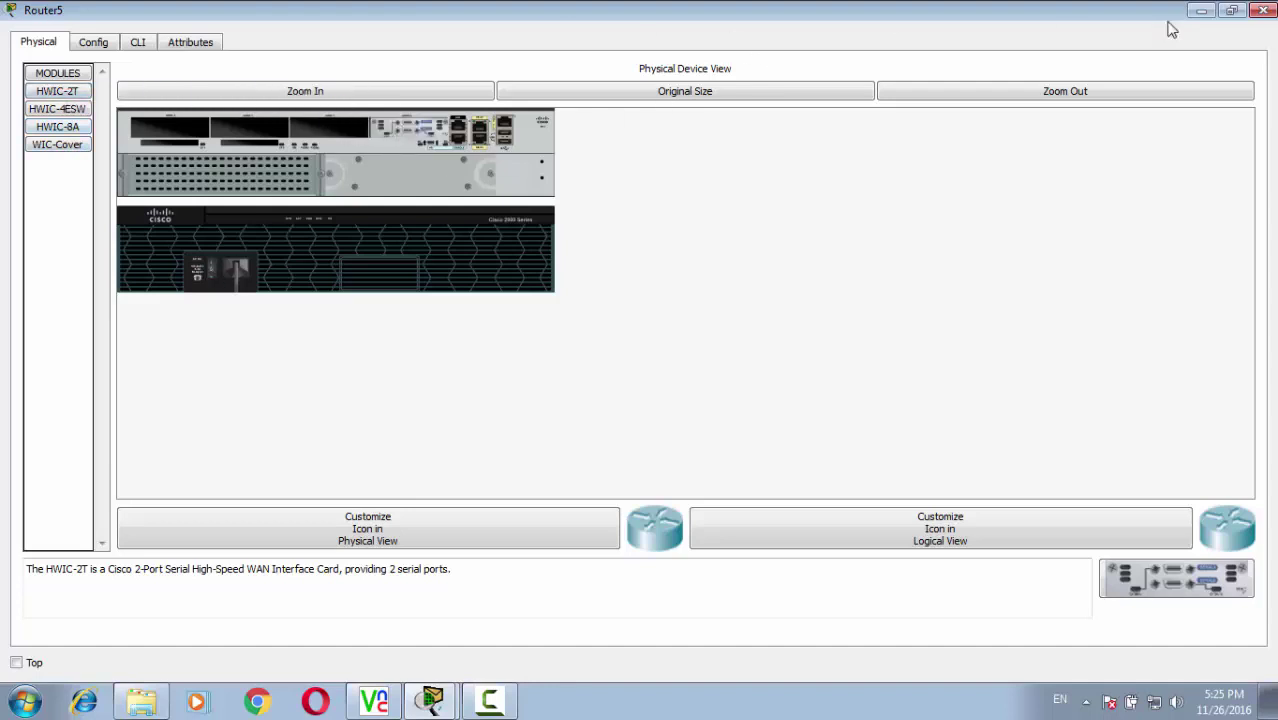
{"action": "left_click", "coordinate": [1262, 11]}
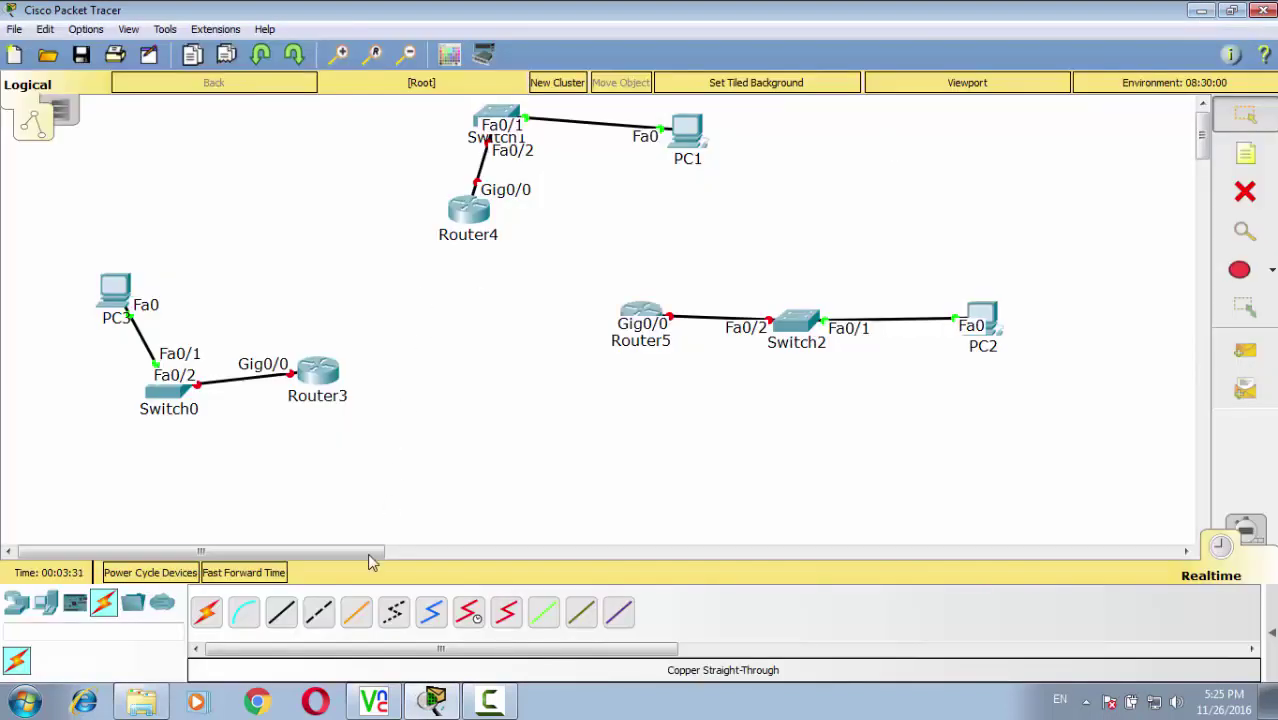
Step: Connect Router3's Serial0/0/0 to Router4's Serial0/0/0 with a Serial DCE cable, starting from Router3
{"action": "left_click", "coordinate": [468, 612]}
{"action": "left_click", "coordinate": [333, 372]}
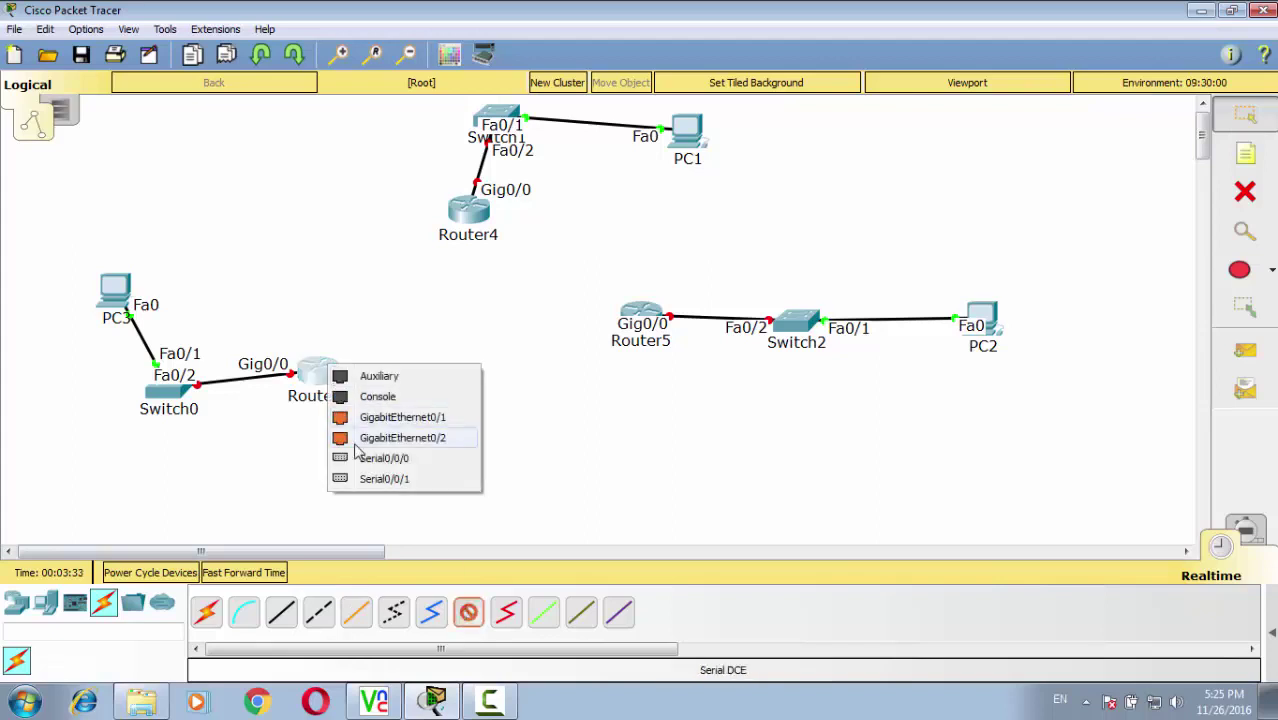
{"action": "left_click", "coordinate": [373, 457]}
{"action": "left_click", "coordinate": [468, 214]}
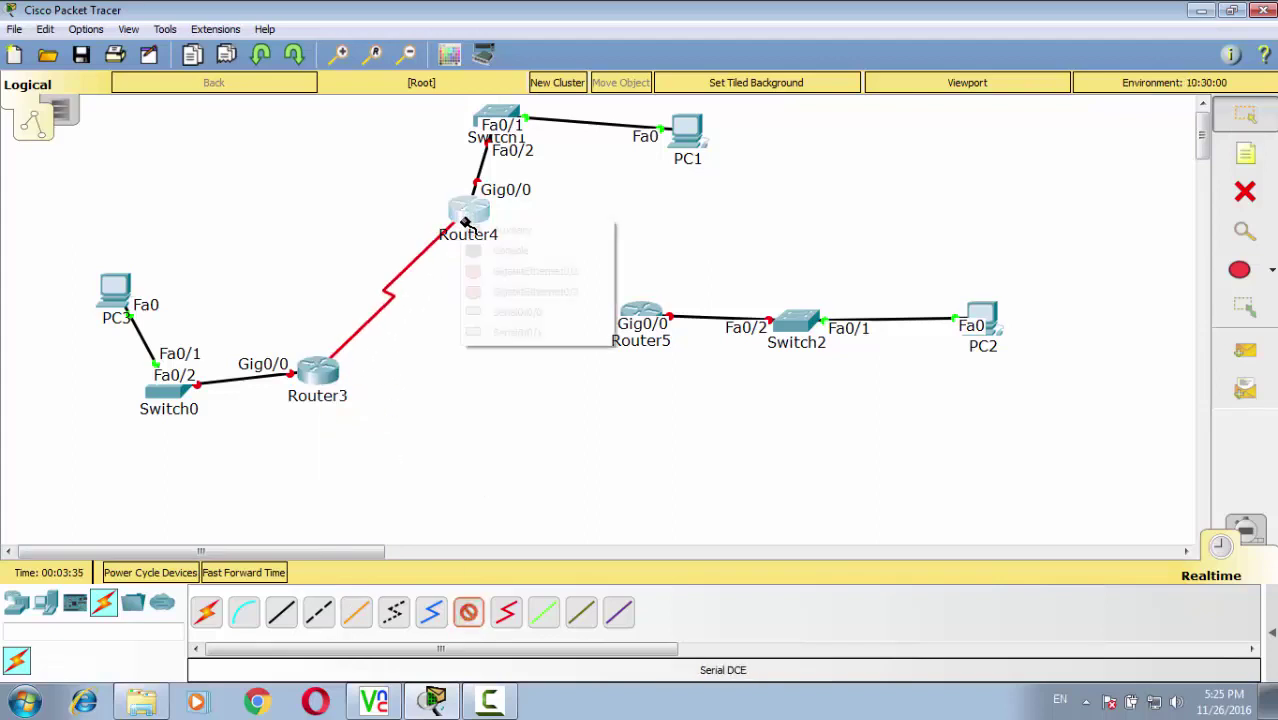
{"action": "left_click", "coordinate": [488, 314]}
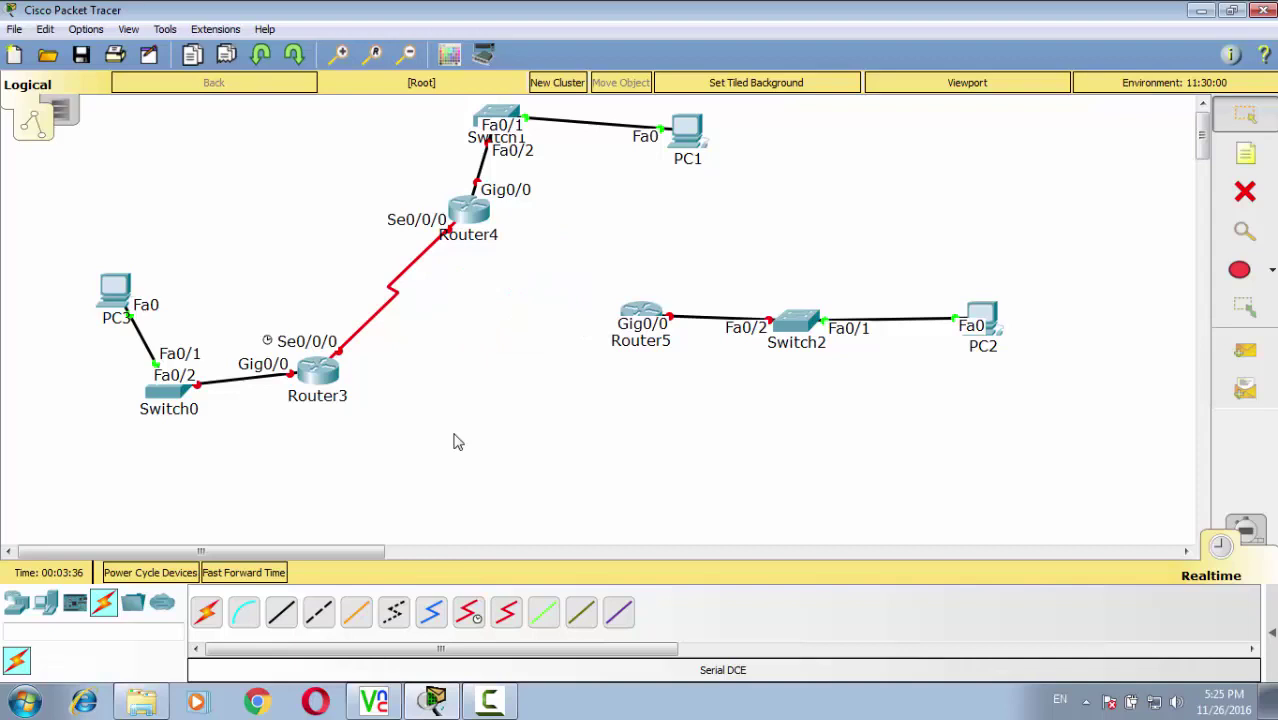
Step: Connect Router4's Serial0/0/1 to Router5's Serial0/0/1 with a Serial DCE cable, starting from Router4
{"action": "left_click", "coordinate": [466, 610]}
{"action": "left_click", "coordinate": [487, 222]}
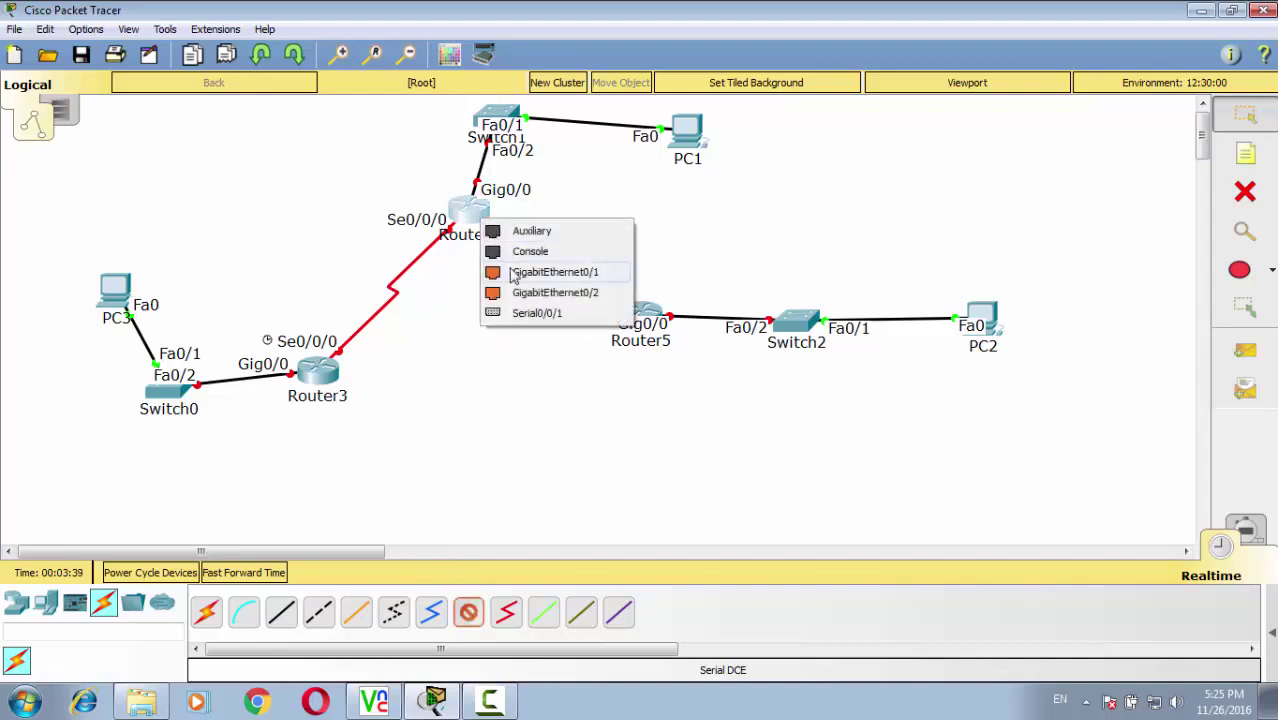
{"action": "left_click", "coordinate": [522, 313]}
{"action": "left_click", "coordinate": [632, 312]}
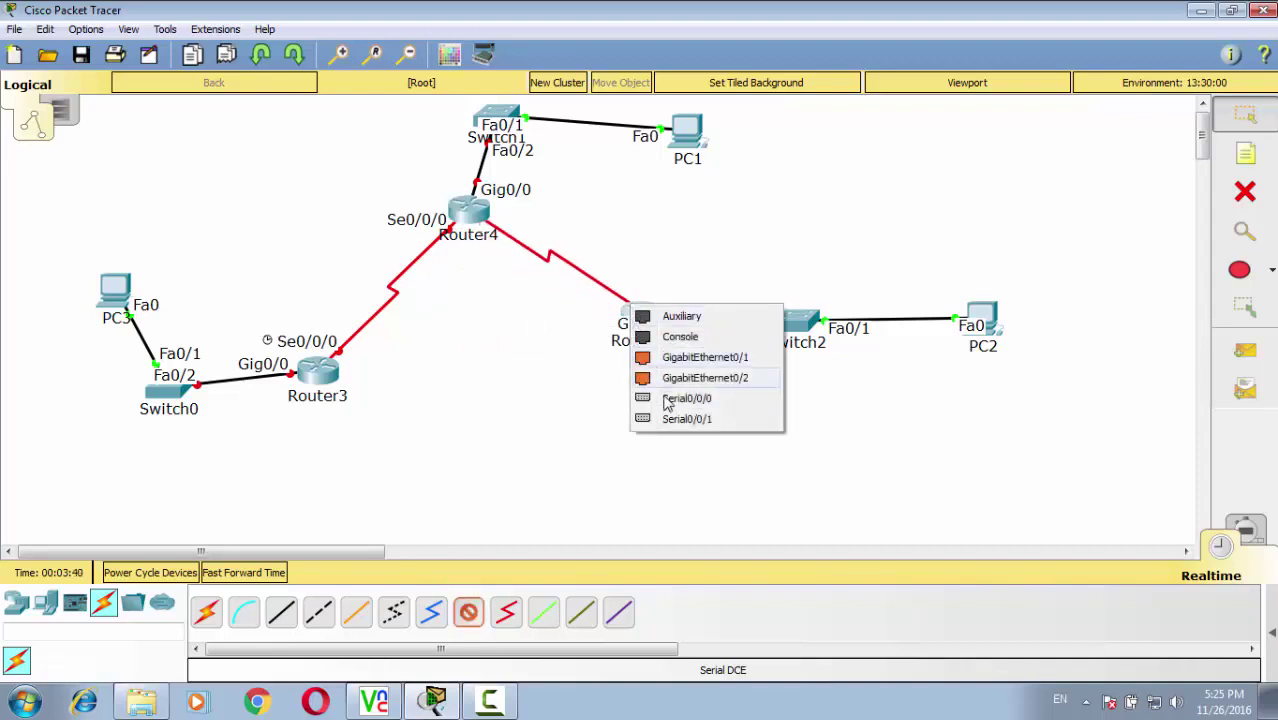
{"action": "left_click", "coordinate": [675, 420]}
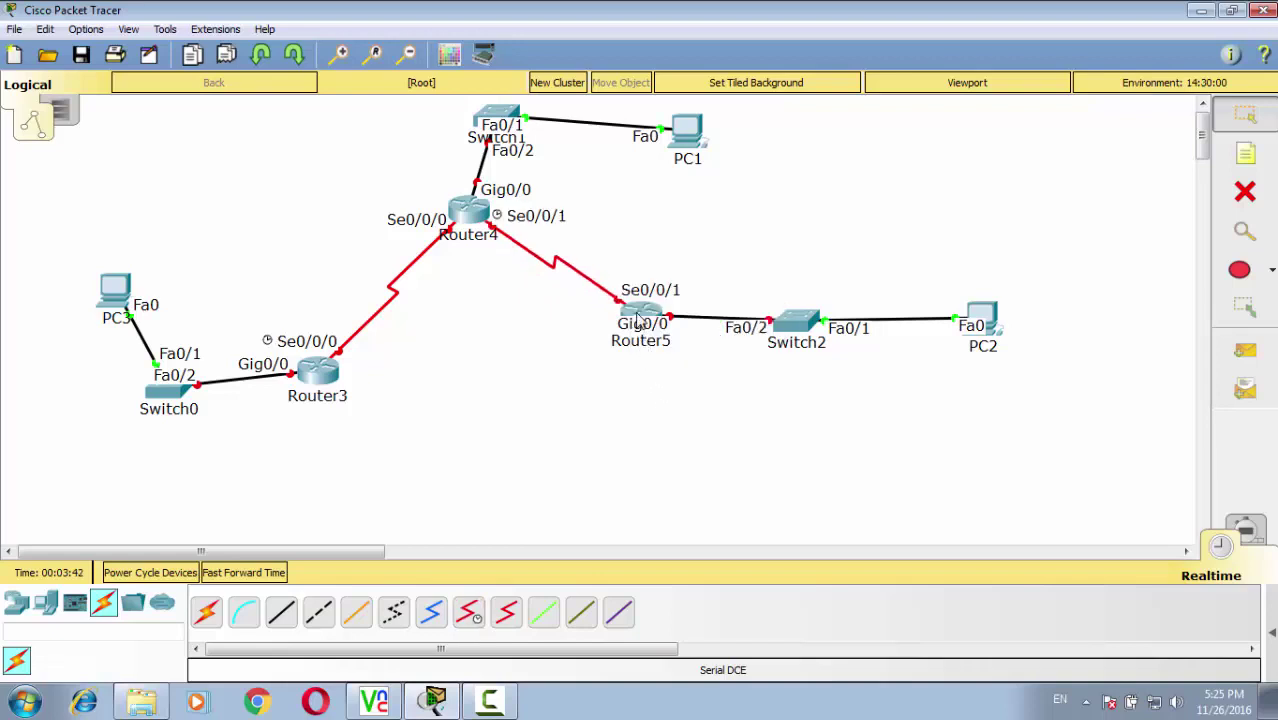
Step: Rearrange the topology: shift Router5, Switch2 and Router4 slightly down, Switch1 down toward PC1, and PC3 outward from Switch0
{"action": "left_click_drag", "start_coordinate": [640, 314], "coordinate": [655, 354]}
{"action": "left_click_drag", "start_coordinate": [805, 320], "coordinate": [818, 333]}
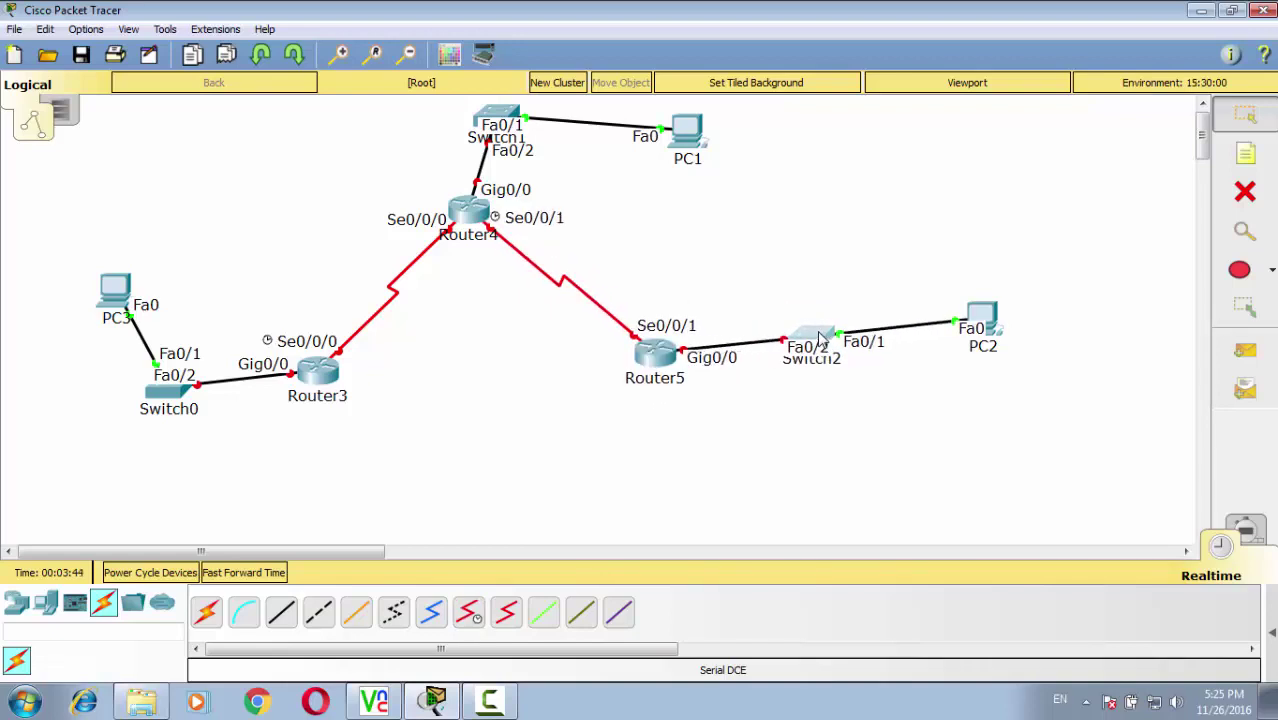
{"action": "left_click_drag", "start_coordinate": [470, 218], "coordinate": [475, 235]}
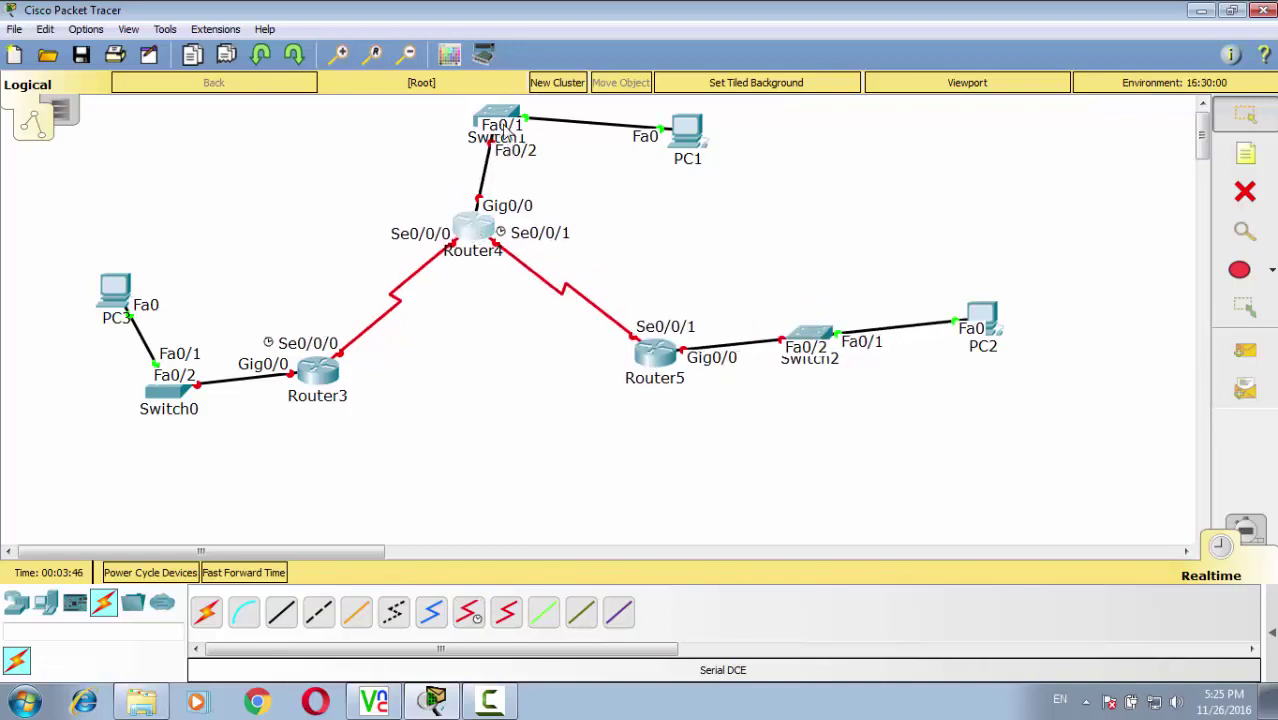
{"action": "left_click_drag", "start_coordinate": [504, 119], "coordinate": [542, 154]}
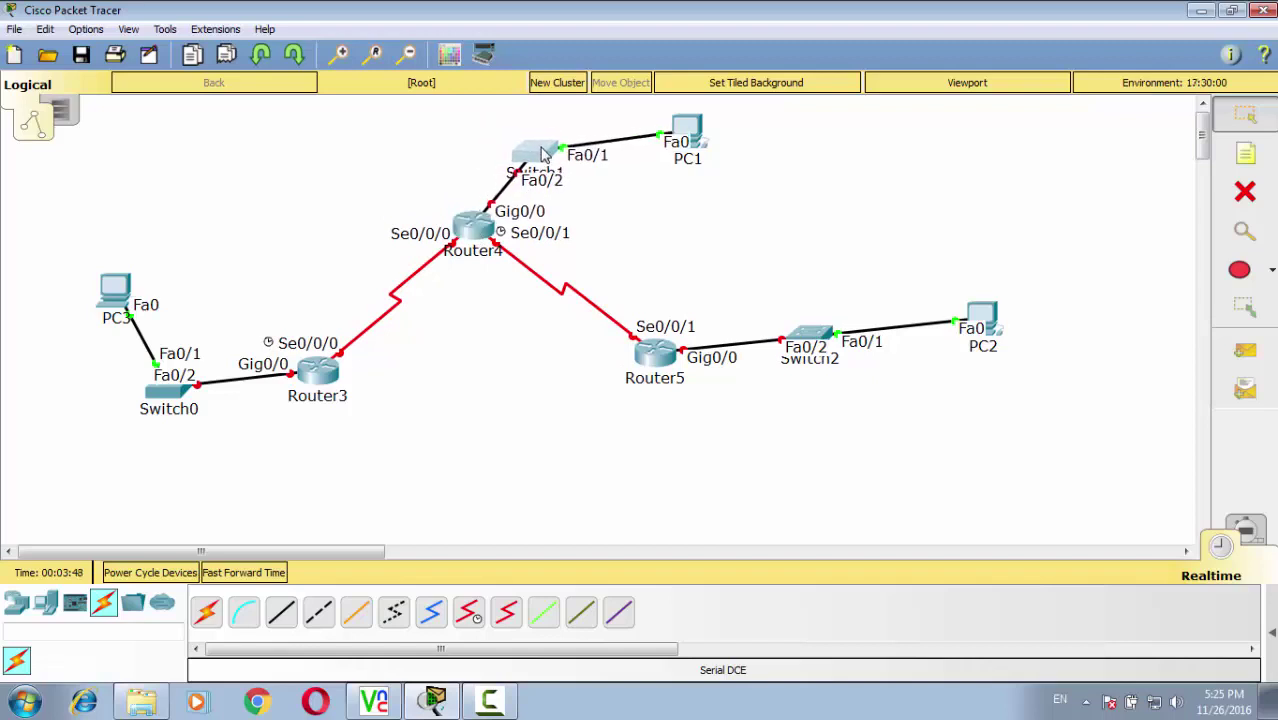
{"action": "left_click_drag", "start_coordinate": [122, 290], "coordinate": [65, 327]}
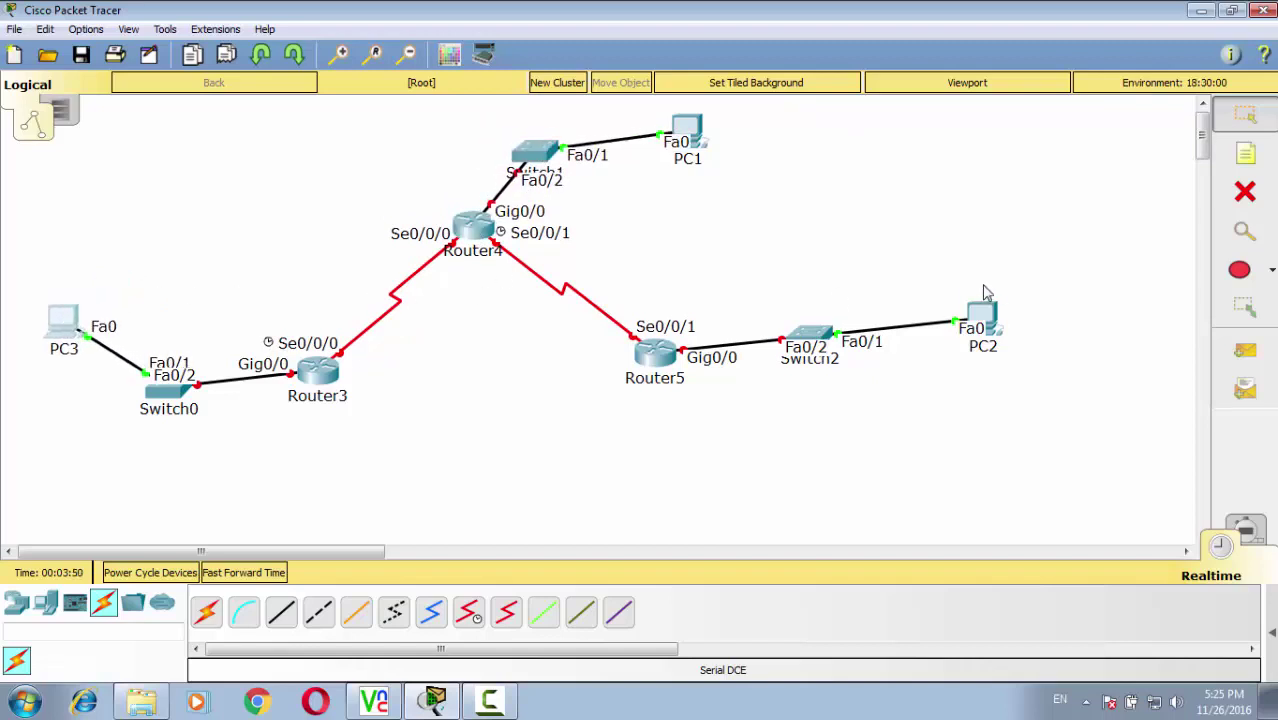
Step: Place a text note reading 2001 just above PC3
{"action": "left_click", "coordinate": [1218, 162]}
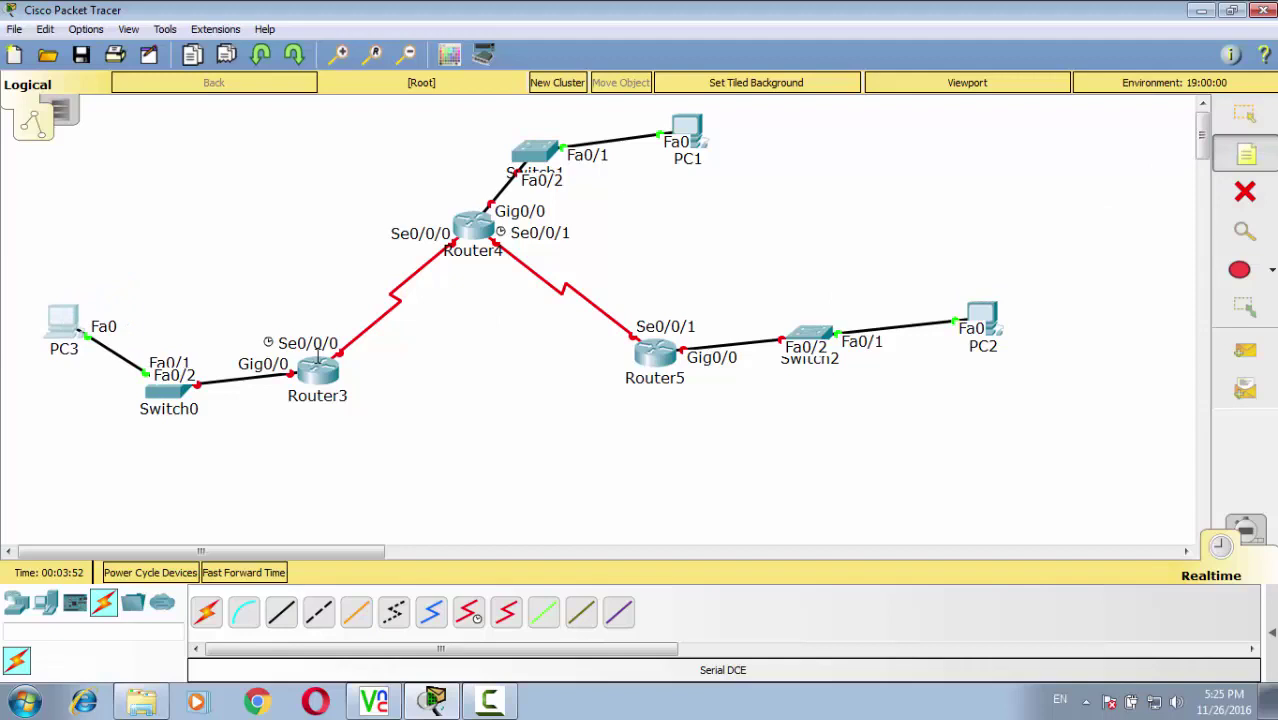
{"action": "left_click", "coordinate": [89, 284]}
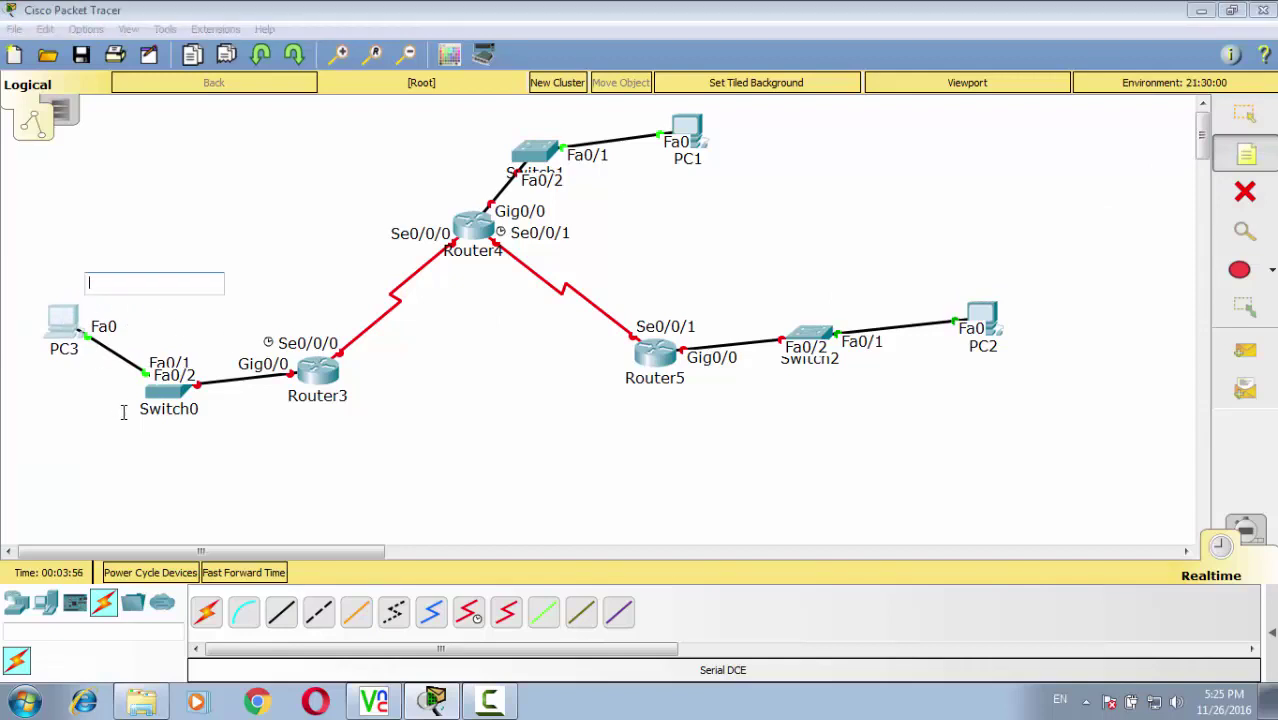
{"action": "type", "text": "2001"}
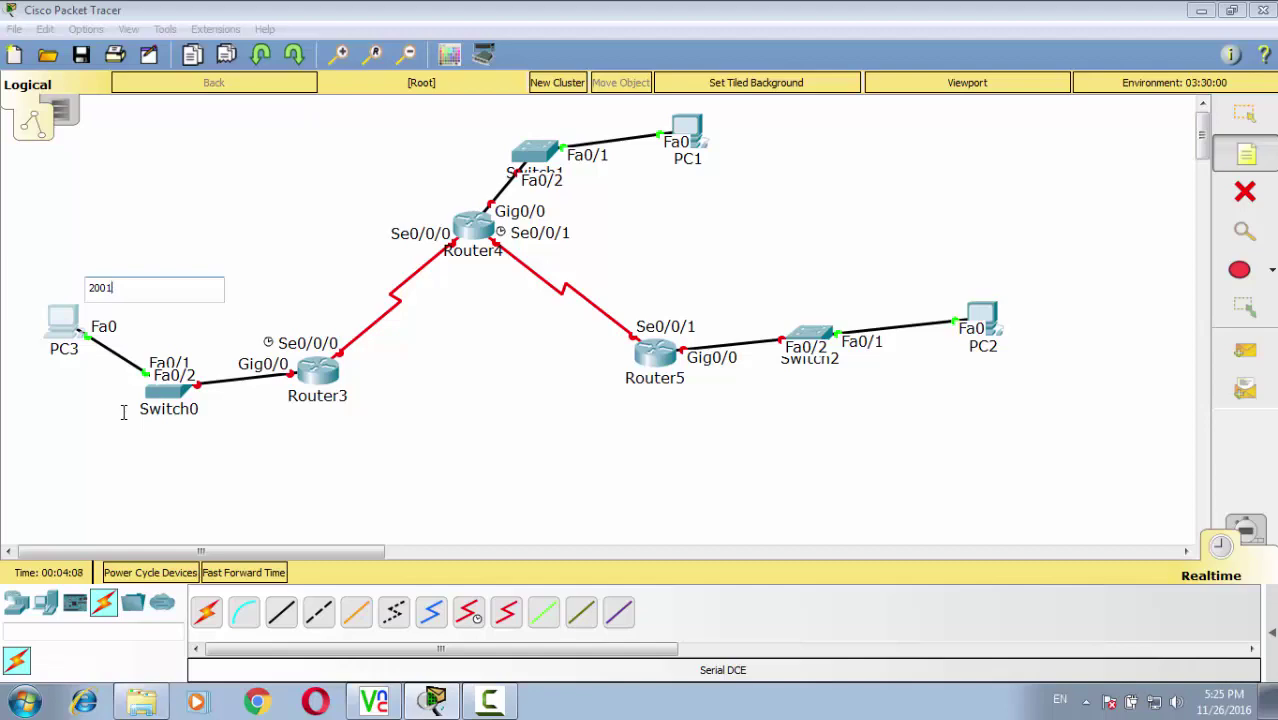
{"action": "left_click", "coordinate": [123, 412]}
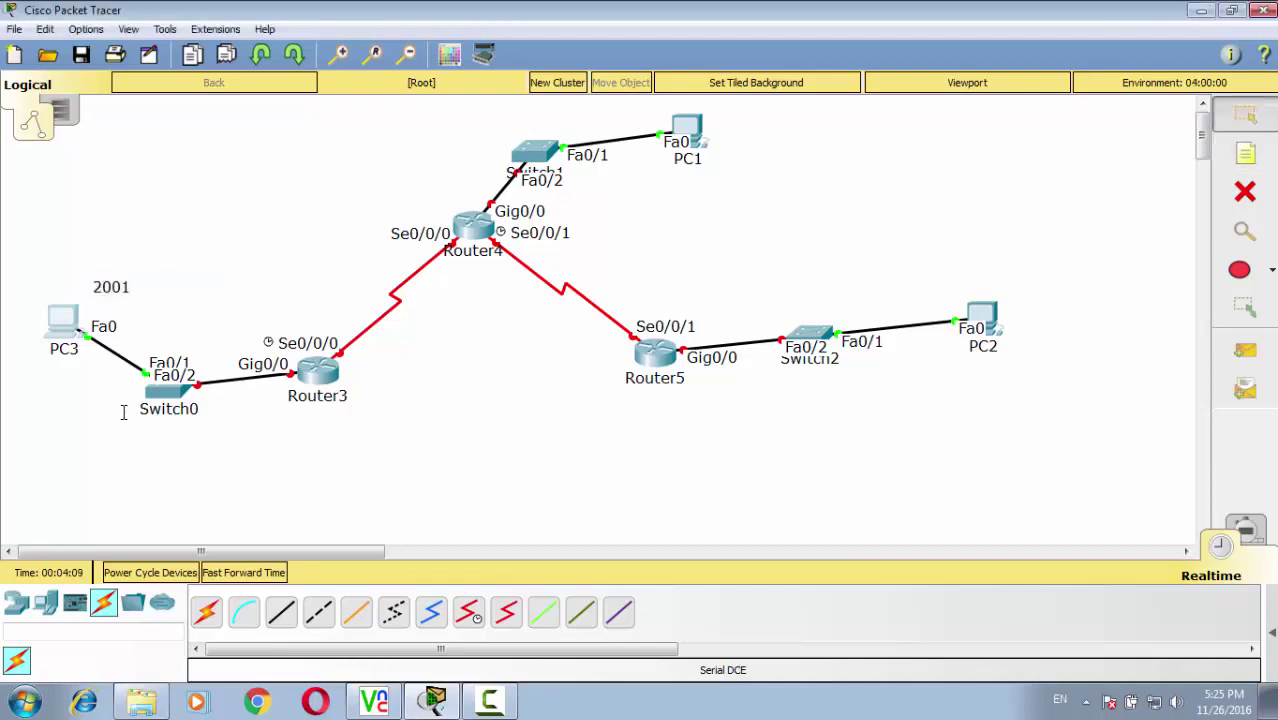
Step: Open Router3's command line in an enlarged window, decline the initial configuration dialog and start the console session
{"action": "left_click", "coordinate": [317, 372]}
{"action": "double_click", "coordinate": [441, 130]}
{"action": "left_click", "coordinate": [137, 42]}
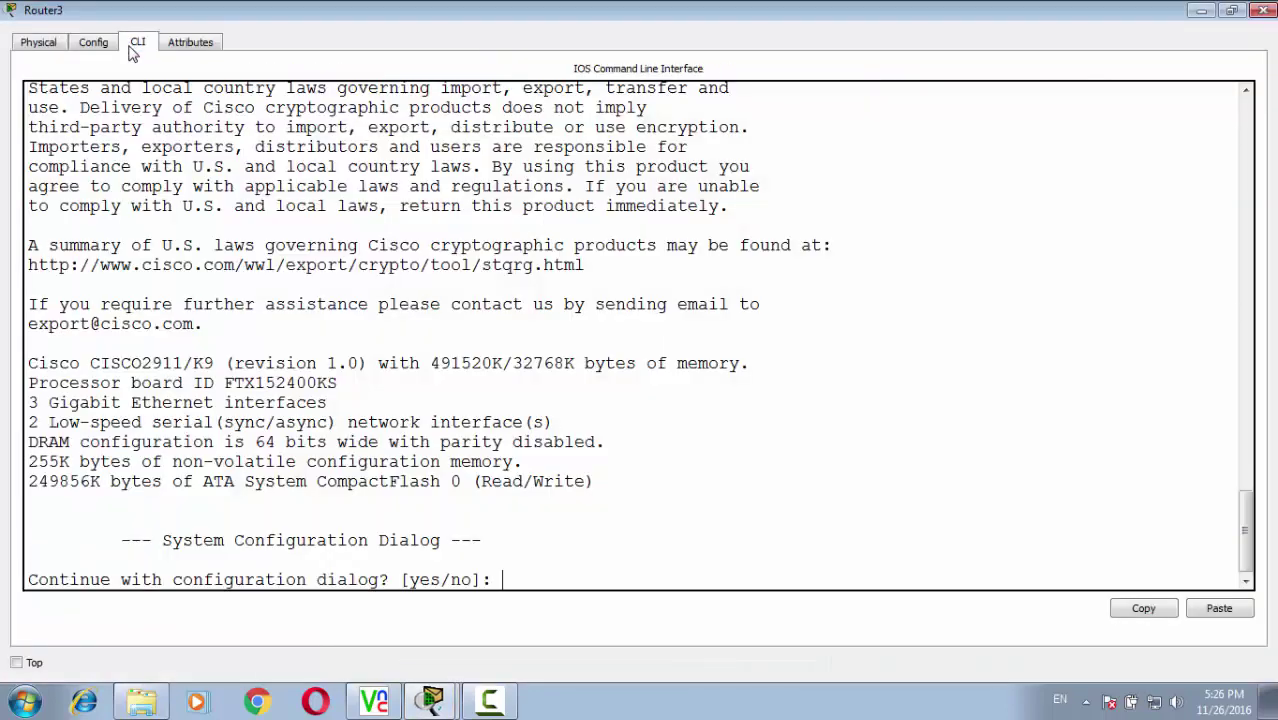
{"action": "type", "text": "n"}
{"action": "key", "text": "Return"}
{"action": "key", "text": "Return"}
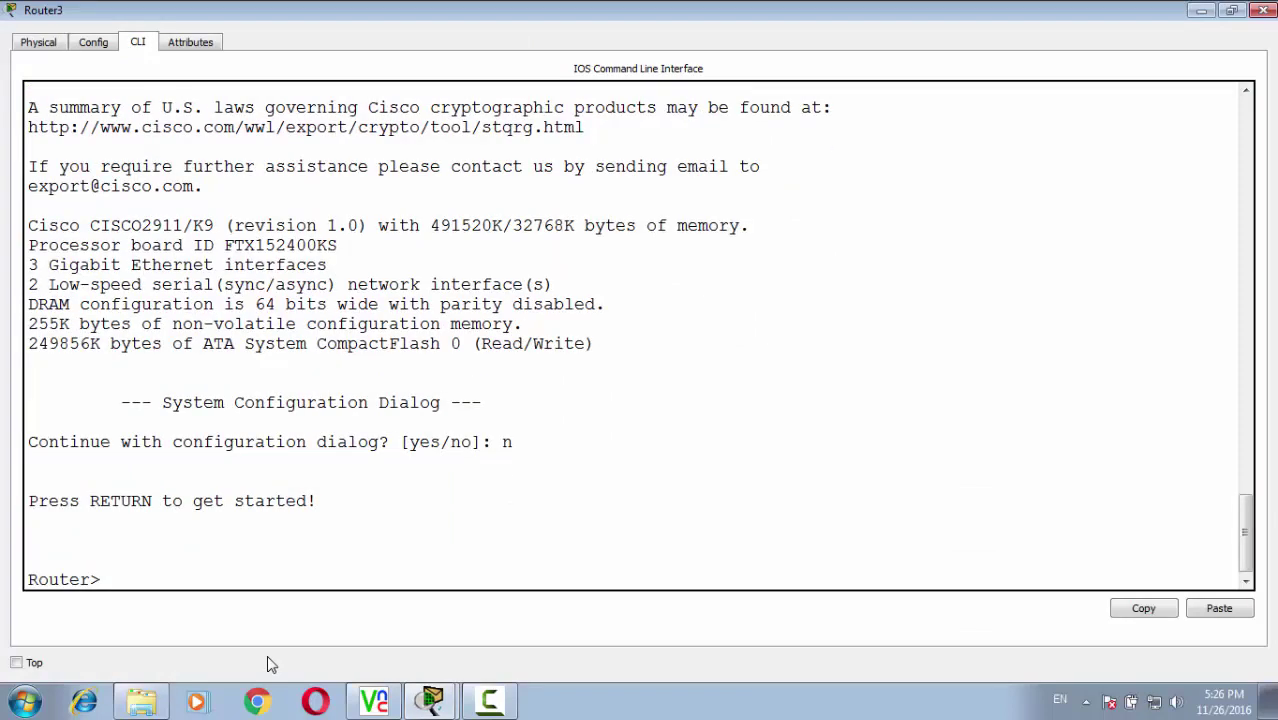
Step: Enter privileged mode on Router3 with enable, run write erase and confirm erasing the NVRAM
{"action": "type", "text": "en"}
{"action": "key", "text": "Tab"}
{"action": "key", "text": "Return"}
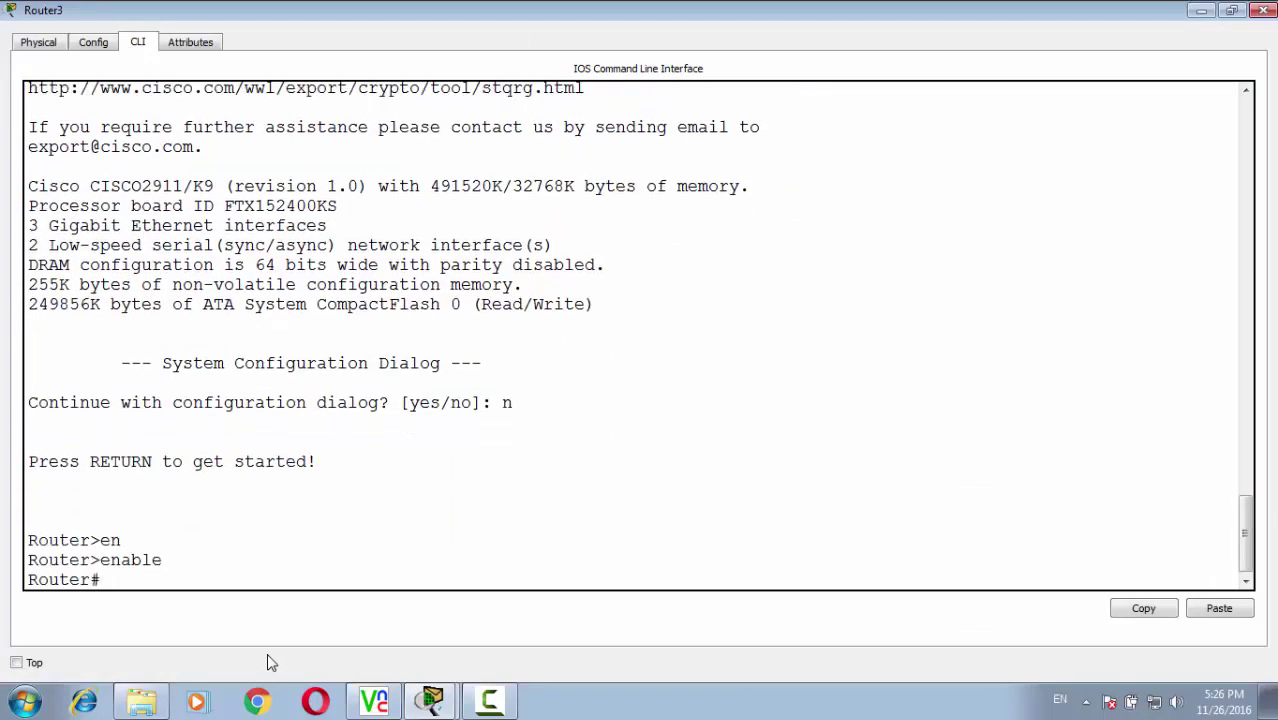
{"action": "type", "text": "writ"}
{"action": "key", "text": "Tab"}
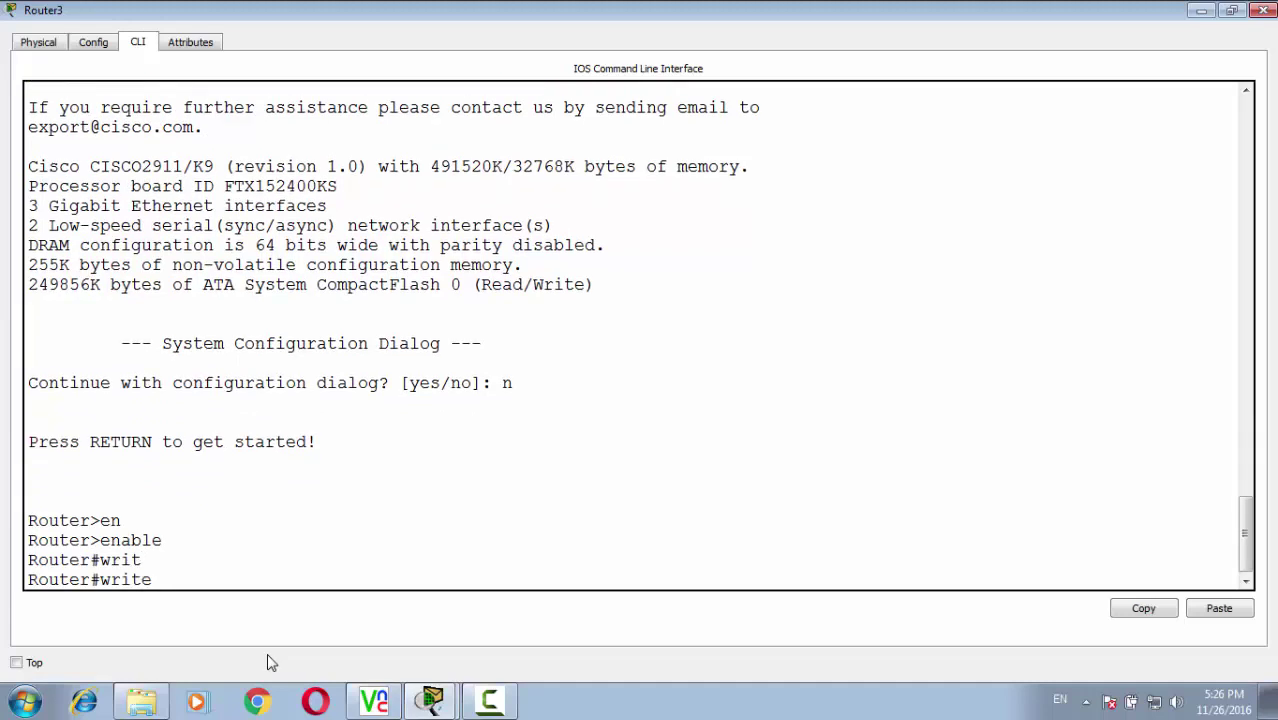
{"action": "type", "text": "er"}
{"action": "key", "text": "Tab"}
{"action": "key", "text": "Return"}
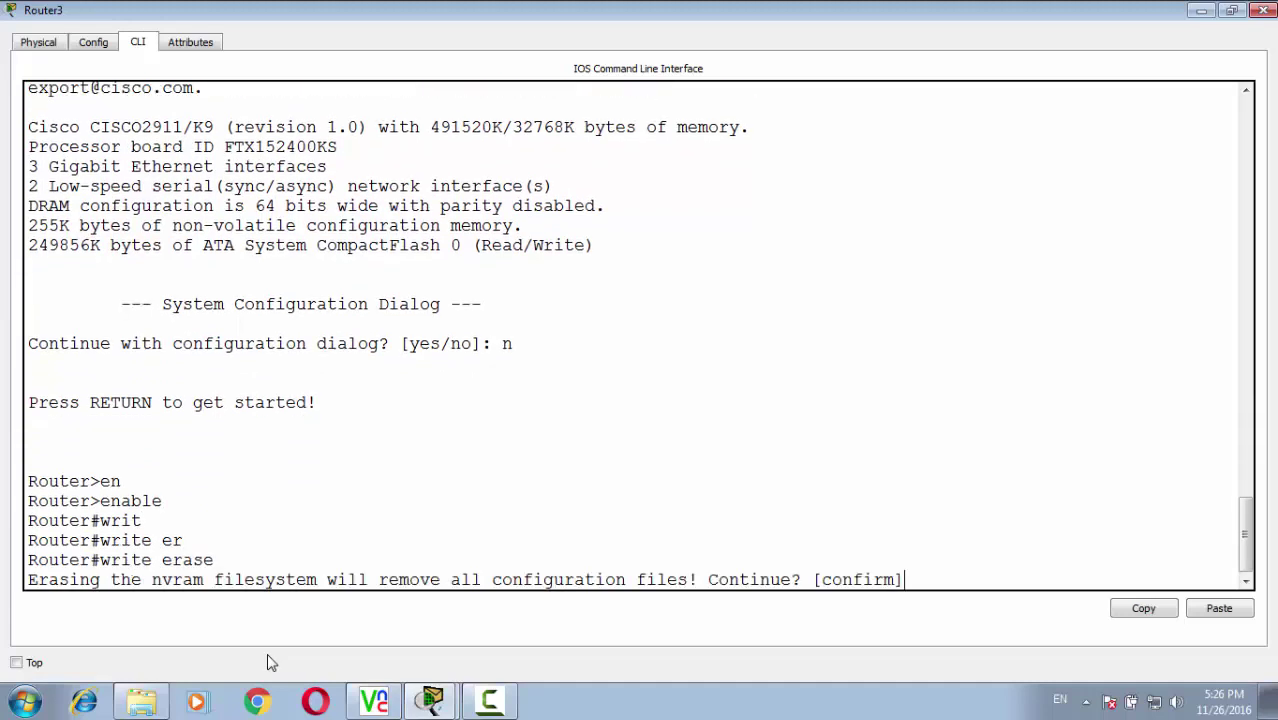
{"action": "key", "text": "Return"}
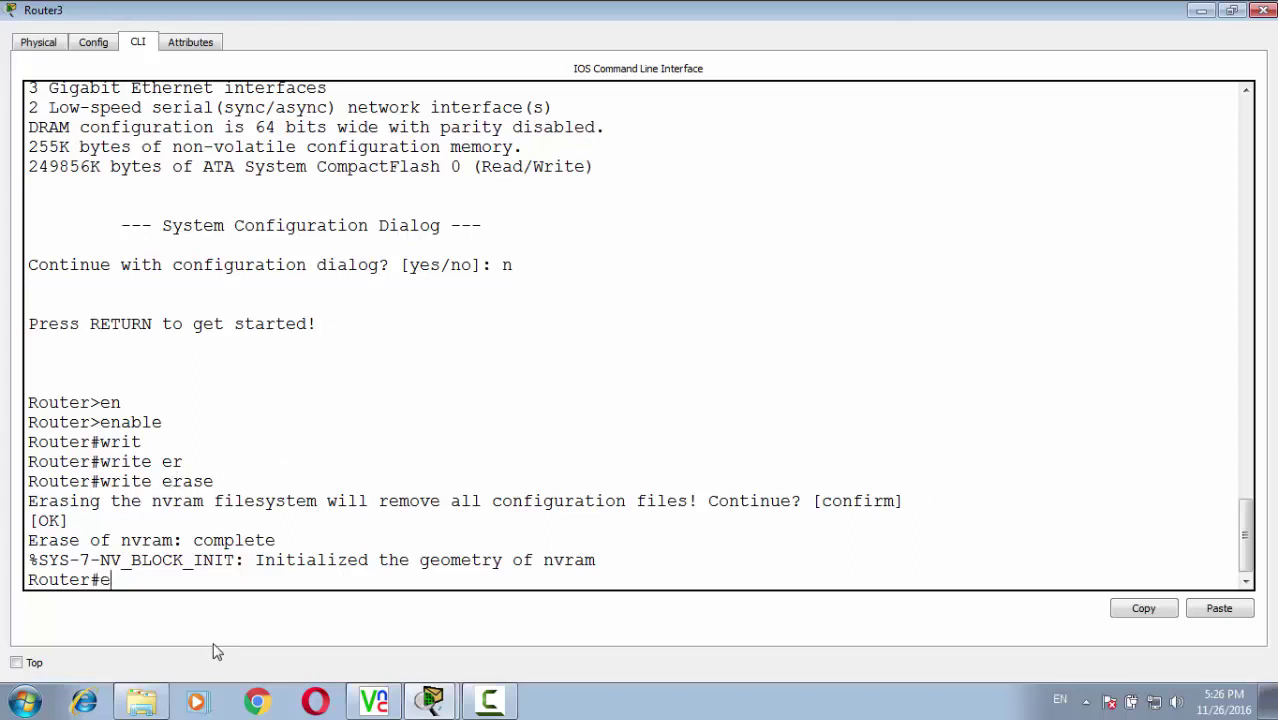
Step: Run erase startup-config on Router3 and confirm the erasure
{"action": "type", "text": "s"}
{"action": "key", "text": "Tab"}
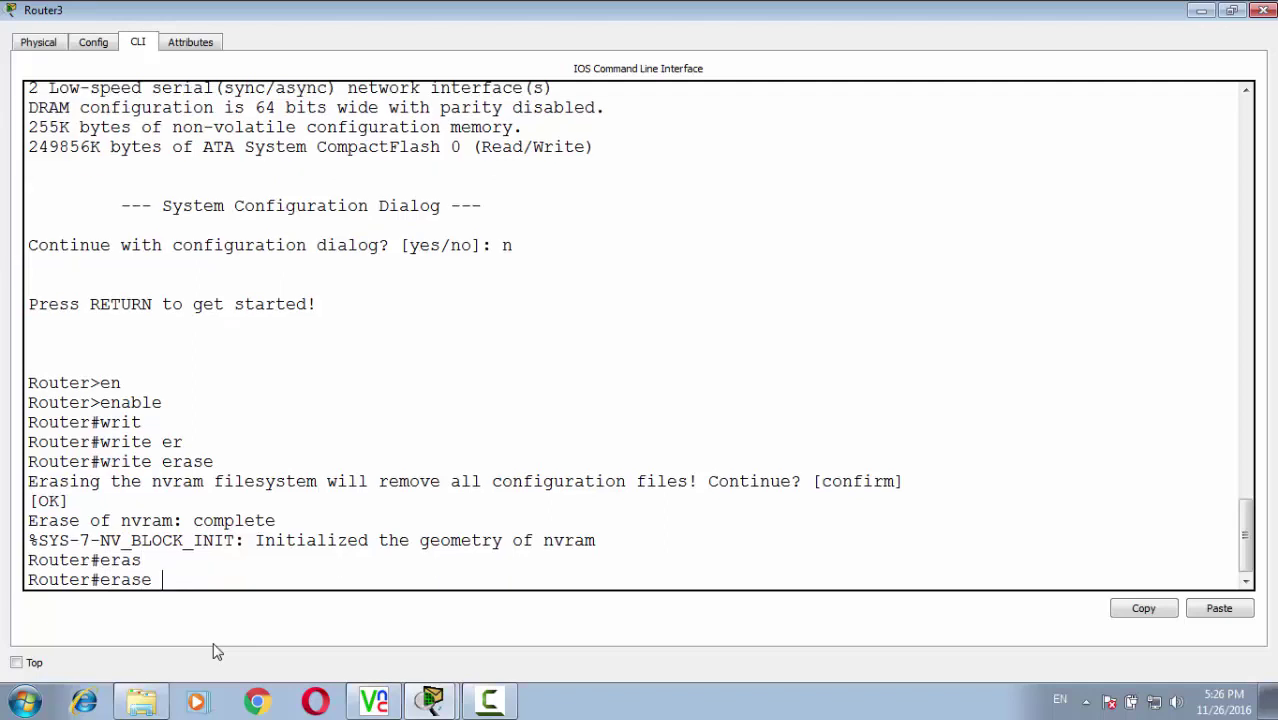
{"action": "type", "text": "star"}
{"action": "key", "text": "Tab"}
{"action": "key", "text": "Return"}
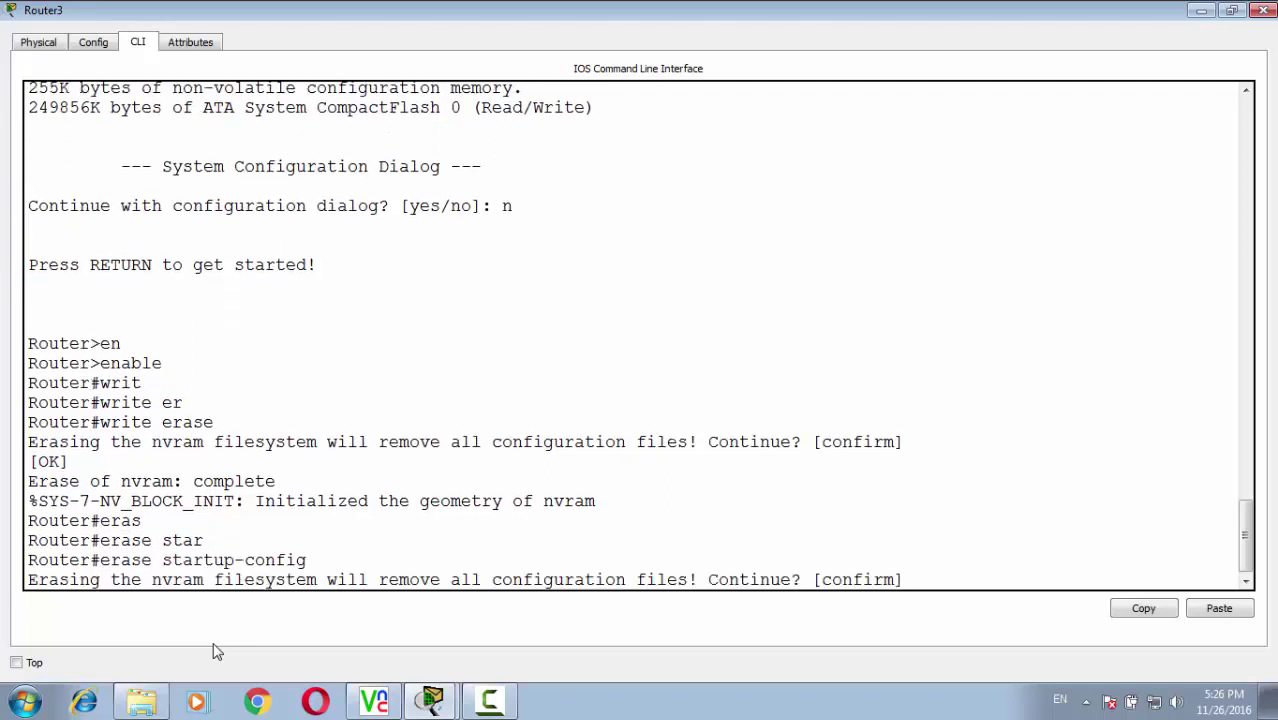
{"action": "key", "text": "Return"}
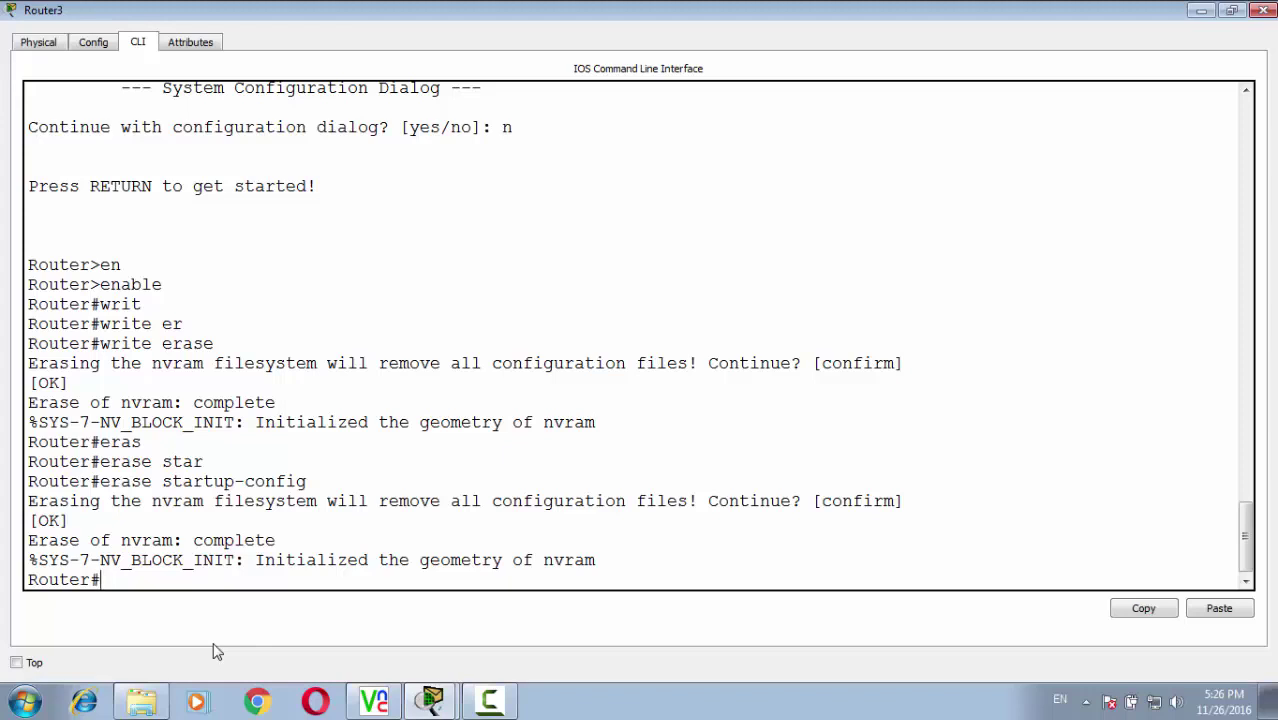
Step: Enter global configuration with config terminal, set Router3's hostname to Cairo and return to privileged mode
{"action": "type", "text": "g ter"}
{"action": "key", "text": "Tab"}
{"action": "key", "text": "Return"}
{"action": "type", "text": "hos"}
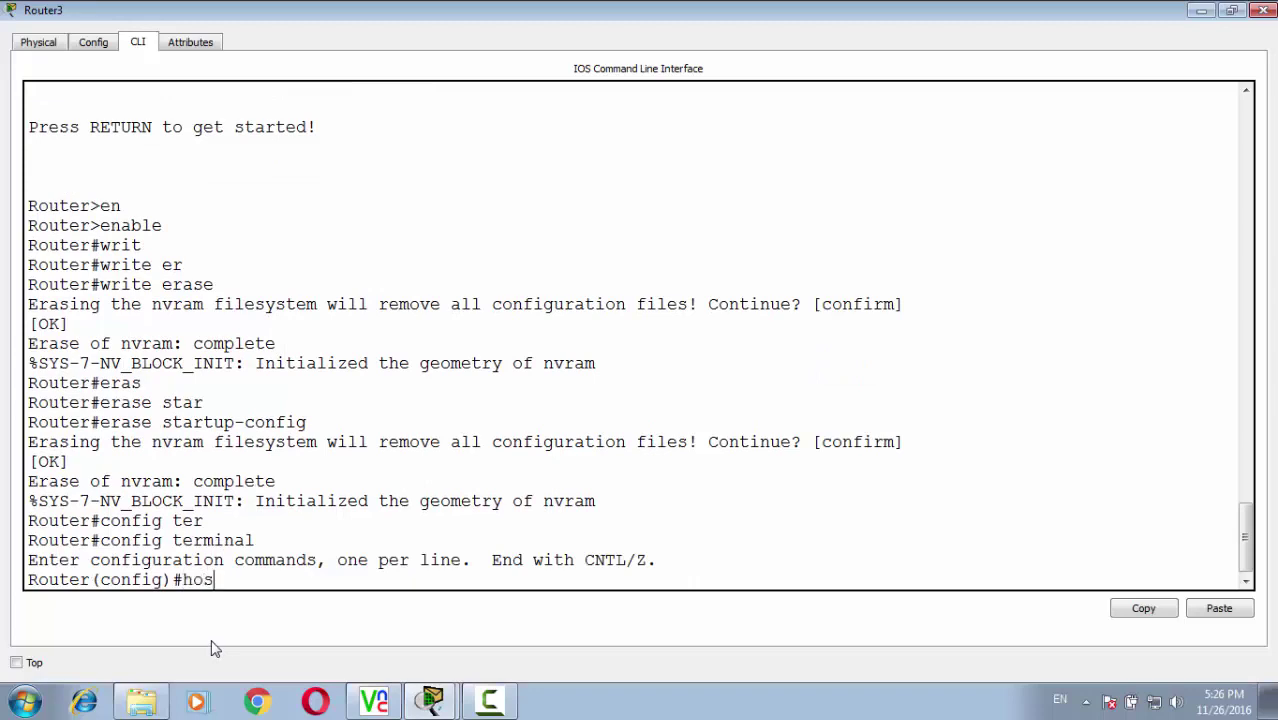
{"action": "key", "text": "Tab"}
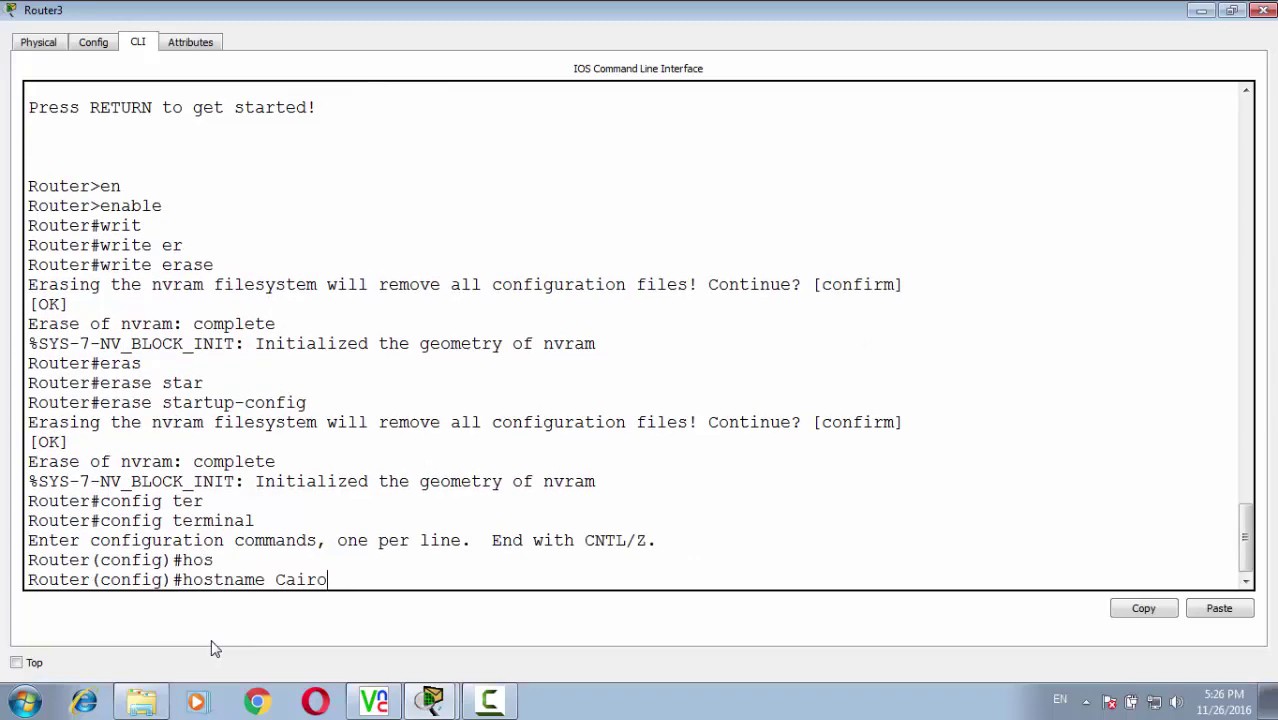
{"action": "key", "text": "Return"}
{"action": "key", "text": "ctrl+z"}
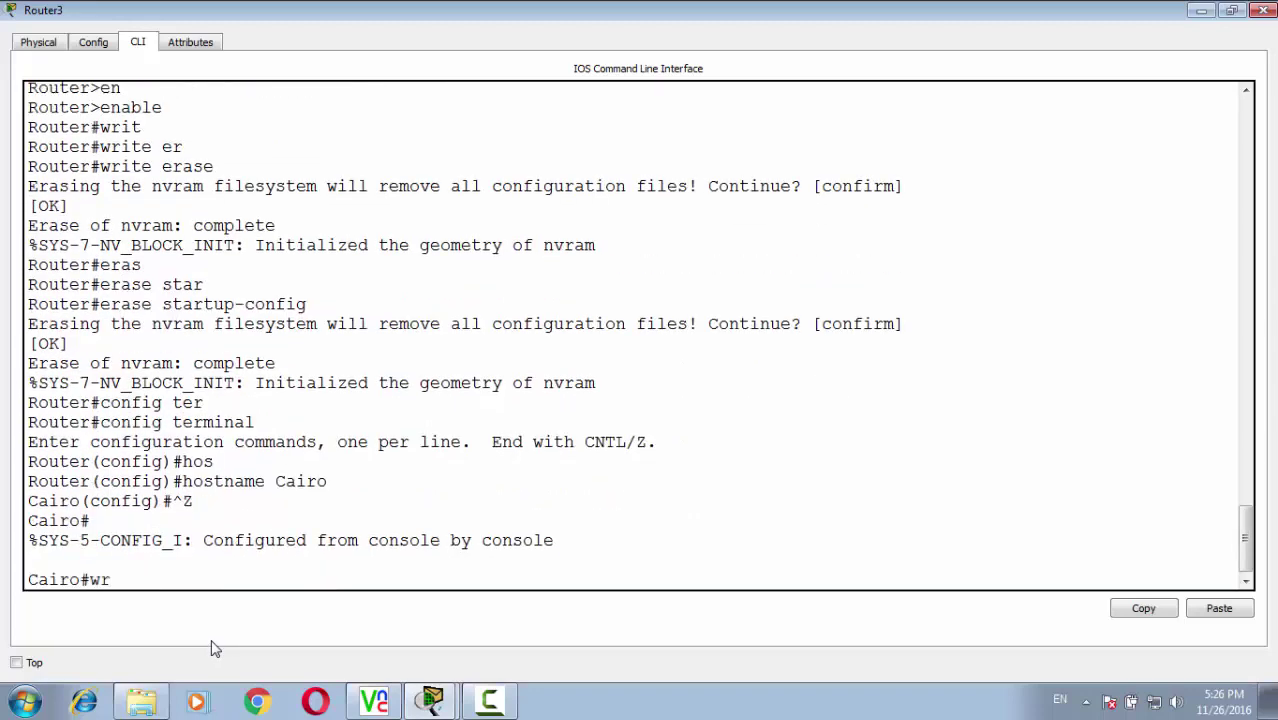
Step: Save the Cairo router's configuration with wr, reload it with confirmation and start a new console session after the reboot
{"action": "type", "text": "wr"}
{"action": "key", "text": "Return"}
{"action": "type", "text": "reload"}
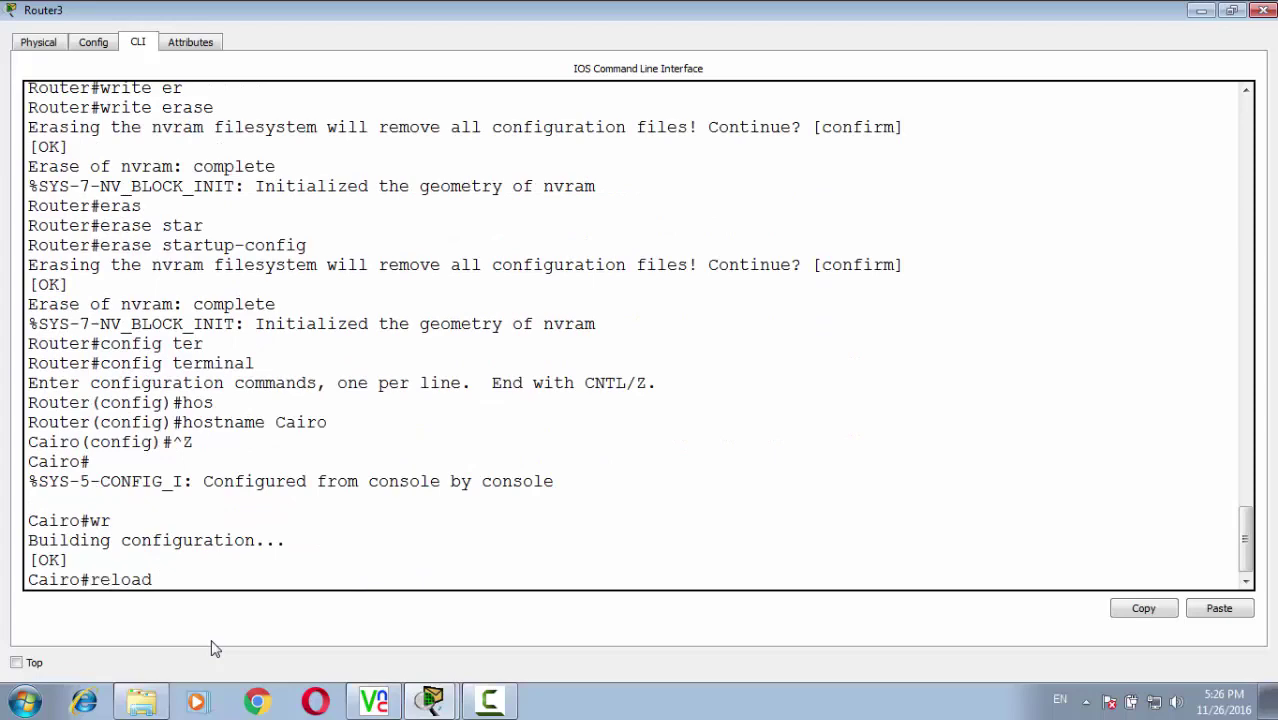
{"action": "key", "text": "Return"}
{"action": "key", "text": "Return"}
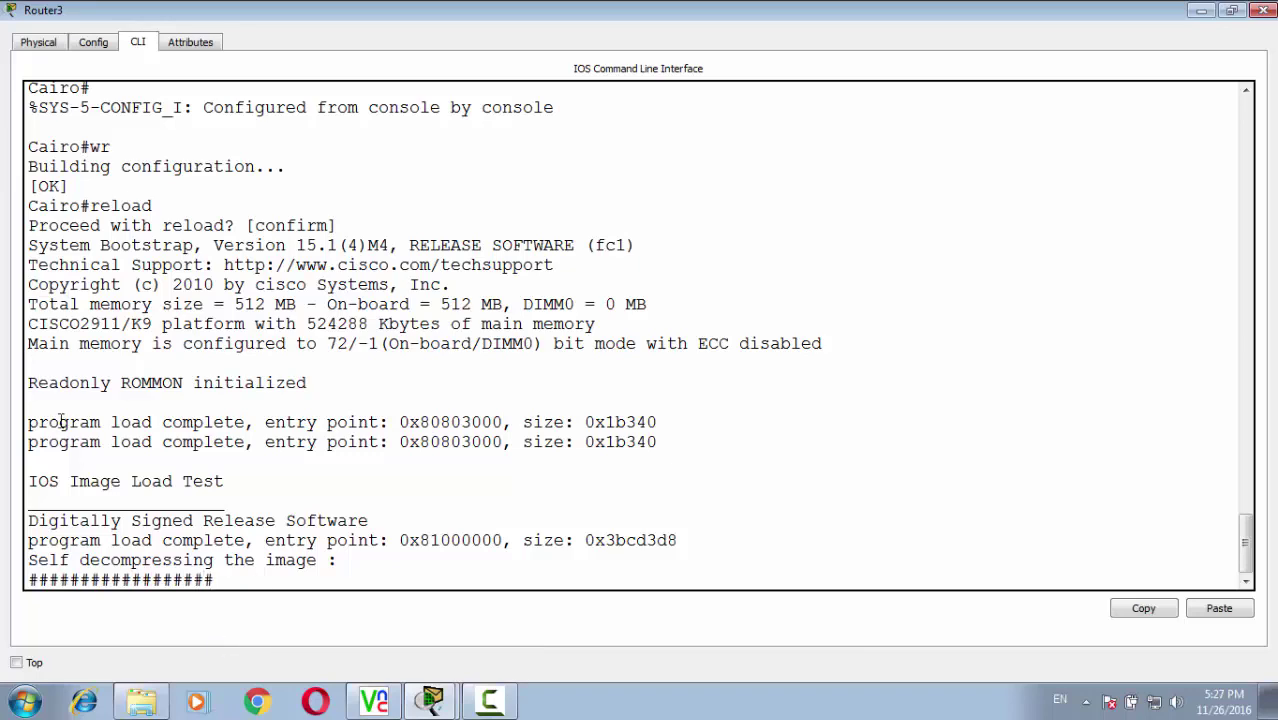
{"action": "left_click", "coordinate": [94, 205]}
{"action": "left_click", "coordinate": [94, 205]}
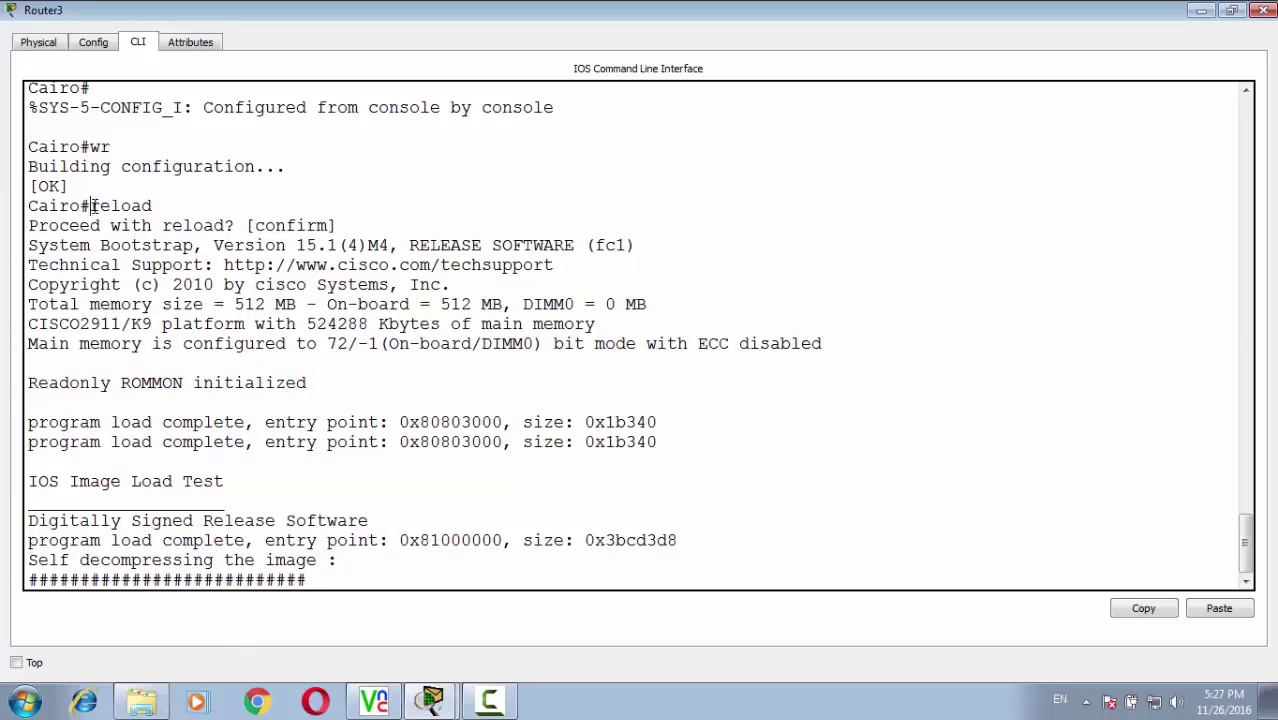
{"action": "left_click", "coordinate": [135, 205]}
{"action": "left_click", "coordinate": [135, 205]}
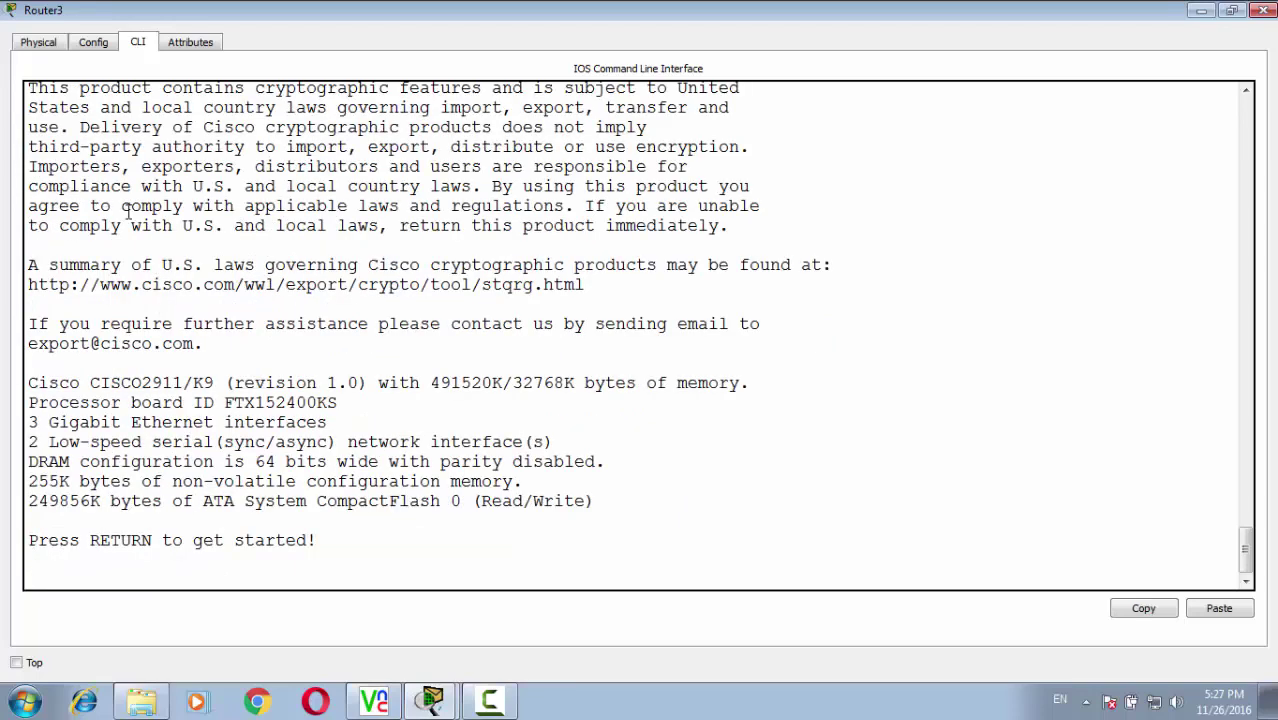
{"action": "key", "text": "Return"}
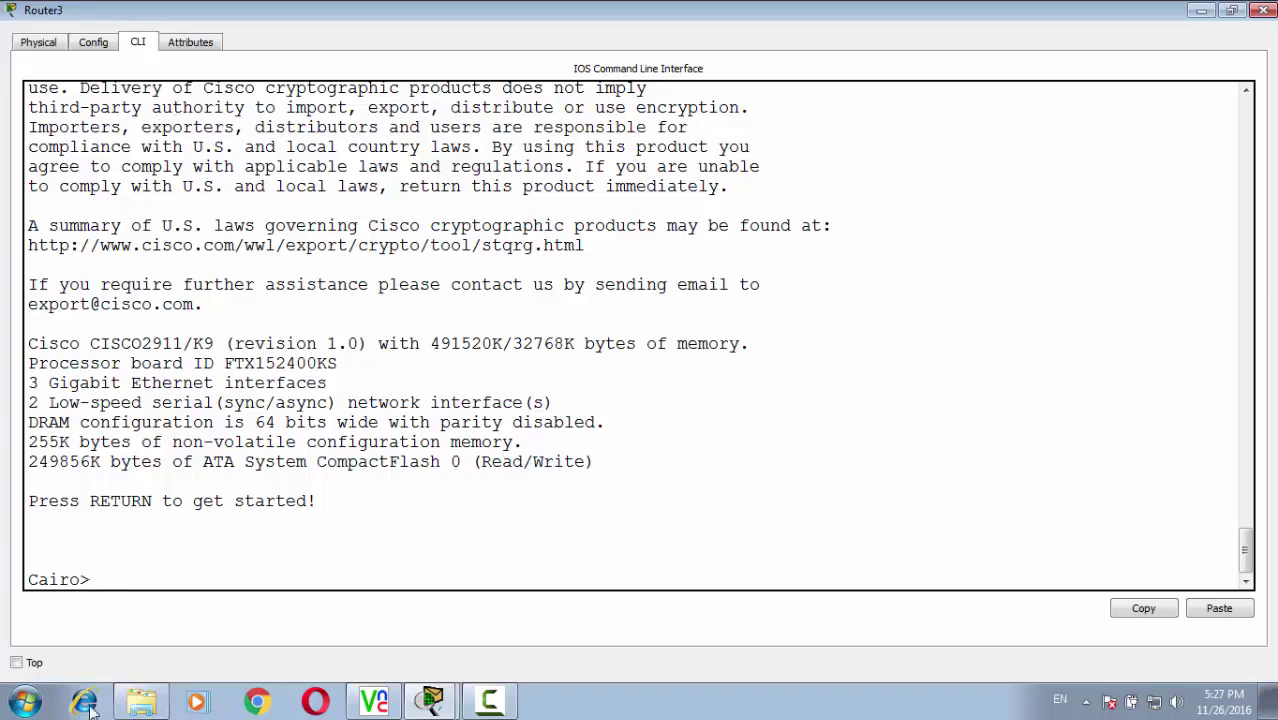
Step: Open the Windows Control Panel in a maximized window and show the pointer scheme settings in Mouse Properties
{"action": "left_click", "coordinate": [30, 690]}
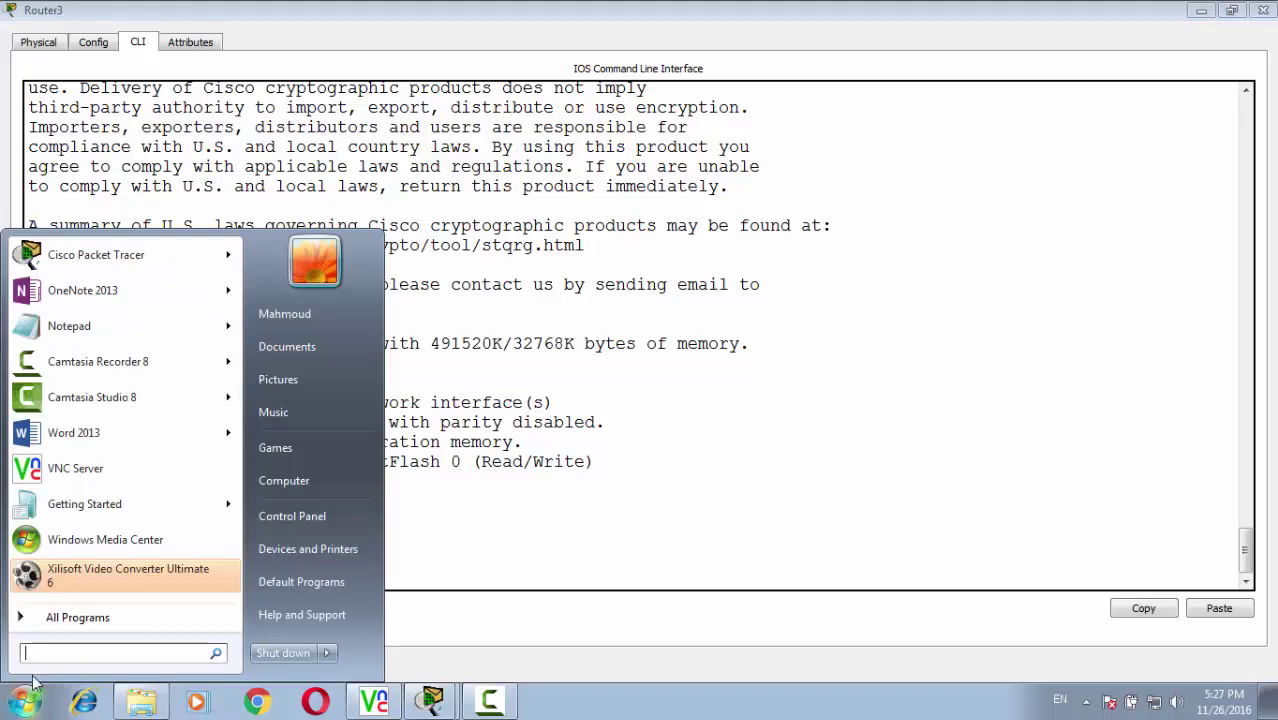
{"action": "left_click", "coordinate": [287, 517]}
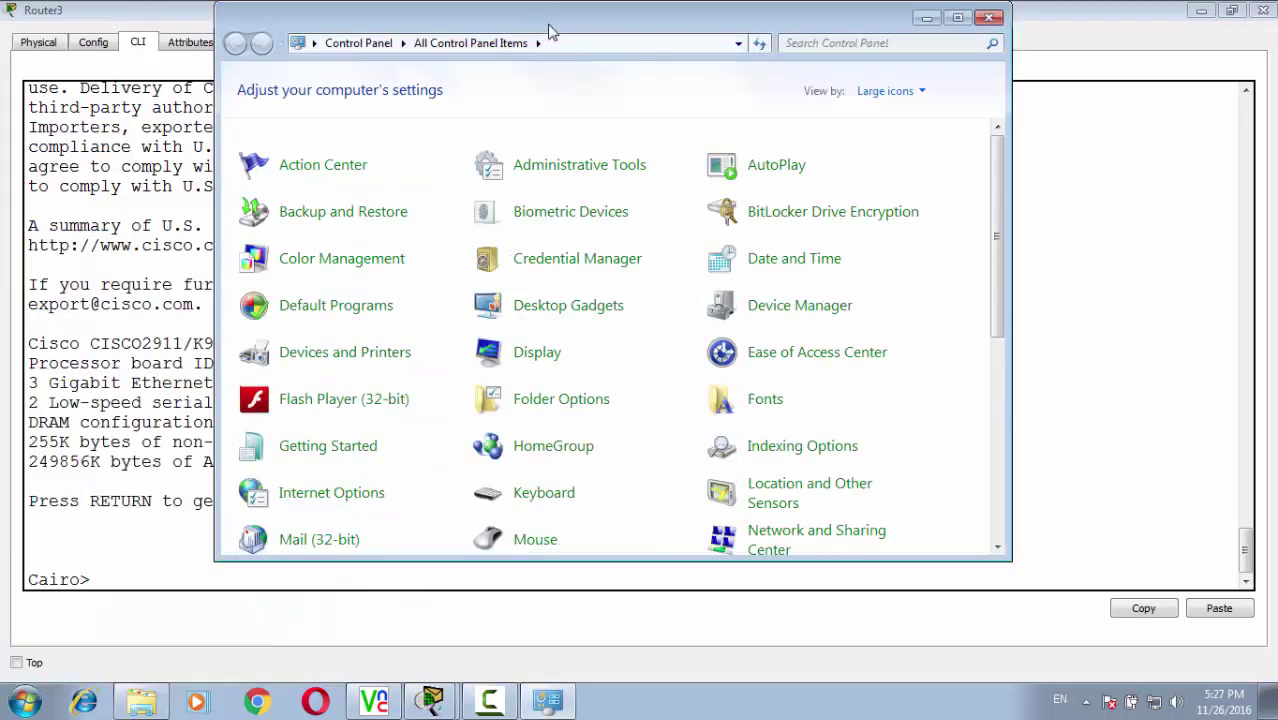
{"action": "double_click", "coordinate": [545, 30]}
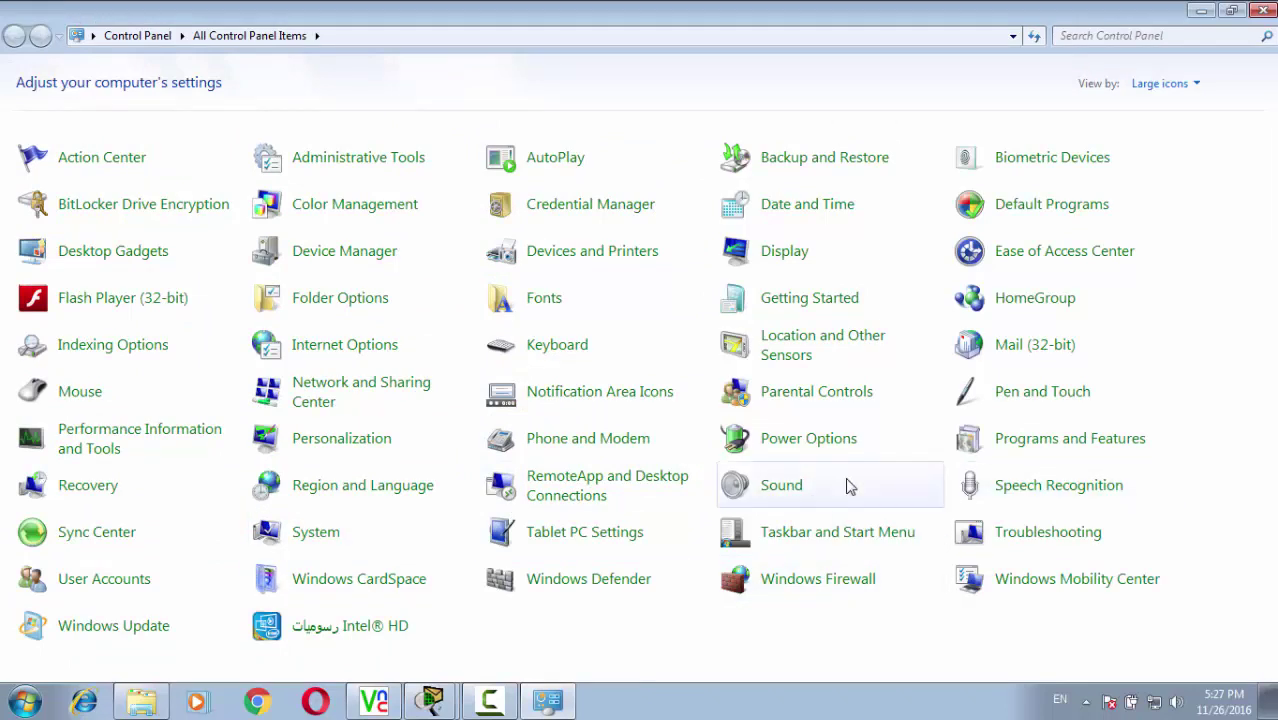
{"action": "left_click", "coordinate": [78, 392]}
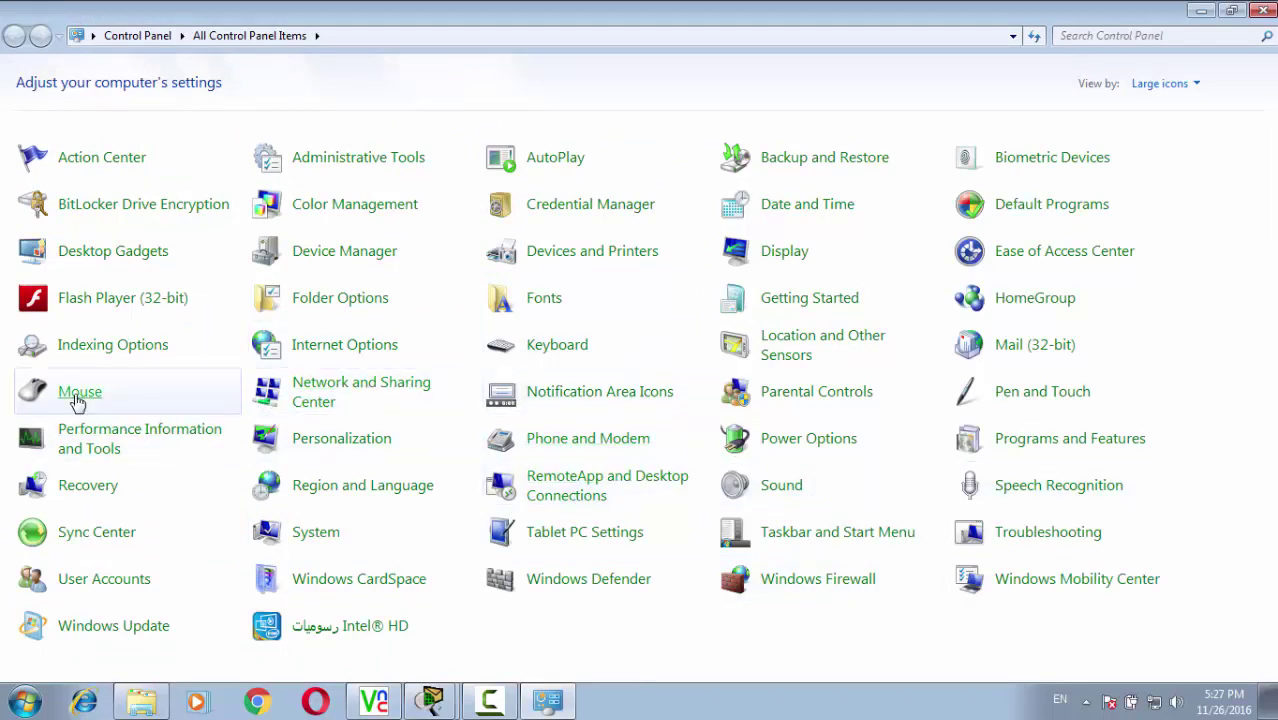
{"action": "left_click", "coordinate": [247, 212]}
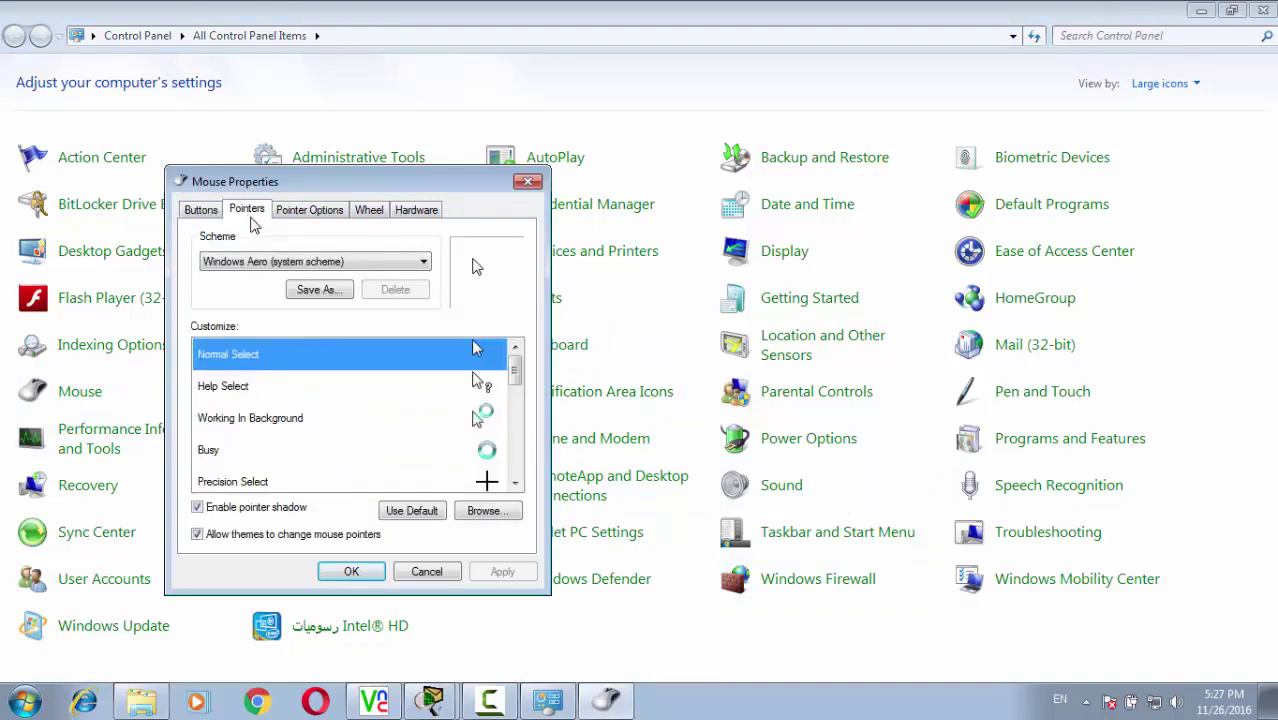
Step: Preview the Windows Aero, Black, Inverted and Standard pointer schemes in their different sizes
{"action": "mouse_move", "coordinate": [519, 372]}
{"action": "left_mouse_down"}
{"action": "mouse_move", "coordinate": [517, 457]}
{"action": "mouse_move", "coordinate": [529, 366]}
{"action": "left_mouse_up"}
{"action": "left_click", "coordinate": [360, 262]}
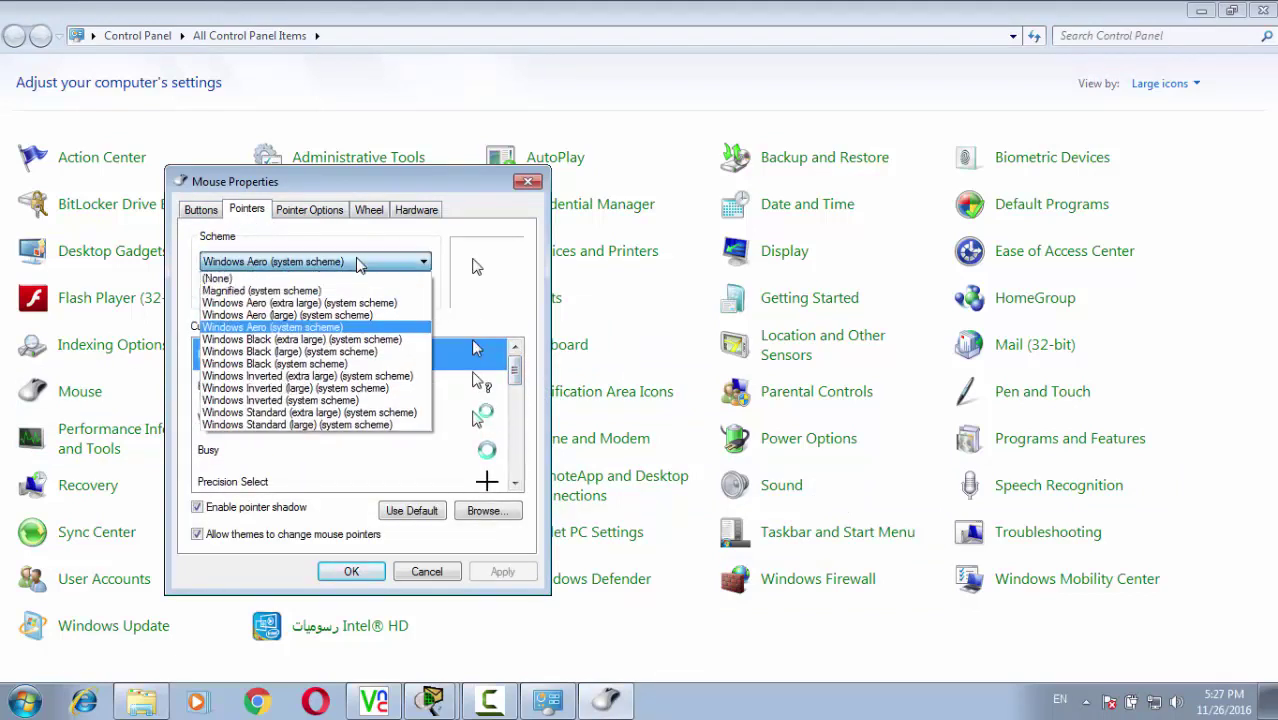
{"action": "left_click", "coordinate": [360, 262]}
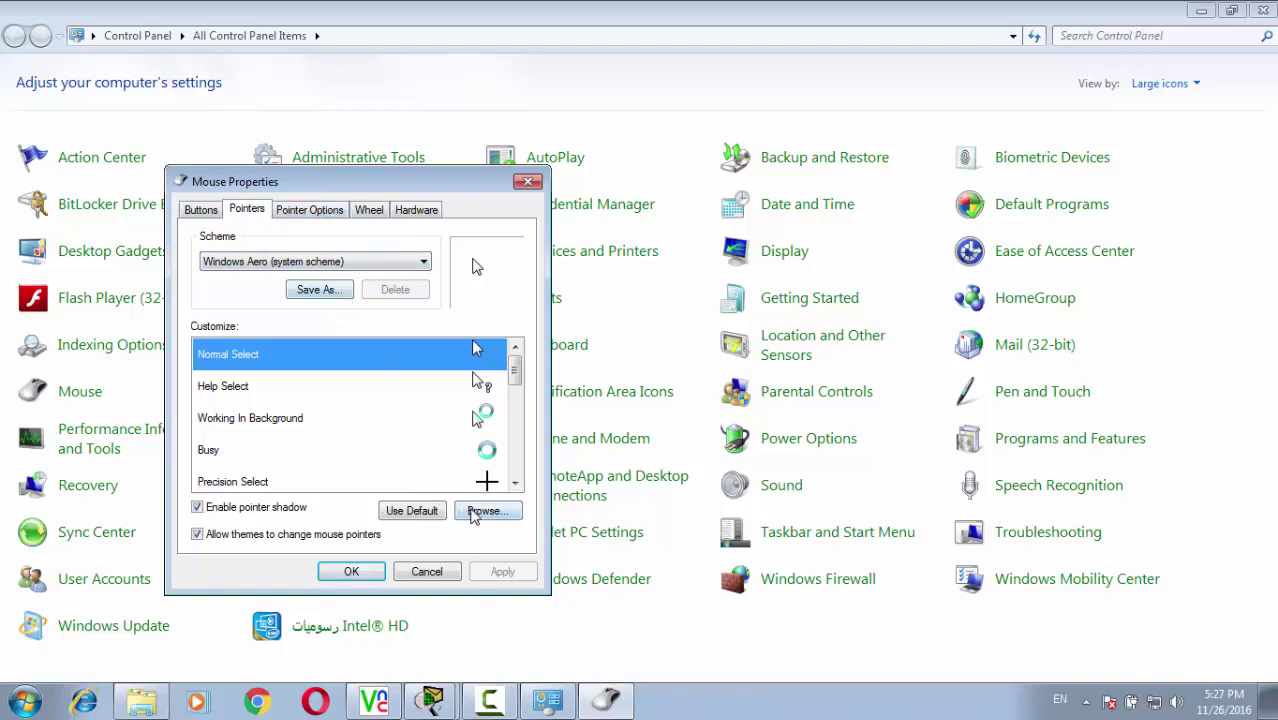
{"action": "left_click", "coordinate": [324, 264]}
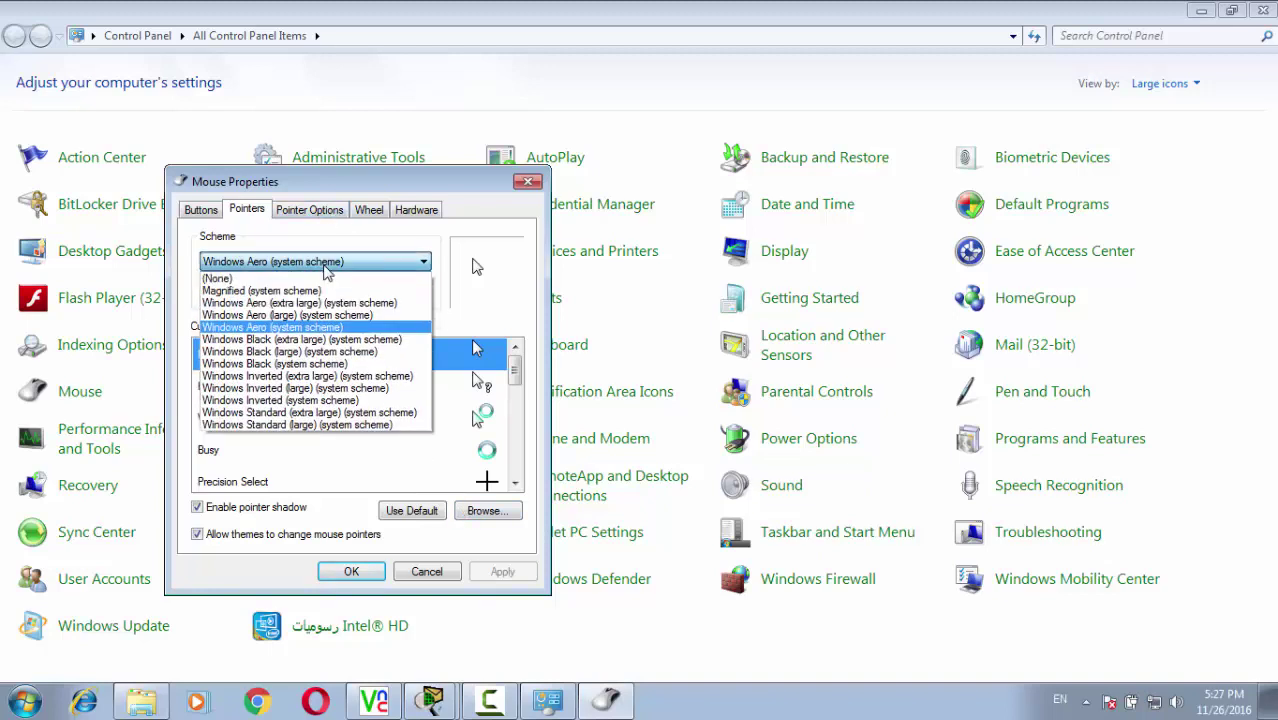
{"action": "left_click", "coordinate": [322, 302]}
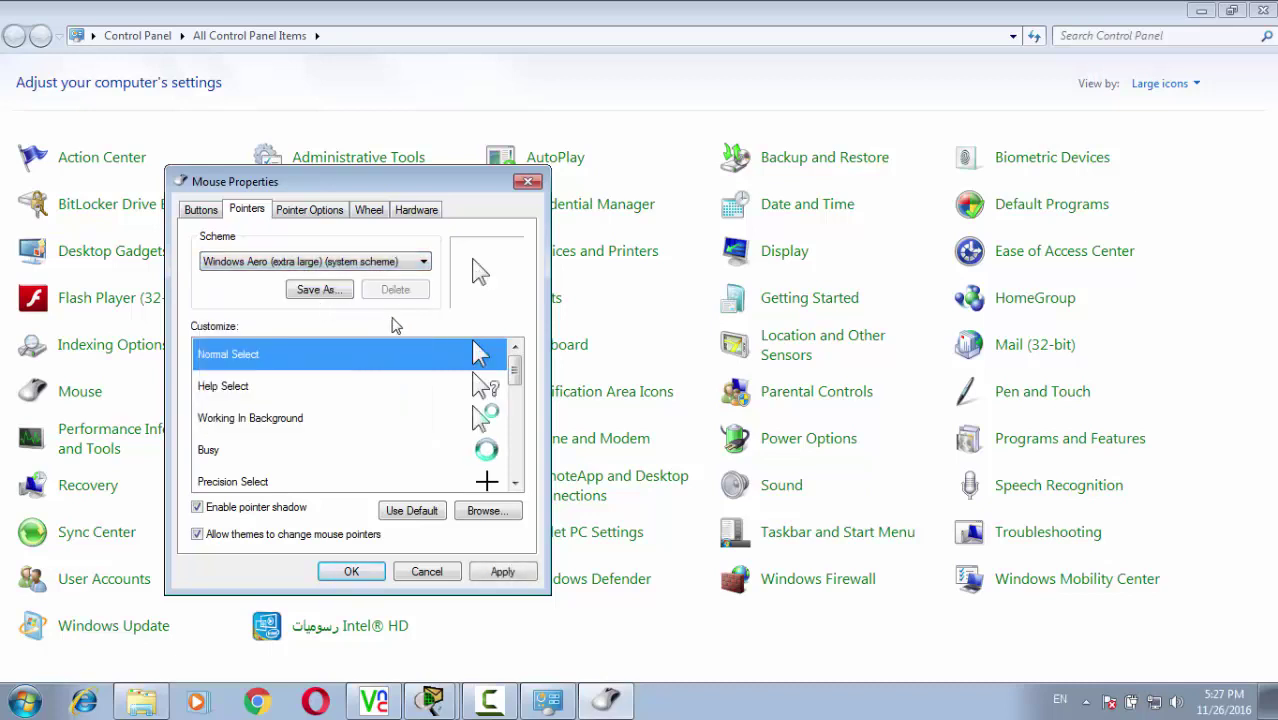
{"action": "left_click_drag", "start_coordinate": [514, 372], "coordinate": [514, 345]}
{"action": "left_click", "coordinate": [385, 262]}
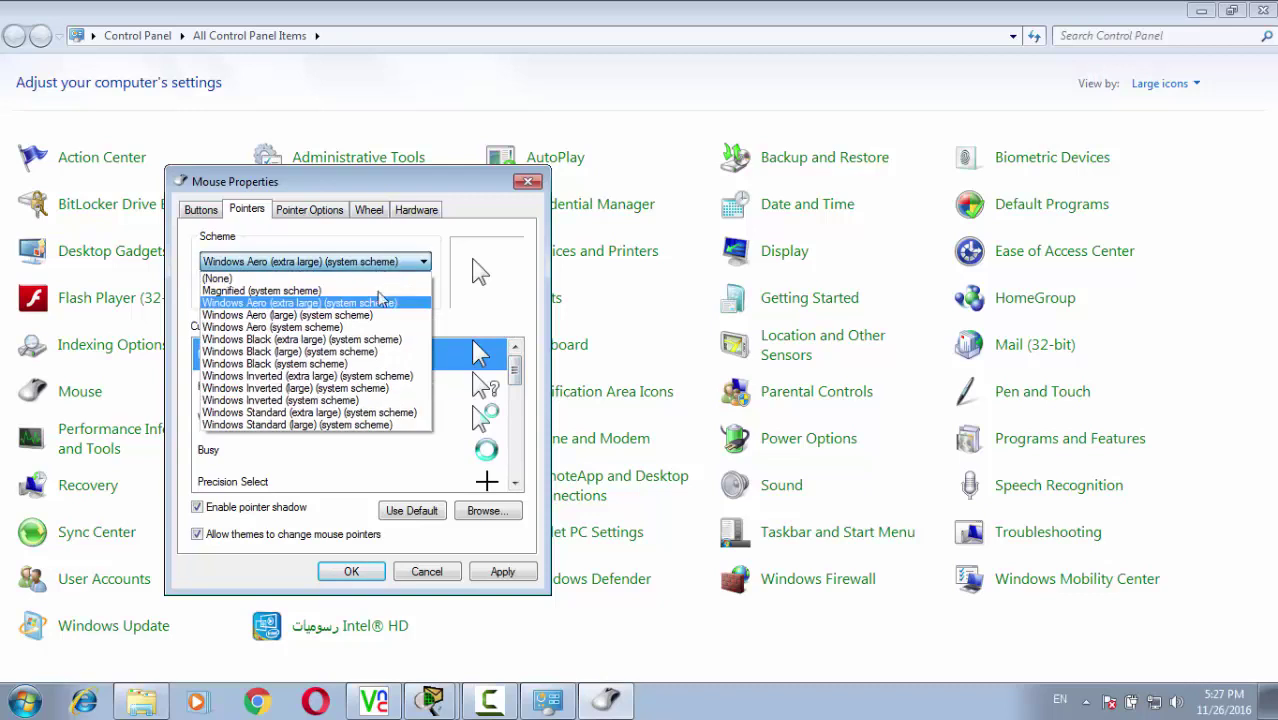
{"action": "left_click", "coordinate": [370, 314]}
{"action": "left_click", "coordinate": [385, 262]}
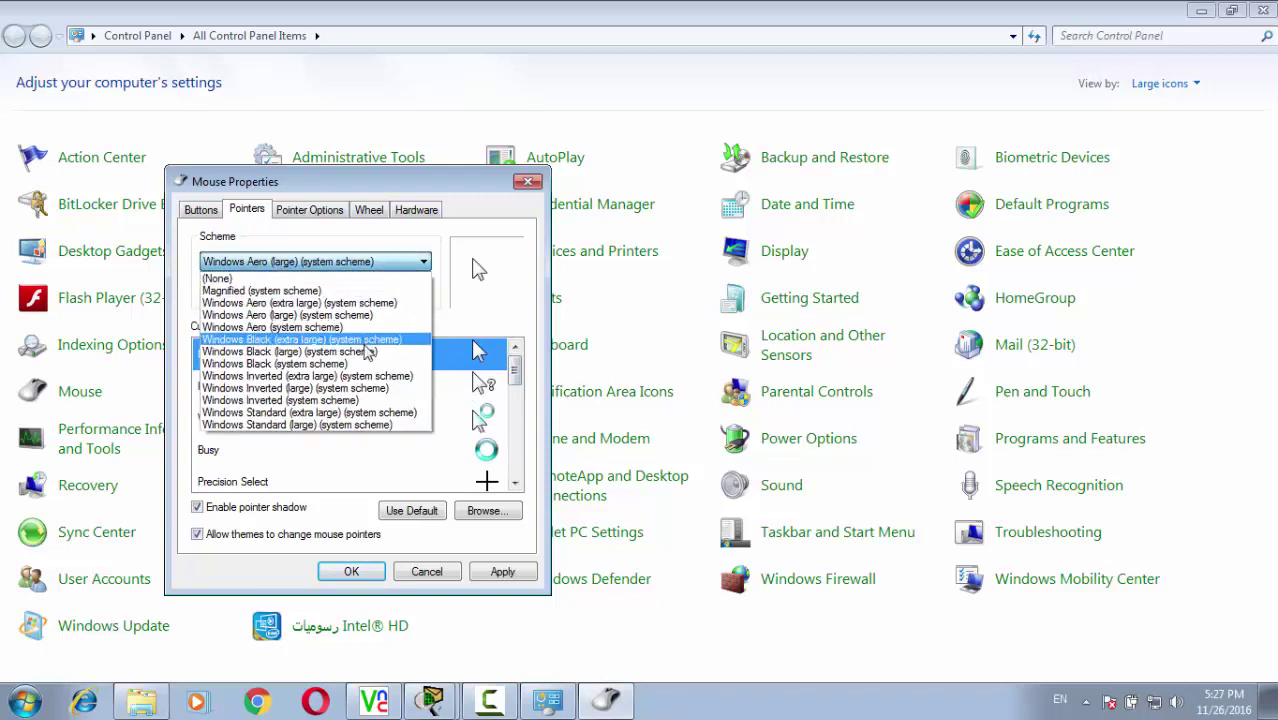
{"action": "left_click", "coordinate": [366, 342]}
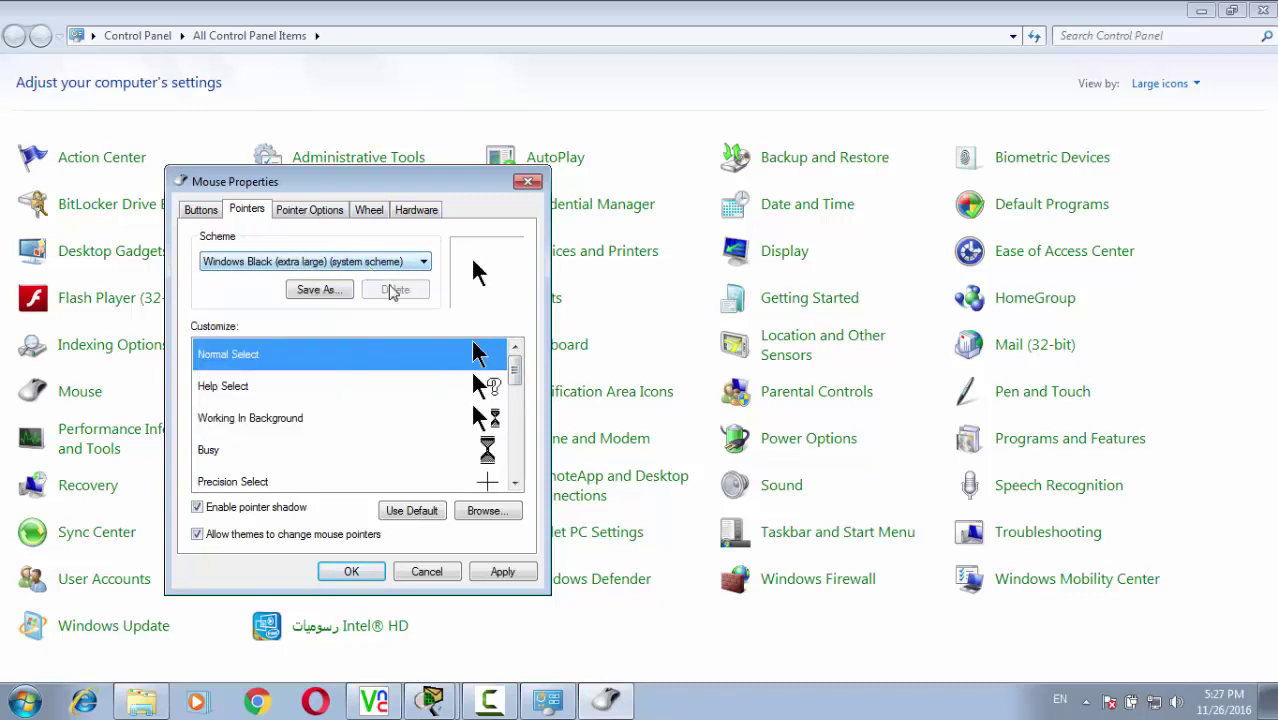
{"action": "left_click", "coordinate": [405, 264]}
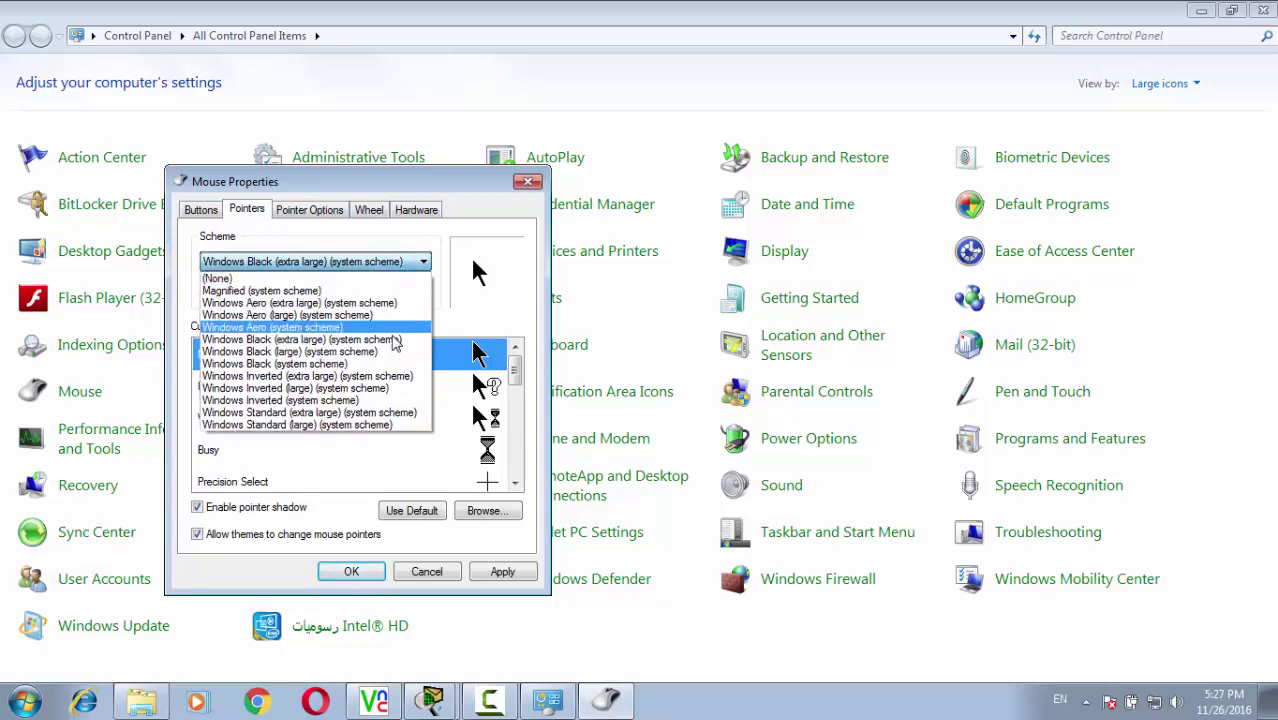
{"action": "left_click", "coordinate": [370, 351]}
{"action": "left_click", "coordinate": [372, 262]}
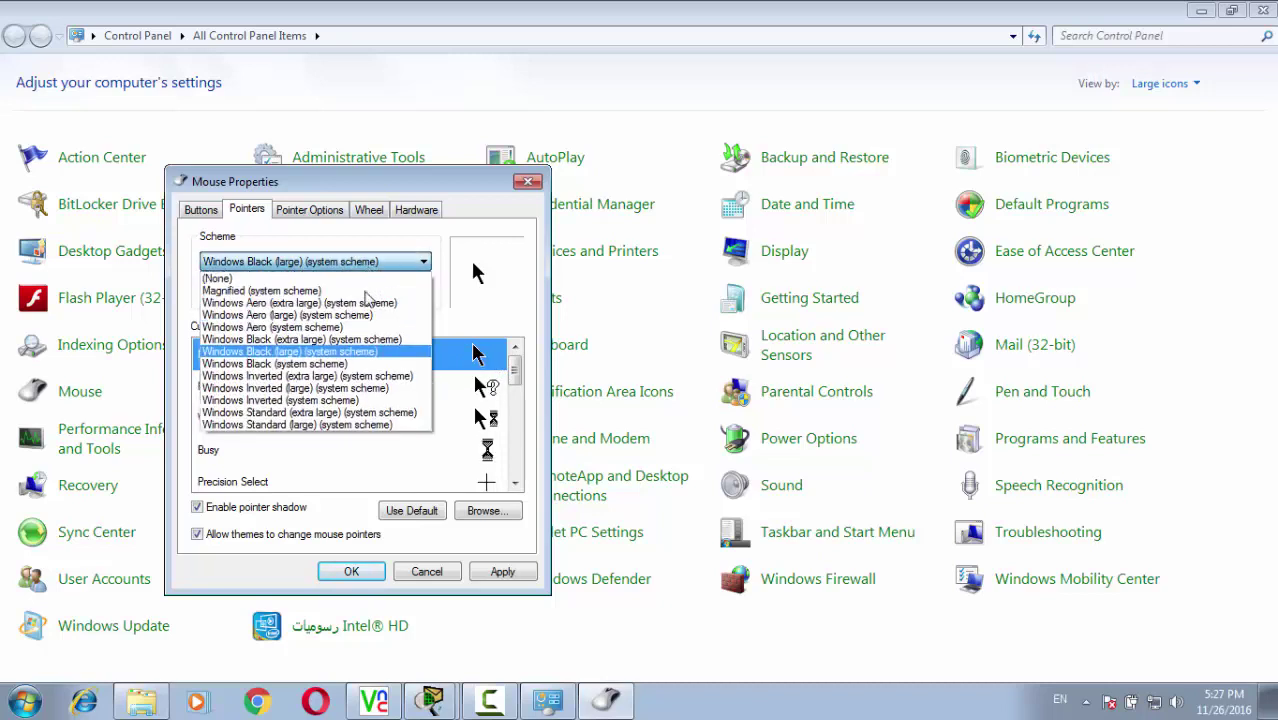
{"action": "left_click", "coordinate": [370, 364]}
{"action": "scroll", "coordinate": [369, 340], "scroll_direction": "down", "scroll_amount": 1}
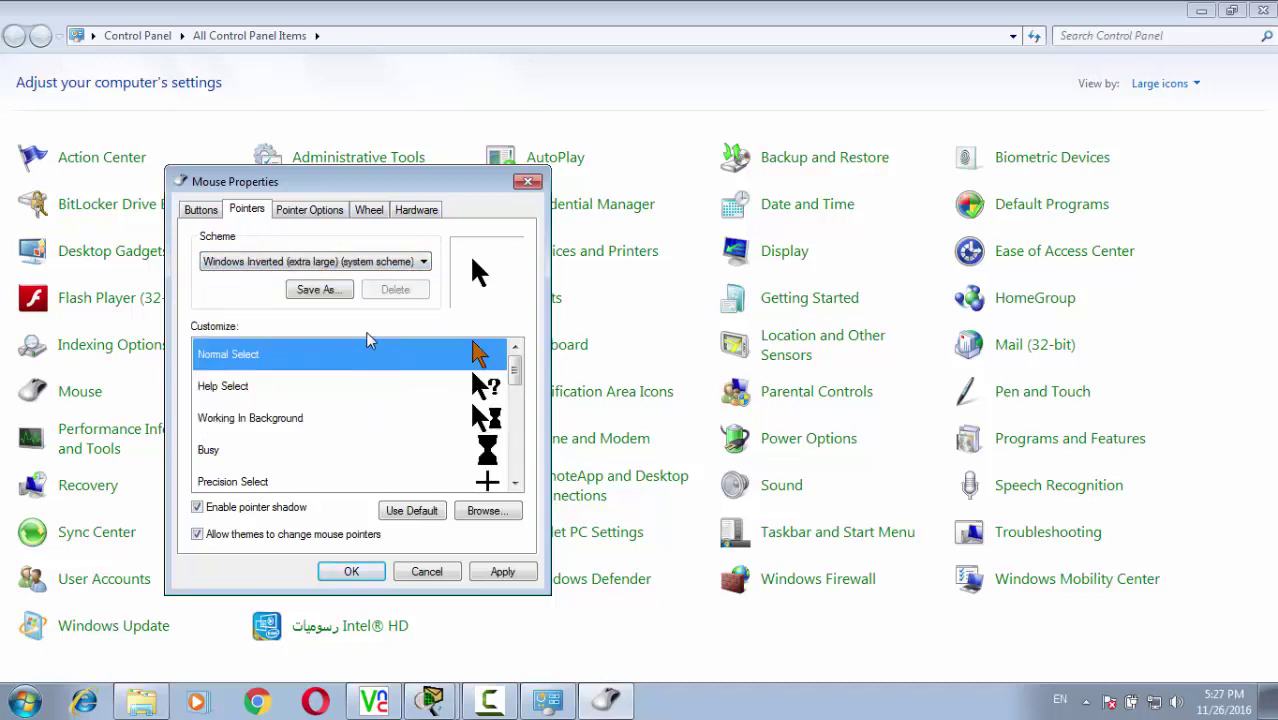
{"action": "scroll", "coordinate": [368, 341], "scroll_direction": "down", "scroll_amount": 3}
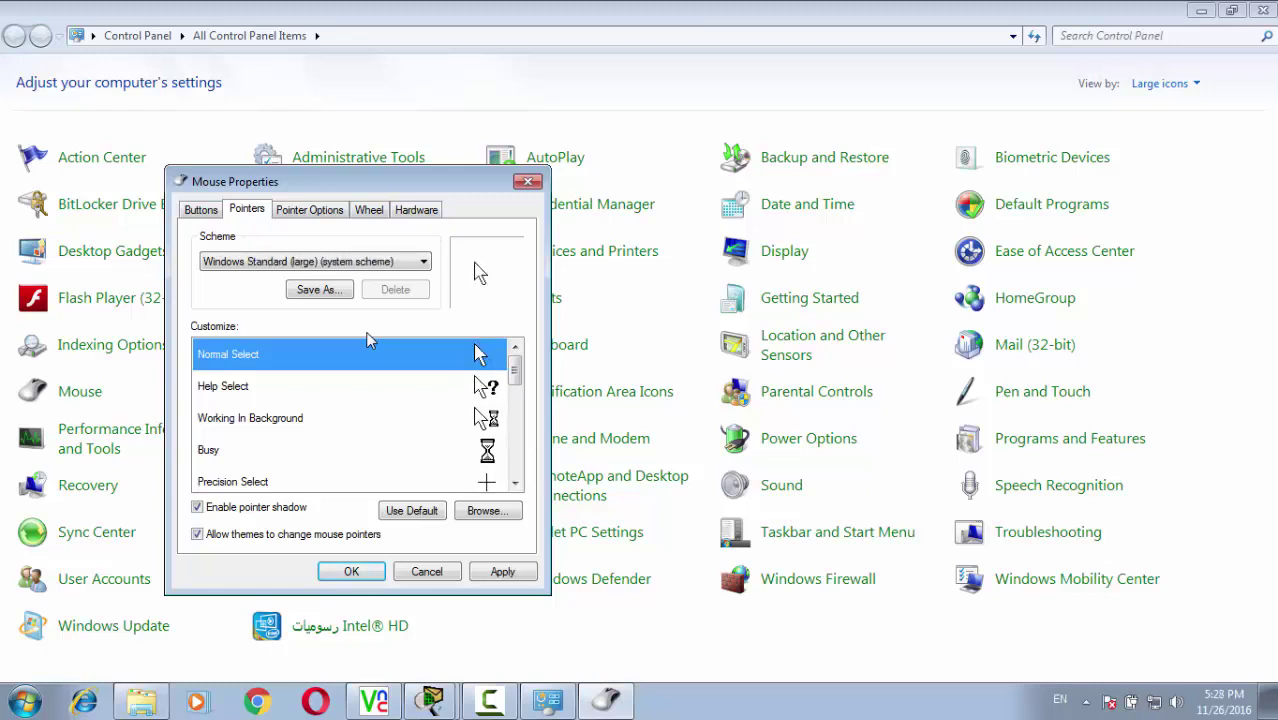
{"action": "scroll", "coordinate": [368, 341], "scroll_direction": "up", "scroll_amount": 5}
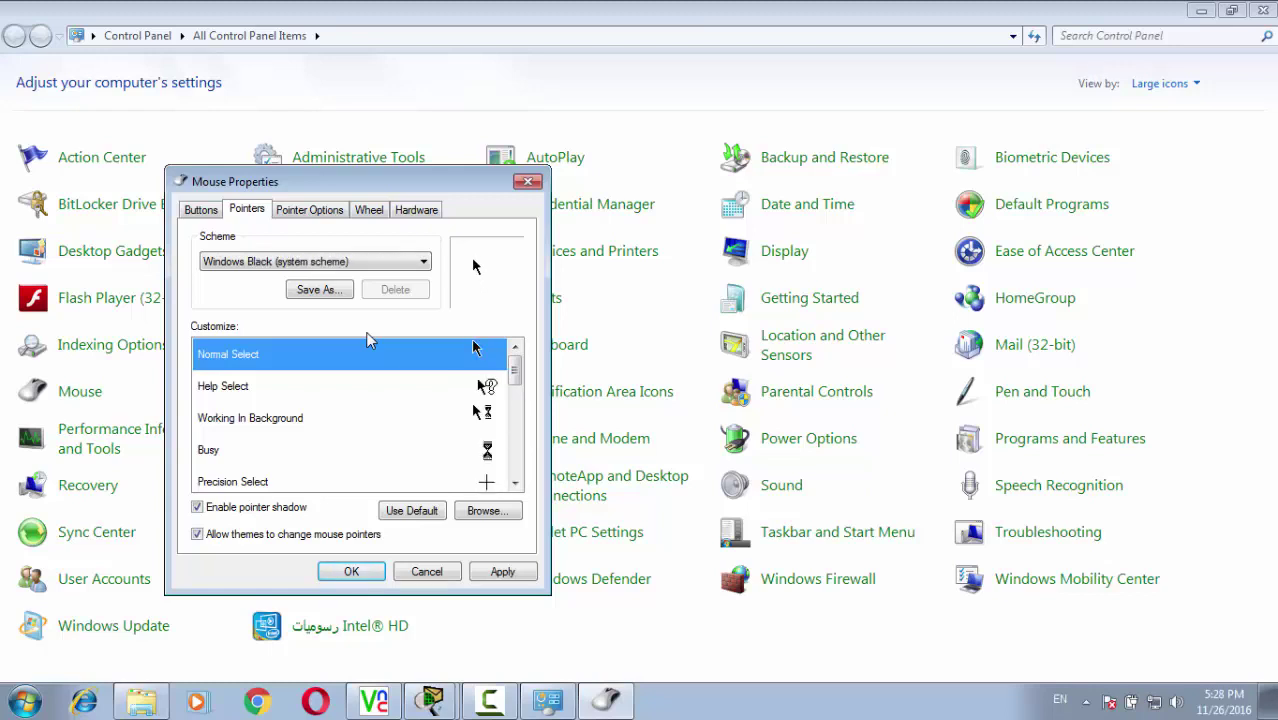
{"action": "scroll", "coordinate": [367, 339], "scroll_direction": "up", "scroll_amount": 4}
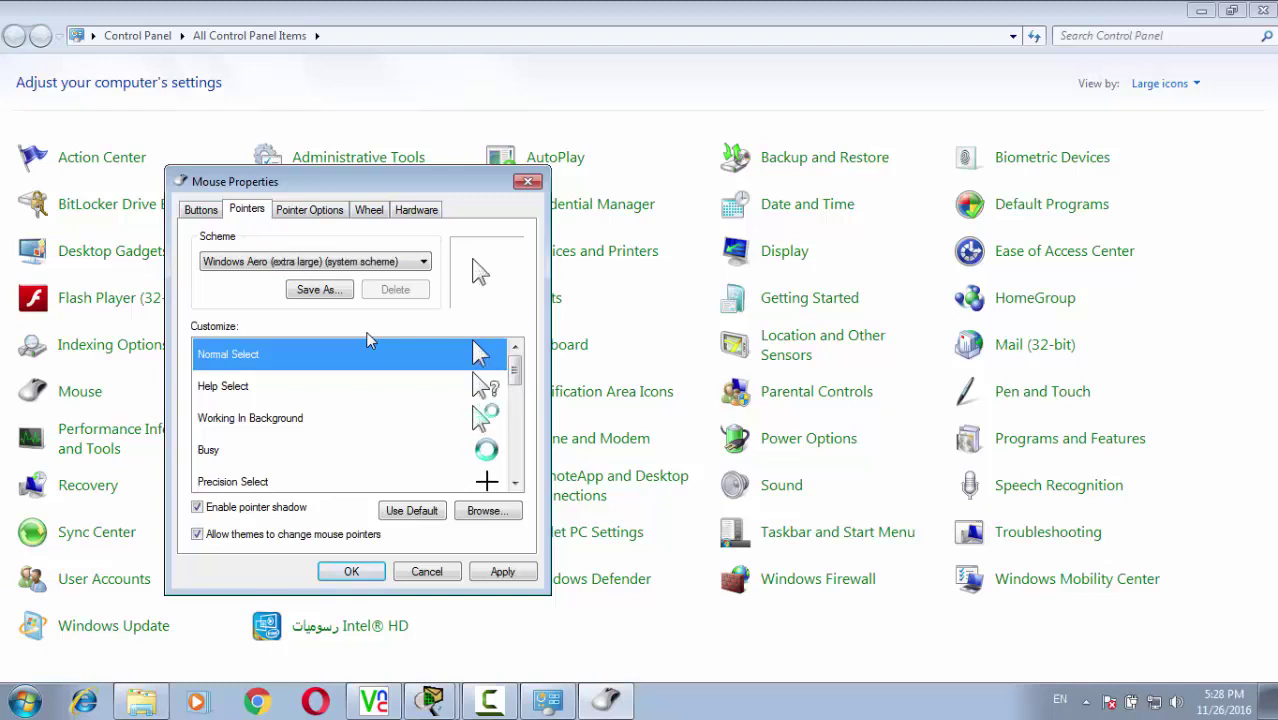
{"action": "scroll", "coordinate": [367, 340], "scroll_direction": "up", "scroll_amount": 2}
{"action": "scroll", "coordinate": [367, 340], "scroll_direction": "down", "scroll_amount": 3}
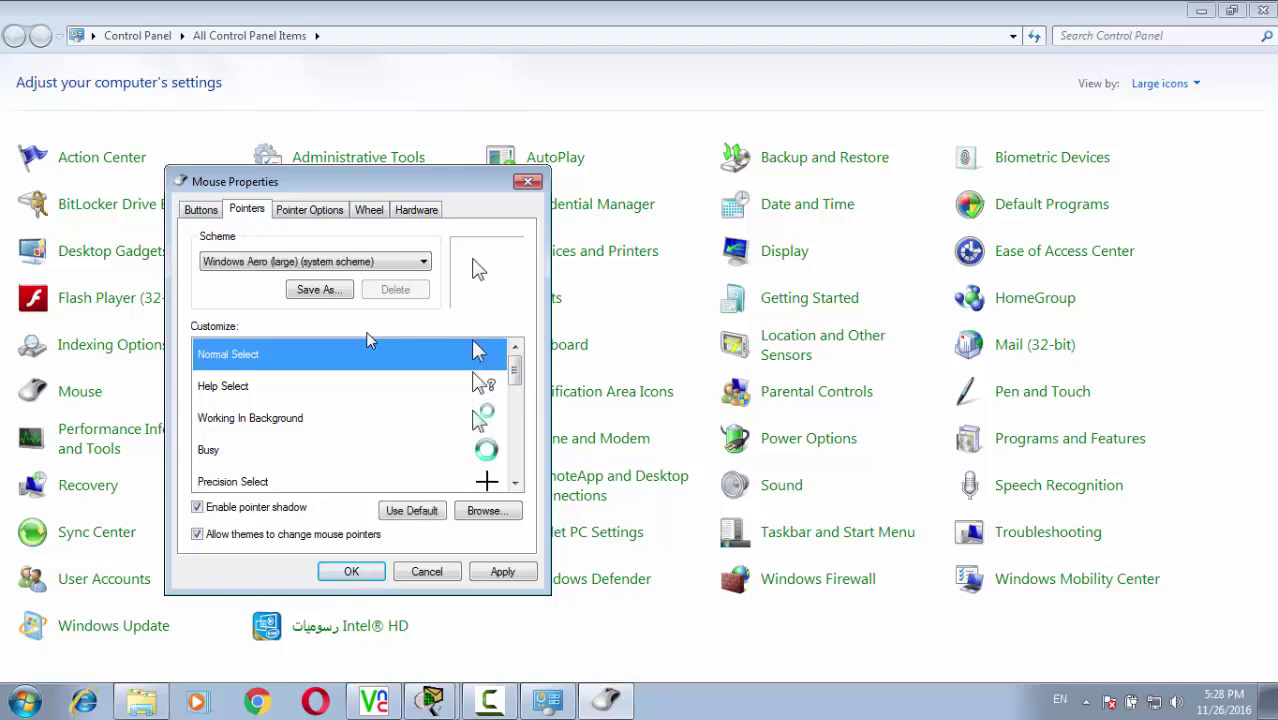
Step: Apply the Windows Black (extra large) pointer scheme, accept the mouse settings and close the Control Panel
{"action": "scroll", "coordinate": [367, 338], "scroll_direction": "down", "scroll_amount": 2}
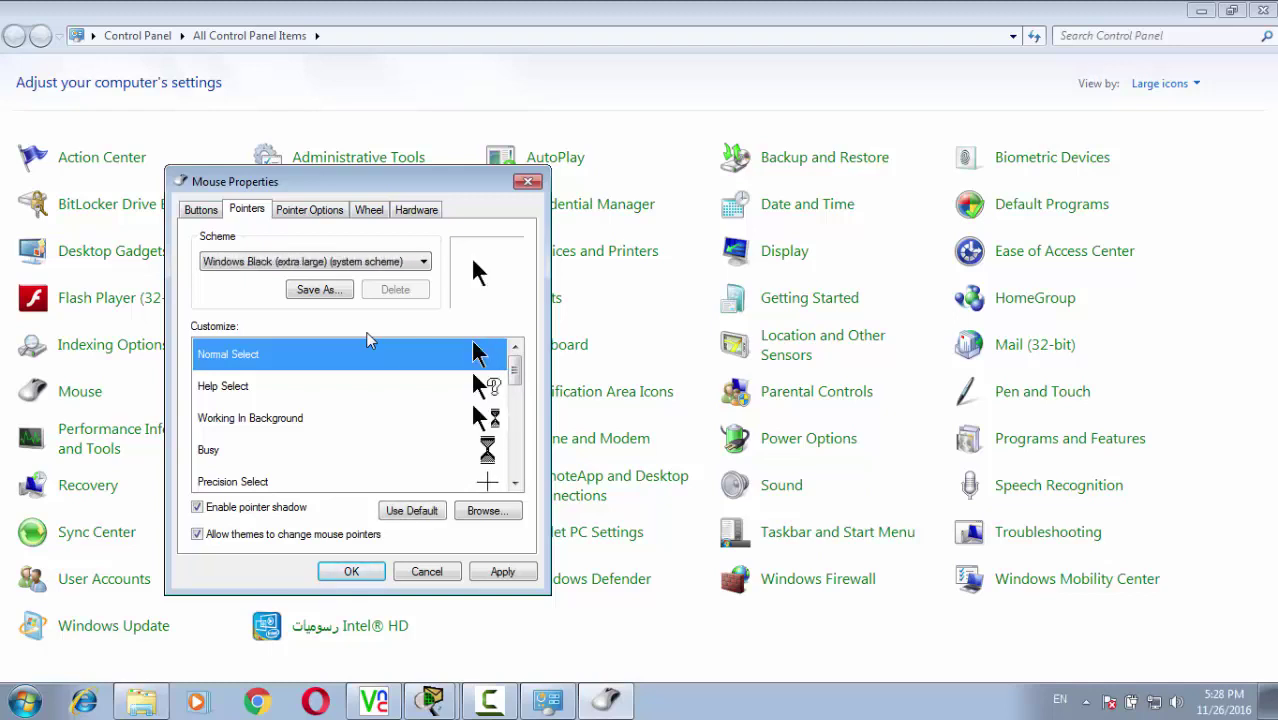
{"action": "scroll", "coordinate": [367, 340], "scroll_direction": "down", "scroll_amount": 2}
{"action": "scroll", "coordinate": [367, 340], "scroll_direction": "up", "scroll_amount": 2}
{"action": "scroll", "coordinate": [367, 340], "scroll_direction": "down", "scroll_amount": 2}
{"action": "scroll", "coordinate": [367, 340], "scroll_direction": "up", "scroll_amount": 2}
{"action": "scroll", "coordinate": [367, 340], "scroll_direction": "down", "scroll_amount": 1}
{"action": "scroll", "coordinate": [367, 340], "scroll_direction": "up", "scroll_amount": 1}
{"action": "left_click", "coordinate": [516, 414]}
{"action": "left_click_drag", "start_coordinate": [516, 418], "coordinate": [520, 371]}
{"action": "left_click", "coordinate": [496, 574]}
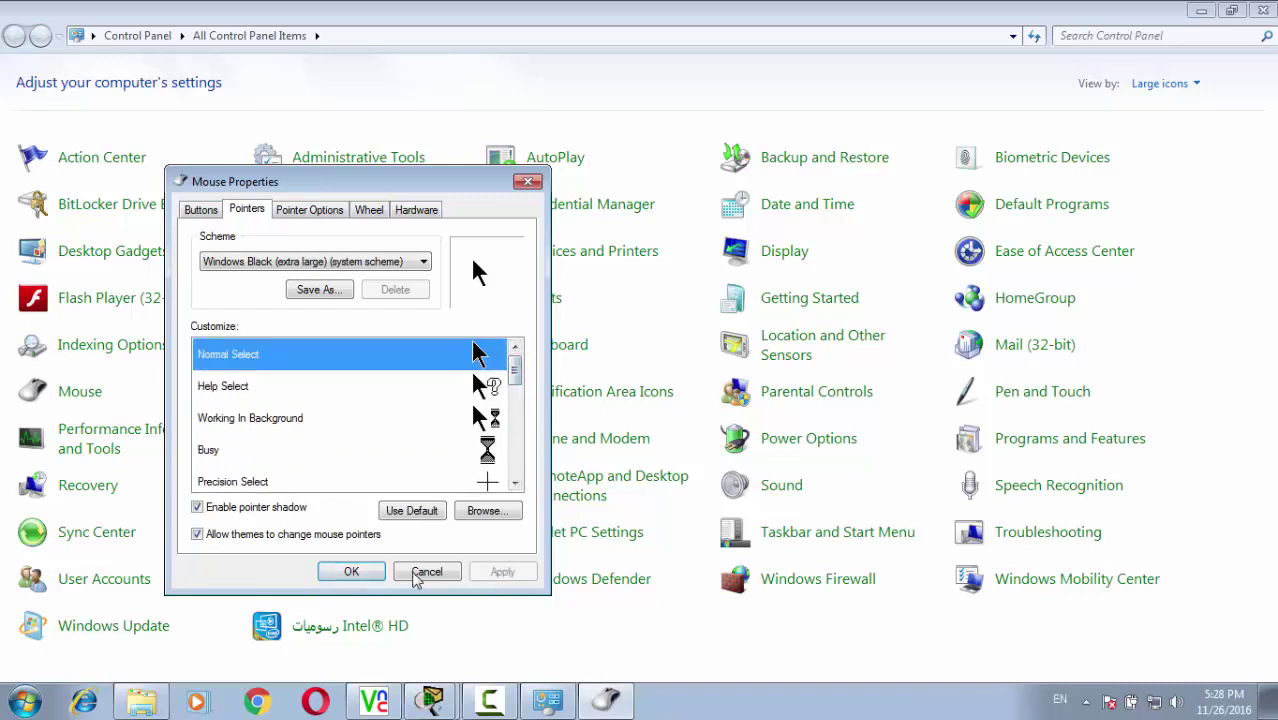
{"action": "left_click", "coordinate": [352, 572]}
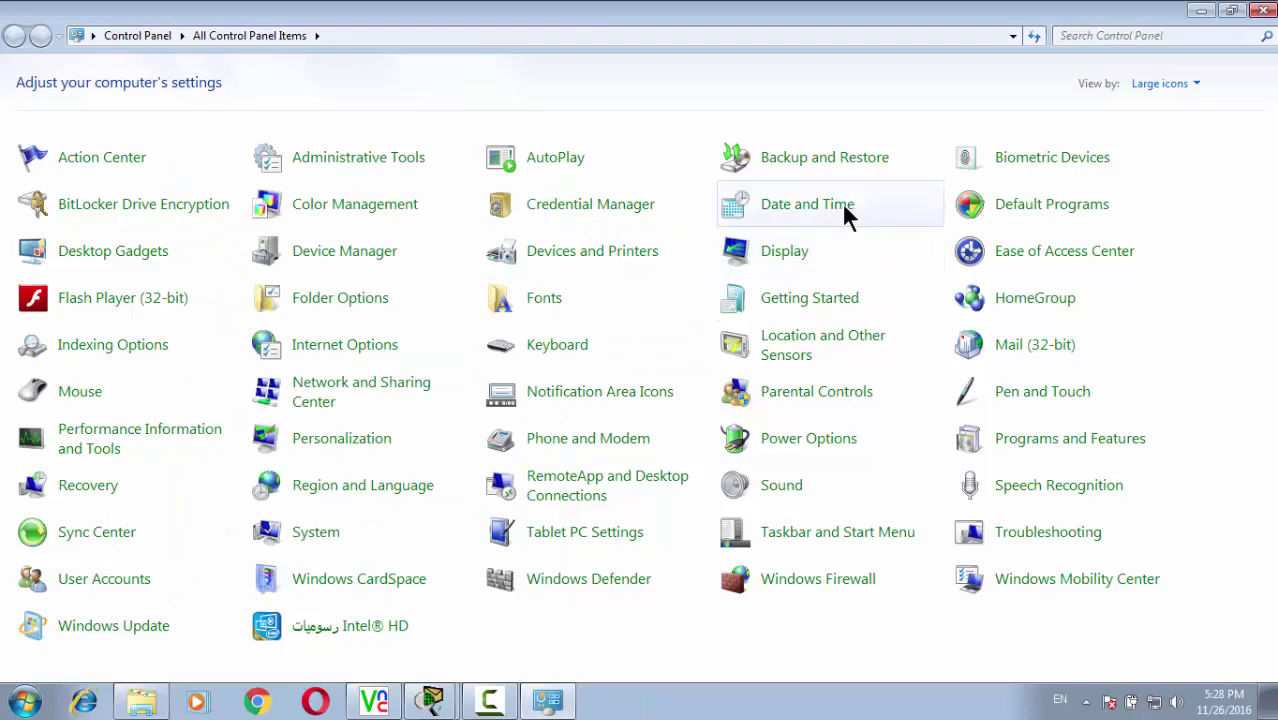
{"action": "left_click", "coordinate": [1262, 12]}
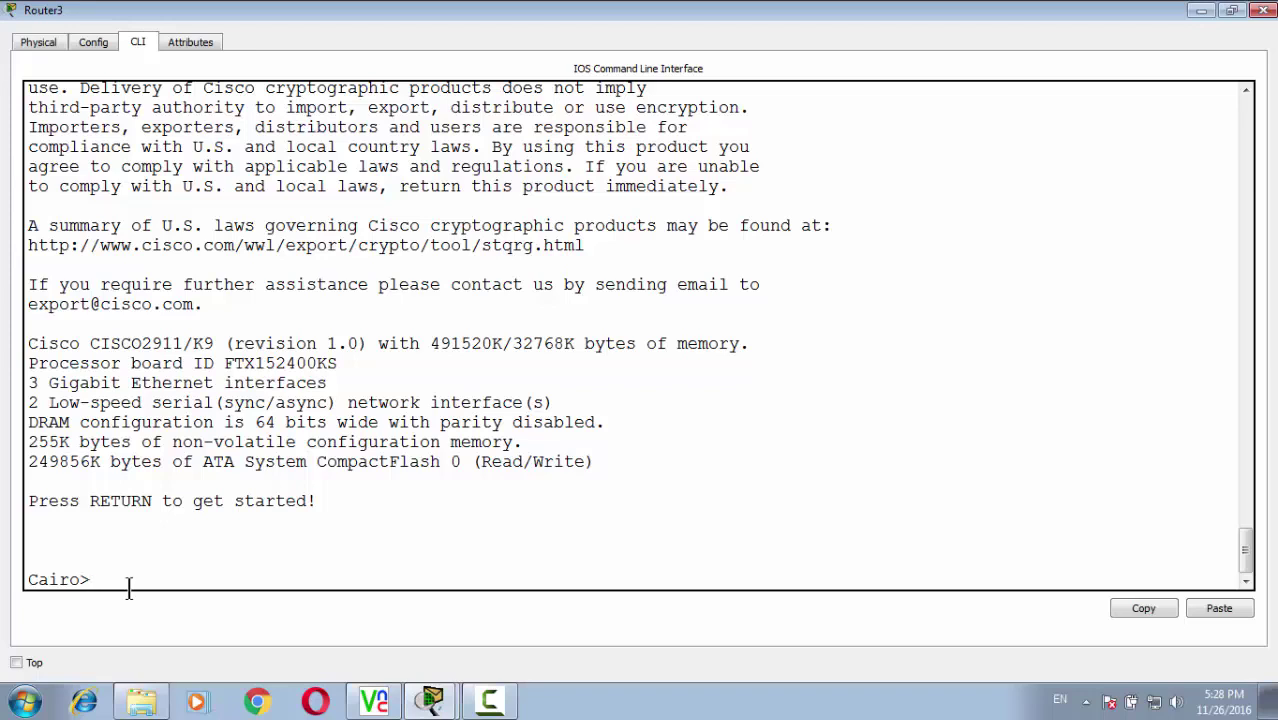
Step: Enter privileged mode on the Cairo router with enable, run erase startup-config and confirm the erasure
{"action": "type", "text": "en"}
{"action": "key", "text": "Tab"}
{"action": "key", "text": "Return"}
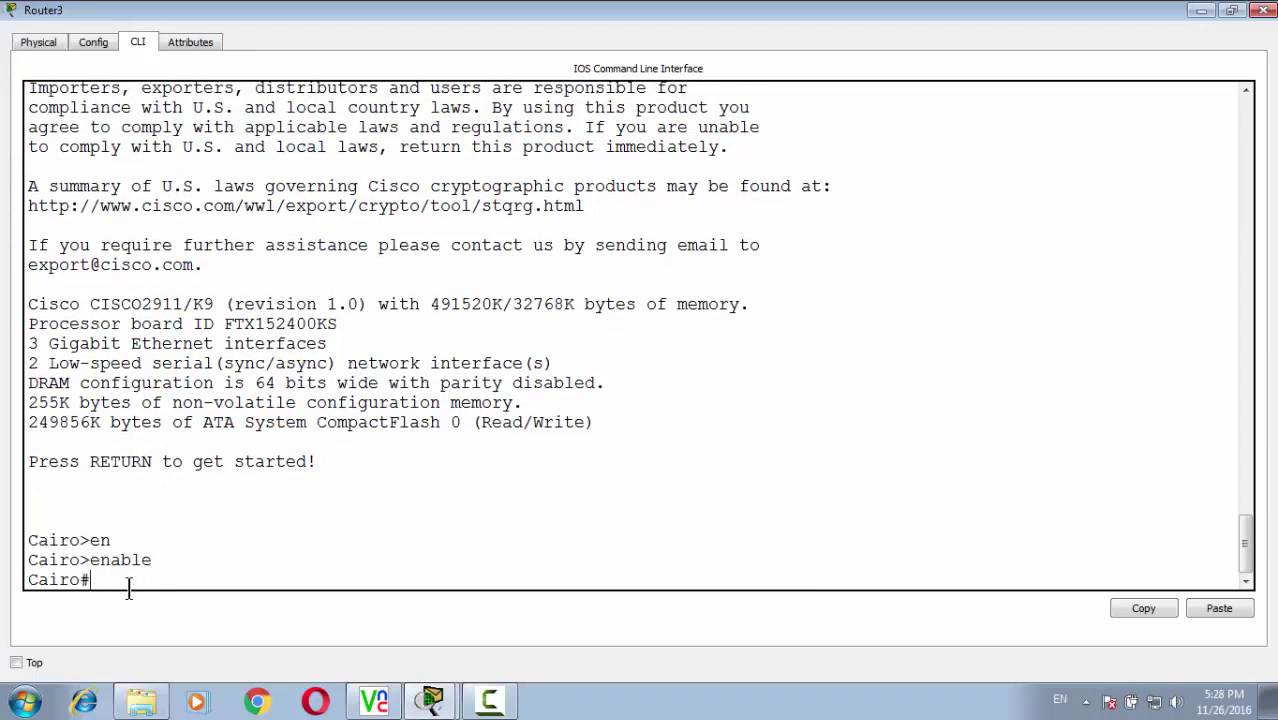
{"action": "type", "text": "eras"}
{"action": "key", "text": "Tab"}
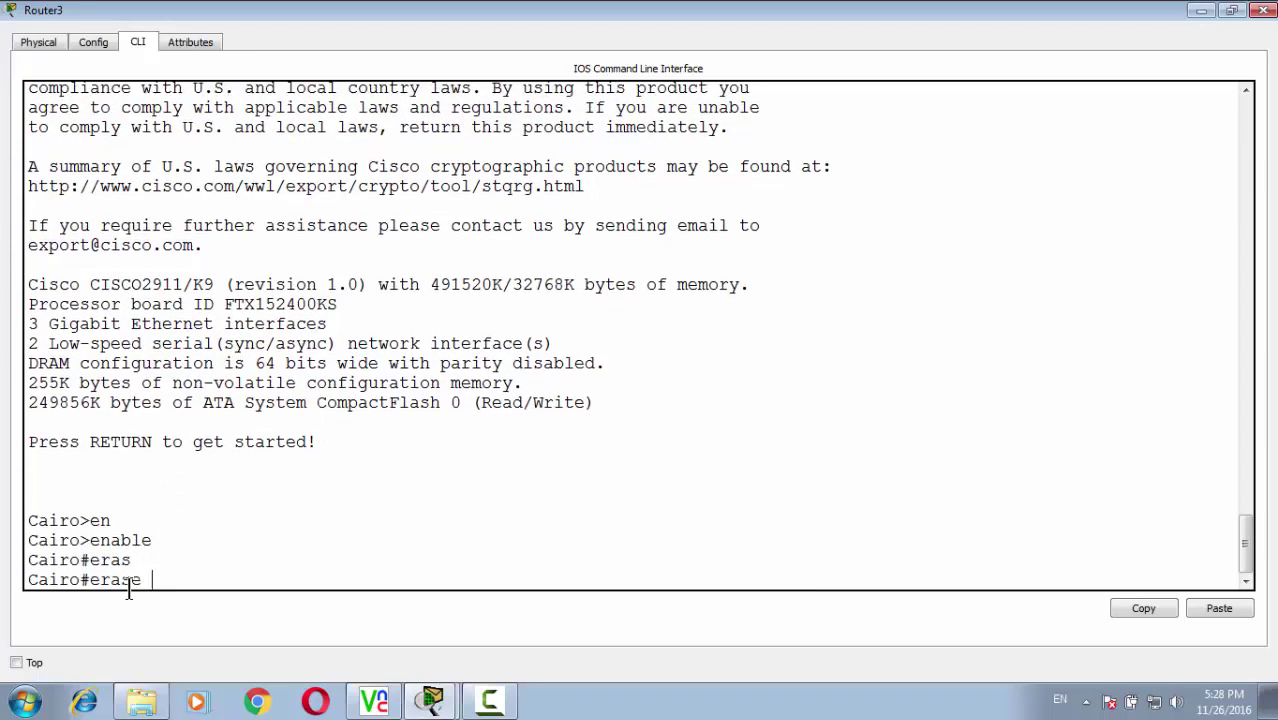
{"action": "type", "text": "start"}
{"action": "key", "text": "Tab"}
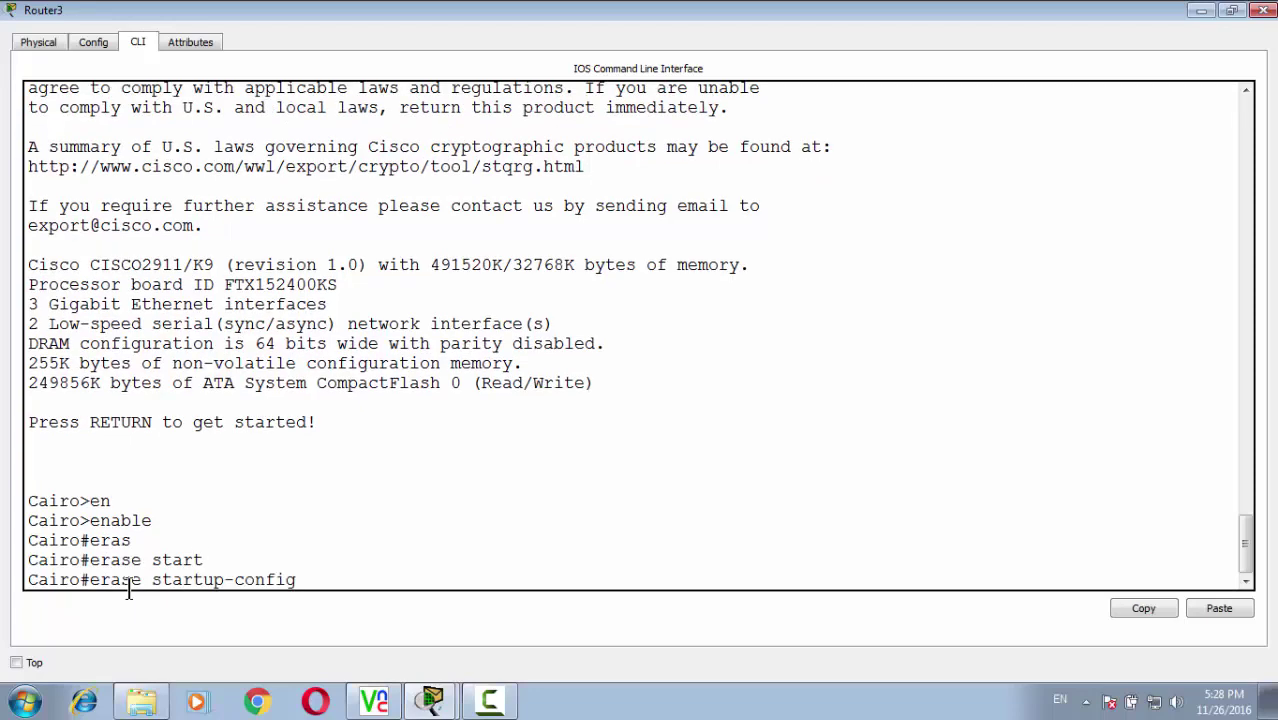
{"action": "key", "text": "Return"}
{"action": "key", "text": "Return"}
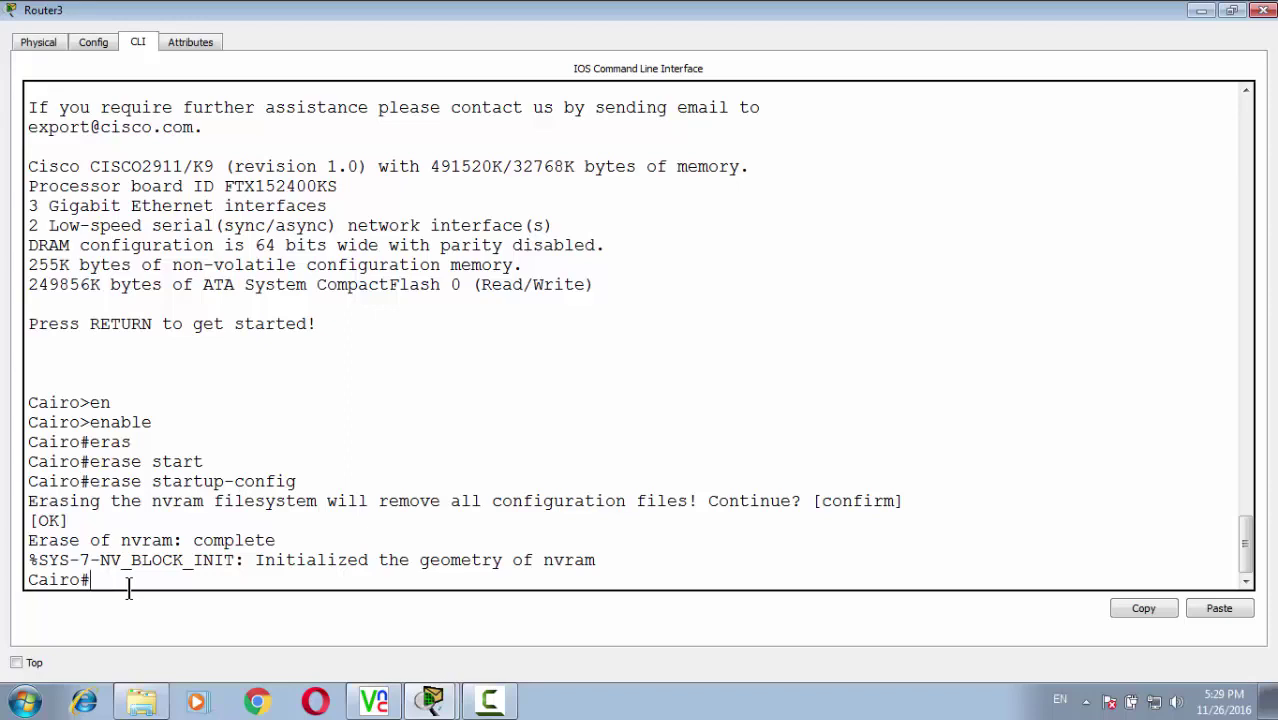
Step: Try to load the startup configuration into the running configuration with copy startup-config running-config
{"action": "type", "text": "copy star"}
{"action": "key", "text": "Tab"}
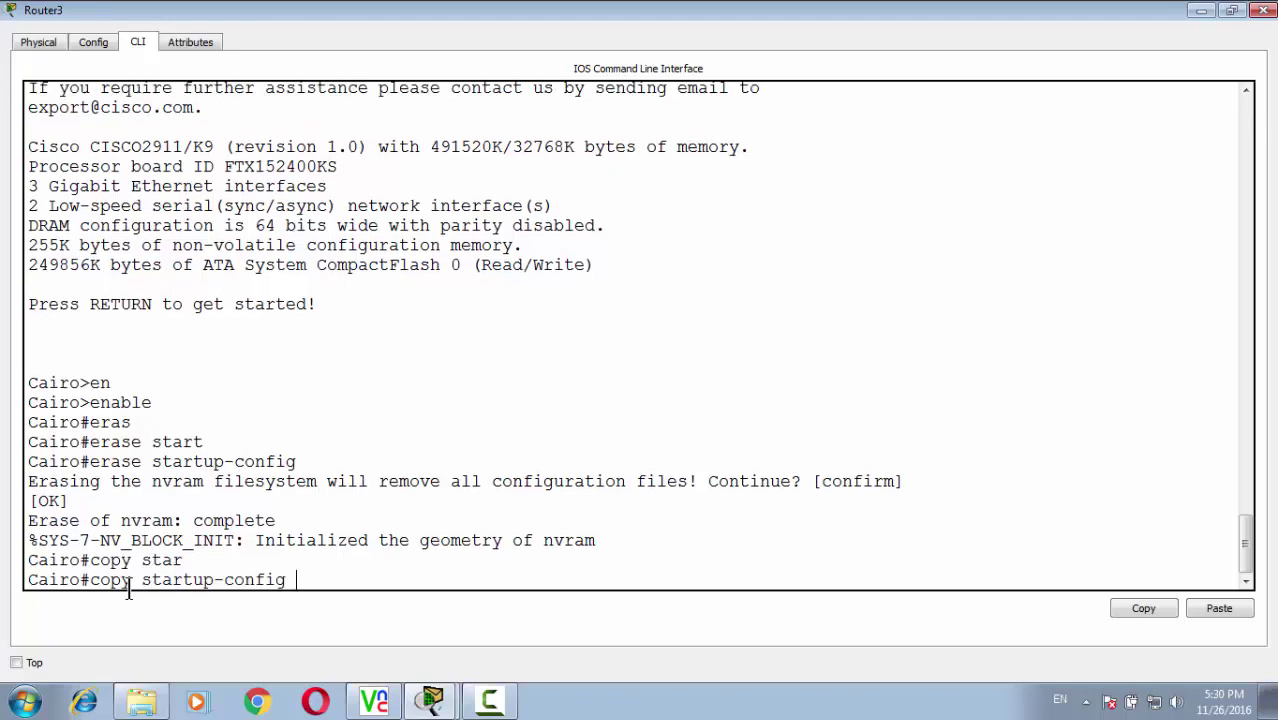
{"action": "type", "text": "run"}
{"action": "key", "text": "Tab"}
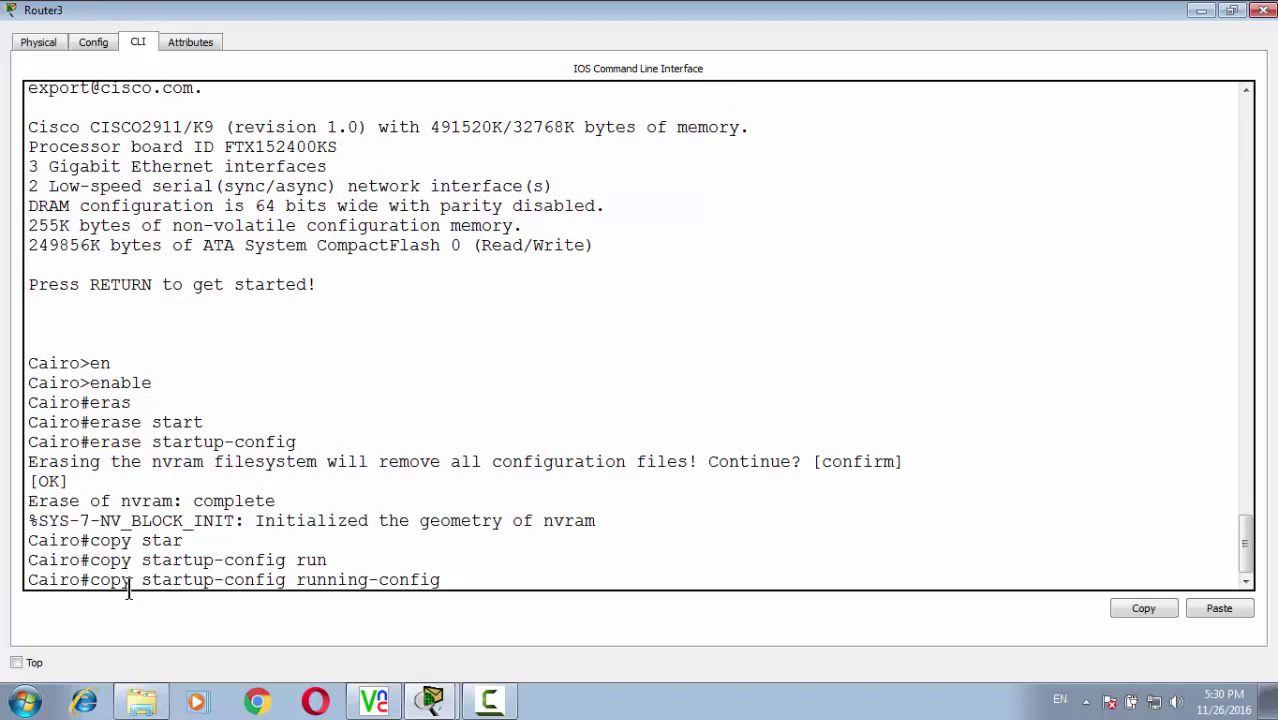
{"action": "key", "text": "Return"}
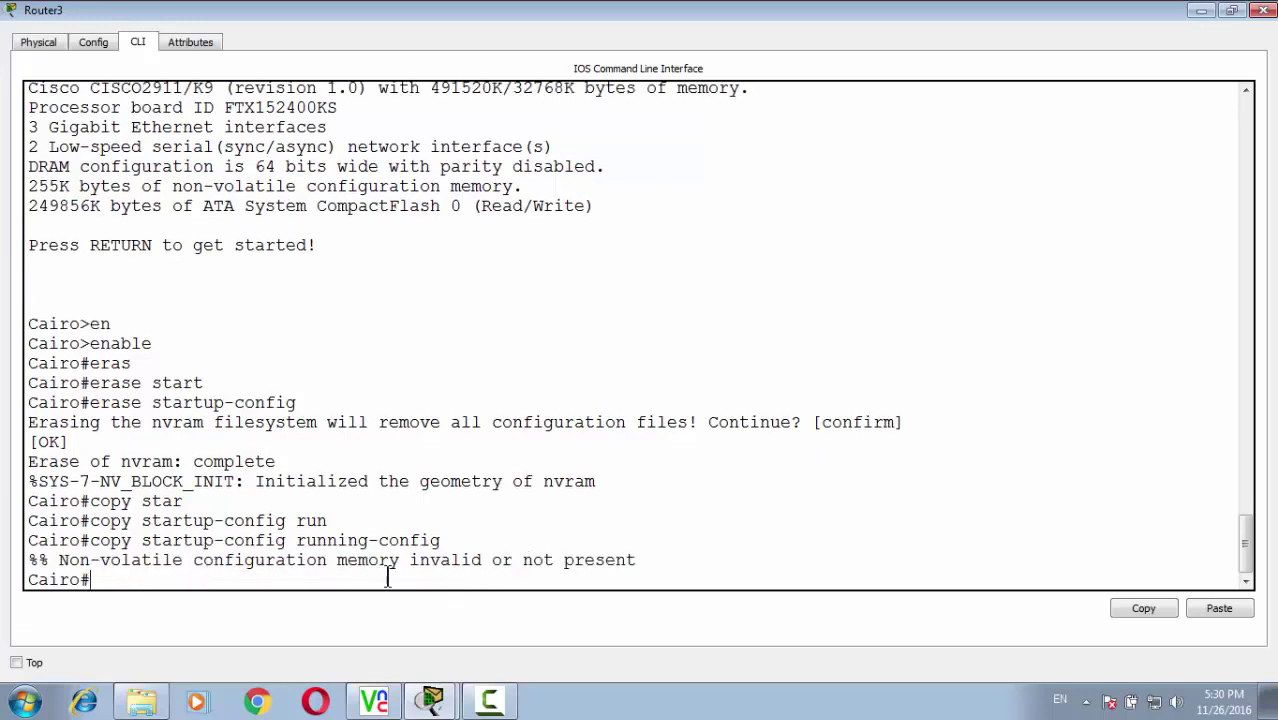
Step: Reload the router with confirmation, answer n to the configuration dialog, start a new console session and close the Router3 window
{"action": "type", "text": "reload"}
{"action": "key", "text": "Return"}
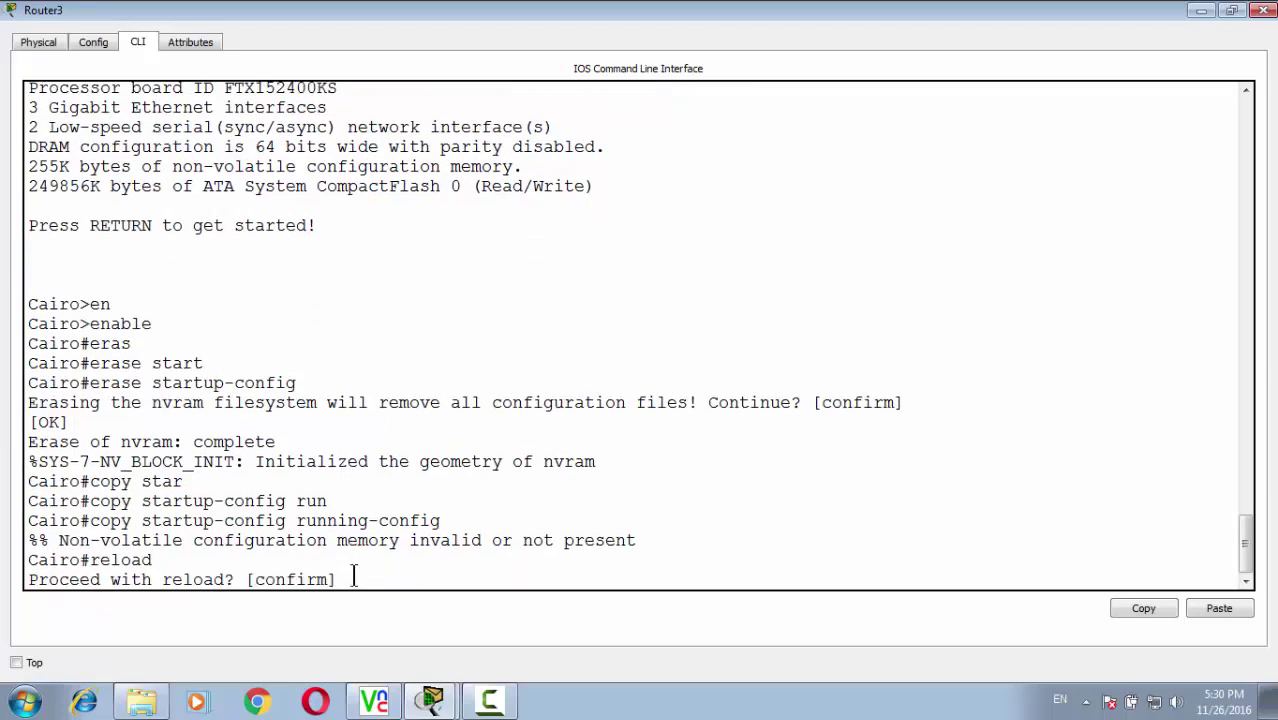
{"action": "key", "text": "Return"}
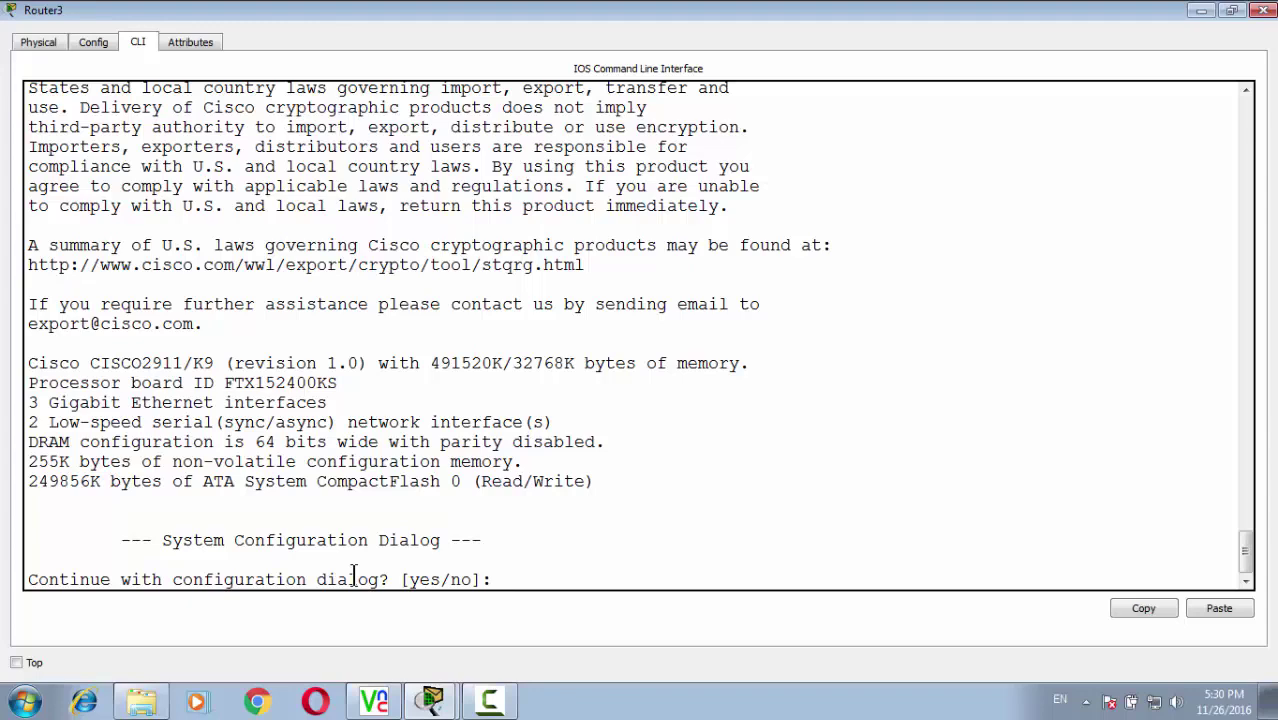
{"action": "type", "text": "n"}
{"action": "key", "text": "Return"}
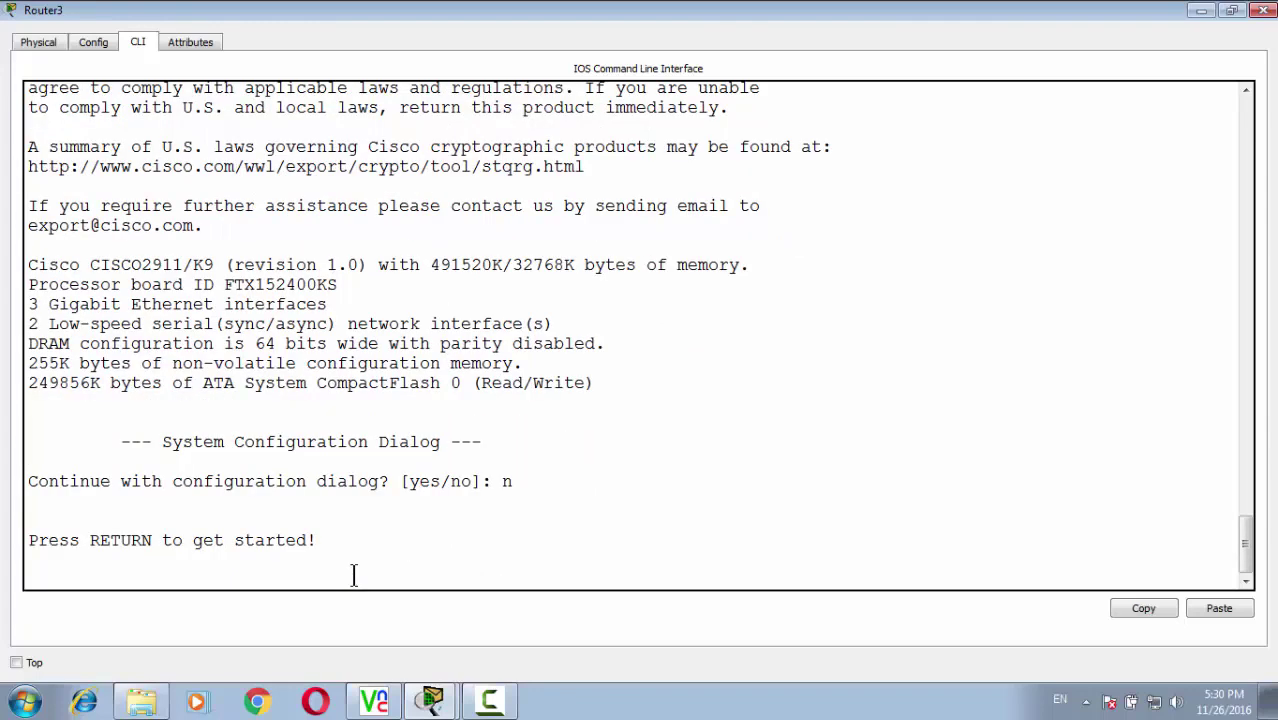
{"action": "key", "text": "Return"}
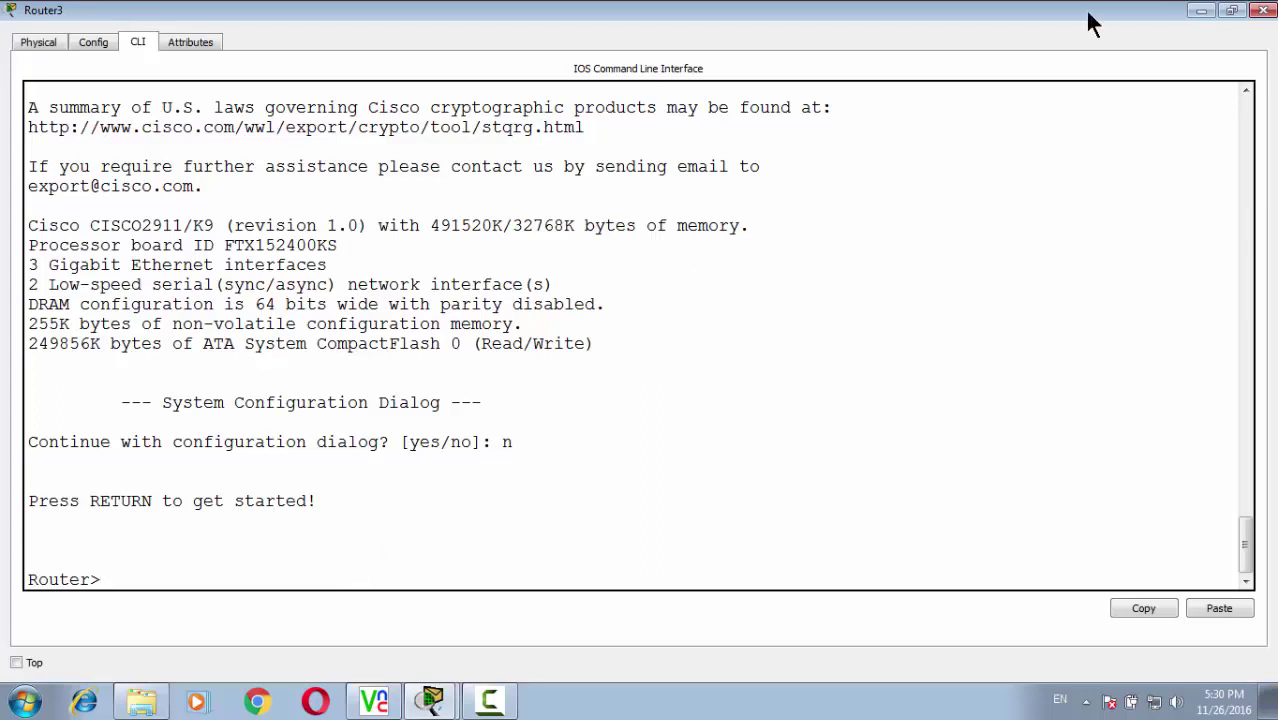
{"action": "left_click", "coordinate": [1263, 10]}
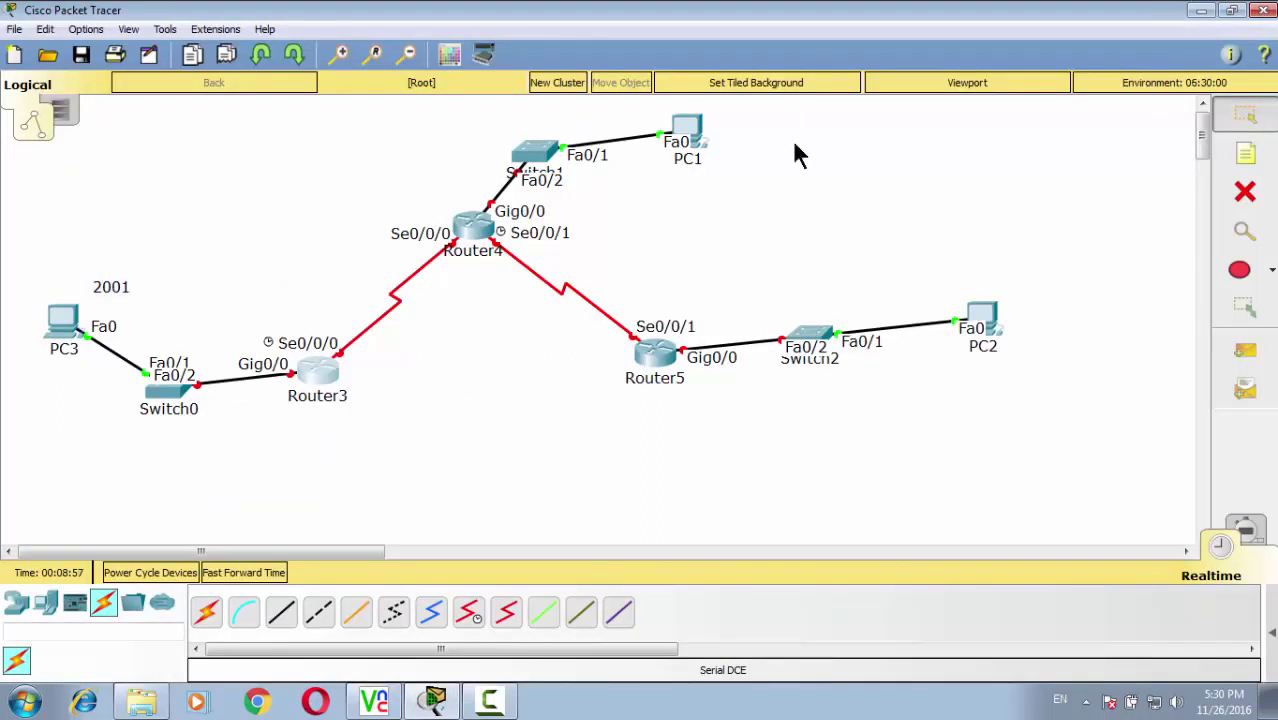
Step: Complete the existing 2001 note above PC3 so it reads 2001:1111:1111:1111::/64
{"action": "left_click", "coordinate": [1245, 153]}
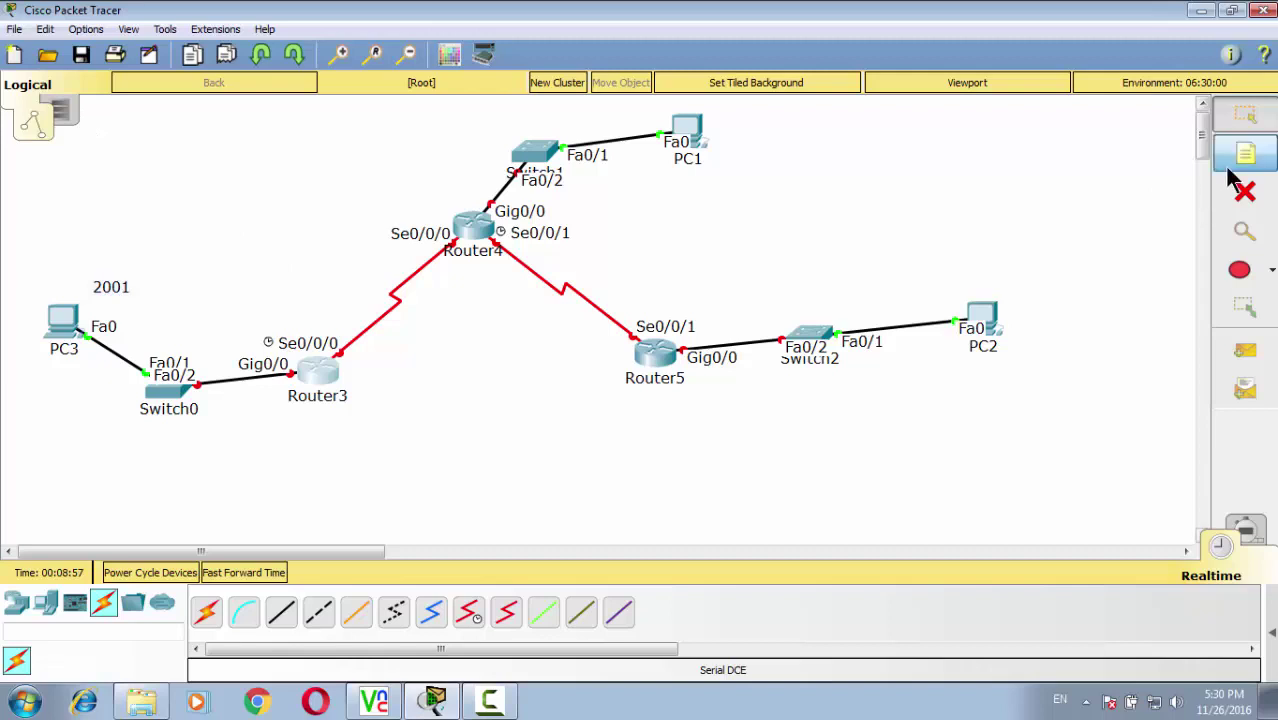
{"action": "left_click", "coordinate": [125, 289]}
{"action": "left_click", "coordinate": [190, 320]}
{"action": "double_click", "coordinate": [117, 288]}
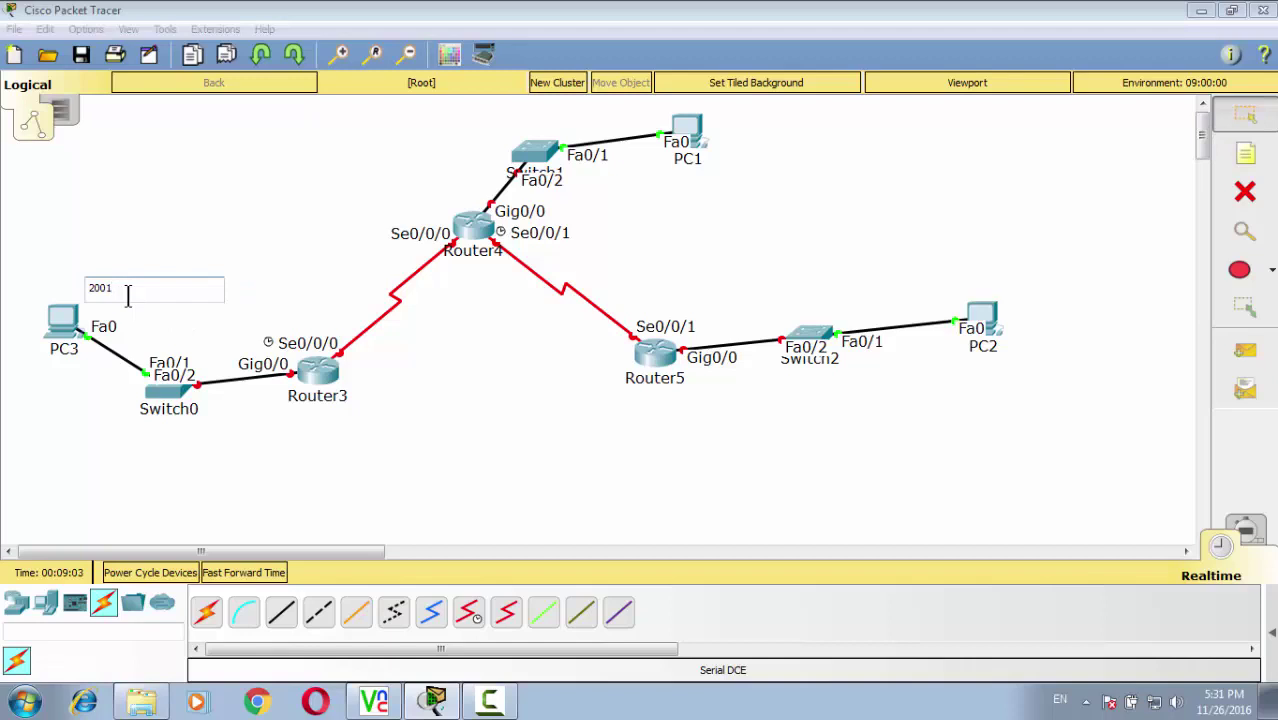
{"action": "type", "text": ":1::1"}
{"action": "type", "text": ":1111"}
{"action": "type", "text": ":1111:1111"}
{"action": "type", "text": "::/64"}
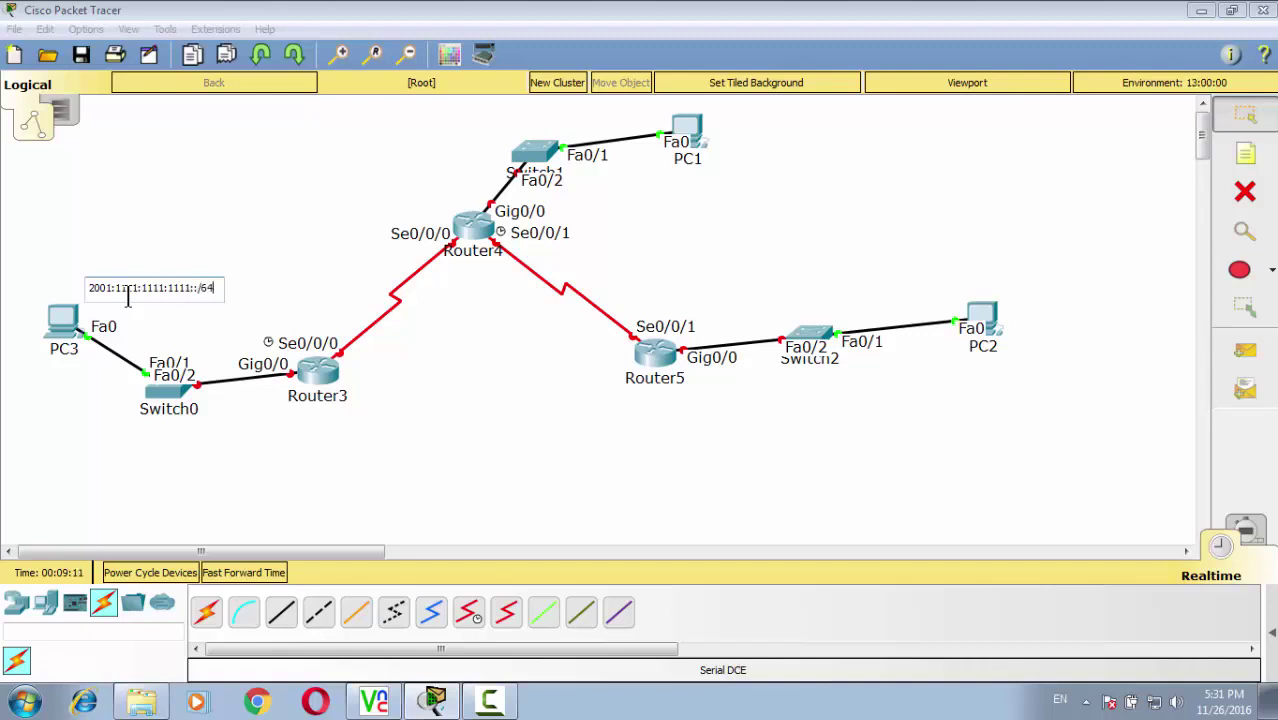
{"action": "left_click", "coordinate": [352, 325]}
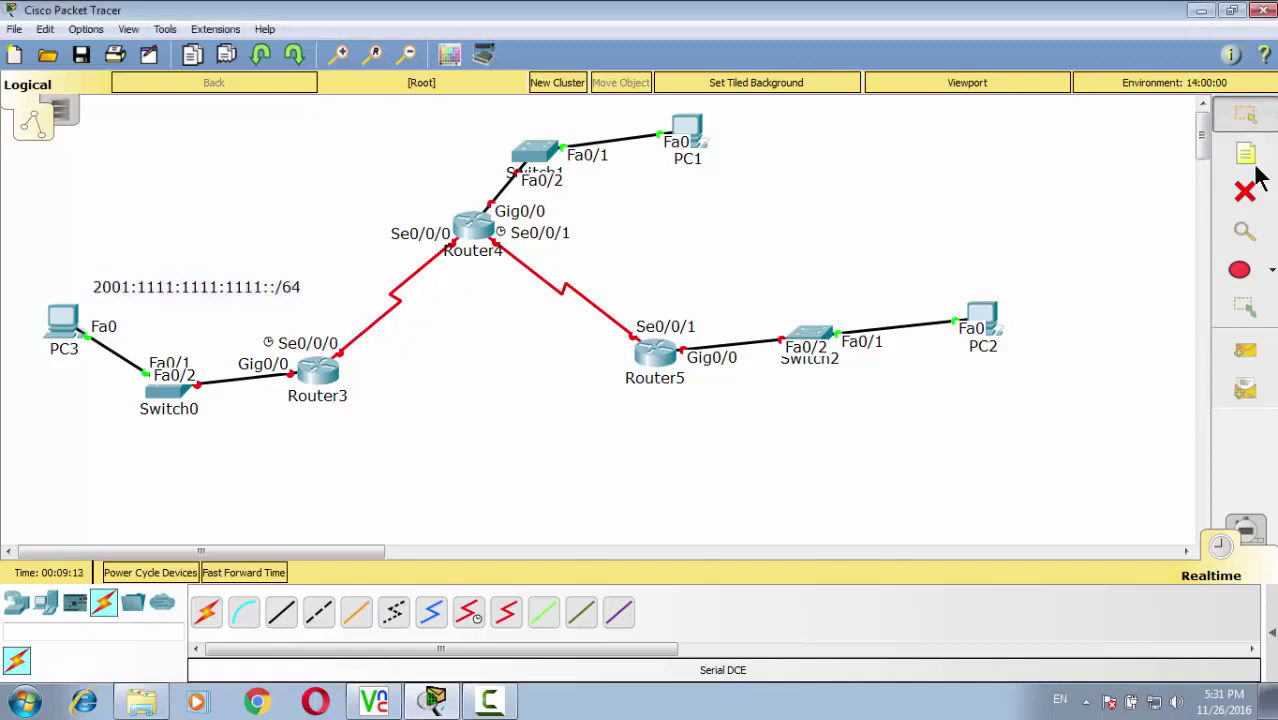
Step: Add a note reading 2001:2222:2222:22222::/64 beside the serial link between Router3 and Router4
{"action": "left_click", "coordinate": [1249, 158]}
{"action": "left_click", "coordinate": [318, 320]}
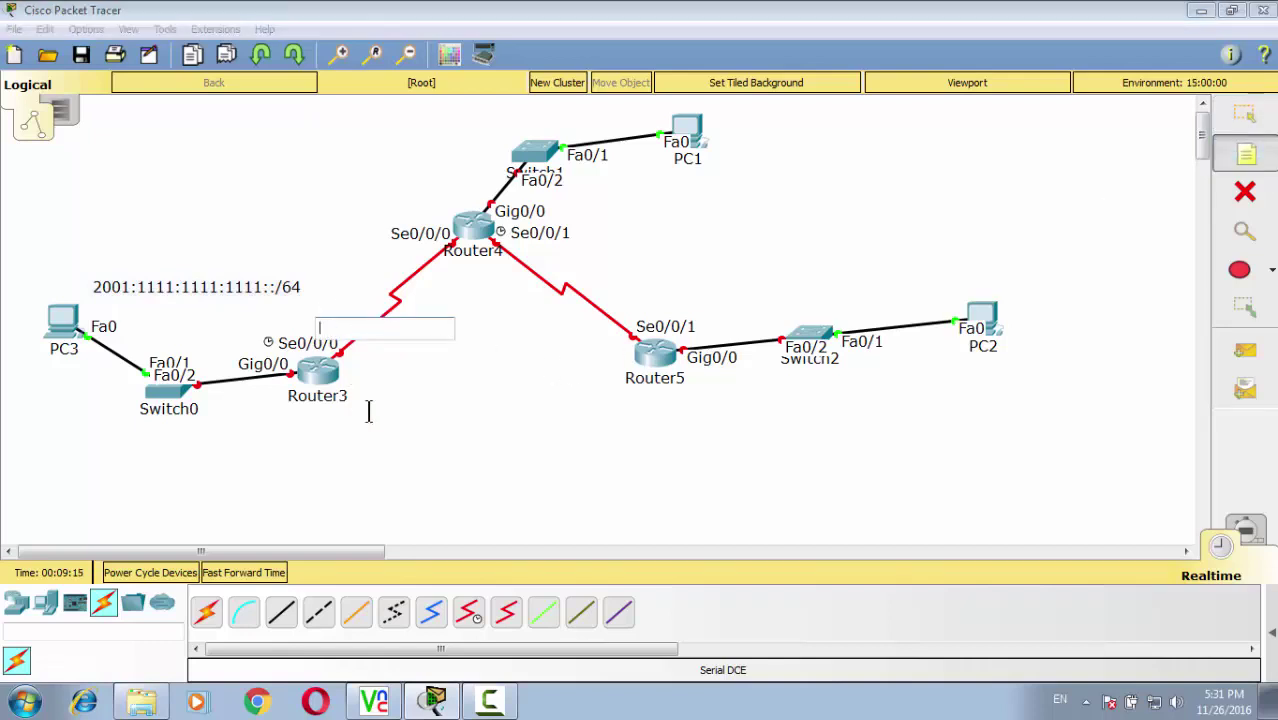
{"action": "type", "text": "2001:"}
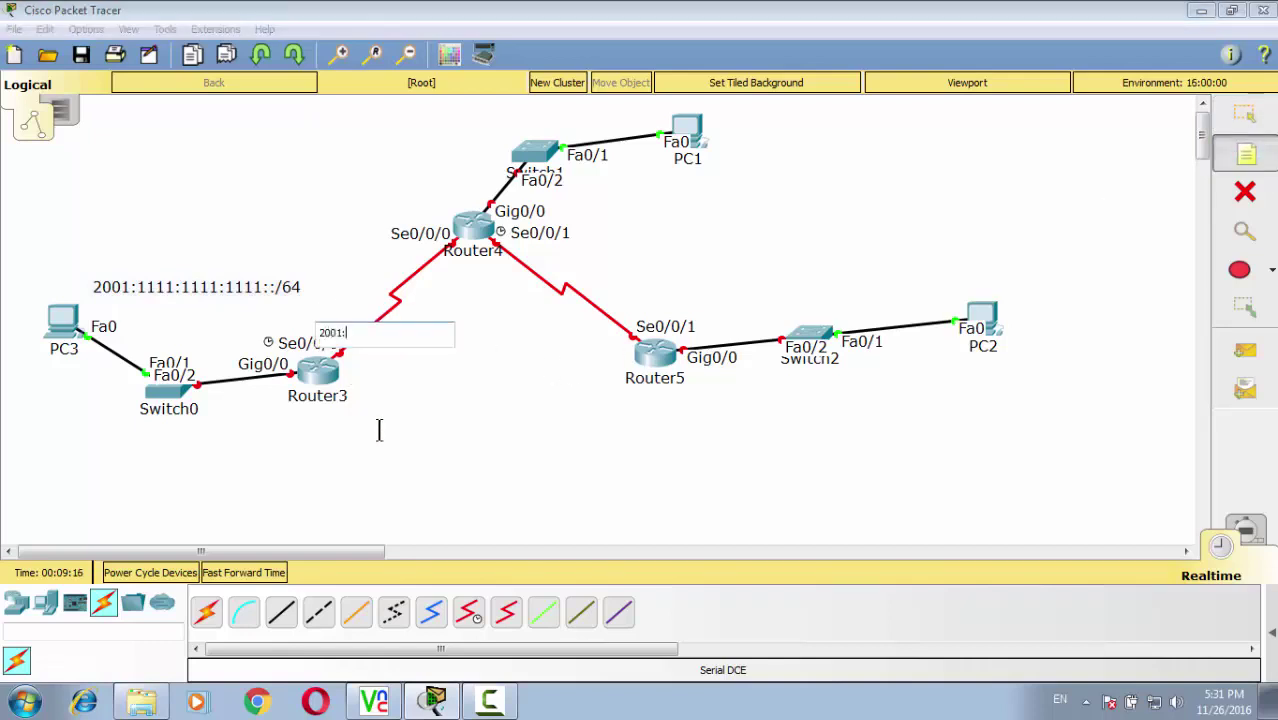
{"action": "type", "text": "2222:2222:22222::/64"}
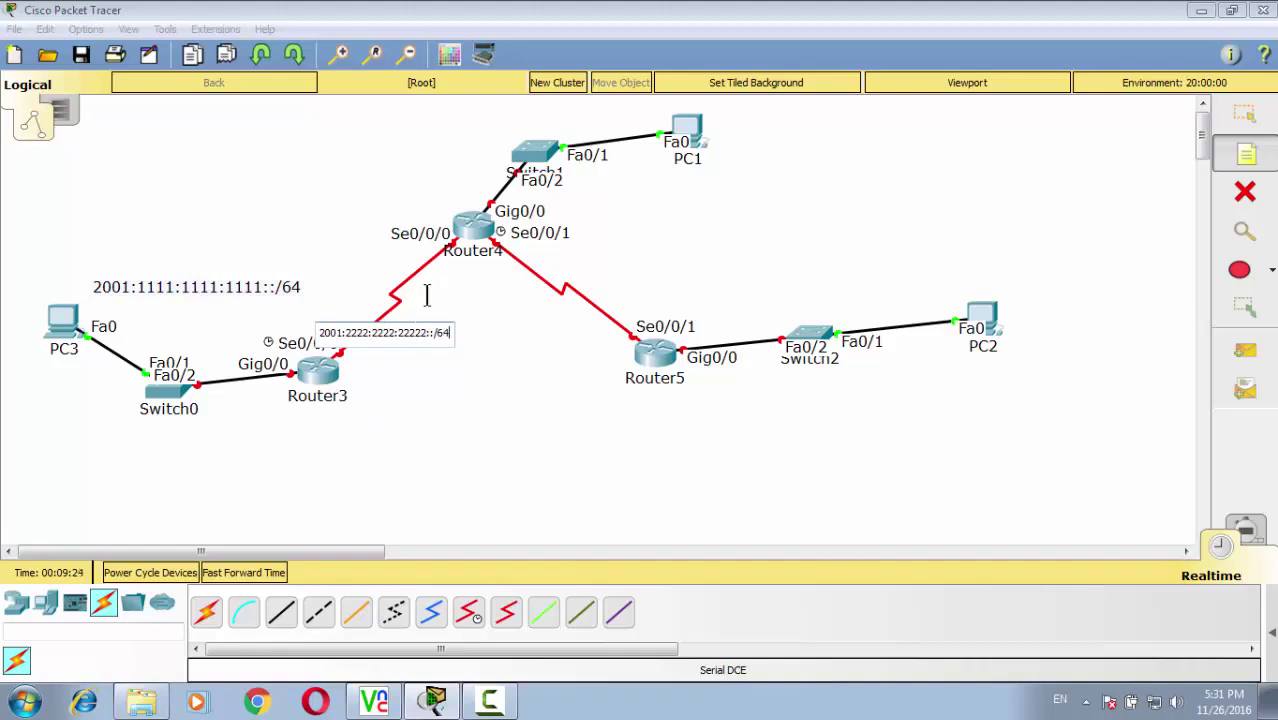
Step: Add a note reading 2001:3333:3333:3333::/64 above Router4 and move it to the left of Switch1
{"action": "left_click", "coordinate": [457, 178]}
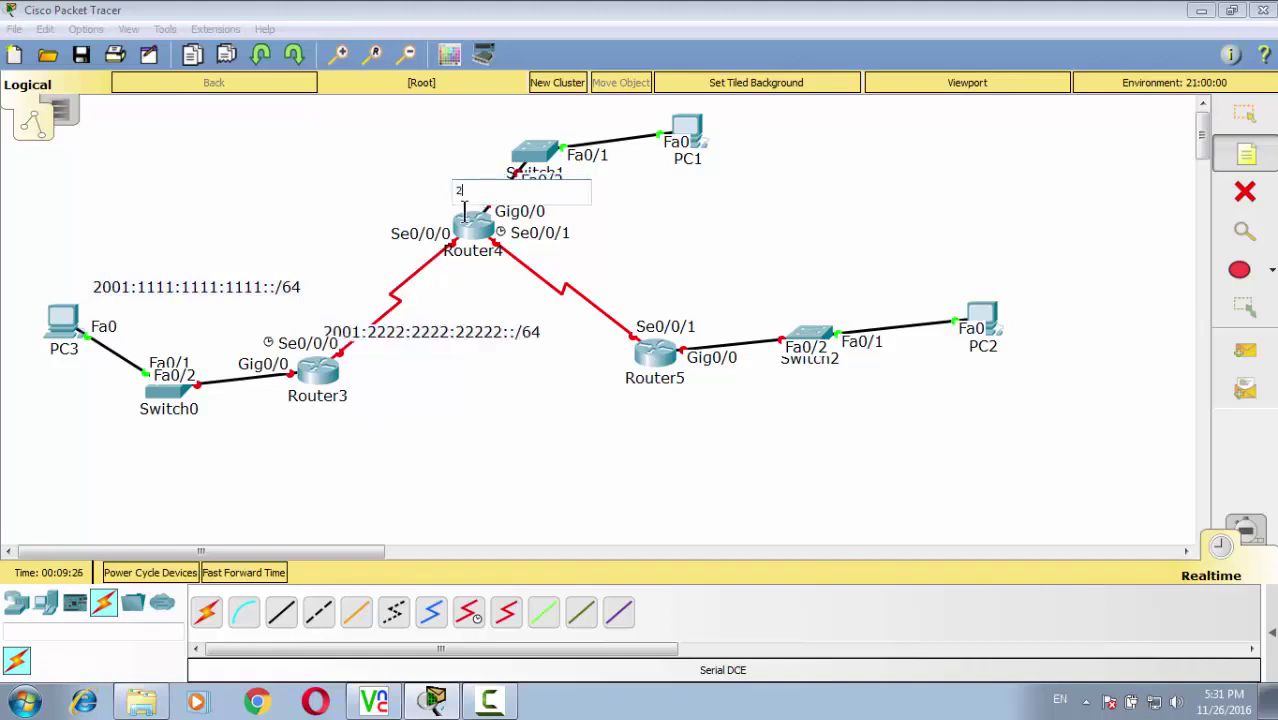
{"action": "type", "text": "2001:3333:3333:33333"}
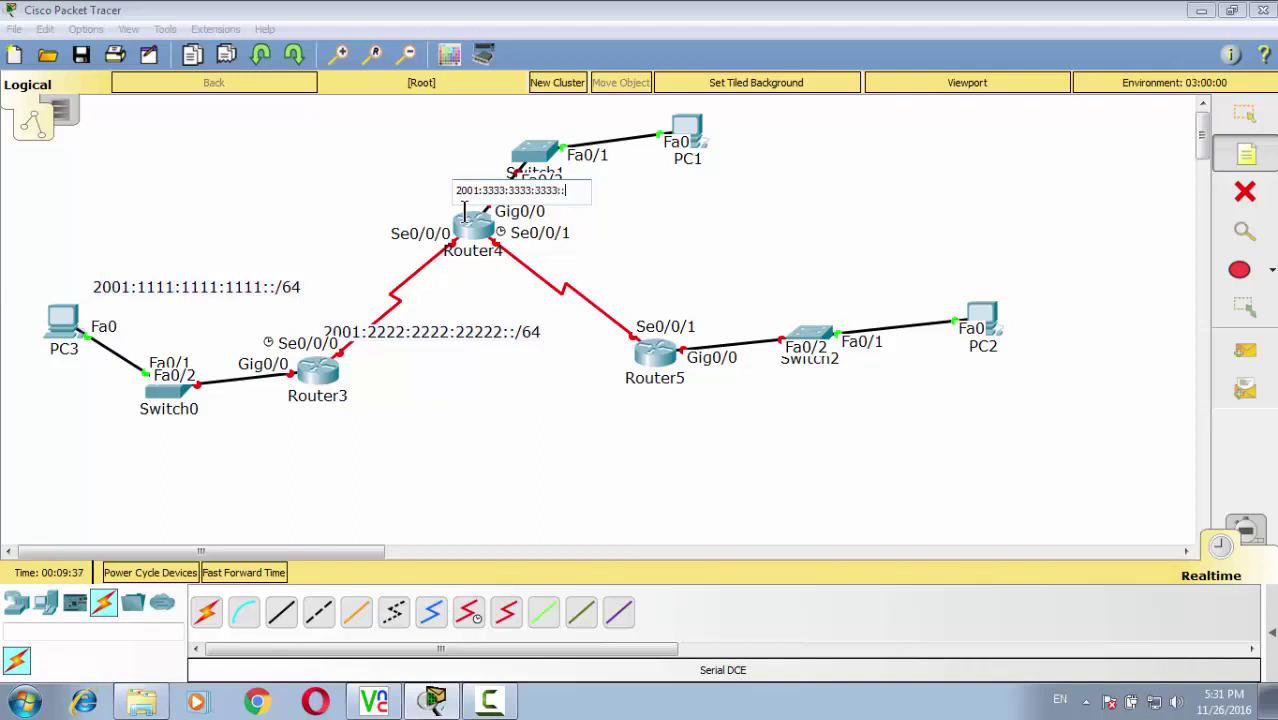
{"action": "type", "text": ":/64"}
{"action": "left_click", "coordinate": [497, 303]}
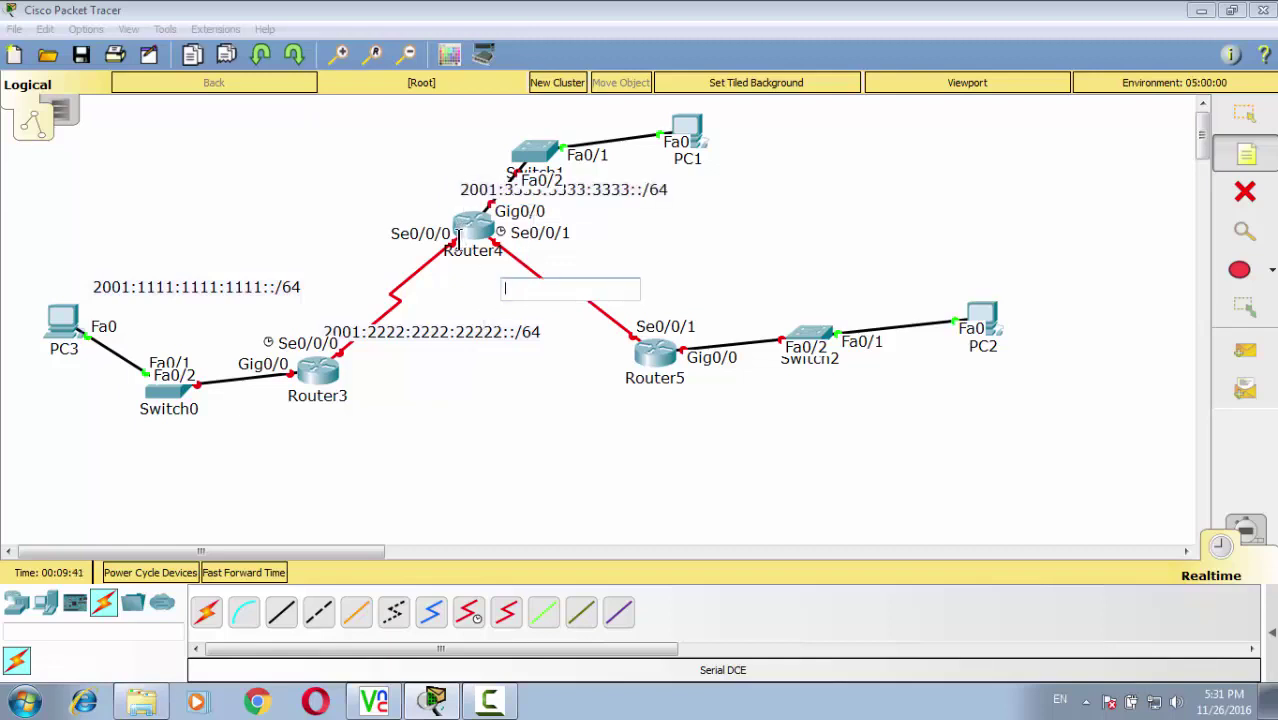
{"action": "key", "text": "Escape"}
{"action": "left_click_drag", "start_coordinate": [472, 195], "coordinate": [281, 156]}
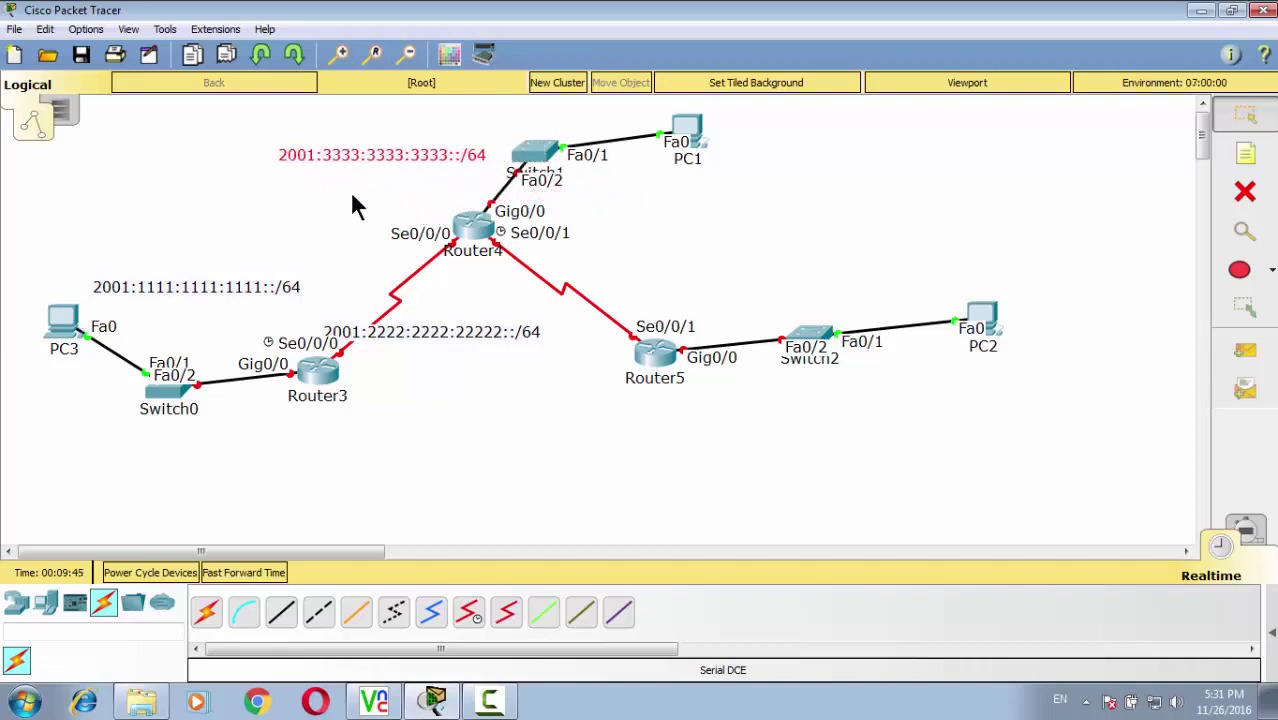
Step: Add a note reading 2001:4444:4444:4444::/64 beside the serial link between Router4 and Router5
{"action": "left_click", "coordinate": [1245, 153]}
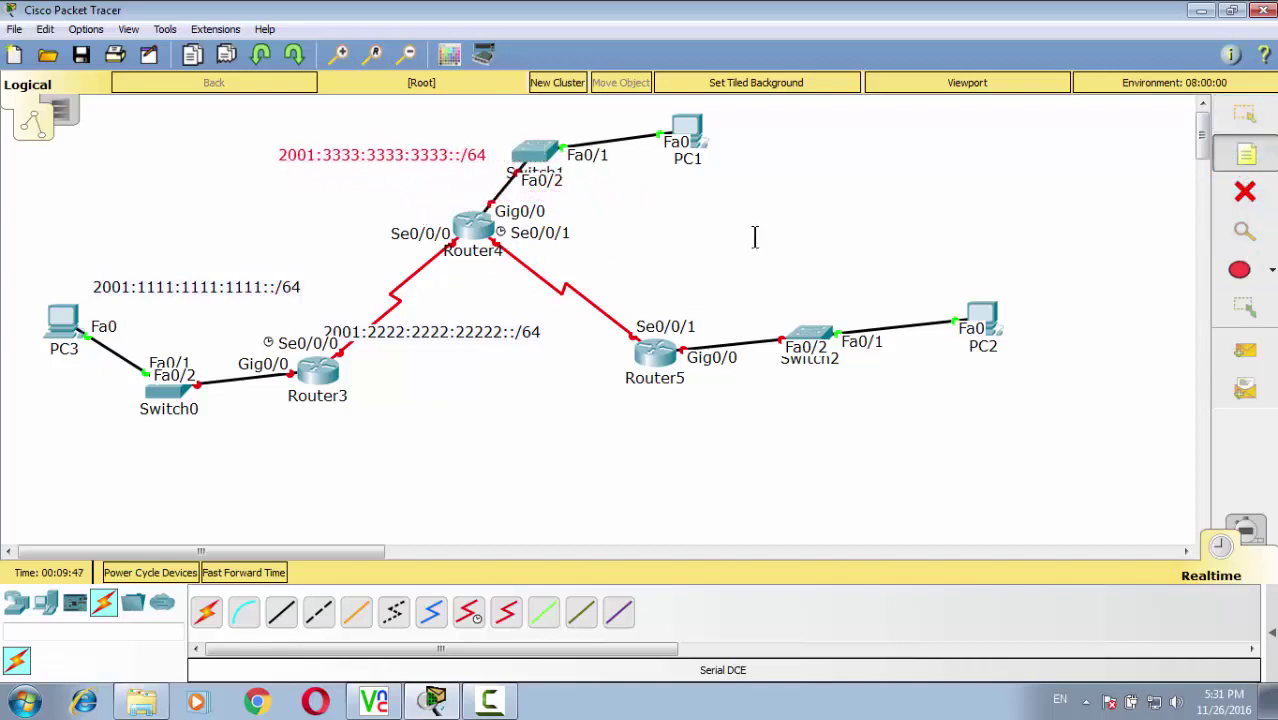
{"action": "left_click", "coordinate": [574, 262]}
{"action": "type", "text": "2001"}
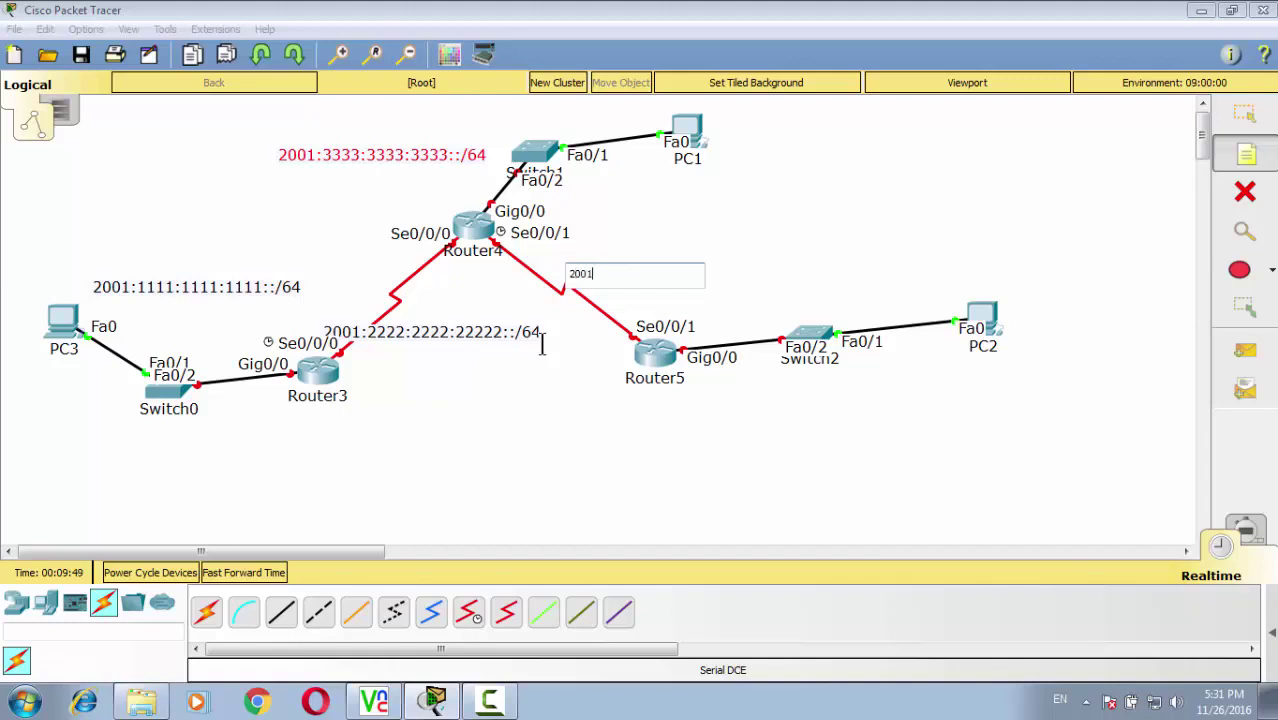
{"action": "type", "text": ":4444:4444:4444::/64"}
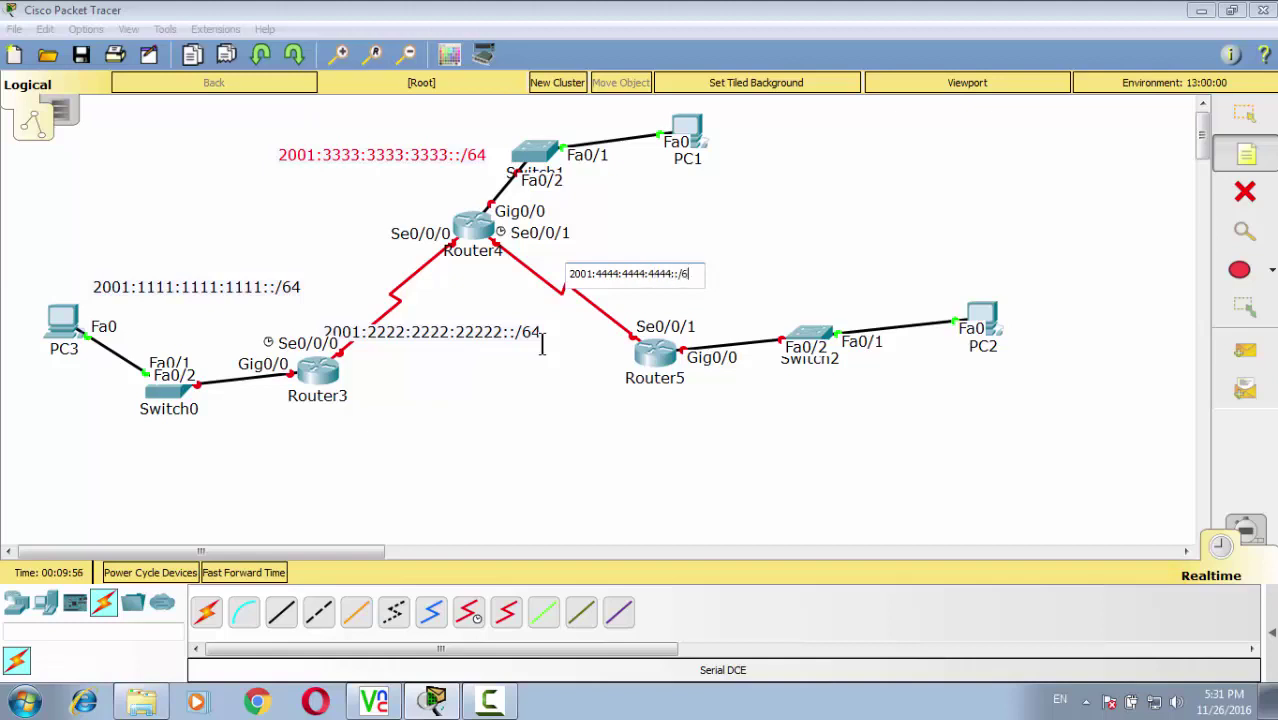
Step: Add a note reading 2001:5555:5555:5555::/64 above Switch2 and shift it left, clear of PC2
{"action": "left_click", "coordinate": [784, 307]}
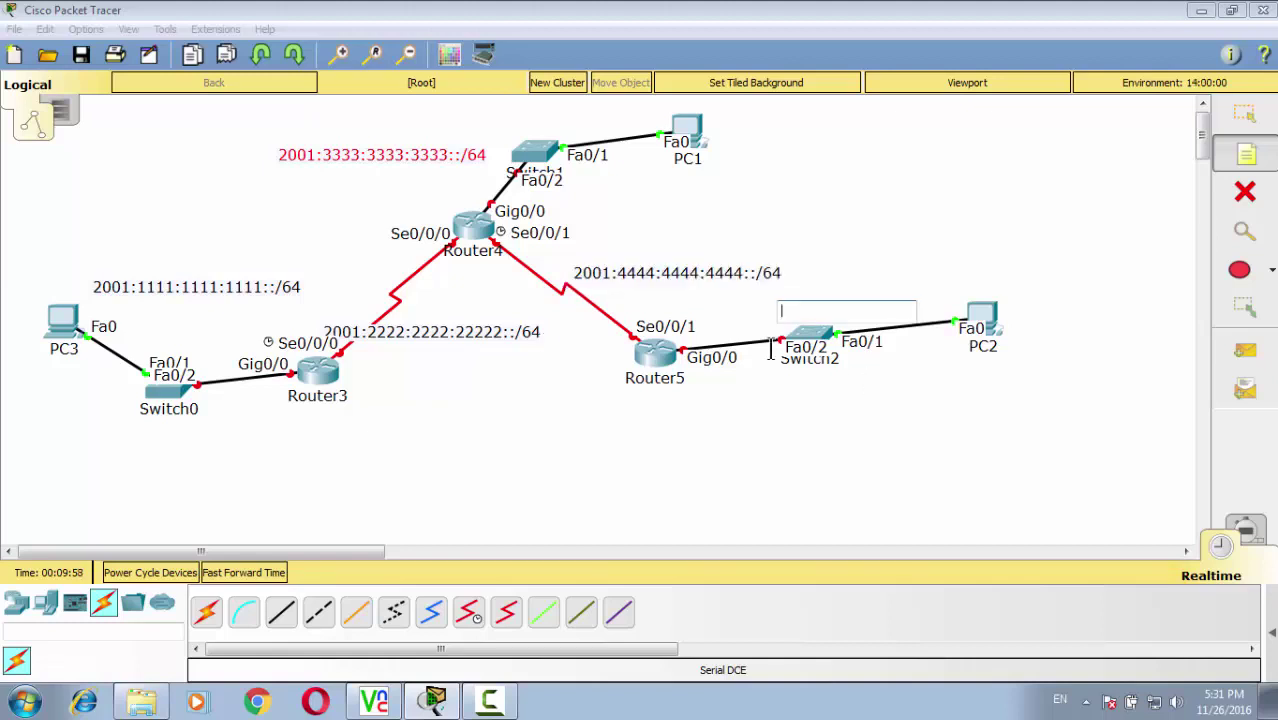
{"action": "type", "text": "2001"}
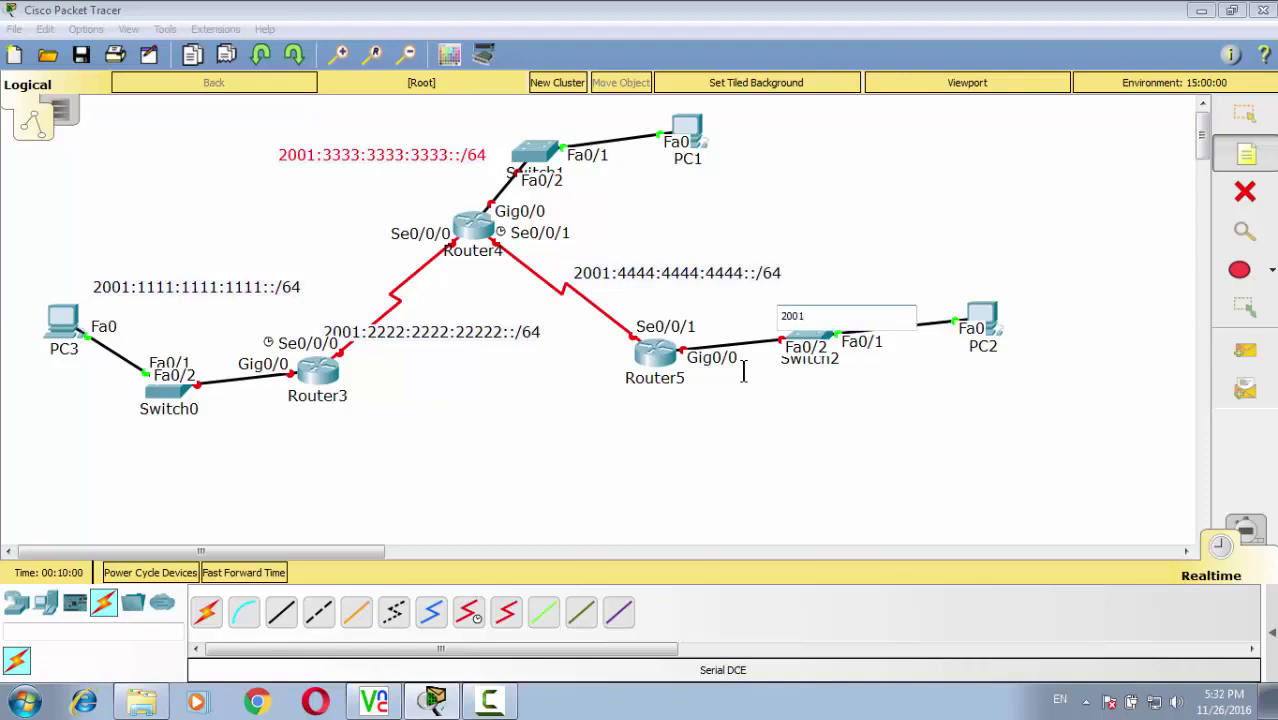
{"action": "type", "text": ":5555:55"}
{"action": "left_click", "coordinate": [743, 372]}
{"action": "type", "text": "5"}
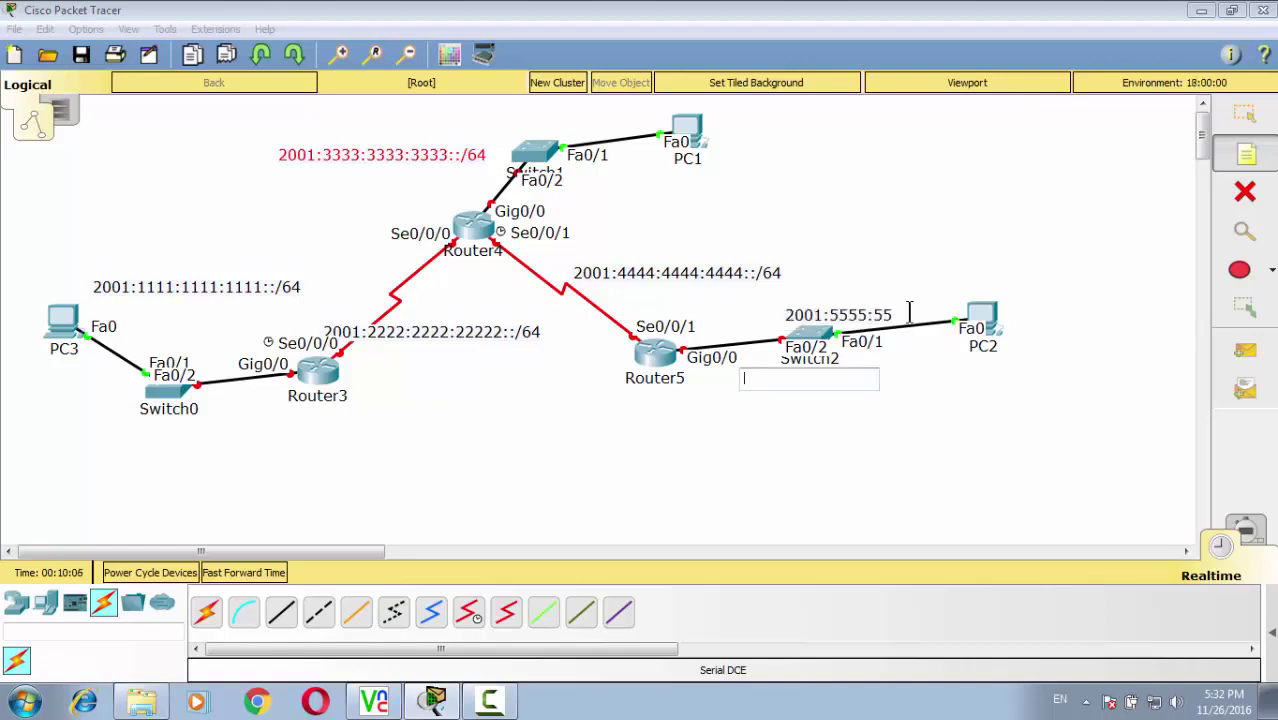
{"action": "left_click", "coordinate": [905, 305]}
{"action": "left_click", "coordinate": [887, 318]}
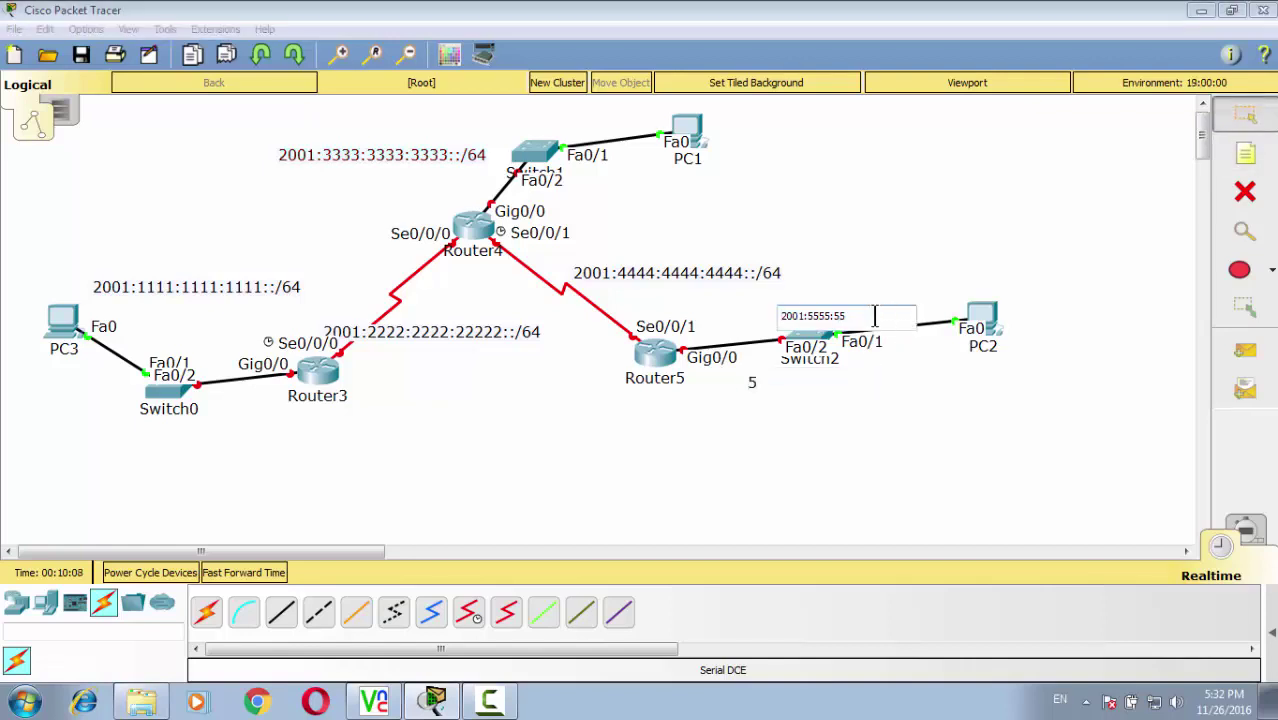
{"action": "type", "text": "55:5555::/64"}
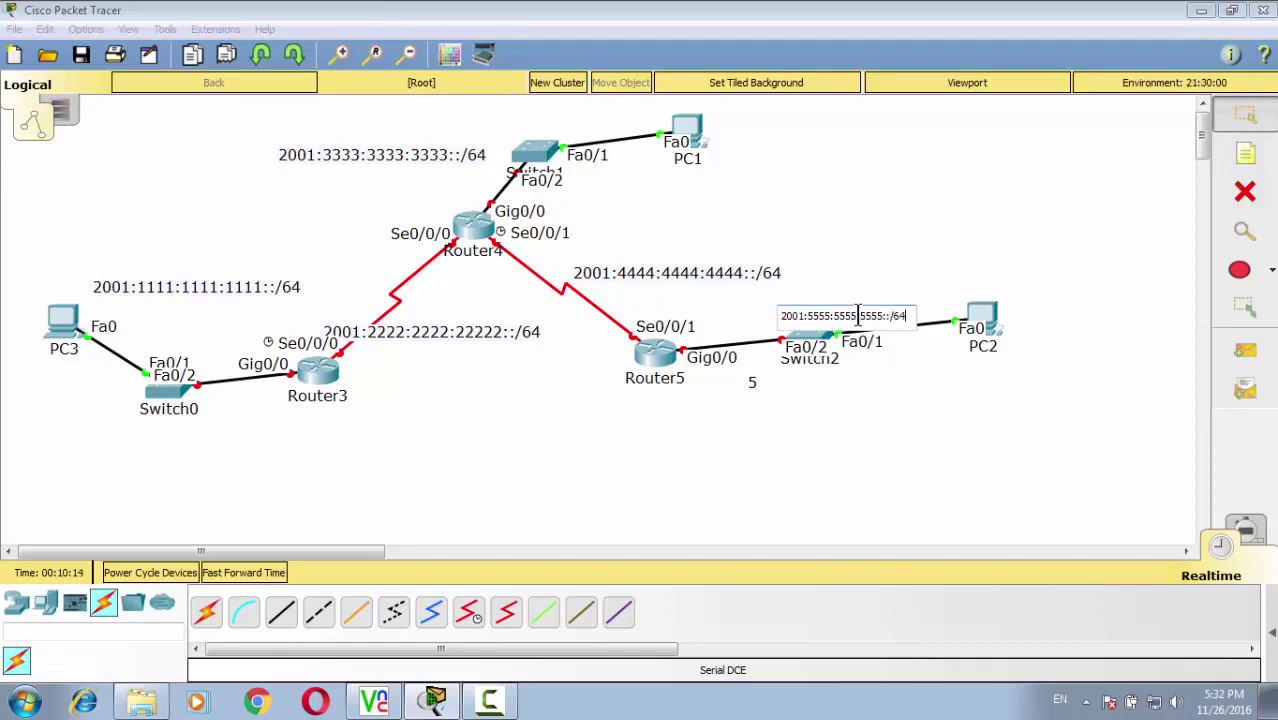
{"action": "left_click", "coordinate": [870, 277]}
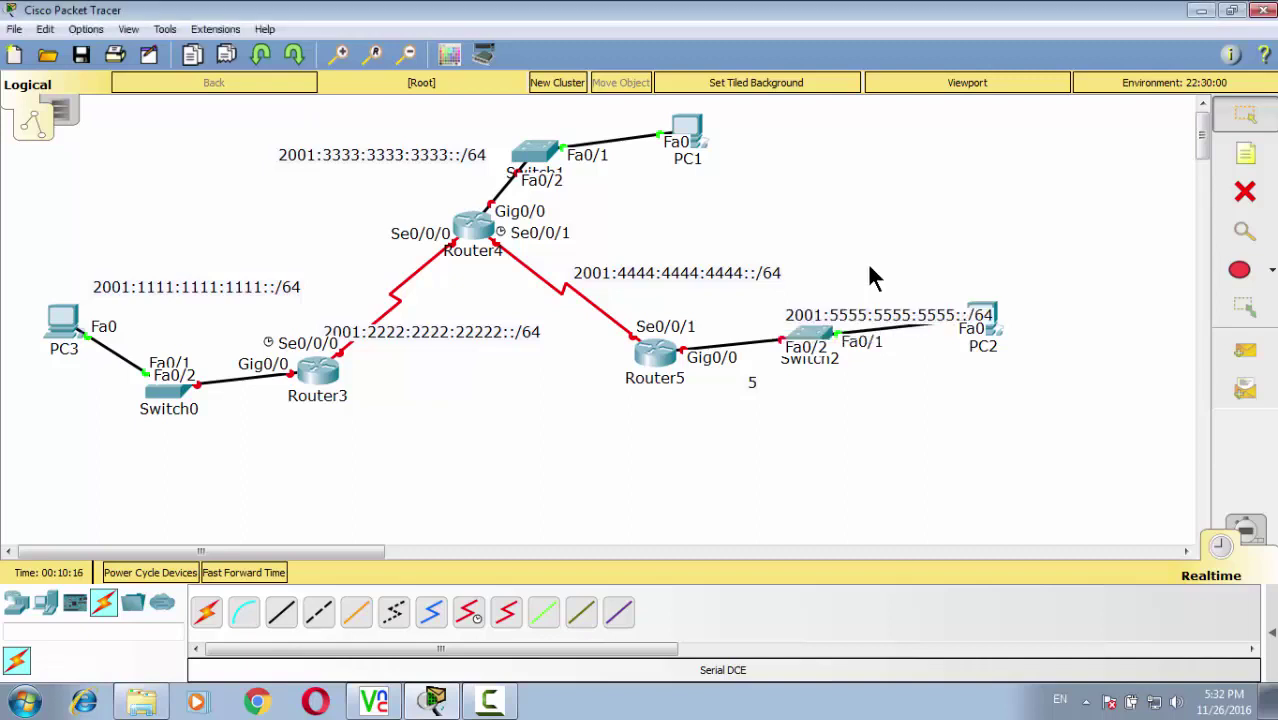
{"action": "left_click", "coordinate": [826, 316]}
{"action": "left_click_drag", "start_coordinate": [826, 316], "coordinate": [785, 326]}
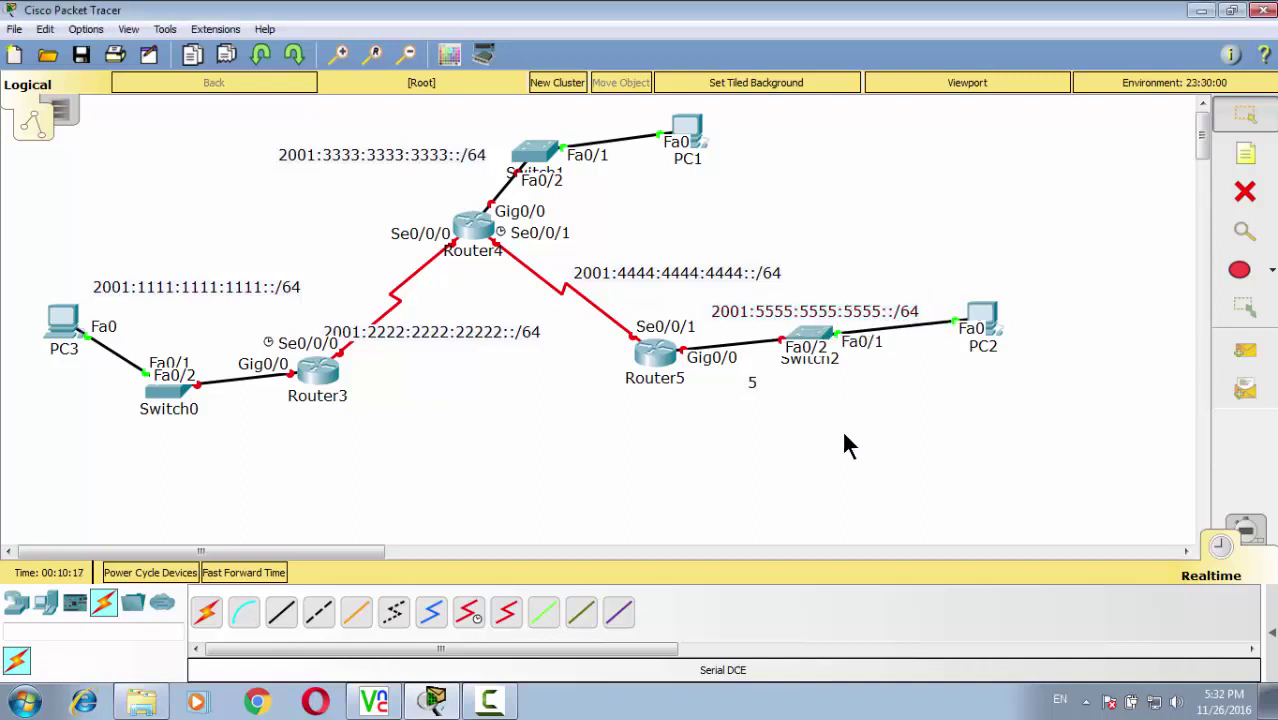
Step: Open Router3's command line and enter global configuration mode with enable and configure terminal
{"action": "left_click", "coordinate": [320, 388]}
{"action": "left_click", "coordinate": [490, 702]}
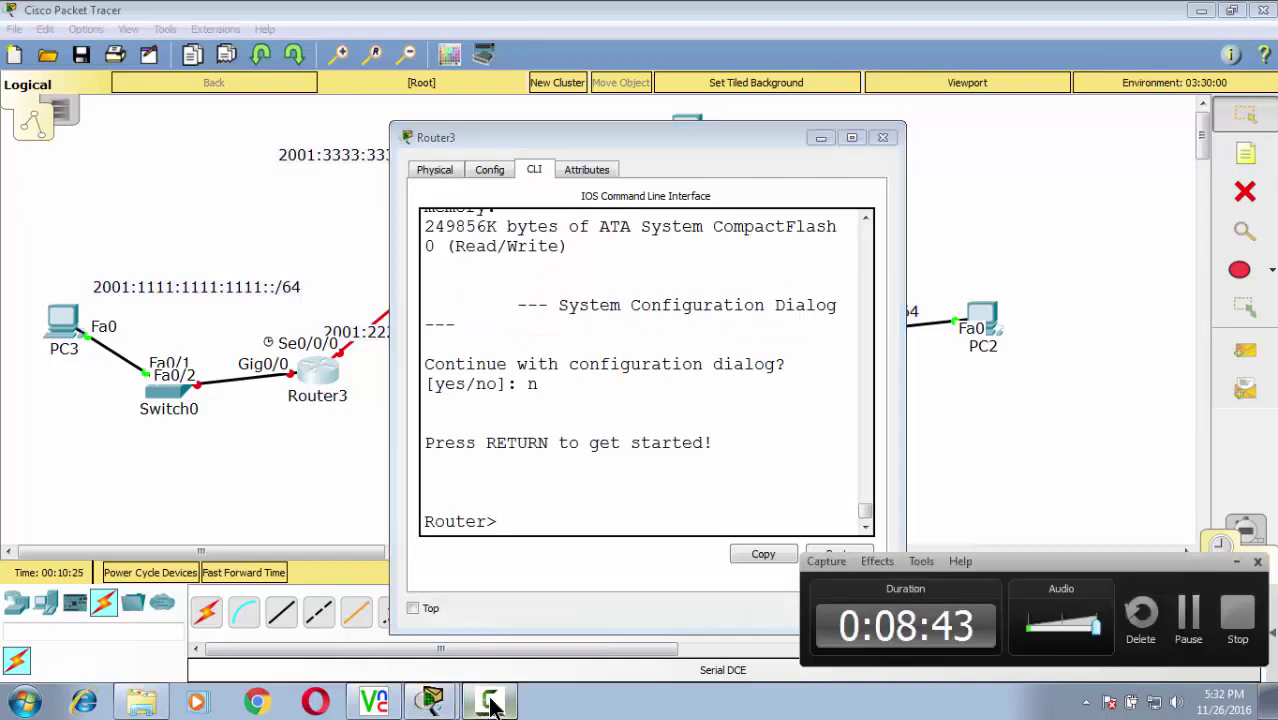
{"action": "left_click", "coordinate": [490, 702]}
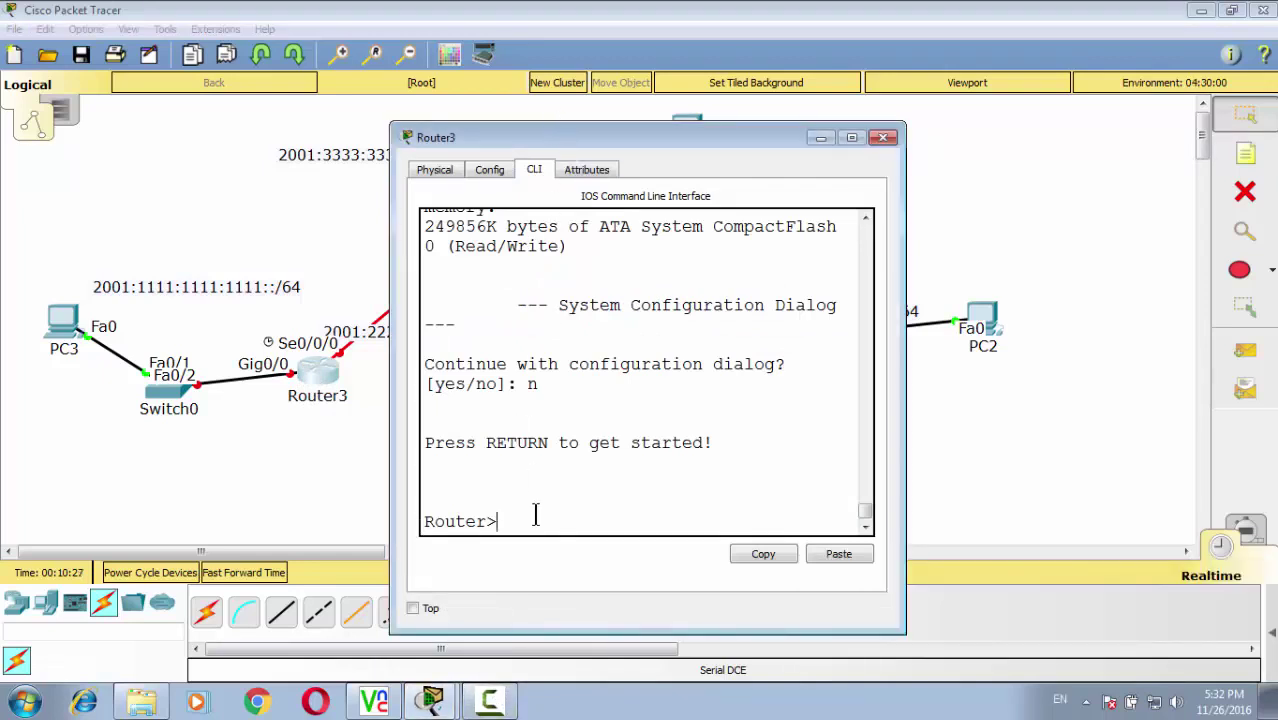
{"action": "type", "text": "en"}
{"action": "key", "text": "Tab"}
{"action": "key", "text": "Return"}
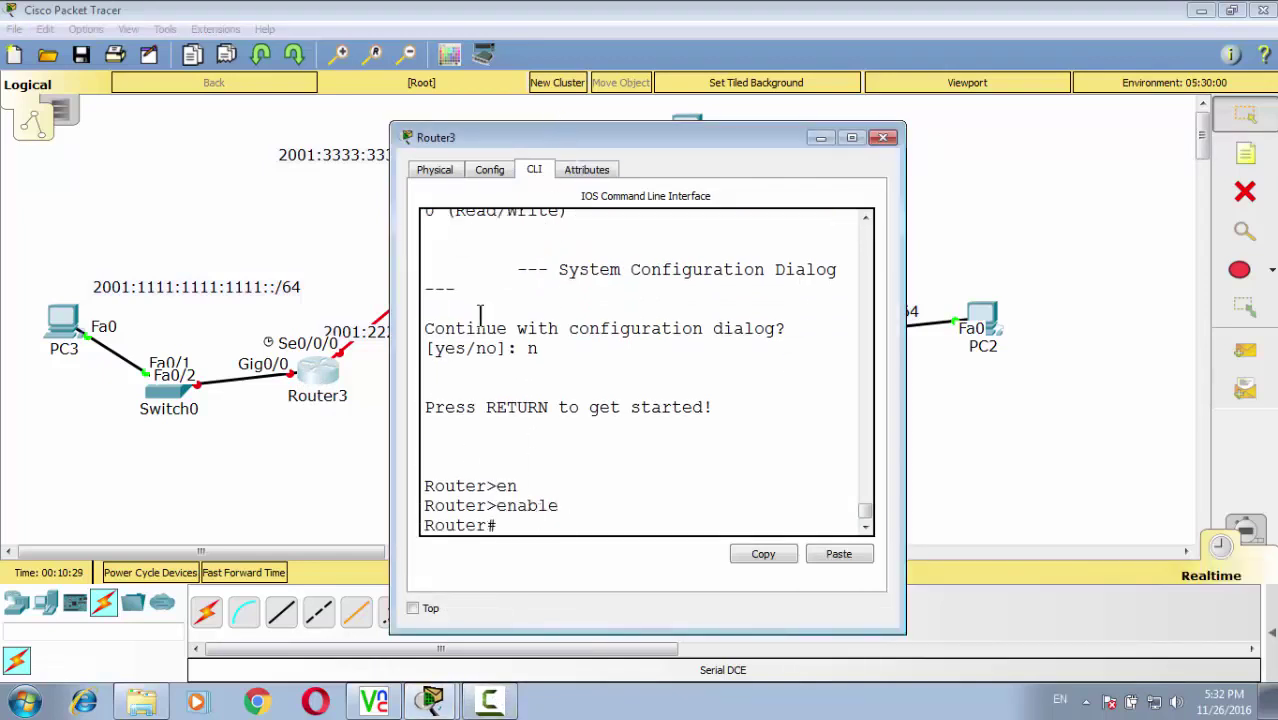
{"action": "type", "text": "config"}
{"action": "key", "text": "Tab"}
{"action": "type", "text": "ter"}
{"action": "key", "text": "Tab"}
{"action": "key", "text": "Return"}
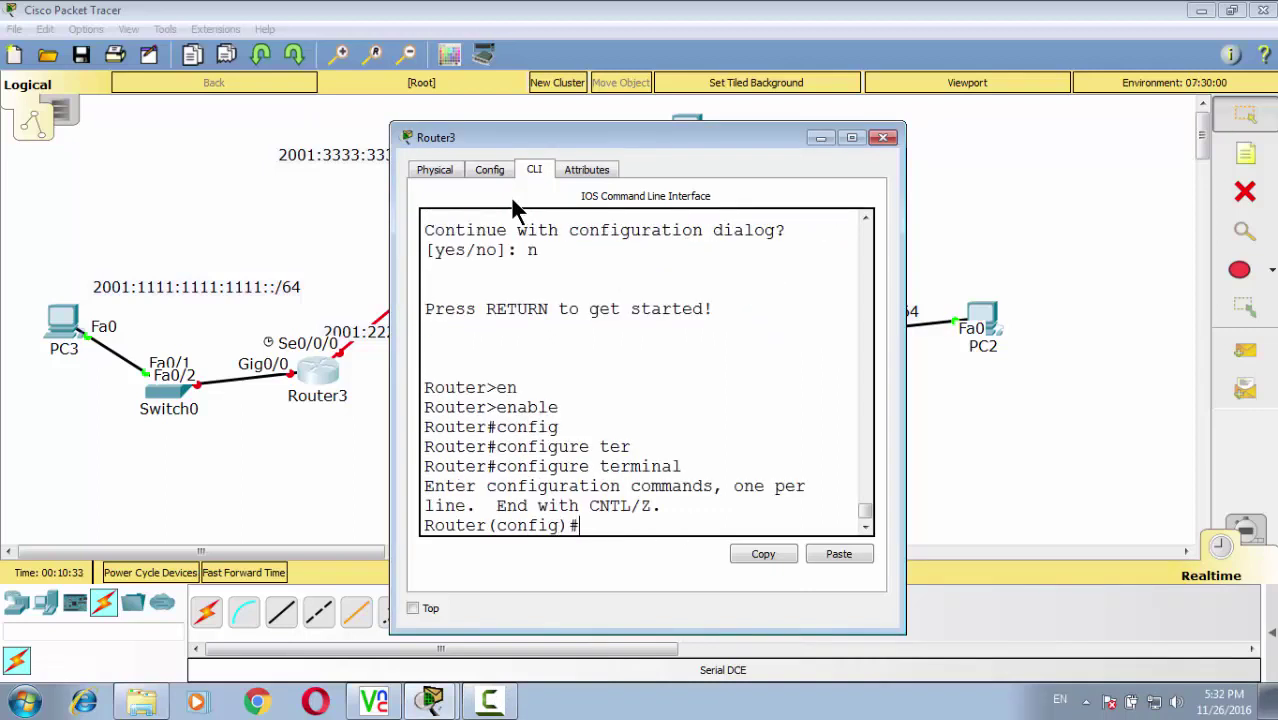
{"action": "type", "text": "inter"}
{"action": "key", "text": "Tab"}
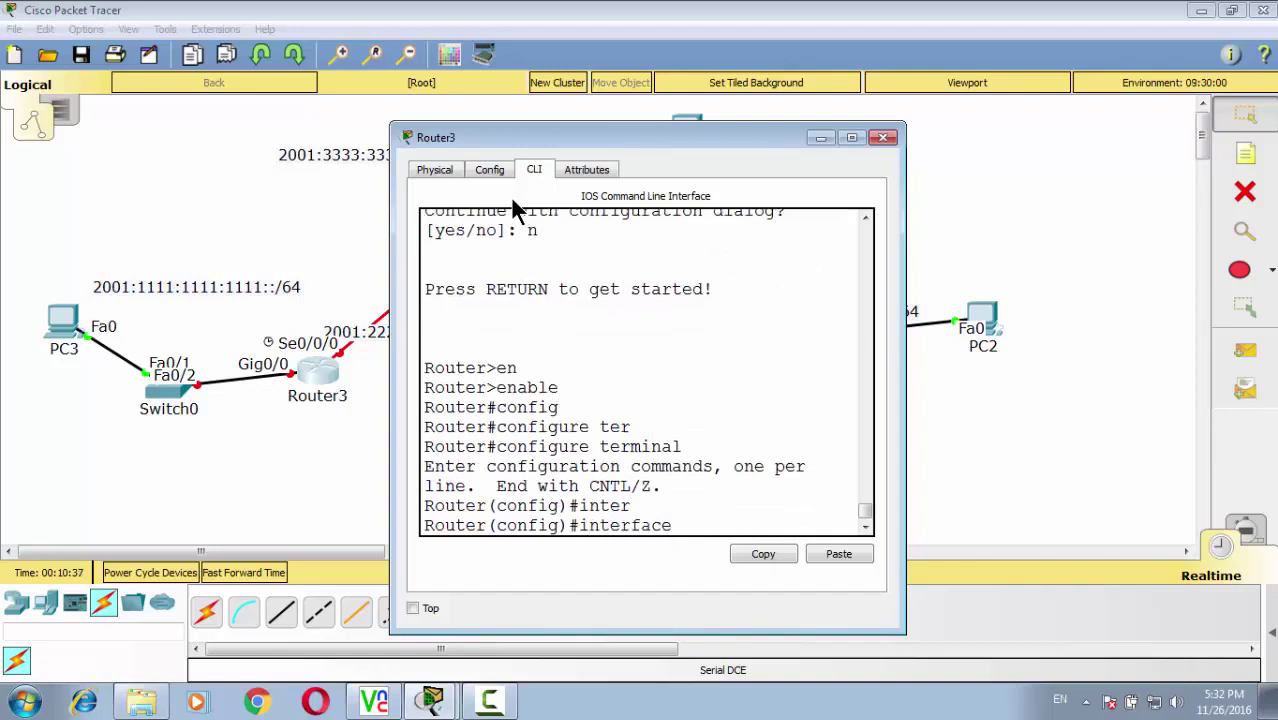
{"action": "key", "text": "BackSpace"}
{"action": "key", "text": "BackSpace"}
{"action": "key", "text": "BackSpace"}
{"action": "key", "text": "BackSpace"}
{"action": "key", "text": "BackSpace"}
{"action": "key", "text": "BackSpace"}
{"action": "key", "text": "BackSpace"}
{"action": "key", "text": "BackSpace"}
{"action": "key", "text": "BackSpace"}
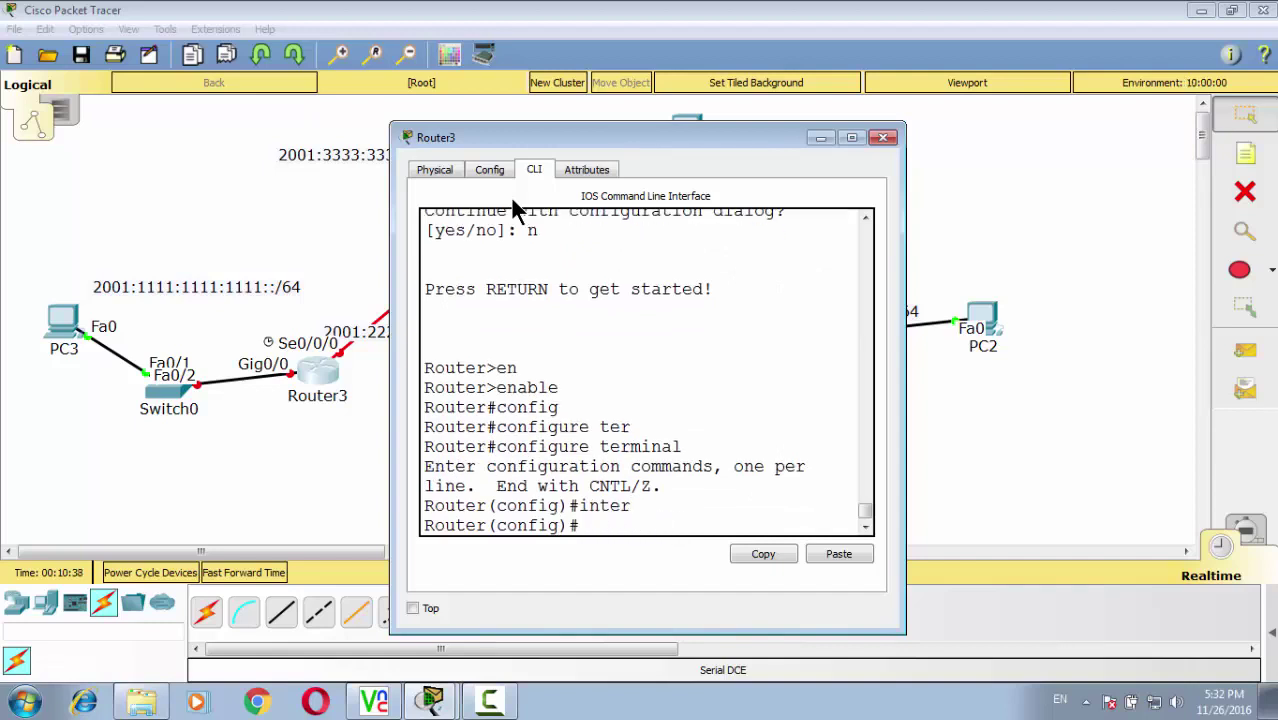
Step: Maximize the Router3 window and enable IPv6 routing with ipv6 unicast-routing
{"action": "double_click", "coordinate": [530, 141]}
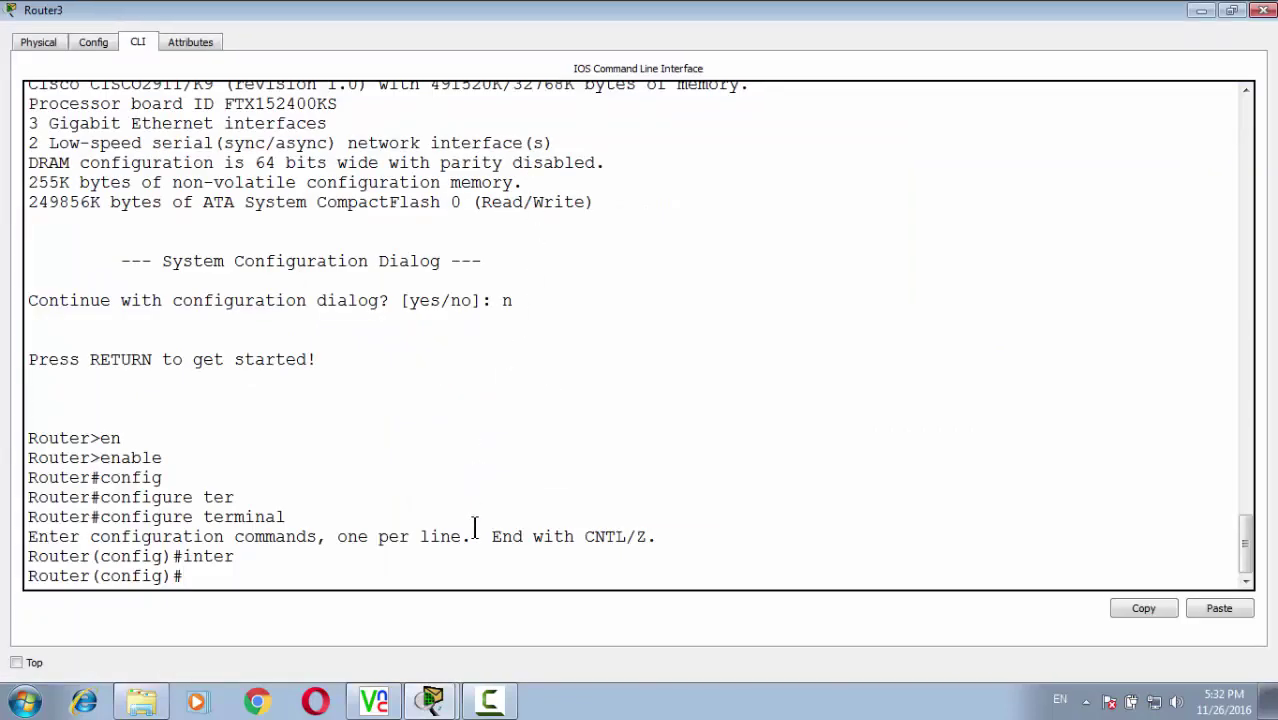
{"action": "type", "text": "ipv"}
{"action": "key", "text": "Tab"}
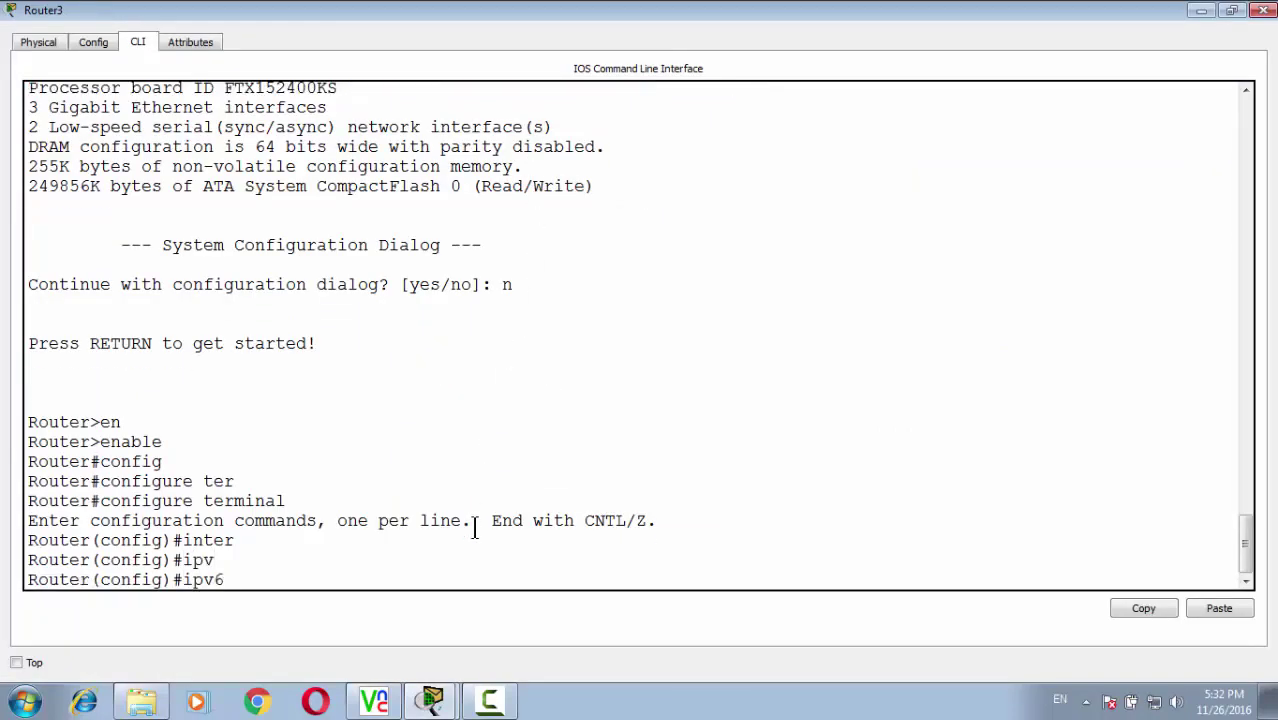
{"action": "type", "text": "un"}
{"action": "key", "text": "Tab"}
{"action": "key", "text": "Return"}
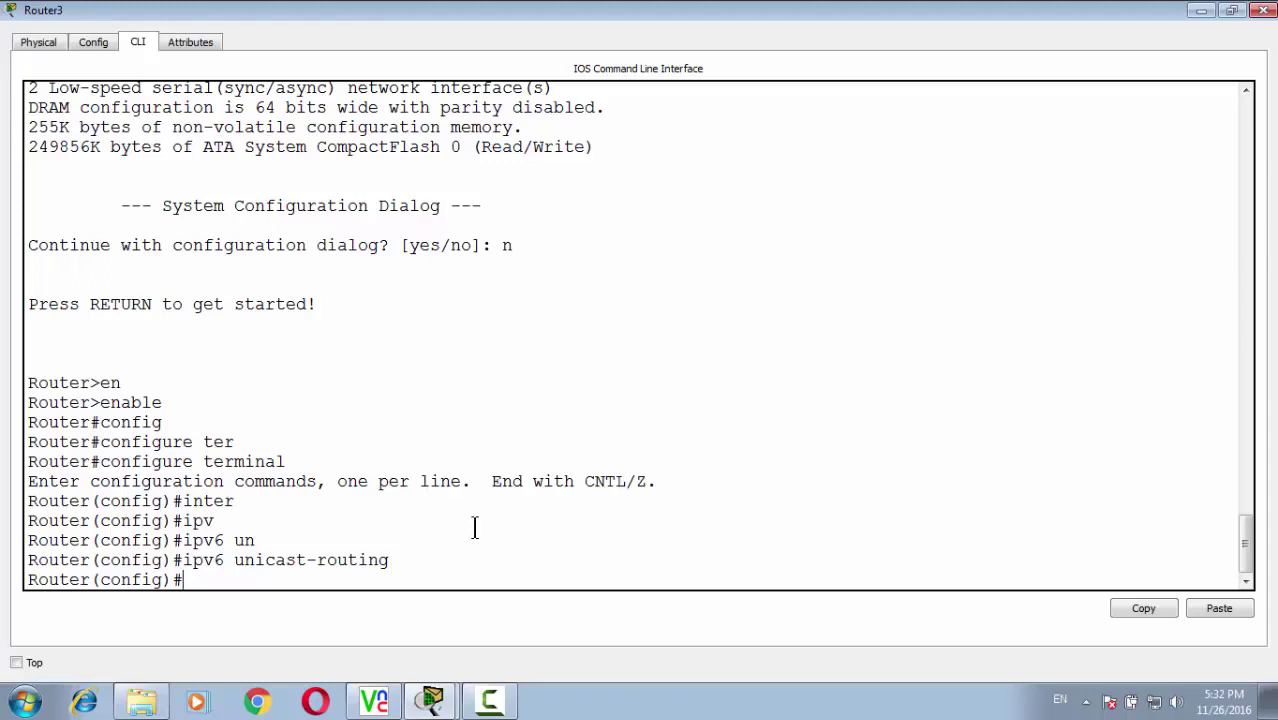
Step: Try to enter interface configuration with interface fastEthernet 0/0
{"action": "type", "text": "inter"}
{"action": "key", "text": "Tab"}
{"action": "type", "text": "fas"}
{"action": "key", "text": "Tab"}
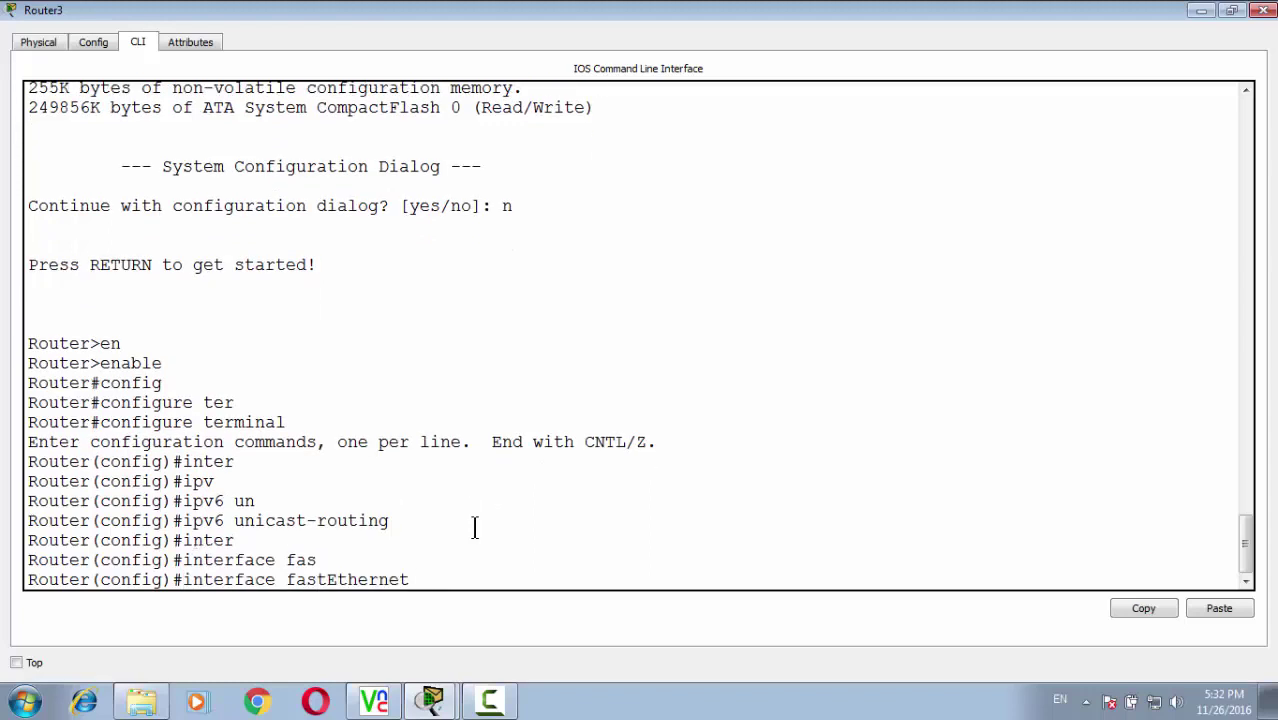
{"action": "type", "text": "0/0"}
{"action": "key", "text": "Return"}
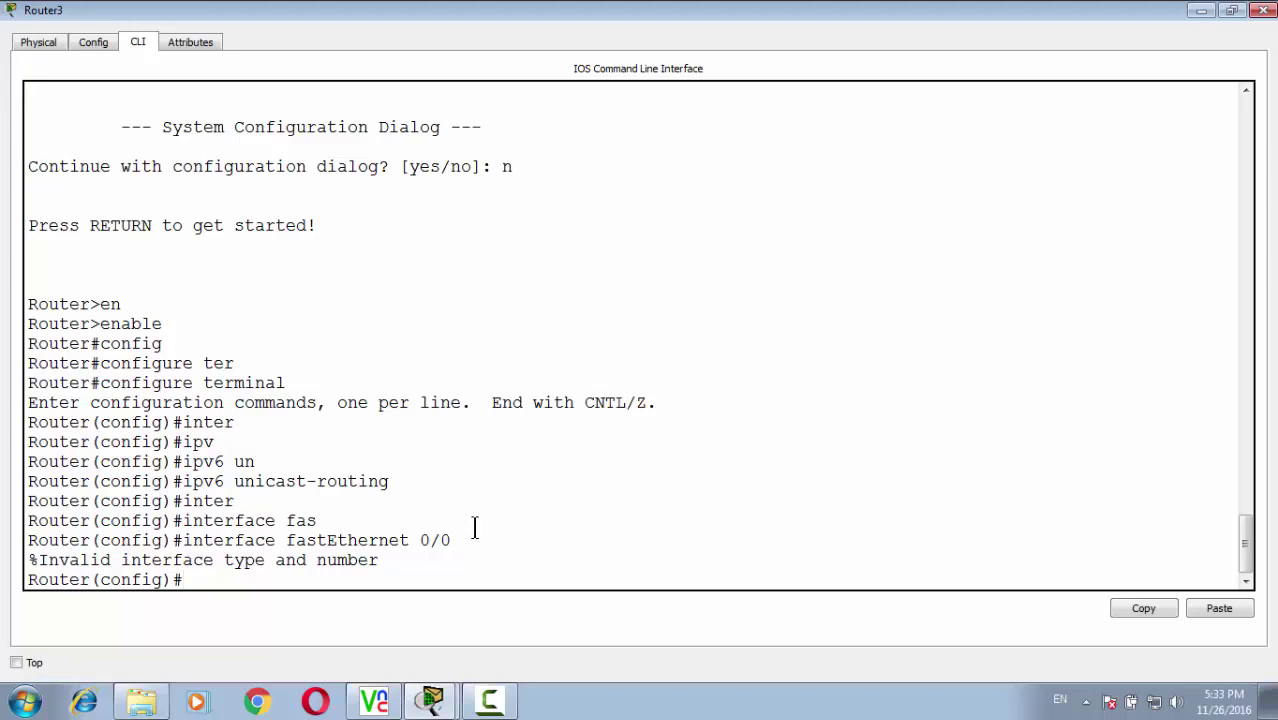
Step: Leave configuration mode and list the router's interfaces with show ip interface brief
{"action": "key", "text": "ctrl+z"}
{"action": "type", "text": "sho"}
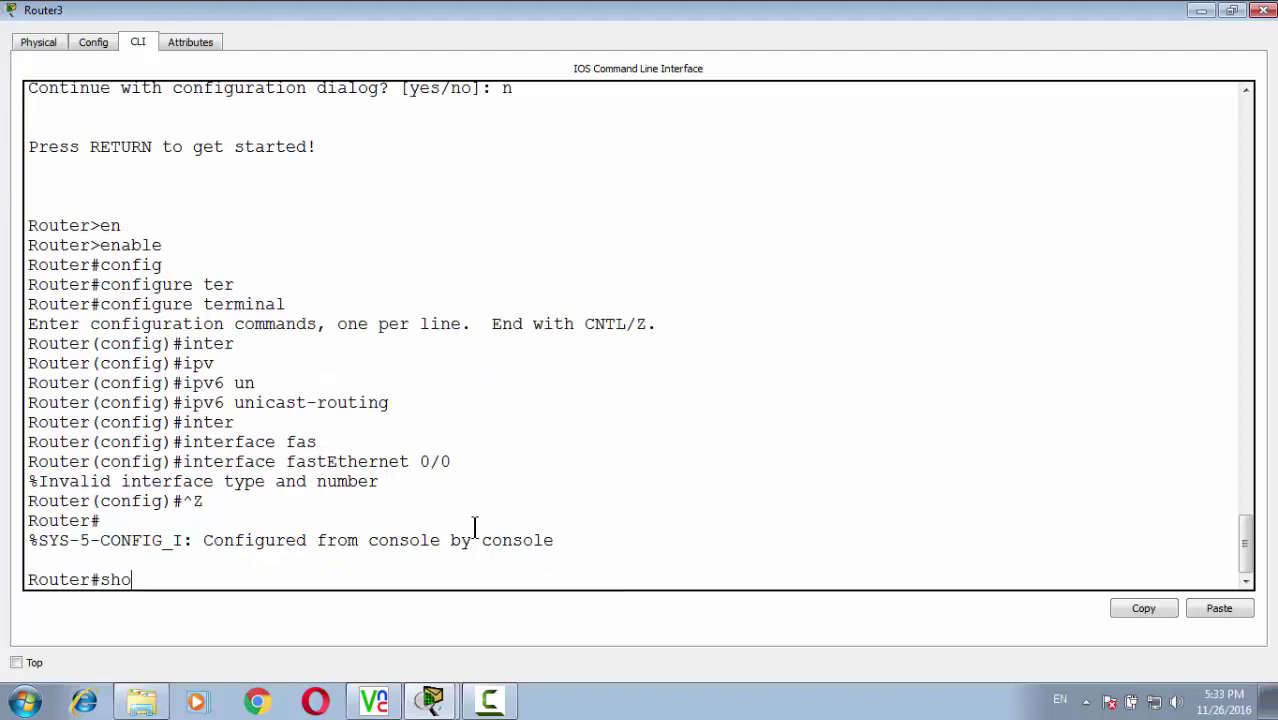
{"action": "type", "text": "w ip inter"}
{"action": "key", "text": "Tab"}
{"action": "type", "text": "br"}
{"action": "key", "text": "Tab"}
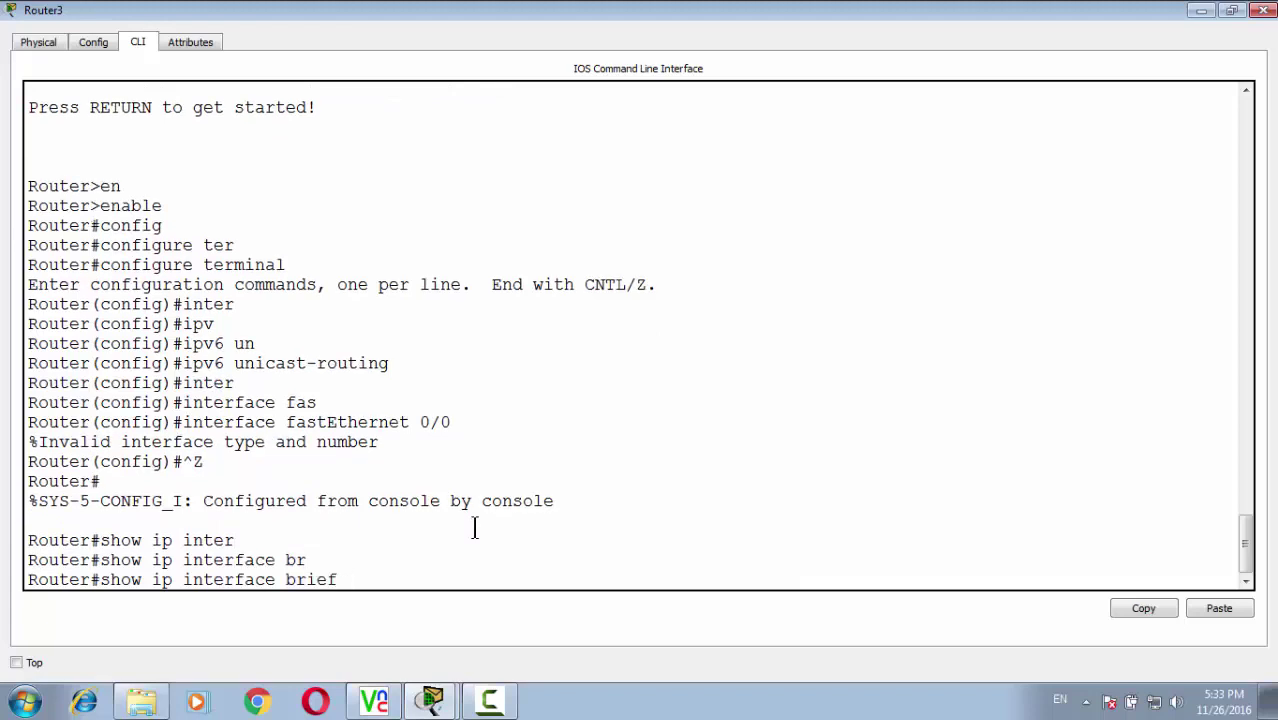
{"action": "key", "text": "Return"}
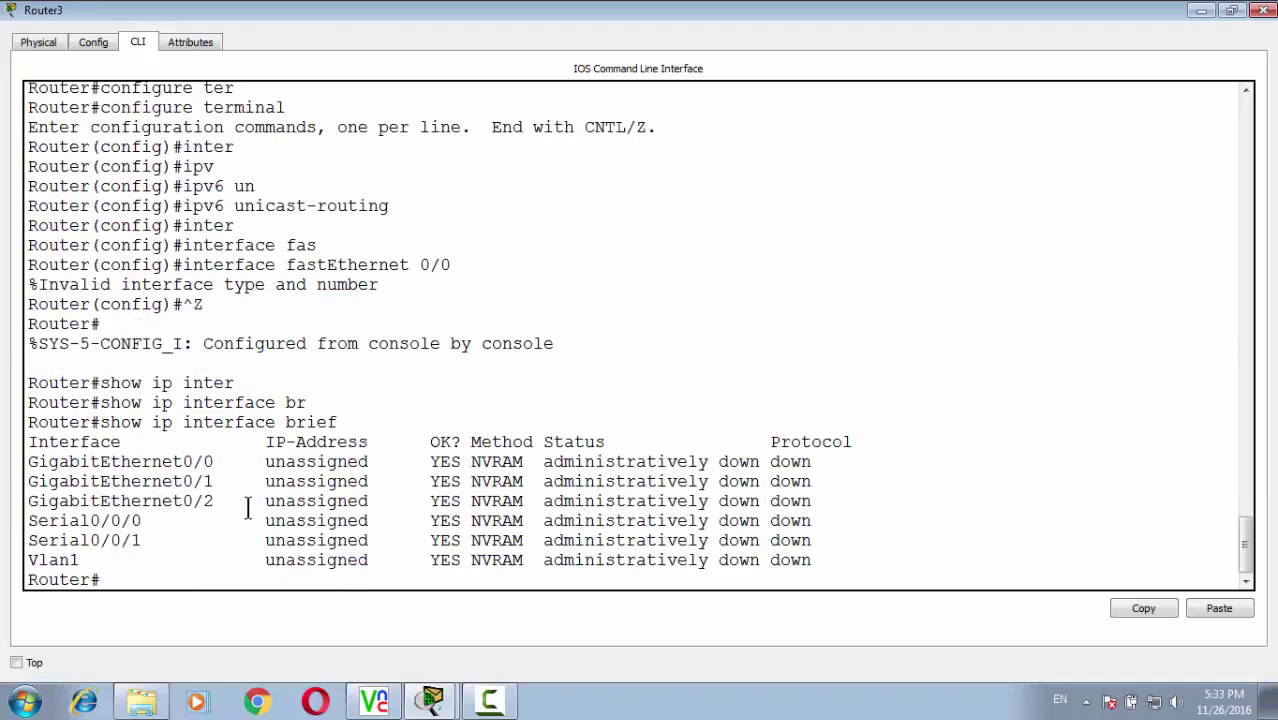
{"action": "left_click_drag", "start_coordinate": [183, 461], "coordinate": [213, 501]}
{"action": "left_click_drag", "start_coordinate": [97, 520], "coordinate": [141, 540]}
{"action": "left_click", "coordinate": [95, 540]}
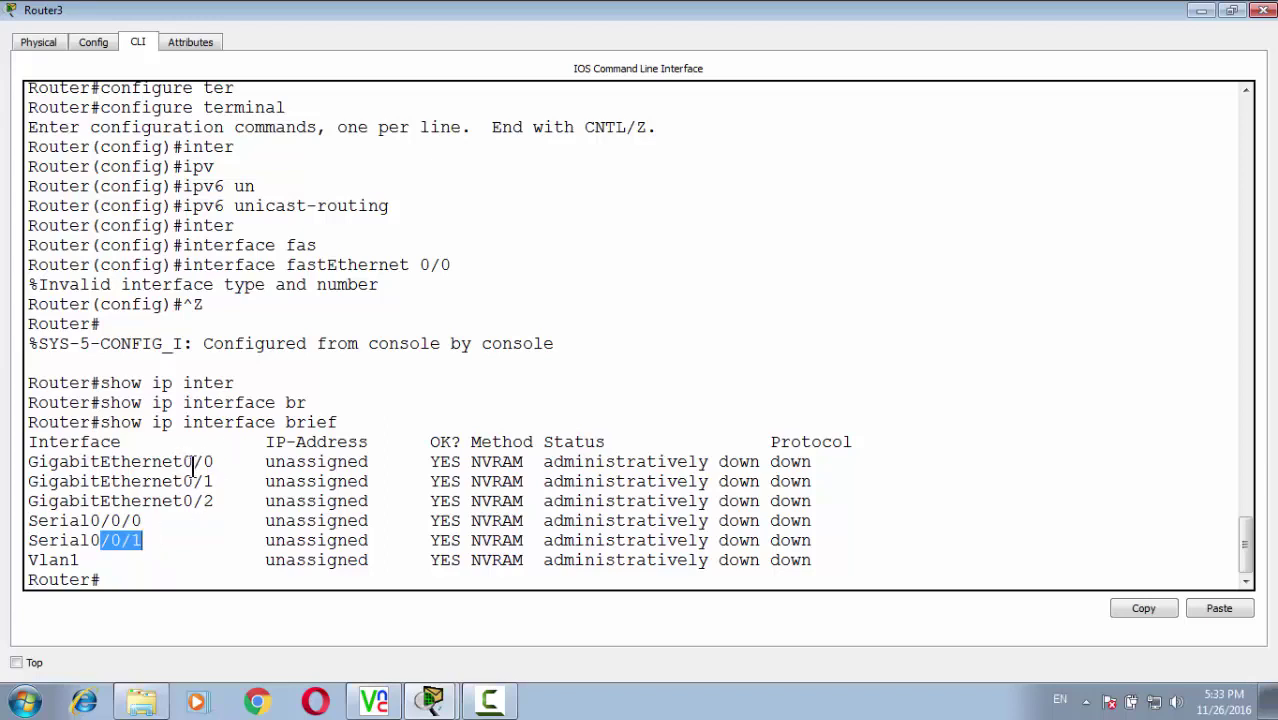
Step: Return Router3 to global configuration mode with config terminal
{"action": "left_click", "coordinate": [142, 586]}
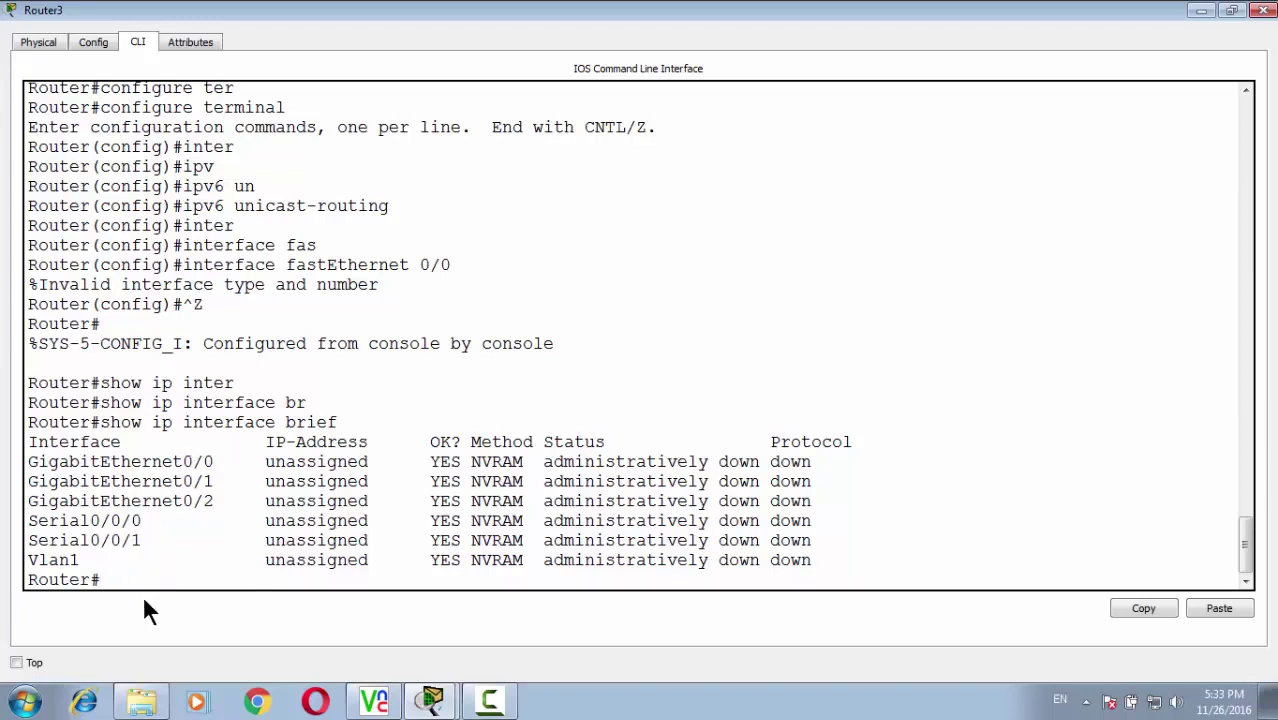
{"action": "type", "text": "config"}
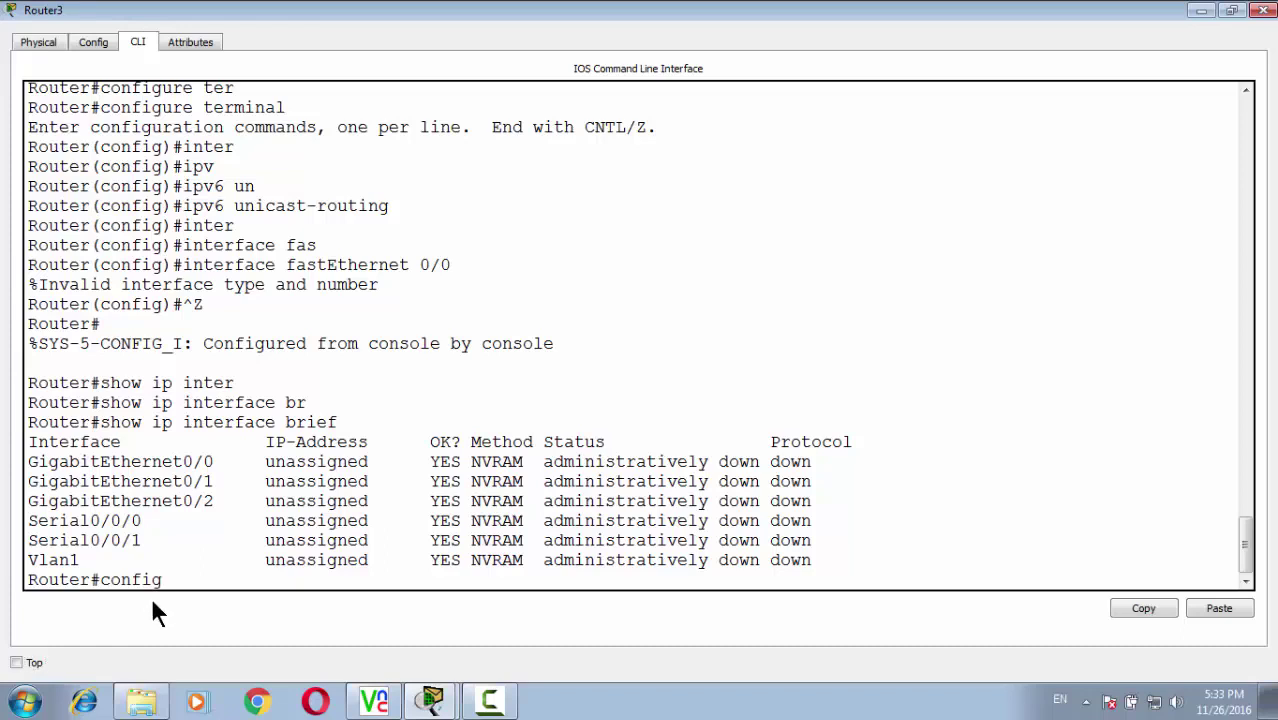
{"action": "type", "text": " ter"}
{"action": "key", "text": "Tab"}
{"action": "key", "text": "Return"}
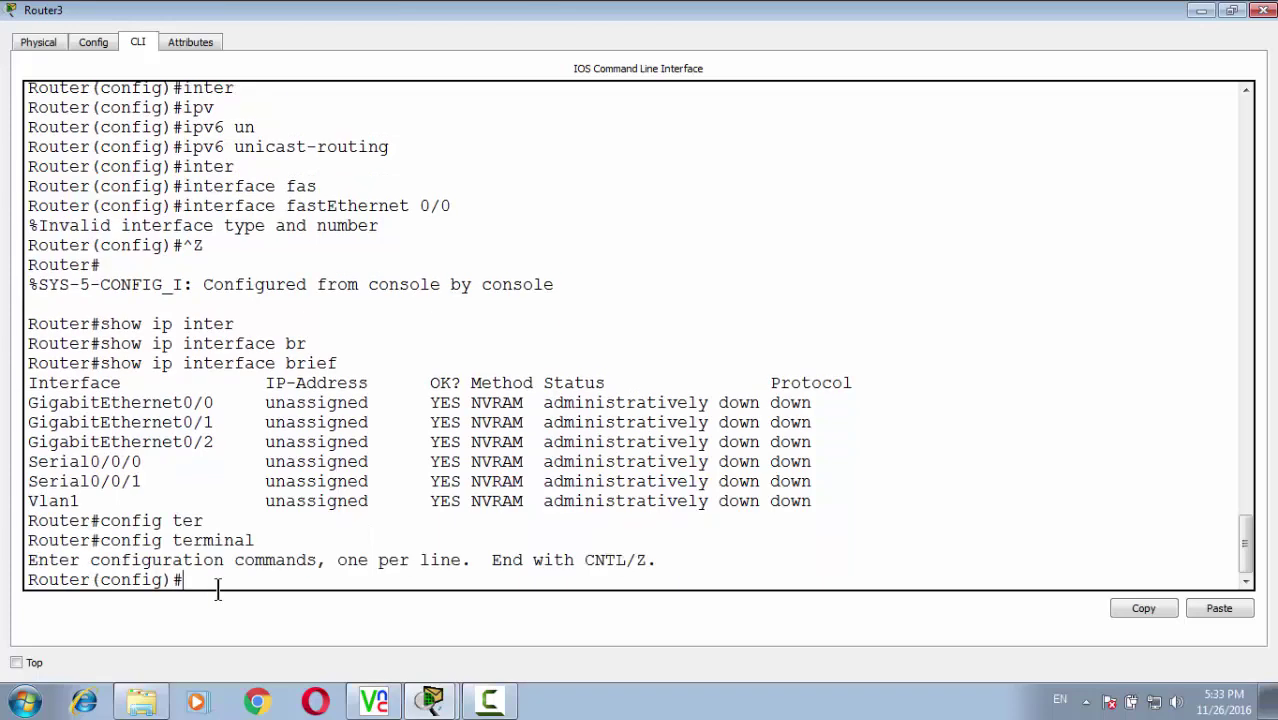
Step: Enter interface configuration with interface gigabitEthernet 0/0
{"action": "type", "text": "inter"}
{"action": "key", "text": "Tab"}
{"action": "type", "text": "g"}
{"action": "key", "text": "Tab"}
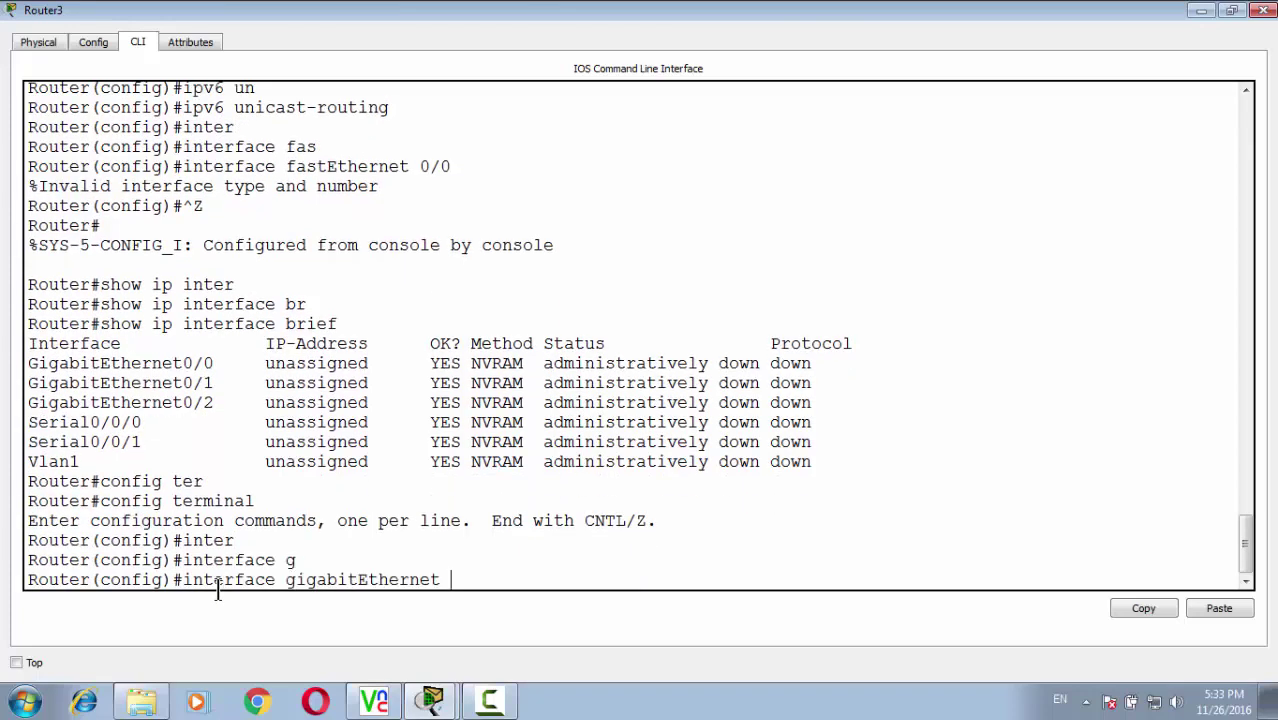
{"action": "type", "text": "0/0"}
{"action": "key", "text": "Return"}
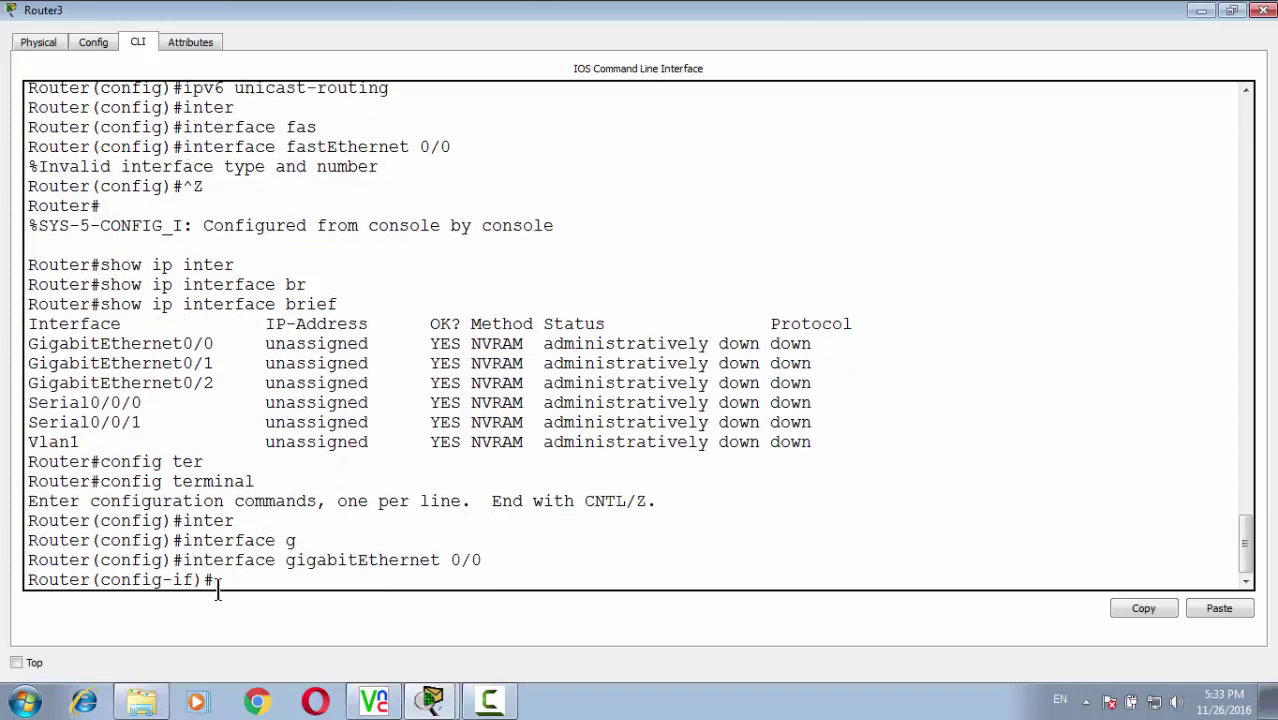
Step: Assign GigabitEthernet0/0 its IPv6 address with ipv6 address 2001:1111:1111:1111::/64 eui-64
{"action": "type", "text": "ip add"}
{"action": "key", "text": "Tab"}
{"action": "type", "text": "2001"}
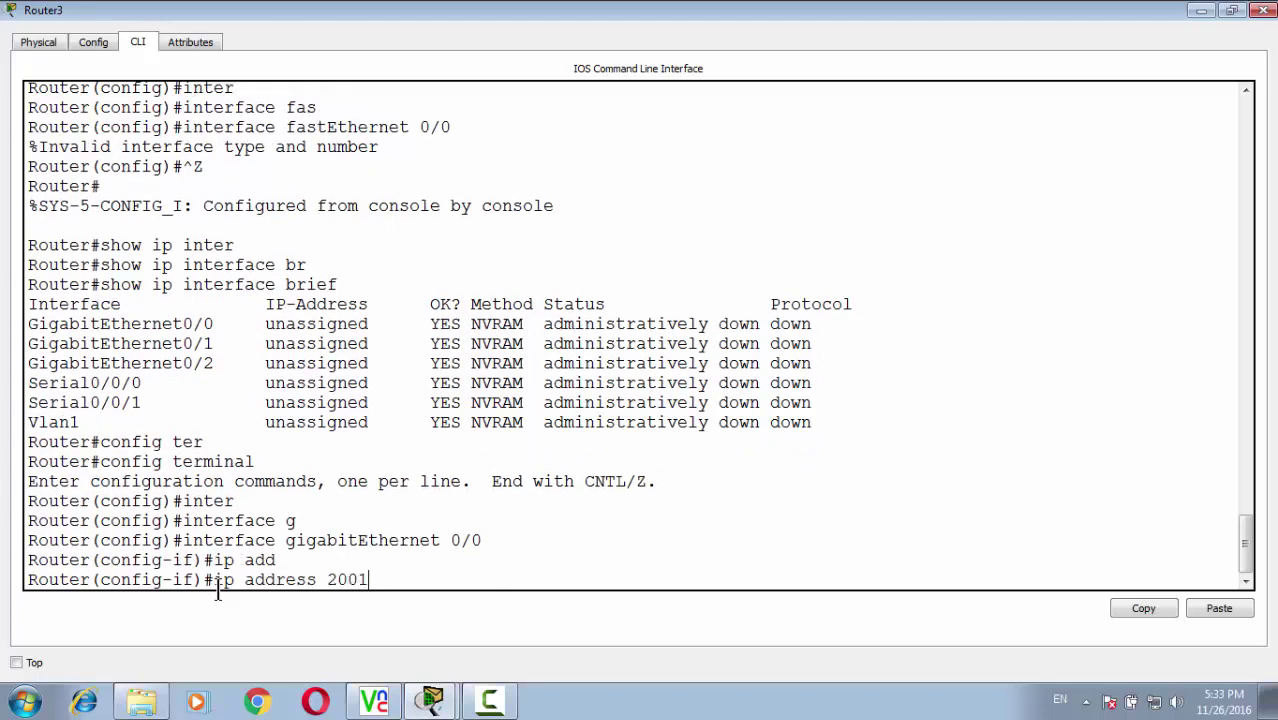
{"action": "type", "text": ":1111:1111:1111"}
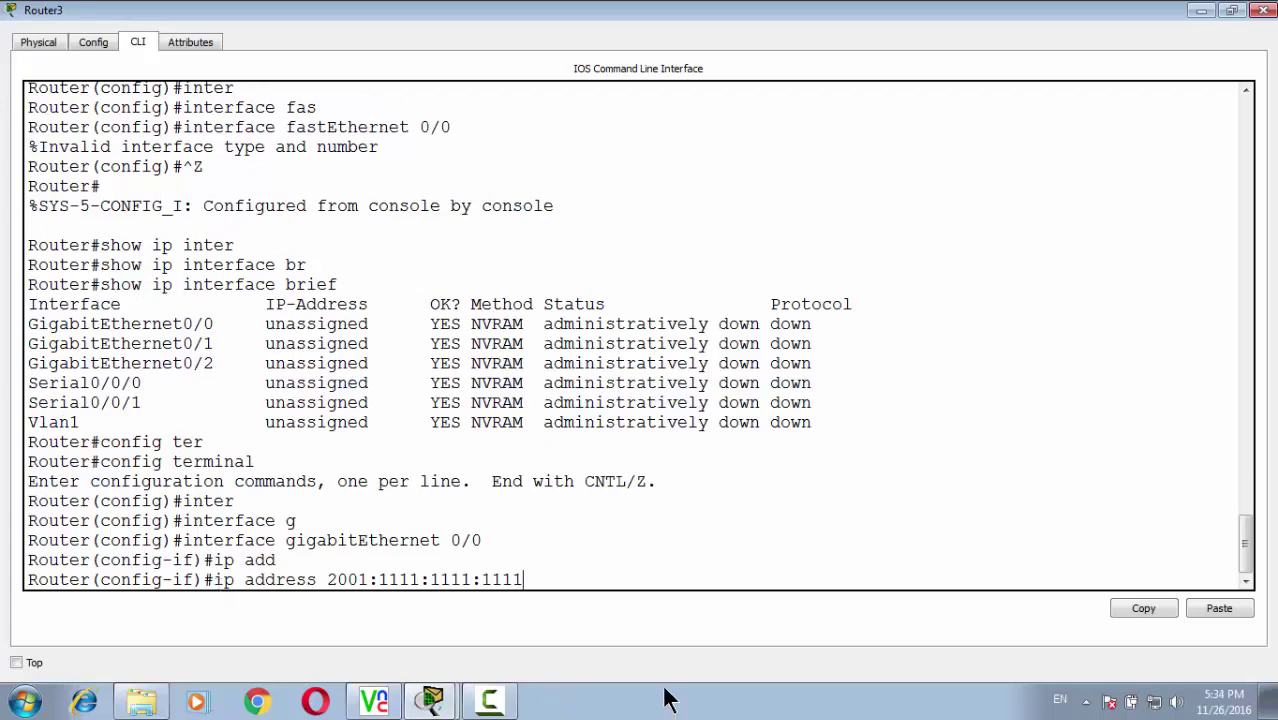
{"action": "key", "text": "Left"}
{"action": "key", "text": "Left"}
{"action": "key", "text": "Left"}
{"action": "key", "text": "Left"}
{"action": "key", "text": "Left"}
{"action": "key", "text": "Left"}
{"action": "key", "text": "Left"}
{"action": "key", "text": "Left"}
{"action": "key", "text": "Left"}
{"action": "key", "text": "Left"}
{"action": "key", "text": "Left"}
{"action": "key", "text": "Left"}
{"action": "key", "text": "Left"}
{"action": "key", "text": "Left"}
{"action": "key", "text": "Left"}
{"action": "key", "text": "Left"}
{"action": "key", "text": "Left"}
{"action": "key", "text": "Left"}
{"action": "key", "text": "Left"}
{"action": "key", "text": "Left"}
{"action": "type", "text": "v6"}
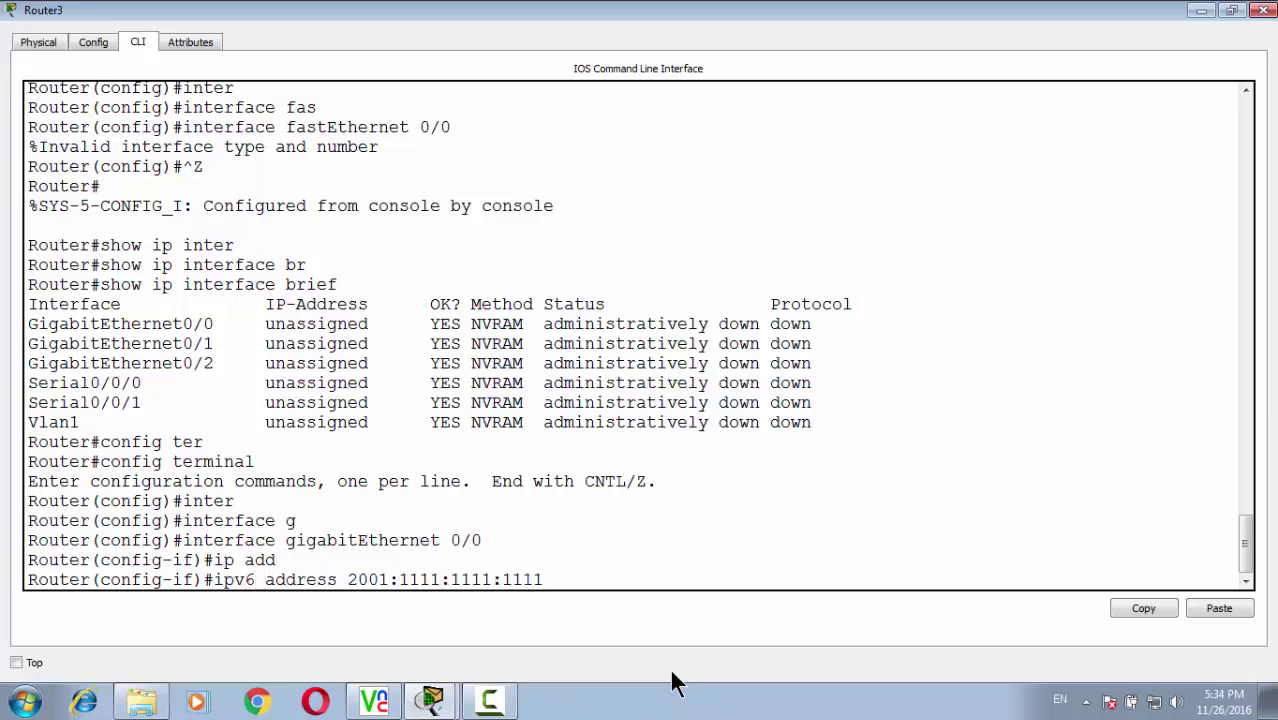
{"action": "key", "text": "Right"}
{"action": "key", "text": "Right"}
{"action": "key", "text": "Right"}
{"action": "key", "text": "Right"}
{"action": "key", "text": "Right"}
{"action": "key", "text": "Right"}
{"action": "key", "text": "Right"}
{"action": "key", "text": "Right"}
{"action": "key", "text": "Right"}
{"action": "key", "text": "Right"}
{"action": "key", "text": "Right"}
{"action": "key", "text": "Right"}
{"action": "key", "text": "Right"}
{"action": "key", "text": "Right"}
{"action": "key", "text": "Right"}
{"action": "key", "text": "Right"}
{"action": "key", "text": "Right"}
{"action": "key", "text": "Right"}
{"action": "key", "text": "Right"}
{"action": "key", "text": "Right"}
{"action": "key", "text": "Right"}
{"action": "key", "text": "Right"}
{"action": "key", "text": "Right"}
{"action": "key", "text": "Right"}
{"action": "key", "text": "Right"}
{"action": "key", "text": "Right"}
{"action": "type", "text": "::"}
{"action": "type", "text": "/64 eu"}
{"action": "key", "text": "Tab"}
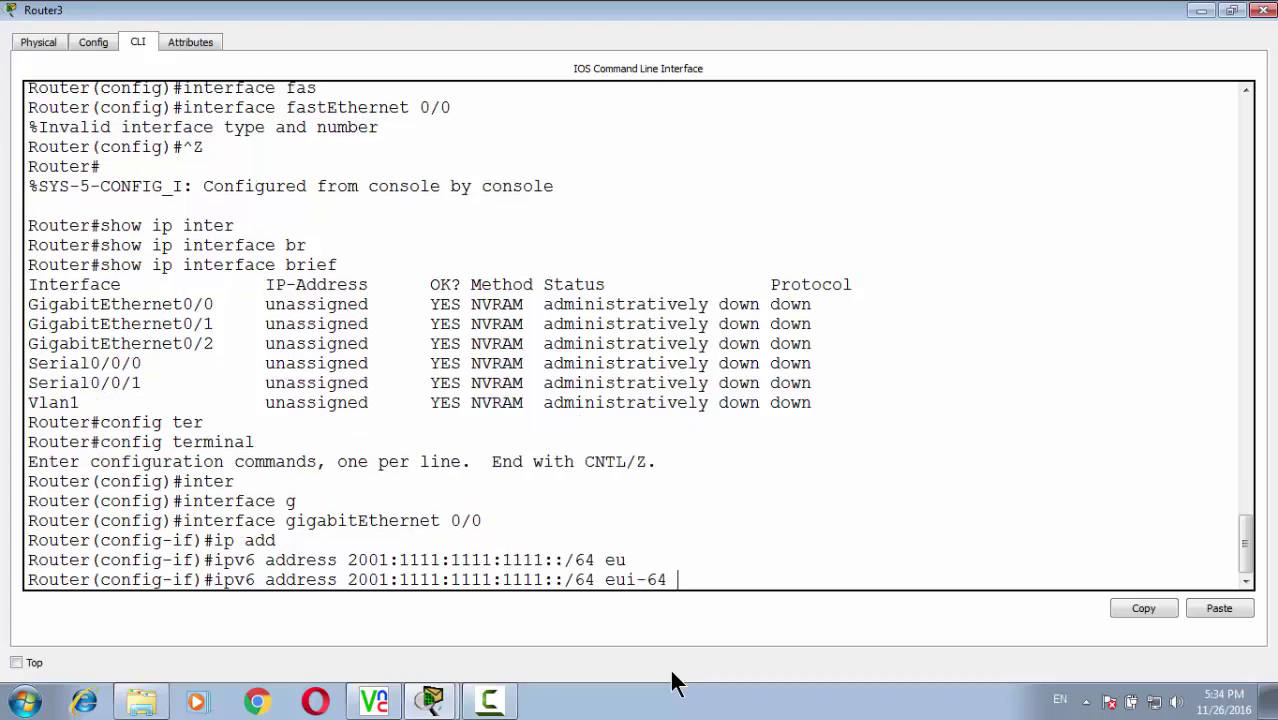
{"action": "key", "text": "Return"}
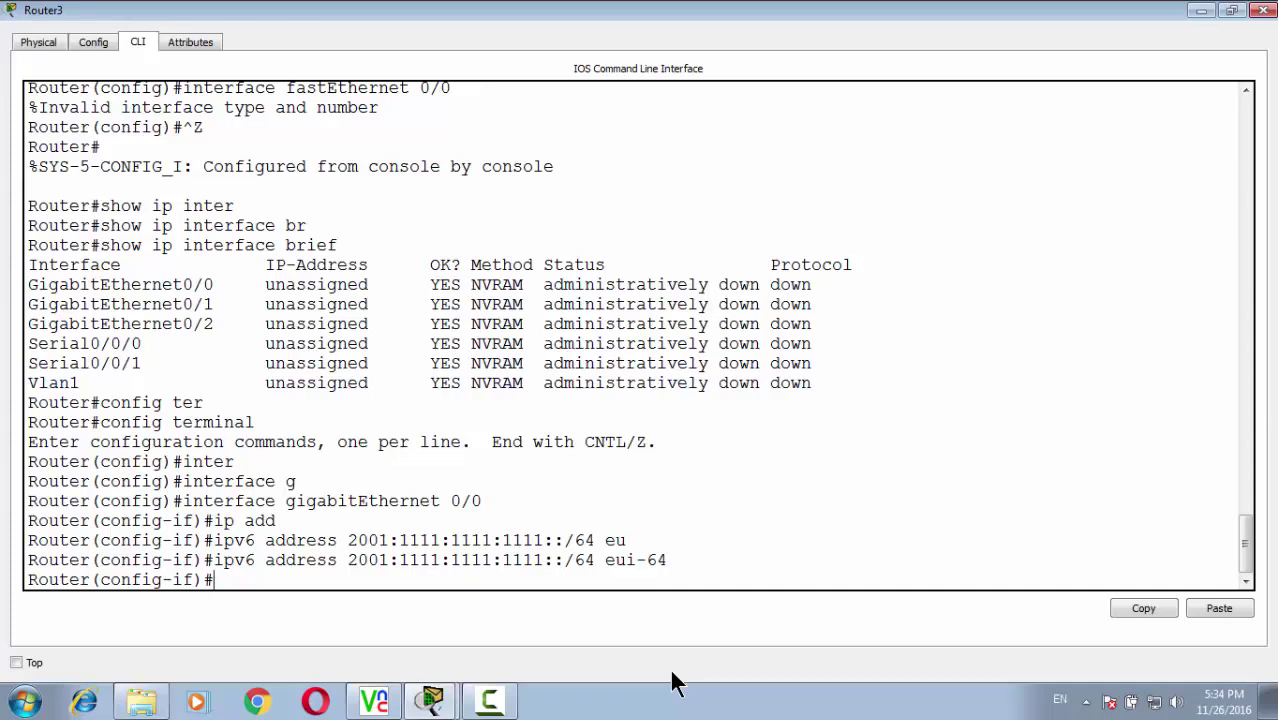
Step: Enable the GigabitEthernet0/0 interface with no shutdown
{"action": "type", "text": "no sh"}
{"action": "type", "text": "ut"}
{"action": "key", "text": "Tab"}
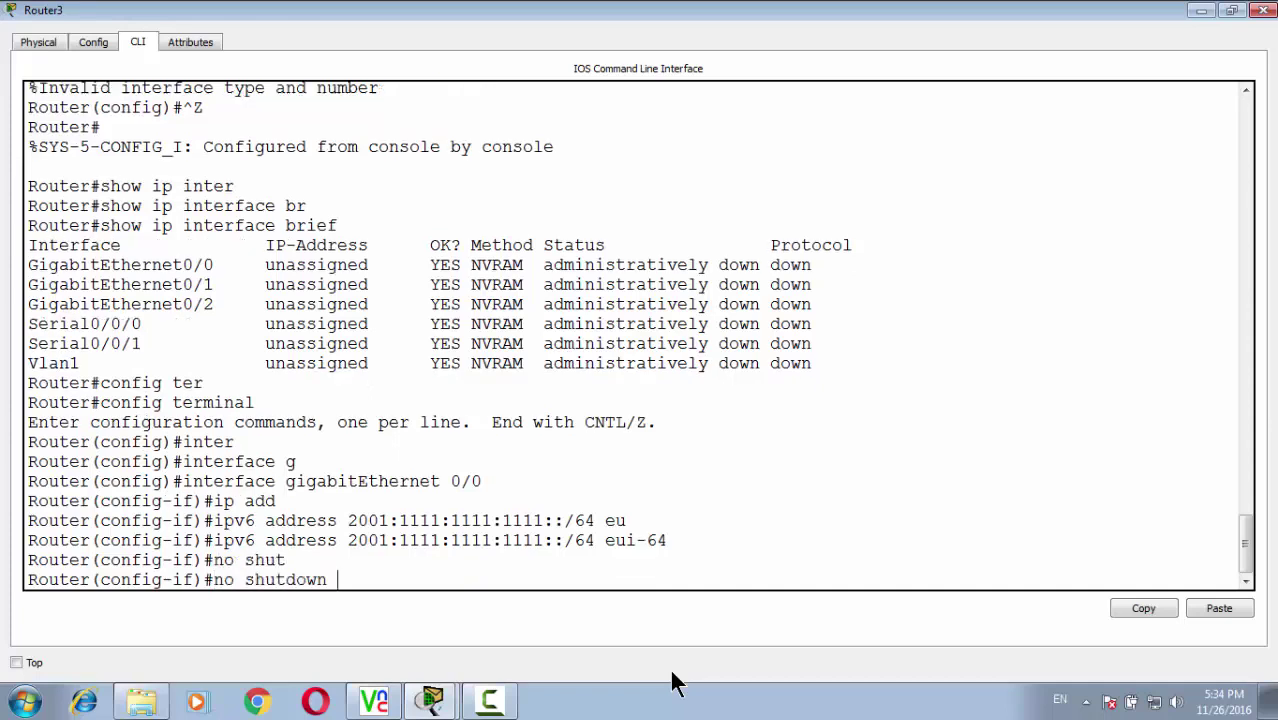
{"action": "key", "text": "Return"}
{"action": "key", "text": "Return"}
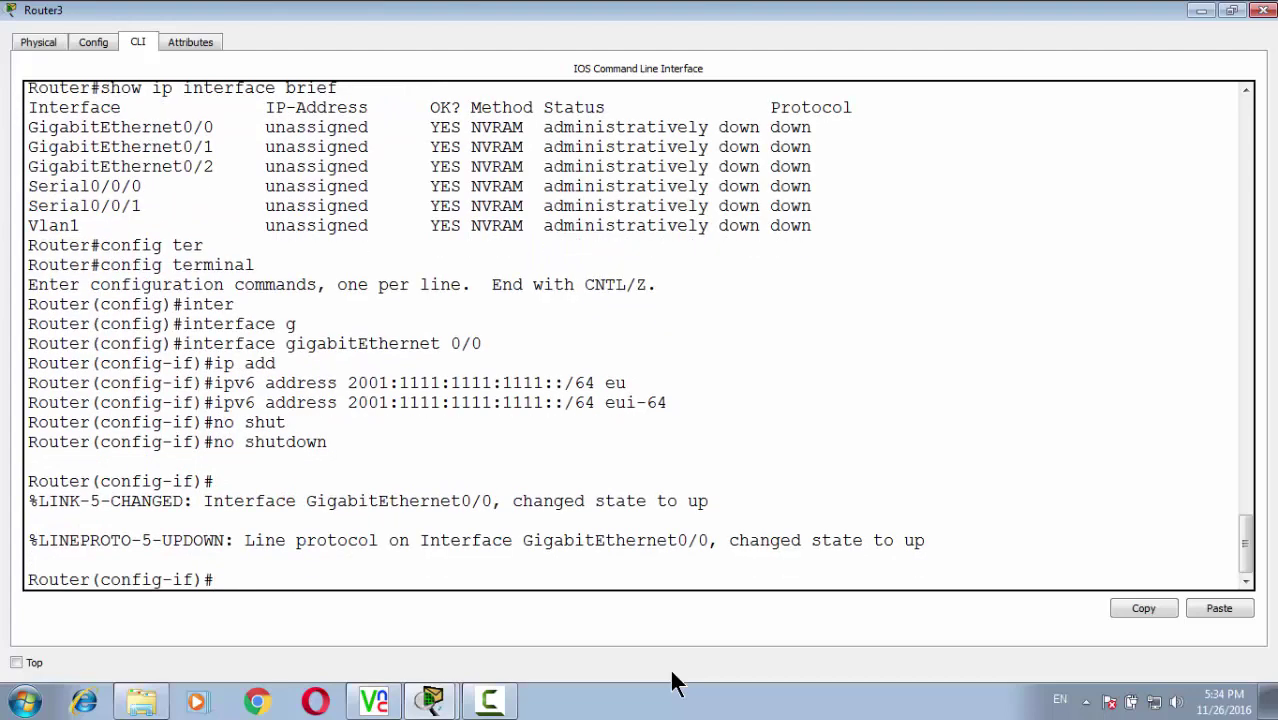
Step: Exit the Gigabit interface and enter configuration of interface serial 0/0/0
{"action": "type", "text": "exit"}
{"action": "key", "text": "Return"}
{"action": "type", "text": "inter"}
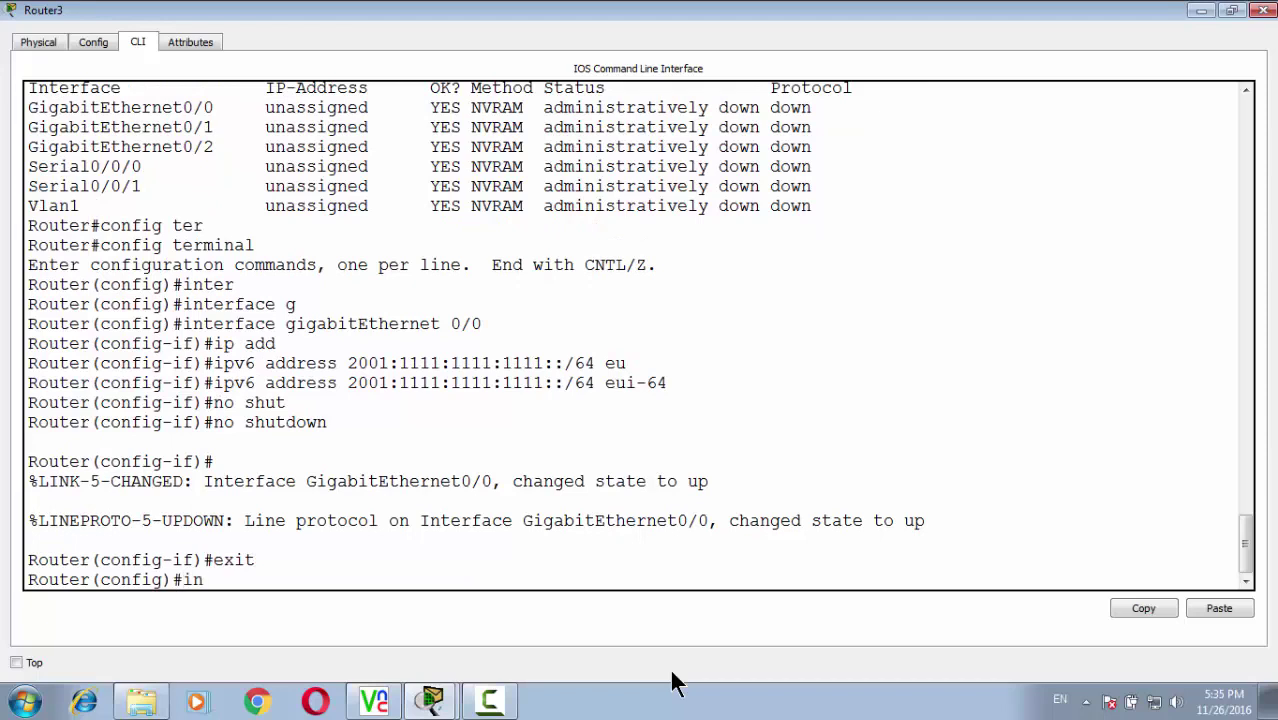
{"action": "key", "text": "Tab"}
{"action": "type", "text": "ser"}
{"action": "key", "text": "Tab"}
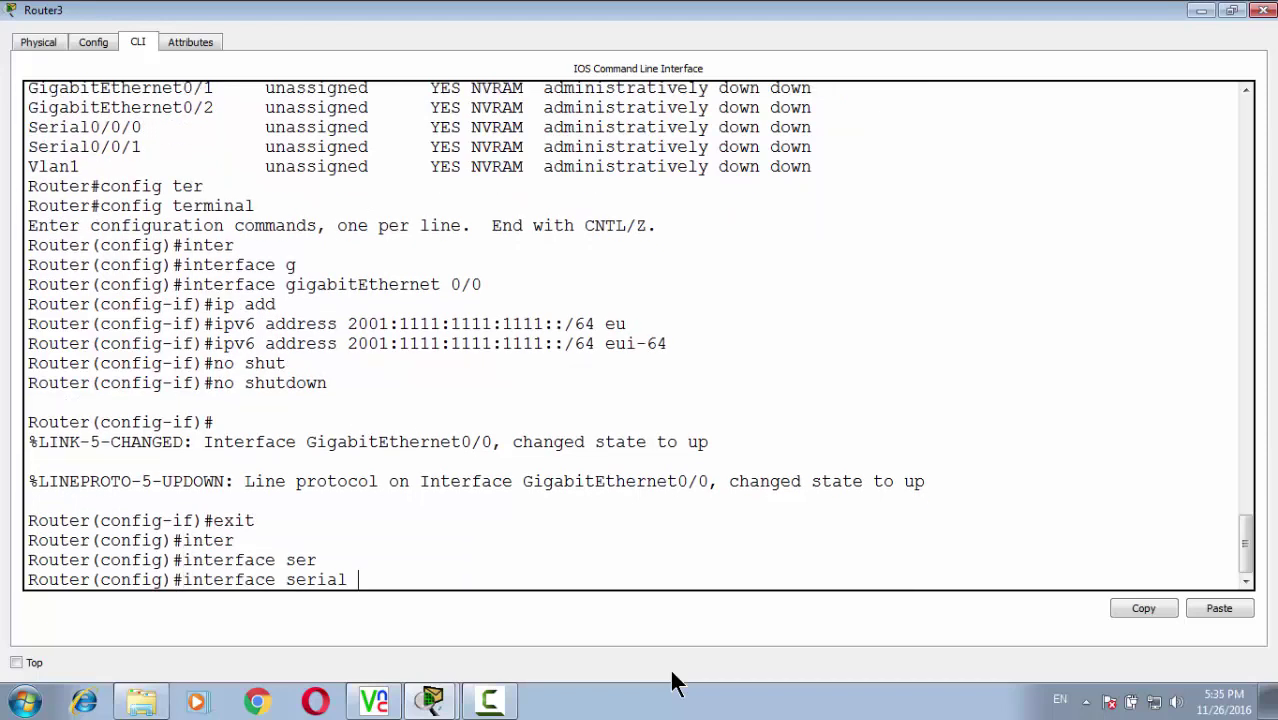
{"action": "type", "text": "0/0/0"}
{"action": "key", "text": "Return"}
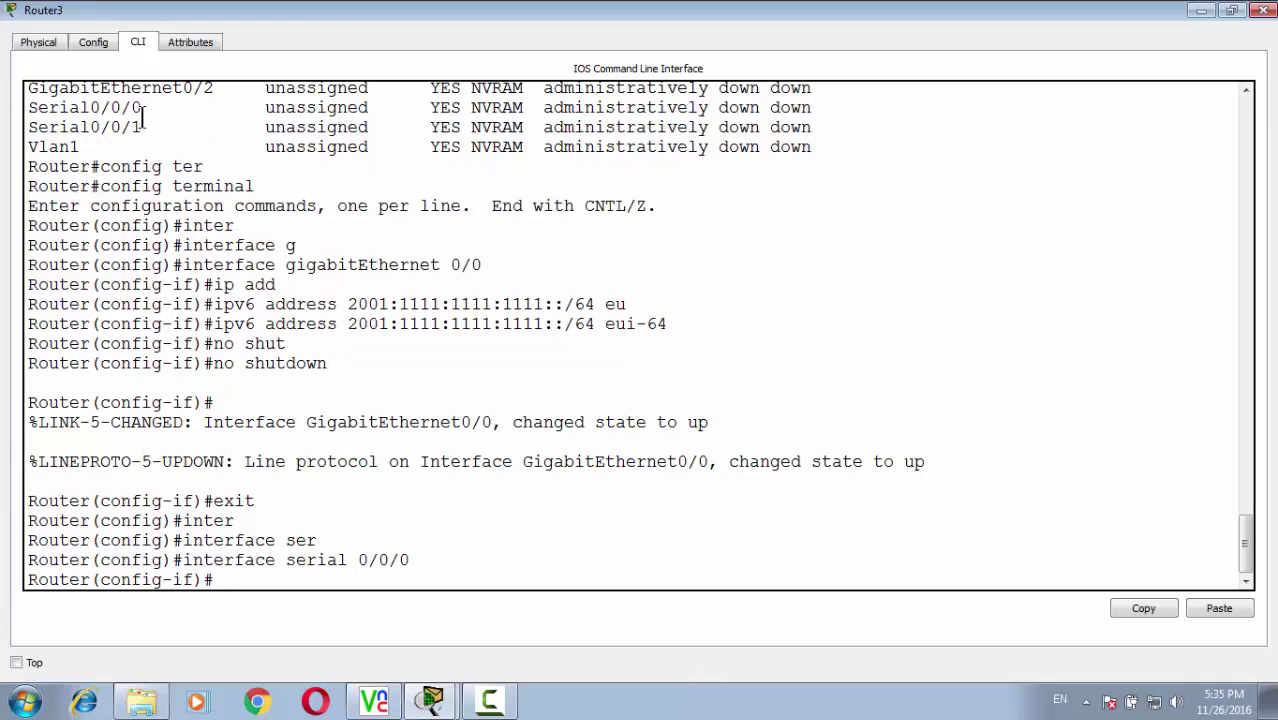
Step: Assign Serial0/0/0 its IPv6 address with ipv6 address 2001:2222:2222:2222::1/64
{"action": "left_click_drag", "start_coordinate": [142, 108], "coordinate": [26, 110]}
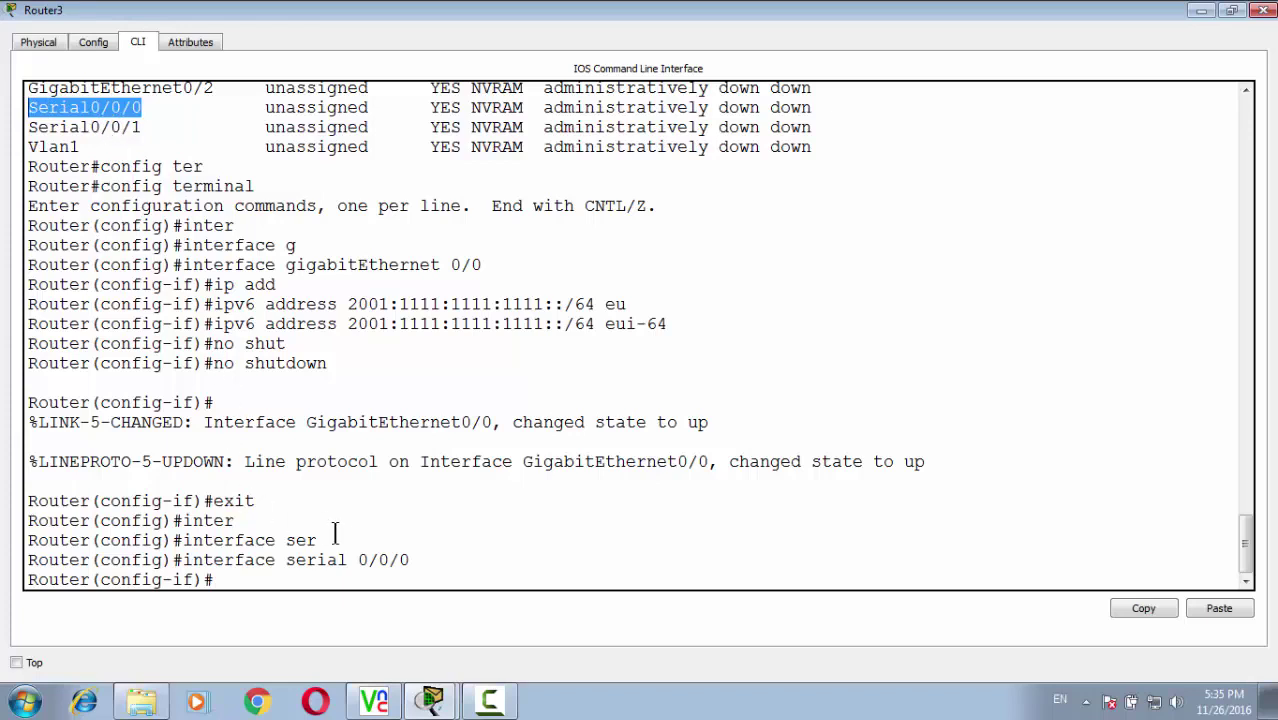
{"action": "left_click", "coordinate": [304, 577]}
{"action": "type", "text": "i"}
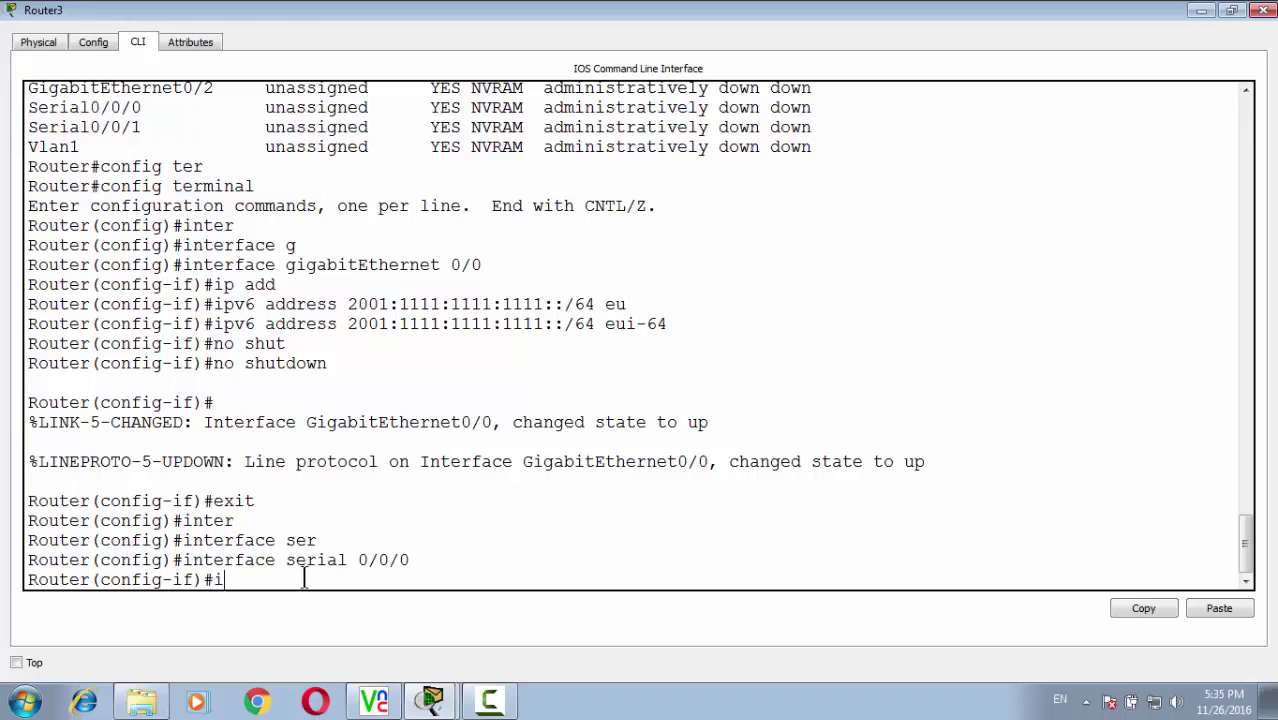
{"action": "type", "text": "pv"}
{"action": "key", "text": "Tab"}
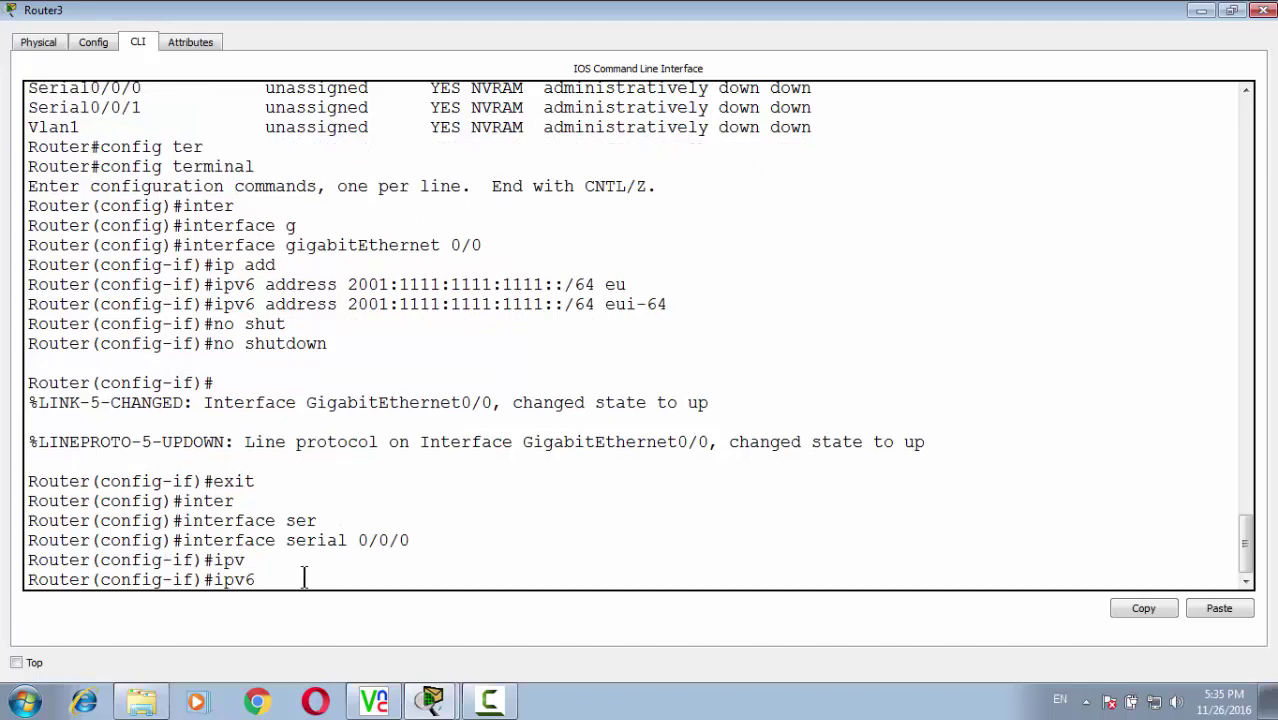
{"action": "type", "text": "add"}
{"action": "key", "text": "Tab"}
{"action": "type", "text": "2001"}
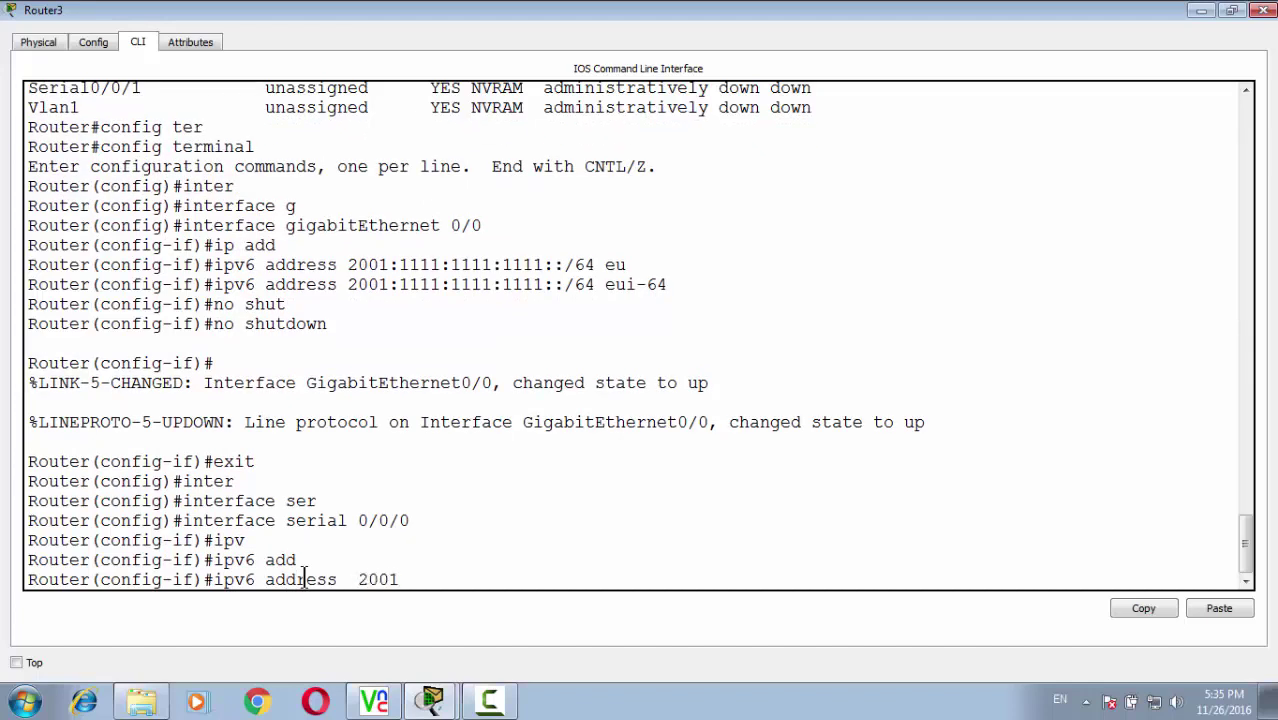
{"action": "type", "text": ":2222:2222:2222"}
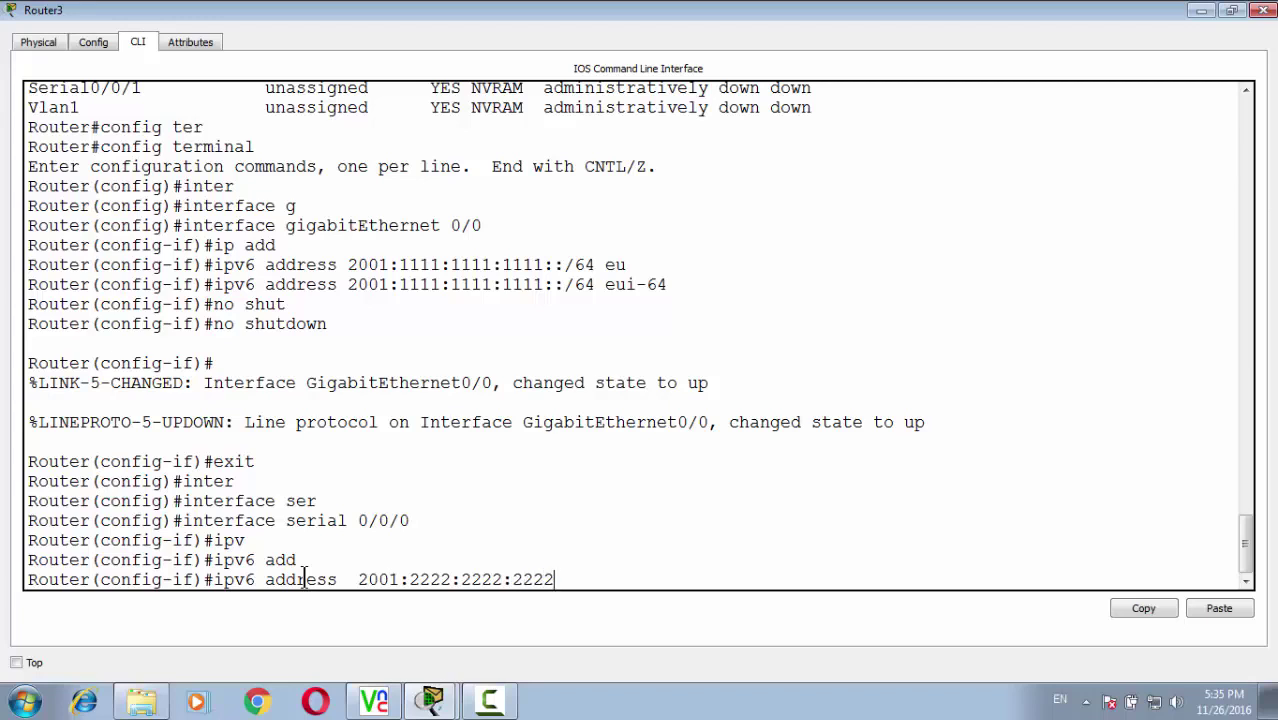
{"action": "type", "text": "::1/64"}
{"action": "left_click_drag", "start_coordinate": [587, 580], "coordinate": [577, 580]}
{"action": "left_click", "coordinate": [577, 580]}
{"action": "key", "text": "Return"}
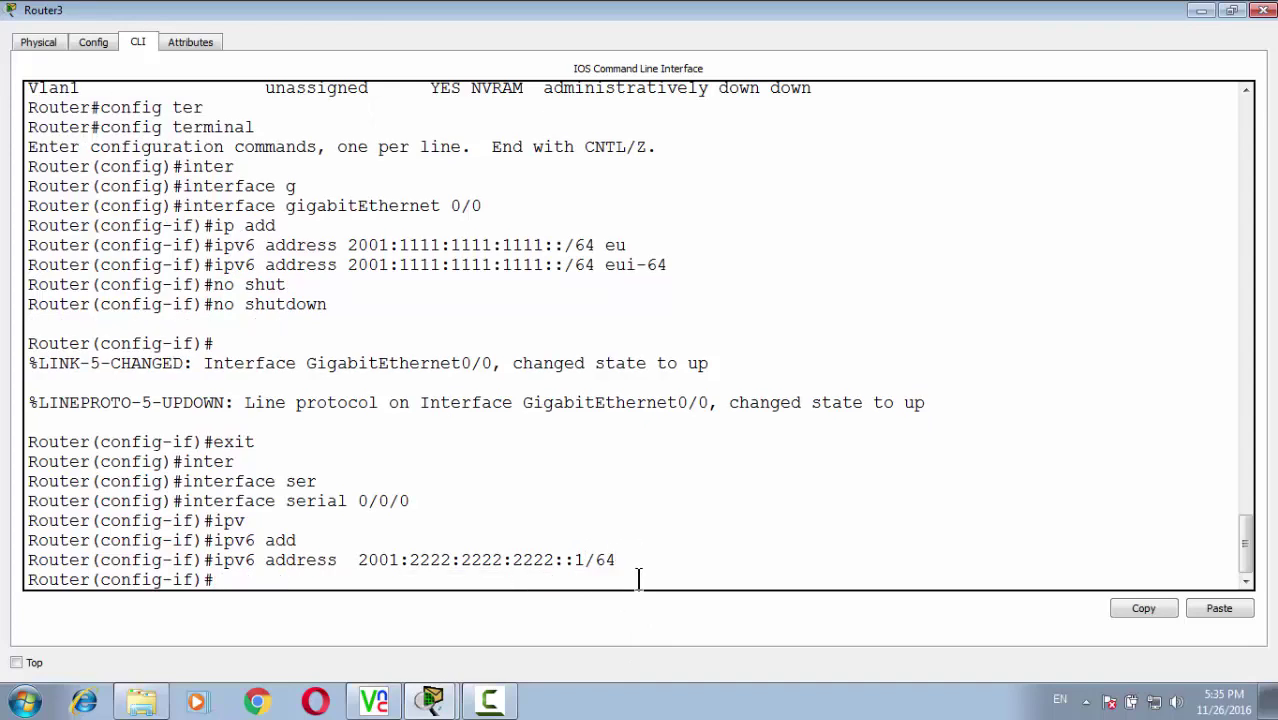
Step: In the topology, correct the Router3–Router4 link's network label to 2001:2222:2222:2222::/64 and move it slightly higher over the link
{"action": "left_click", "coordinate": [1201, 10]}
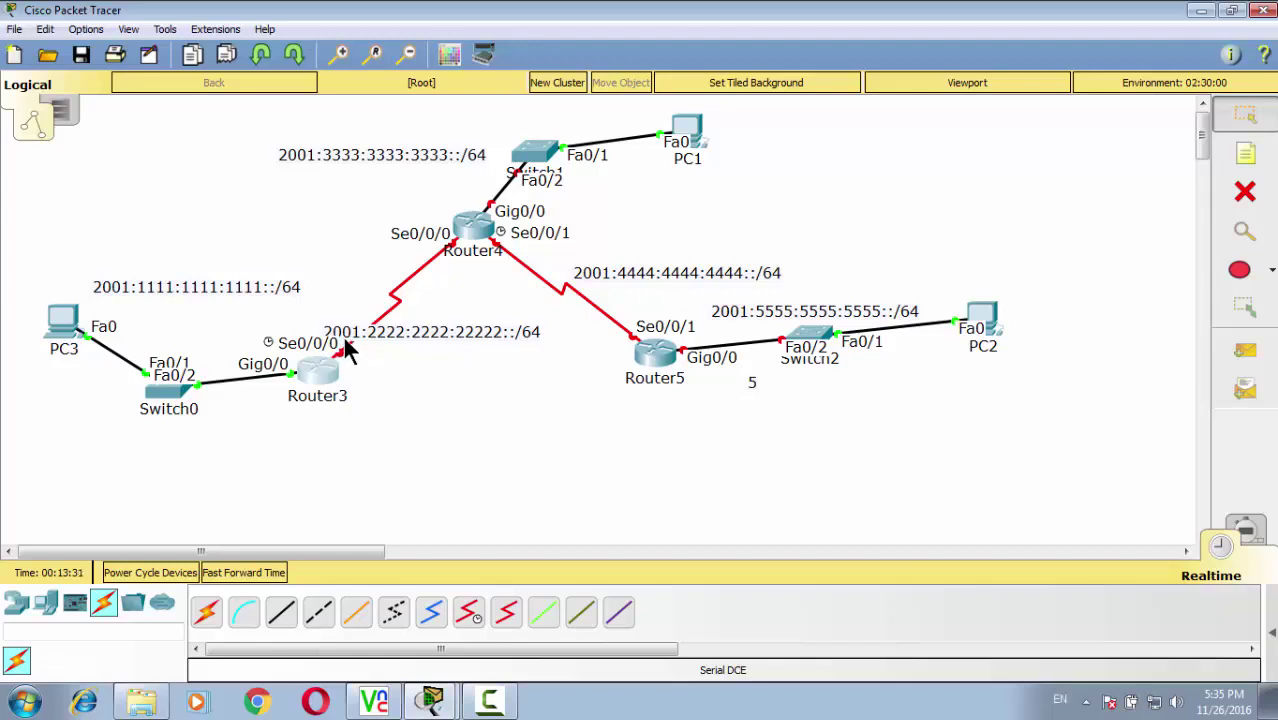
{"action": "double_click", "coordinate": [474, 331]}
{"action": "left_click", "coordinate": [426, 332]}
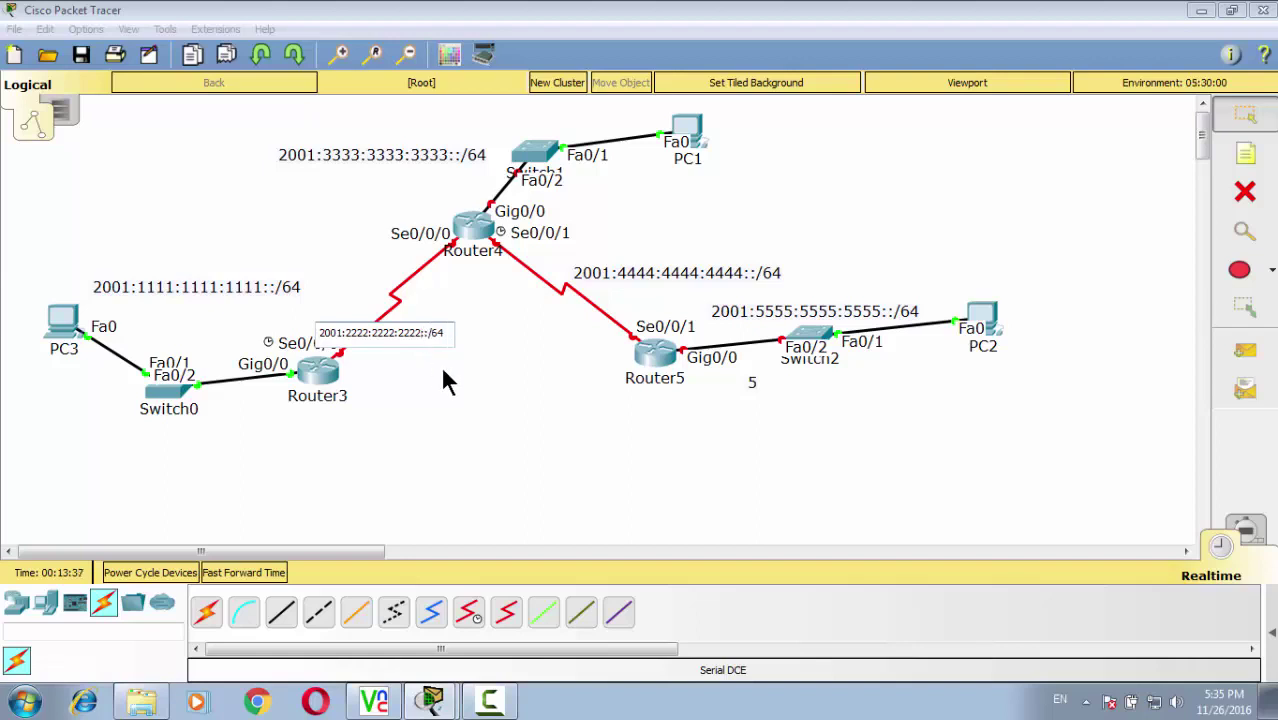
{"action": "left_click", "coordinate": [445, 380]}
{"action": "left_click_drag", "start_coordinate": [416, 329], "coordinate": [402, 304]}
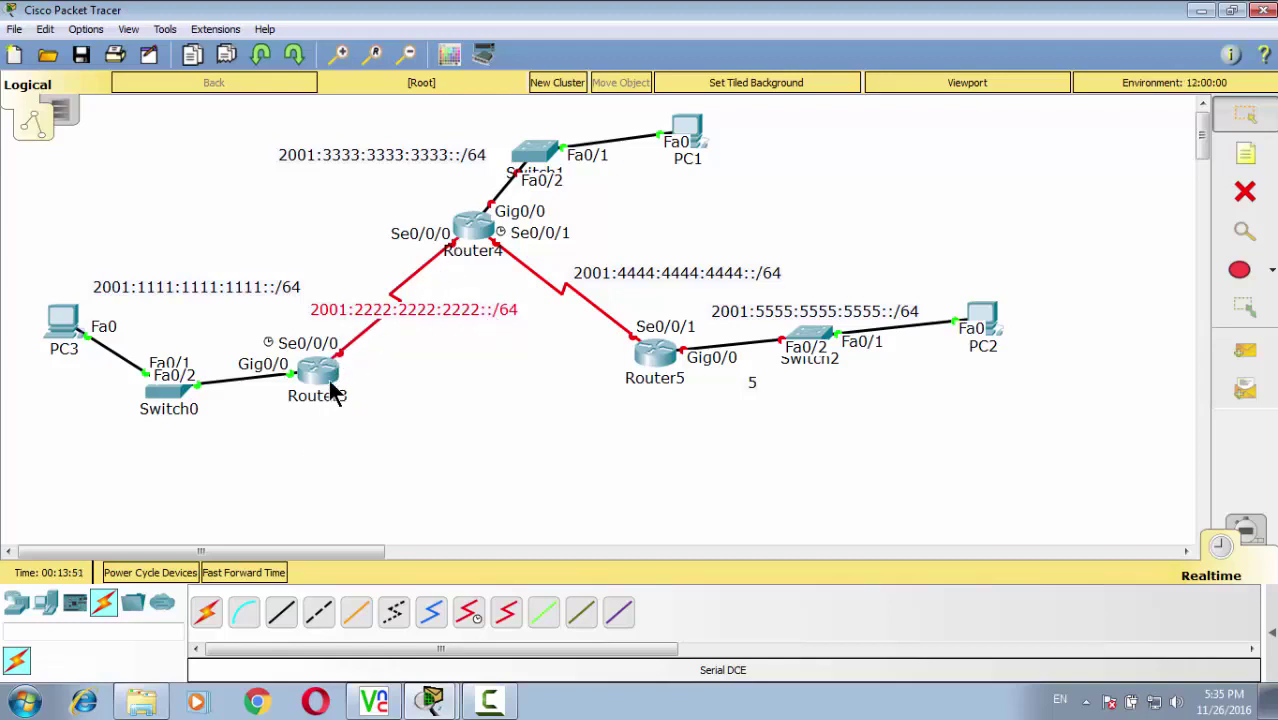
Step: Go back to Router3's command line and set the serial interface's clocking with clock rate 64000
{"action": "left_click", "coordinate": [472, 228]}
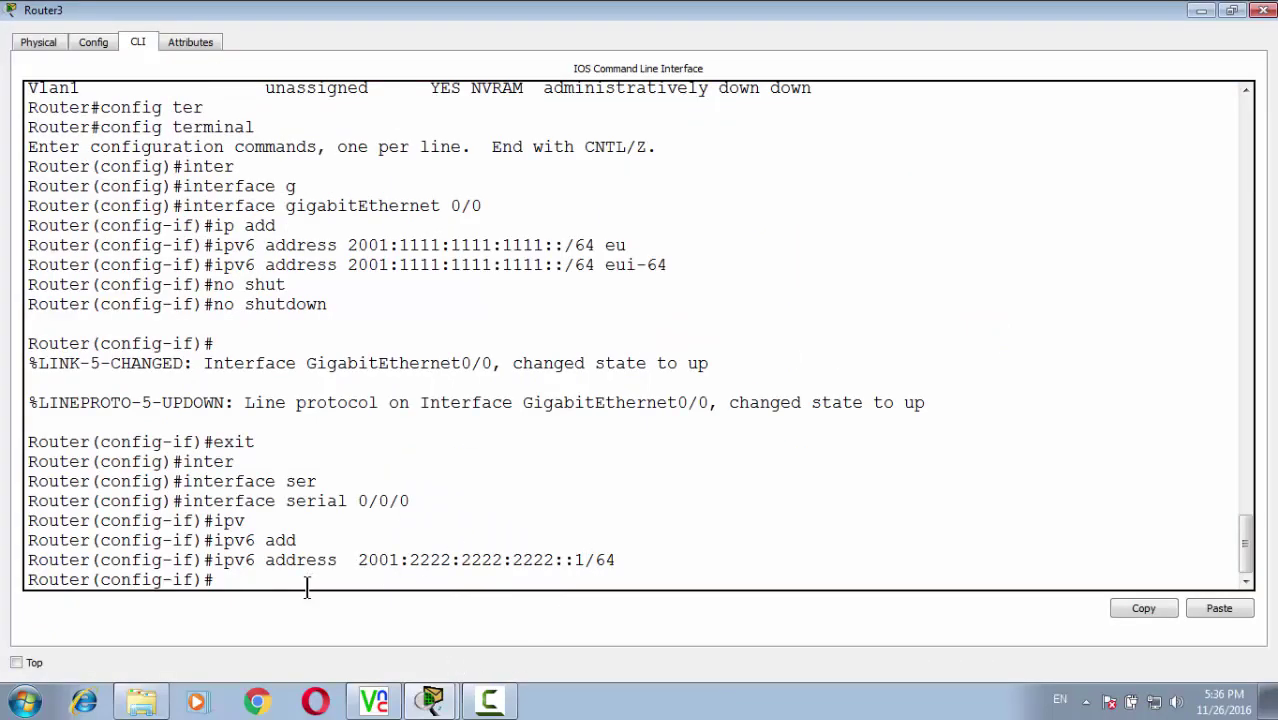
{"action": "type", "text": "clo"}
{"action": "key", "text": "Tab"}
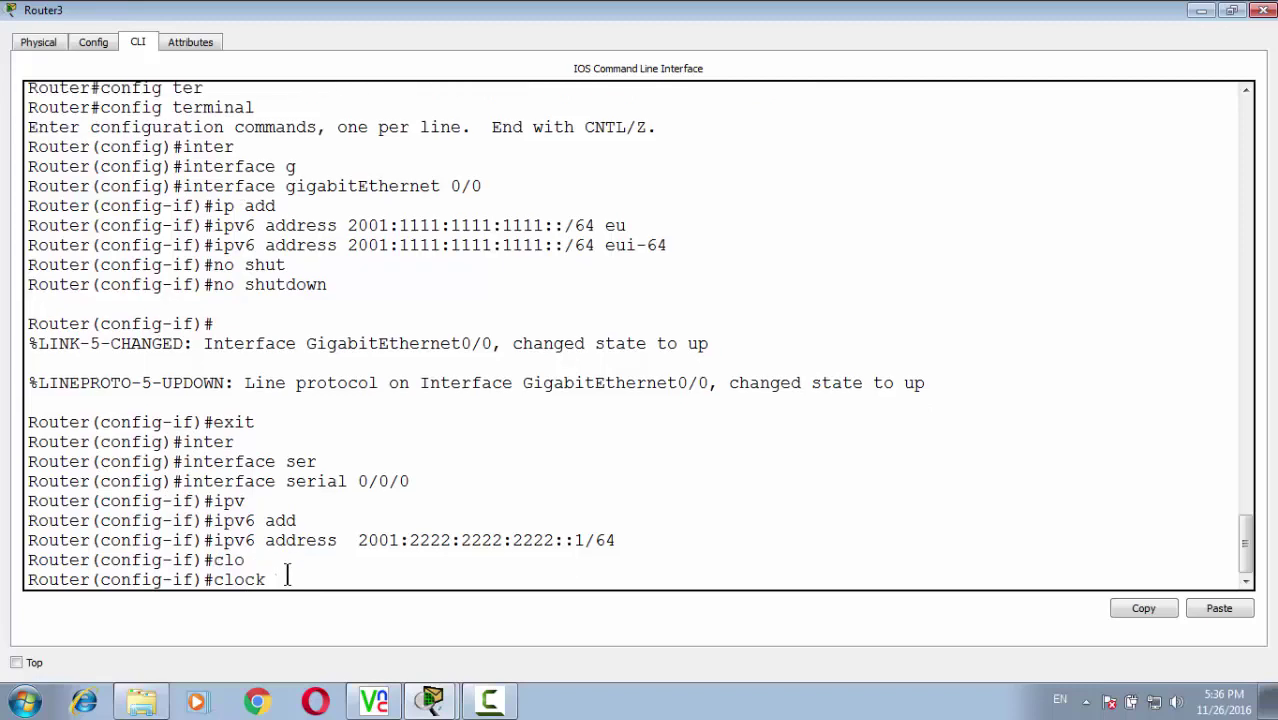
{"action": "type", "text": "ra"}
{"action": "key", "text": "Tab"}
{"action": "type", "text": "64"}
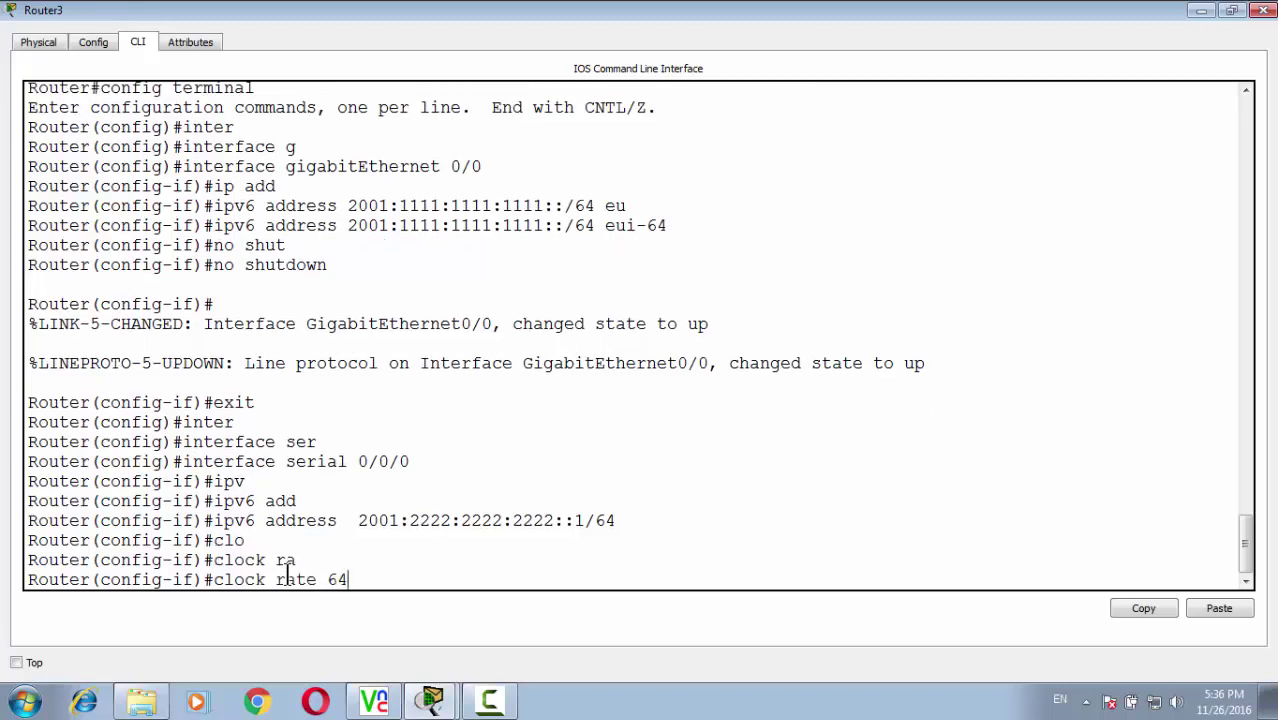
{"action": "type", "text": "000"}
{"action": "key", "text": "Return"}
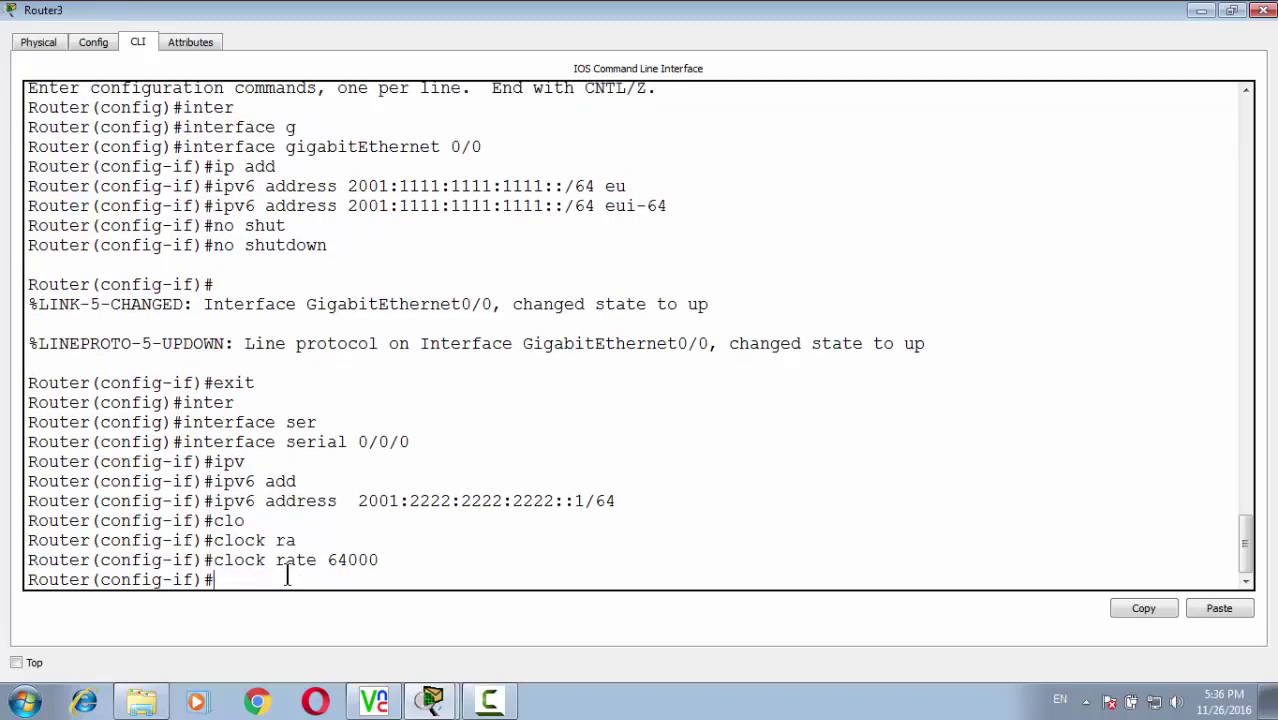
Step: Enable the Serial0/0/0 interface with no shutdown
{"action": "type", "text": "no shut"}
{"action": "key", "text": "Tab"}
{"action": "key", "text": "Return"}
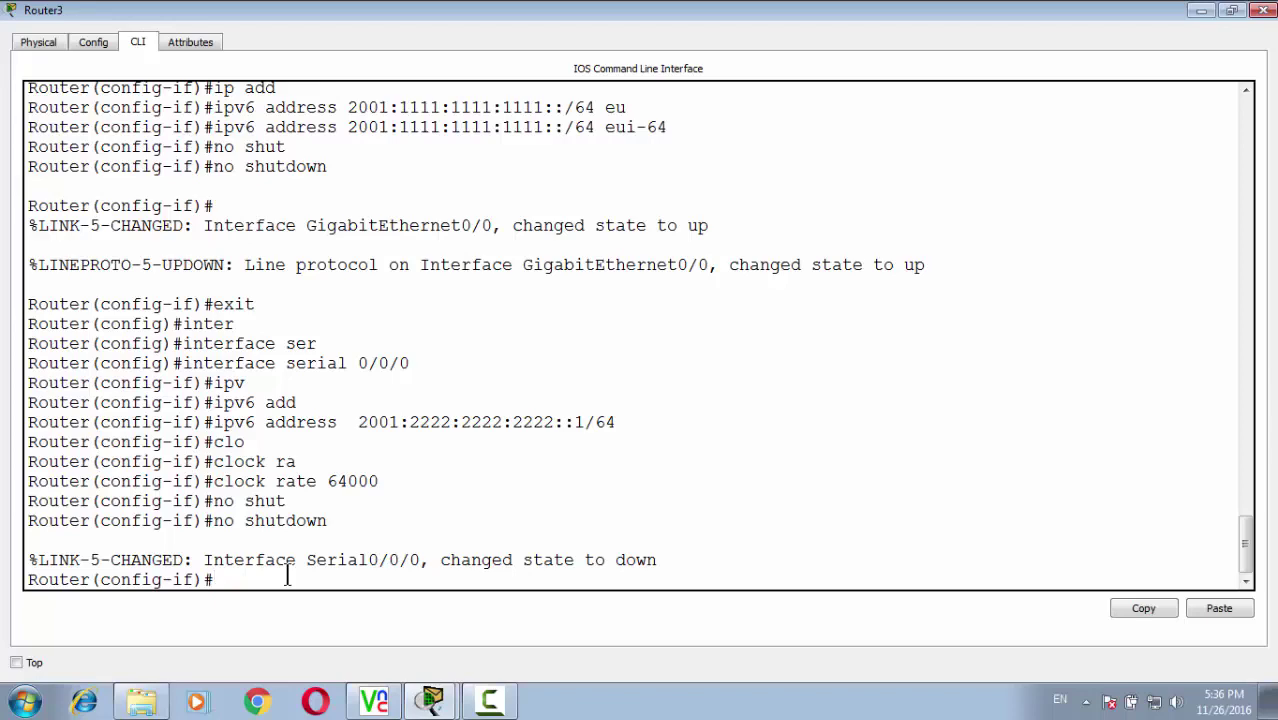
Step: Leave configuration mode and save Router3's configuration with wr
{"action": "key", "text": "ctrl+z"}
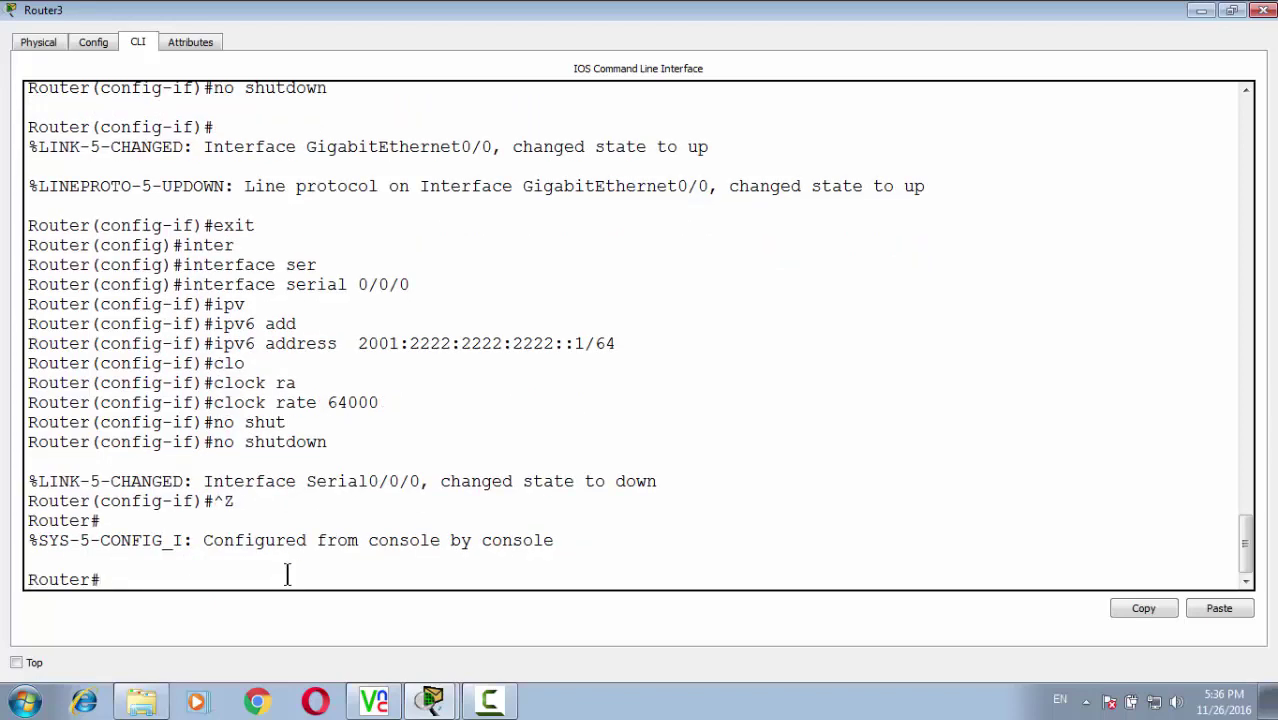
{"action": "type", "text": "wr"}
{"action": "key", "text": "Return"}
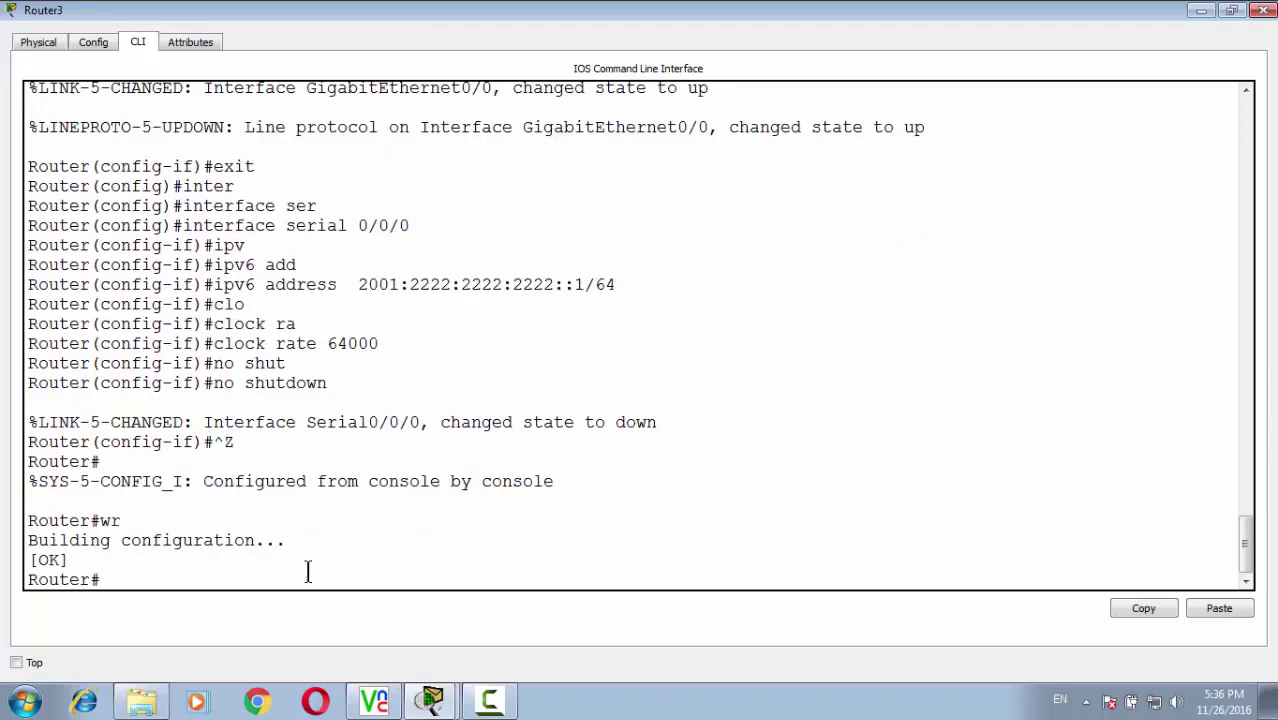
Step: Copy Router3's command-line session text from the ^Z line back up to the first Router>en line
{"action": "left_click_drag", "start_coordinate": [172, 580], "coordinate": [6, 500]}
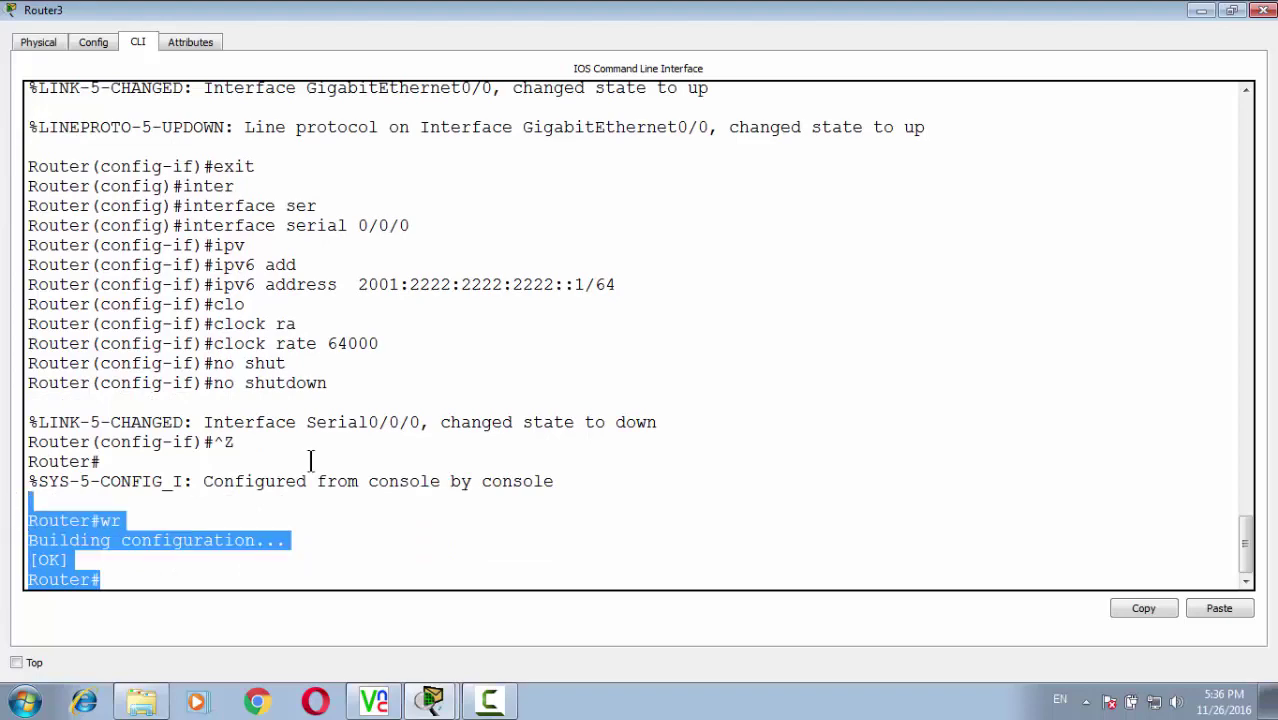
{"action": "left_click", "coordinate": [166, 530]}
{"action": "left_click_drag", "start_coordinate": [250, 441], "coordinate": [17, 233]}
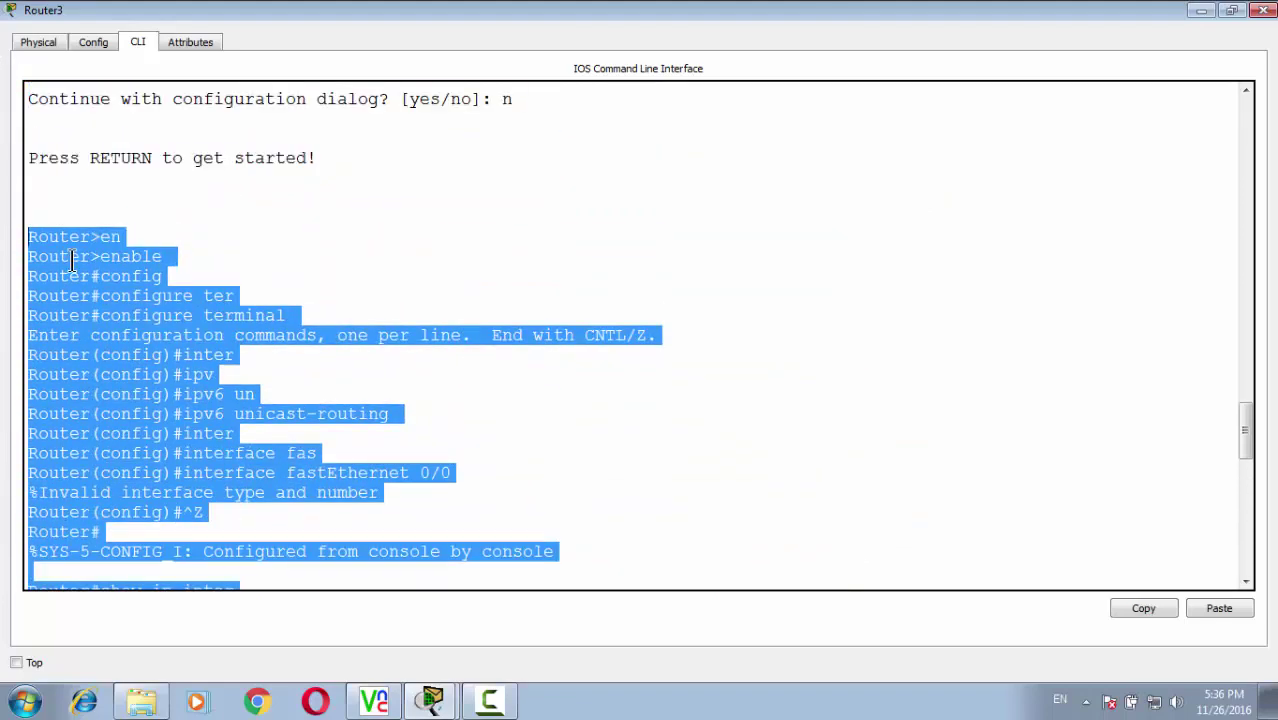
Step: Switch to Word 2013 and create a blank document
{"action": "left_click", "coordinate": [23, 700]}
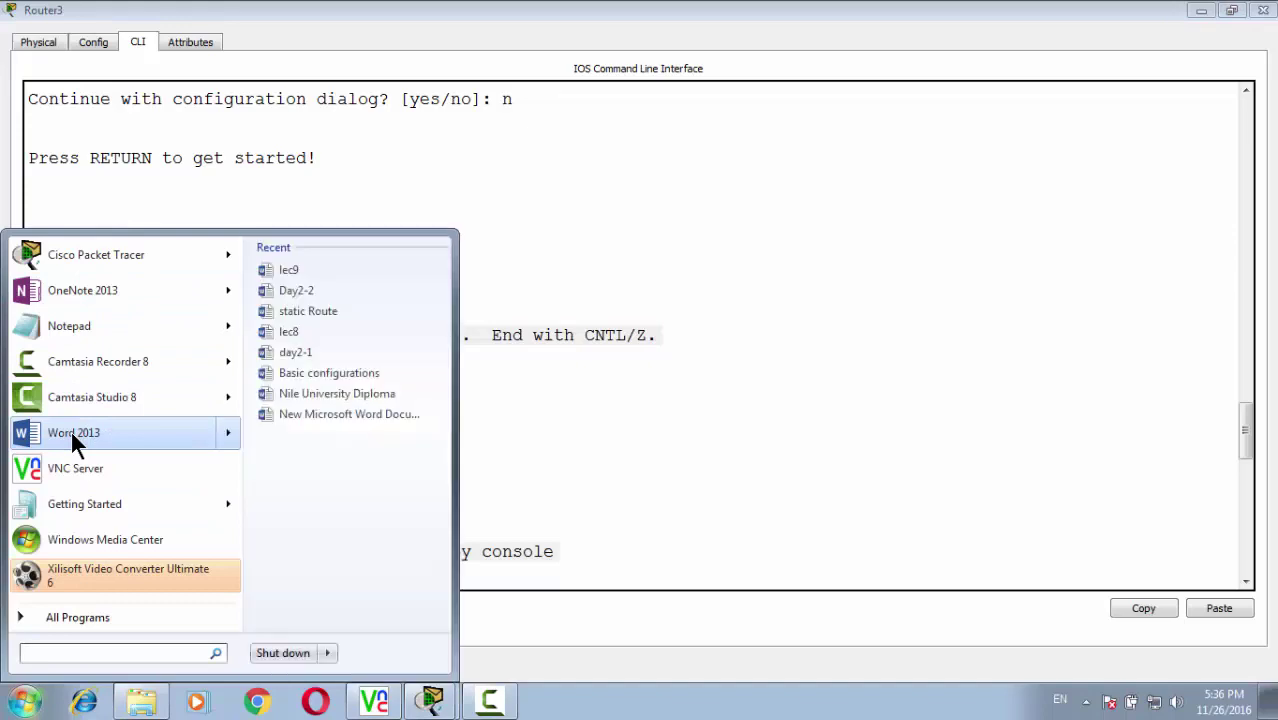
{"action": "left_click", "coordinate": [72, 436]}
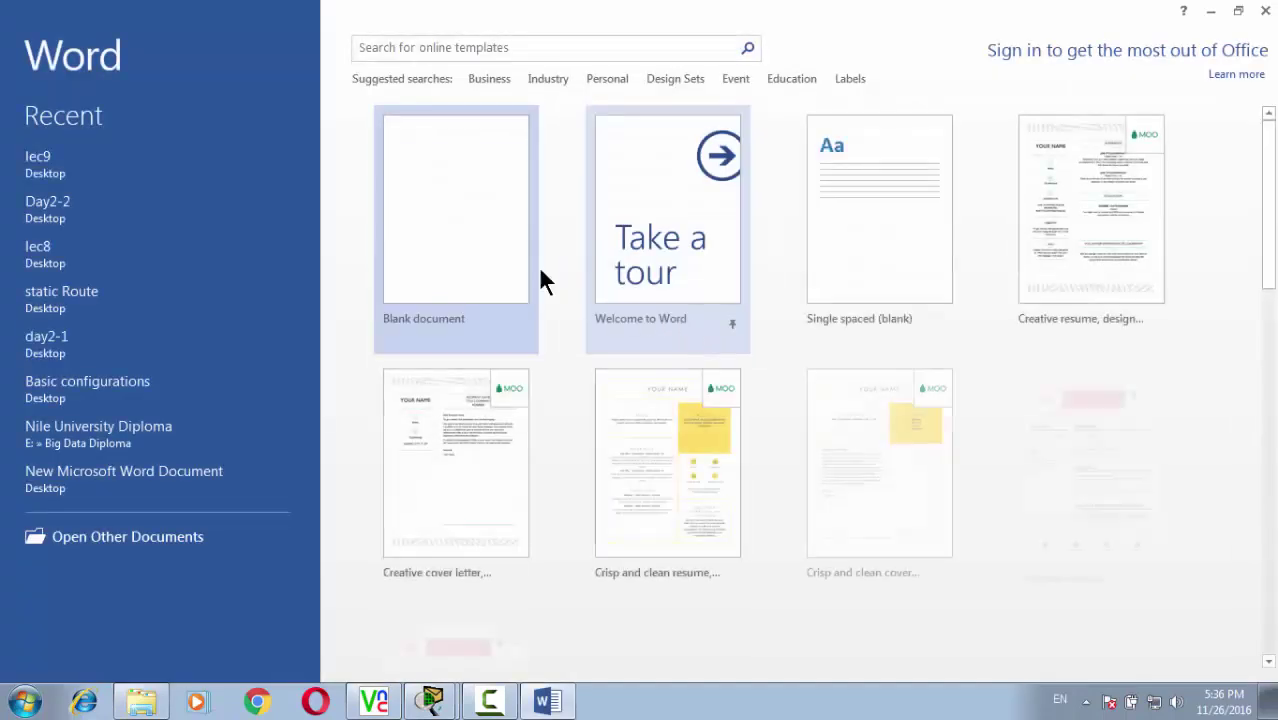
{"action": "left_click", "coordinate": [484, 220]}
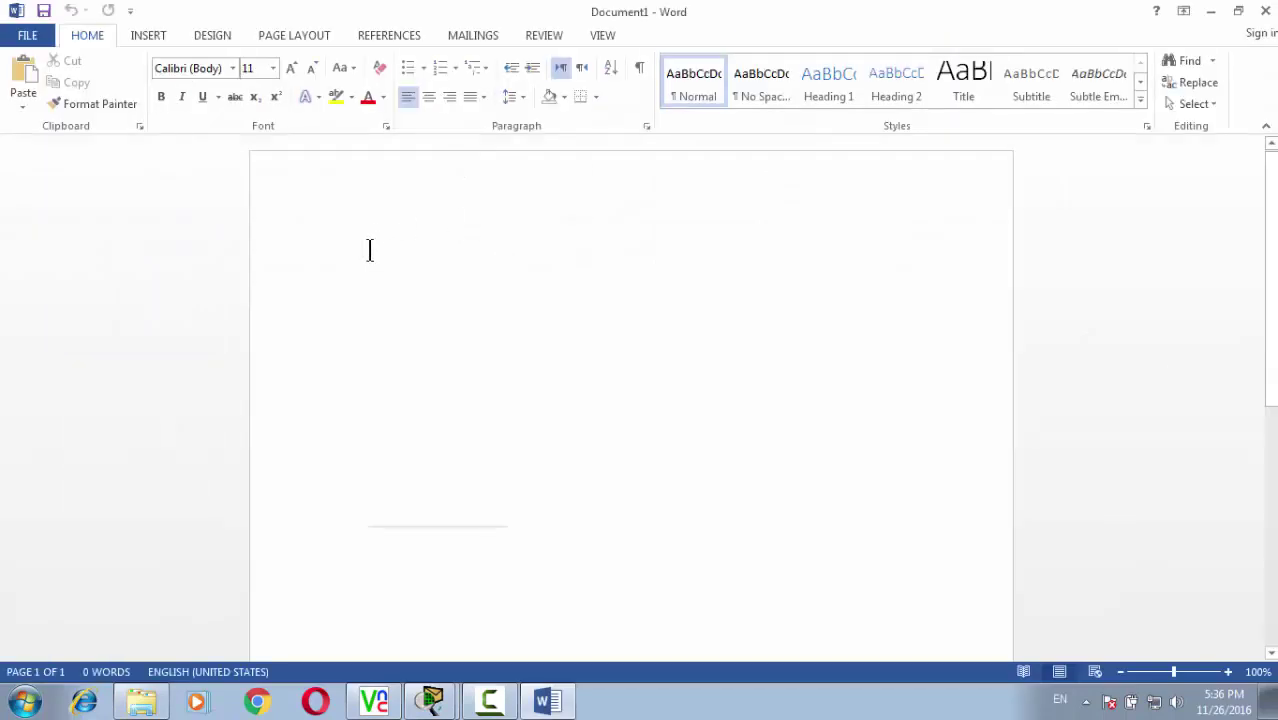
Step: Enter the title IPV6 at the start of the document and highlight it in yellow
{"action": "right_click", "coordinate": [368, 244]}
{"action": "left_click", "coordinate": [292, 224]}
{"action": "type", "text": "IPV"}
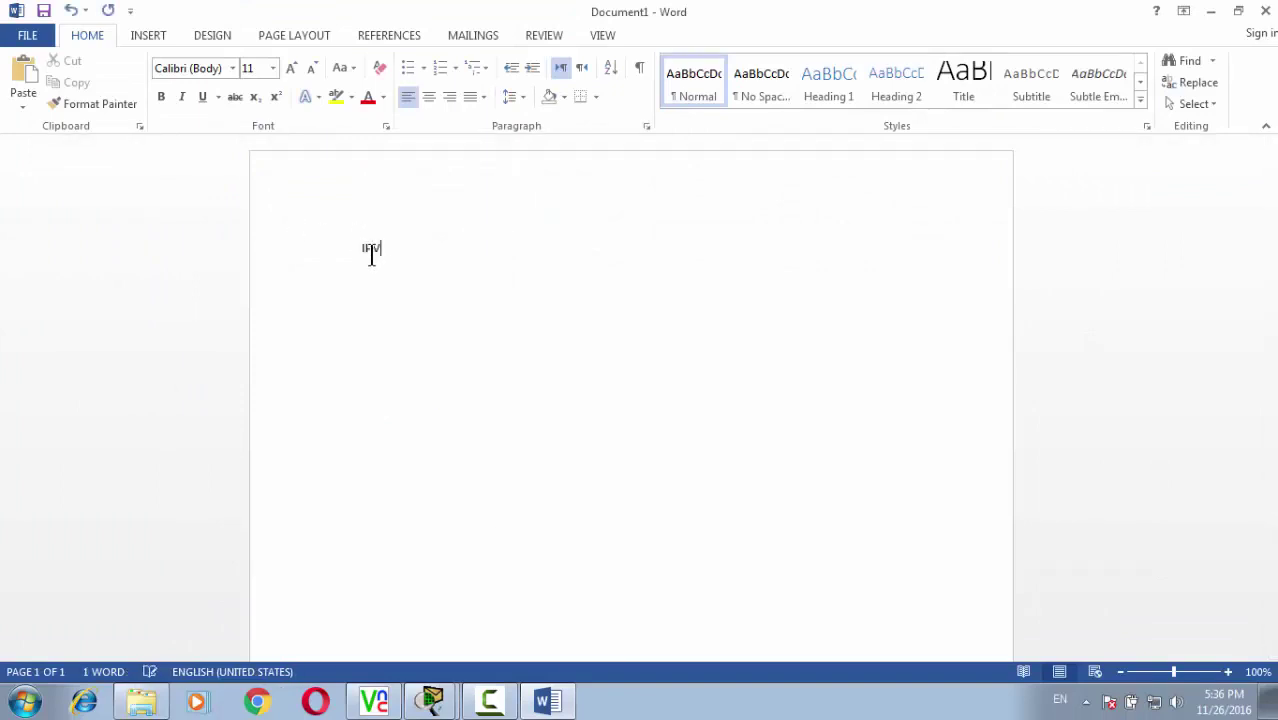
{"action": "type", "text": "6"}
{"action": "left_click", "coordinate": [322, 229]}
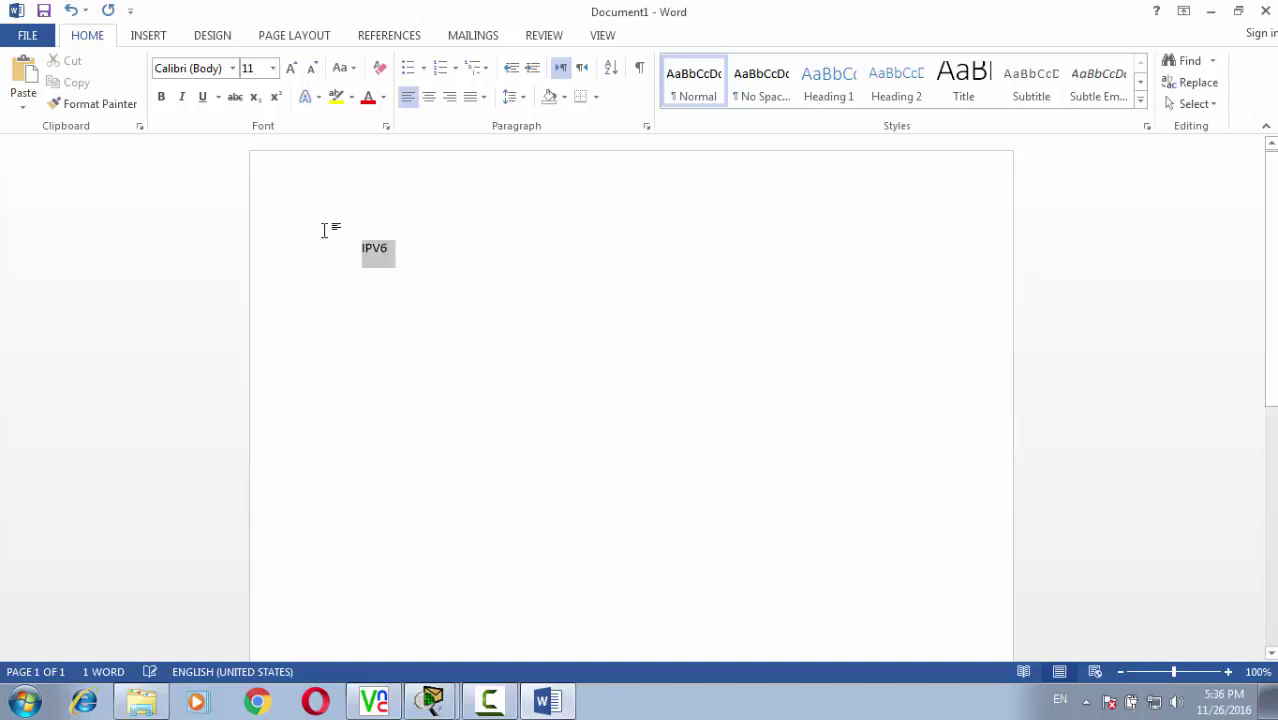
{"action": "left_click", "coordinate": [335, 97]}
Step: Enlarge the IPV6 title to font size 36
{"action": "left_click", "coordinate": [291, 68]}
{"action": "left_click", "coordinate": [291, 68]}
{"action": "left_click", "coordinate": [291, 68]}
{"action": "left_click", "coordinate": [291, 68]}
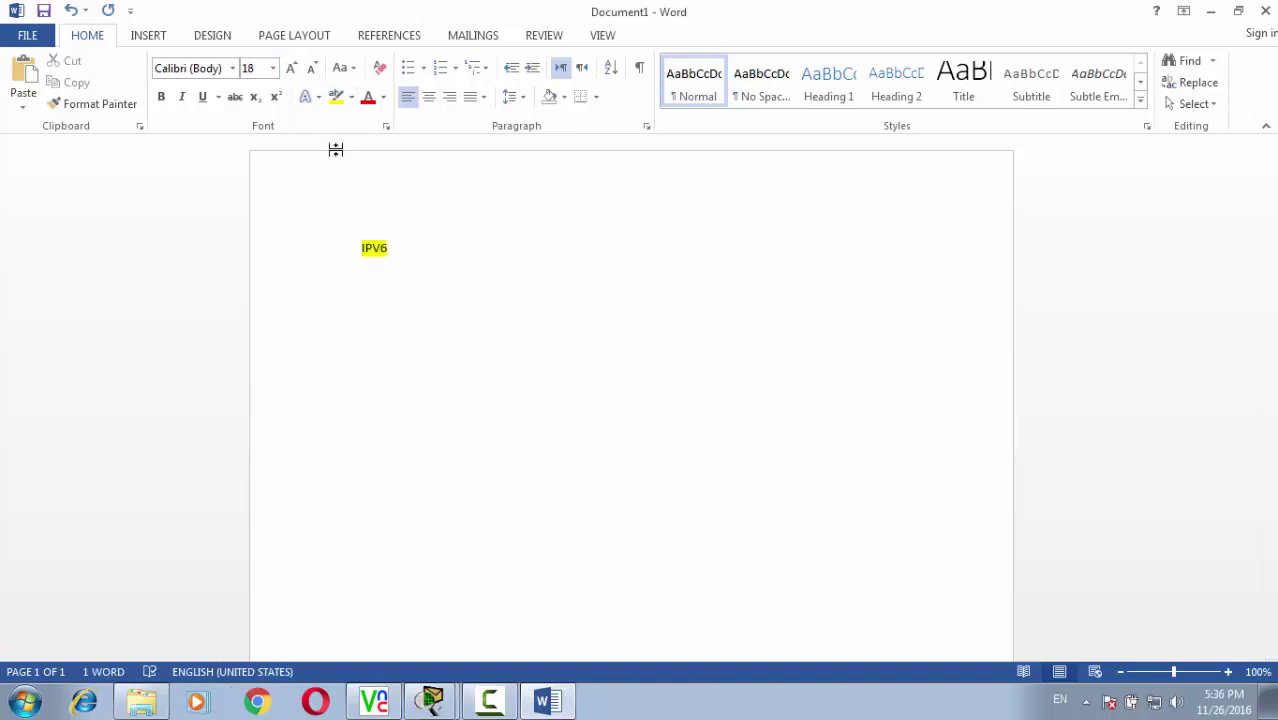
{"action": "double_click", "coordinate": [366, 249]}
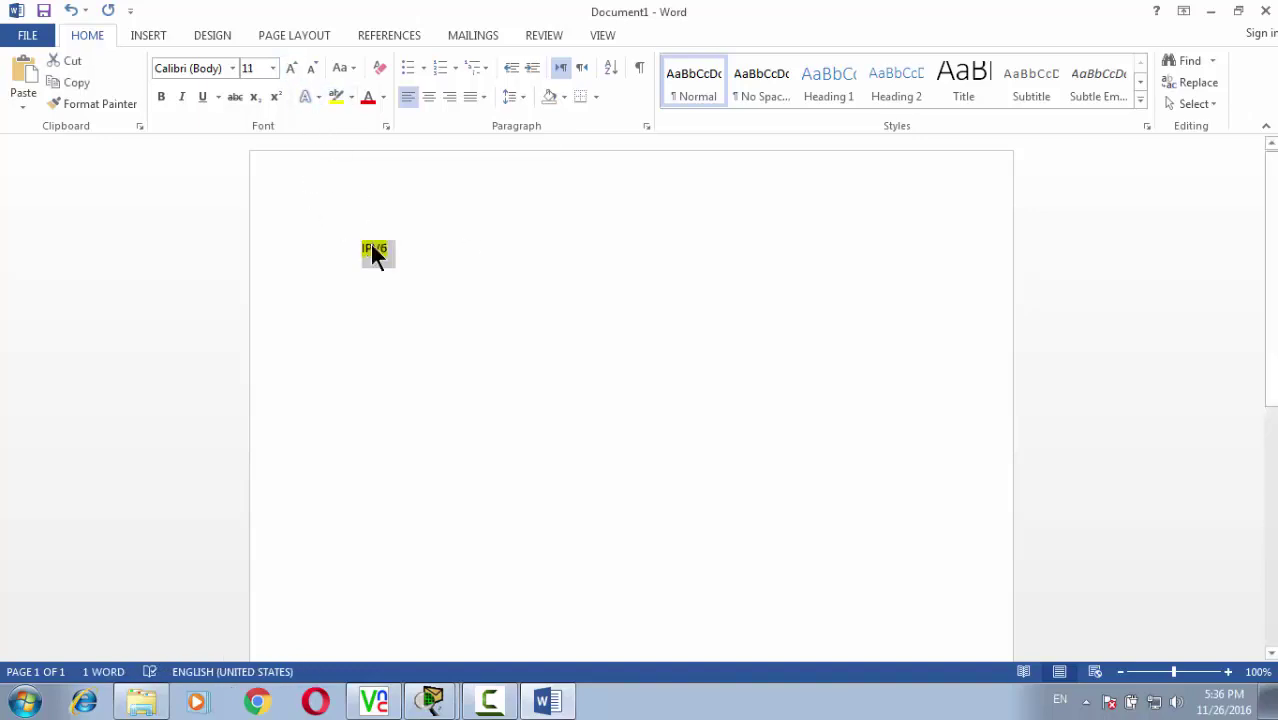
{"action": "left_click", "coordinate": [293, 72]}
{"action": "left_click", "coordinate": [293, 72]}
{"action": "double_click", "coordinate": [293, 72]}
{"action": "double_click", "coordinate": [293, 72]}
{"action": "double_click", "coordinate": [293, 72]}
{"action": "double_click", "coordinate": [293, 72]}
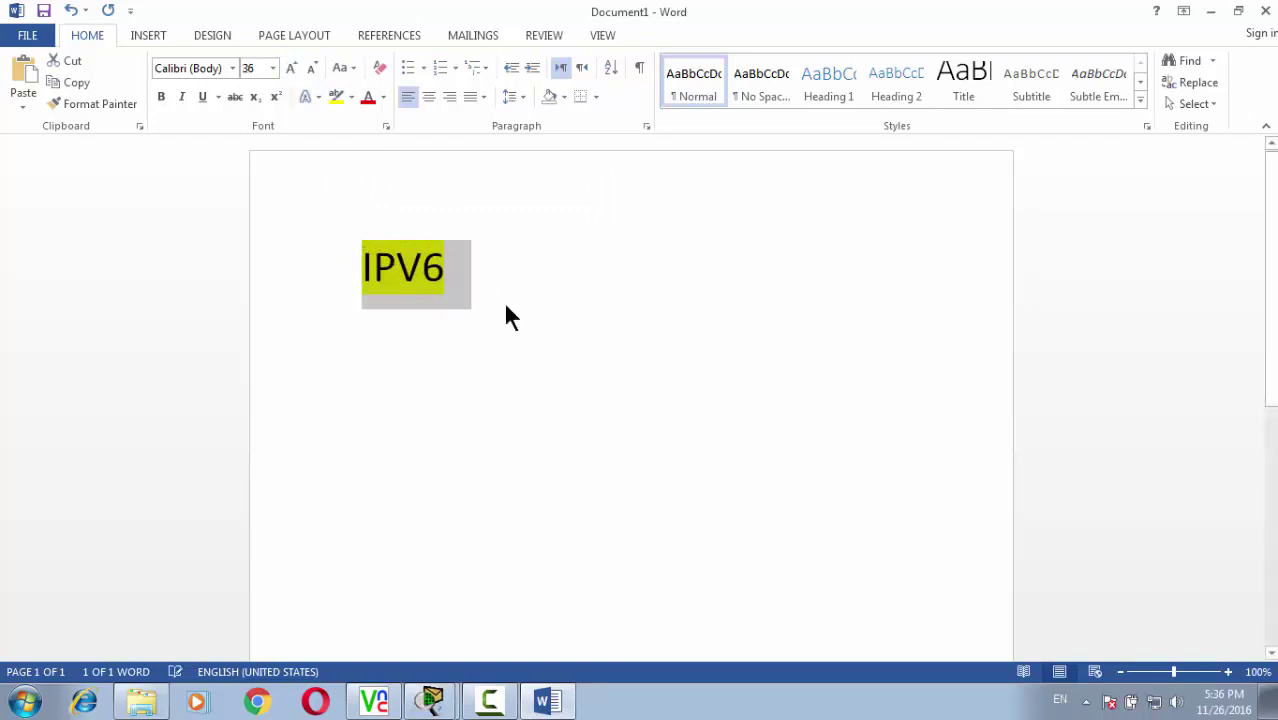
Step: Paste the copied Router3 session on a new line below the IPV6 title and look through it
{"action": "left_click", "coordinate": [475, 288]}
{"action": "key", "text": "Return"}
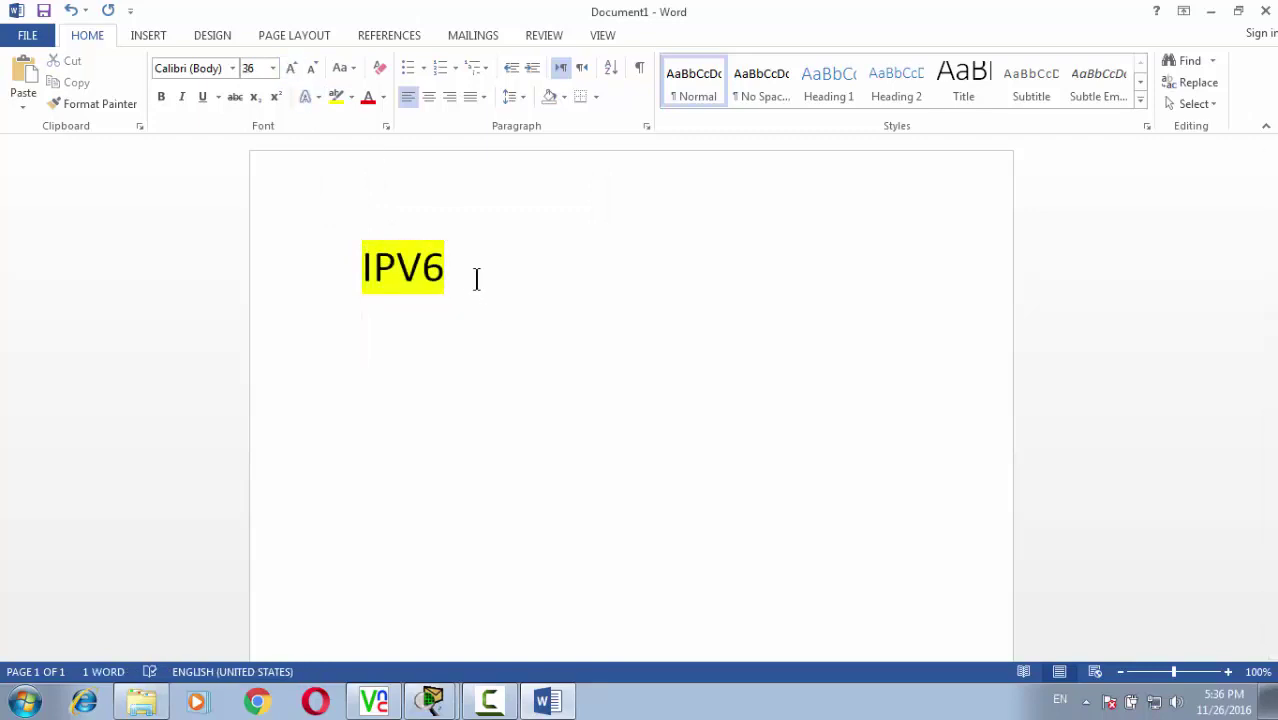
{"action": "key", "text": "ctrl+v"}
{"action": "scroll", "coordinate": [474, 280], "scroll_direction": "up", "scroll_amount": 10}
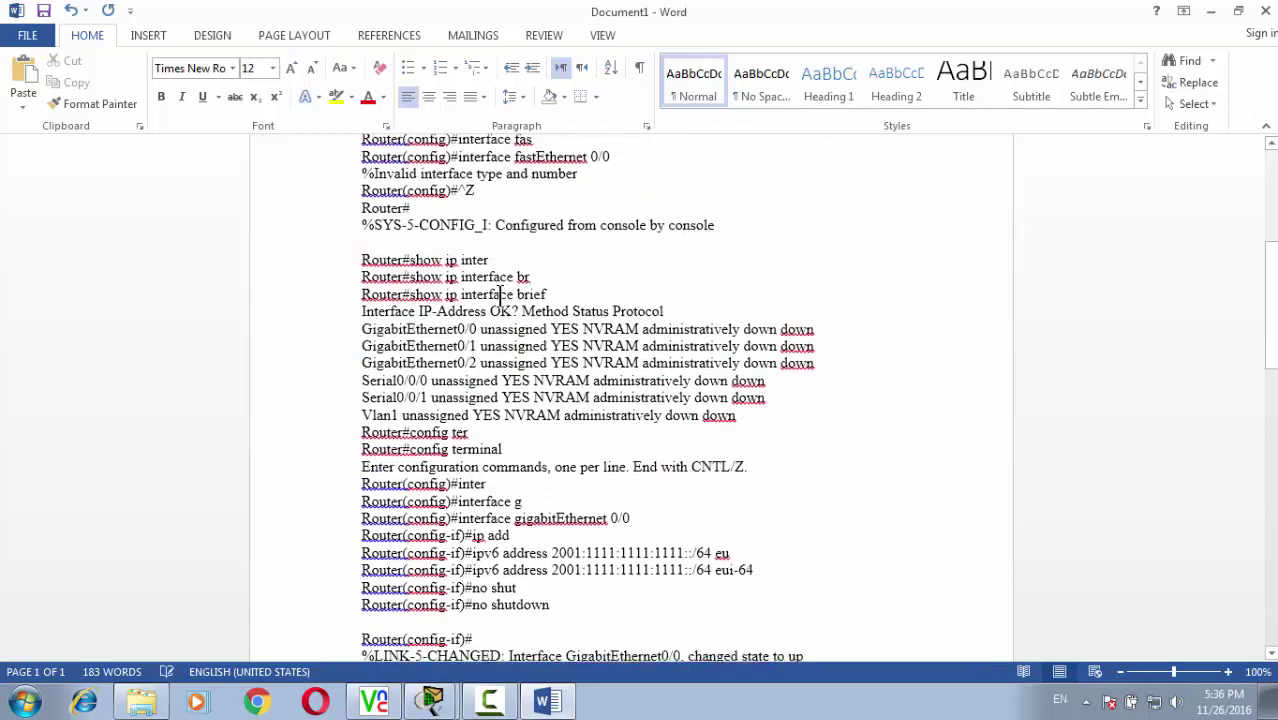
{"action": "scroll", "coordinate": [503, 293], "scroll_direction": "up", "scroll_amount": 2}
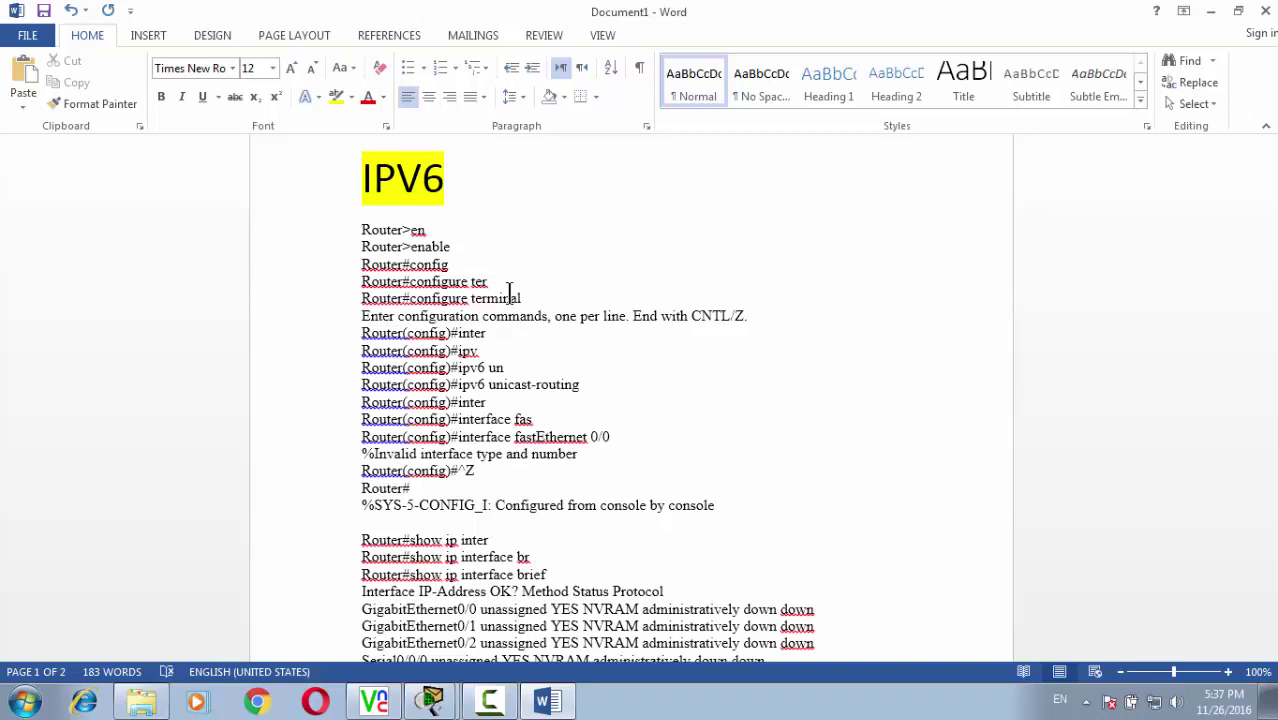
{"action": "scroll", "coordinate": [509, 292], "scroll_direction": "down", "scroll_amount": 2}
{"action": "scroll", "coordinate": [510, 293], "scroll_direction": "up", "scroll_amount": 4}
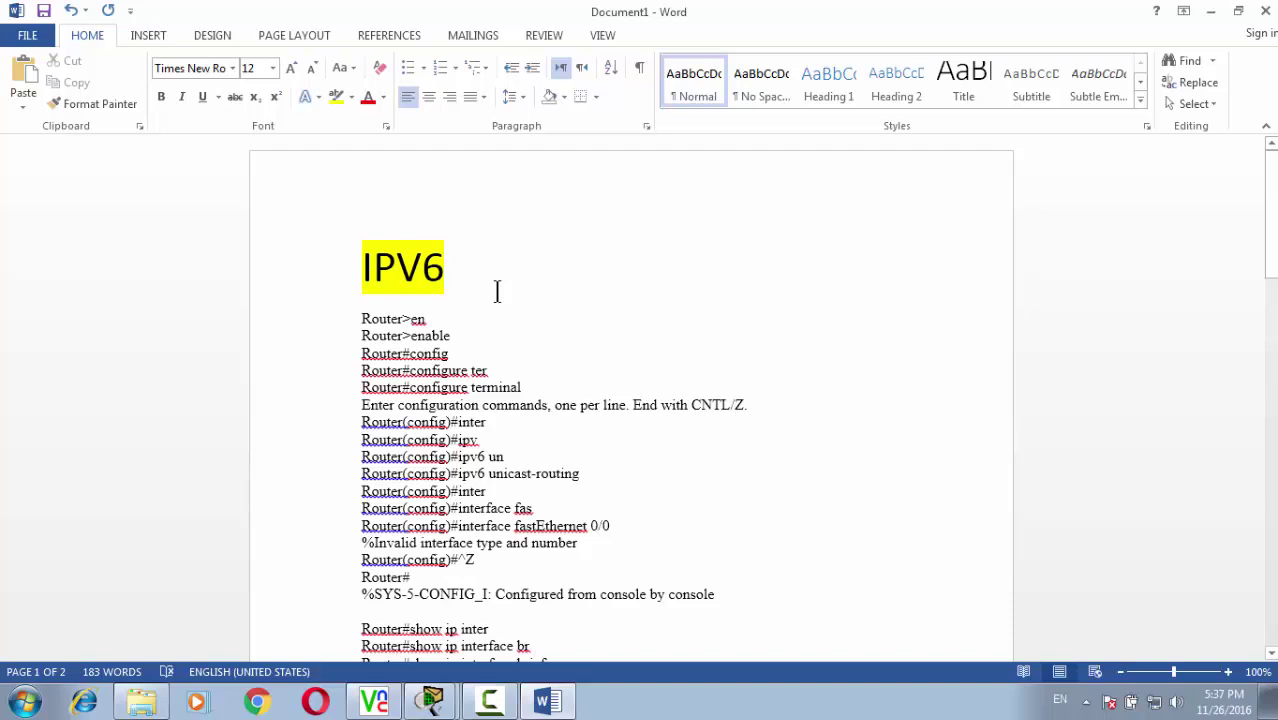
{"action": "left_click", "coordinate": [334, 95]}
{"action": "mouse_move", "coordinate": [455, 336]}
{"action": "left_mouse_down"}
{"action": "mouse_move", "coordinate": [342, 338]}
{"action": "mouse_move", "coordinate": [434, 357]}
{"action": "mouse_move", "coordinate": [450, 339]}
{"action": "left_mouse_up"}
{"action": "key", "text": "ctrl+z"}
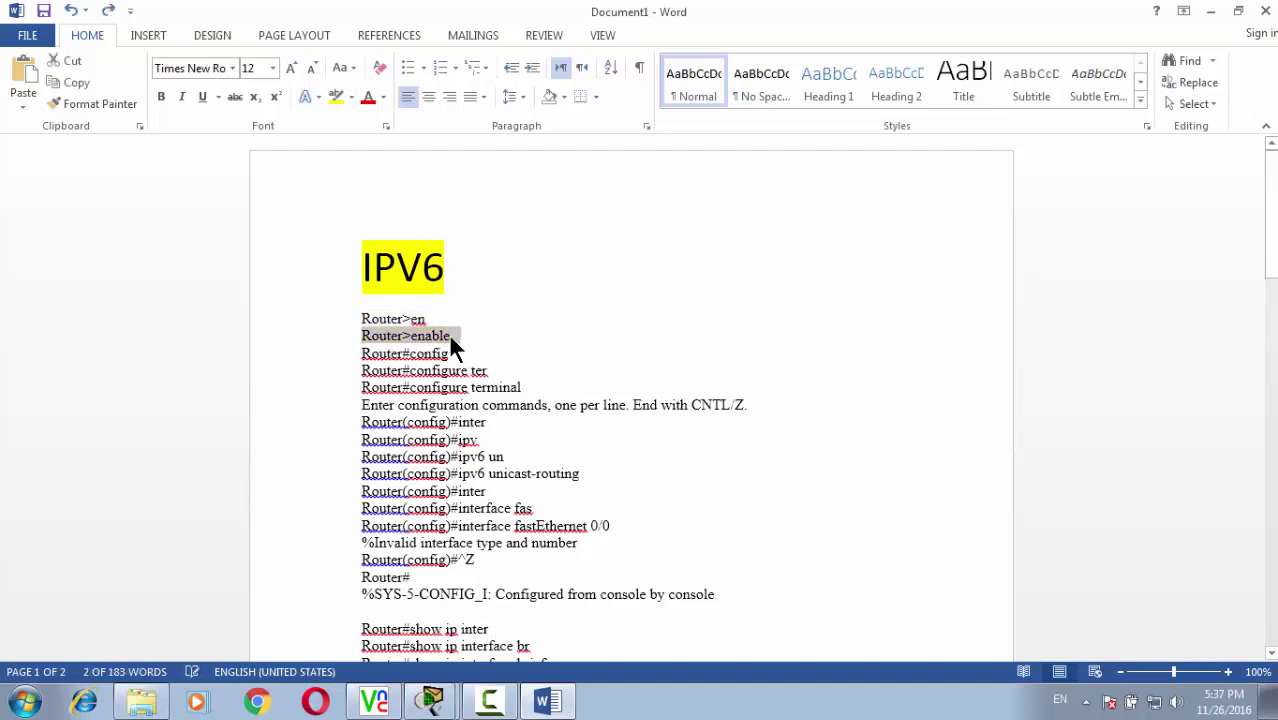
Step: Enlarge all the pasted router session text below the title to font size 18
{"action": "left_click", "coordinate": [354, 322]}
{"action": "left_click_drag", "start_coordinate": [357, 316], "coordinate": [590, 672]}
{"action": "scroll", "coordinate": [291, 74], "scroll_direction": "up", "scroll_amount": 10}
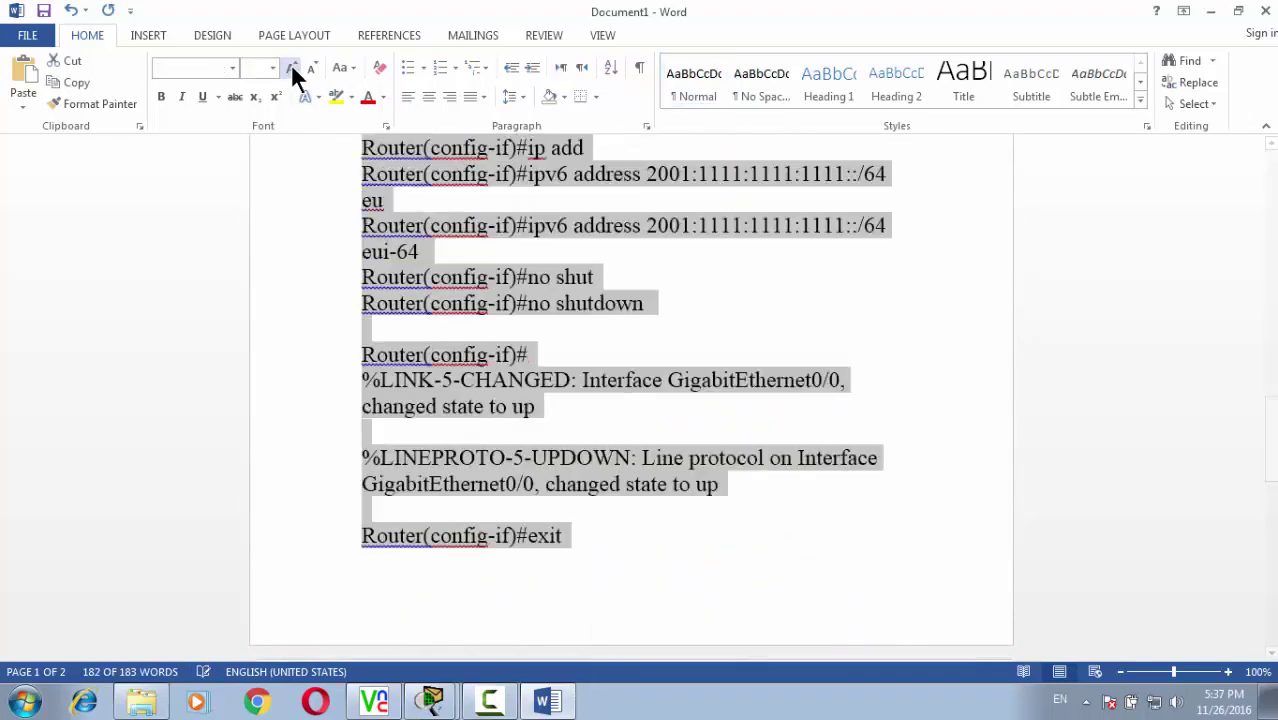
{"action": "scroll", "coordinate": [628, 322], "scroll_direction": "up", "scroll_amount": 3}
{"action": "scroll", "coordinate": [628, 314], "scroll_direction": "up", "scroll_amount": 15}
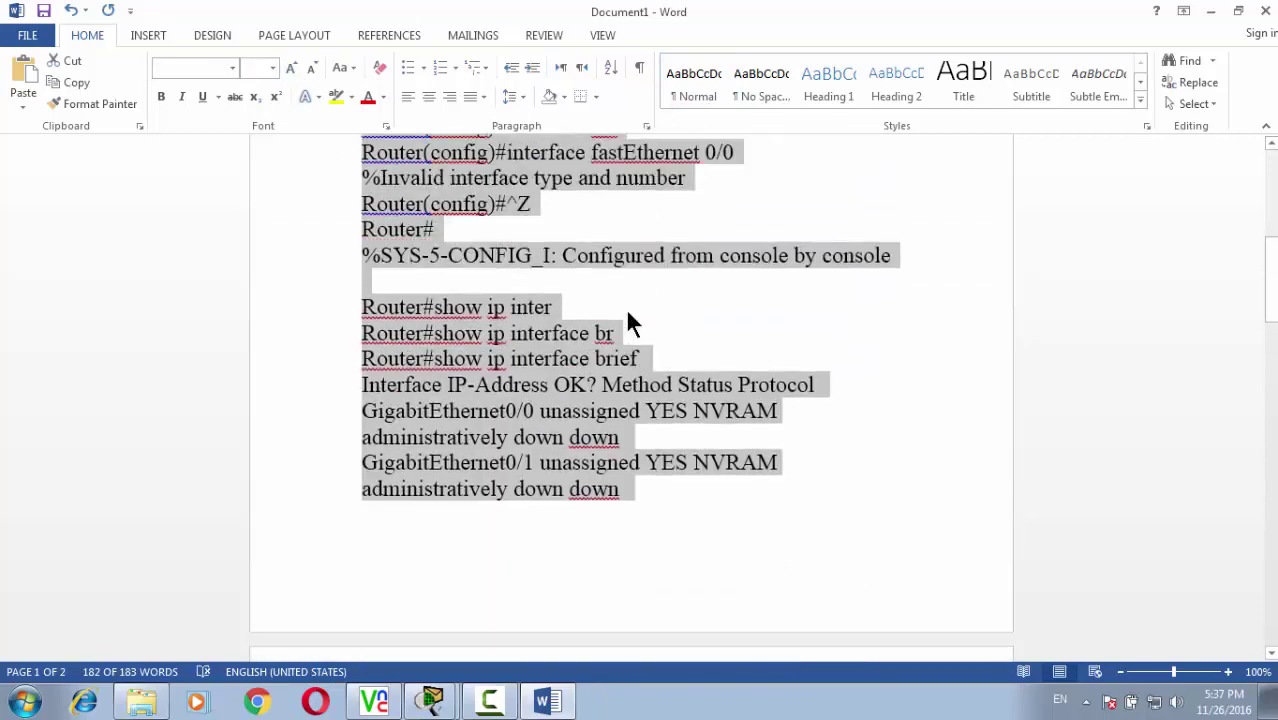
Step: Highlight the Router>enable and Router#configure terminal lines in yellow
{"action": "left_click", "coordinate": [444, 348]}
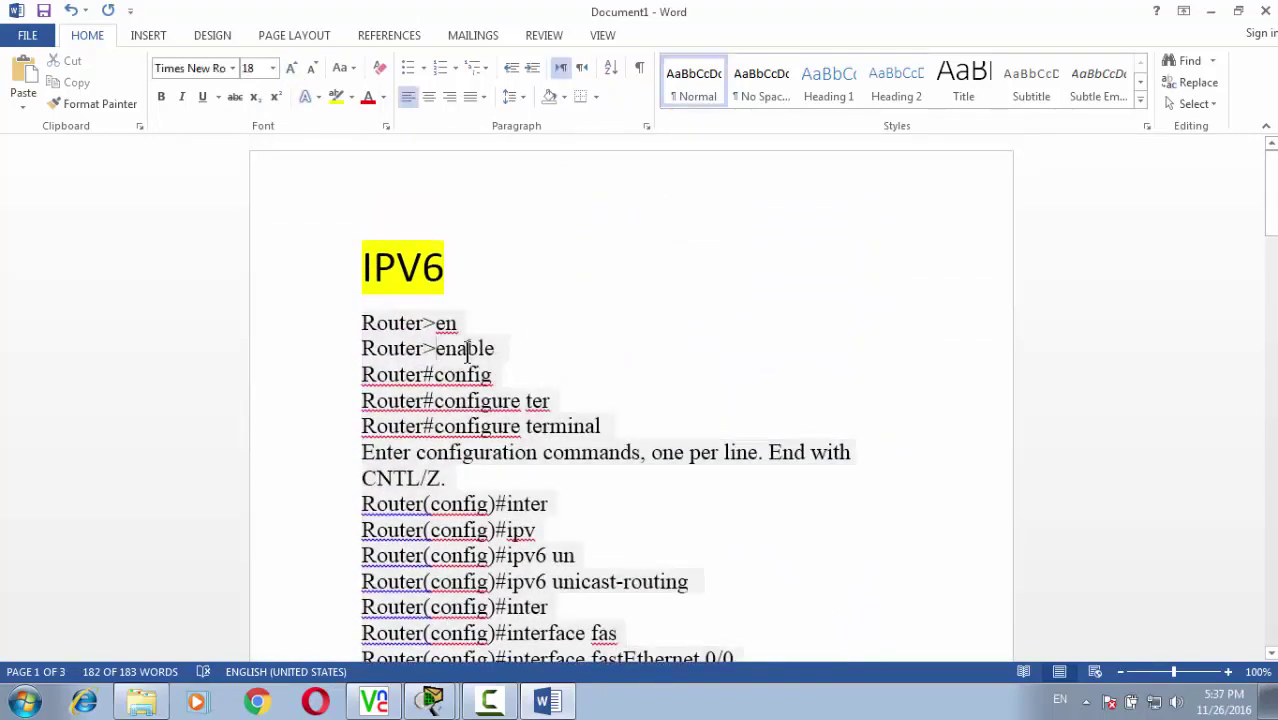
{"action": "left_click_drag", "start_coordinate": [508, 348], "coordinate": [365, 348]}
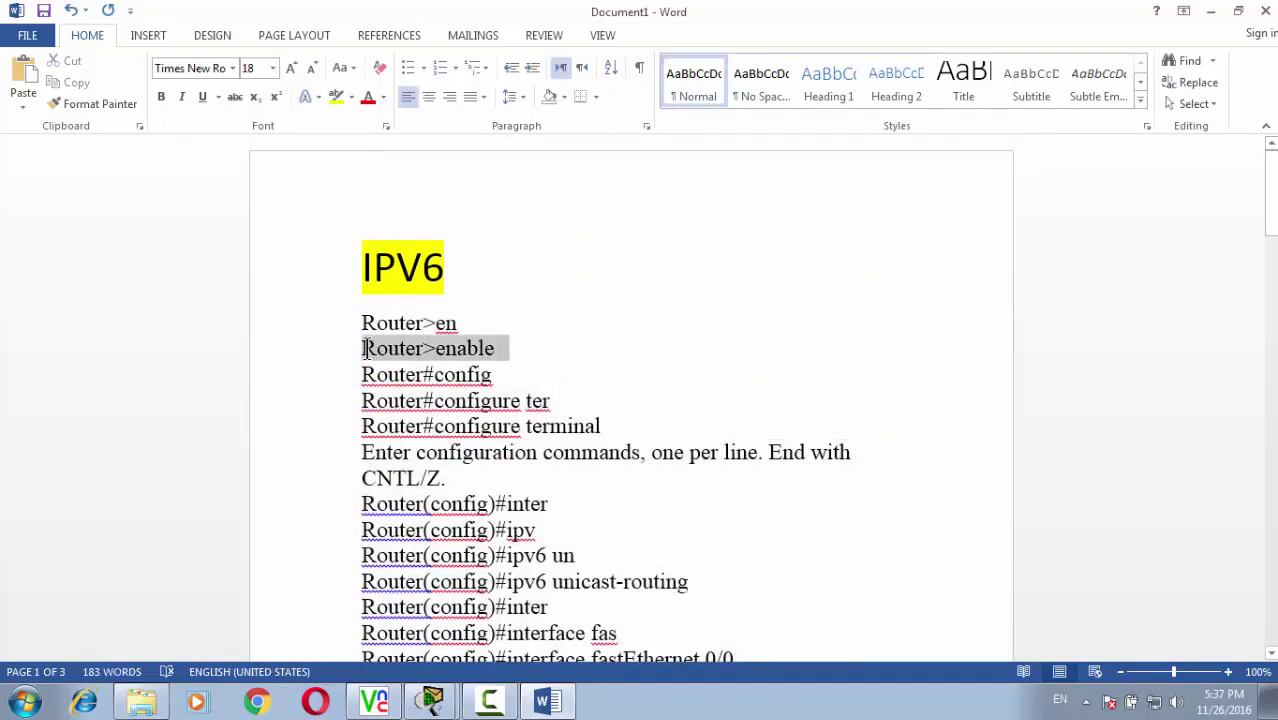
{"action": "left_click", "coordinate": [337, 97]}
{"action": "scroll", "coordinate": [570, 250], "scroll_direction": "down", "scroll_amount": 3}
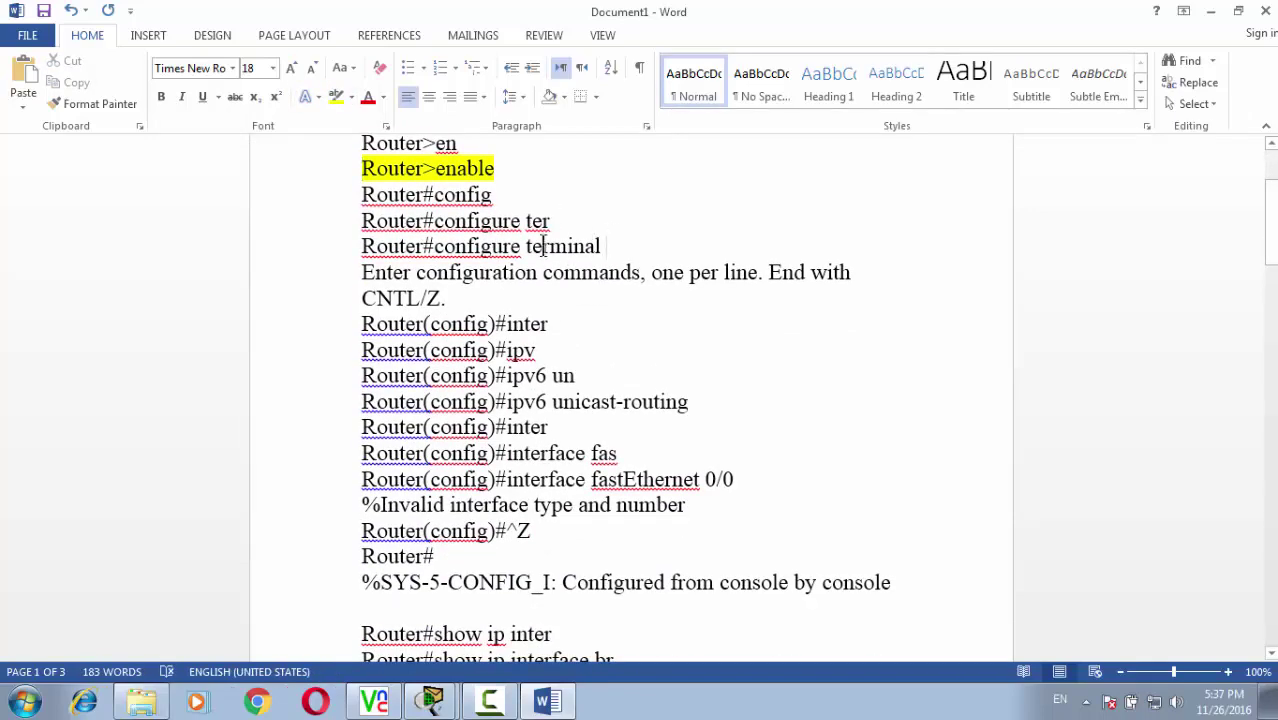
{"action": "left_click_drag", "start_coordinate": [543, 246], "coordinate": [343, 240]}
{"action": "left_click", "coordinate": [337, 97]}
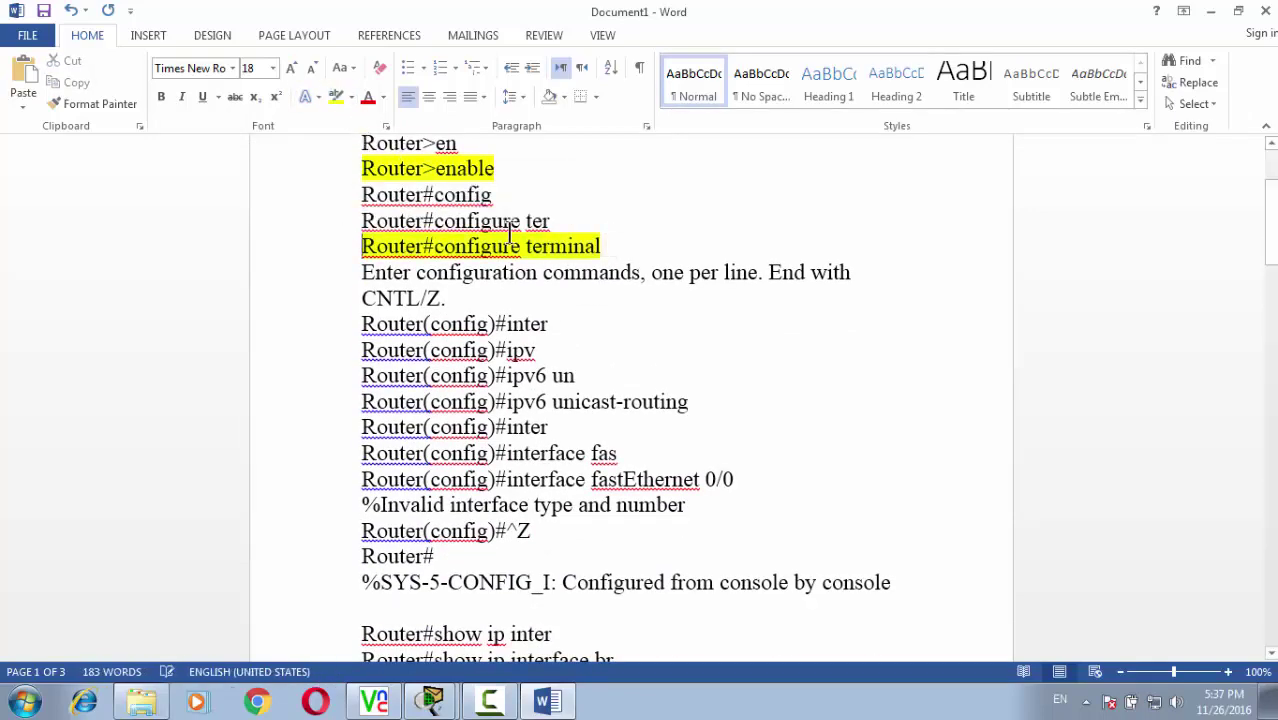
Step: Highlight the ipv6 unicast-routing and show ip interface brief command lines in yellow
{"action": "scroll", "coordinate": [692, 312], "scroll_direction": "down", "scroll_amount": 2}
{"action": "left_click_drag", "start_coordinate": [692, 312], "coordinate": [360, 312]}
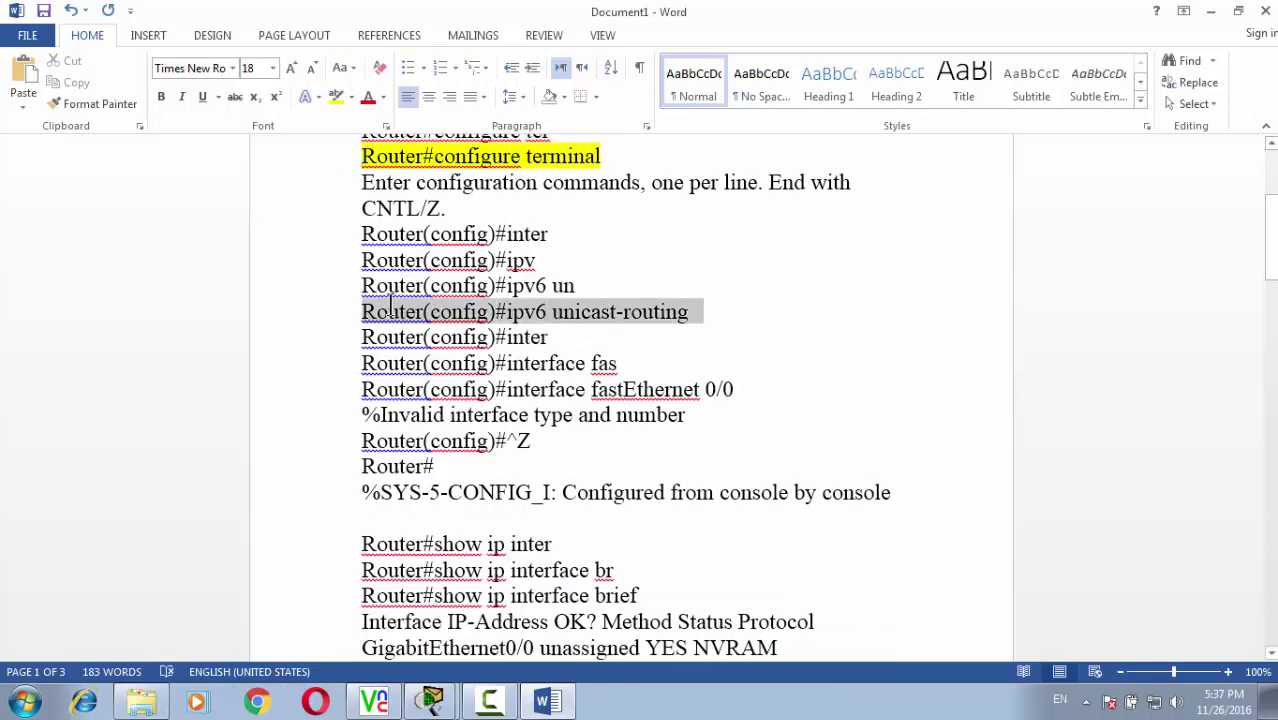
{"action": "left_click", "coordinate": [337, 97]}
{"action": "left_click", "coordinate": [430, 240]}
{"action": "scroll", "coordinate": [471, 242], "scroll_direction": "down", "scroll_amount": 3}
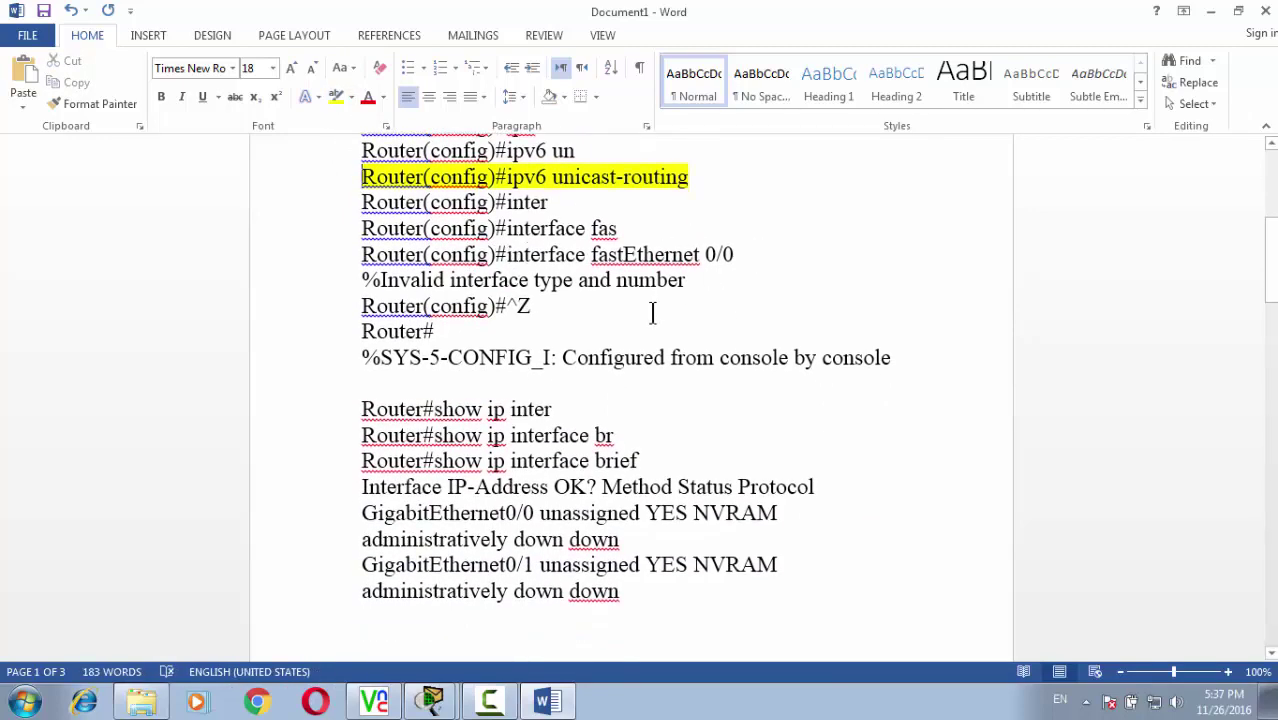
{"action": "scroll", "coordinate": [620, 330], "scroll_direction": "down", "scroll_amount": 2}
{"action": "left_click_drag", "start_coordinate": [649, 370], "coordinate": [360, 371]}
{"action": "left_click", "coordinate": [337, 97]}
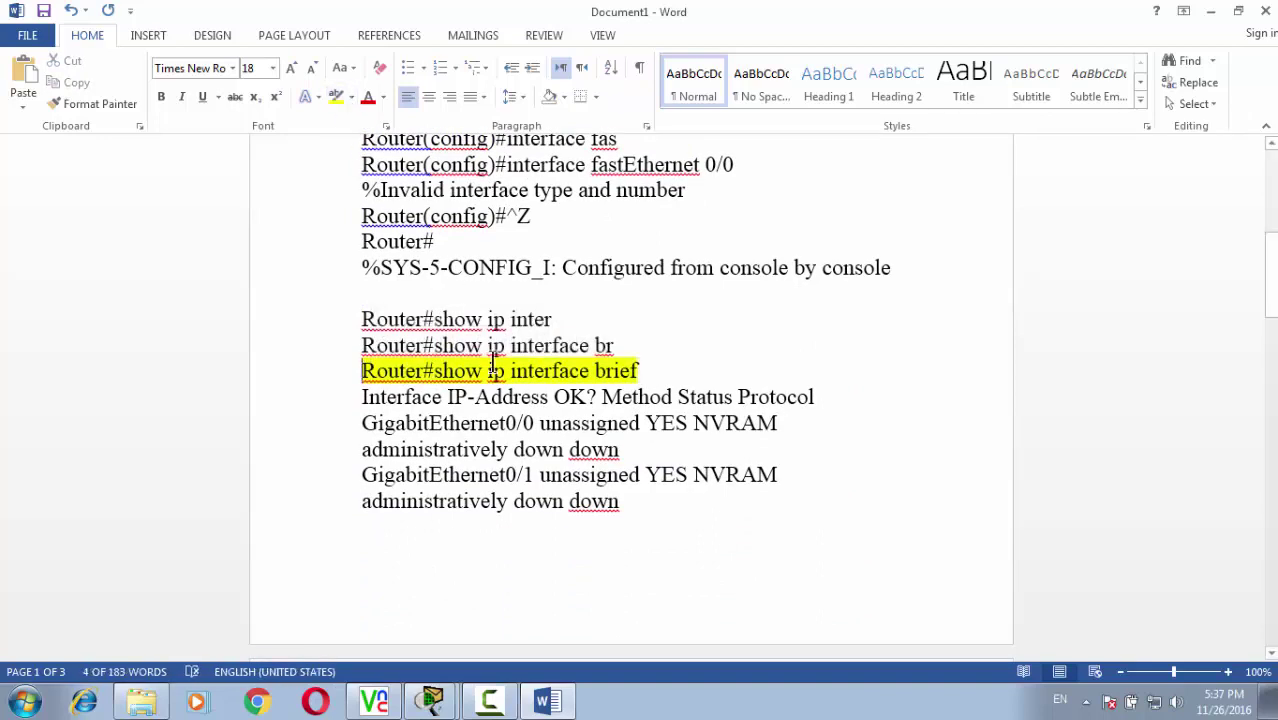
Step: Highlight the interface names GigabitEthernet0/0 and GigabitEthernet0/1 in the interface listing in yellow
{"action": "left_click_drag", "start_coordinate": [538, 422], "coordinate": [362, 422]}
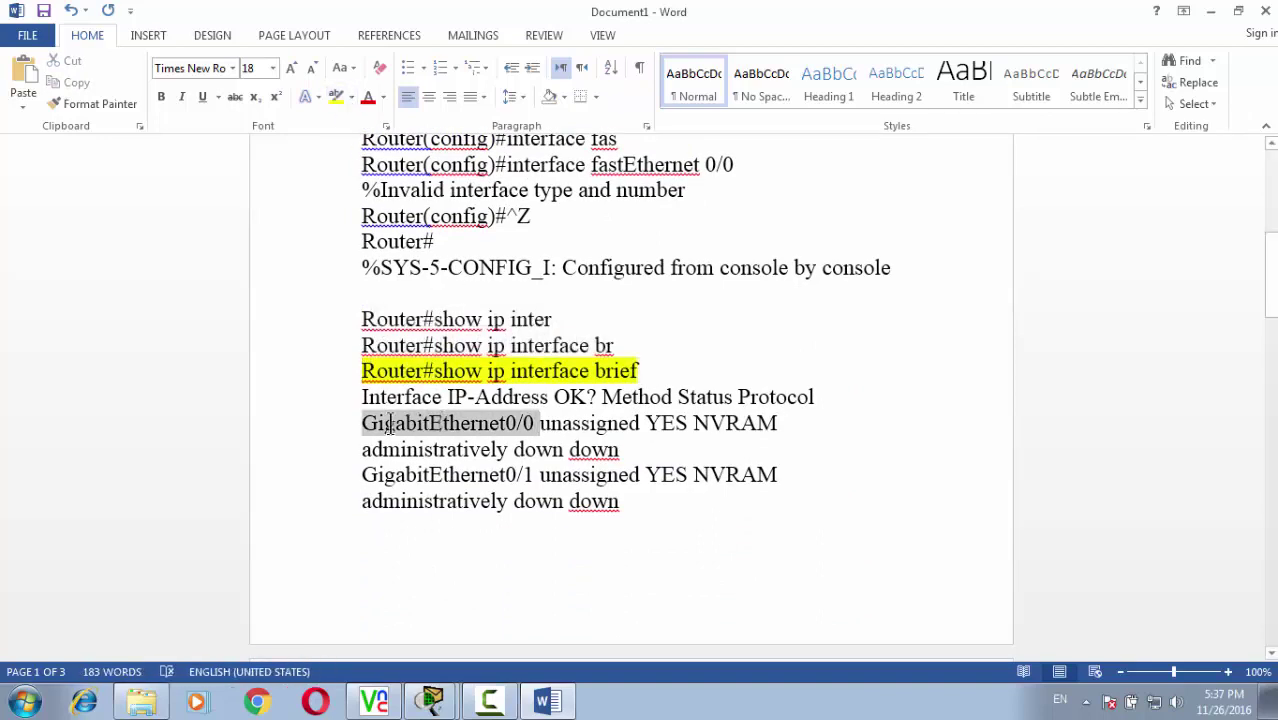
{"action": "left_click", "coordinate": [337, 97]}
{"action": "scroll", "coordinate": [540, 333], "scroll_direction": "down", "scroll_amount": 3}
{"action": "left_click", "coordinate": [540, 333]}
{"action": "left_click_drag", "start_coordinate": [540, 333], "coordinate": [362, 338]}
{"action": "left_click", "coordinate": [337, 97]}
Step: Highlight the interface names GigabitEthernet0/2, Serial0/0/0 and Serial0/0/1 in the interface listing in yellow
{"action": "scroll", "coordinate": [445, 232], "scroll_direction": "down", "scroll_amount": 10}
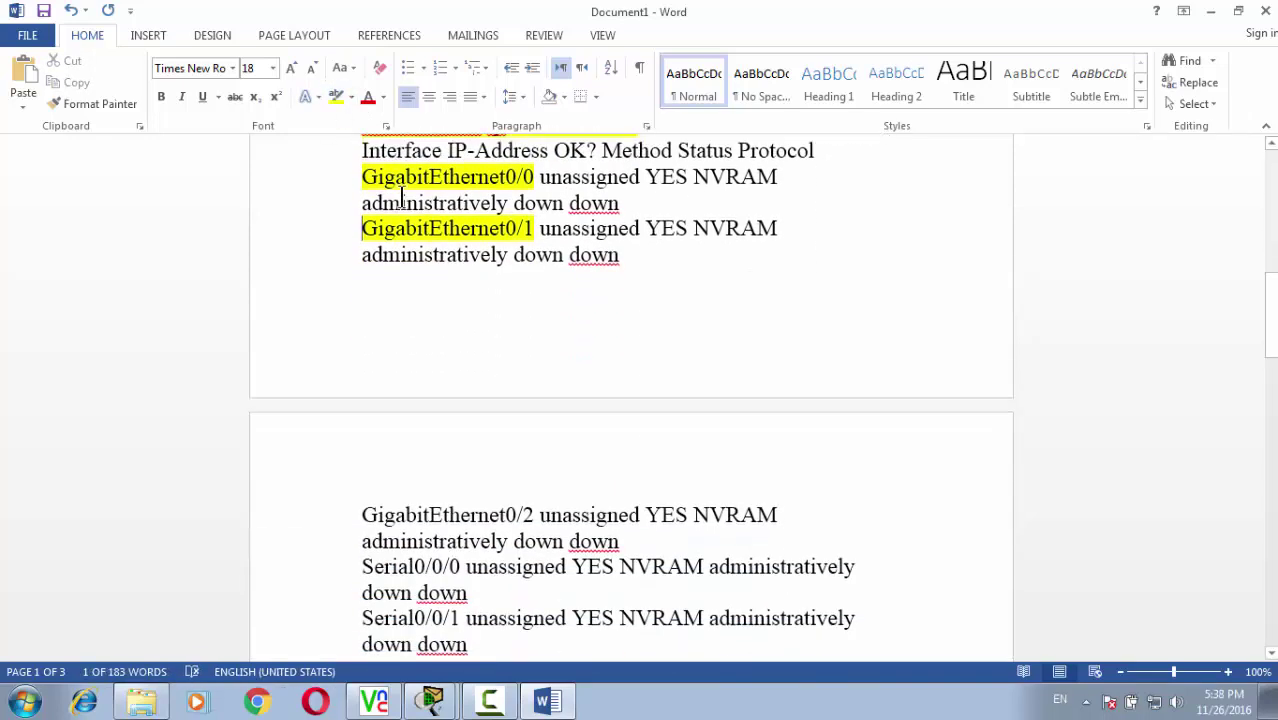
{"action": "scroll", "coordinate": [445, 232], "scroll_direction": "up", "scroll_amount": 9}
{"action": "left_click", "coordinate": [445, 232]}
{"action": "scroll", "coordinate": [448, 250], "scroll_direction": "up", "scroll_amount": 7}
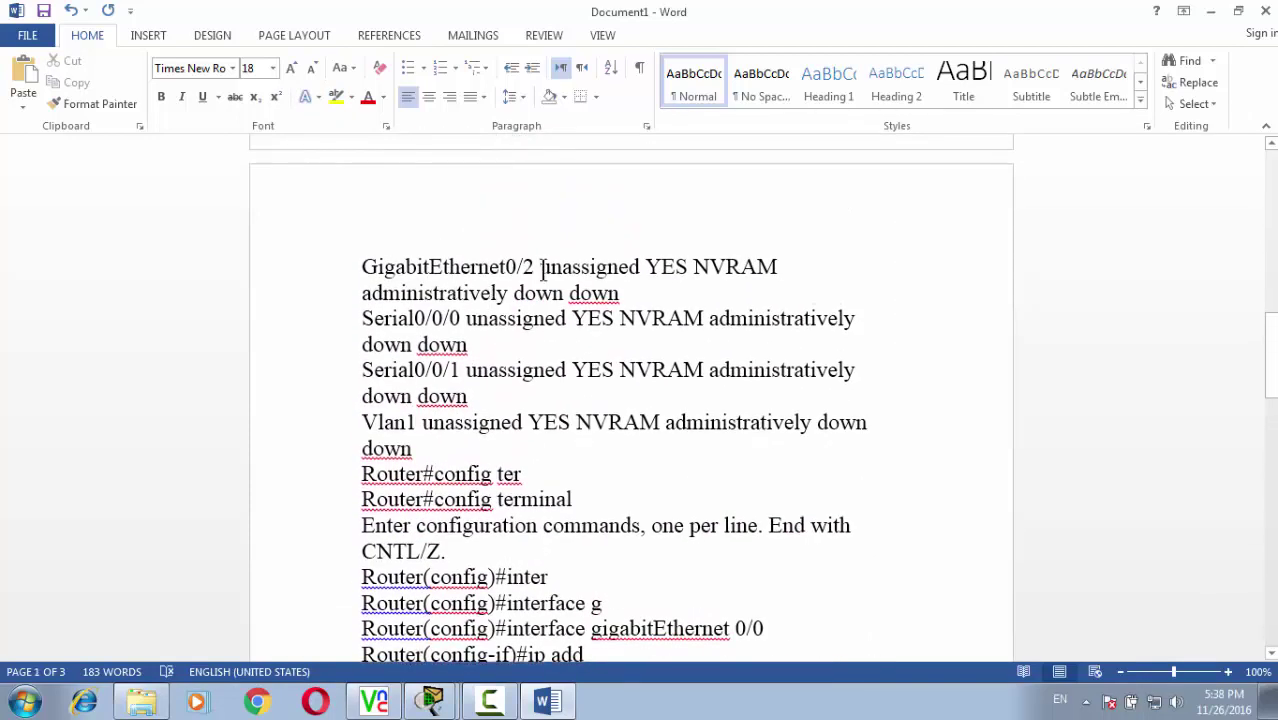
{"action": "left_click_drag", "start_coordinate": [541, 268], "coordinate": [416, 262]}
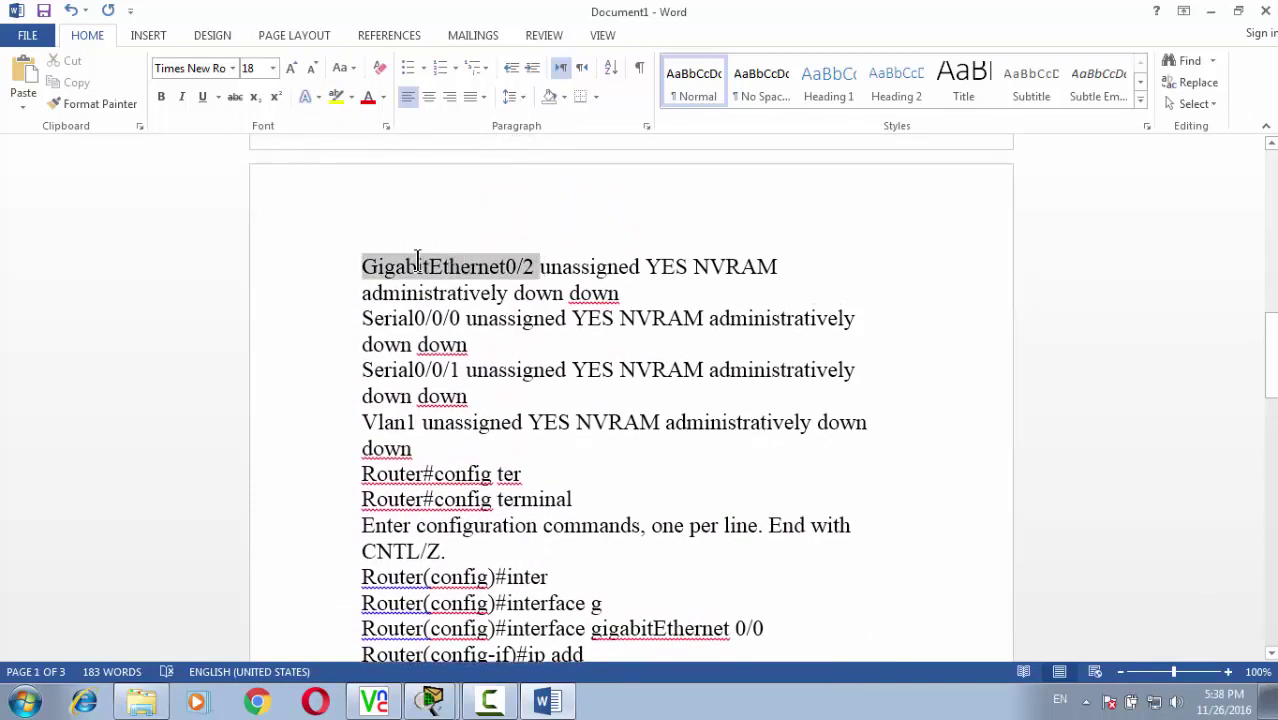
{"action": "left_click", "coordinate": [337, 97]}
{"action": "left_click_drag", "start_coordinate": [463, 318], "coordinate": [378, 313]}
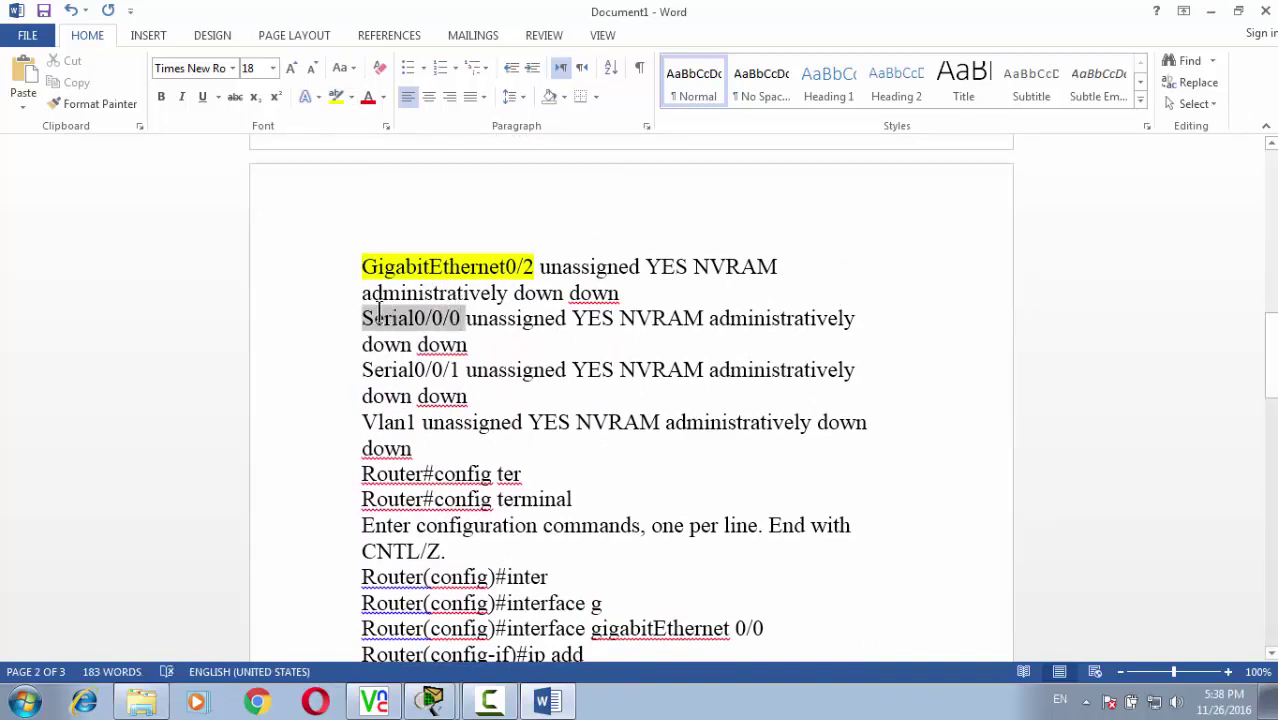
{"action": "left_click", "coordinate": [337, 97]}
{"action": "left_click_drag", "start_coordinate": [461, 370], "coordinate": [362, 370]}
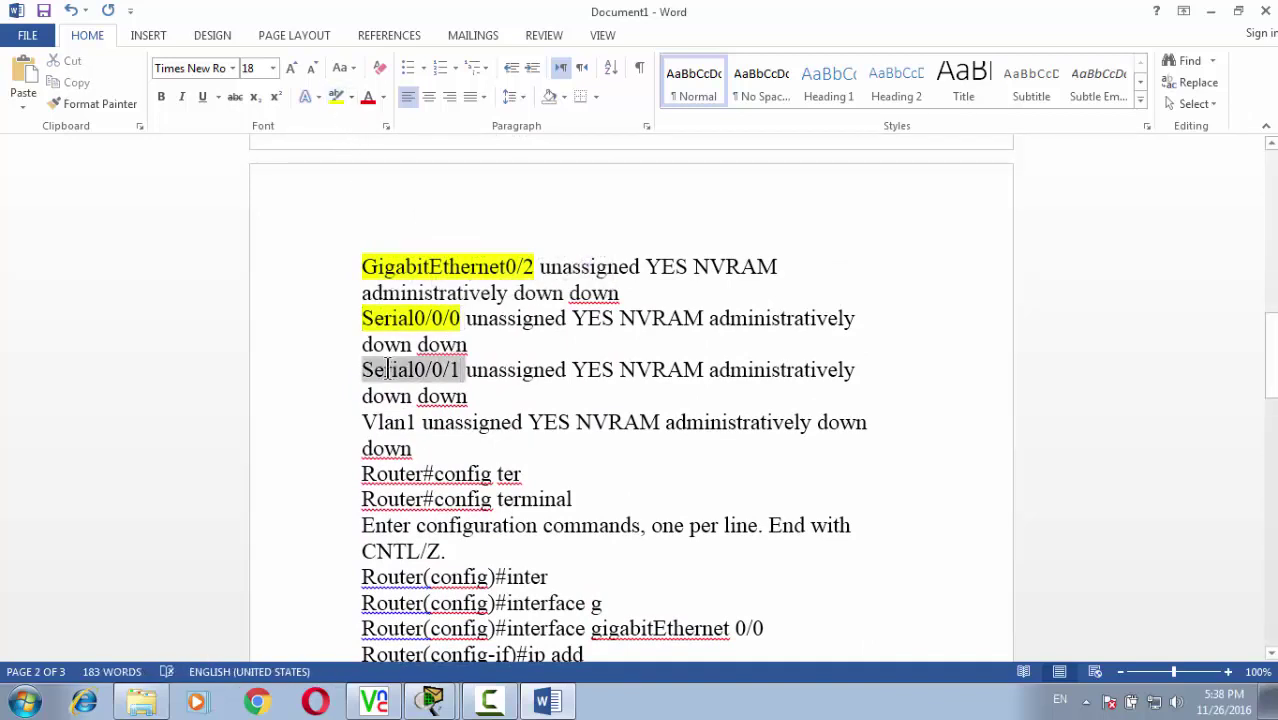
{"action": "left_click", "coordinate": [337, 97]}
Step: Highlight the Router#config terminal and interface gigabitEthernet 0/0 command lines in yellow
{"action": "scroll", "coordinate": [411, 340], "scroll_direction": "down", "scroll_amount": 3}
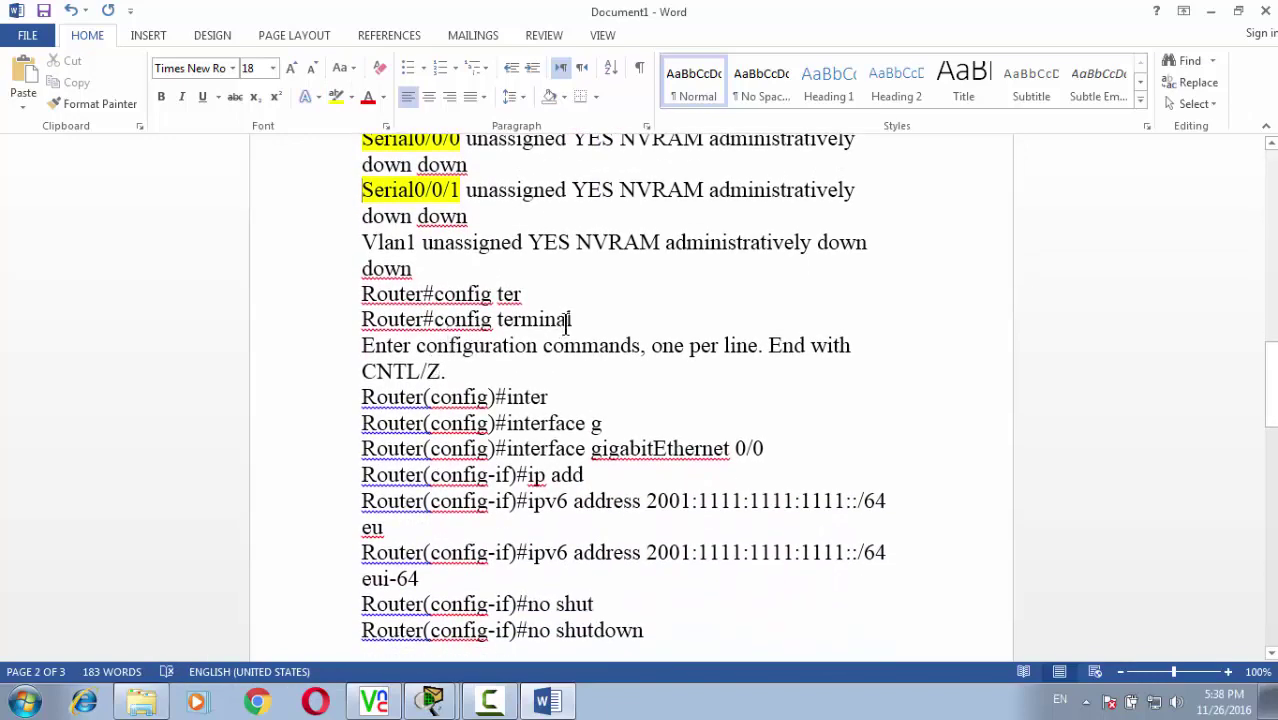
{"action": "left_click_drag", "start_coordinate": [580, 319], "coordinate": [380, 326]}
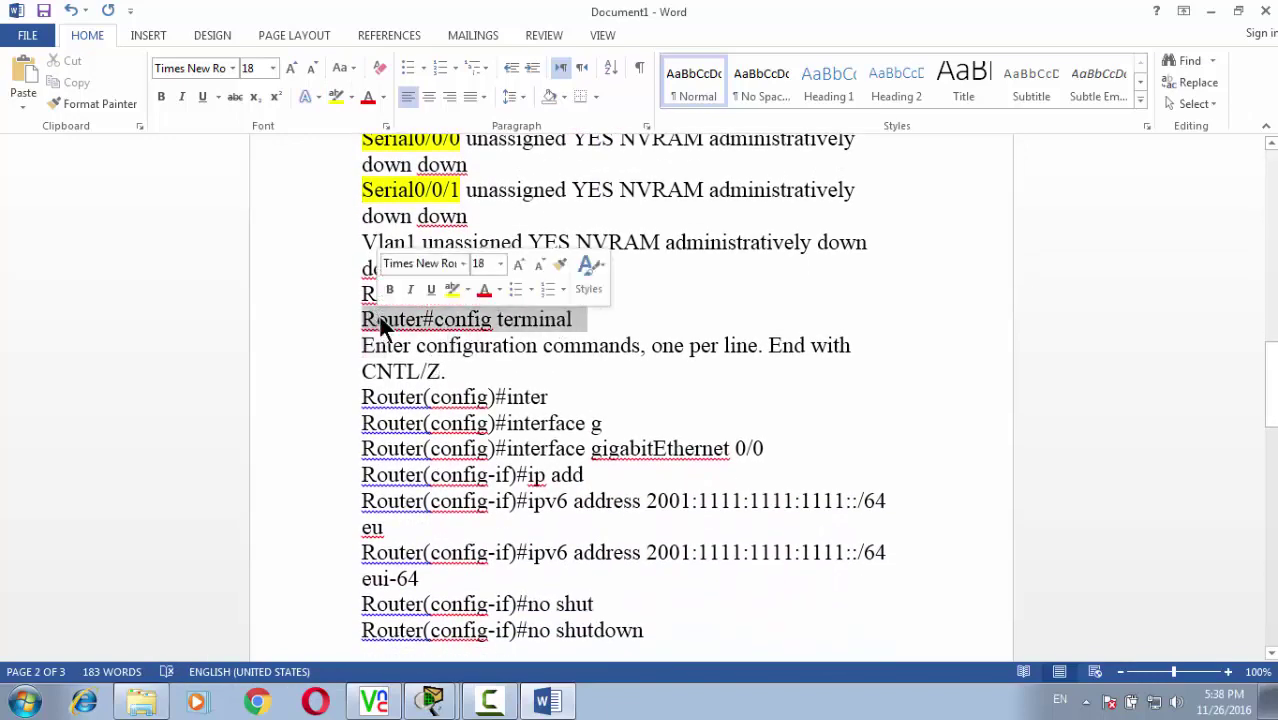
{"action": "left_click", "coordinate": [337, 97]}
{"action": "scroll", "coordinate": [777, 457], "scroll_direction": "down", "scroll_amount": 2}
{"action": "left_click_drag", "start_coordinate": [763, 358], "coordinate": [360, 358]}
{"action": "left_click", "coordinate": [335, 97]}
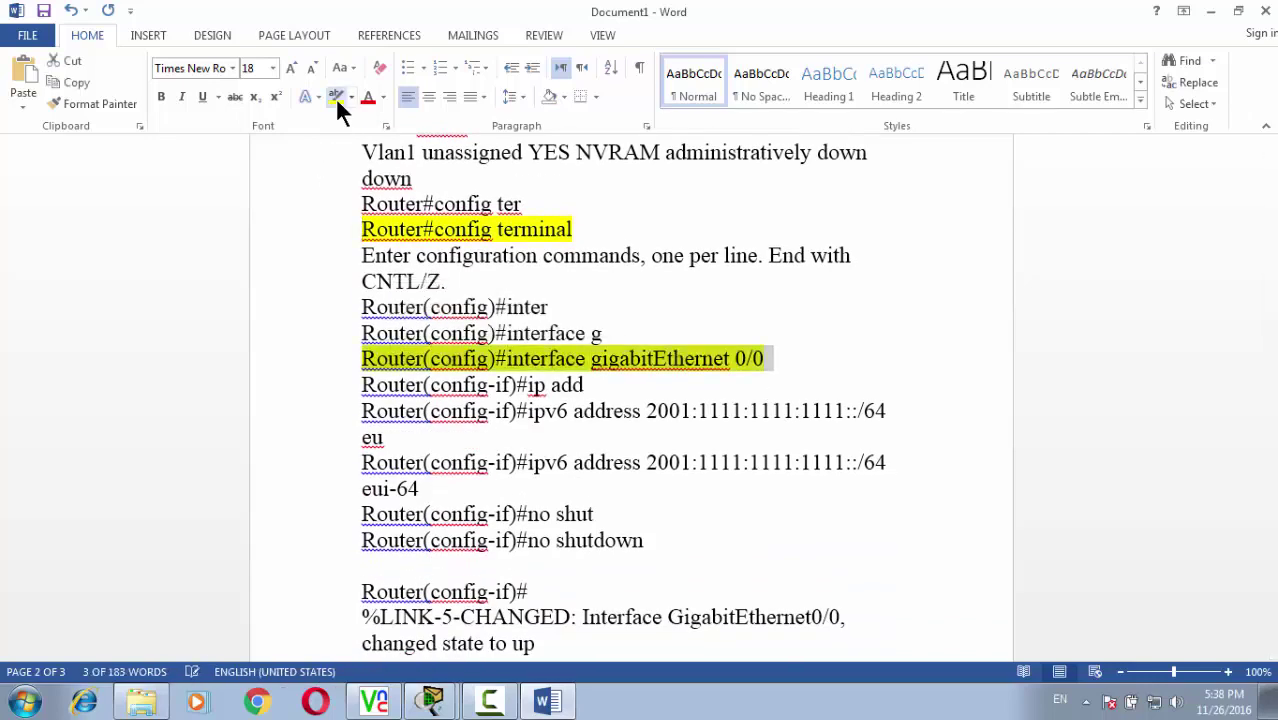
{"action": "left_click", "coordinate": [570, 370]}
Step: Highlight the ipv6 address 2001:1111:1111:1111::/64 eui-64 and the no shutdown command lines below interface gigabitEthernet 0/0 in yellow
{"action": "scroll", "coordinate": [570, 351], "scroll_direction": "down", "scroll_amount": 1}
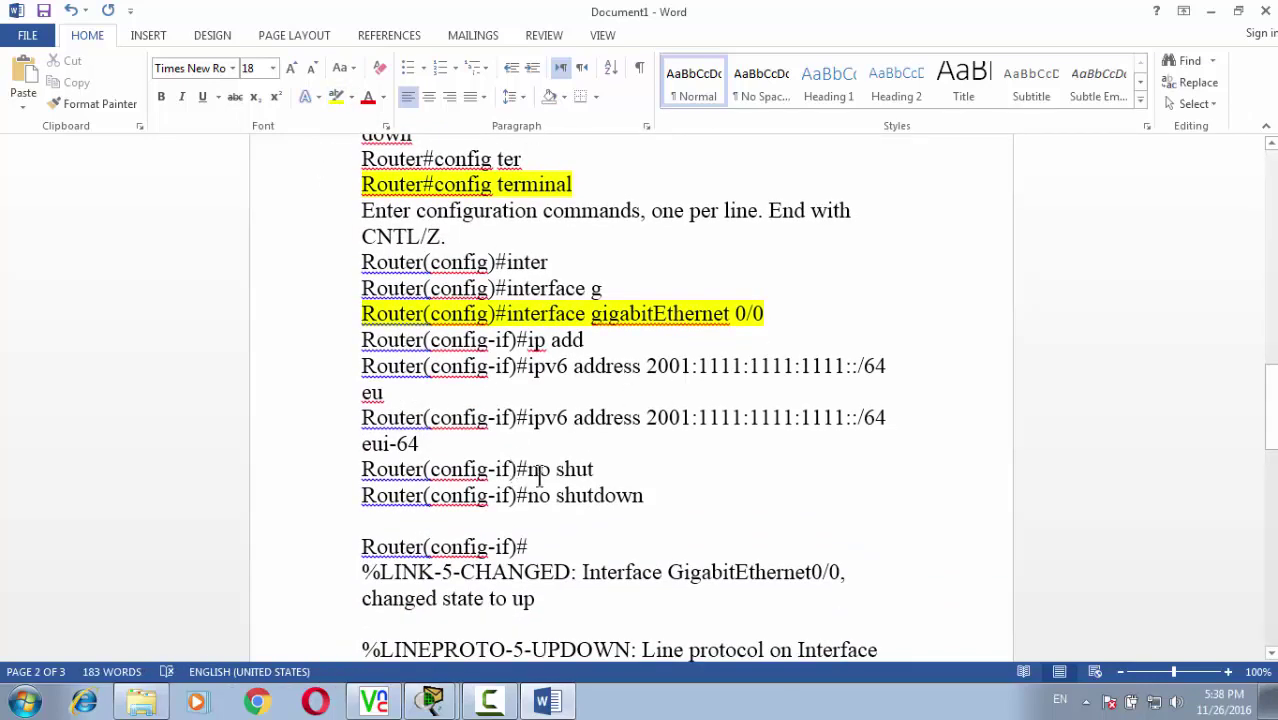
{"action": "double_click", "coordinate": [337, 408]}
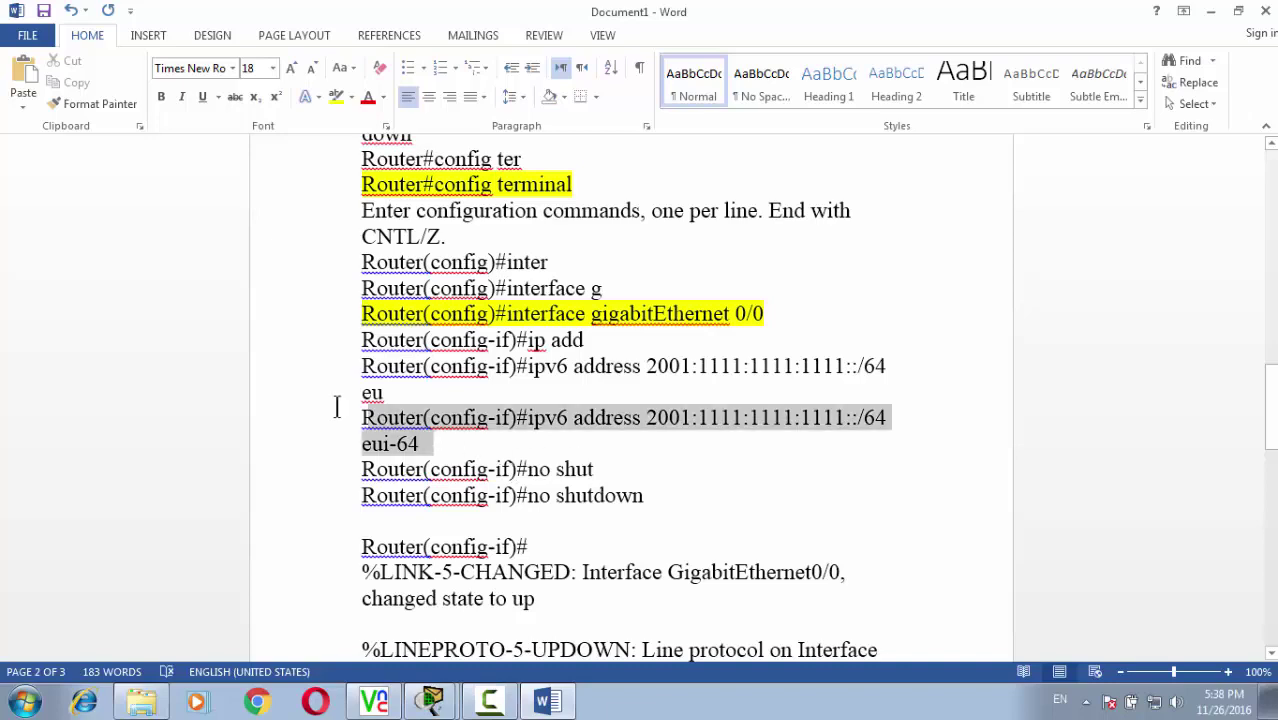
{"action": "left_click", "coordinate": [335, 97]}
{"action": "scroll", "coordinate": [571, 362], "scroll_direction": "down", "scroll_amount": 3}
{"action": "left_click", "coordinate": [641, 364]}
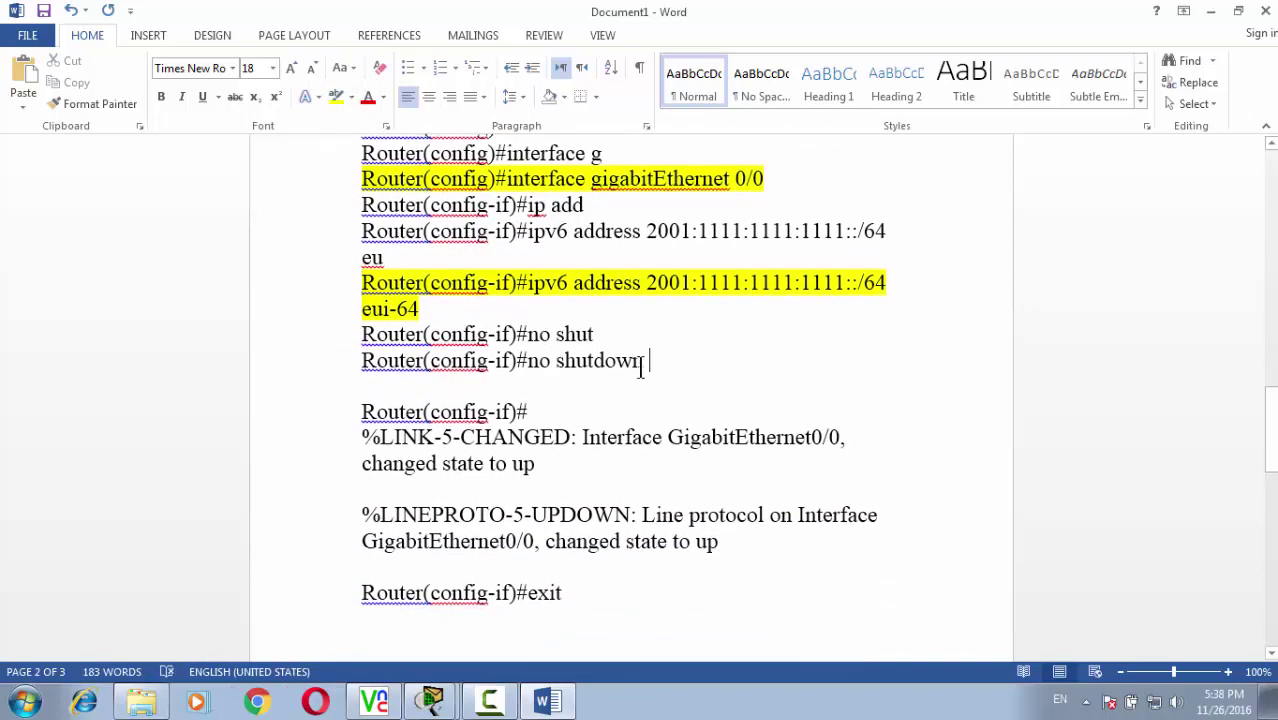
{"action": "left_click_drag", "start_coordinate": [641, 364], "coordinate": [361, 362]}
{"action": "left_click", "coordinate": [336, 97]}
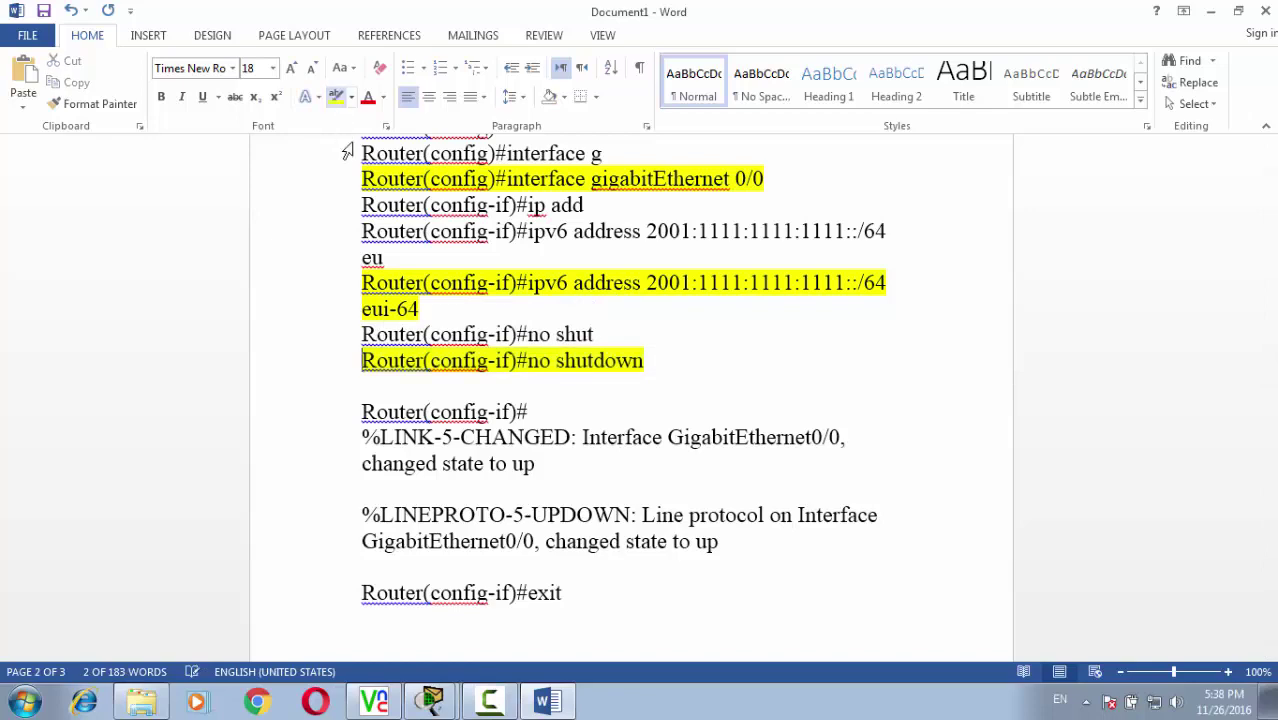
Step: Highlight the Router(config-if)#exit and interface serial 0/0/0 command lines in yellow
{"action": "scroll", "coordinate": [545, 316], "scroll_direction": "down", "scroll_amount": 5}
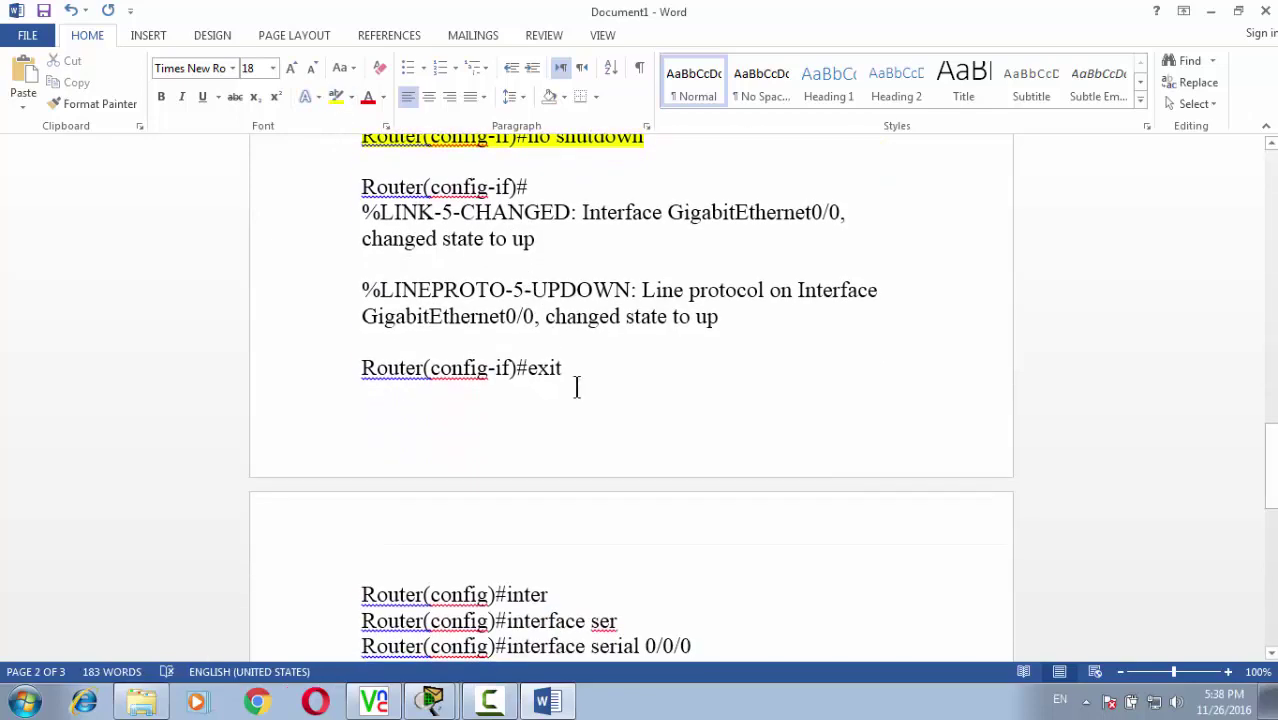
{"action": "scroll", "coordinate": [576, 388], "scroll_direction": "down", "scroll_amount": 3}
{"action": "left_click_drag", "start_coordinate": [570, 233], "coordinate": [361, 233]}
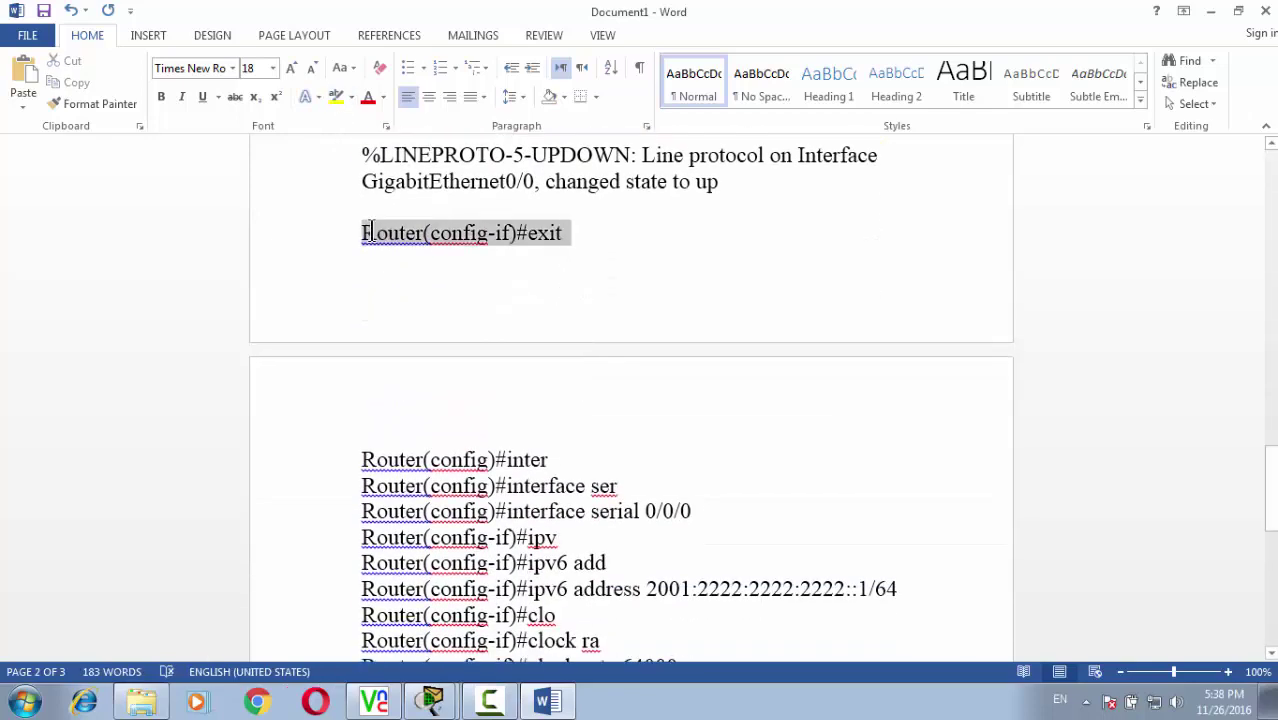
{"action": "left_click", "coordinate": [336, 97]}
{"action": "scroll", "coordinate": [498, 291], "scroll_direction": "down", "scroll_amount": 3}
{"action": "left_click", "coordinate": [698, 376]}
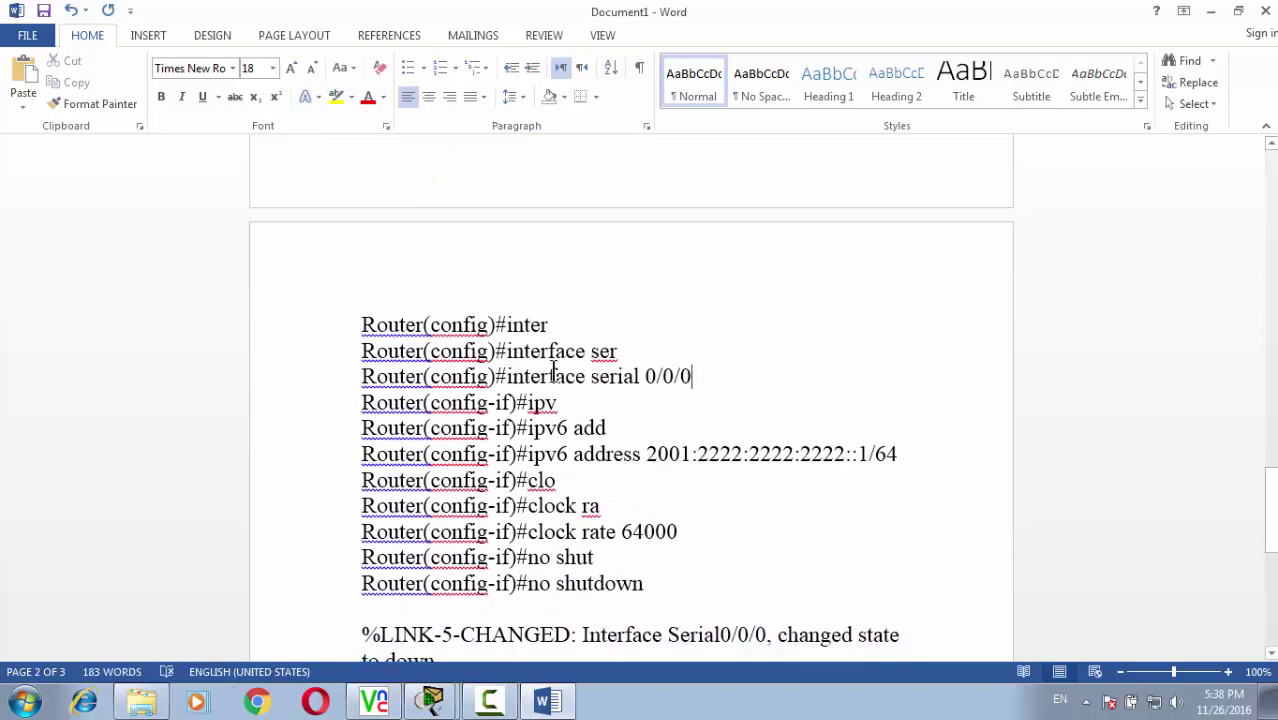
{"action": "left_click", "coordinate": [361, 376], "text": "shift"}
{"action": "left_click", "coordinate": [336, 97]}
Step: Highlight the ipv6 address 2001:2222:2222:2222::1/64 and clock rate 64000 command lines in yellow
{"action": "scroll", "coordinate": [381, 186], "scroll_direction": "down", "scroll_amount": 1}
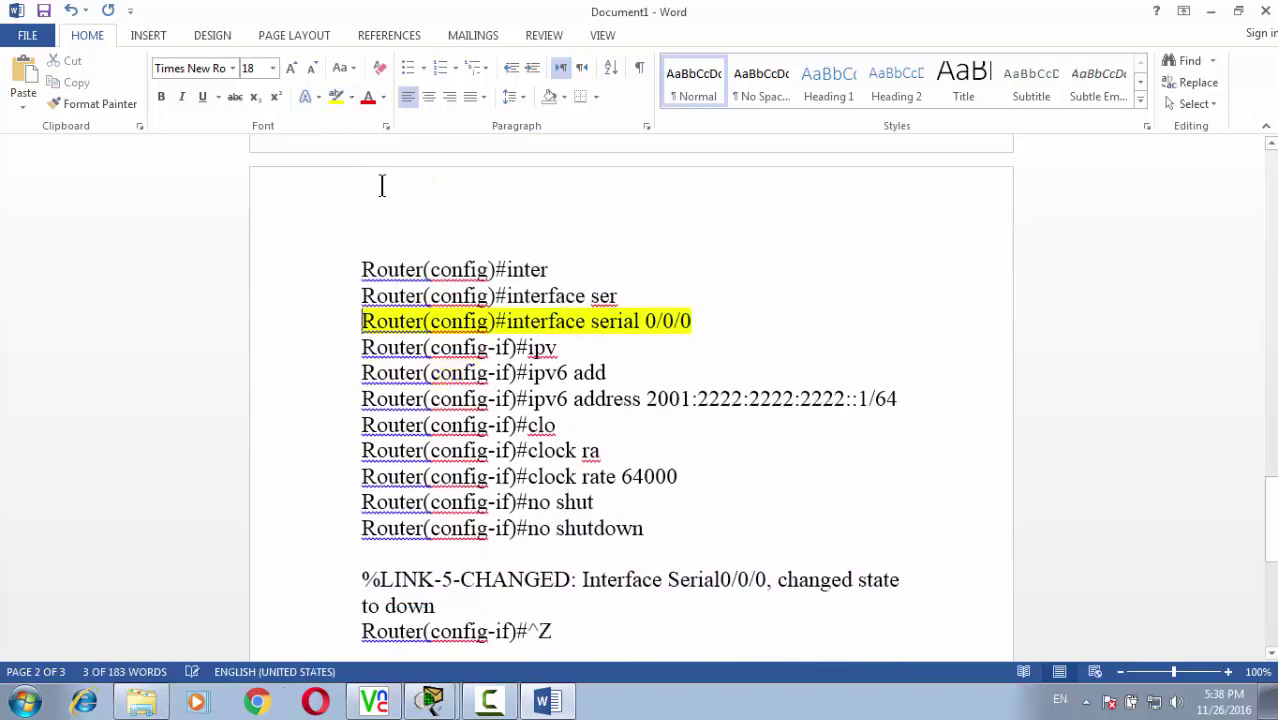
{"action": "scroll", "coordinate": [381, 186], "scroll_direction": "down", "scroll_amount": 3}
{"action": "left_click_drag", "start_coordinate": [899, 229], "coordinate": [361, 230]}
{"action": "left_click", "coordinate": [336, 97]}
{"action": "left_click", "coordinate": [632, 308]}
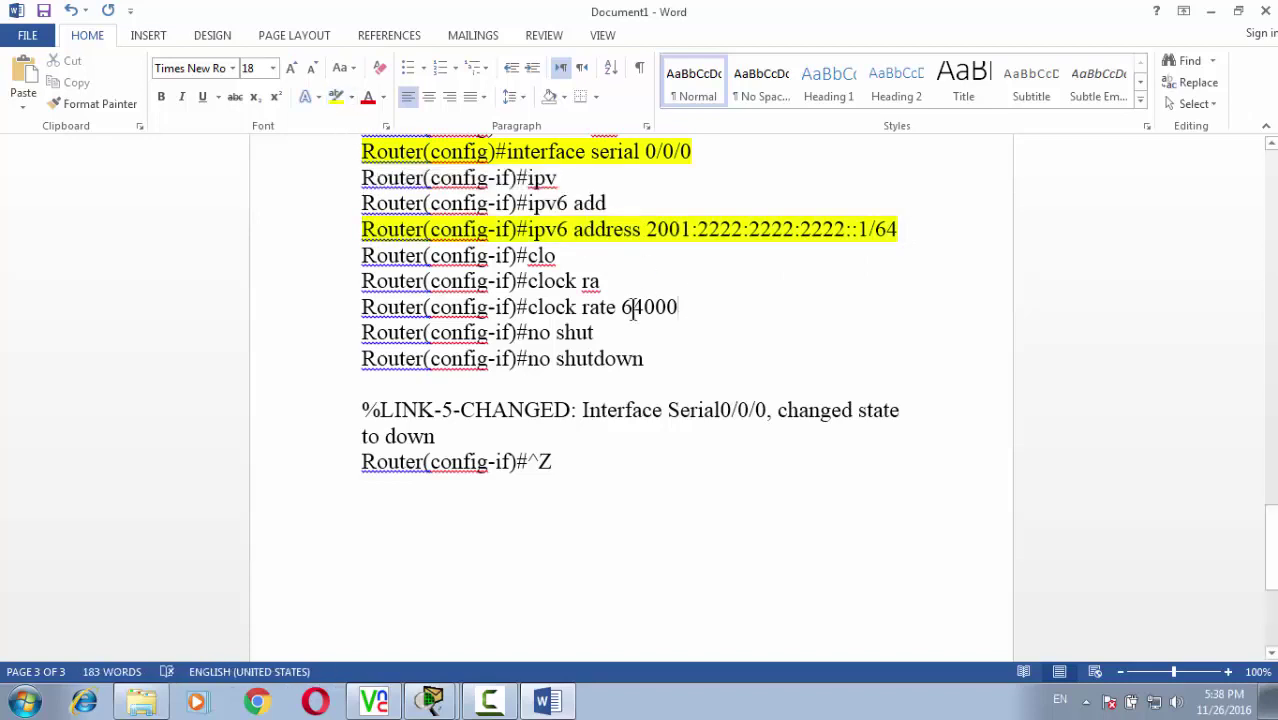
{"action": "left_click_drag", "start_coordinate": [678, 308], "coordinate": [361, 308]}
{"action": "left_click", "coordinate": [336, 97]}
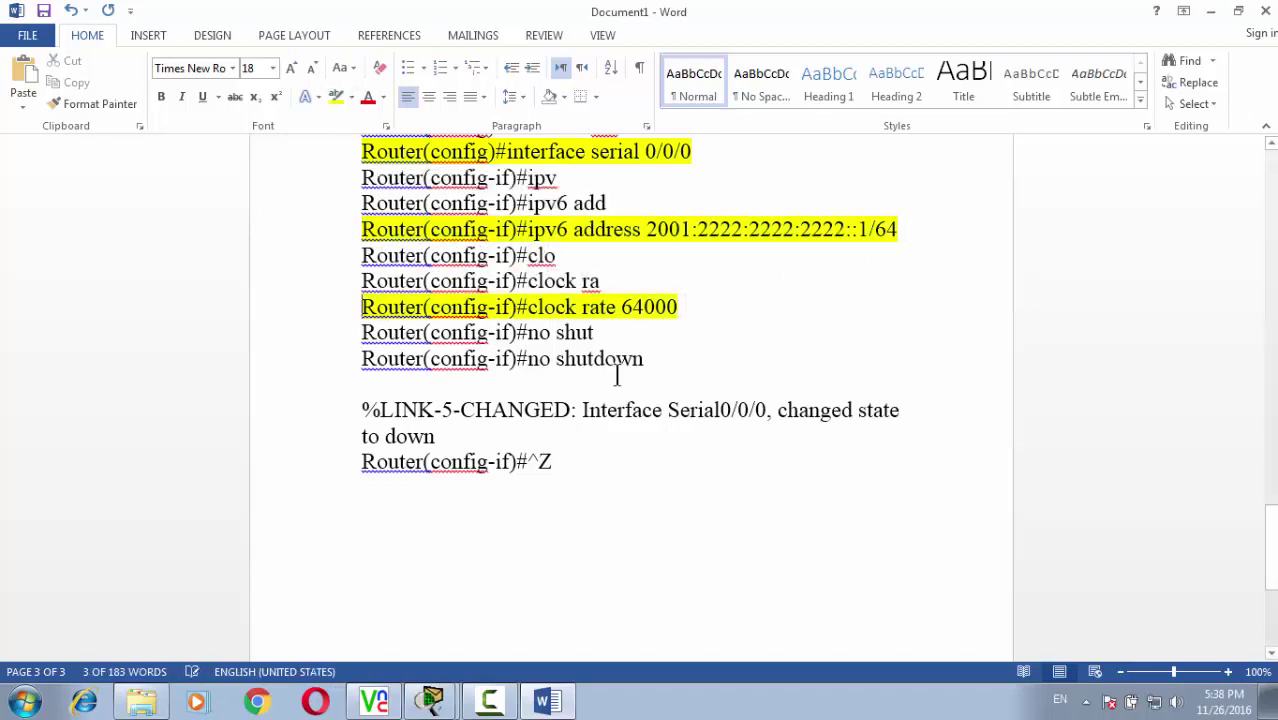
Step: Highlight the serial interface's no shutdown command and the closing Router(config-if)#^Z line in yellow
{"action": "left_click_drag", "start_coordinate": [660, 360], "coordinate": [361, 360]}
{"action": "left_click", "coordinate": [336, 97]}
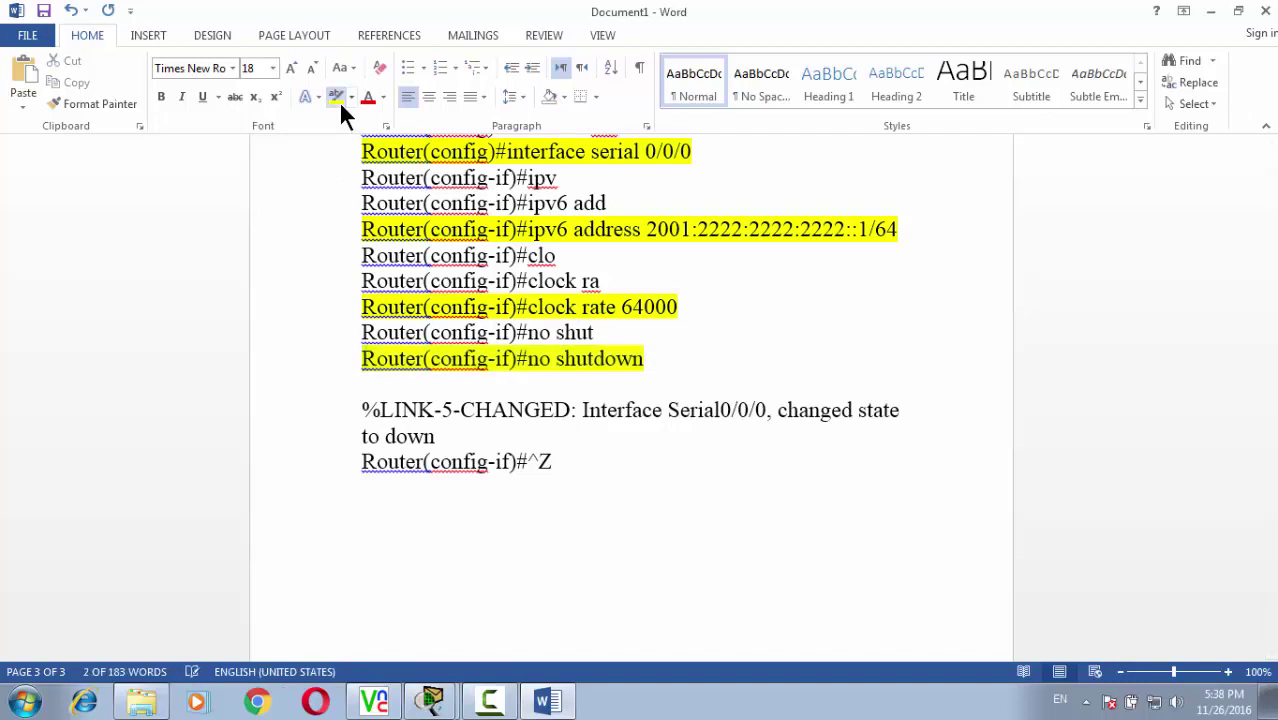
{"action": "left_click", "coordinate": [562, 462]}
{"action": "scroll", "coordinate": [640, 460], "scroll_direction": "down", "scroll_amount": 1}
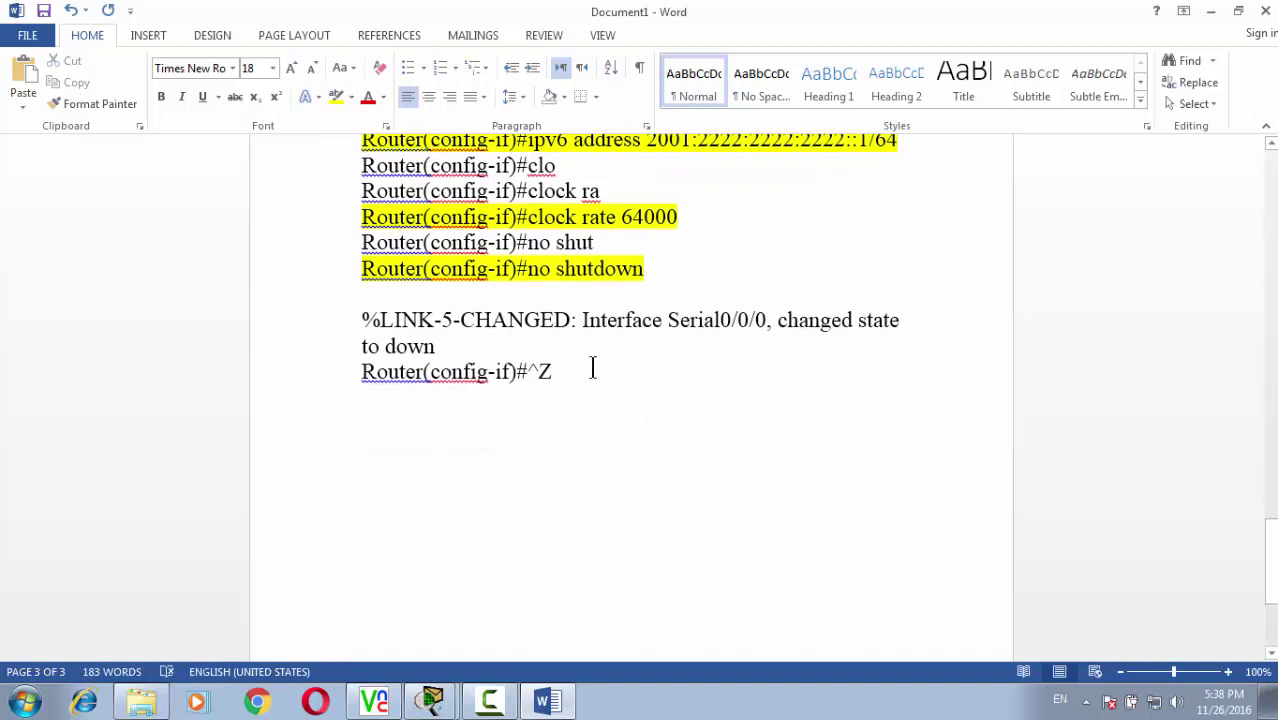
{"action": "left_click_drag", "start_coordinate": [552, 372], "coordinate": [361, 370]}
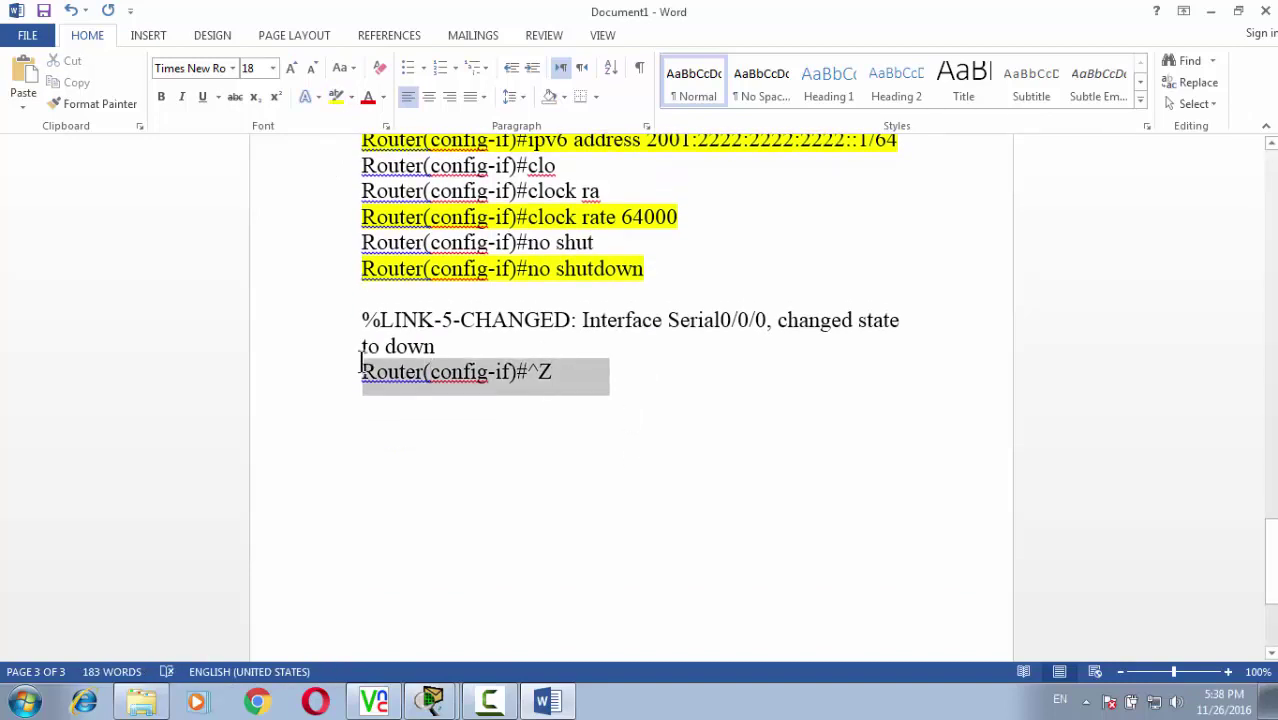
{"action": "left_click", "coordinate": [336, 97]}
{"action": "left_click", "coordinate": [528, 345]}
{"action": "scroll", "coordinate": [556, 451], "scroll_direction": "down", "scroll_amount": 5}
{"action": "scroll", "coordinate": [562, 445], "scroll_direction": "up", "scroll_amount": 5}
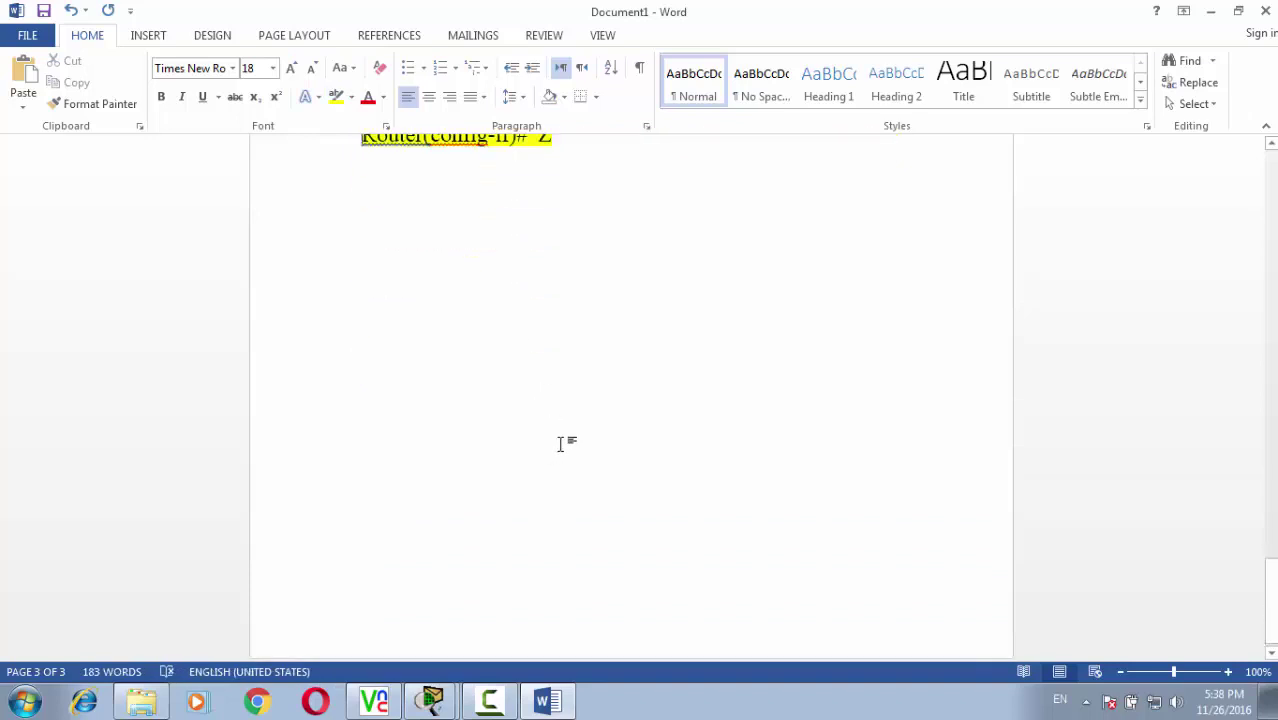
Step: Add three blank lines after the closing Router(config-if)#^Z line at the end of the document
{"action": "left_click", "coordinate": [578, 390]}
{"action": "key", "text": "Return"}
{"action": "key", "text": "Return"}
{"action": "key", "text": "Return"}
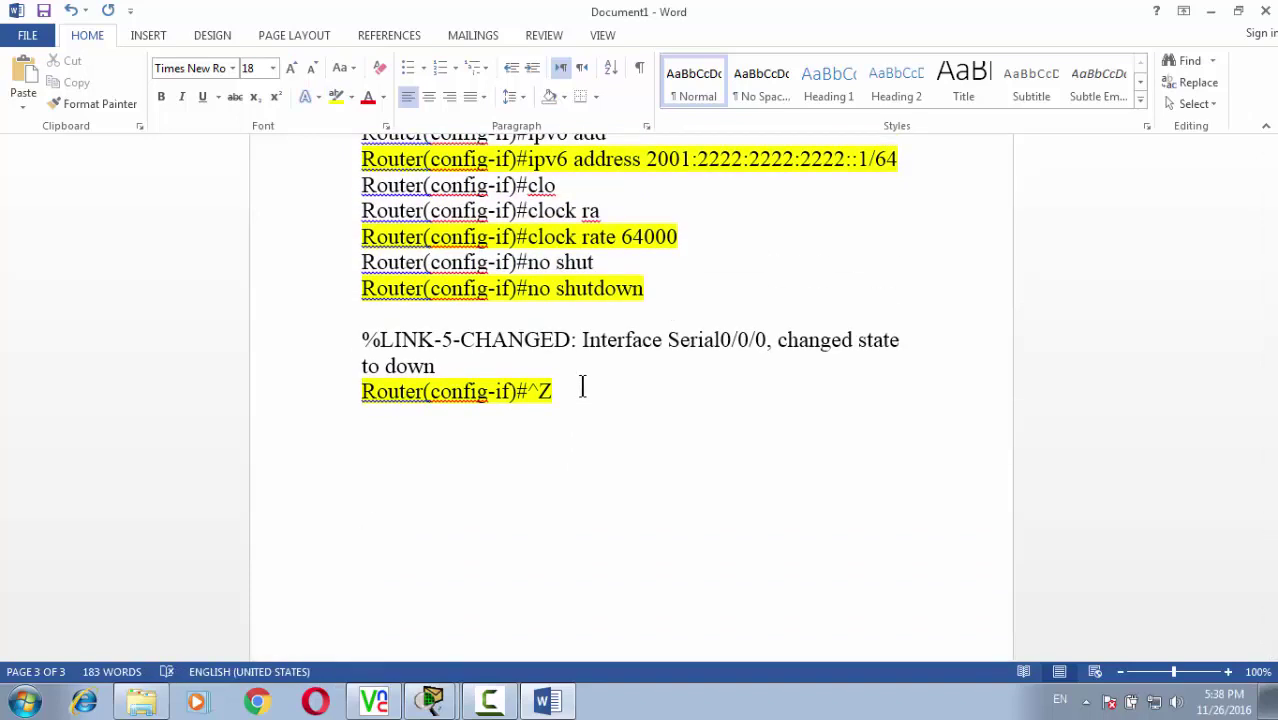
Step: Switch to Cisco Packet Tracer, open Router4's command line in a maximized window and decline the initial configuration dialog
{"action": "left_click", "coordinate": [1210, 11]}
{"action": "left_click", "coordinate": [1262, 10]}
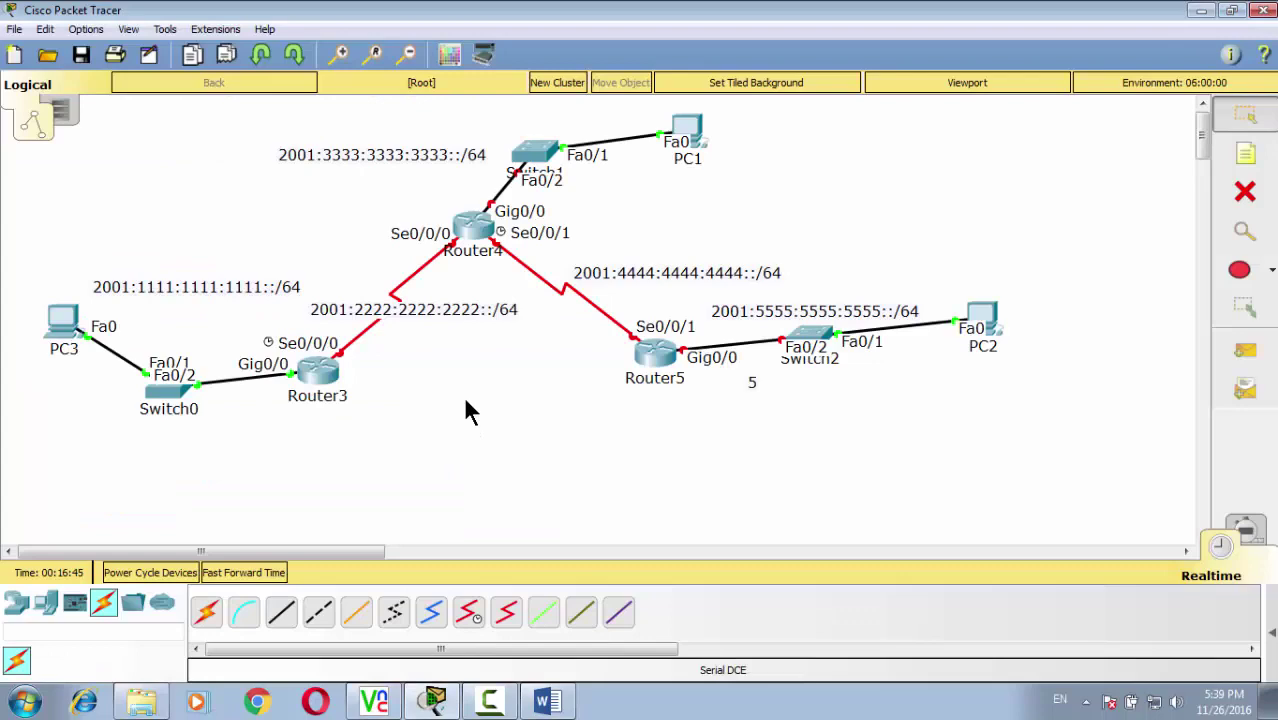
{"action": "left_click", "coordinate": [468, 232]}
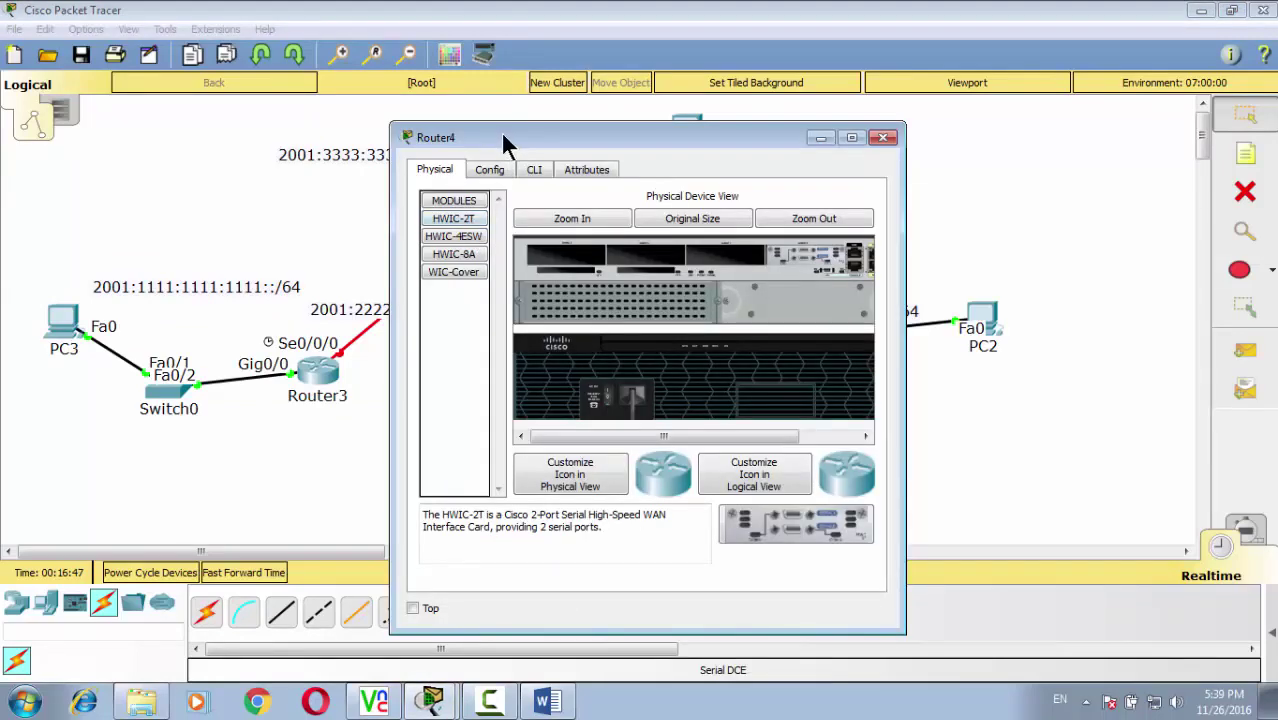
{"action": "double_click", "coordinate": [501, 137]}
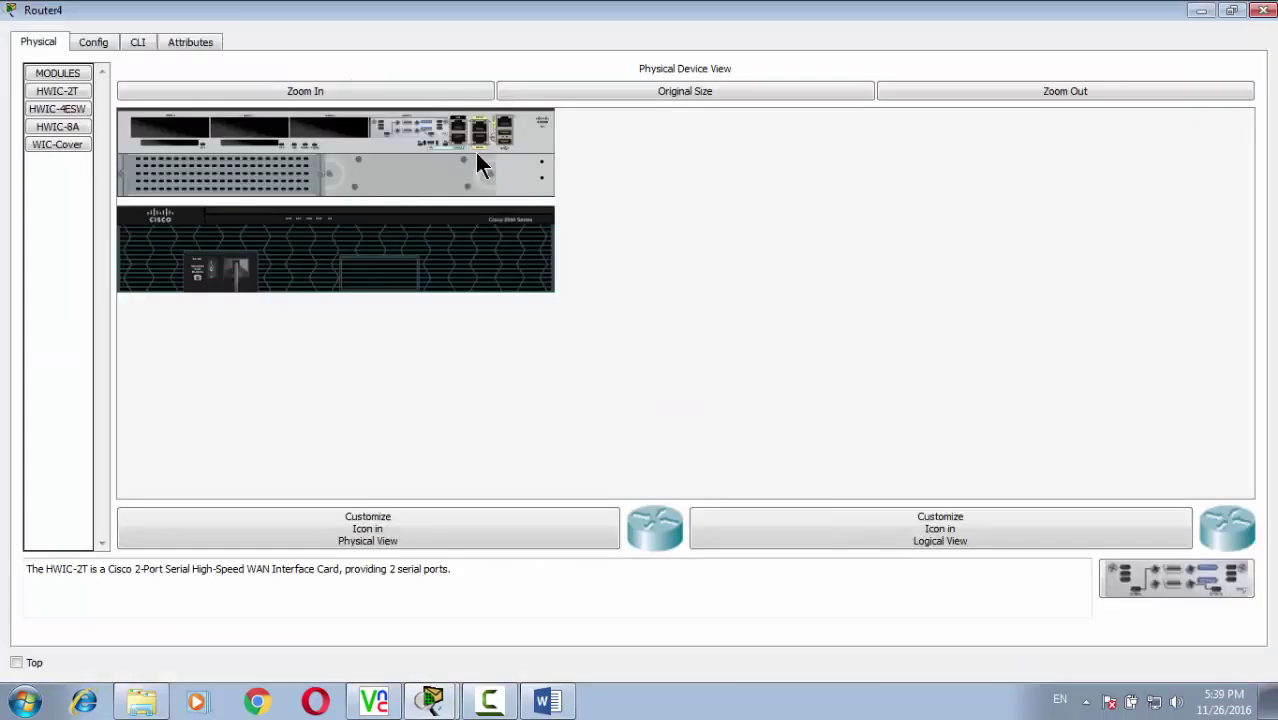
{"action": "left_click", "coordinate": [138, 44]}
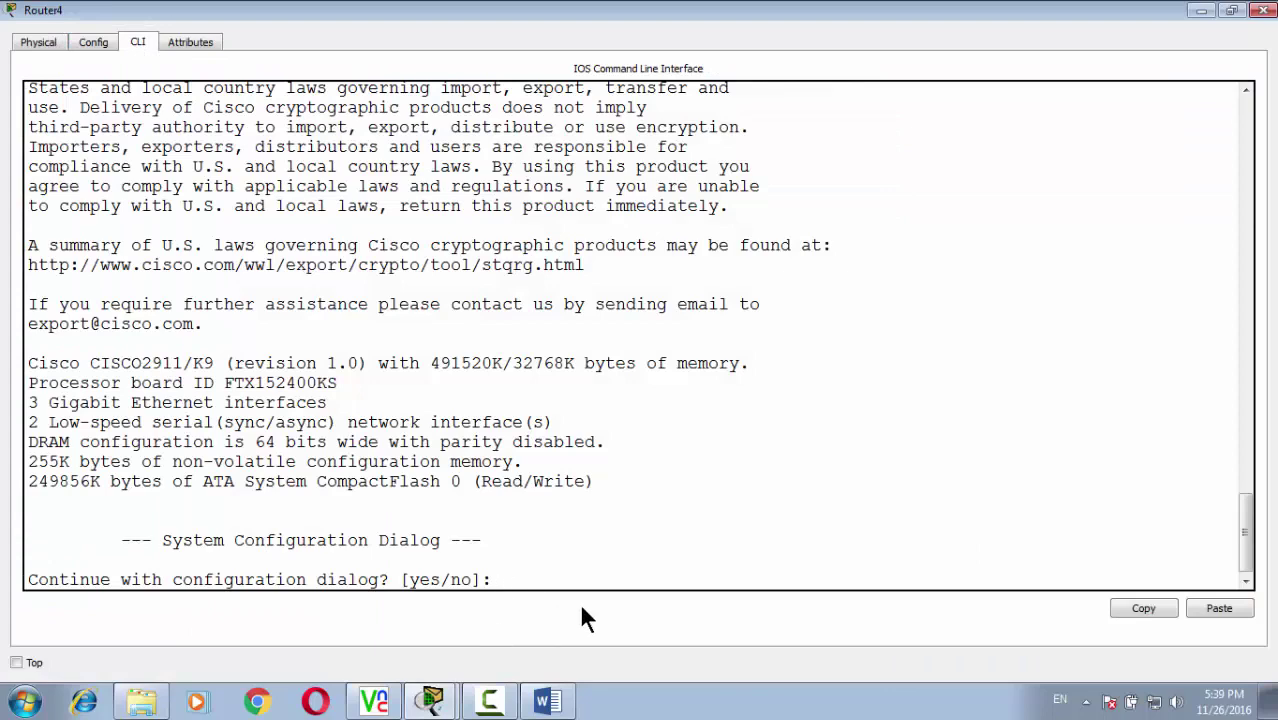
{"action": "type", "text": "n"}
{"action": "key", "text": "Return"}
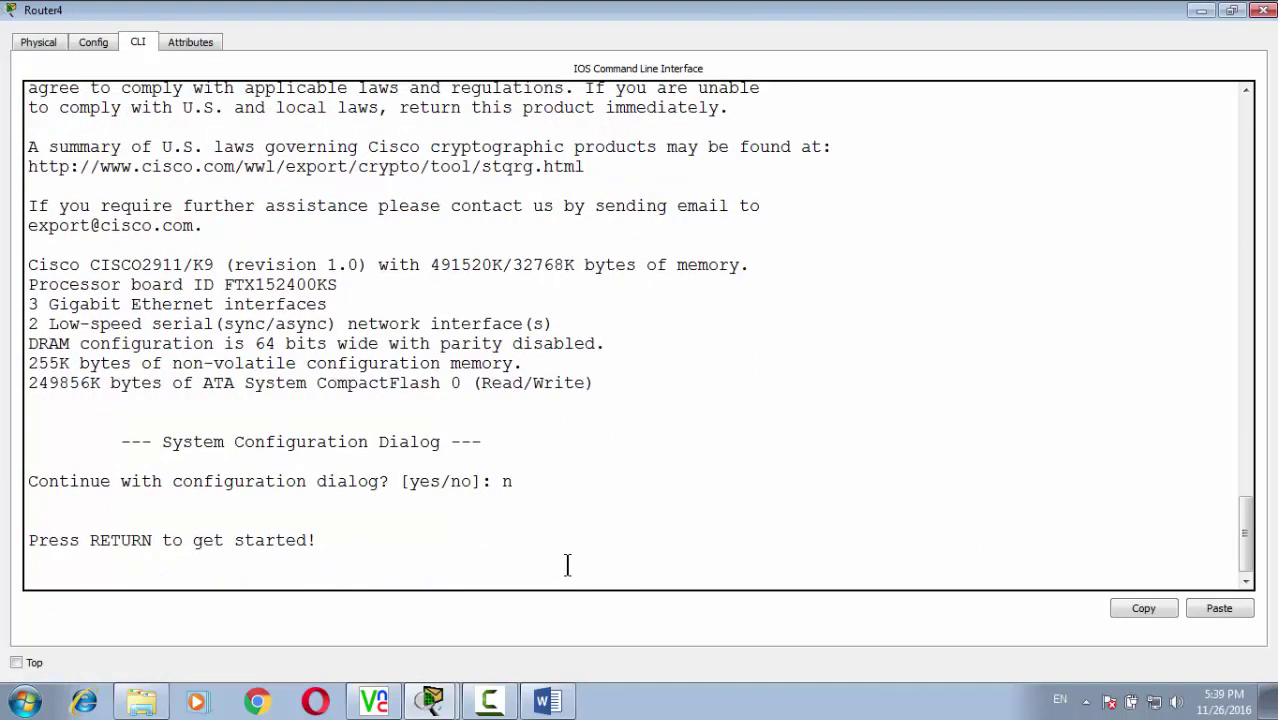
{"action": "key", "text": "Return"}
Step: Enter privileged mode on Router4 with enable and start global configuration with configure terminal
{"action": "type", "text": "en"}
{"action": "key", "text": "Tab"}
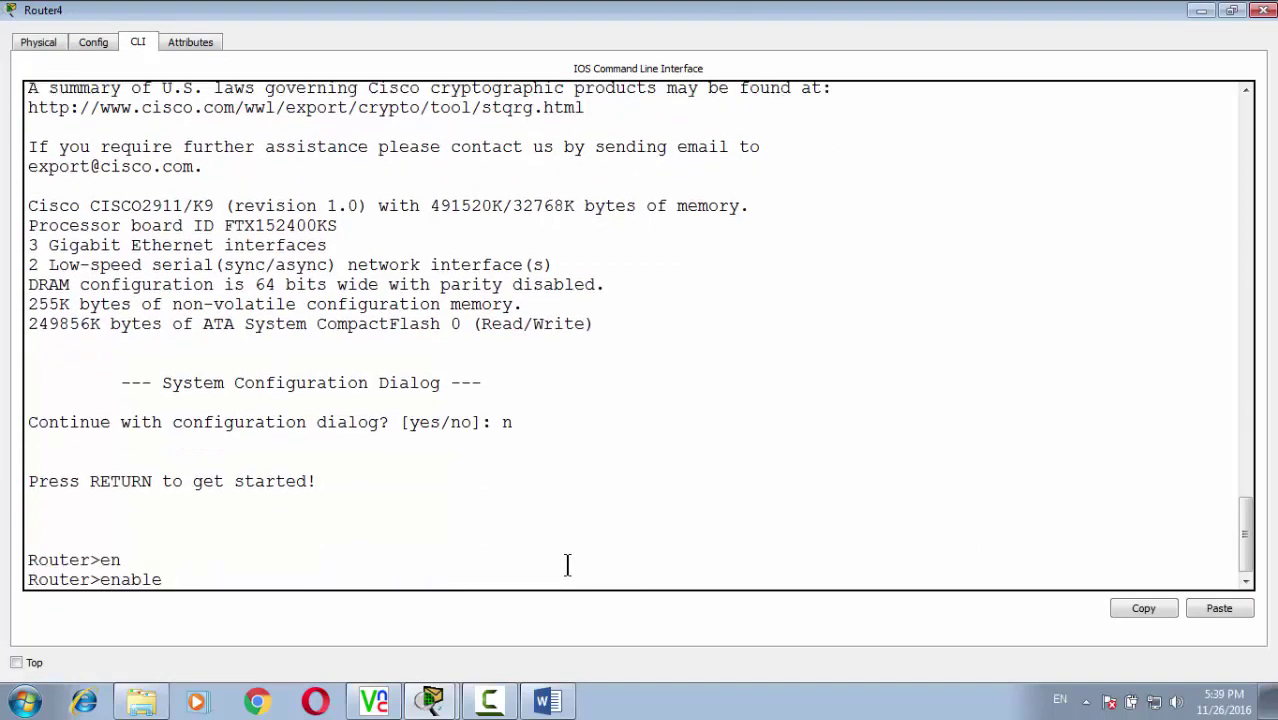
{"action": "key", "text": "Return"}
{"action": "type", "text": "config"}
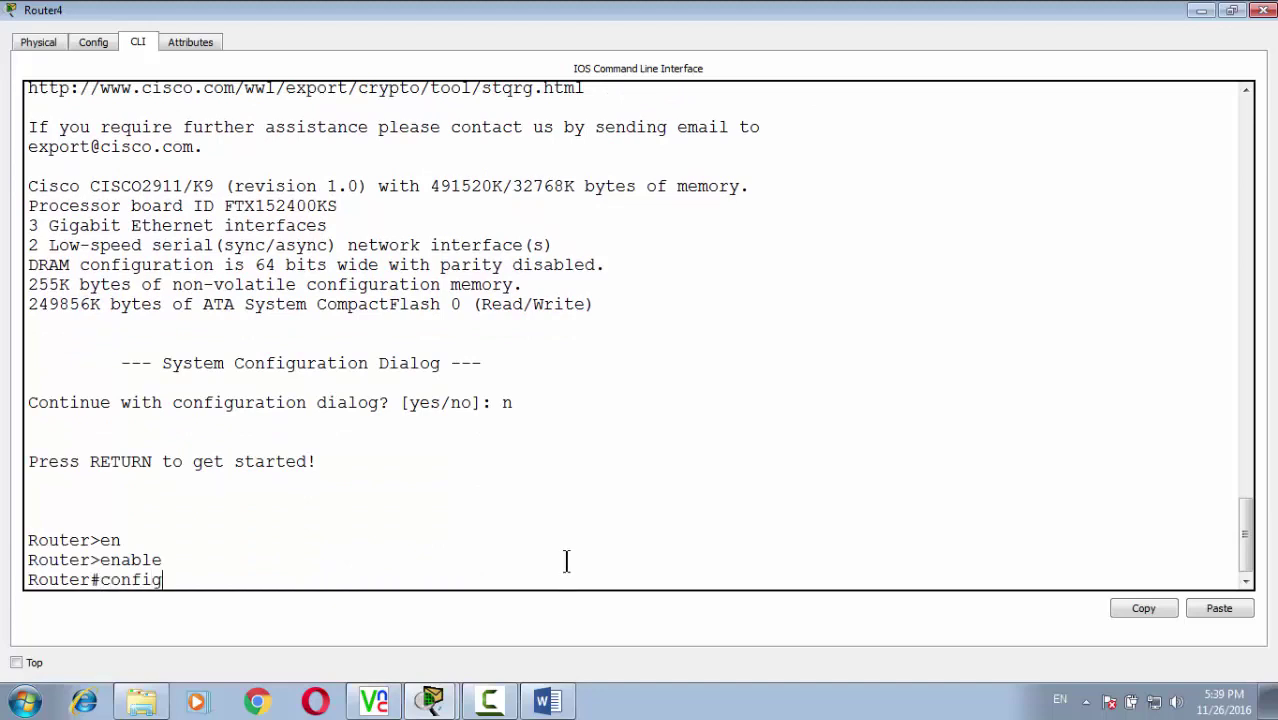
{"action": "key", "text": "Tab"}
{"action": "type", "text": "ter"}
{"action": "key", "text": "Tab"}
{"action": "key", "text": "Return"}
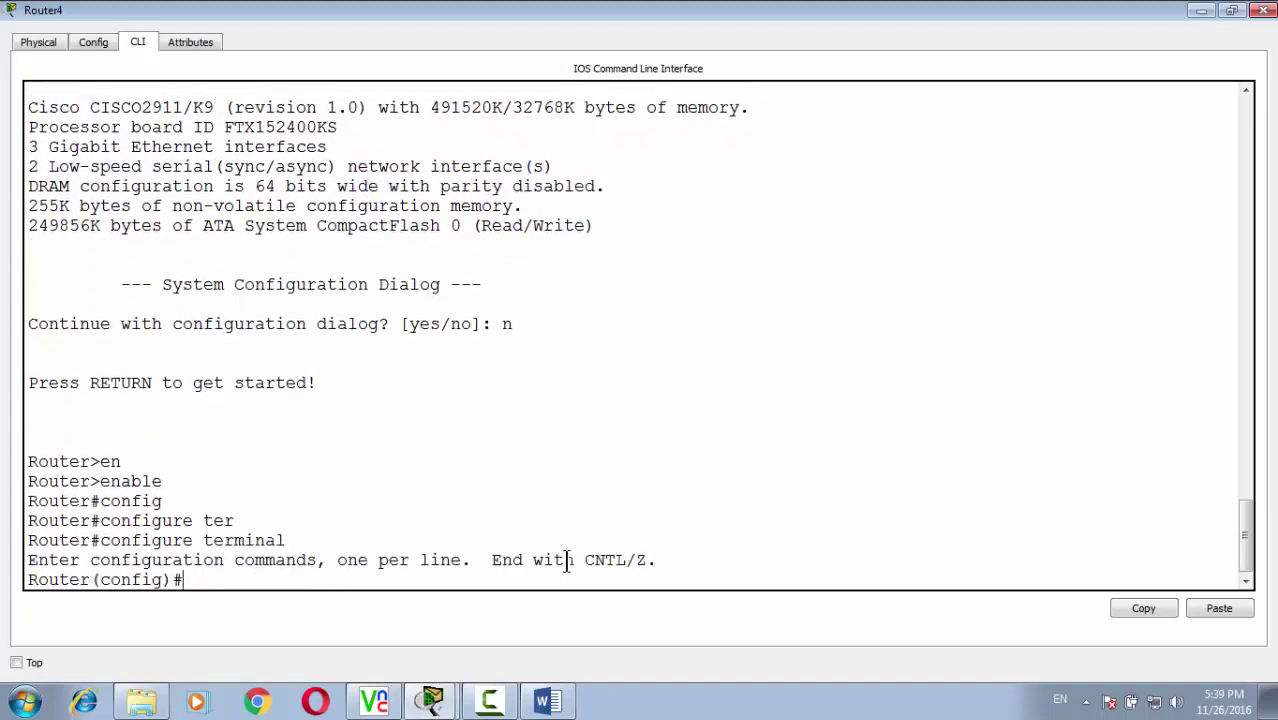
Step: Set Router4's hostname to Tanta
{"action": "type", "text": "hos"}
{"action": "key", "text": "Tab"}
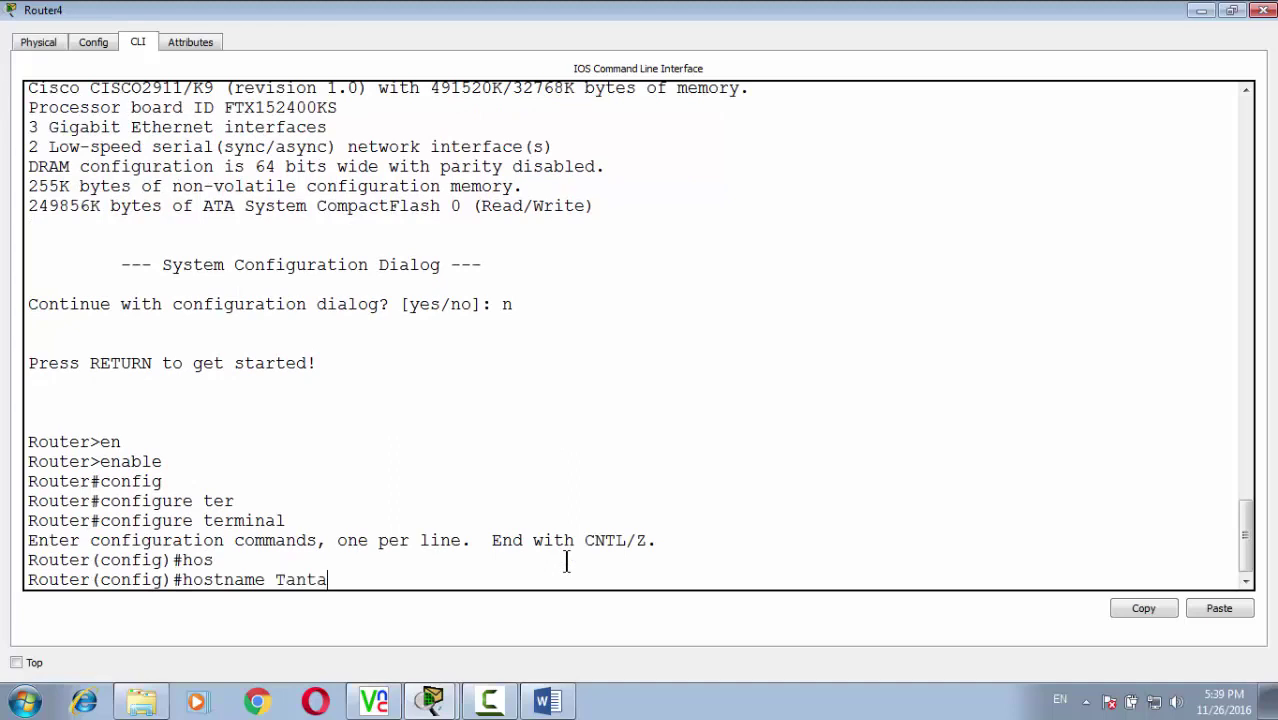
{"action": "type", "text": "Tanta"}
{"action": "key", "text": "Return"}
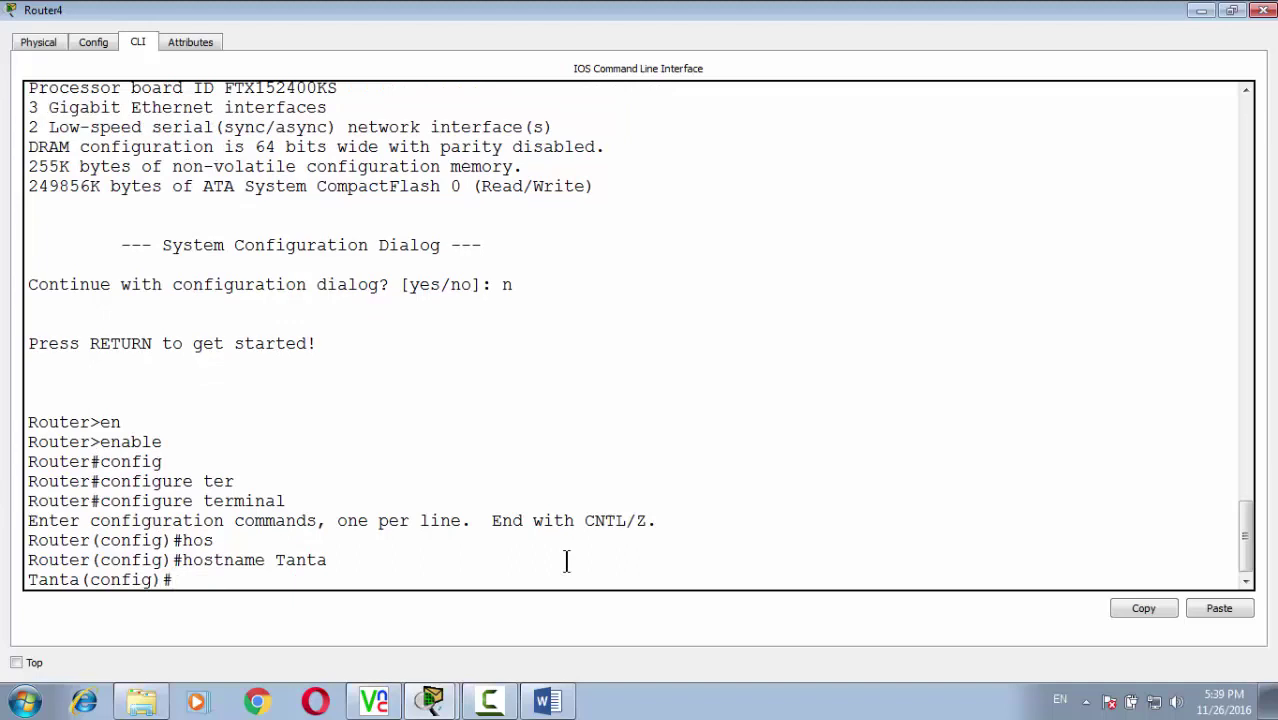
Step: Enable IPv6 routing on Router4 with ipv6 unicast-routing
{"action": "type", "text": "ipv"}
{"action": "key", "text": "Tab"}
{"action": "type", "text": "u"}
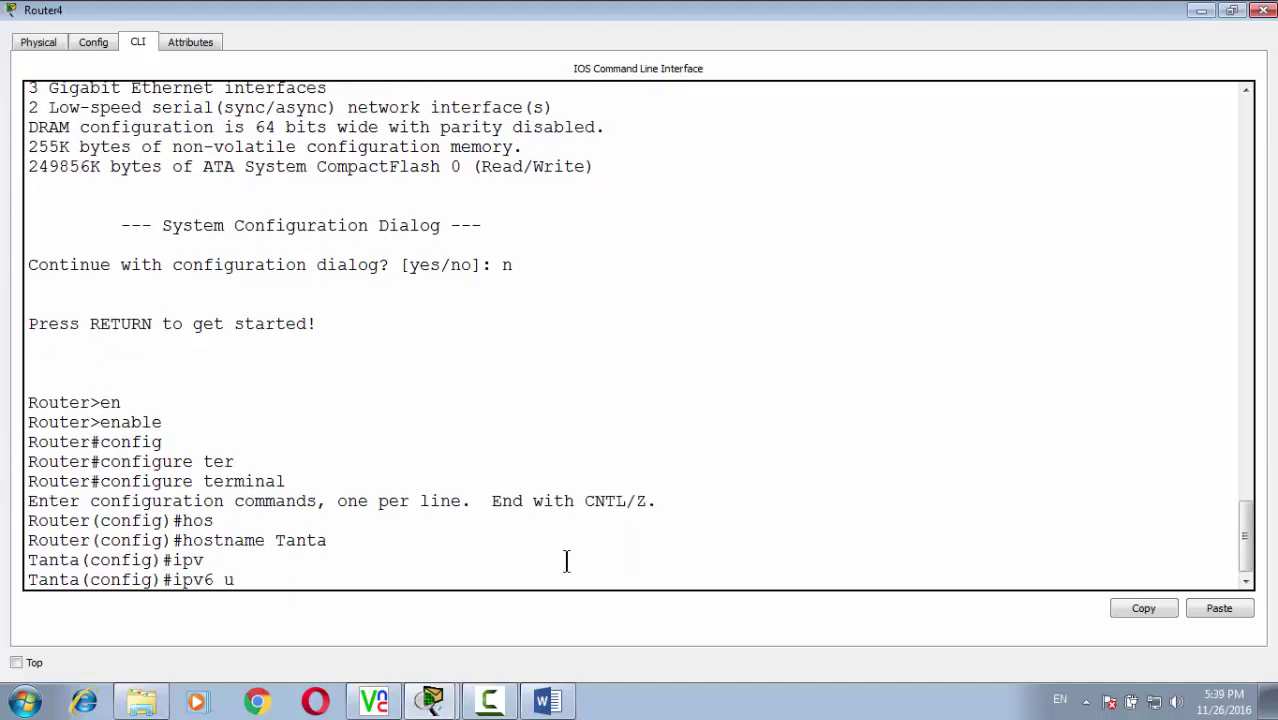
{"action": "type", "text": "n"}
{"action": "key", "text": "Tab"}
{"action": "key", "text": "Return"}
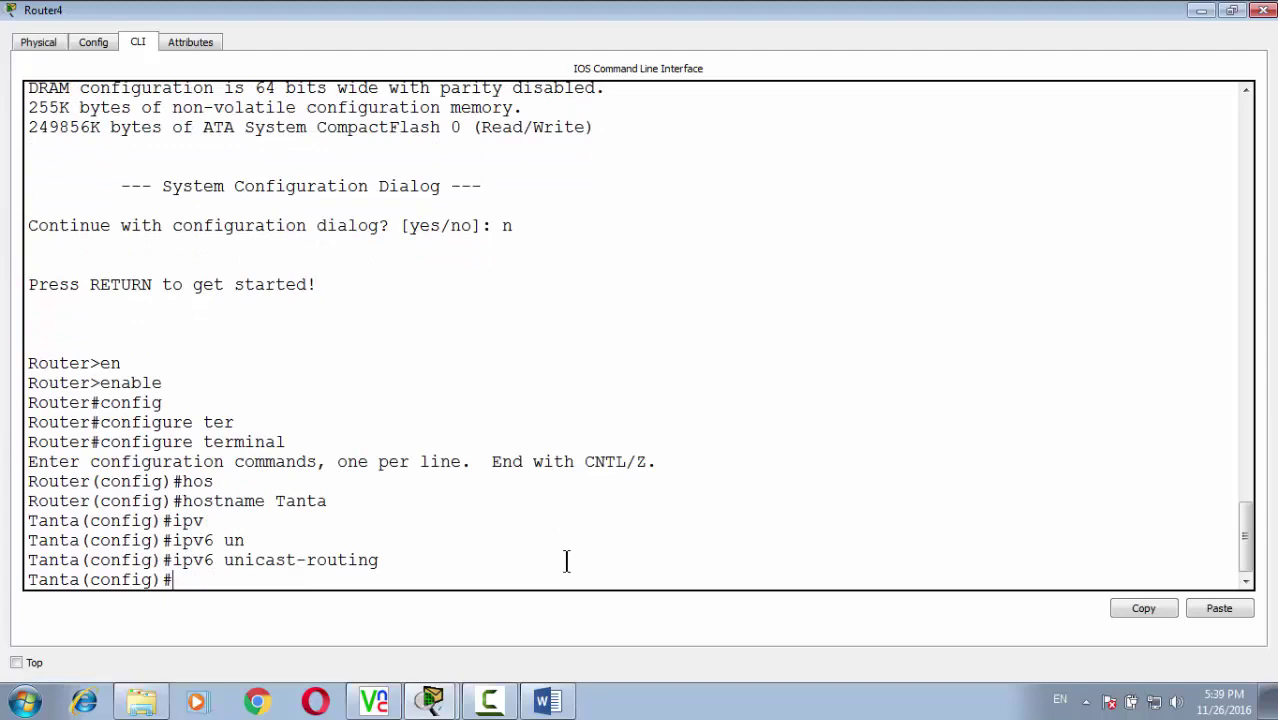
Step: Enter interface configuration mode for gigabitEthernet 0/0 on Router4
{"action": "type", "text": "inter"}
{"action": "key", "text": "Tab"}
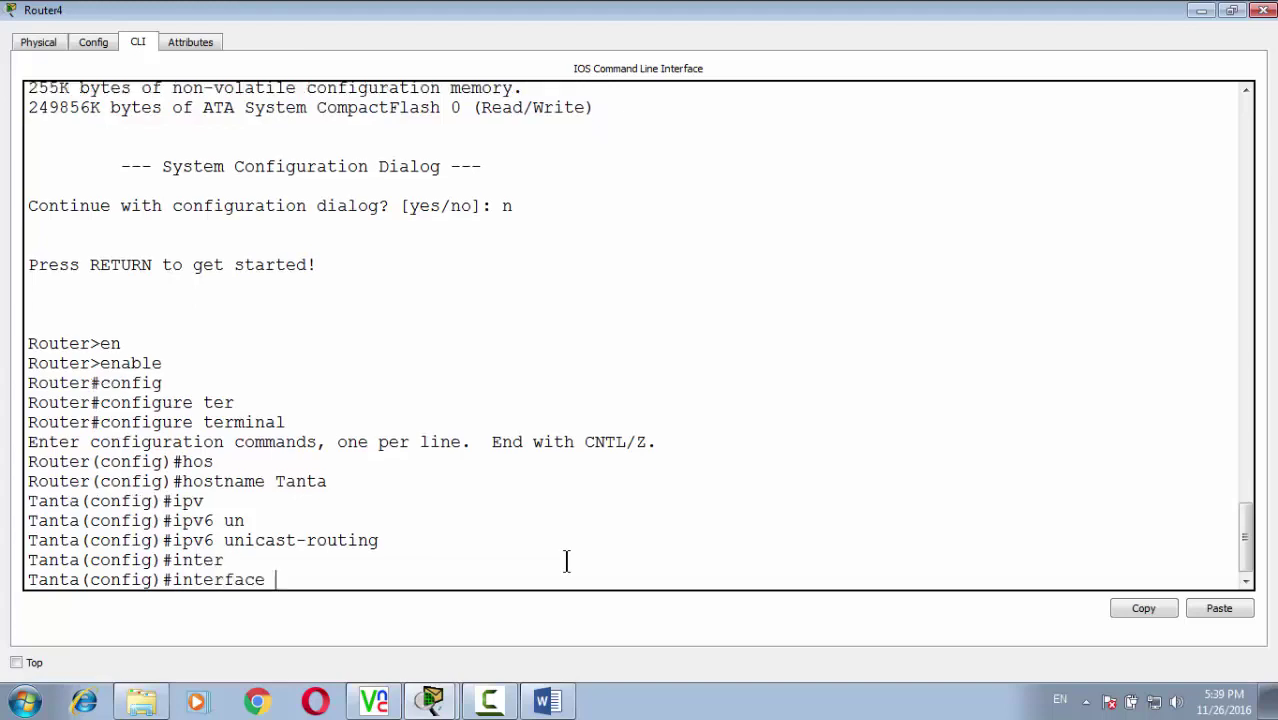
{"action": "type", "text": "gi"}
{"action": "key", "text": "Tab"}
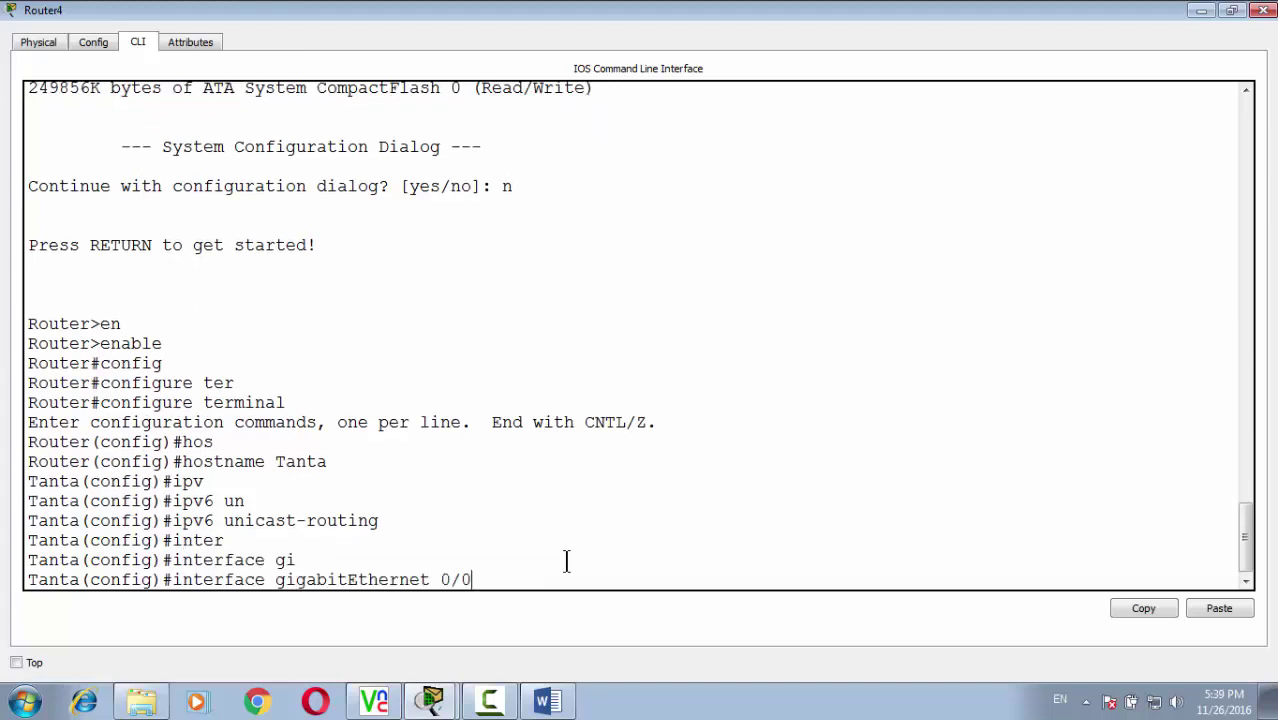
{"action": "key", "text": "Return"}
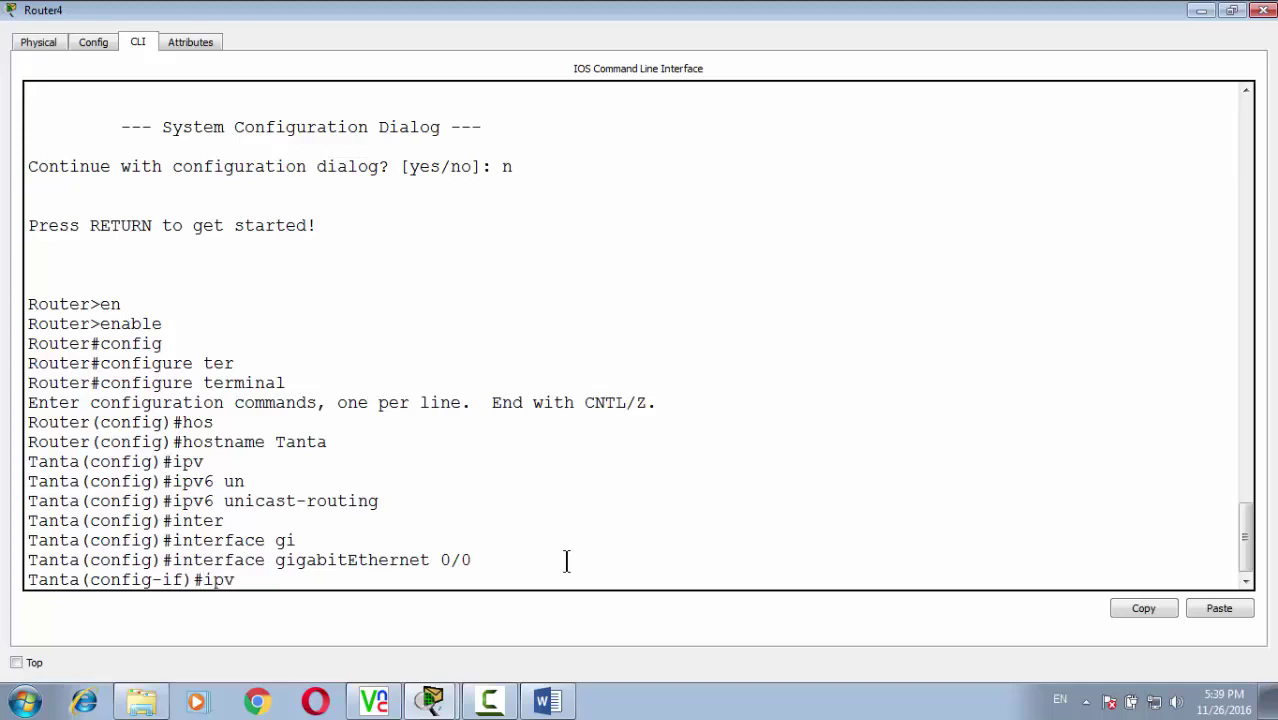
Step: Assign the IPv6 address 2001:3333:3333:3333::/64 with eui-64 to gigabitEthernet 0/0 on Router4
{"action": "type", "text": "ipv6 add"}
{"action": "key", "text": "Tab"}
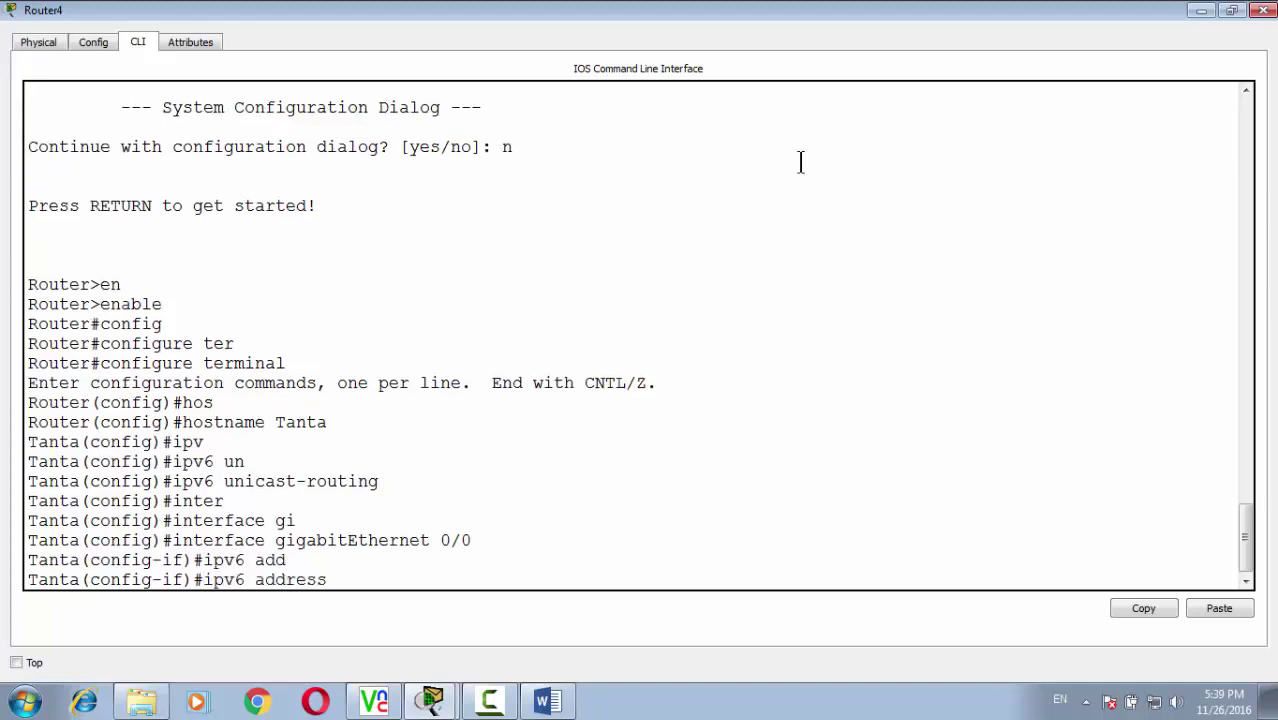
{"action": "left_click", "coordinate": [1200, 12]}
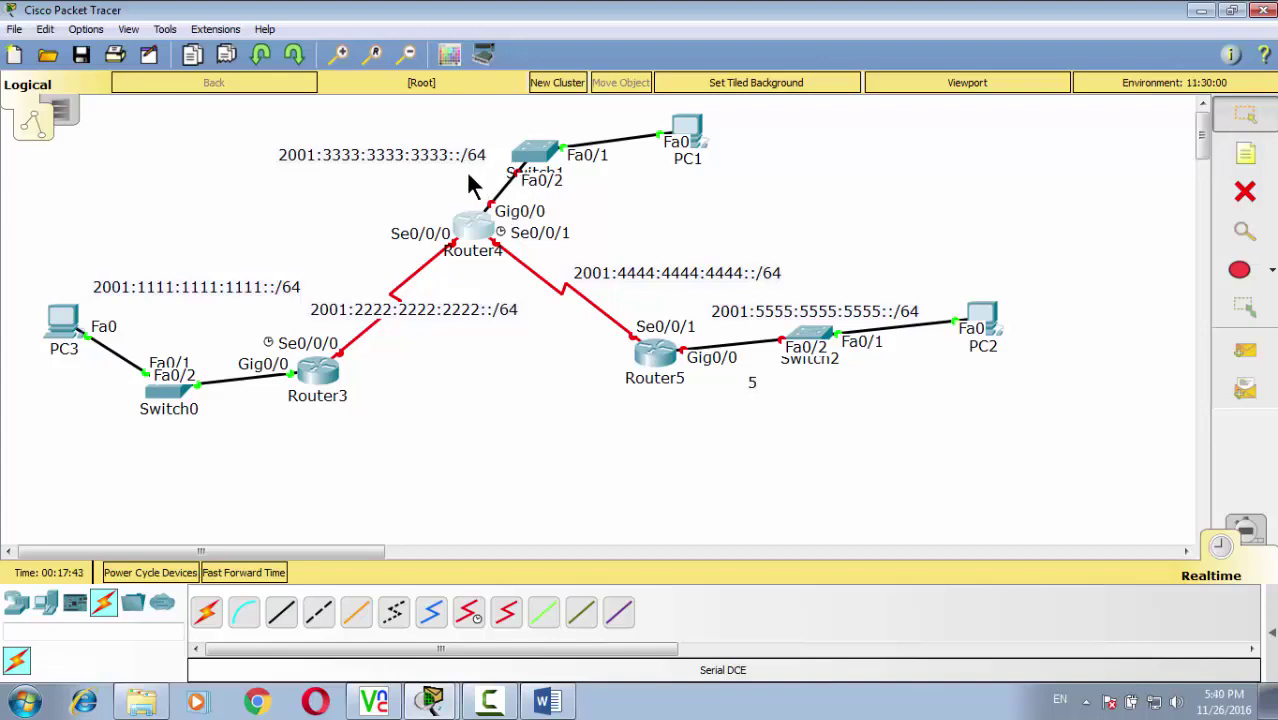
{"action": "left_click", "coordinate": [472, 225]}
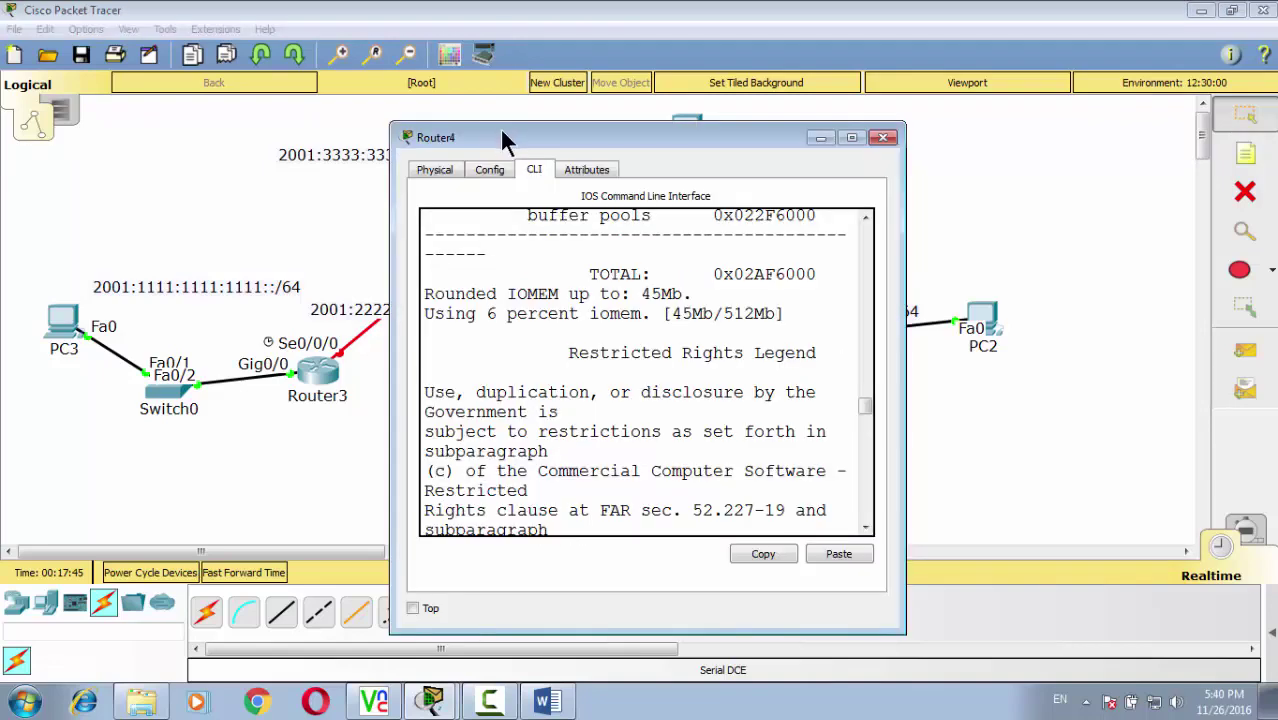
{"action": "double_click", "coordinate": [491, 135]}
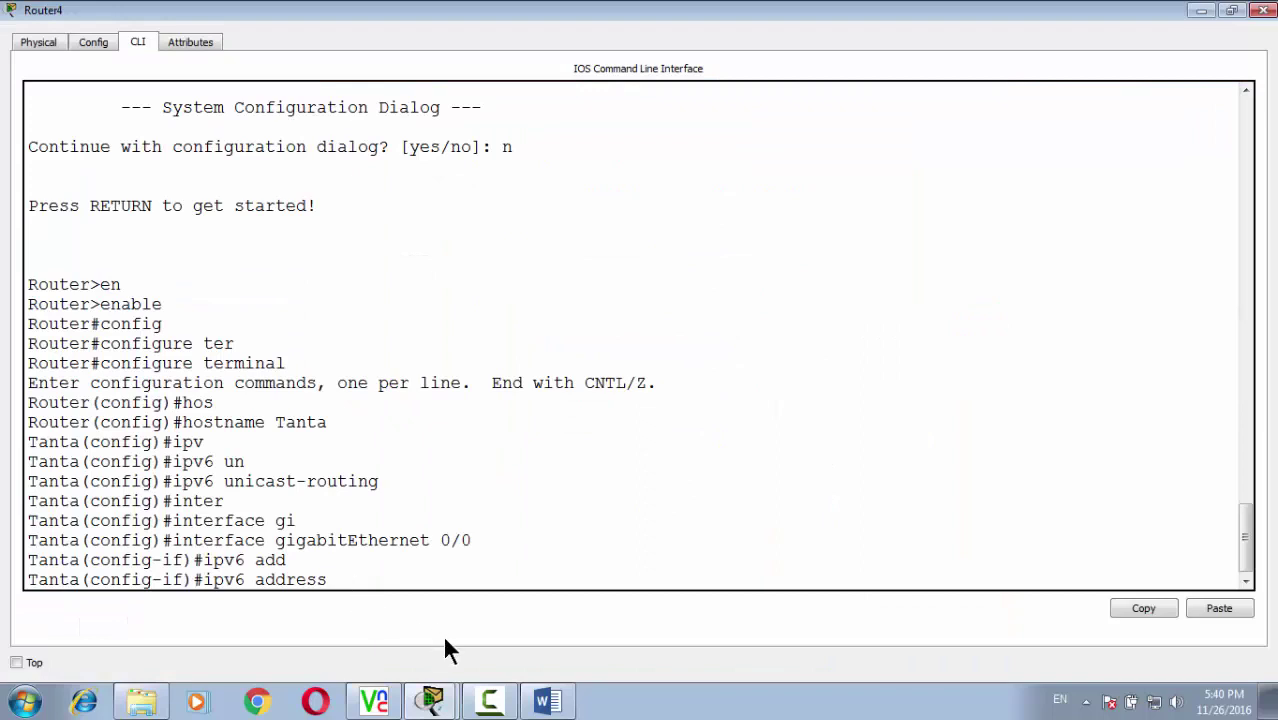
{"action": "type", "text": "2001:3333:333"}
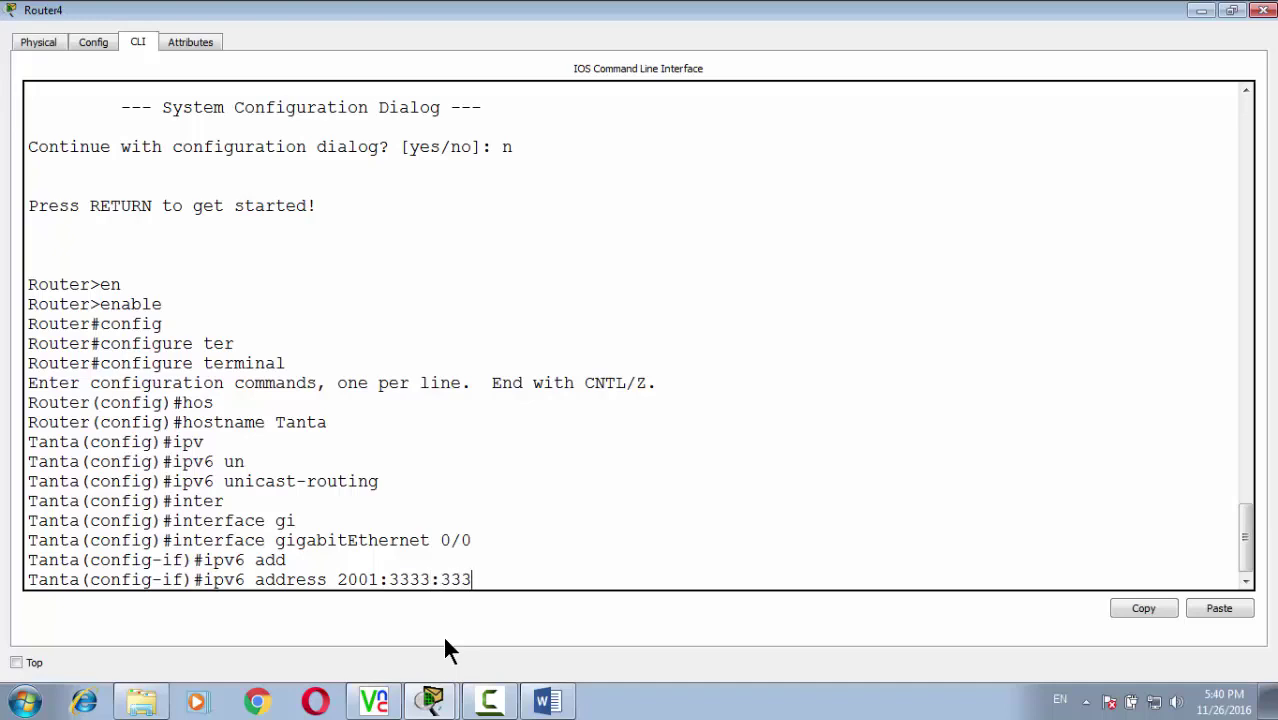
{"action": "type", "text": "3:3333::/64 eui"}
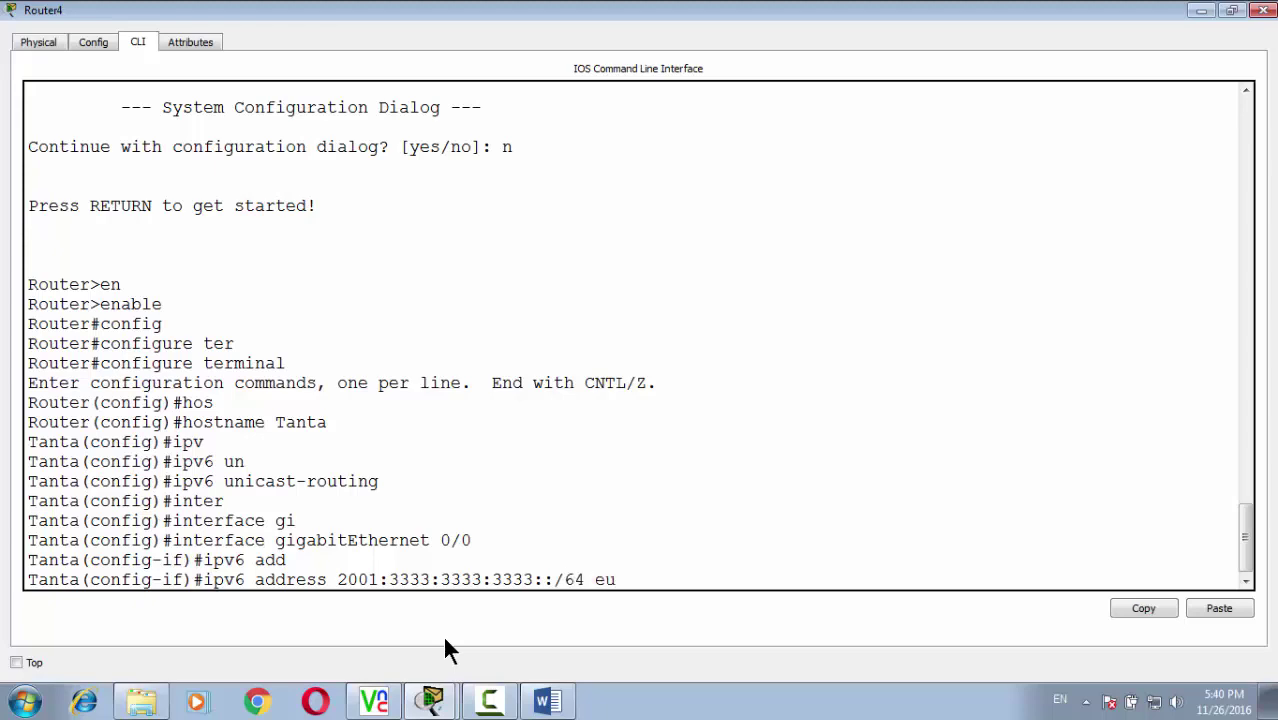
{"action": "key", "text": "Tab"}
{"action": "key", "text": "Return"}
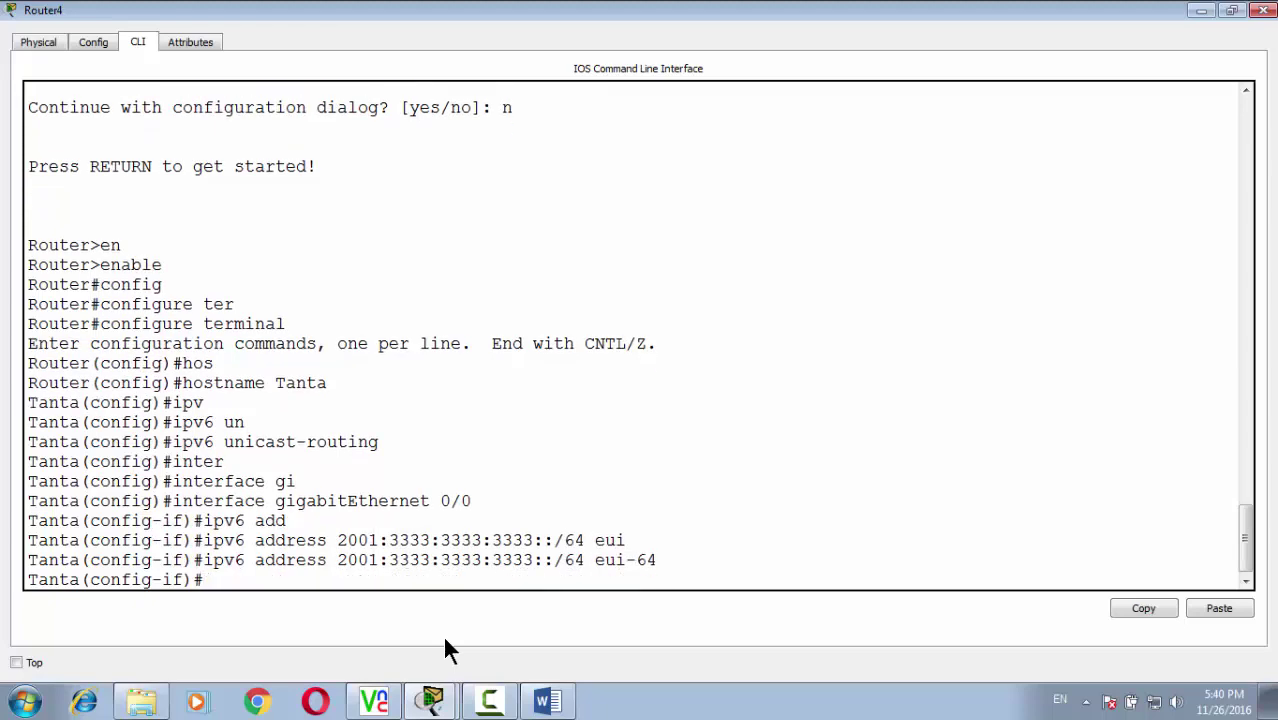
Step: Enable Router4's gigabitEthernet 0/0 interface with no shutdown
{"action": "type", "text": "no shut"}
{"action": "key", "text": "Tab"}
{"action": "key", "text": "Return"}
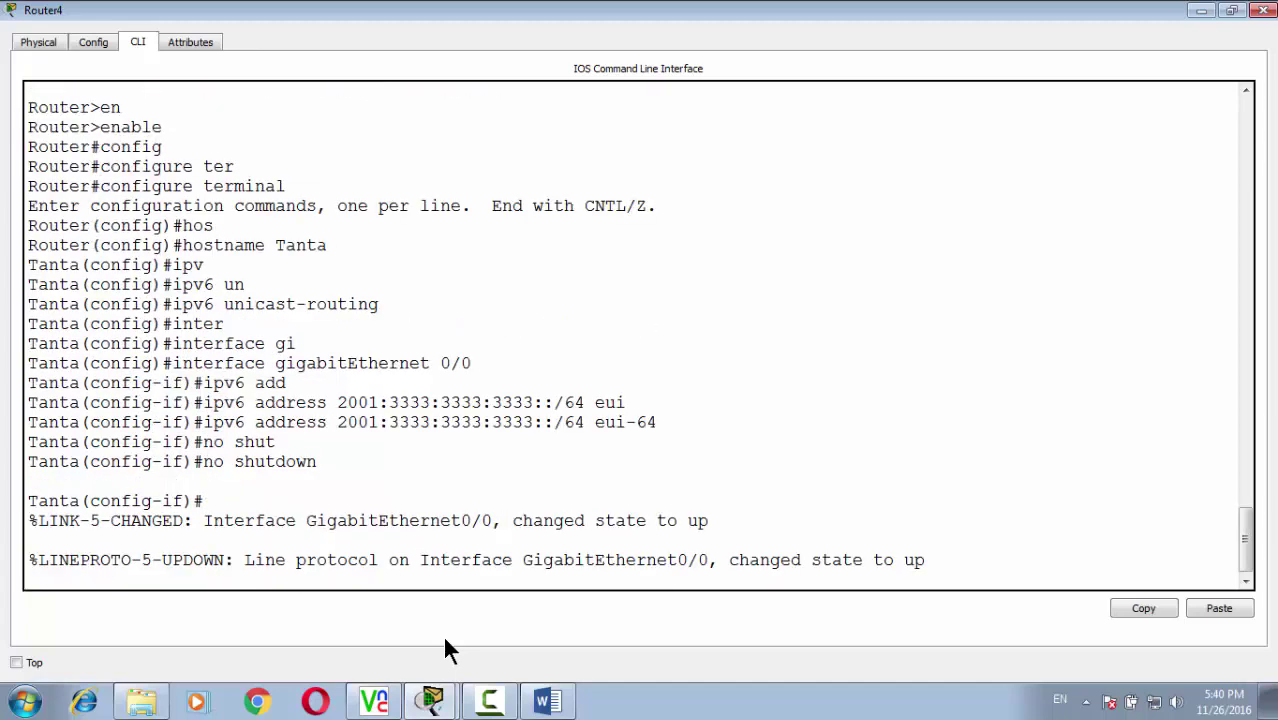
{"action": "key", "text": "Return"}
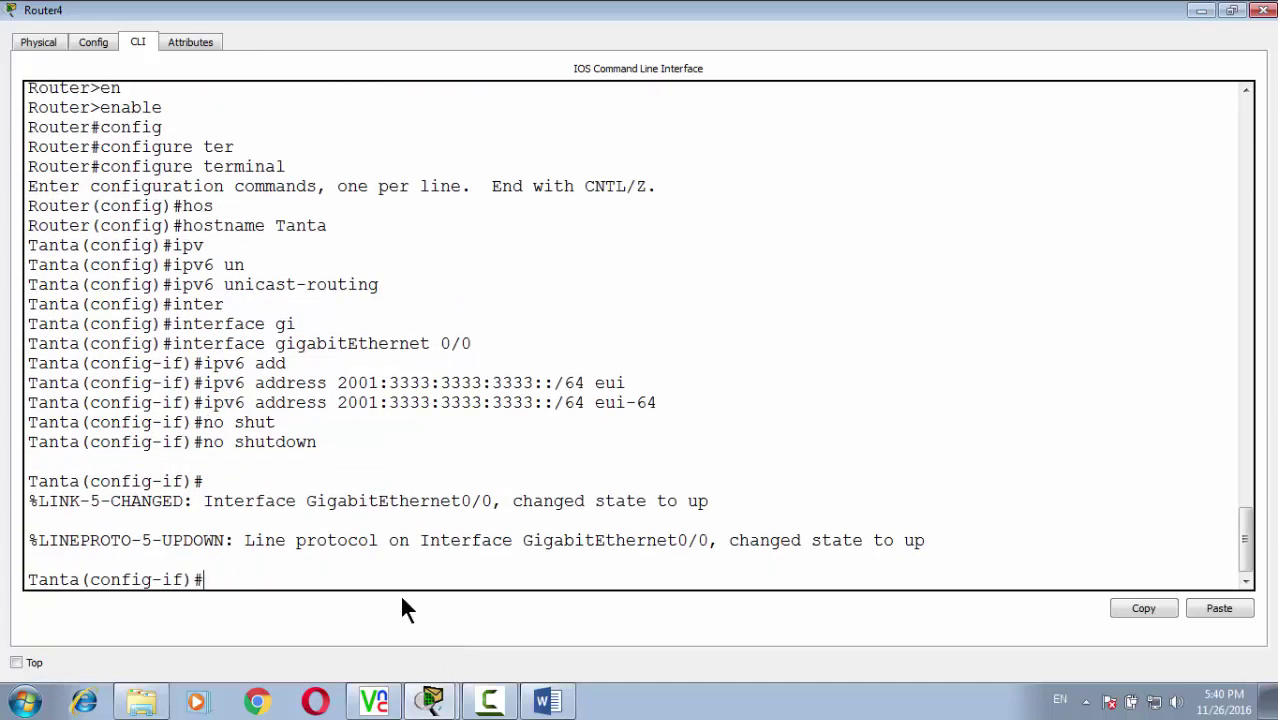
Step: Check the Router3–Router4 link in the topology, exit gigabitEthernet 0/0 and enter interface configuration mode for serial 0/0/0 on Router4
{"action": "left_click", "coordinate": [1201, 10]}
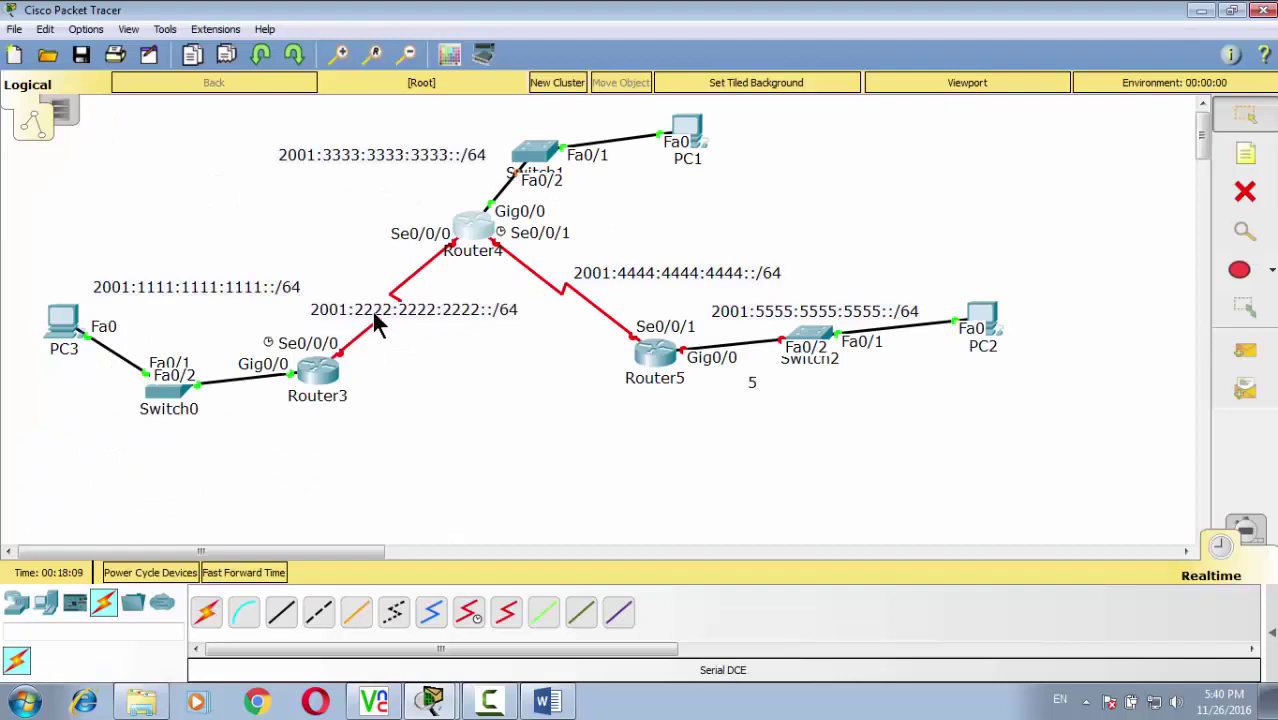
{"action": "left_click", "coordinate": [476, 238]}
{"action": "double_click", "coordinate": [500, 136]}
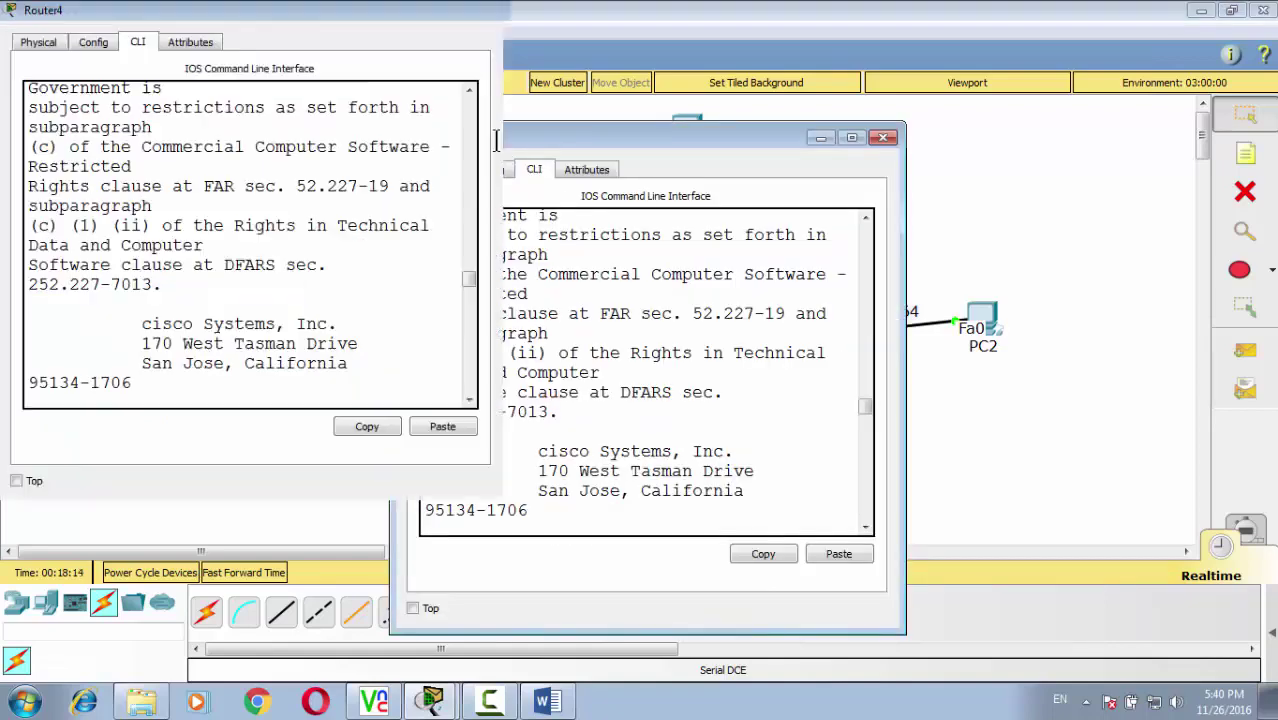
{"action": "type", "text": "exit"}
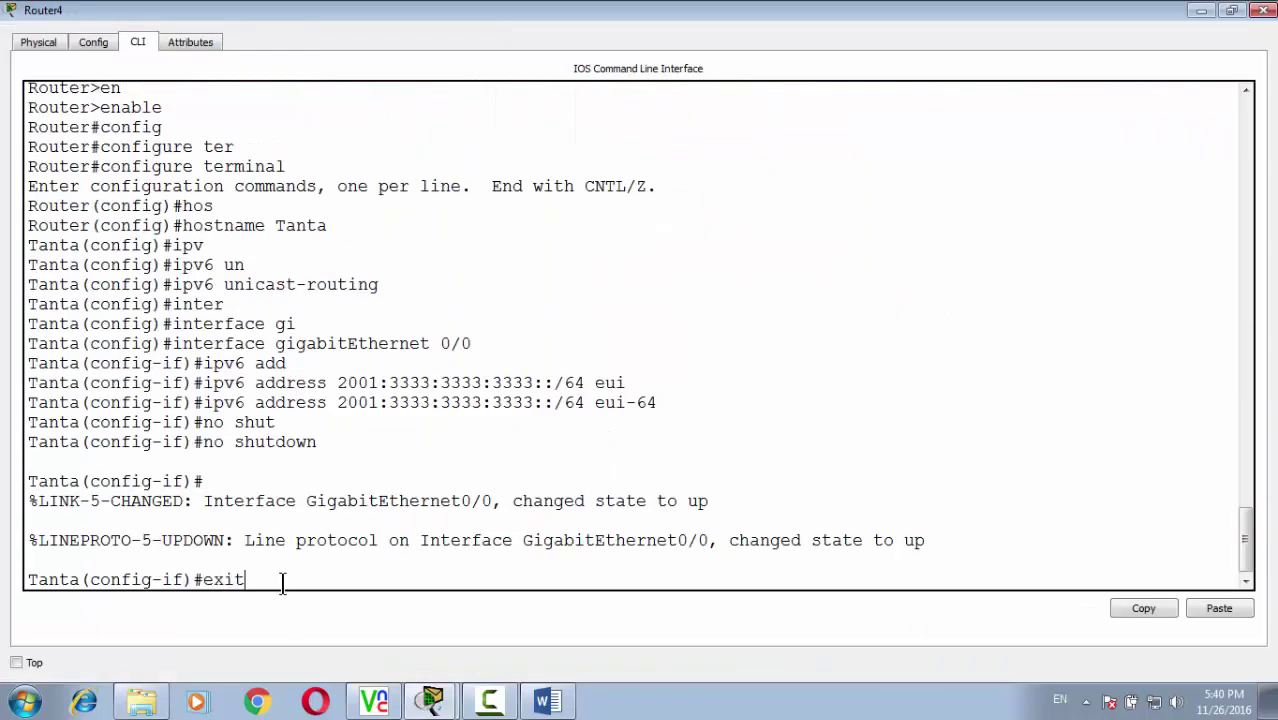
{"action": "key", "text": "Return"}
{"action": "type", "text": "inter"}
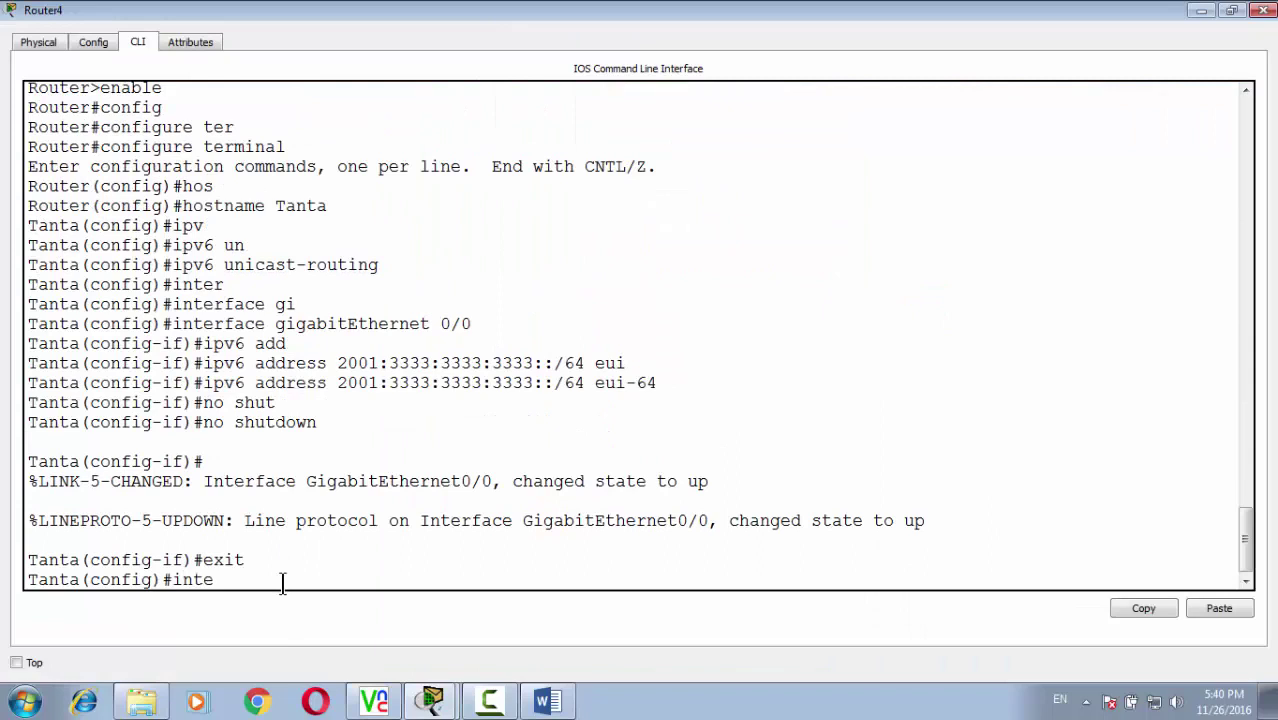
{"action": "key", "text": "Tab"}
{"action": "type", "text": "ser"}
{"action": "key", "text": "Tab"}
{"action": "type", "text": "0"}
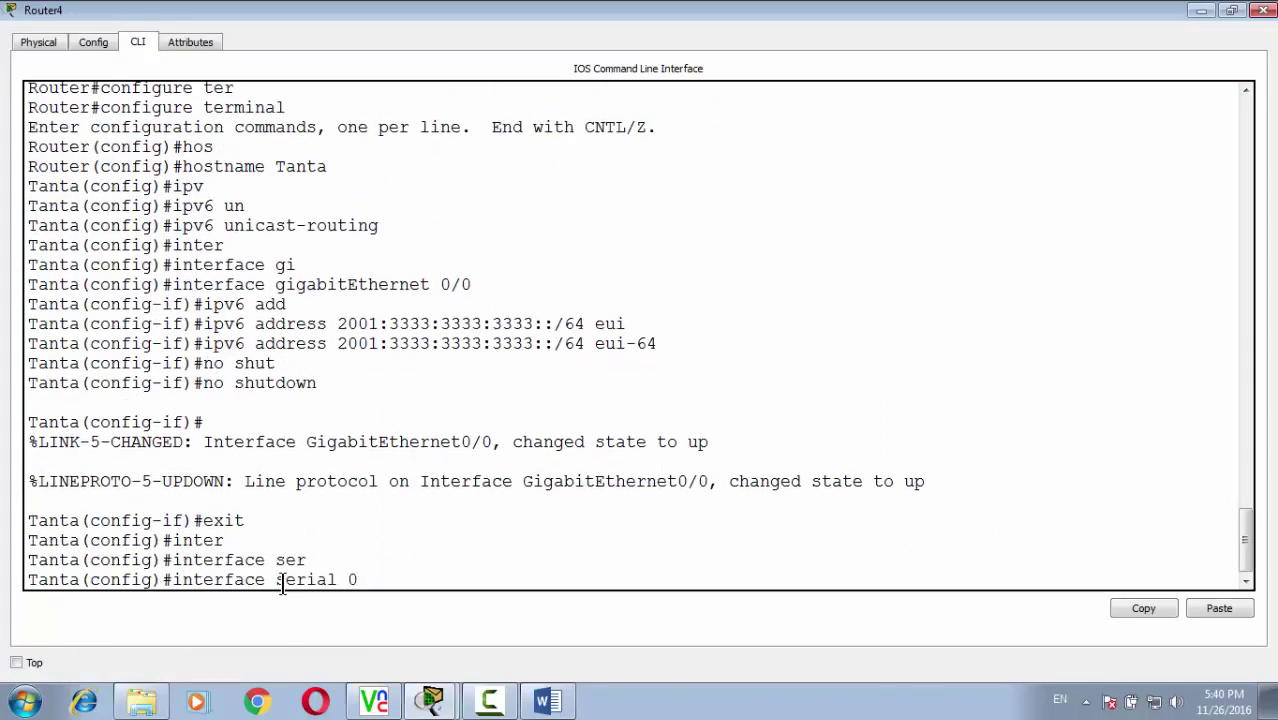
{"action": "type", "text": "/0/0"}
{"action": "key", "text": "Return"}
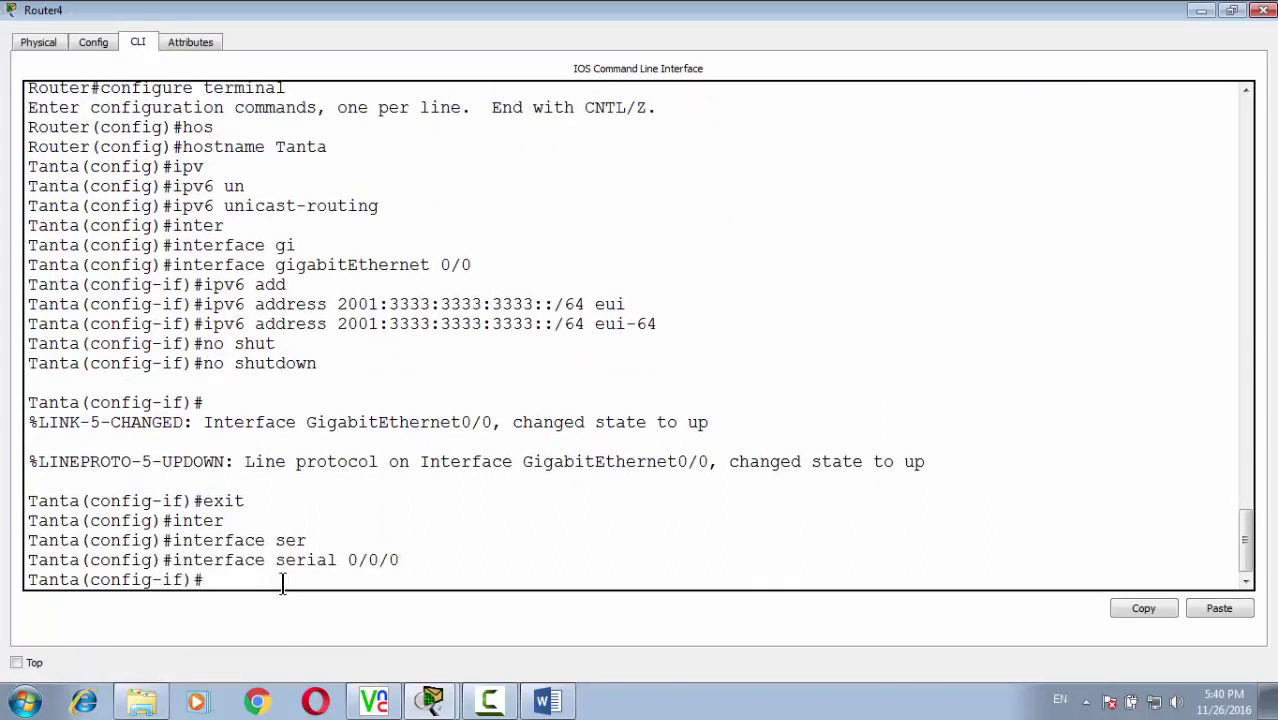
Step: Assign the IPv6 address 2001:2222:2222:2222::2/64 to serial 0/0/0 on Router4
{"action": "type", "text": "ipv6"}
{"action": "key", "text": "Tab"}
{"action": "type", "text": "add"}
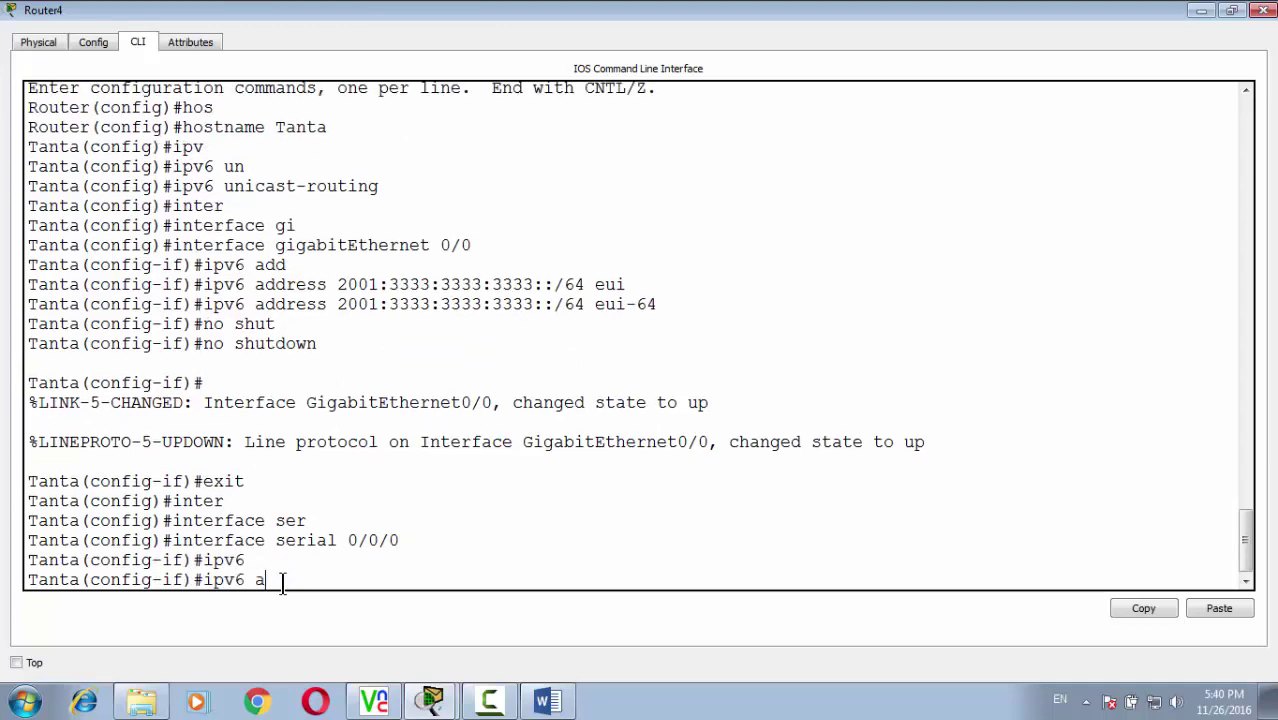
{"action": "key", "text": "Tab"}
{"action": "type", "text": "2001:"}
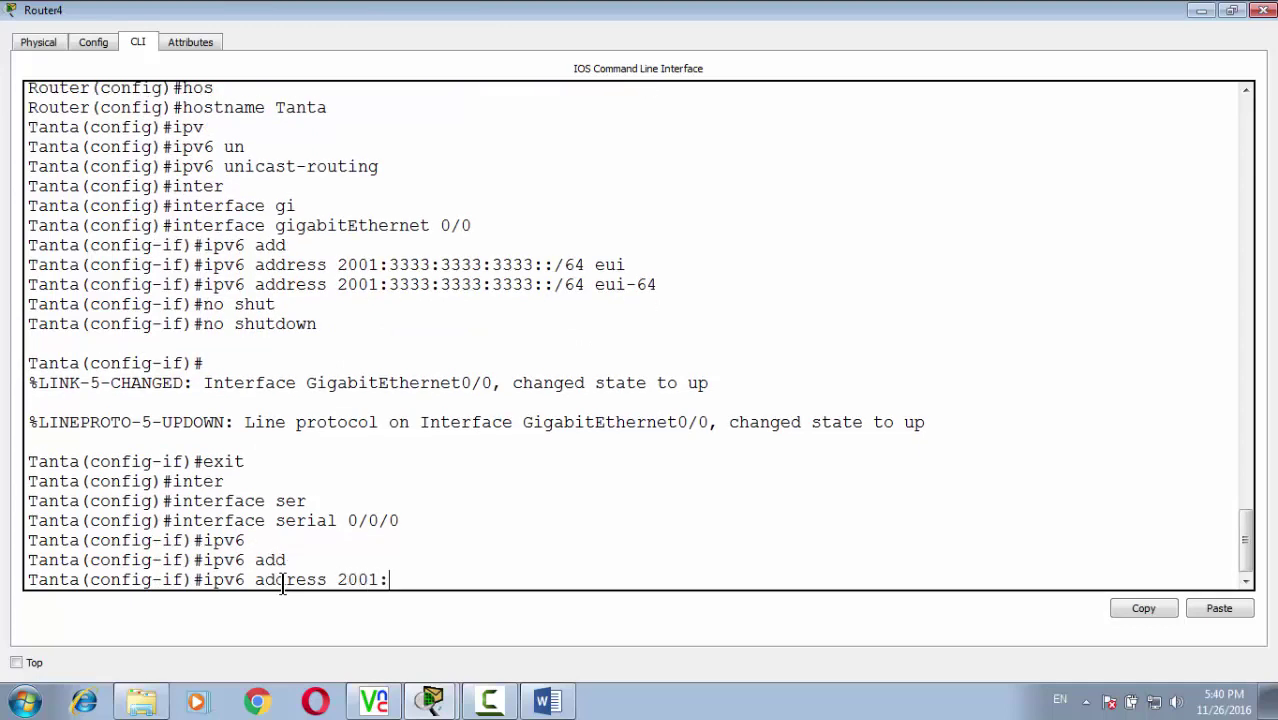
{"action": "type", "text": "2222:2222:2222"}
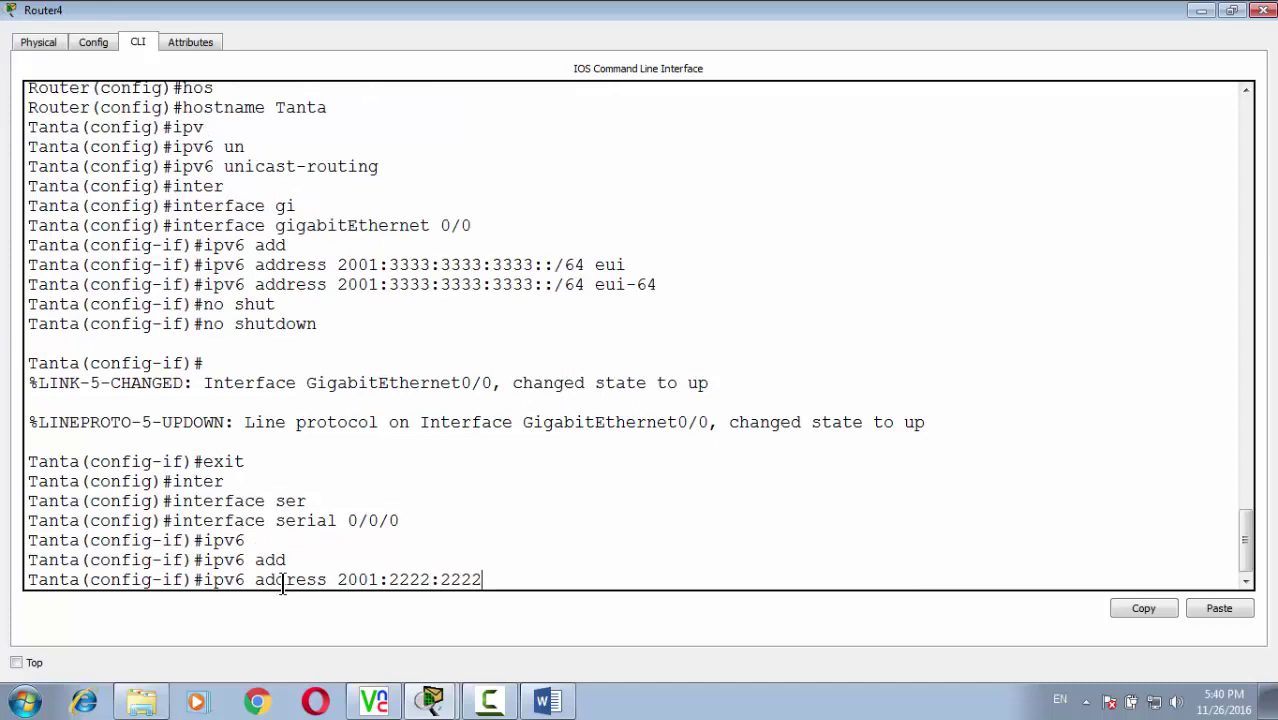
{"action": "type", "text": "::2/64"}
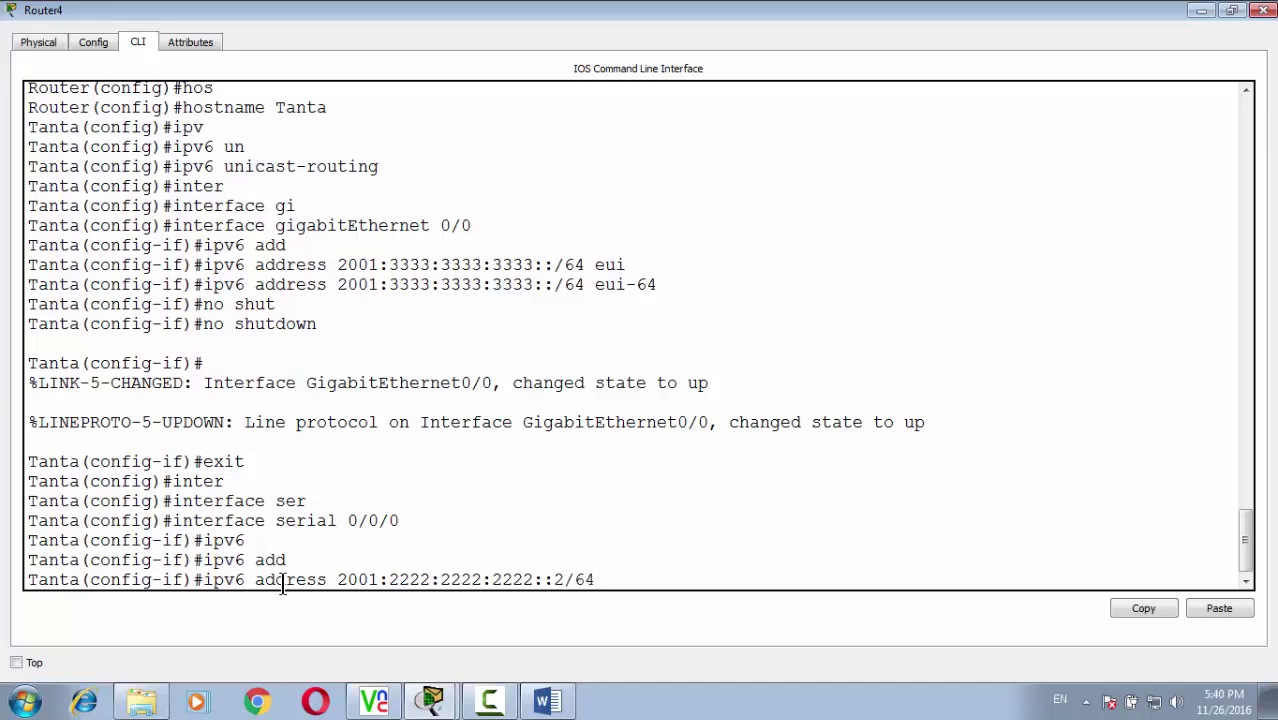
{"action": "key", "text": "Return"}
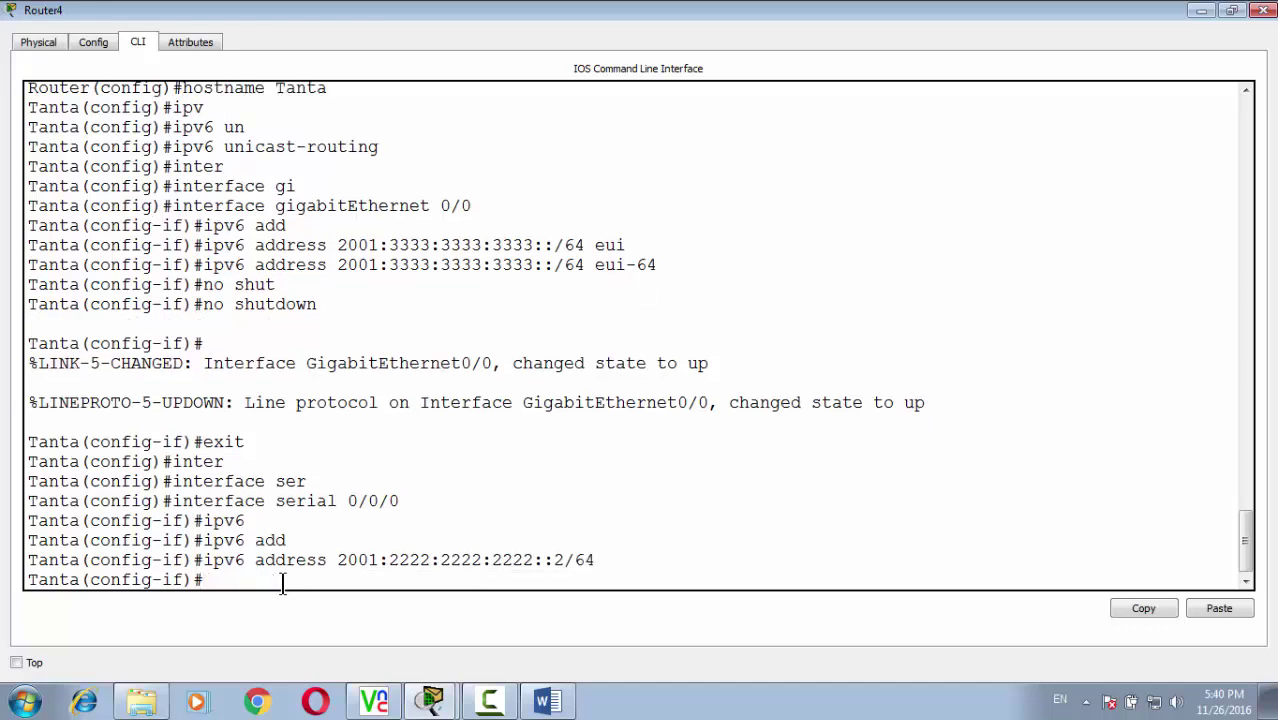
Step: Enable Router4's serial 0/0/0 interface with no shutdown and exit to global configuration mode
{"action": "type", "text": "no shut"}
{"action": "key", "text": "Tab"}
{"action": "key", "text": "Return"}
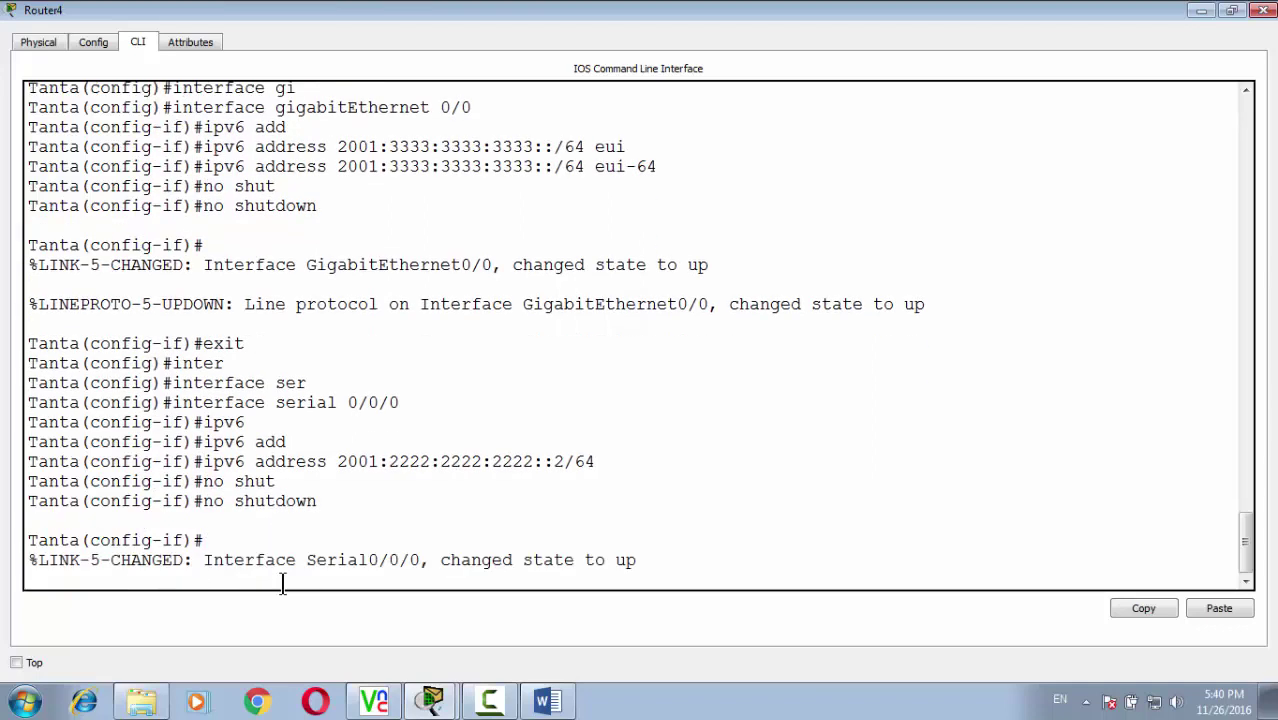
{"action": "key", "text": "Return"}
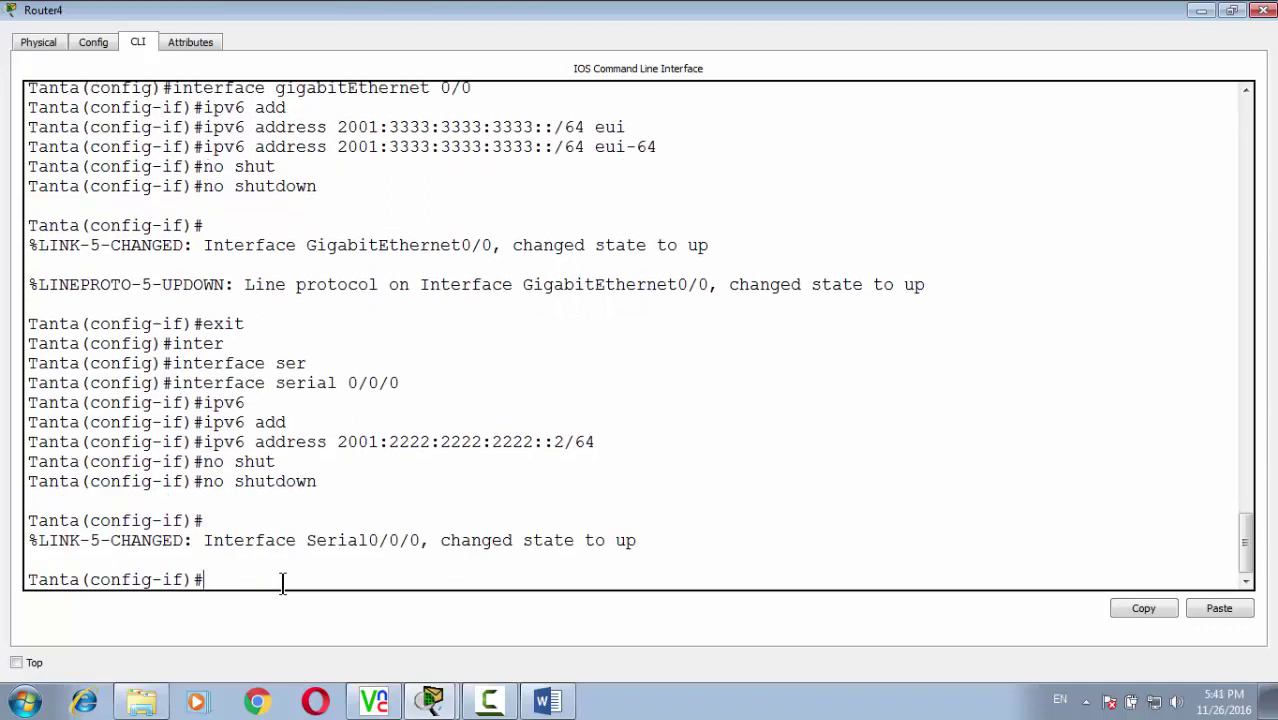
{"action": "type", "text": "exit"}
{"action": "key", "text": "Return"}
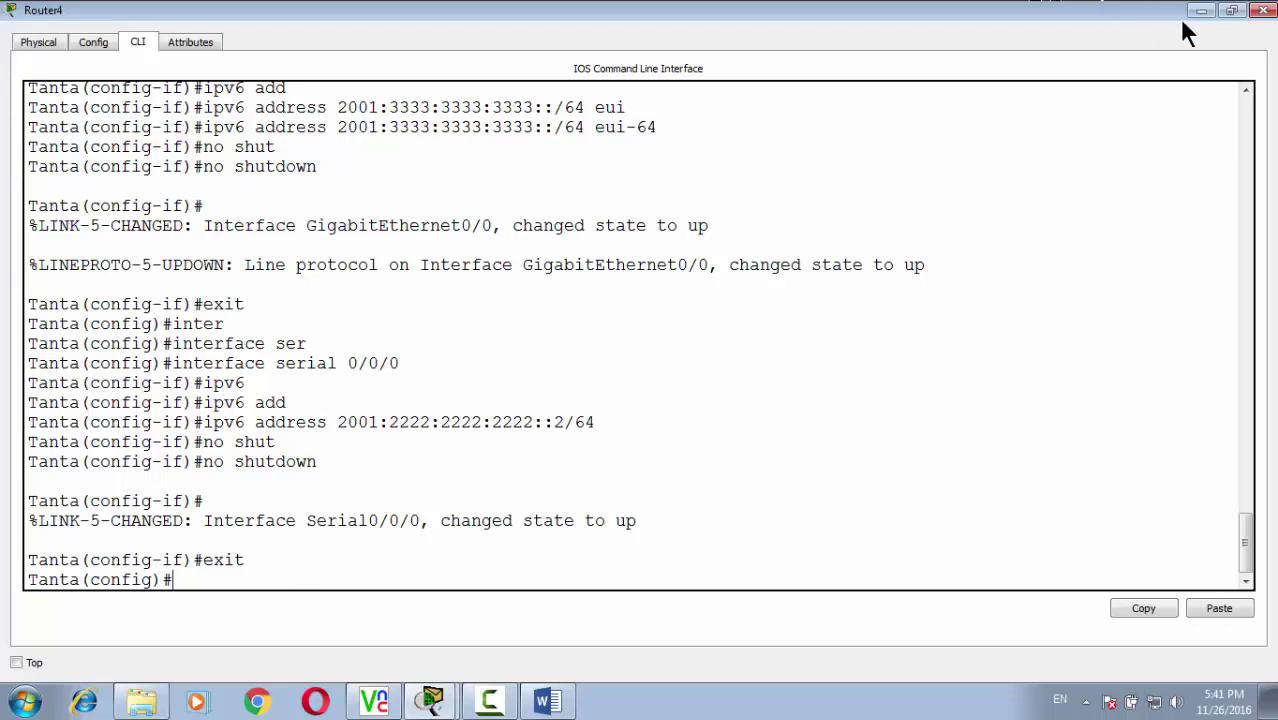
Step: Move the 2001:4444:4444:4444::/64 label onto the serial link between Router4 and Router5, and reopen Router4's command line maximized
{"action": "key", "text": "alt+F4"}
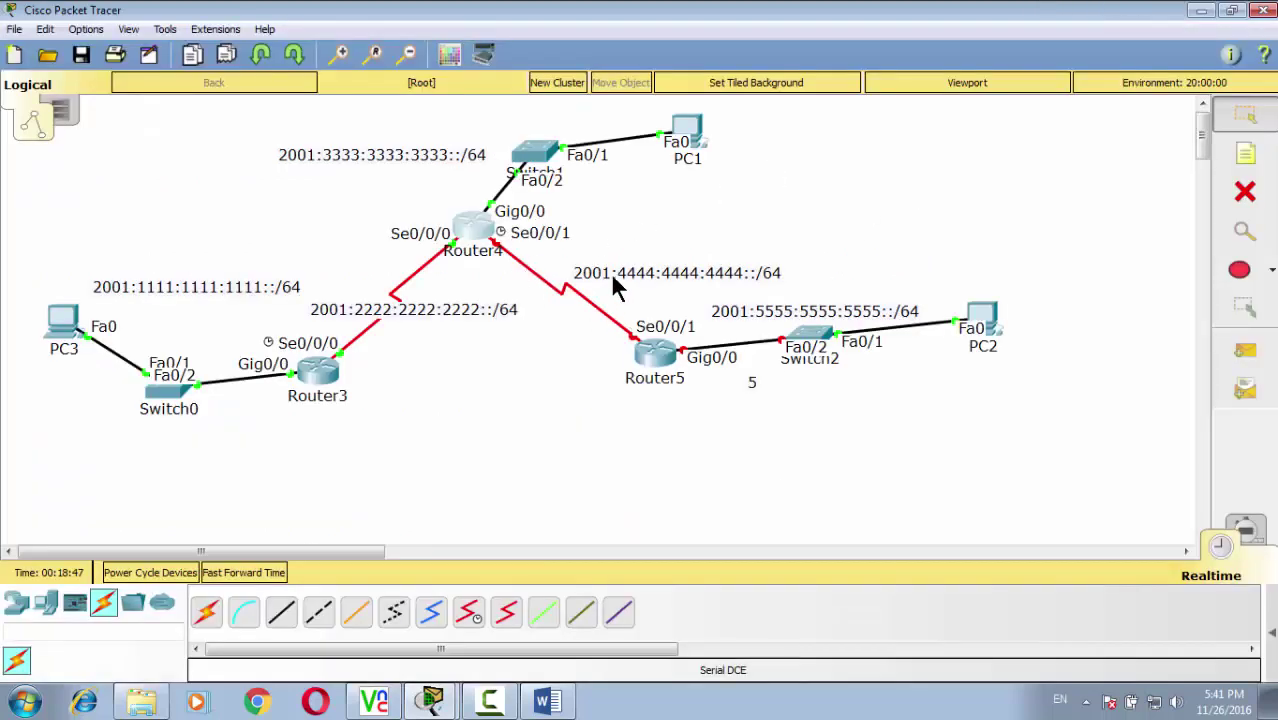
{"action": "left_click_drag", "start_coordinate": [572, 277], "coordinate": [537, 285]}
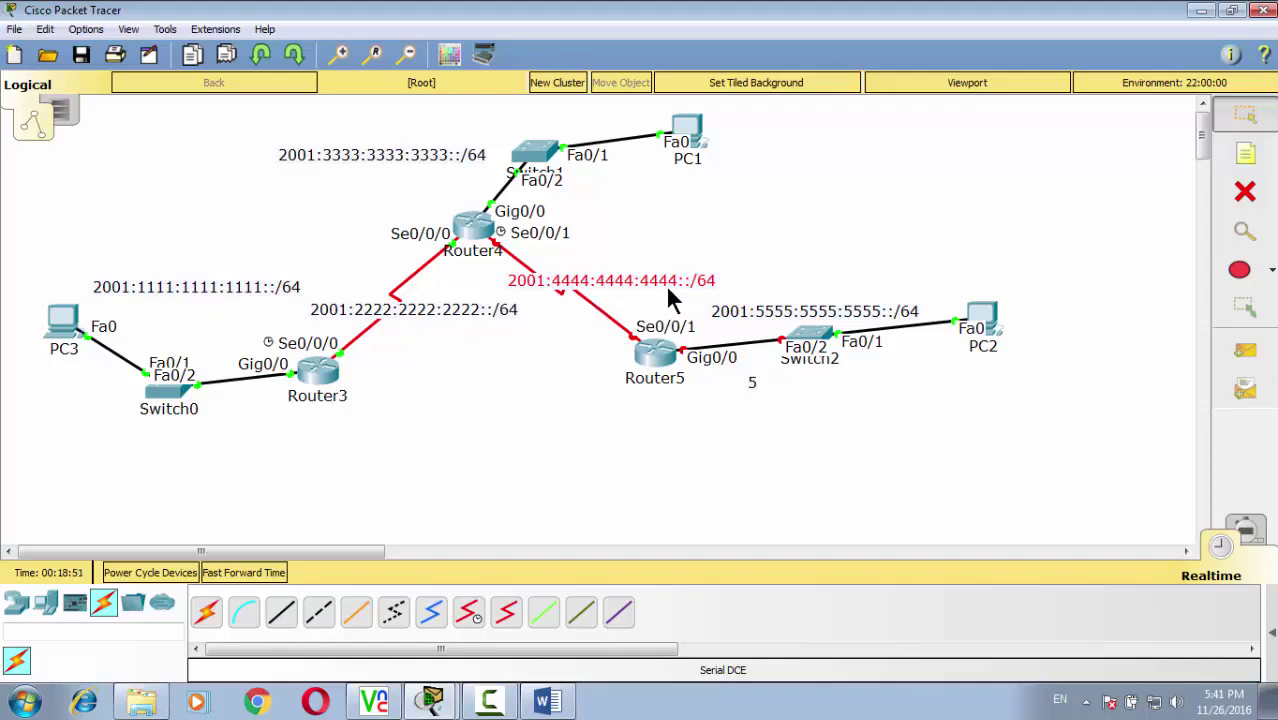
{"action": "left_click", "coordinate": [470, 232]}
{"action": "key", "text": "super+Up"}
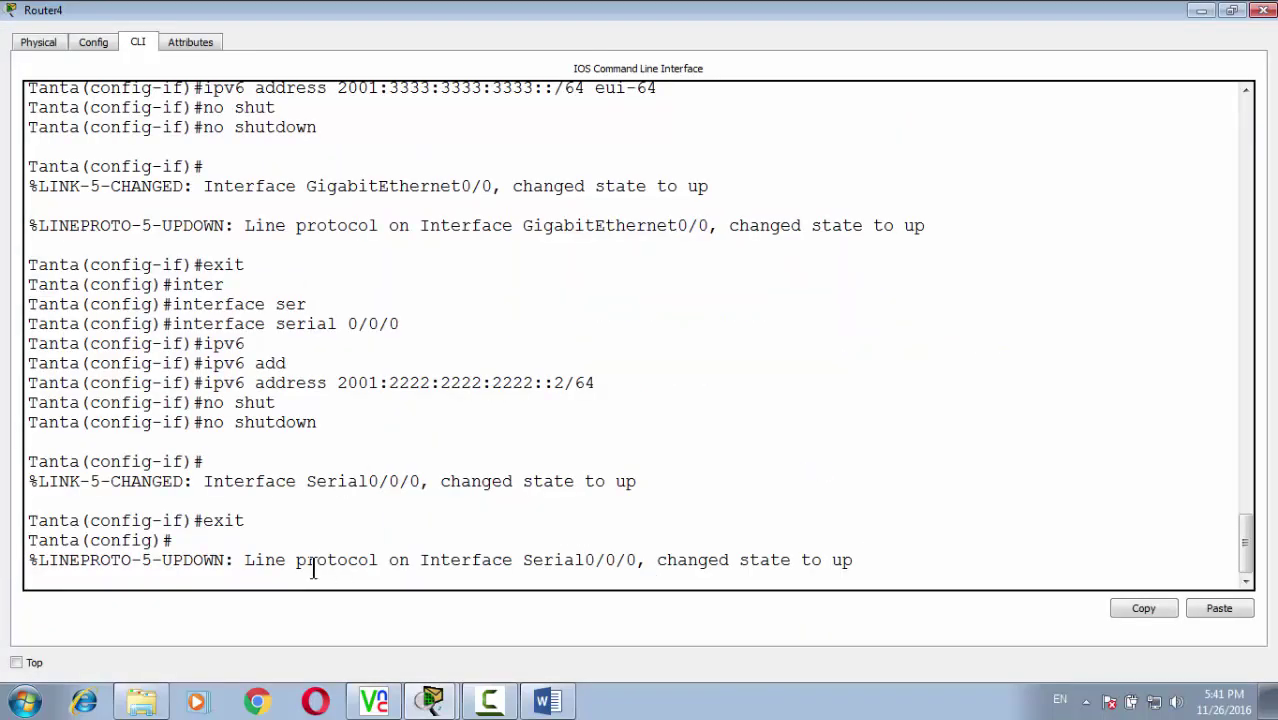
Step: Enter interface configuration mode for serial 0/0/1 on Router4
{"action": "key", "text": "Return"}
{"action": "key", "text": "Return"}
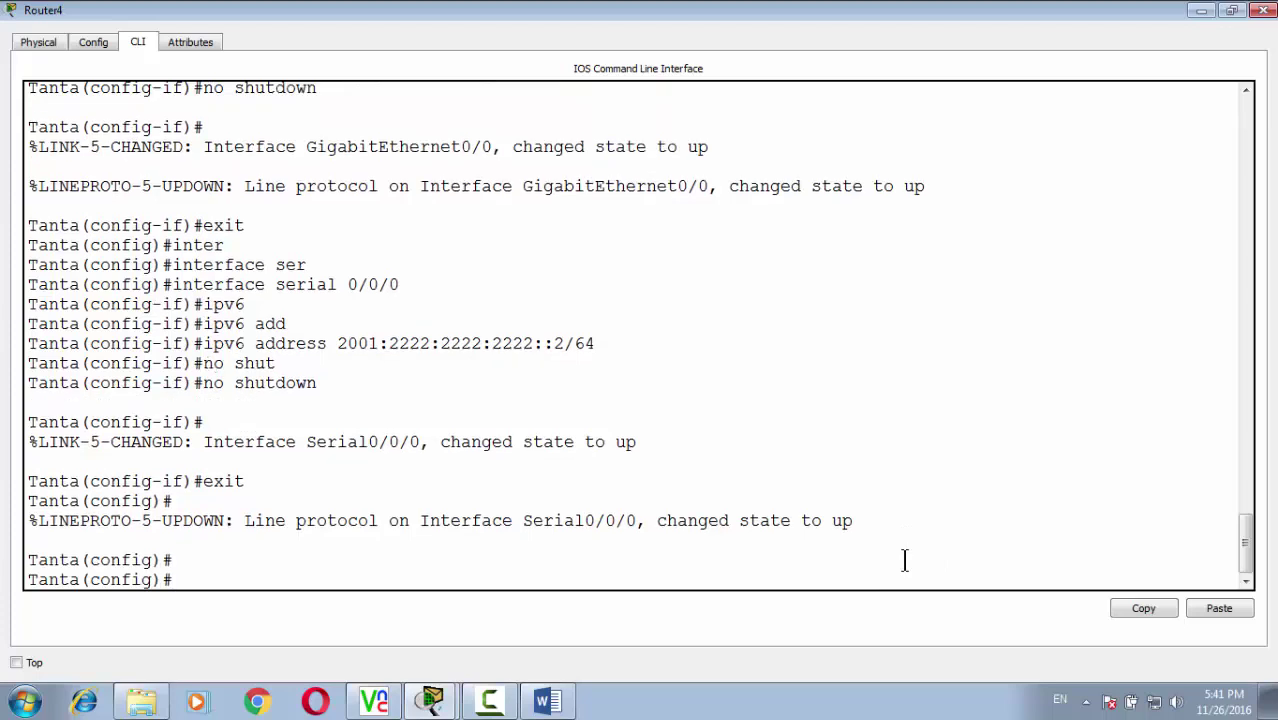
{"action": "type", "text": "inter"}
{"action": "key", "text": "Tab"}
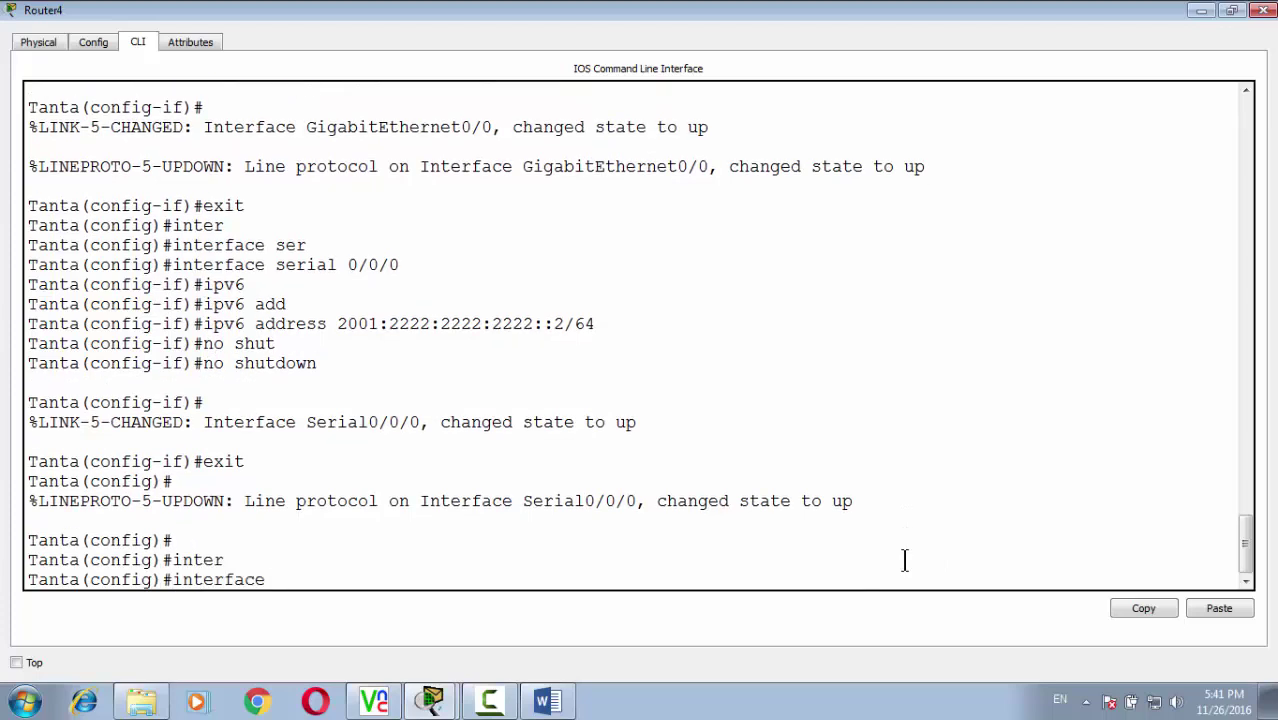
{"action": "type", "text": "ser"}
{"action": "key", "text": "Tab"}
{"action": "type", "text": "0/"}
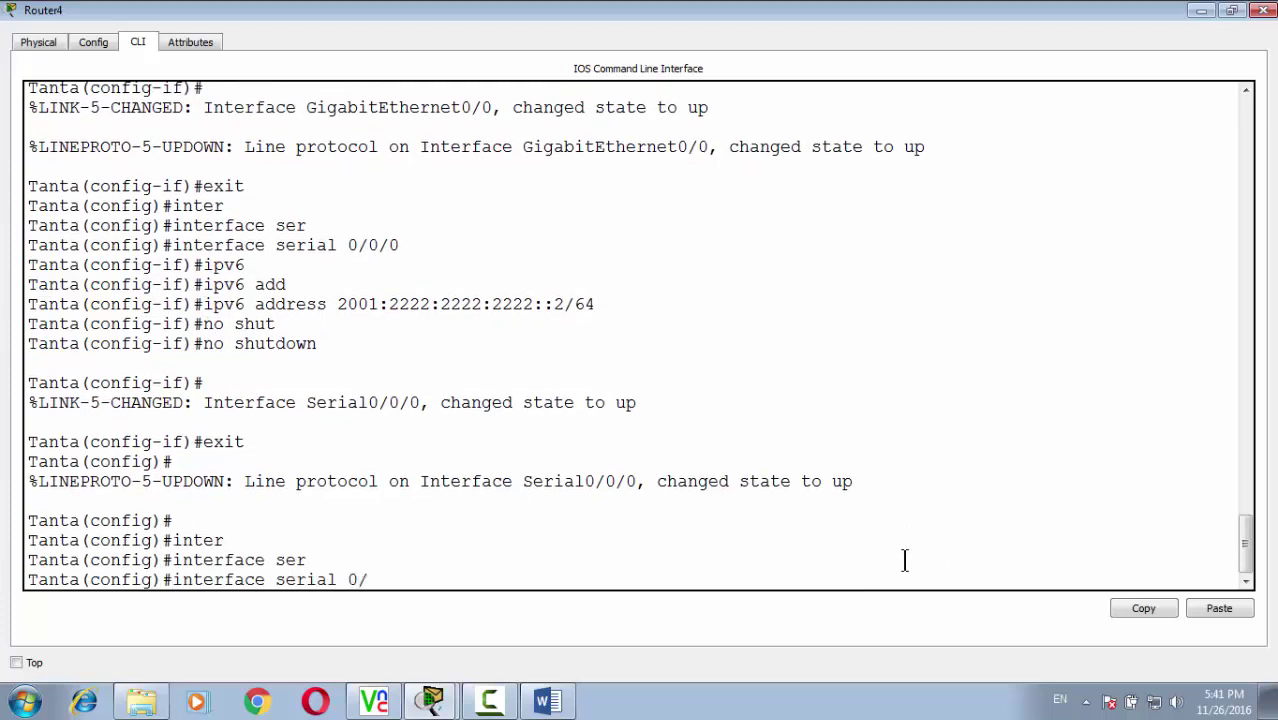
{"action": "type", "text": "0/1"}
{"action": "key", "text": "Return"}
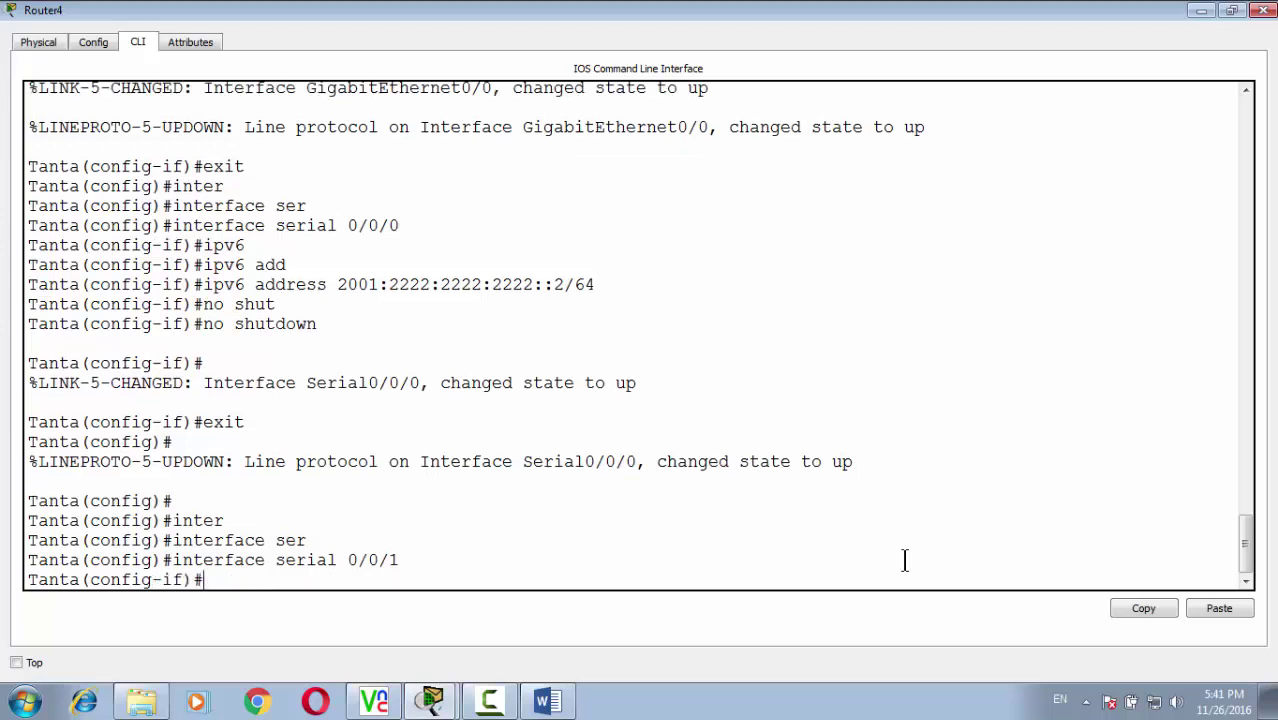
Step: Assign the IPv6 address 2001:4444:4444:4444::1/64 to serial 0/0/1 on Router4
{"action": "type", "text": "ipv"}
{"action": "key", "text": "Tab"}
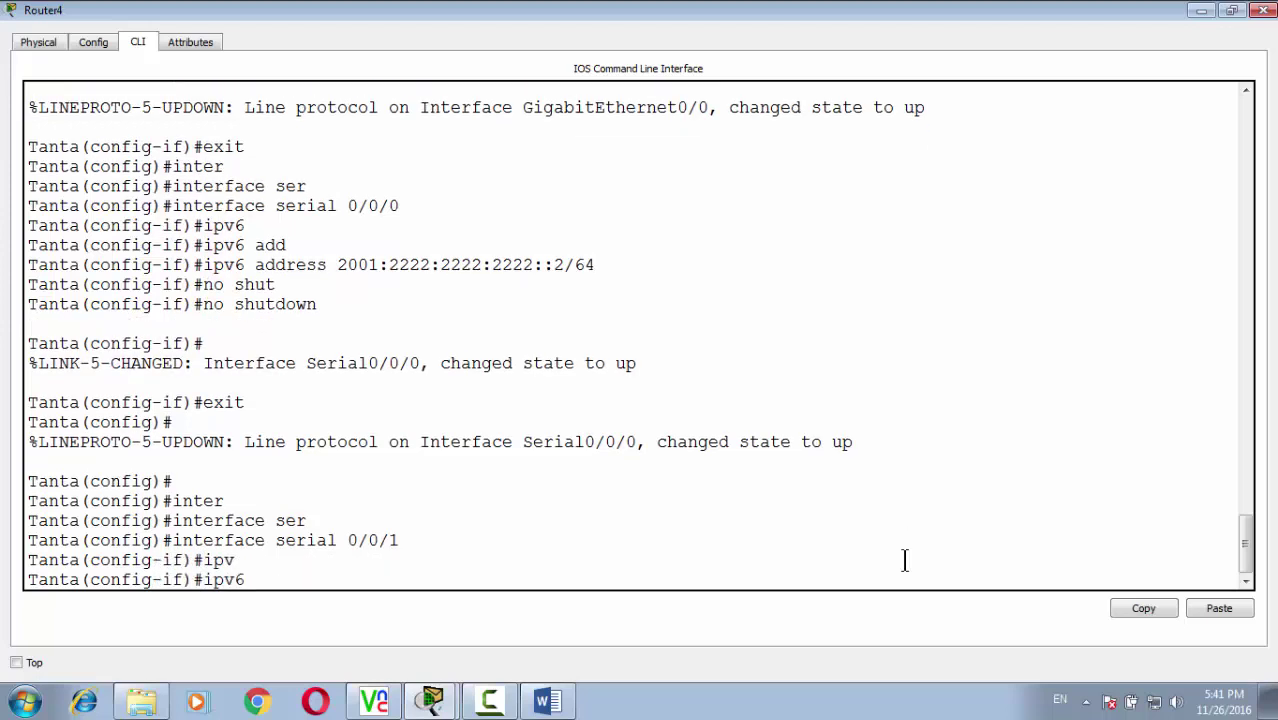
{"action": "type", "text": "add"}
{"action": "key", "text": "Tab"}
{"action": "type", "text": "2001:"}
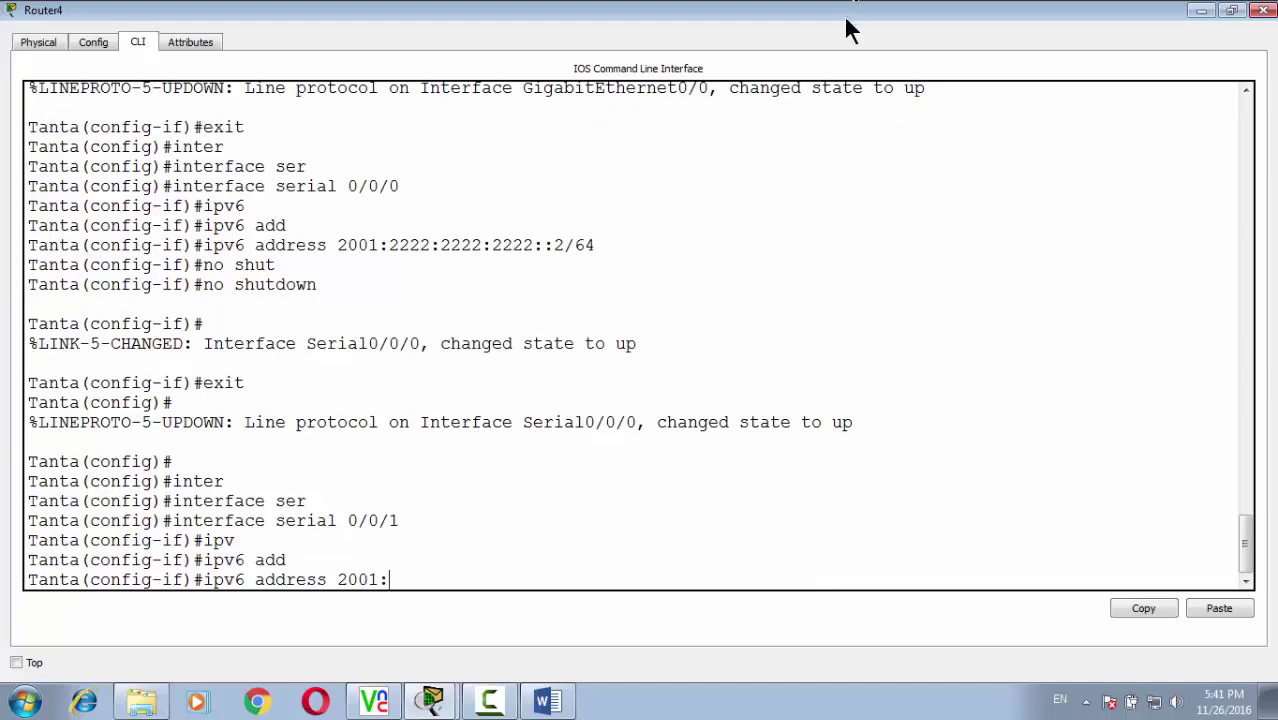
{"action": "left_click_drag", "start_coordinate": [846, 12], "coordinate": [638, 360]}
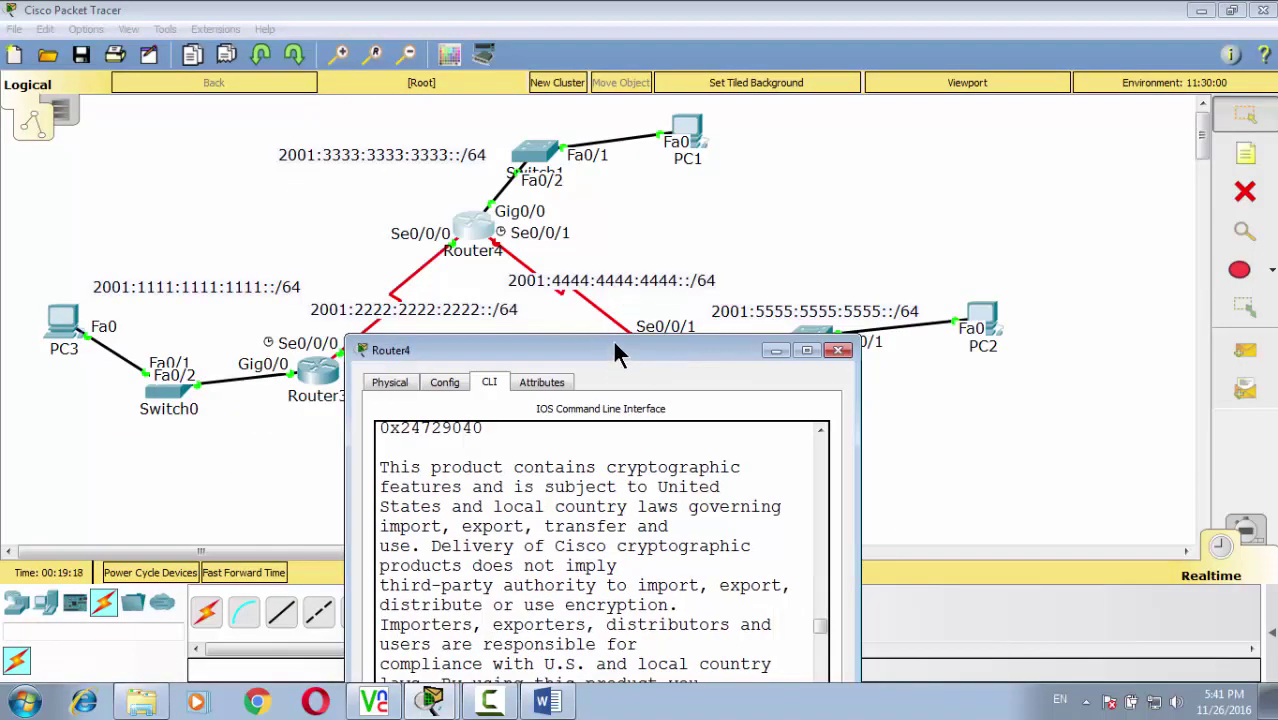
{"action": "double_click", "coordinate": [614, 342]}
{"action": "type", "text": "44"}
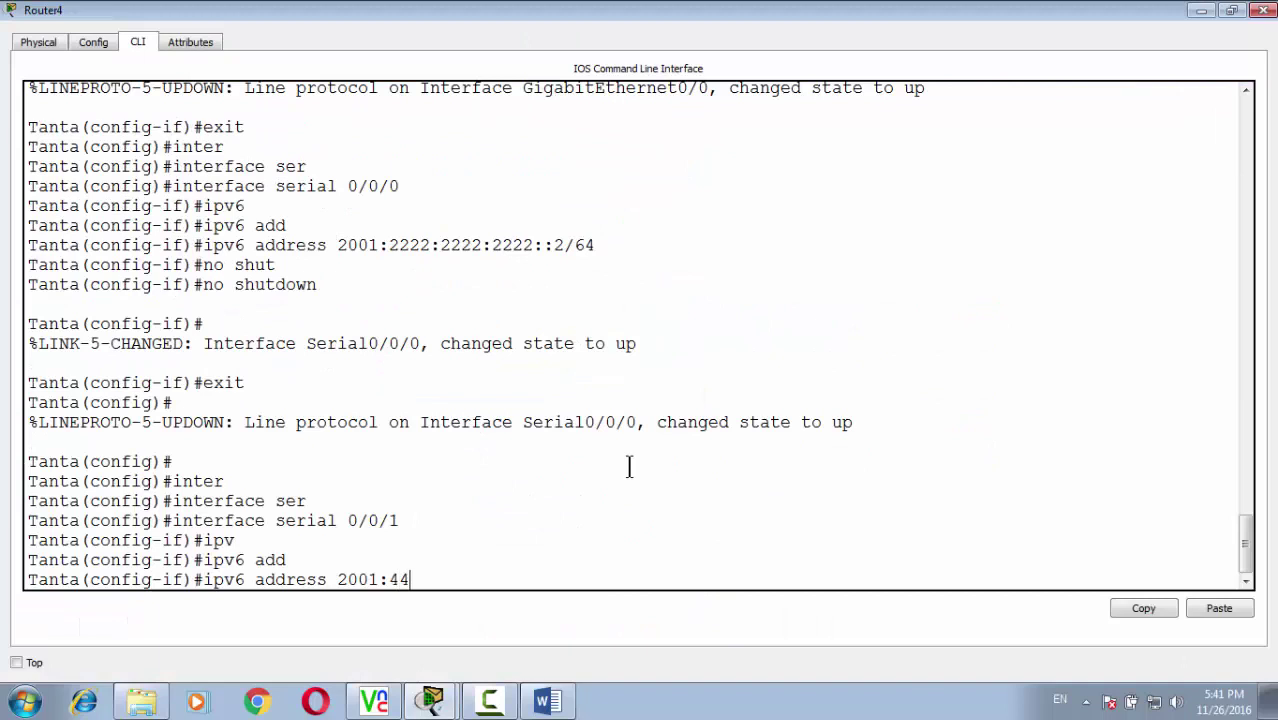
{"action": "type", "text": "44:4444:4444:"}
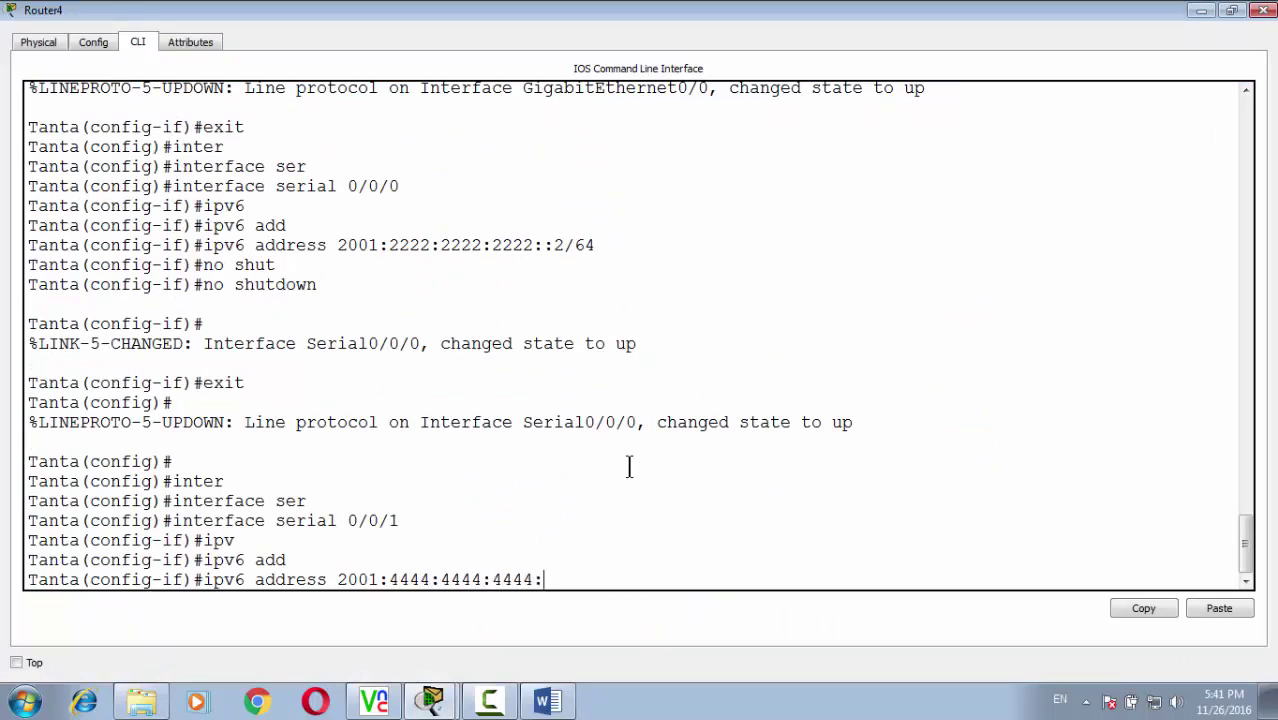
{"action": "type", "text": ":1/64"}
{"action": "key", "text": "Return"}
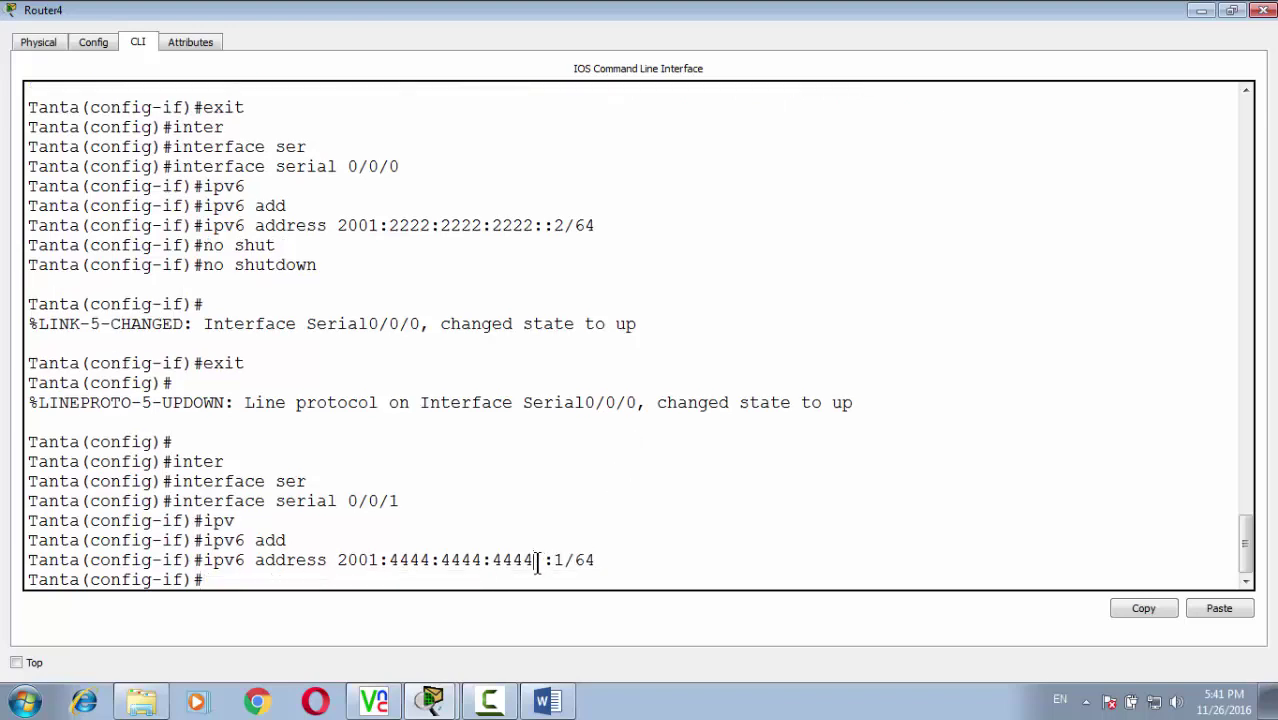
Step: Enable Router4's serial 0/0/1 interface with no shutdown
{"action": "left_click_drag", "start_coordinate": [534, 560], "coordinate": [556, 564]}
{"action": "left_click_drag", "start_coordinate": [548, 562], "coordinate": [564, 560]}
{"action": "left_click_drag", "start_coordinate": [564, 560], "coordinate": [334, 599]}
{"action": "left_click", "coordinate": [342, 580]}
{"action": "type", "text": "no shut"}
{"action": "key", "text": "Tab"}
{"action": "key", "text": "Return"}
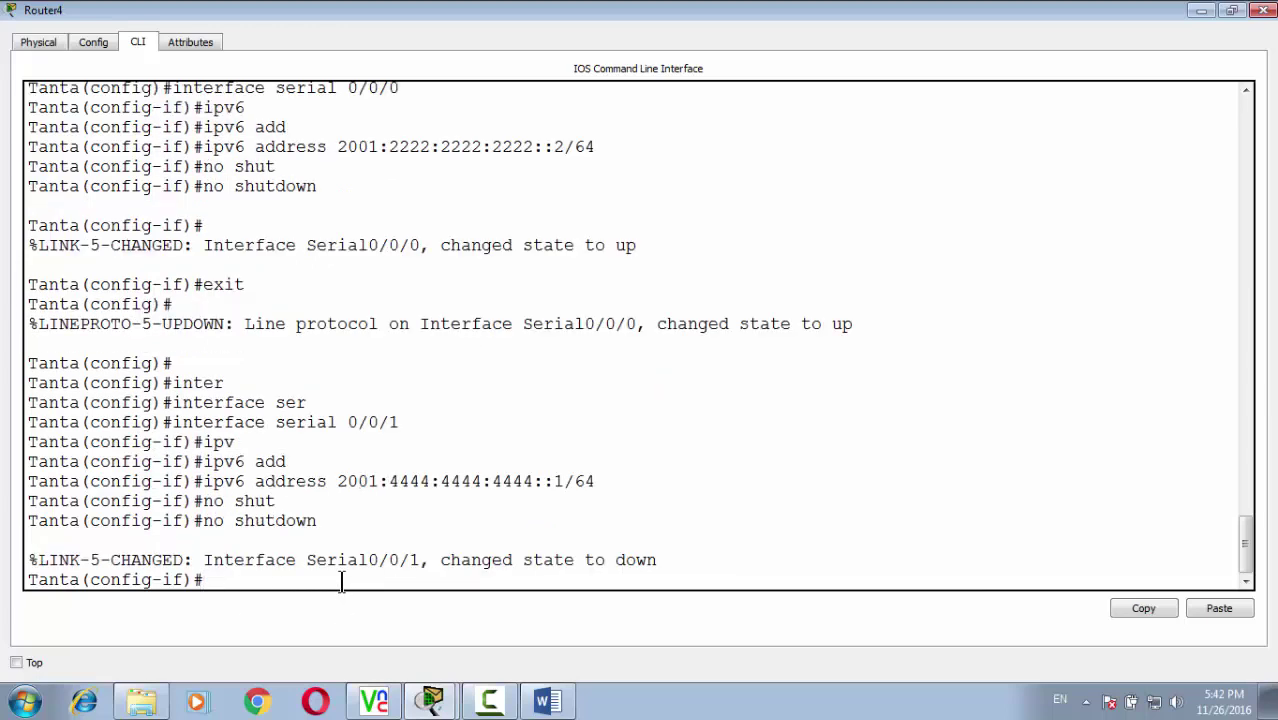
{"action": "type", "text": "clo"}
{"action": "key", "text": "Tab"}
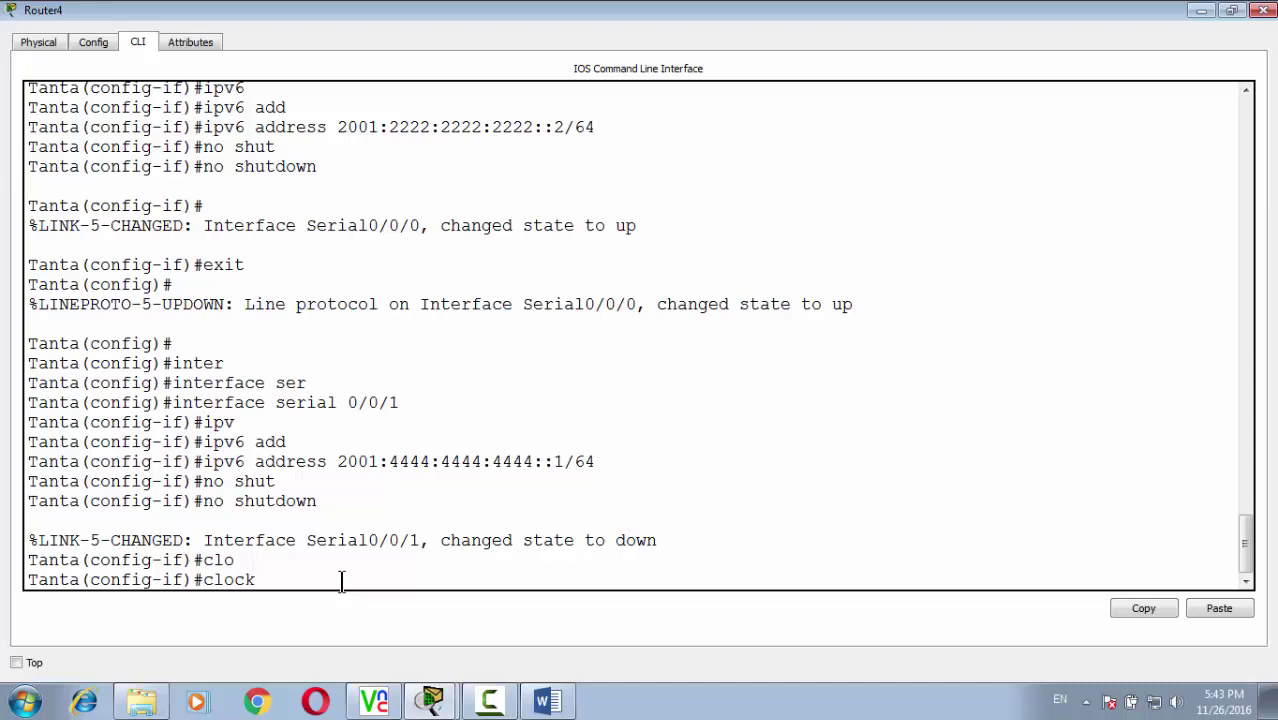
{"action": "key", "text": "BackSpace"}
{"action": "key", "text": "BackSpace"}
{"action": "key", "text": "BackSpace"}
{"action": "key", "text": "BackSpace"}
{"action": "key", "text": "BackSpace"}
Step: Write out, without submitting, the alternative command ipv6 address 2001:4444:4444:4444::/64 eui-64 for serial 0/0/1
{"action": "type", "text": "ipv6 add"}
{"action": "key", "text": "Tab"}
{"action": "type", "text": "200"}
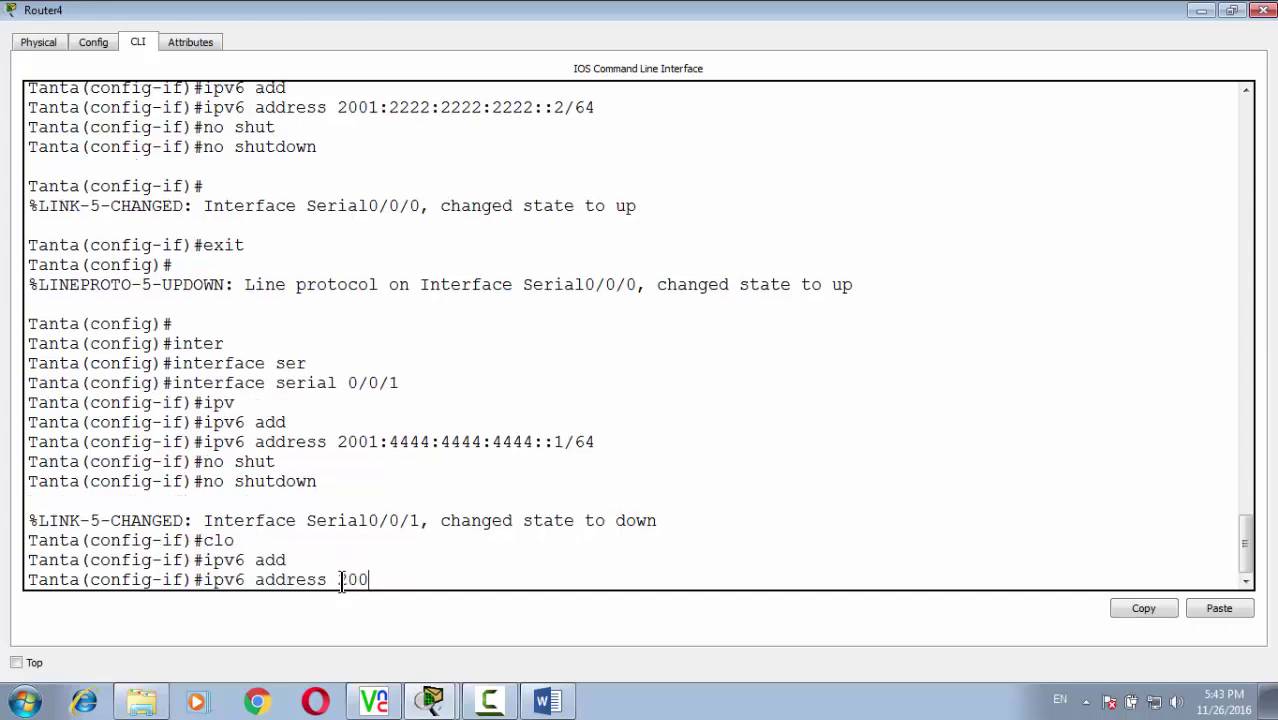
{"action": "type", "text": "1:4444:4444:4444"}
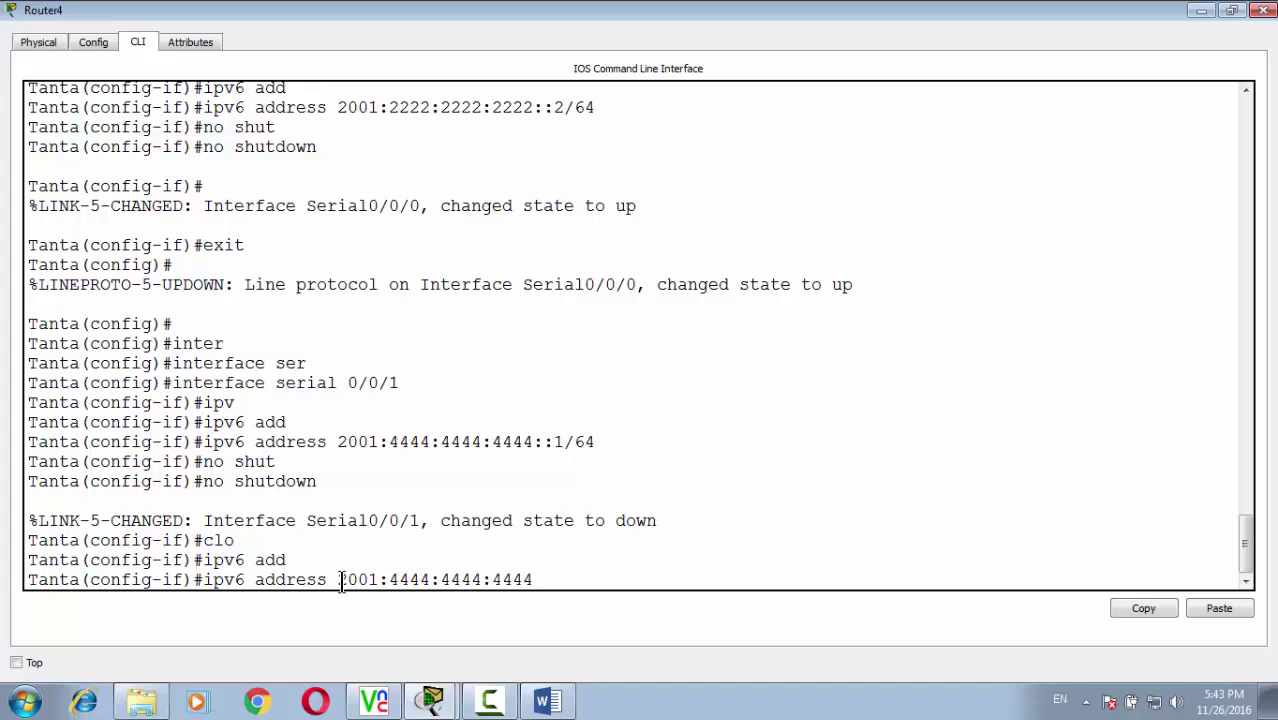
{"action": "type", "text": "::/64 eu"}
{"action": "key", "text": "Tab"}
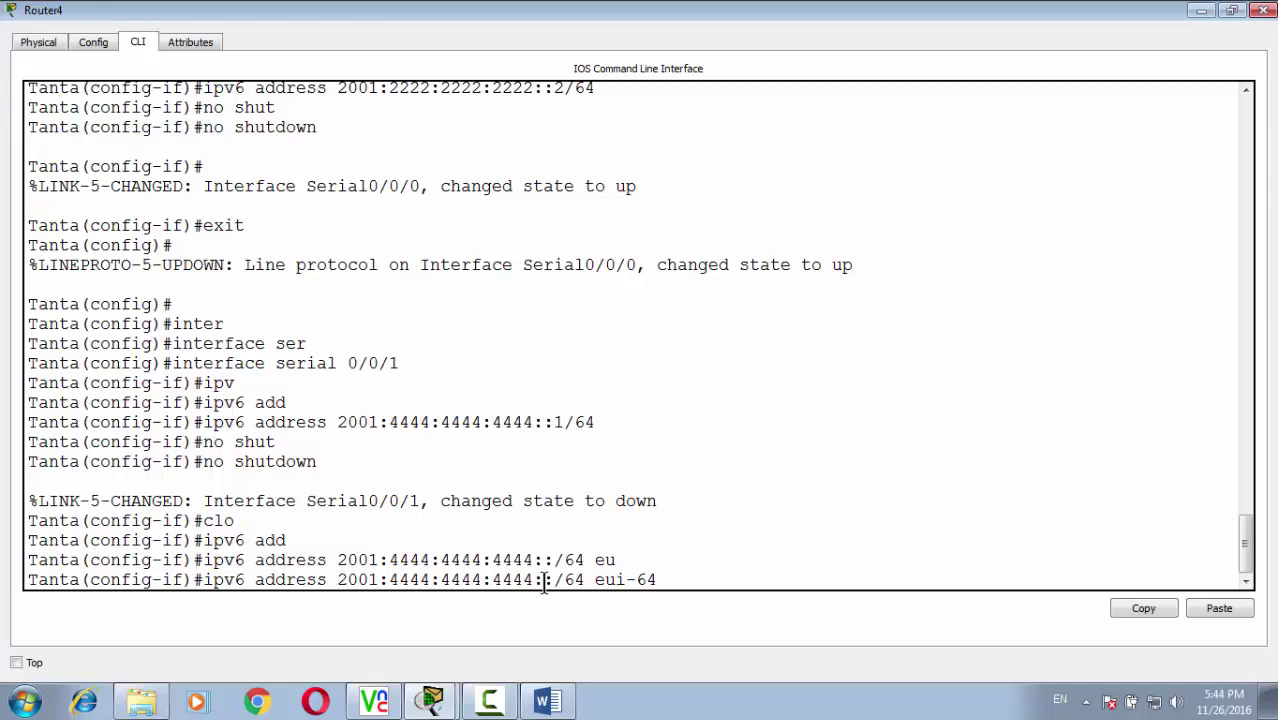
{"action": "left_click_drag", "start_coordinate": [542, 580], "coordinate": [583, 582]}
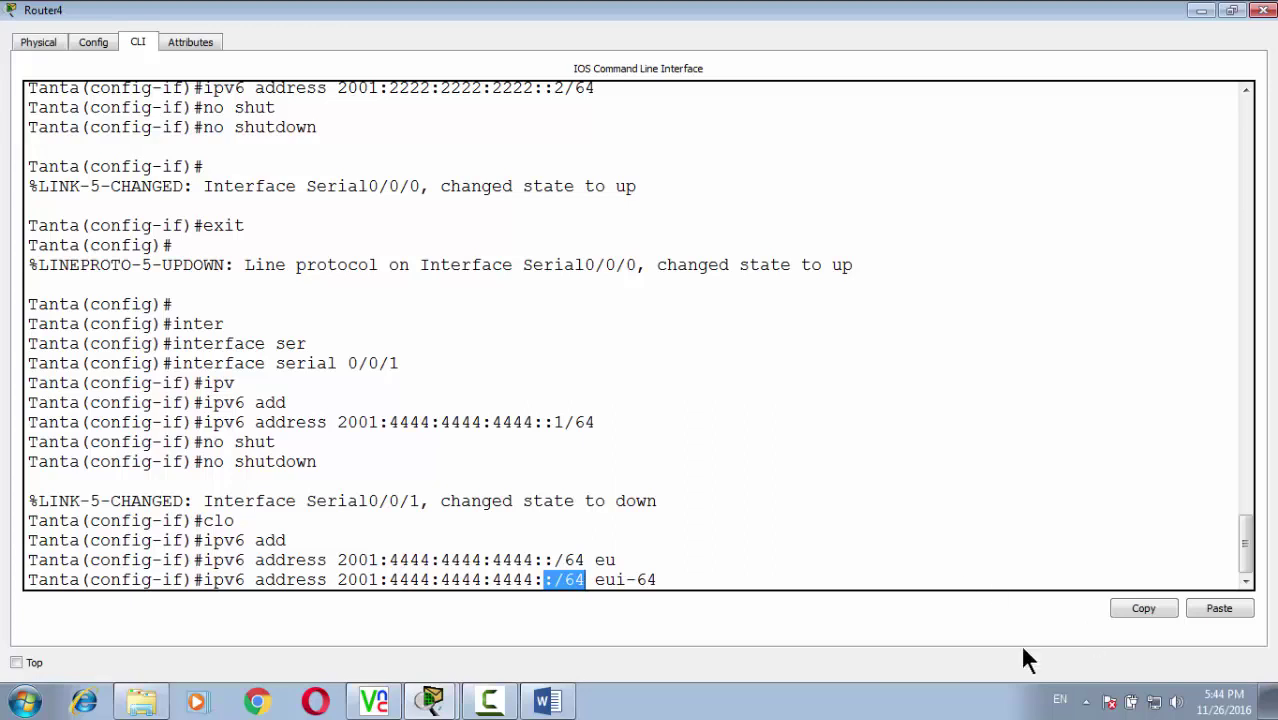
{"action": "left_click_drag", "start_coordinate": [662, 577], "coordinate": [252, 611]}
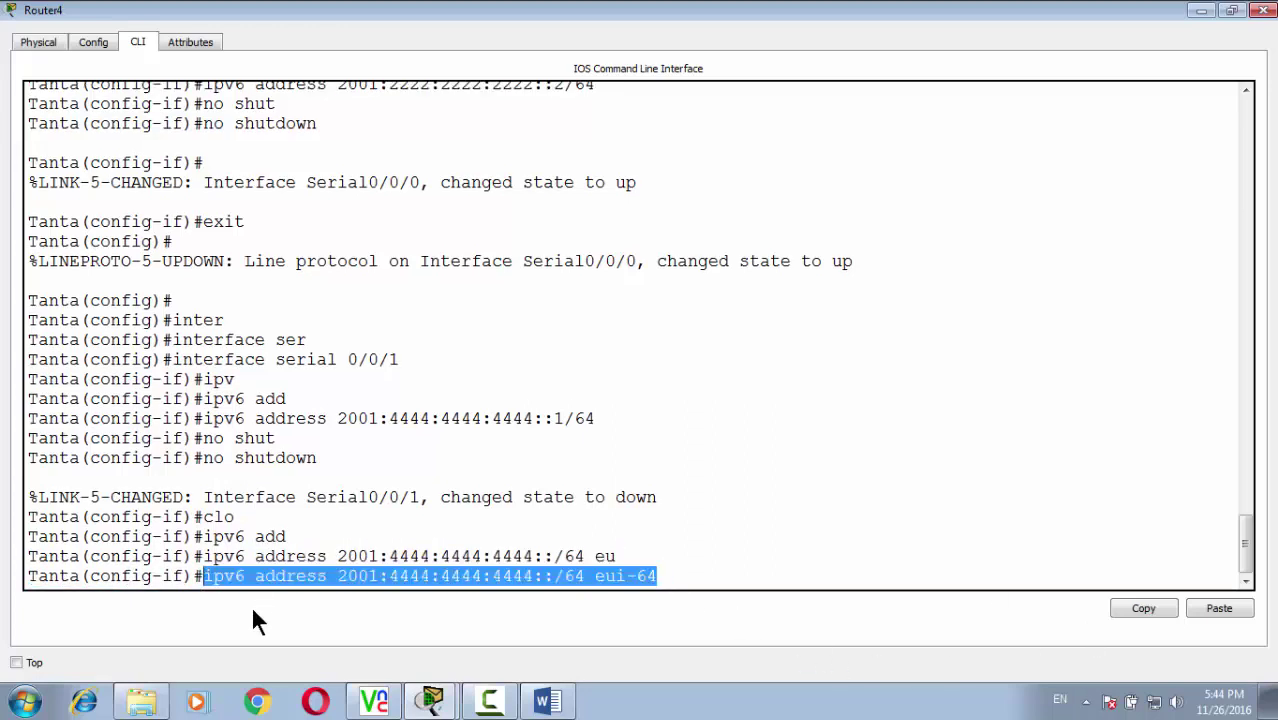
Step: Clear the unsubmitted eui-64 address command from Router4's prompt
{"action": "key", "text": "BackSpace"}
{"action": "key", "text": "BackSpace"}
{"action": "key", "text": "BackSpace"}
{"action": "key", "text": "BackSpace"}
{"action": "key", "text": "BackSpace"}
{"action": "key", "text": "BackSpace"}
{"action": "key", "text": "BackSpace"}
{"action": "key", "text": "BackSpace"}
{"action": "key", "text": "BackSpace"}
{"action": "key", "text": "BackSpace"}
{"action": "key", "text": "BackSpace"}
{"action": "key", "text": "BackSpace"}
{"action": "key", "text": "BackSpace"}
{"action": "key", "text": "BackSpace"}
{"action": "key", "text": "BackSpace"}
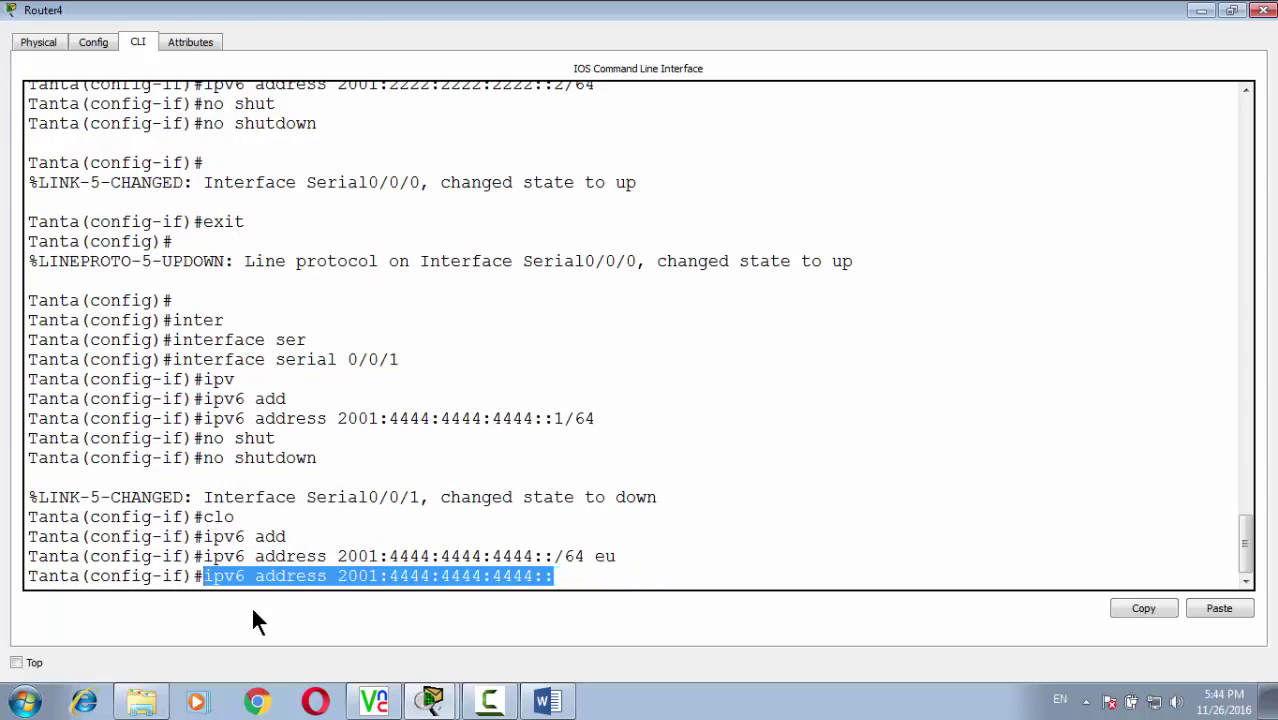
{"action": "key", "text": "BackSpace"}
{"action": "key", "text": "BackSpace"}
{"action": "key", "text": "BackSpace"}
{"action": "key", "text": "BackSpace"}
{"action": "key", "text": "BackSpace"}
{"action": "key", "text": "BackSpace"}
{"action": "key", "text": "BackSpace"}
{"action": "key", "text": "BackSpace"}
{"action": "key", "text": "BackSpace"}
{"action": "key", "text": "BackSpace"}
{"action": "key", "text": "BackSpace"}
{"action": "key", "text": "BackSpace"}
{"action": "key", "text": "BackSpace"}
{"action": "key", "text": "BackSpace"}
{"action": "key", "text": "BackSpace"}
{"action": "key", "text": "BackSpace"}
{"action": "key", "text": "BackSpace"}
{"action": "key", "text": "BackSpace"}
{"action": "key", "text": "BackSpace"}
{"action": "key", "text": "BackSpace"}
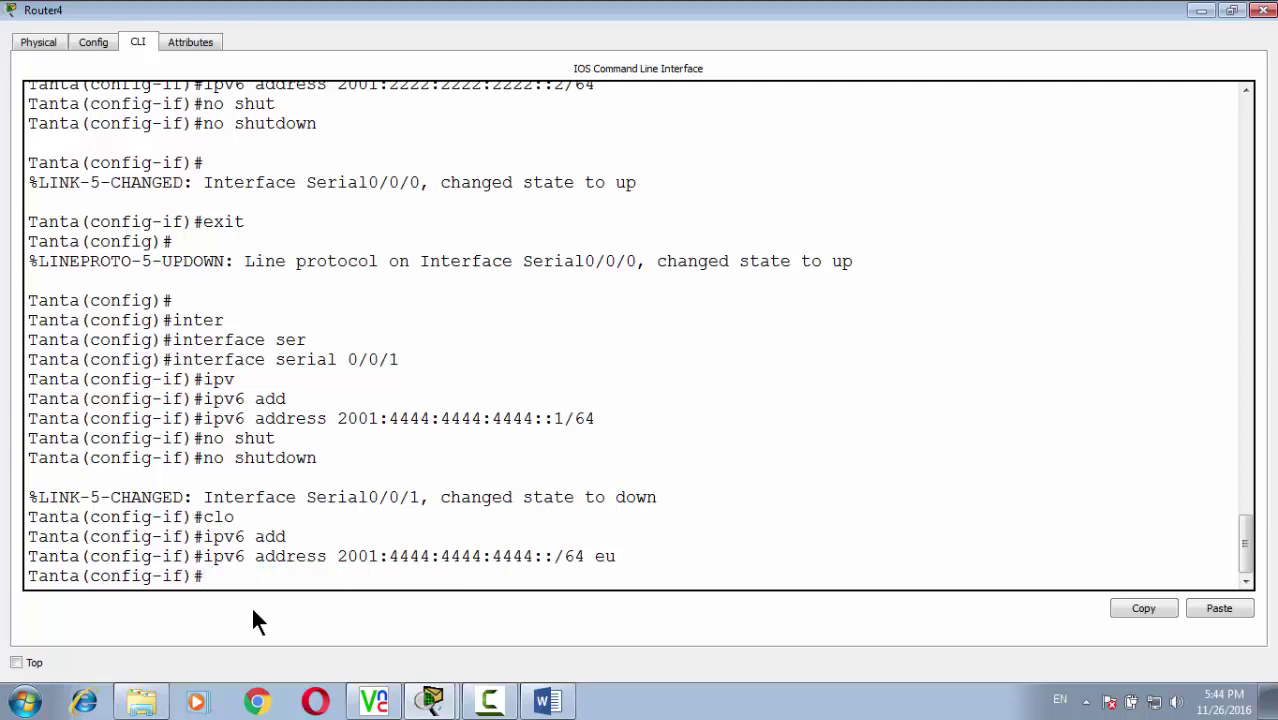
Step: Set the clock rate of Router4's serial 0/0/1 to 64000 and issue no shutdown again
{"action": "type", "text": "clo"}
{"action": "key", "text": "Tab"}
{"action": "type", "text": "ra"}
{"action": "key", "text": "Tab"}
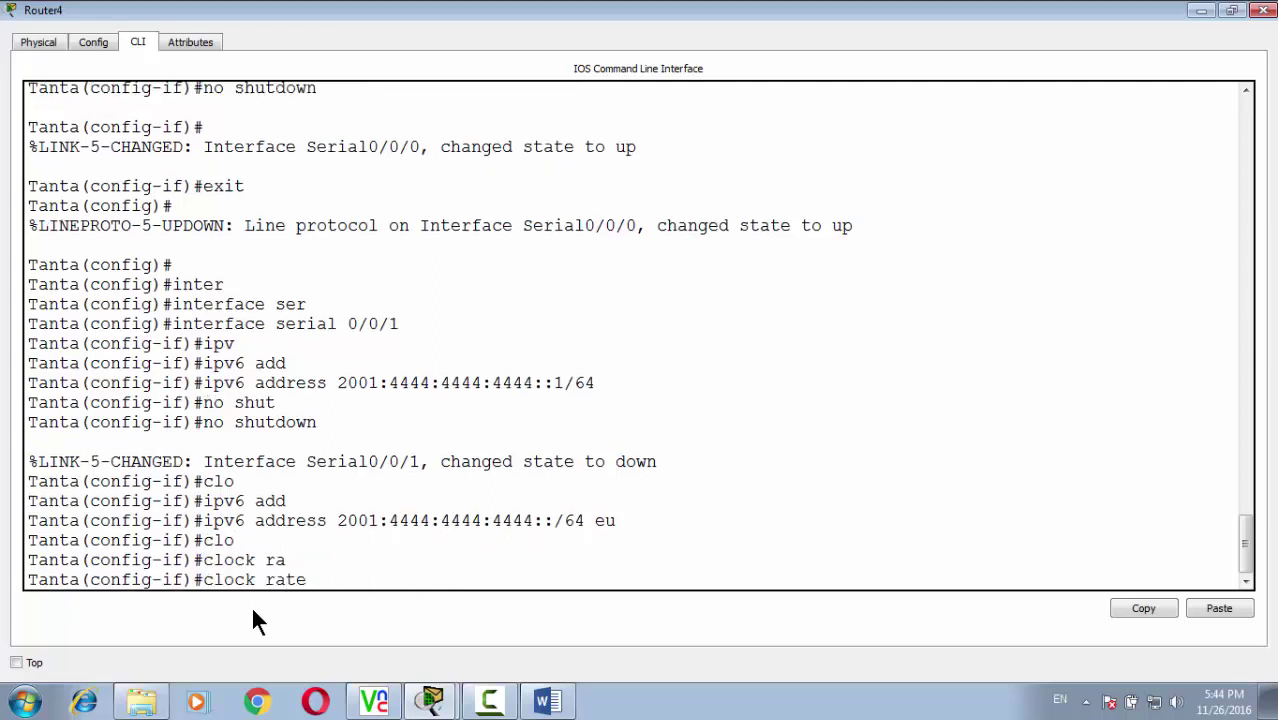
{"action": "type", "text": "64000"}
{"action": "key", "text": "Return"}
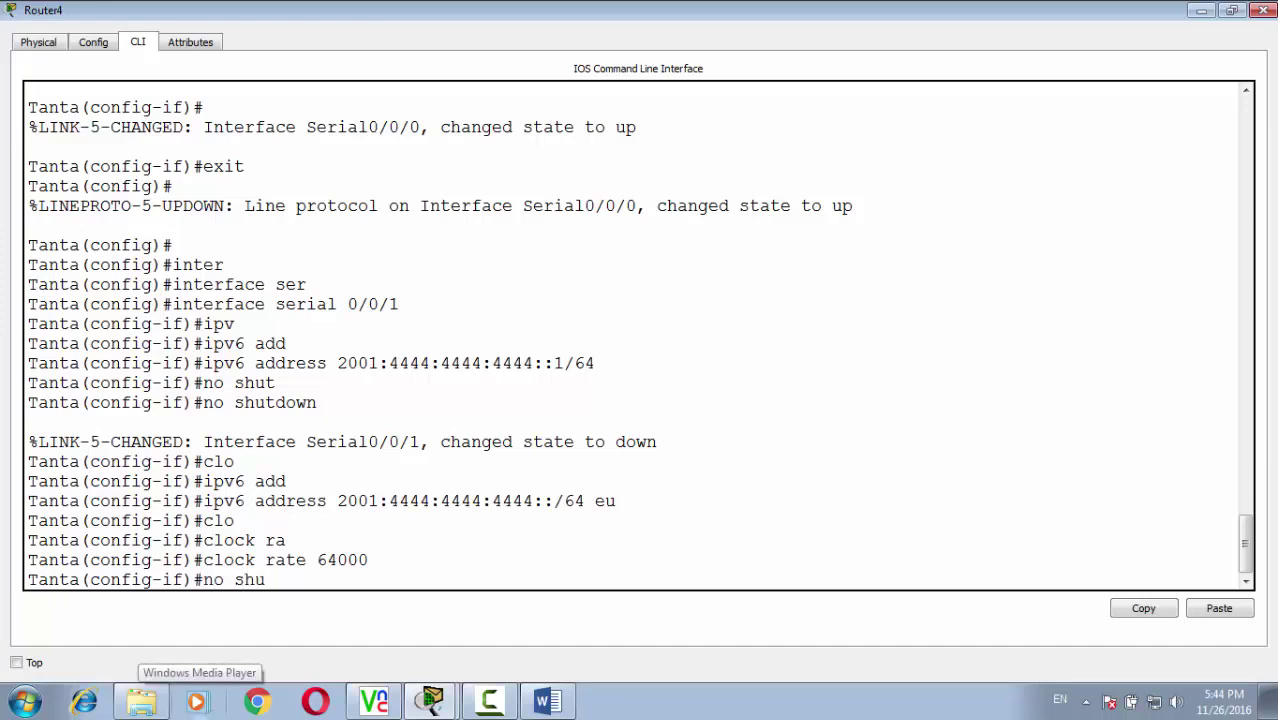
{"action": "key", "text": "Tab"}
{"action": "key", "text": "Return"}
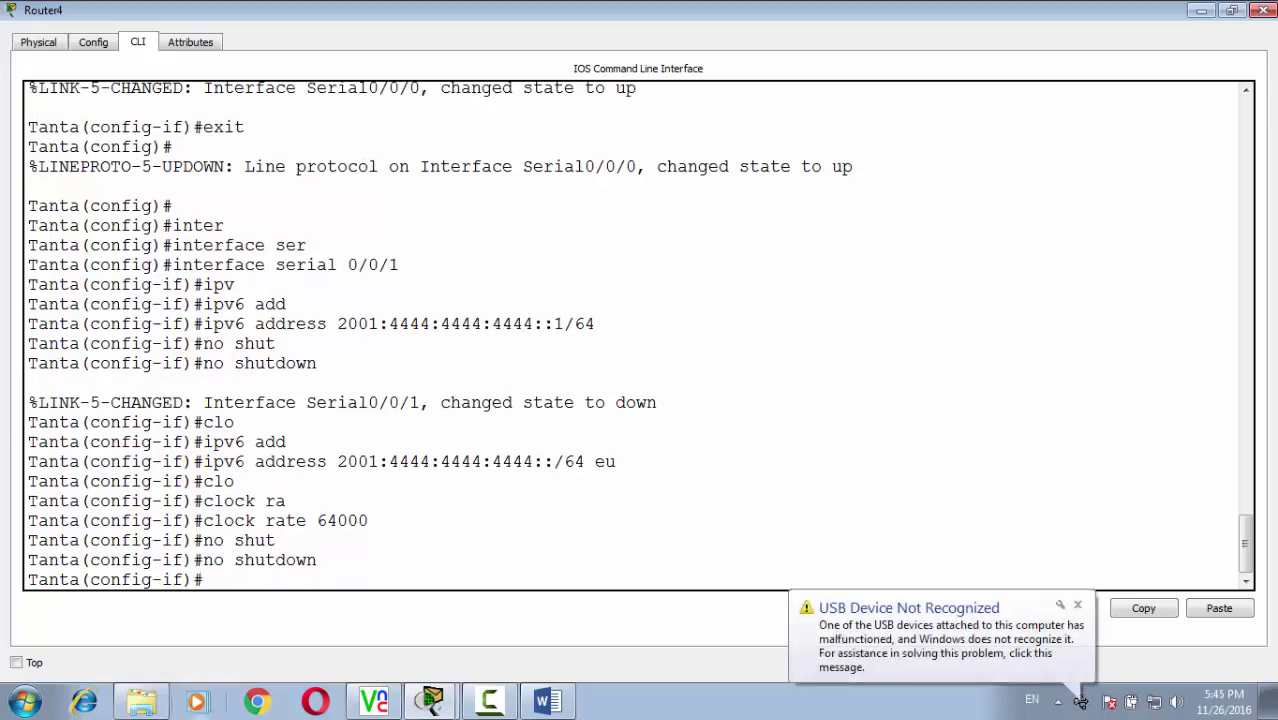
Step: Open the Windows mouse properties and close them
{"action": "key", "text": "super"}
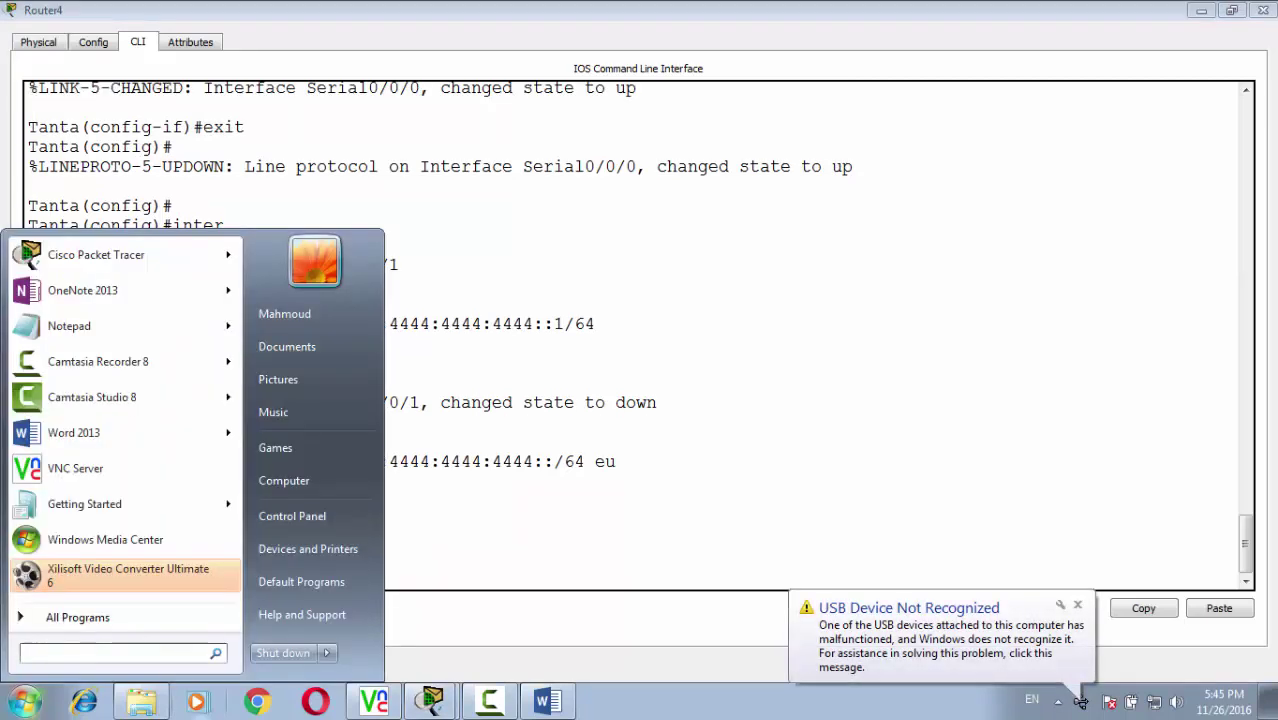
{"action": "type", "text": "us"}
{"action": "key", "text": "BackSpace"}
{"action": "key", "text": "BackSpace"}
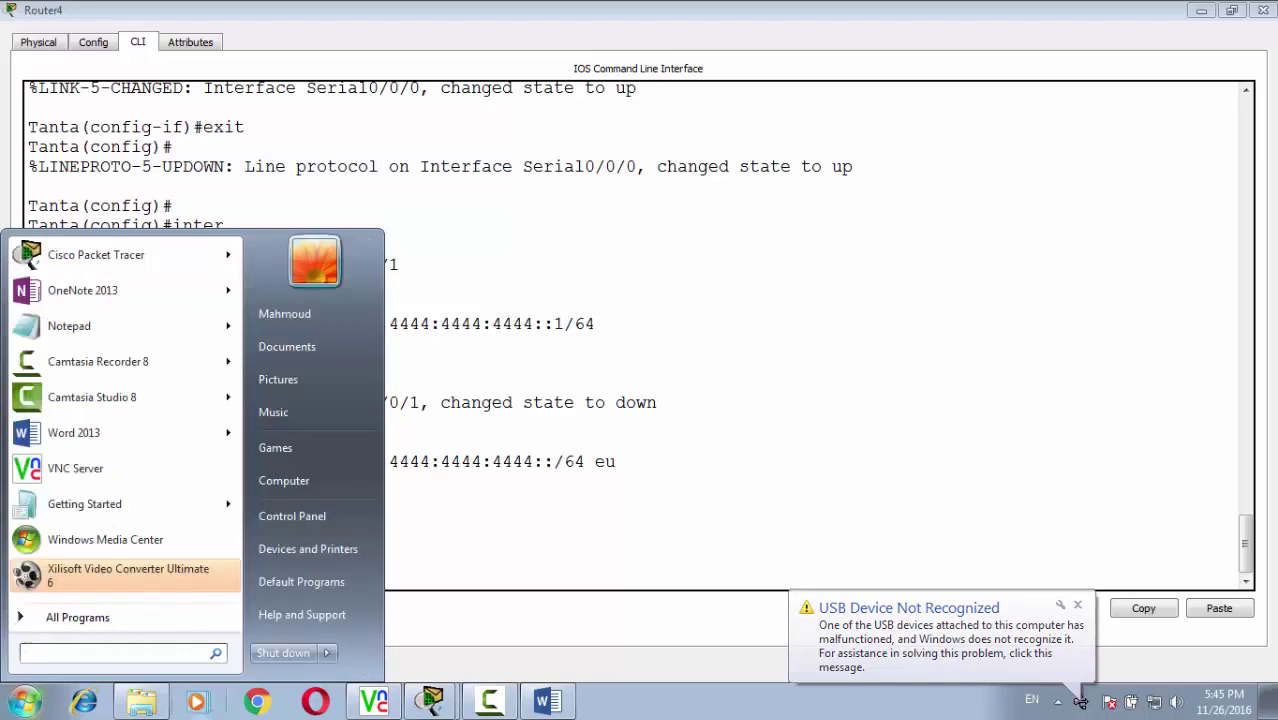
{"action": "type", "text": "mous"}
{"action": "key", "text": "Return"}
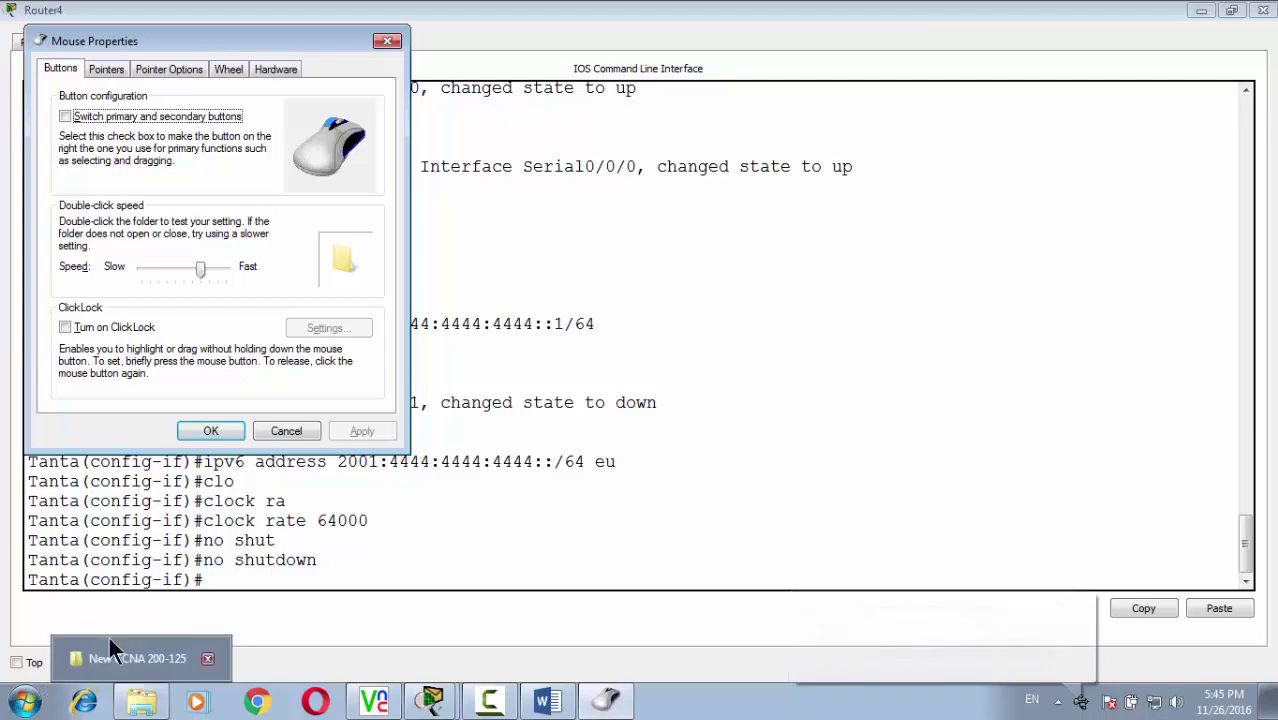
{"action": "left_click", "coordinate": [197, 432]}
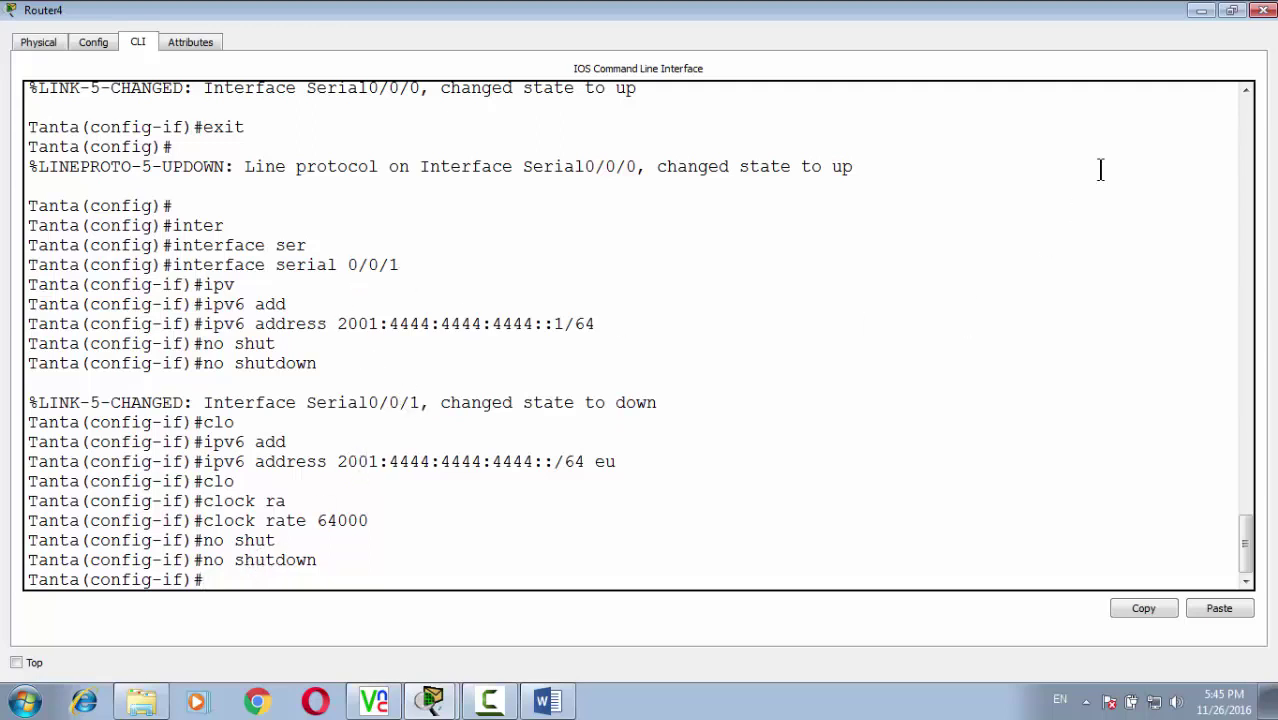
Step: Check Router4's links in the topology and reopen its command line maximized
{"action": "left_click", "coordinate": [1201, 11]}
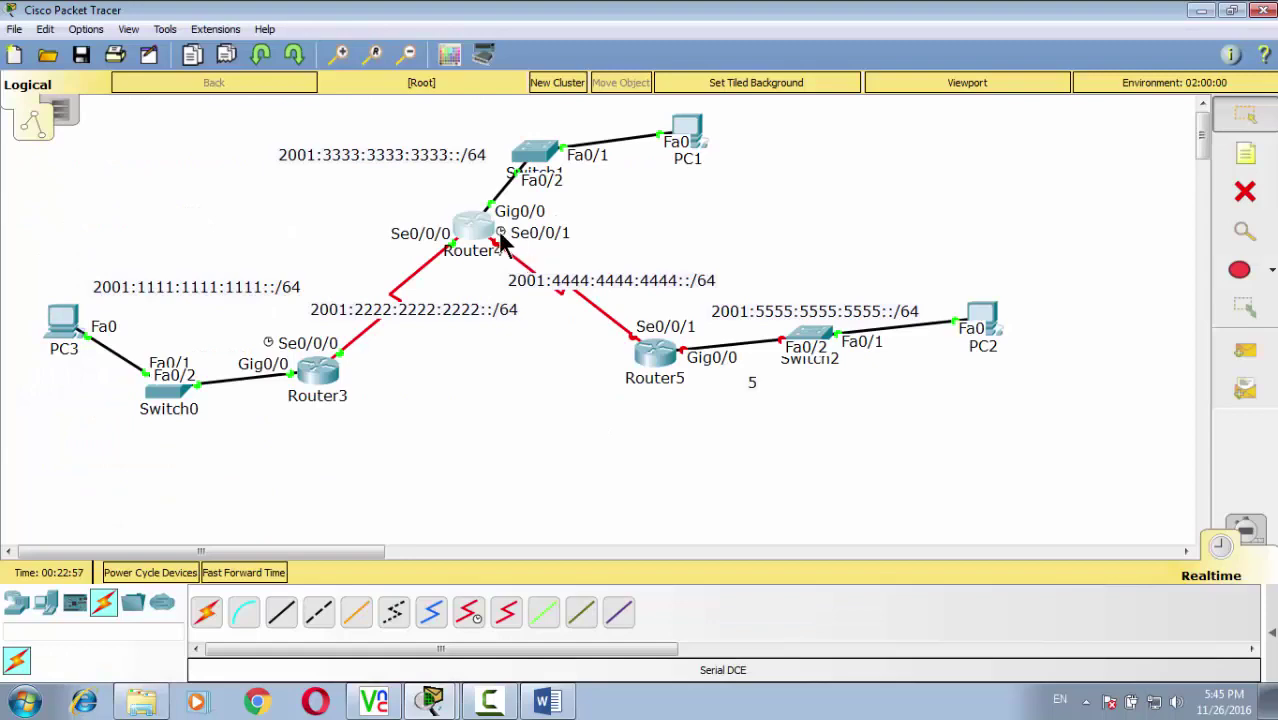
{"action": "left_click", "coordinate": [471, 237]}
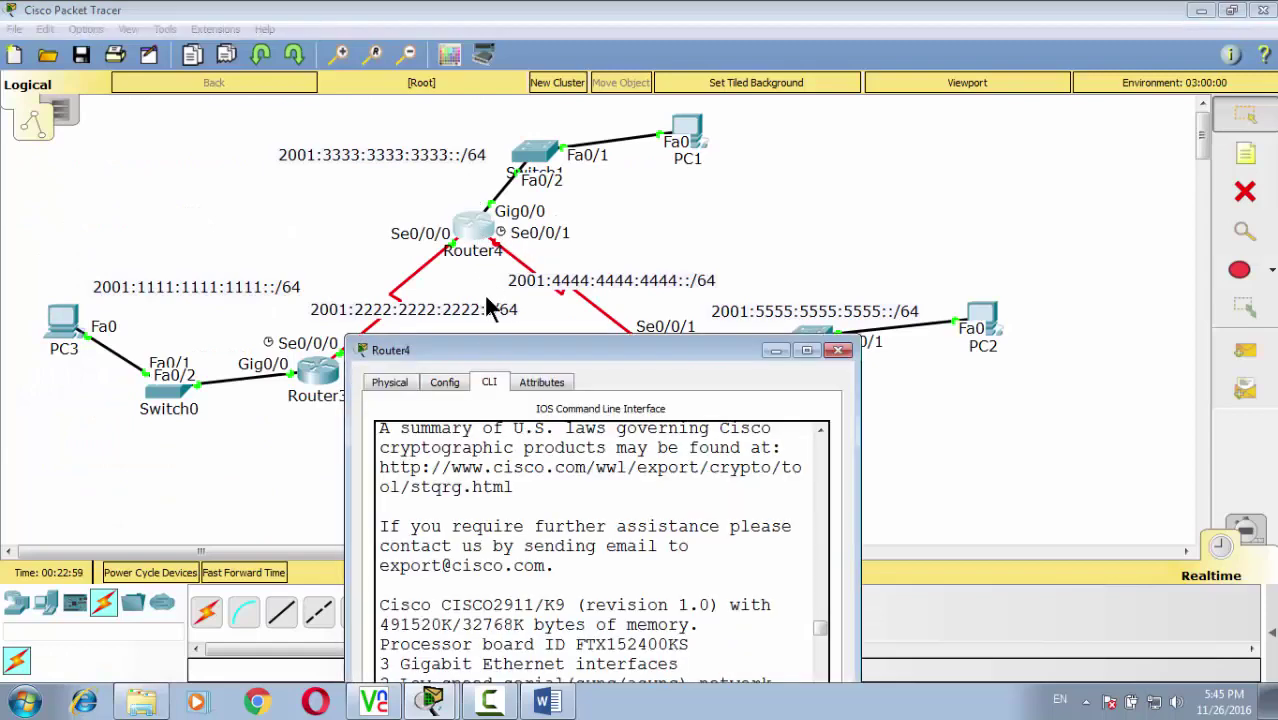
{"action": "double_click", "coordinate": [479, 352]}
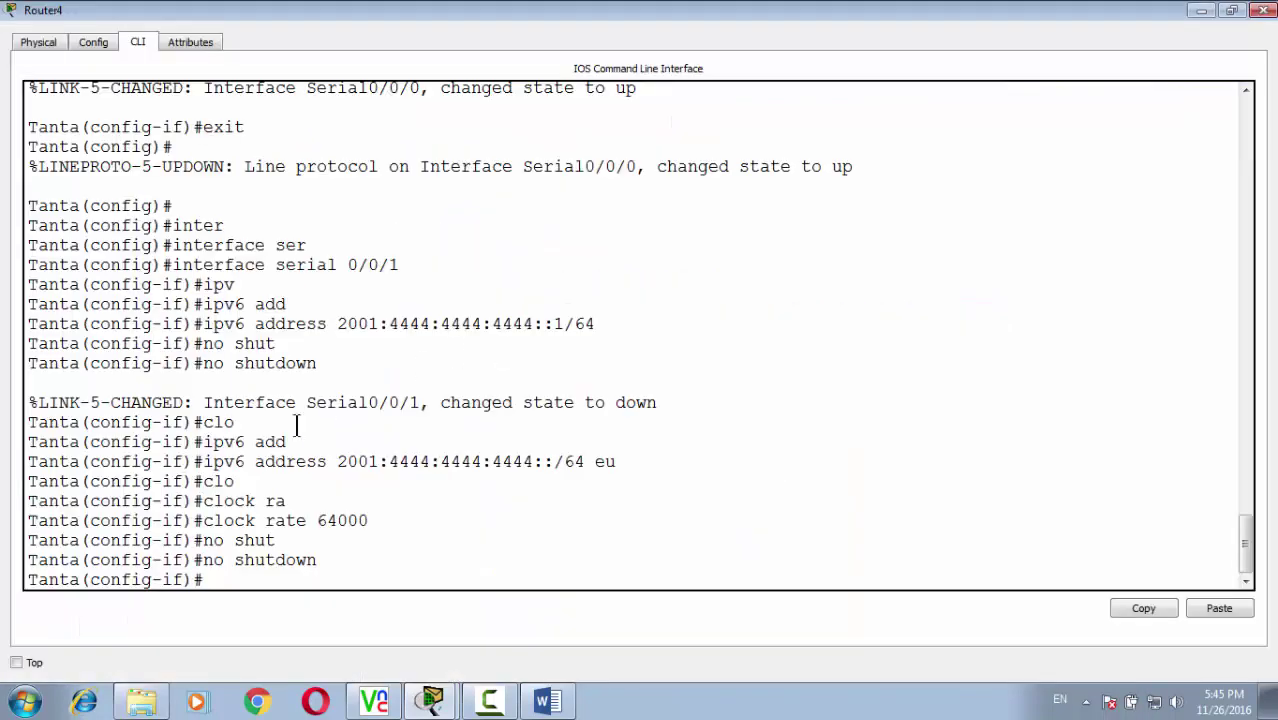
Step: Copy Router4's command session from Router>en onward into the Word document below Router3's commands, keeping source formatting
{"action": "left_click_drag", "start_coordinate": [212, 579], "coordinate": [14, 366]}
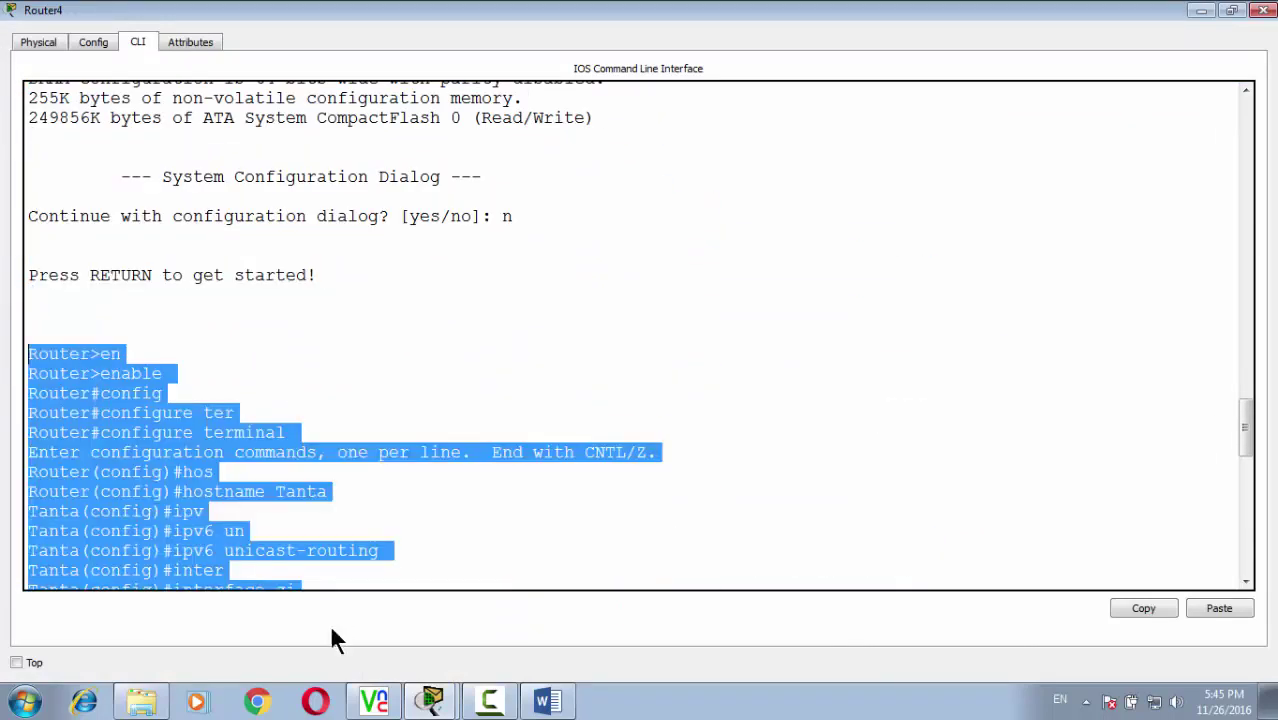
{"action": "left_click", "coordinate": [545, 702]}
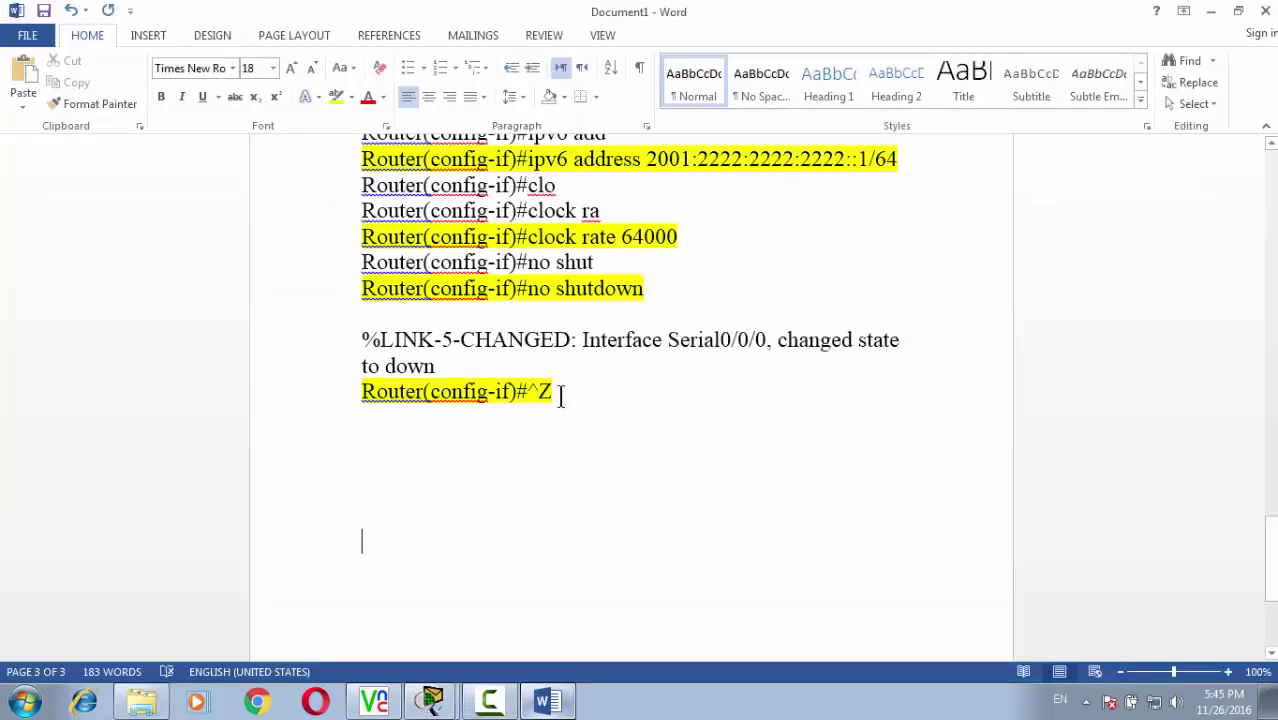
{"action": "right_click", "coordinate": [360, 538]}
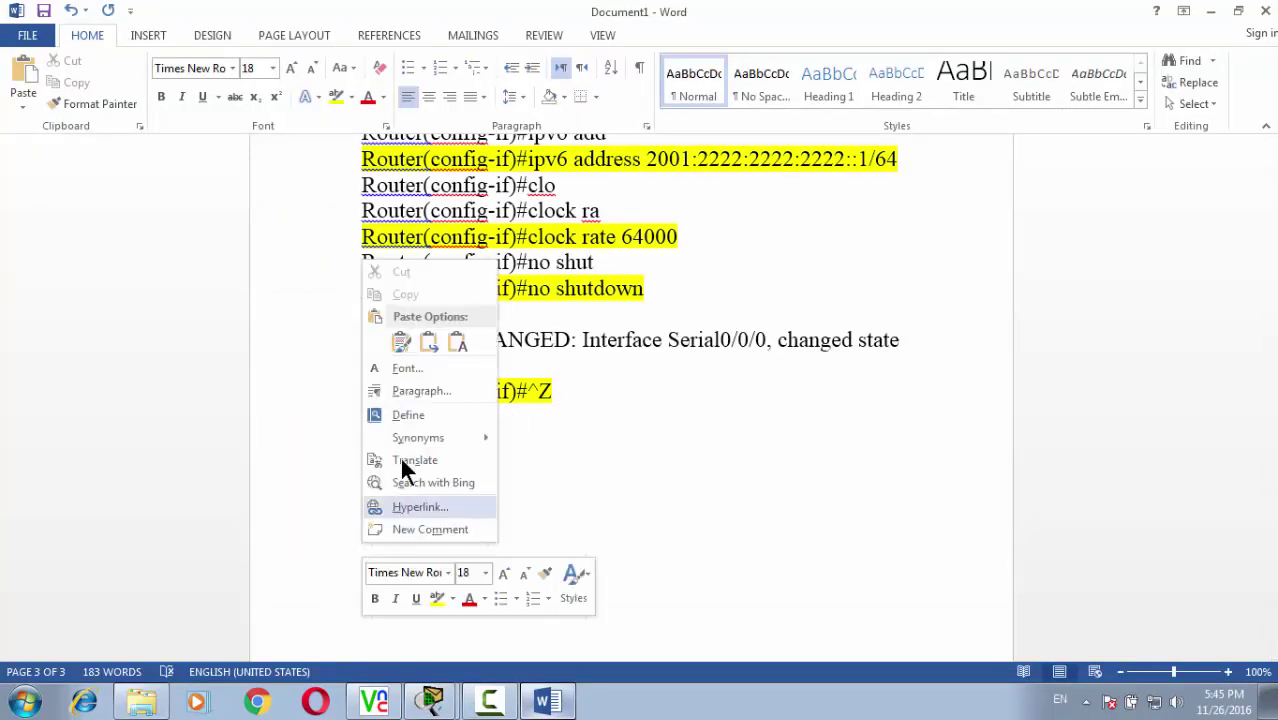
{"action": "left_click", "coordinate": [401, 348]}
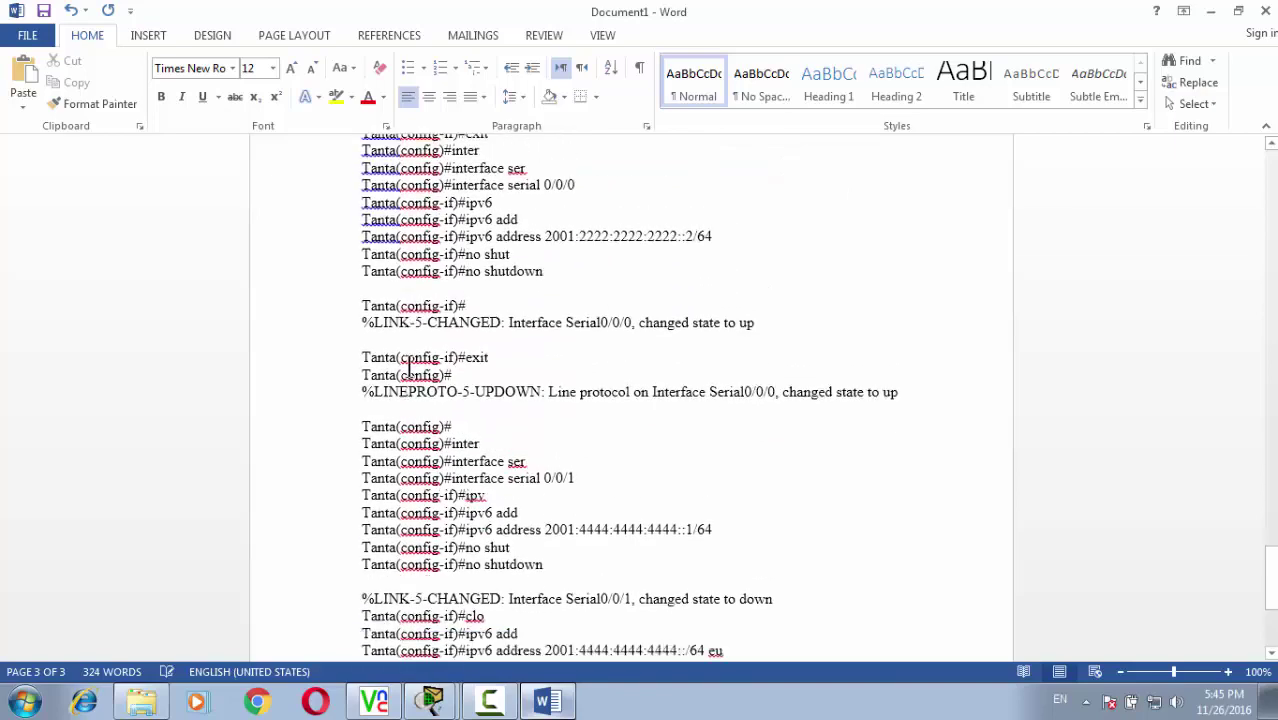
Step: Enlarge the pasted Router4 command text to 20 pt
{"action": "left_click_drag", "start_coordinate": [468, 462], "coordinate": [342, 345]}
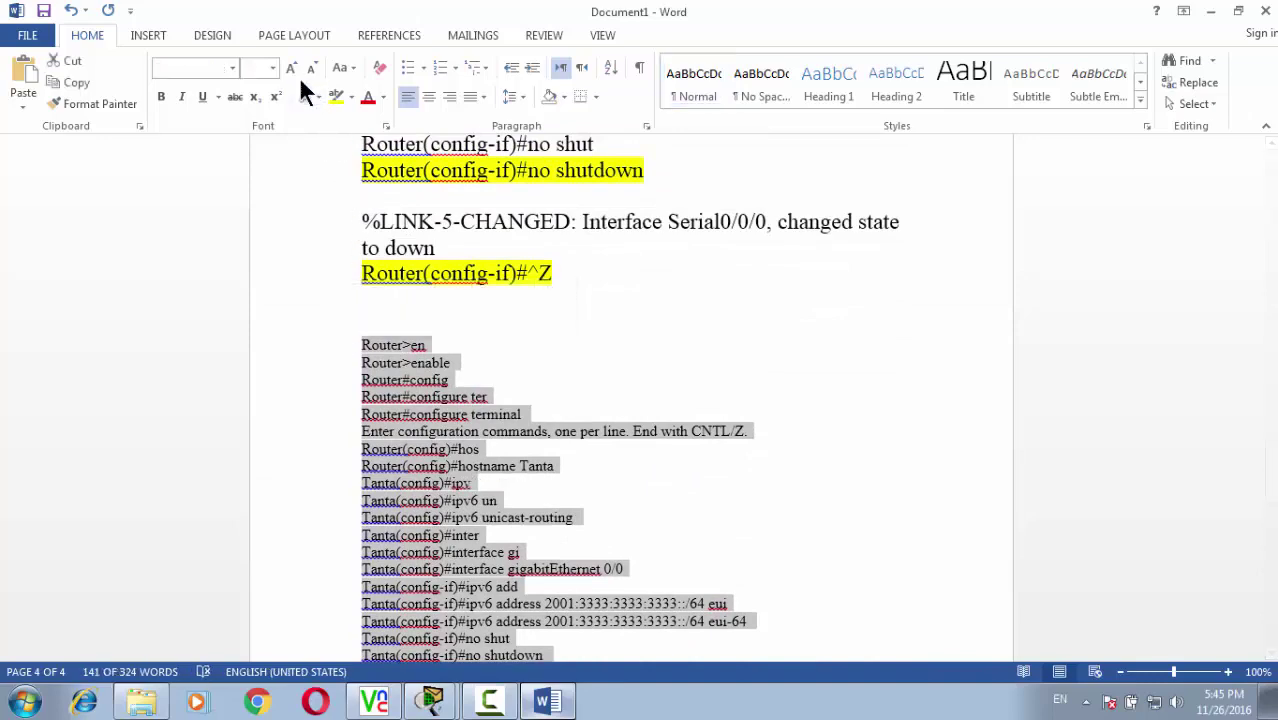
{"action": "left_click", "coordinate": [290, 69]}
{"action": "left_click", "coordinate": [290, 69]}
{"action": "left_click", "coordinate": [290, 69]}
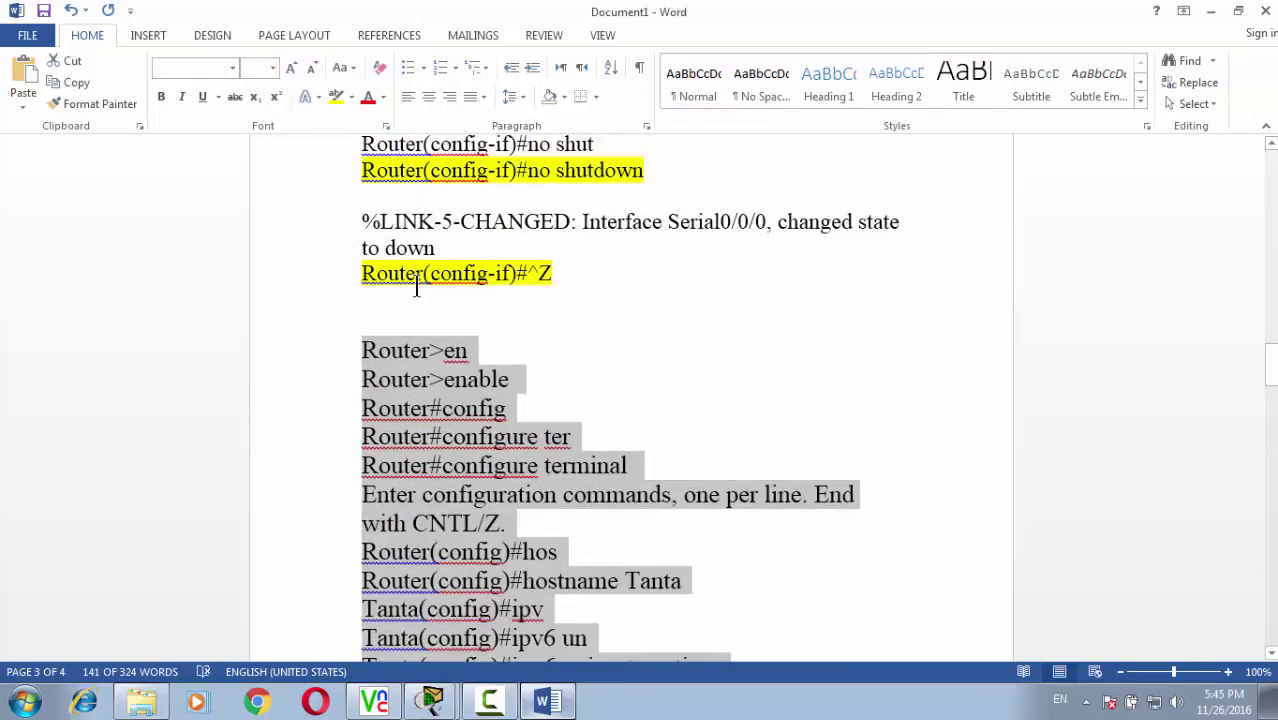
Step: Highlight Router4's enable, configure terminal and hostname Tanta command lines in yellow
{"action": "triple_click", "coordinate": [471, 377]}
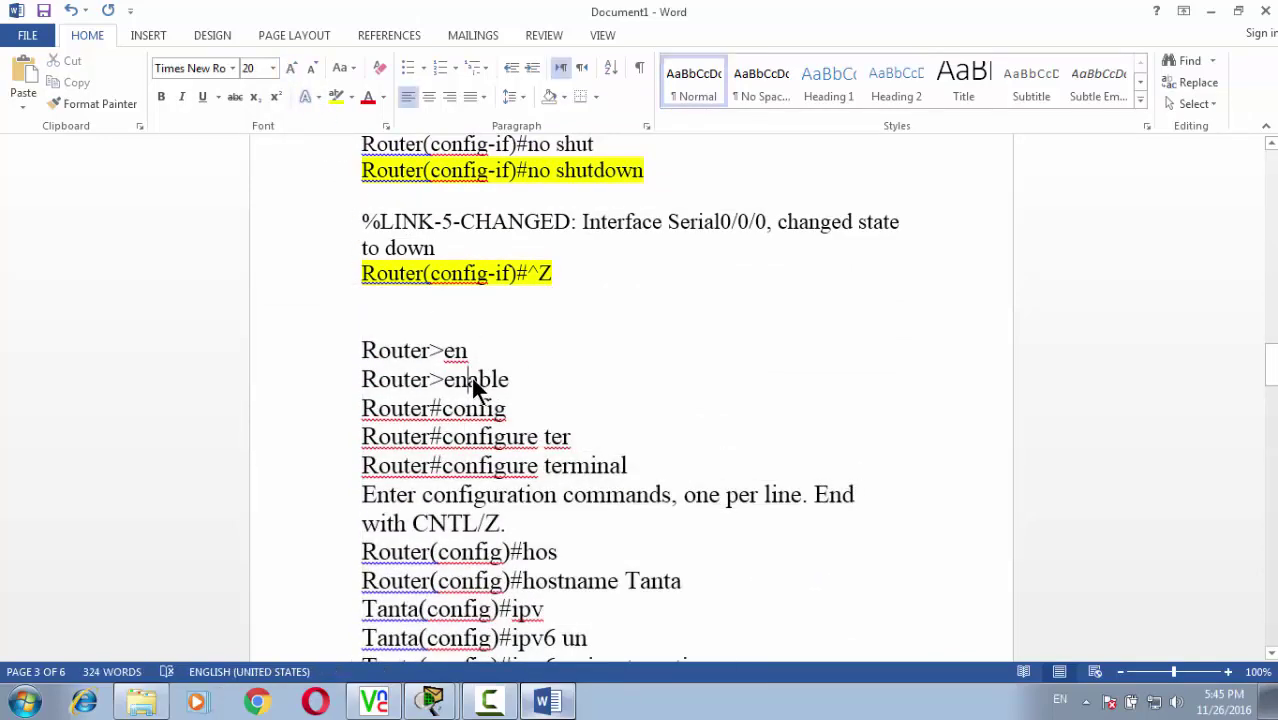
{"action": "left_click", "coordinate": [337, 100]}
{"action": "scroll", "coordinate": [631, 330], "scroll_direction": "down", "scroll_amount": 2}
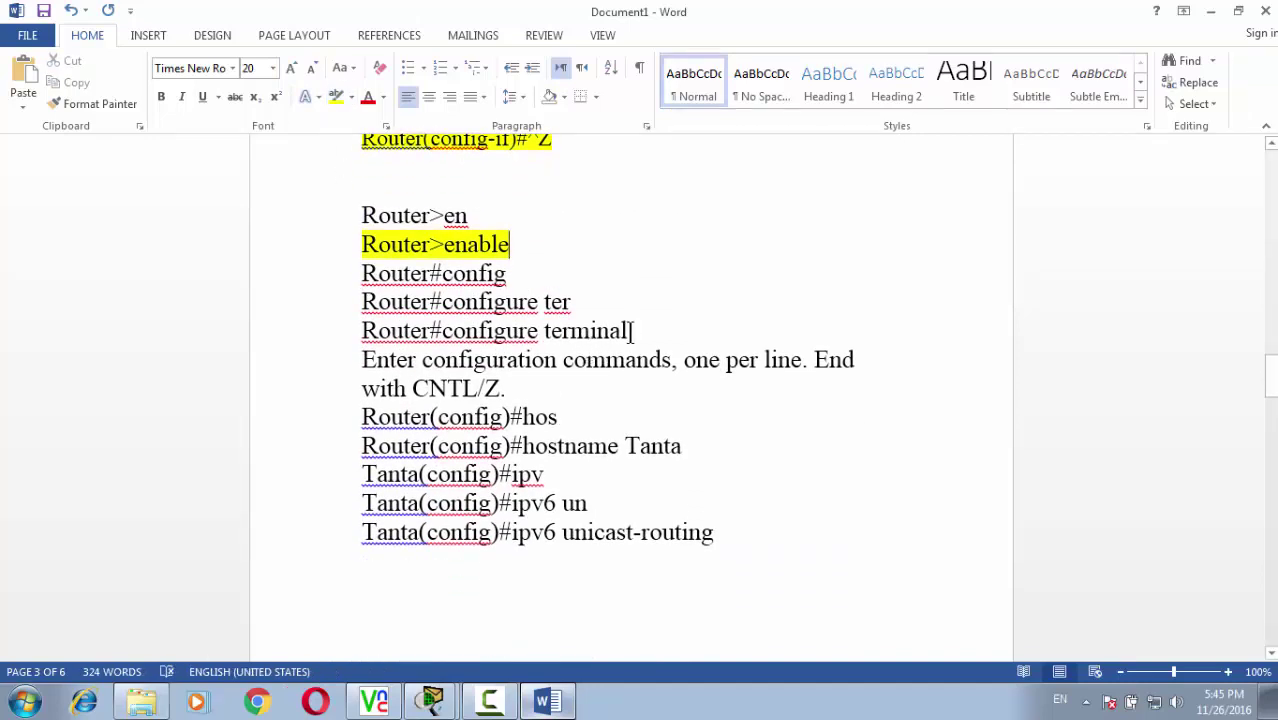
{"action": "left_click_drag", "start_coordinate": [631, 330], "coordinate": [362, 331]}
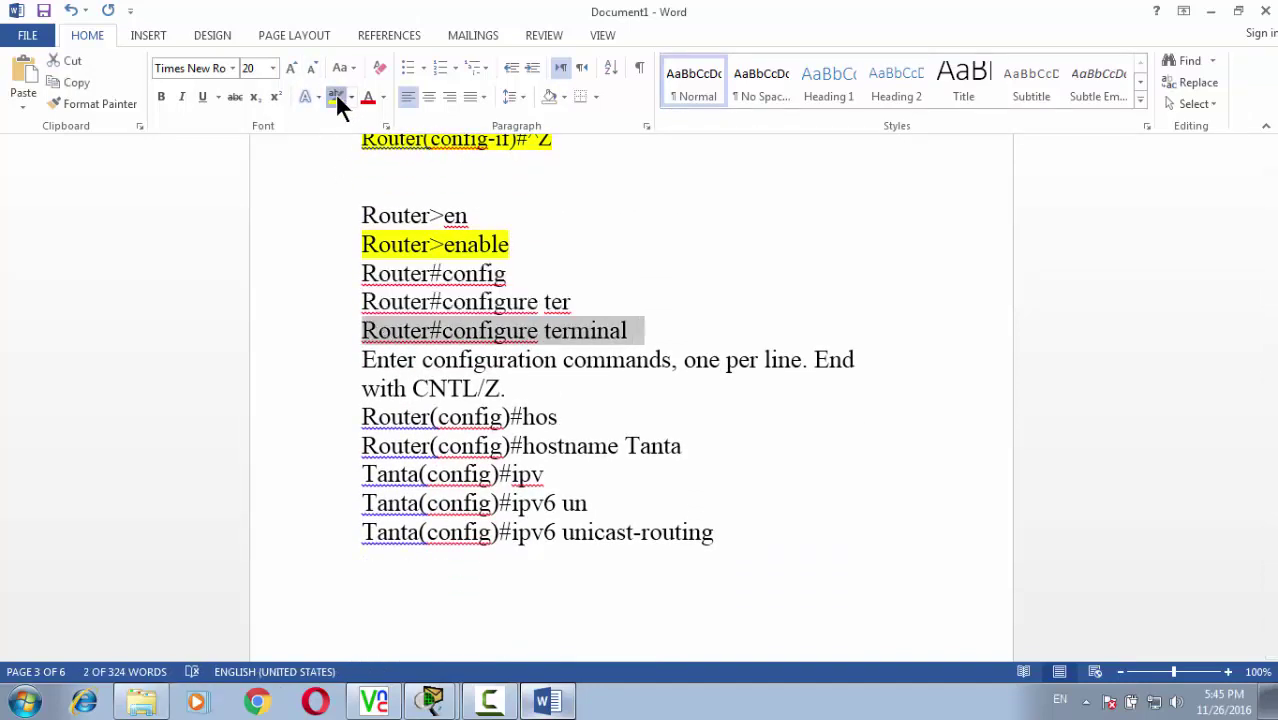
{"action": "left_click", "coordinate": [337, 100]}
{"action": "scroll", "coordinate": [763, 381], "scroll_direction": "down", "scroll_amount": 2}
{"action": "left_click_drag", "start_coordinate": [702, 311], "coordinate": [362, 311]}
{"action": "left_click", "coordinate": [336, 97]}
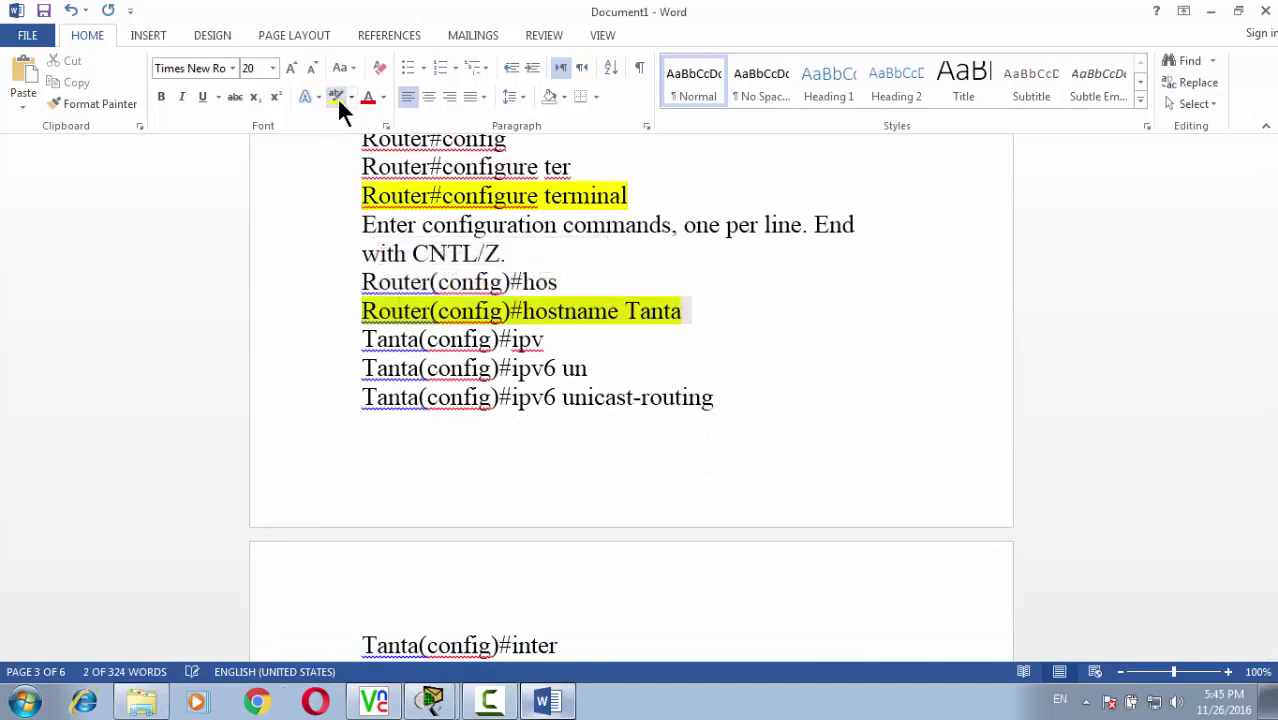
Step: Highlight Router4's ipv6 unicast-routing and interface gigabitEthernet 0/0 command lines in yellow
{"action": "scroll", "coordinate": [656, 240], "scroll_direction": "down", "scroll_amount": 3}
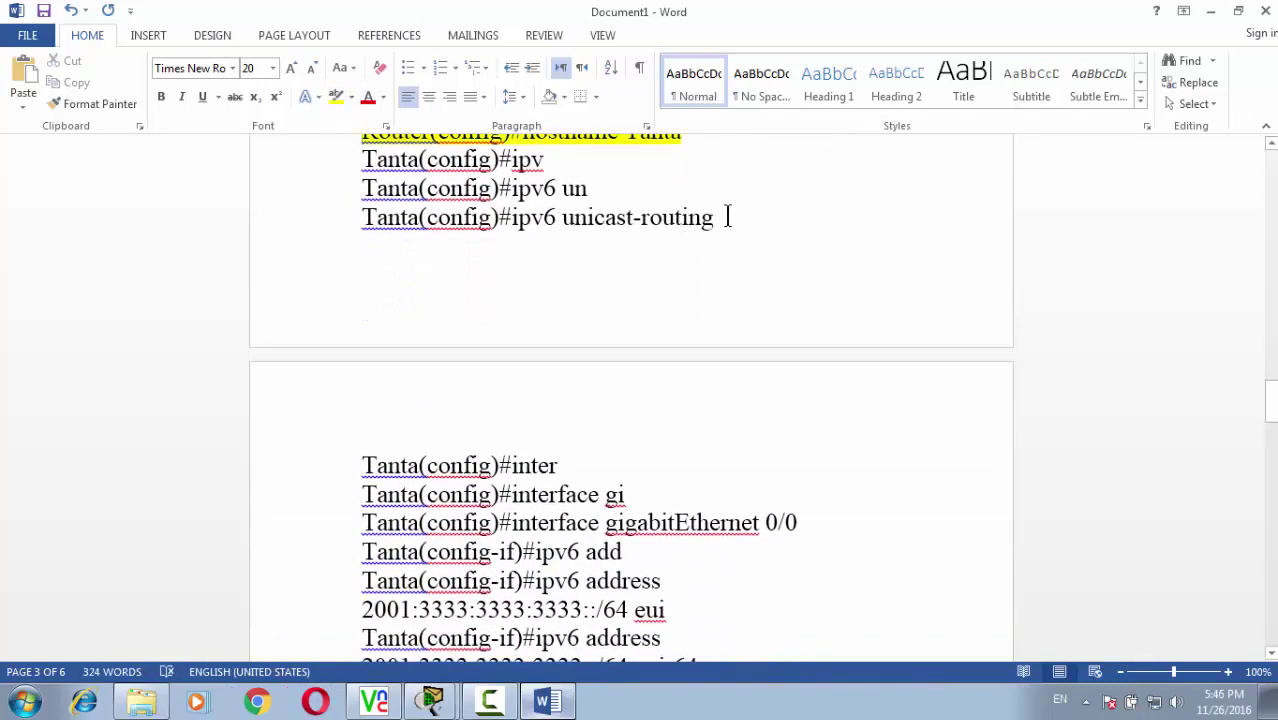
{"action": "left_click_drag", "start_coordinate": [727, 217], "coordinate": [360, 218]}
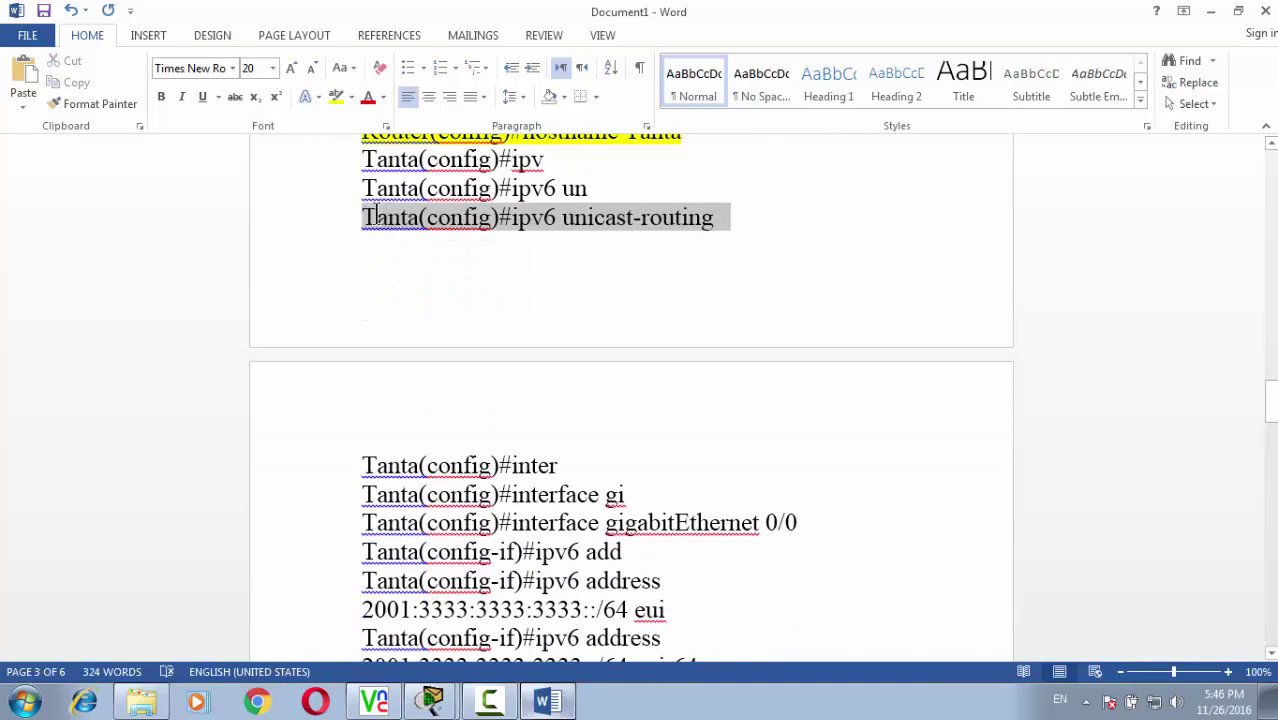
{"action": "left_click", "coordinate": [336, 97]}
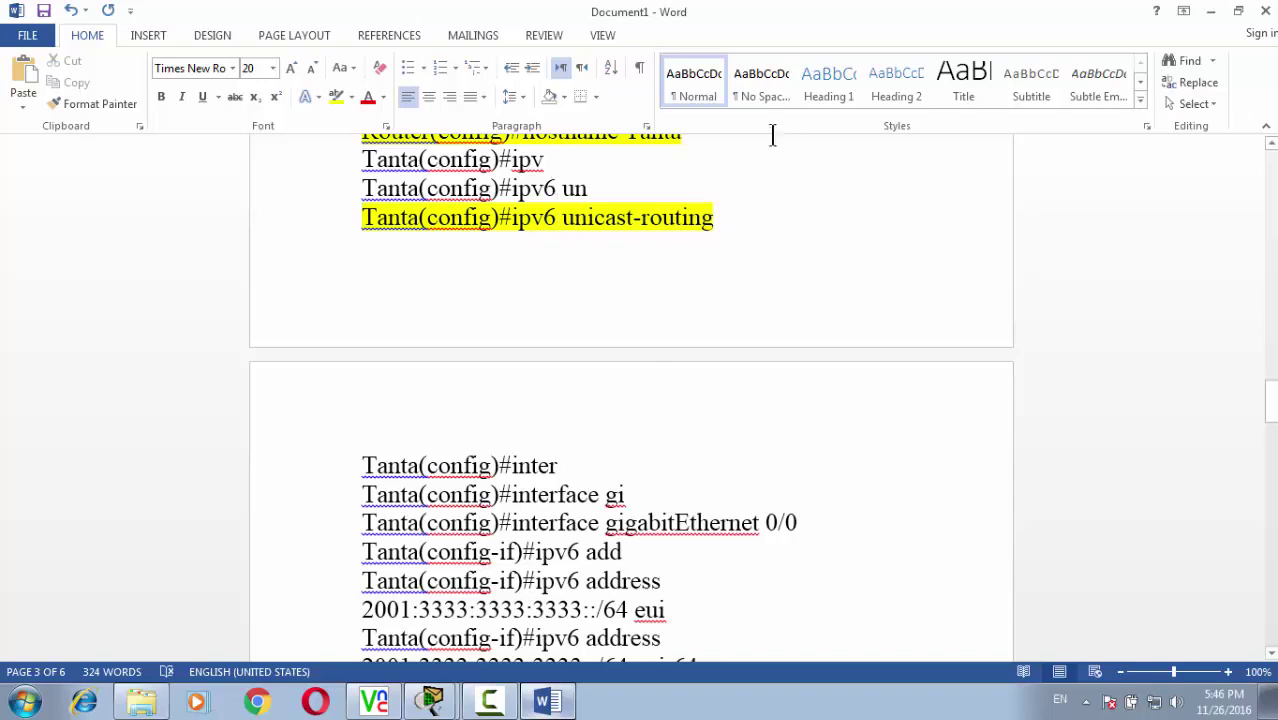
{"action": "scroll", "coordinate": [593, 416], "scroll_direction": "down", "scroll_amount": 6}
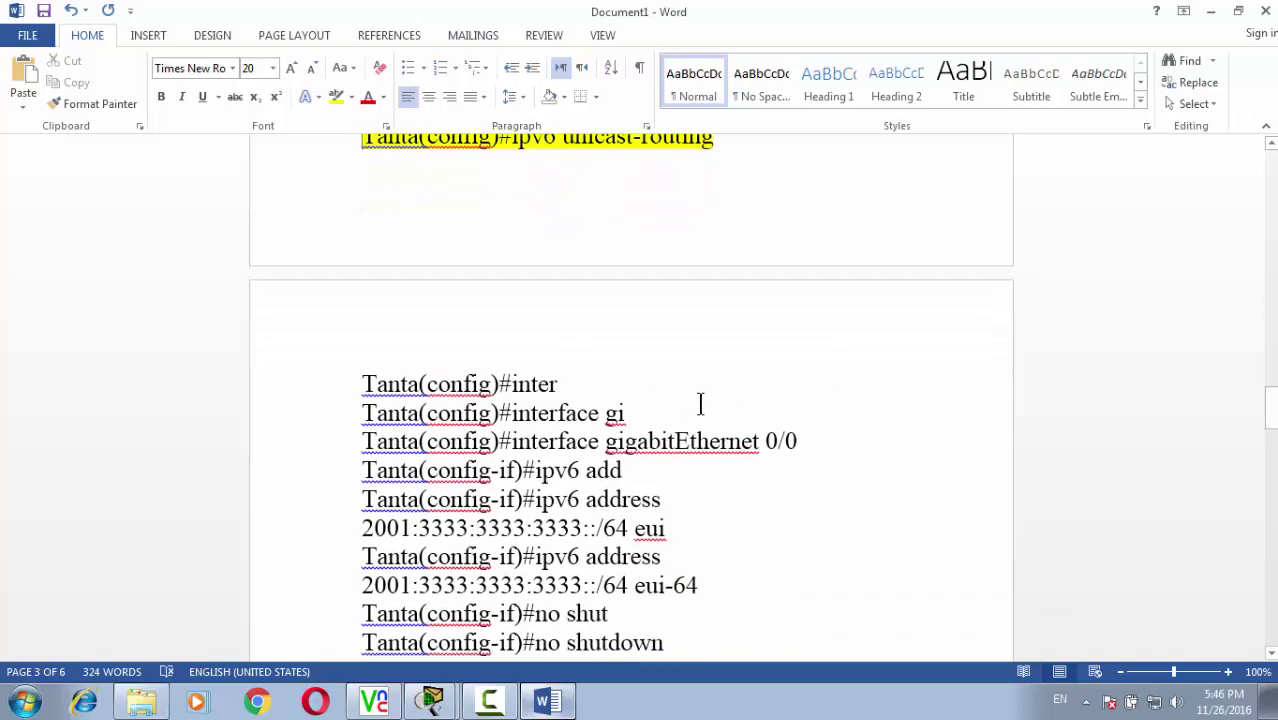
{"action": "scroll", "coordinate": [756, 360], "scroll_direction": "up", "scroll_amount": 2}
{"action": "scroll", "coordinate": [775, 300], "scroll_direction": "up", "scroll_amount": 1}
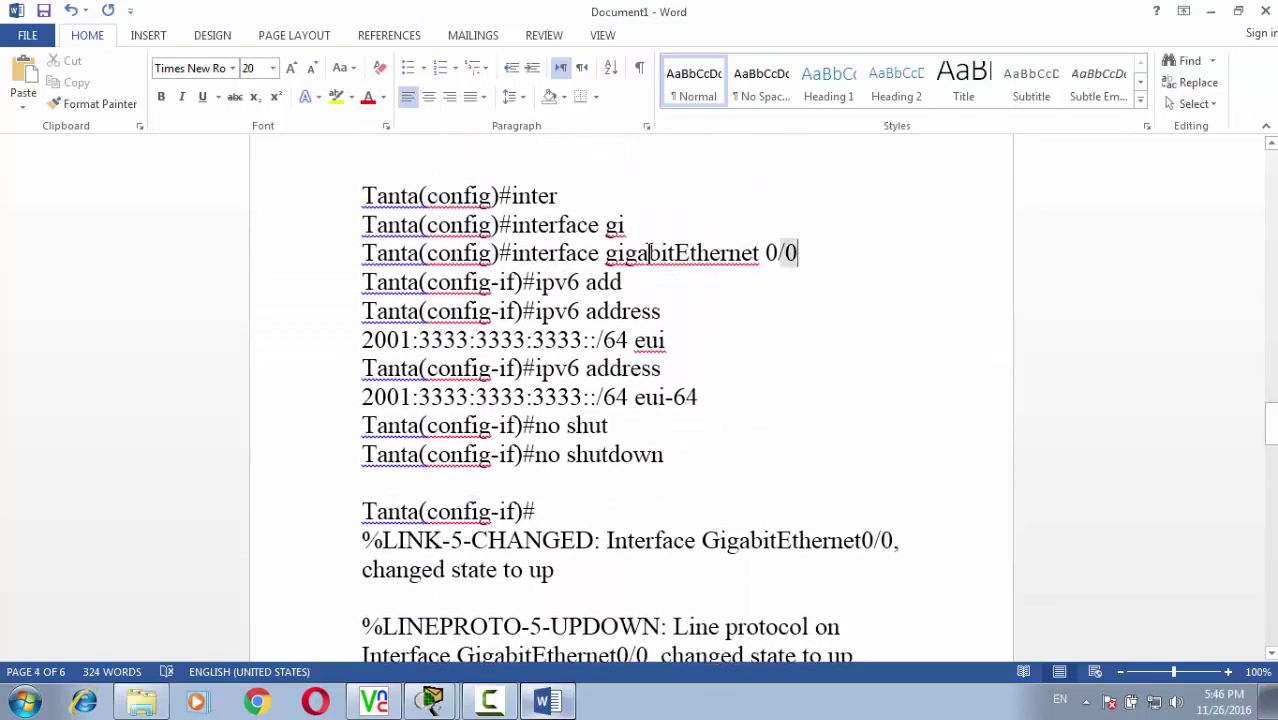
{"action": "left_click_drag", "start_coordinate": [798, 253], "coordinate": [340, 257]}
{"action": "left_click", "coordinate": [336, 96]}
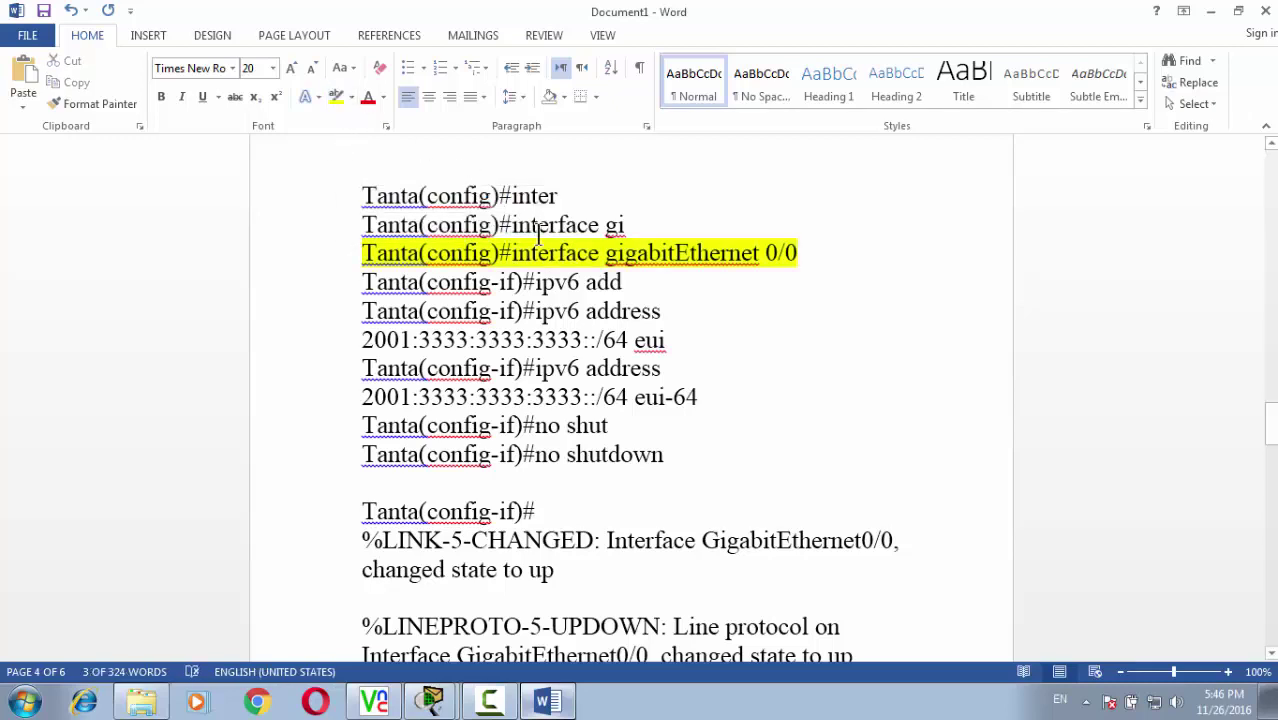
{"action": "left_click", "coordinate": [670, 340]}
{"action": "left_click_drag", "start_coordinate": [675, 340], "coordinate": [355, 311]}
{"action": "left_click", "coordinate": [336, 97]}
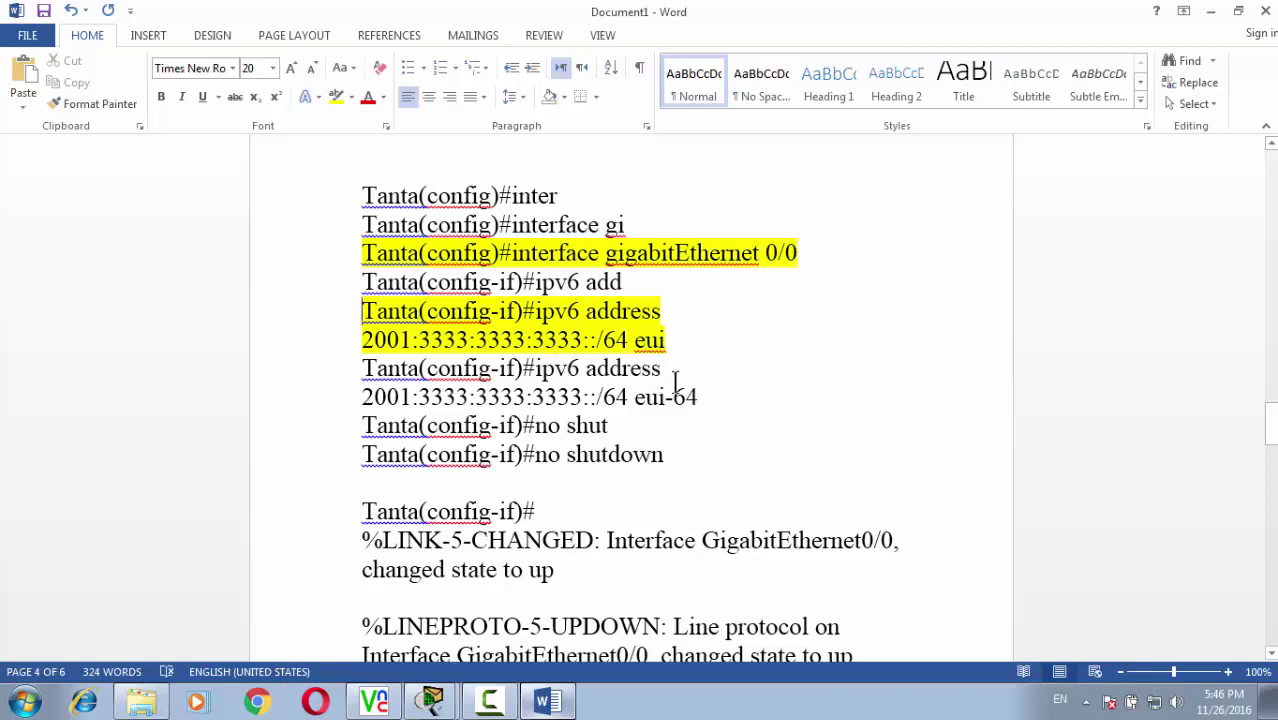
{"action": "left_click_drag", "start_coordinate": [666, 341], "coordinate": [386, 316]}
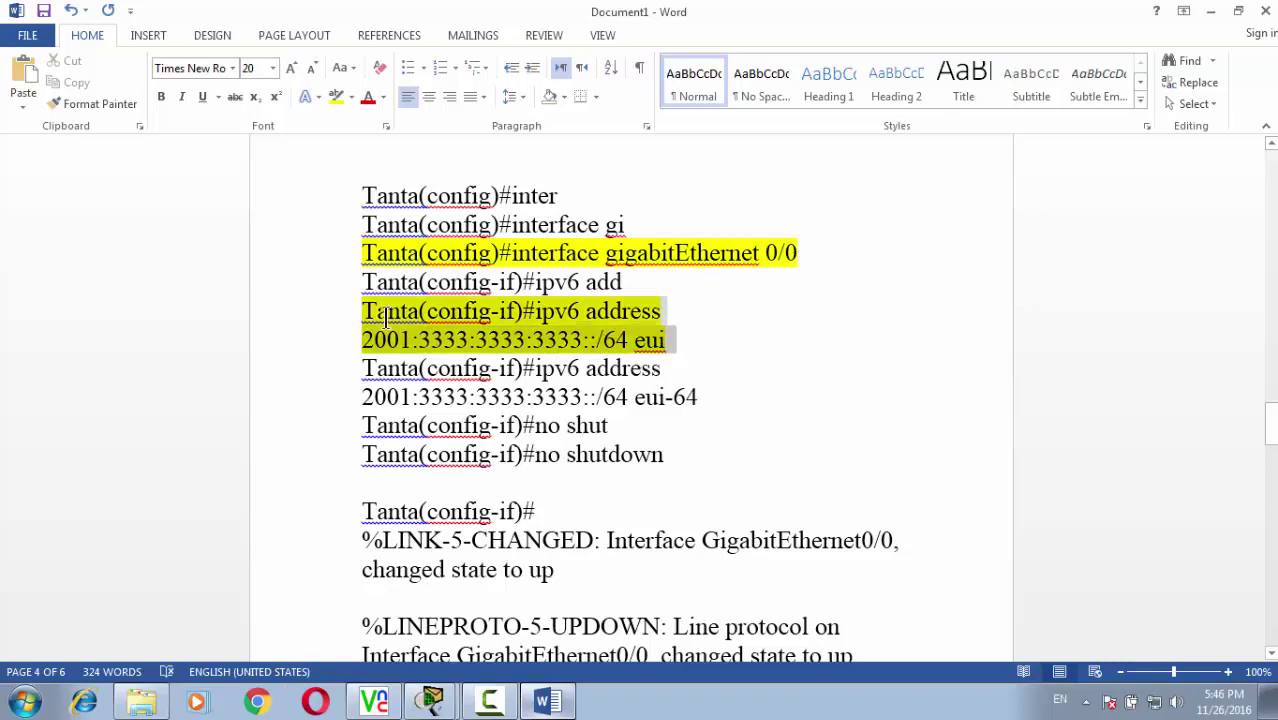
{"action": "left_click", "coordinate": [351, 97]}
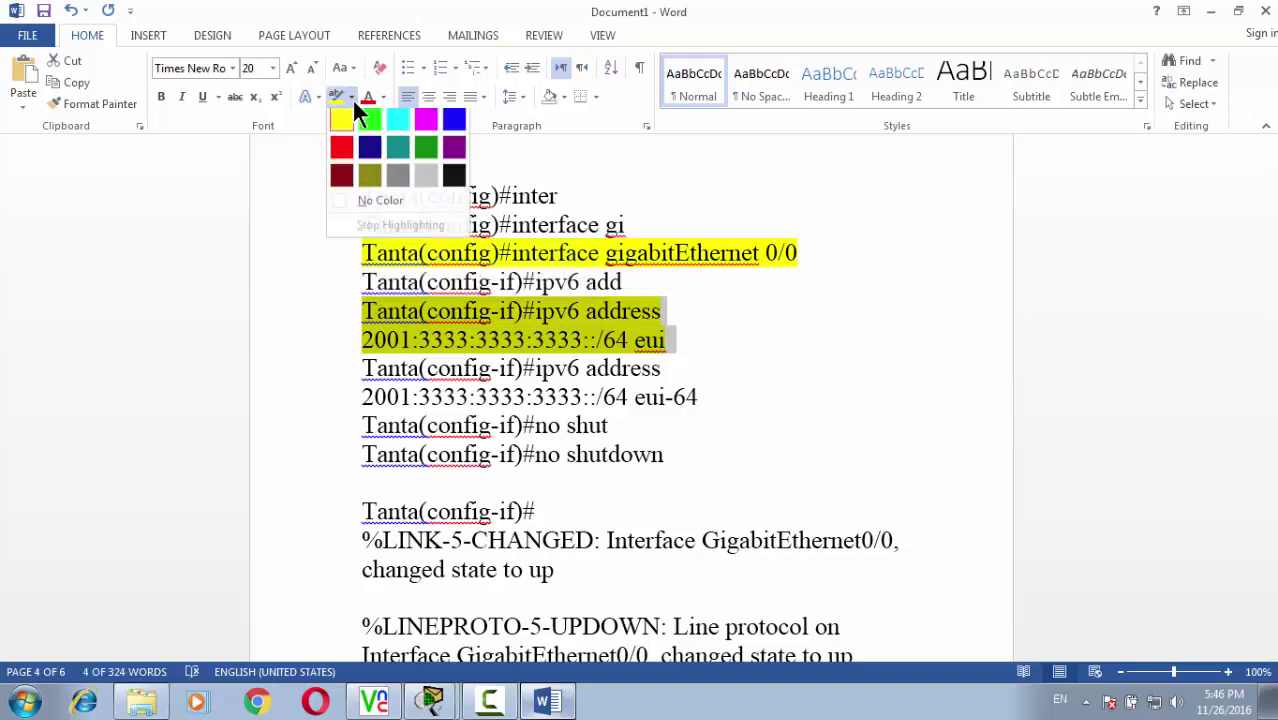
{"action": "left_click", "coordinate": [363, 202]}
Step: Highlight the complete ipv6 address 2001:3333:3333:3333::/64 eui-64 command and the no shutdown line for gigabitEthernet 0/0 in yellow
{"action": "left_click_drag", "start_coordinate": [705, 397], "coordinate": [362, 368]}
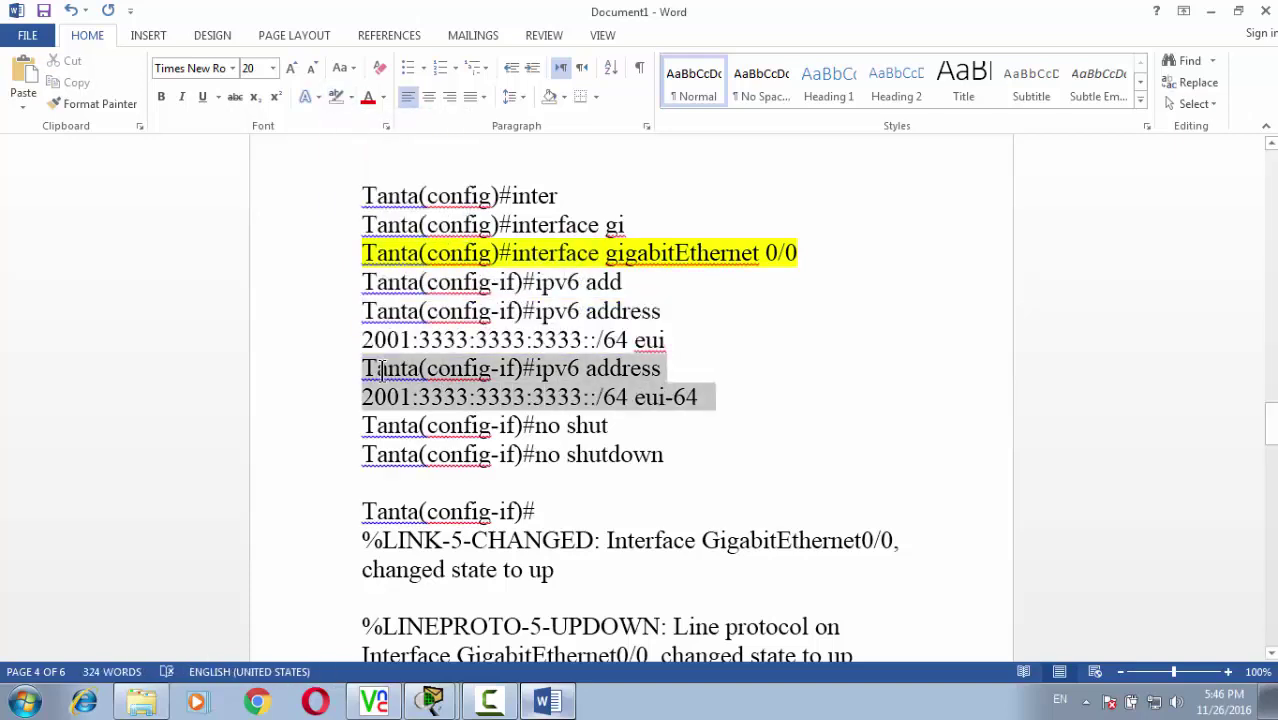
{"action": "left_click", "coordinate": [350, 97]}
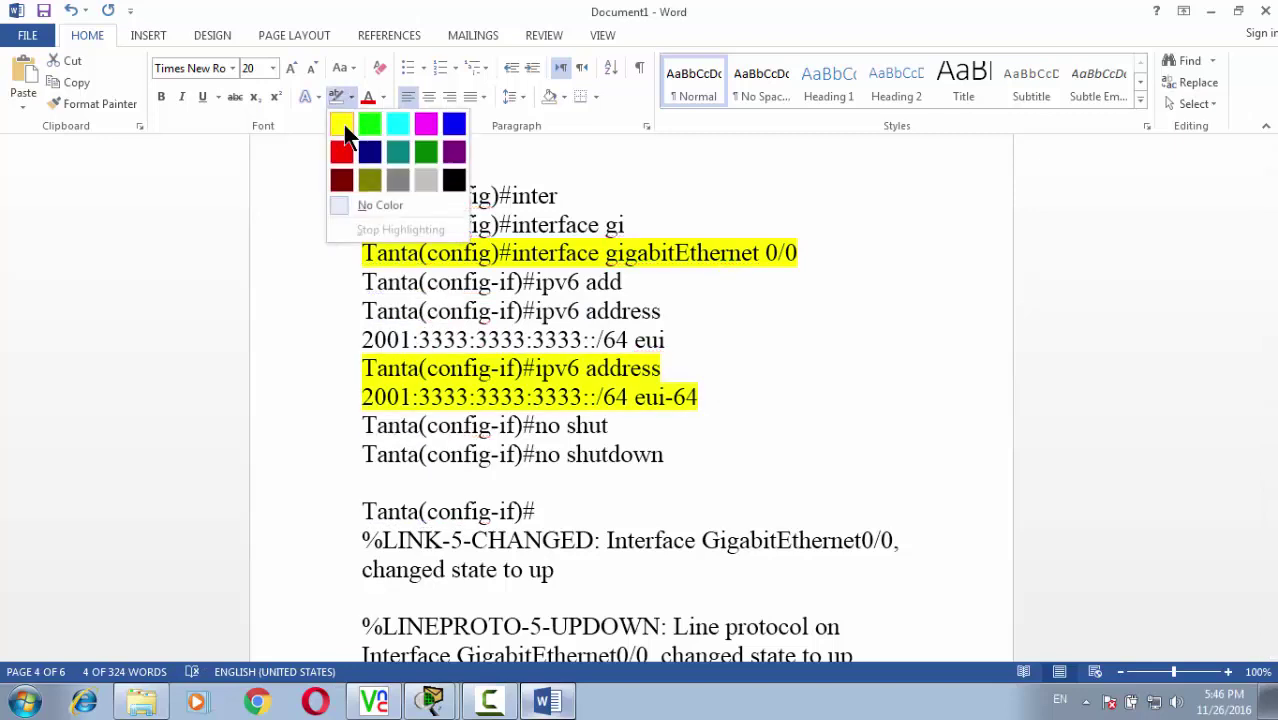
{"action": "left_click", "coordinate": [343, 122]}
{"action": "scroll", "coordinate": [640, 400], "scroll_direction": "down", "scroll_amount": 1}
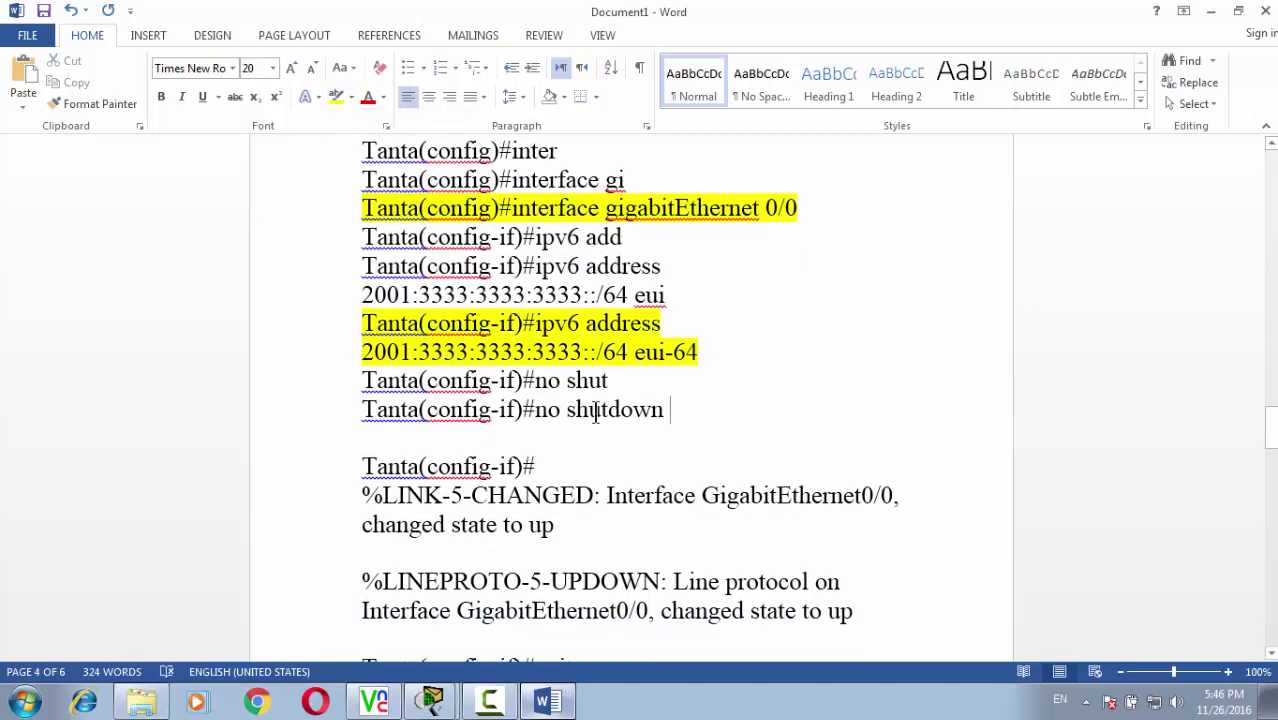
{"action": "left_click_drag", "start_coordinate": [596, 410], "coordinate": [390, 410]}
{"action": "left_click", "coordinate": [320, 93]}
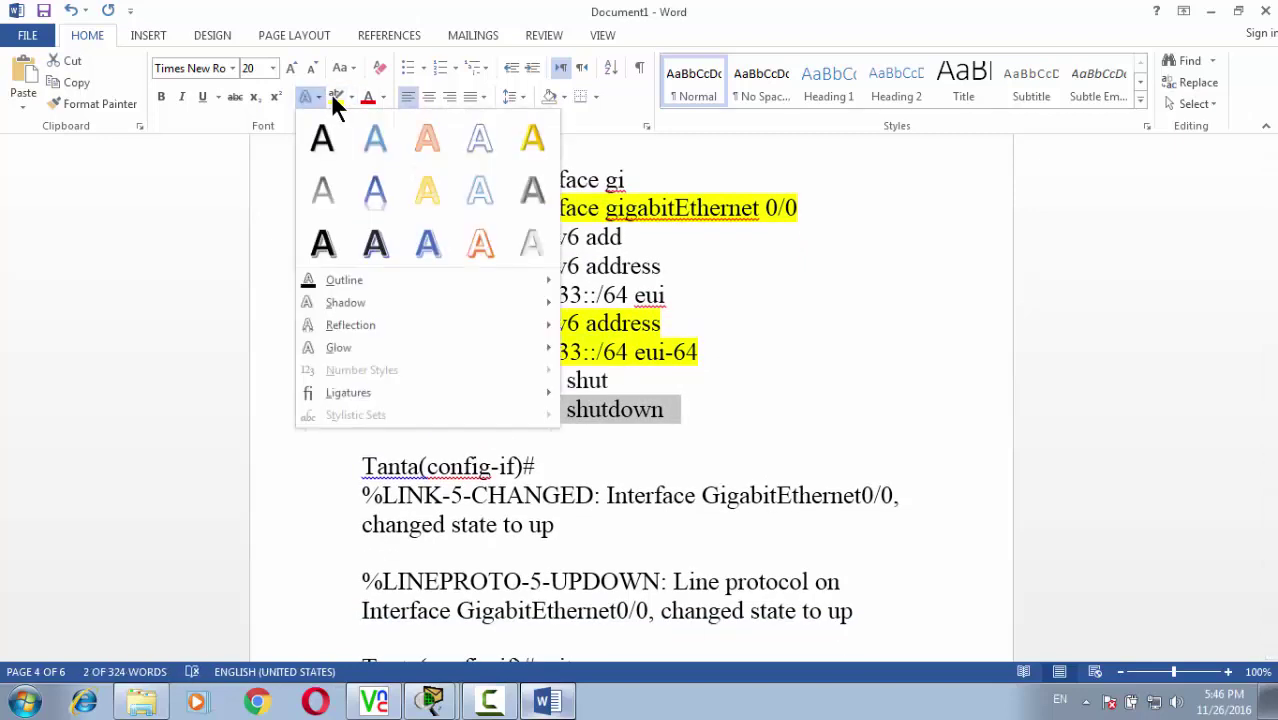
{"action": "left_click", "coordinate": [331, 92]}
{"action": "key", "text": "Left"}
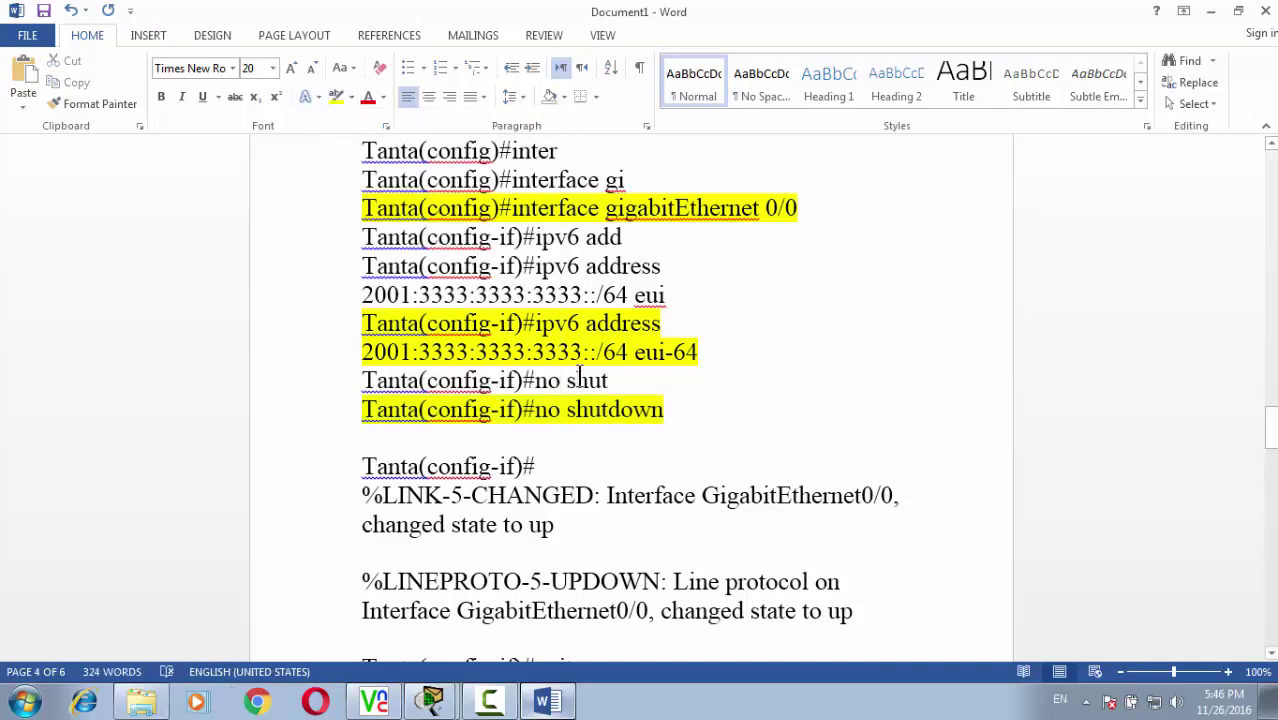
Step: Highlight the exit line after the gigabitEthernet 0/0 commands and the interface serial 0/0/0 line in yellow
{"action": "scroll", "coordinate": [580, 380], "scroll_direction": "down", "scroll_amount": 4}
{"action": "scroll", "coordinate": [600, 372], "scroll_direction": "up", "scroll_amount": 1}
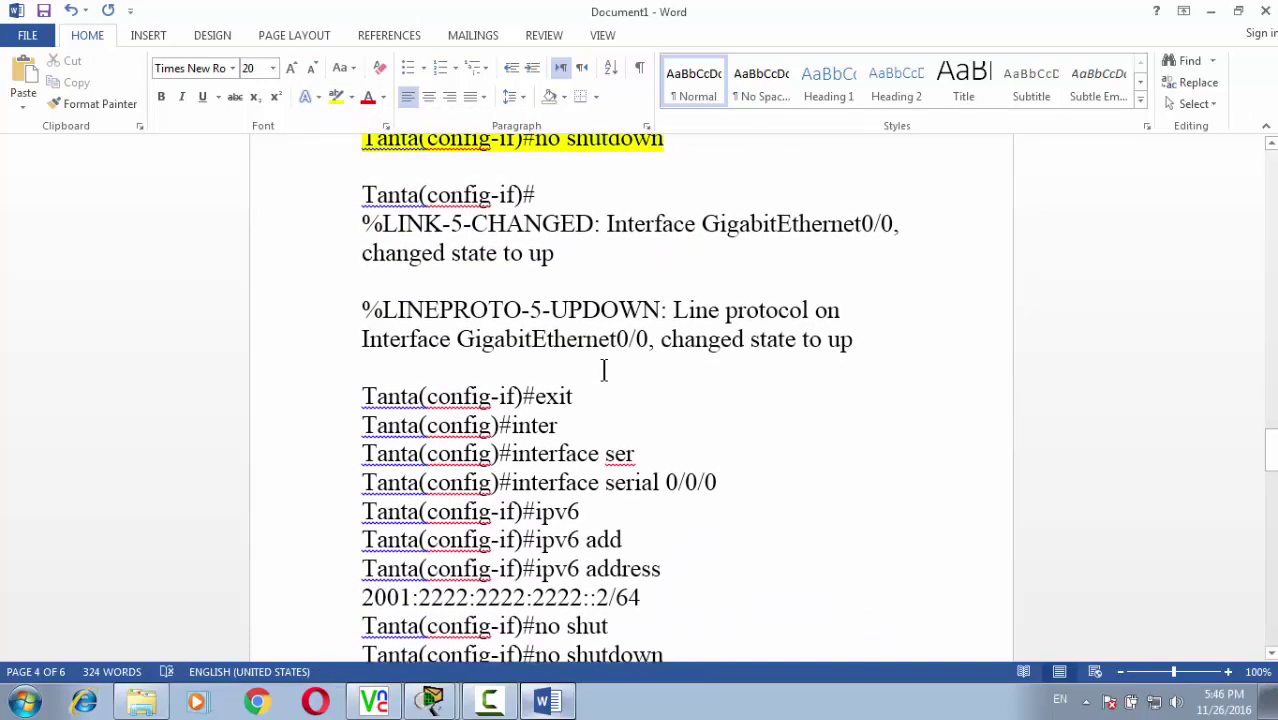
{"action": "scroll", "coordinate": [602, 366], "scroll_direction": "down", "scroll_amount": 4}
{"action": "scroll", "coordinate": [590, 290], "scroll_direction": "up", "scroll_amount": 2}
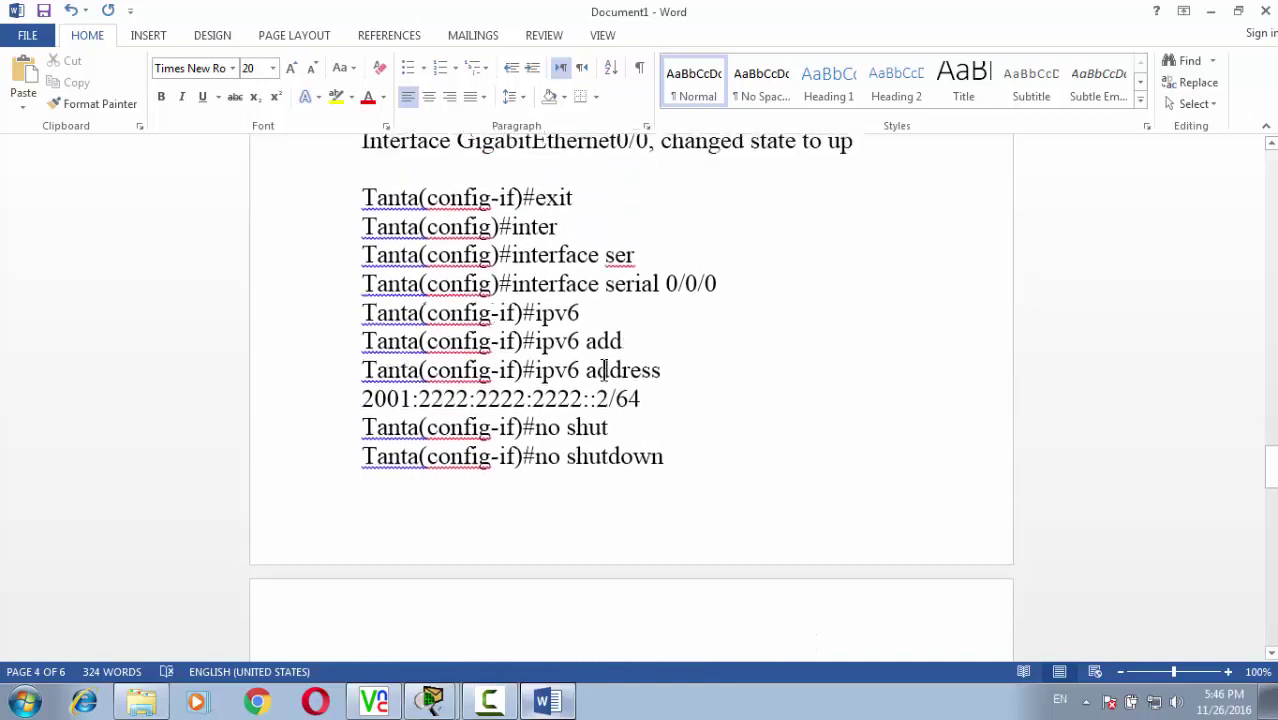
{"action": "left_click_drag", "start_coordinate": [577, 218], "coordinate": [361, 218]}
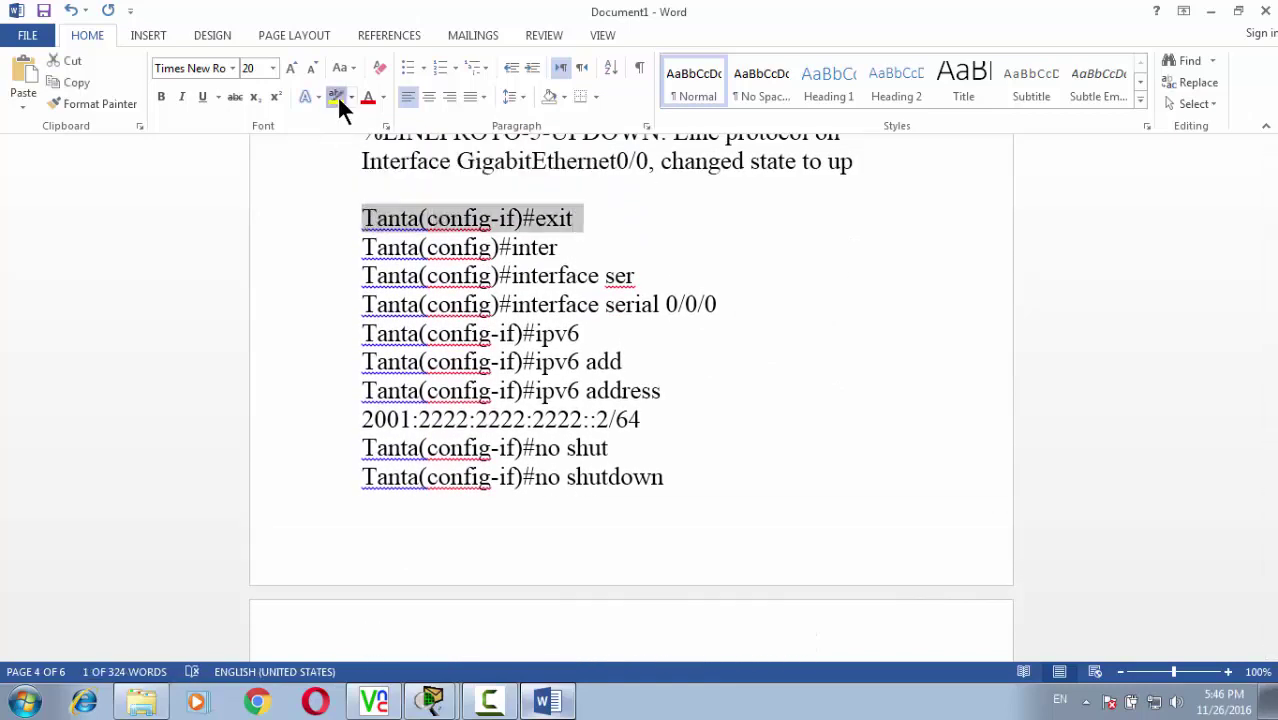
{"action": "left_click", "coordinate": [336, 96]}
{"action": "scroll", "coordinate": [672, 265], "scroll_direction": "down", "scroll_amount": 1}
{"action": "left_click_drag", "start_coordinate": [718, 260], "coordinate": [362, 262]}
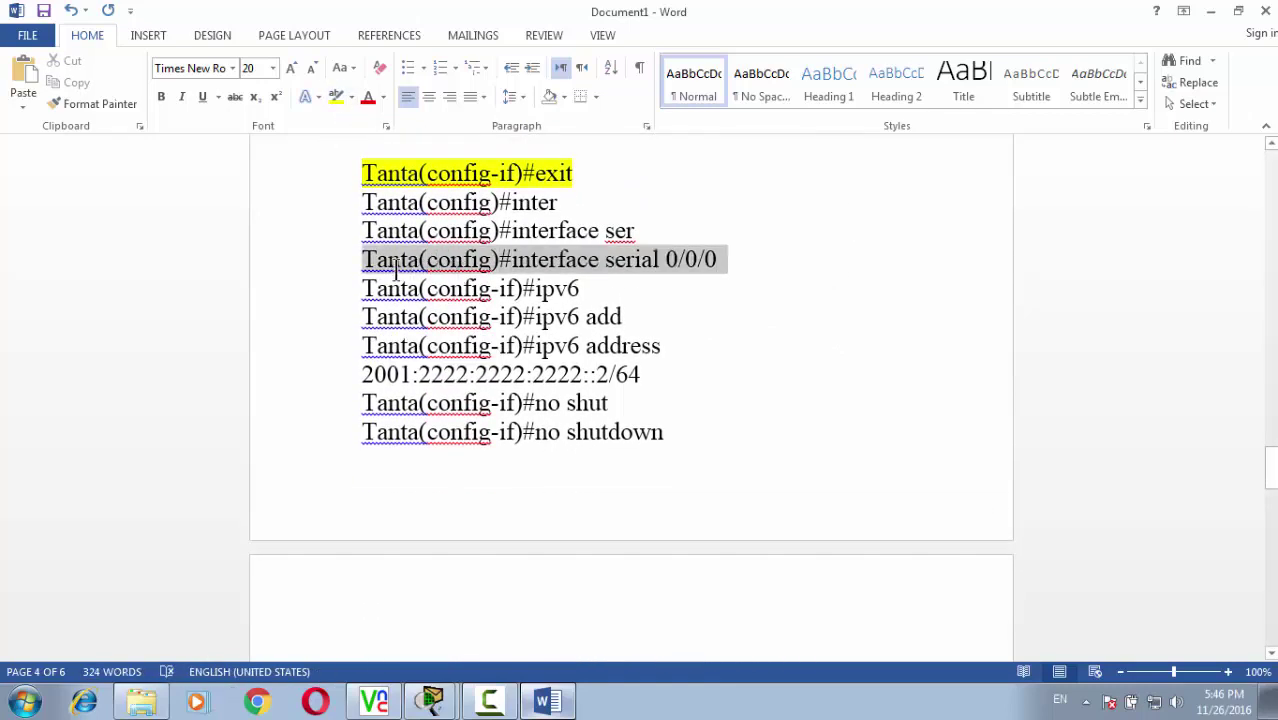
{"action": "left_click", "coordinate": [336, 96]}
Step: Highlight serial 0/0/0's ipv6 address 2001:2222:2222:2222::2/64 command and its no shutdown line in yellow
{"action": "left_click_drag", "start_coordinate": [648, 374], "coordinate": [362, 345]}
{"action": "left_click", "coordinate": [337, 97]}
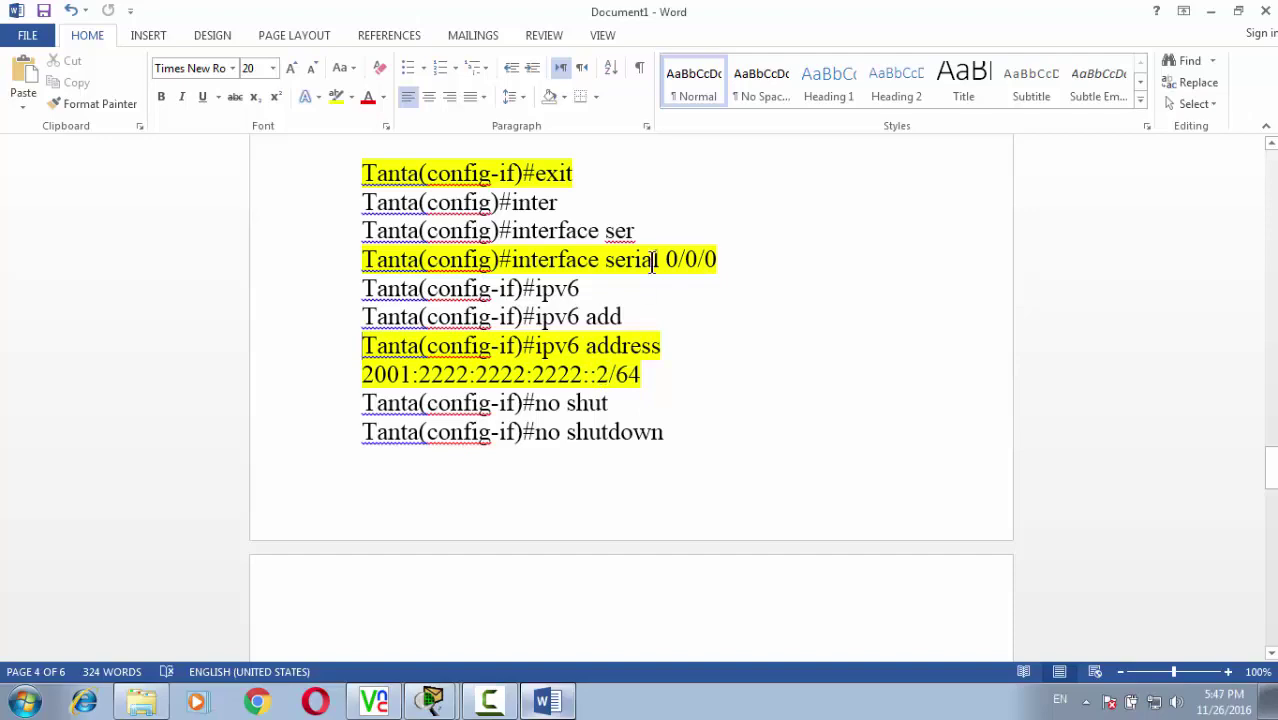
{"action": "left_click_drag", "start_coordinate": [670, 438], "coordinate": [400, 436]}
{"action": "left_click", "coordinate": [336, 101]}
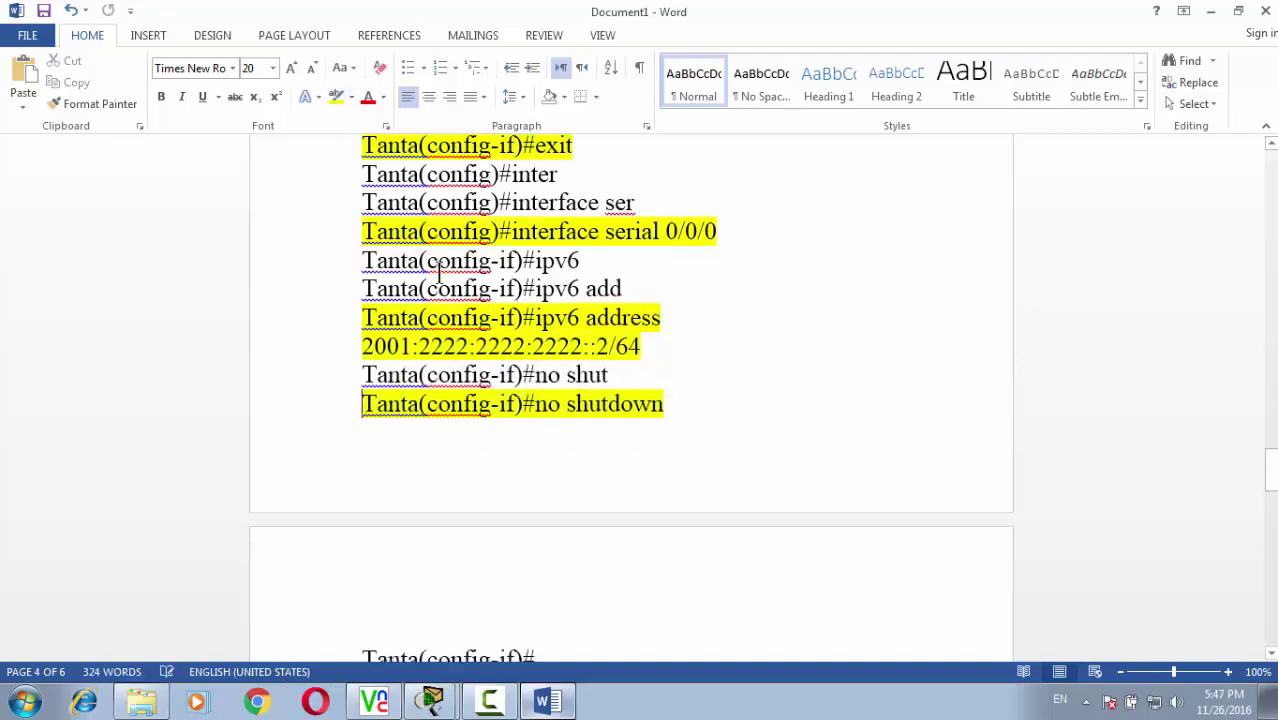
Step: Highlight the exit line following the serial 0/0/0 commands and the interface serial 0/0/1 line in yellow
{"action": "scroll", "coordinate": [513, 325], "scroll_direction": "down", "scroll_amount": 5}
{"action": "scroll", "coordinate": [513, 325], "scroll_direction": "down", "scroll_amount": 1}
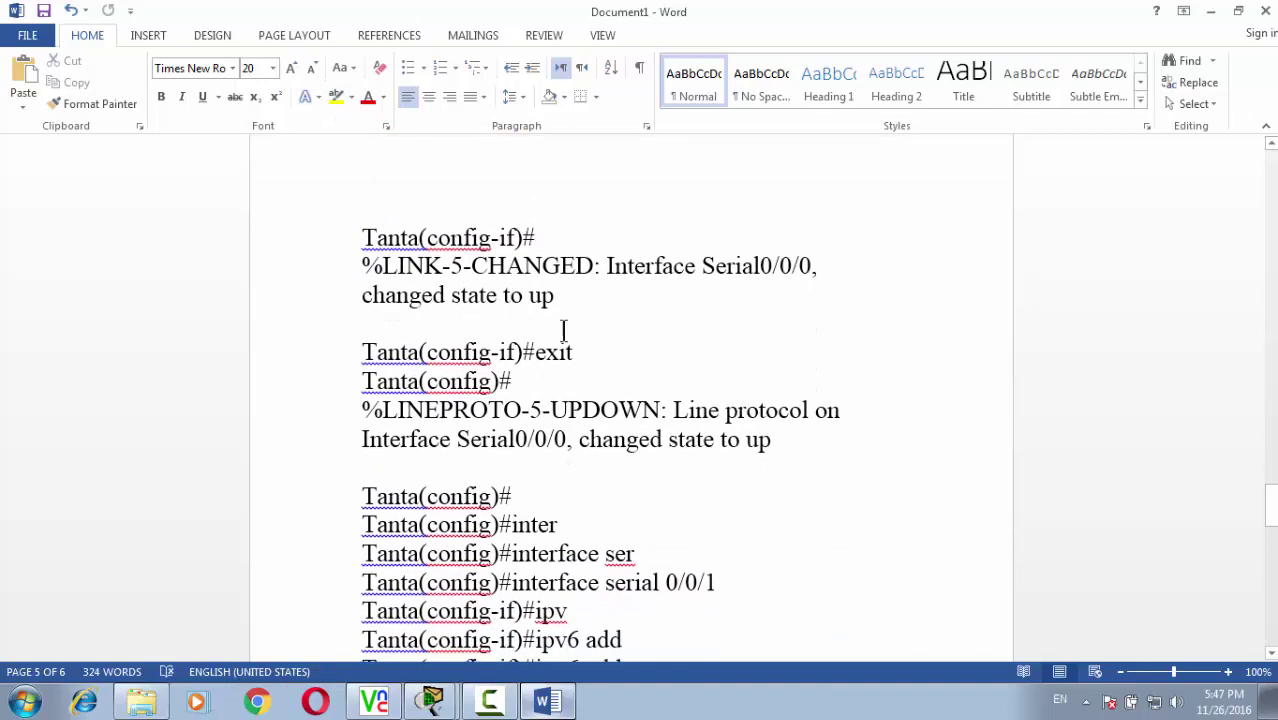
{"action": "left_click_drag", "start_coordinate": [580, 350], "coordinate": [376, 338]}
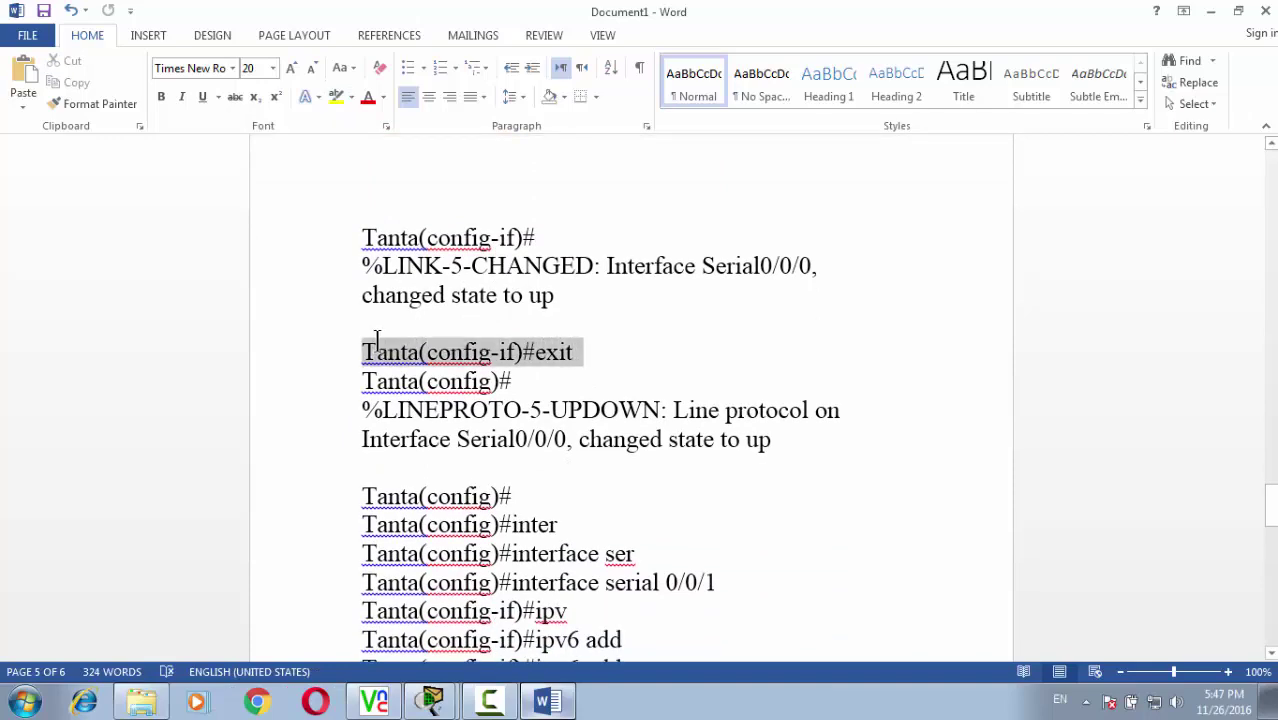
{"action": "left_click", "coordinate": [336, 97]}
{"action": "scroll", "coordinate": [450, 280], "scroll_direction": "down", "scroll_amount": 1}
{"action": "scroll", "coordinate": [529, 349], "scroll_direction": "down", "scroll_amount": 1}
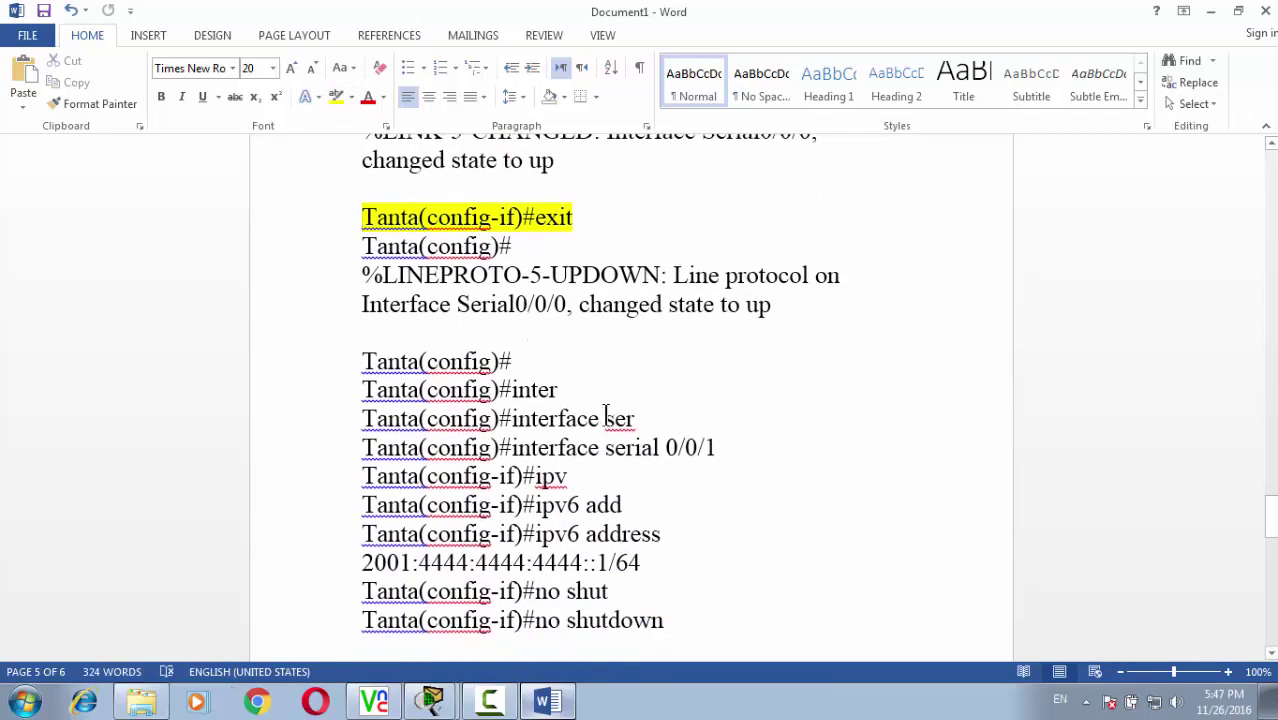
{"action": "left_click_drag", "start_coordinate": [716, 402], "coordinate": [364, 402]}
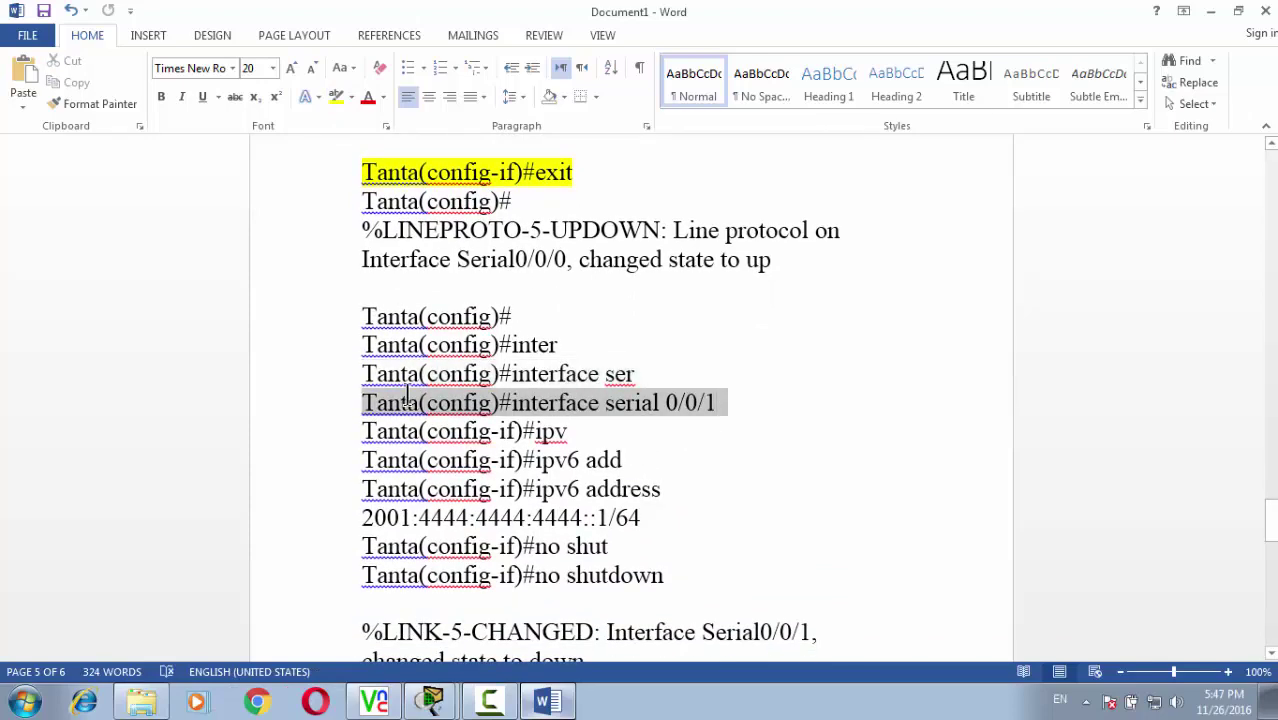
{"action": "left_click", "coordinate": [333, 97]}
{"action": "left_click", "coordinate": [462, 251]}
Step: Highlight serial 0/0/1's ipv6 address 2001:4444:4444:4444::1/64 command and the no shutdown line below it in yellow
{"action": "scroll", "coordinate": [525, 298], "scroll_direction": "down", "scroll_amount": 5}
{"action": "scroll", "coordinate": [525, 298], "scroll_direction": "up", "scroll_amount": 2}
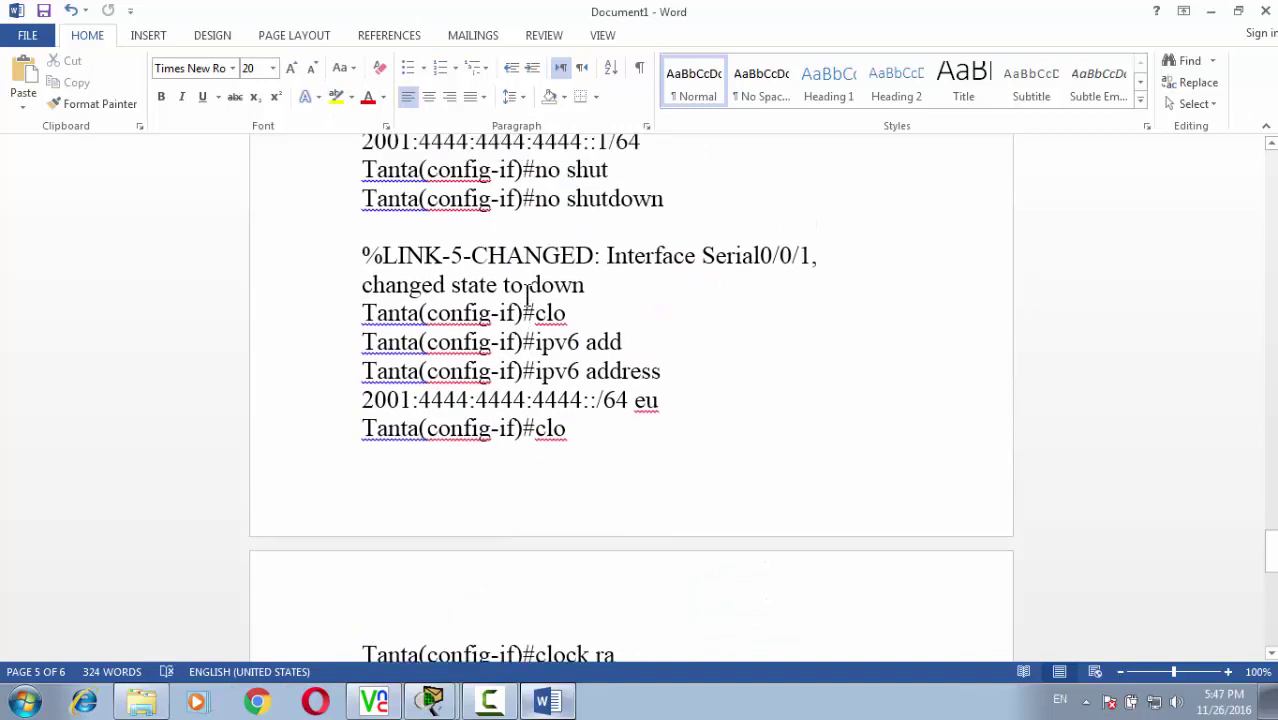
{"action": "left_click_drag", "start_coordinate": [642, 203], "coordinate": [358, 157]}
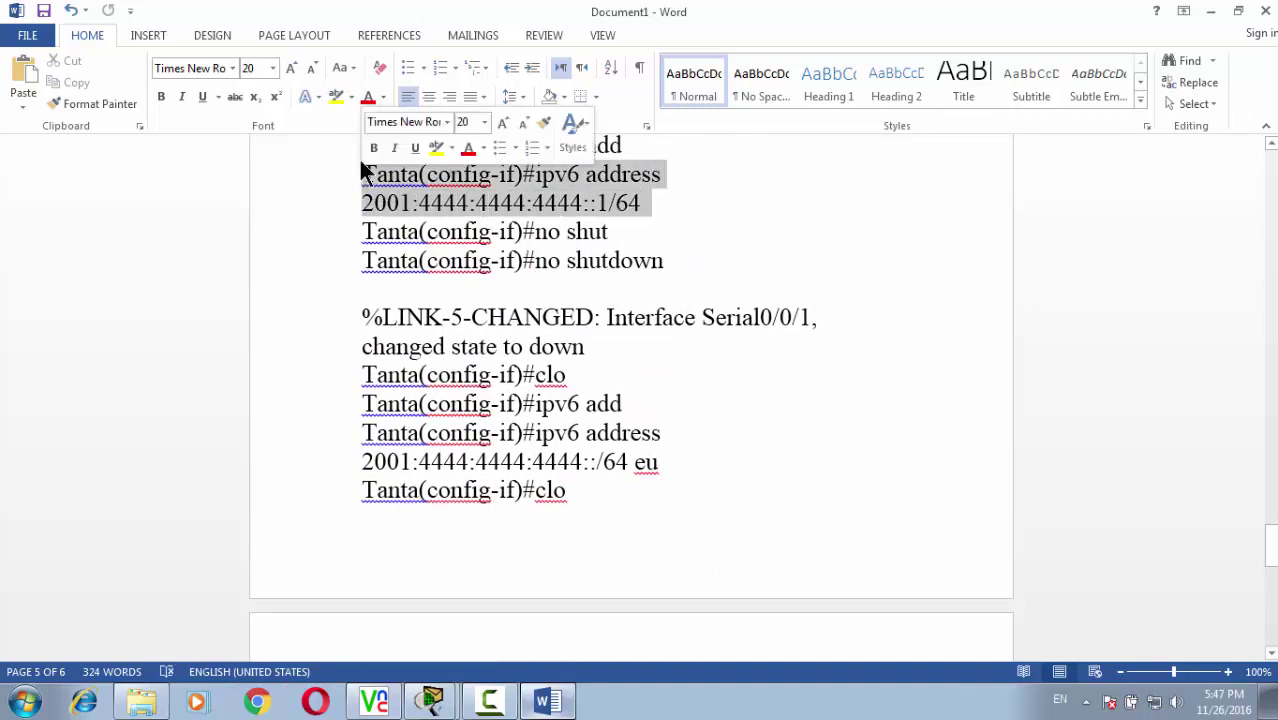
{"action": "left_click", "coordinate": [335, 97]}
{"action": "left_click", "coordinate": [485, 237]}
{"action": "scroll", "coordinate": [519, 249], "scroll_direction": "down", "scroll_amount": 1}
{"action": "scroll", "coordinate": [519, 249], "scroll_direction": "up", "scroll_amount": 1}
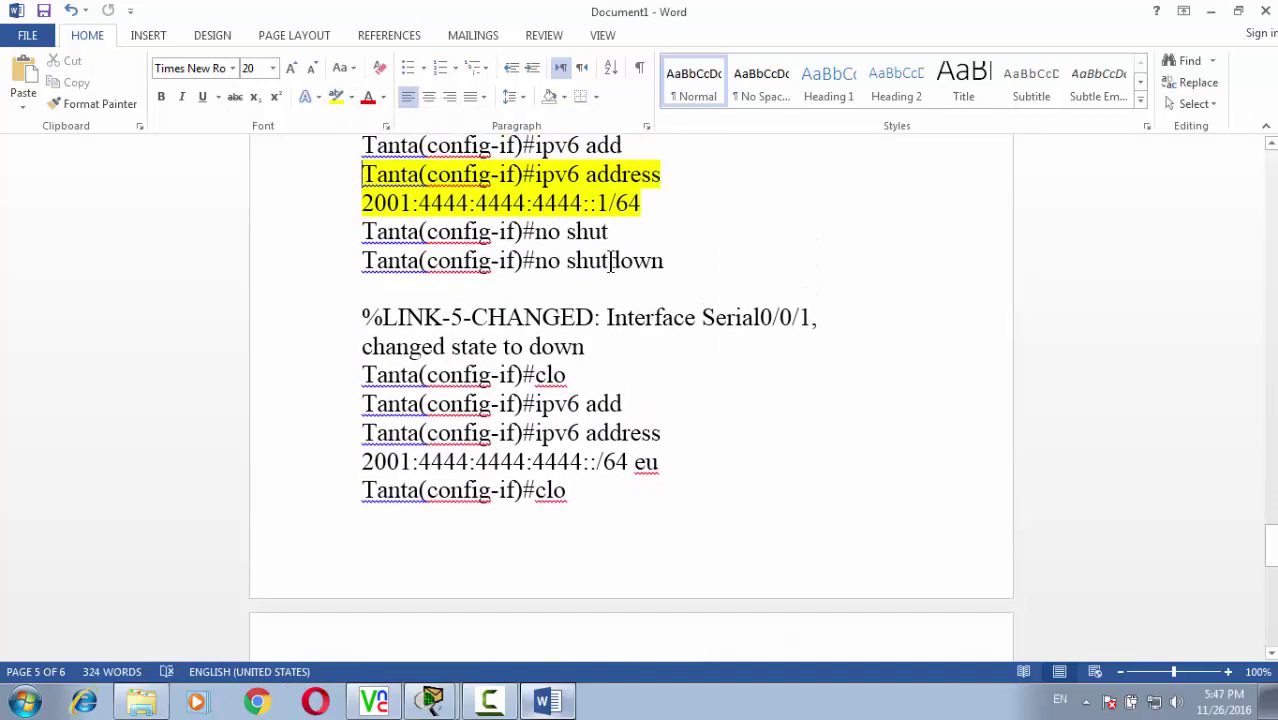
{"action": "triple_click", "coordinate": [606, 261]}
{"action": "left_click", "coordinate": [333, 96]}
{"action": "left_click", "coordinate": [513, 265]}
Step: Highlight the clock rate 64000 line and the final no shutdown line of Router4's commands in yellow
{"action": "scroll", "coordinate": [513, 265], "scroll_direction": "down", "scroll_amount": 1}
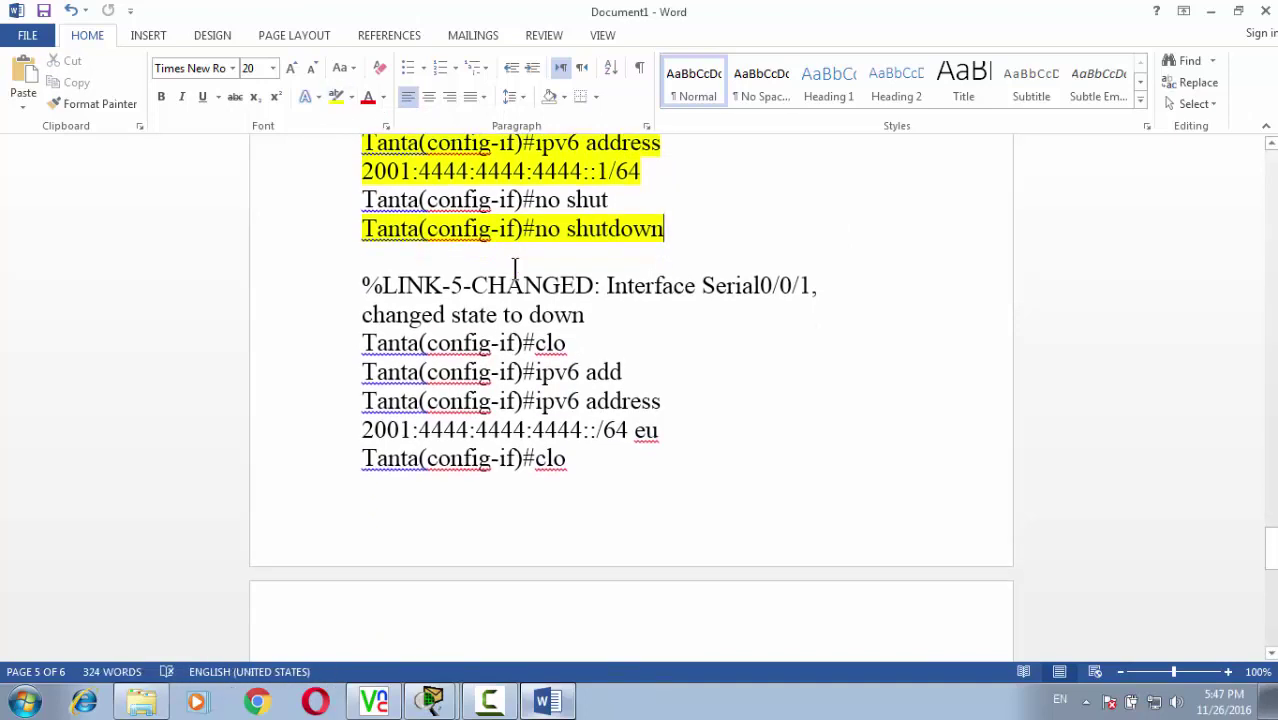
{"action": "scroll", "coordinate": [587, 383], "scroll_direction": "down", "scroll_amount": 5}
{"action": "scroll", "coordinate": [587, 383], "scroll_direction": "down", "scroll_amount": 4}
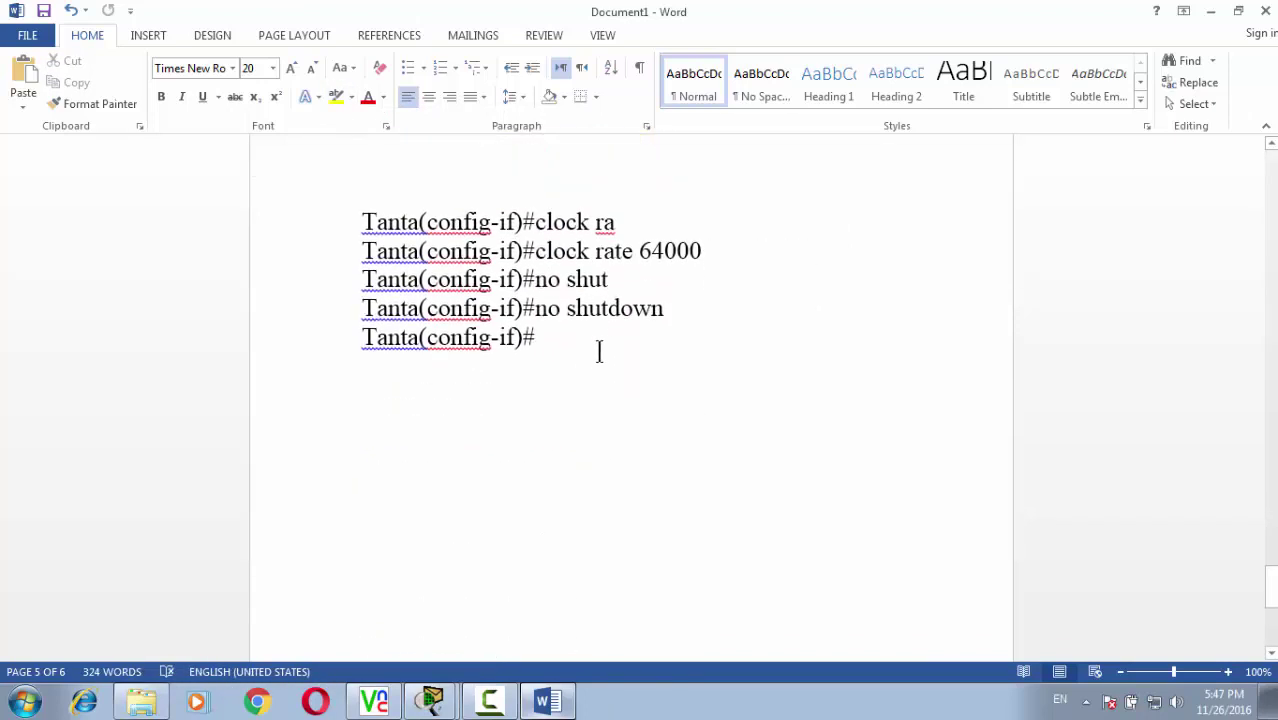
{"action": "left_click_drag", "start_coordinate": [659, 310], "coordinate": [362, 308]}
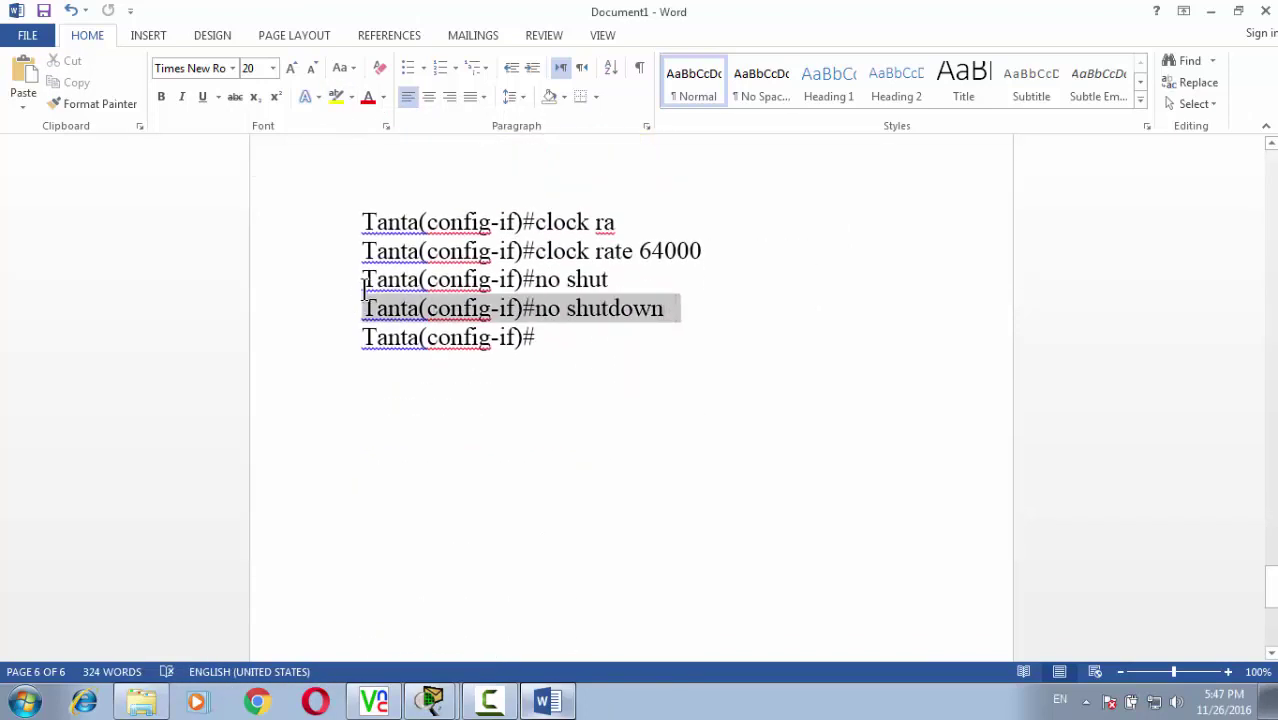
{"action": "left_click", "coordinate": [333, 96]}
{"action": "left_click_drag", "start_coordinate": [702, 251], "coordinate": [362, 251]}
{"action": "left_click", "coordinate": [333, 96]}
{"action": "left_click", "coordinate": [545, 340]}
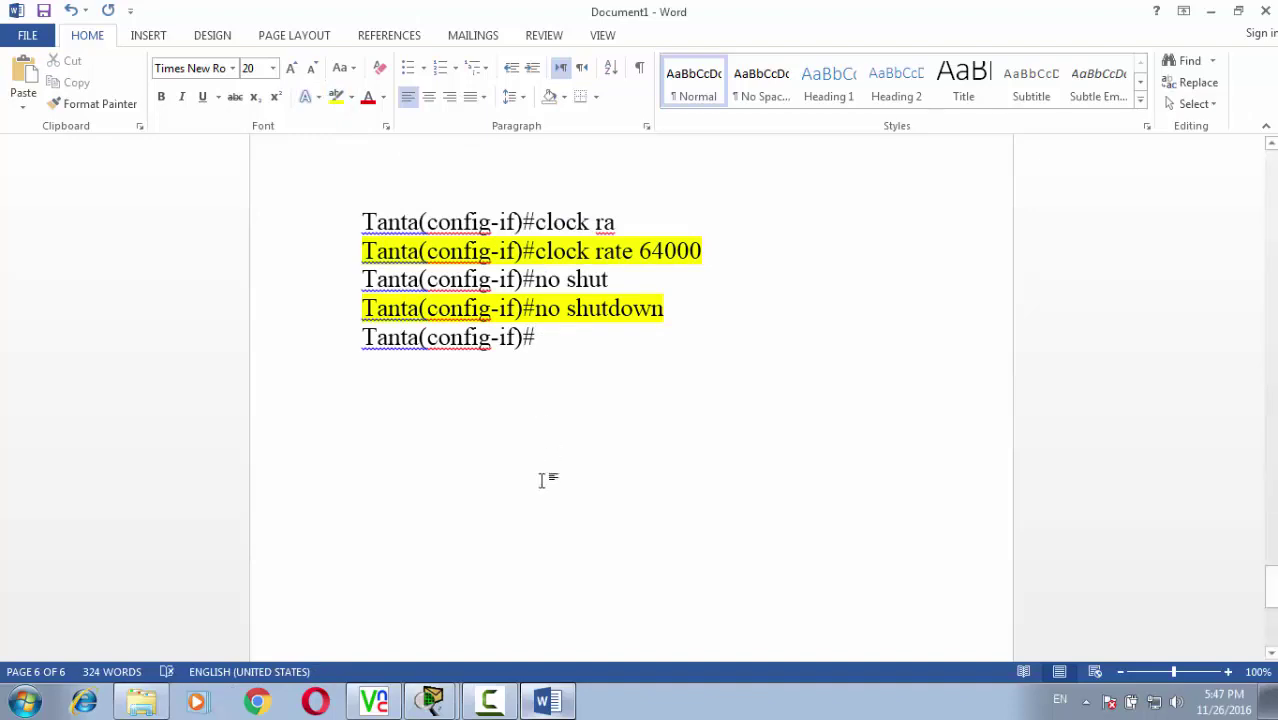
Step: Switch to Packet Tracer, open Router5's command line beside the topology and decline the initial configuration dialog with n
{"action": "left_click", "coordinate": [432, 697]}
{"action": "left_click", "coordinate": [420, 631]}
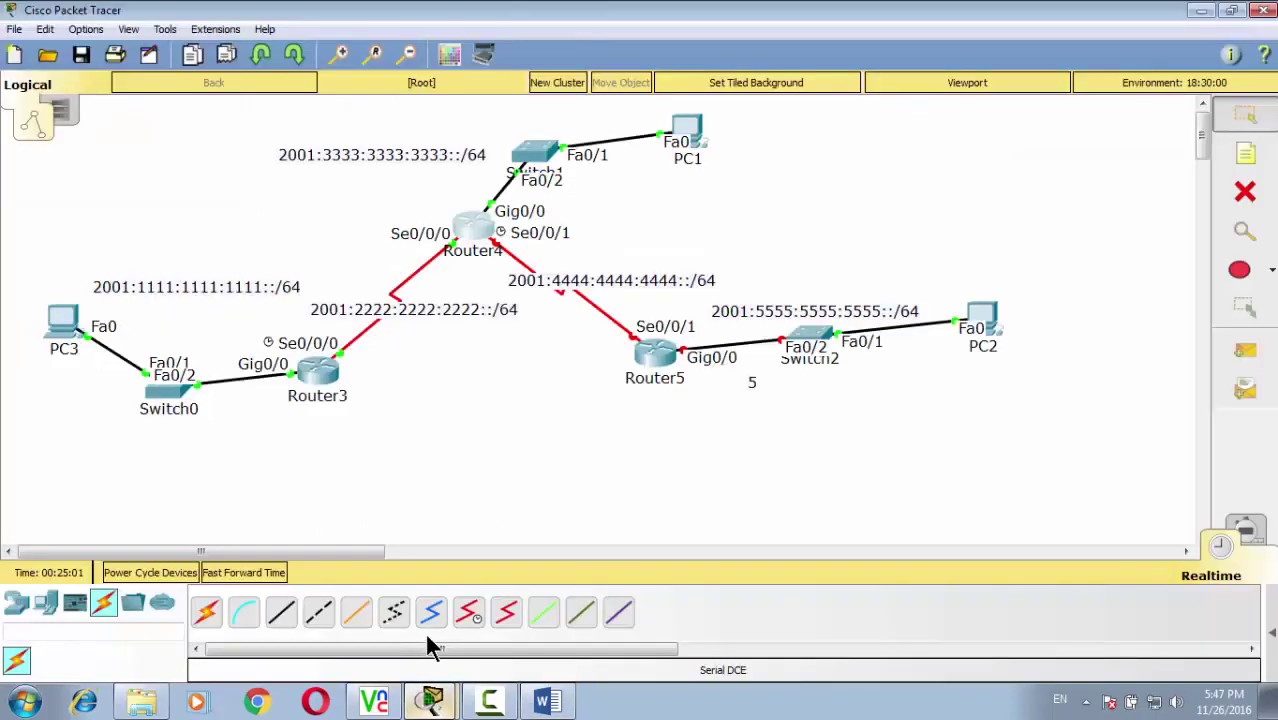
{"action": "left_click", "coordinate": [650, 350]}
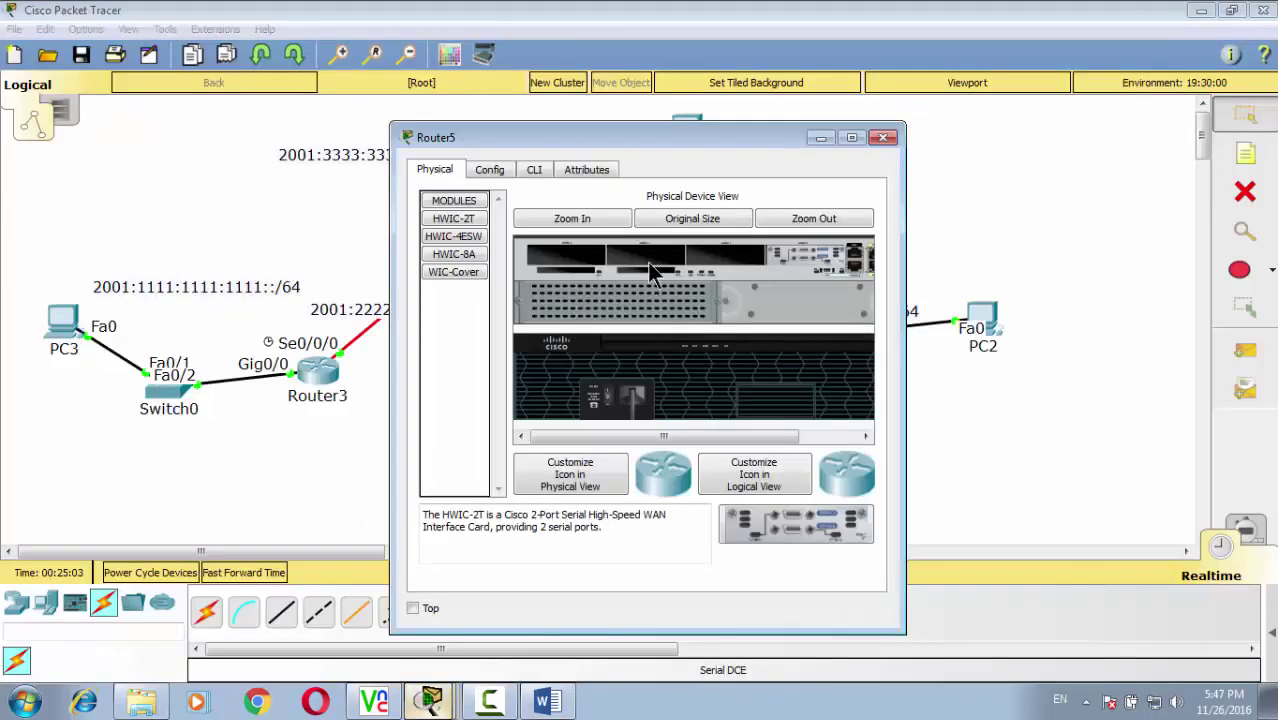
{"action": "left_click_drag", "start_coordinate": [560, 140], "coordinate": [872, 146]}
{"action": "left_click", "coordinate": [847, 173]}
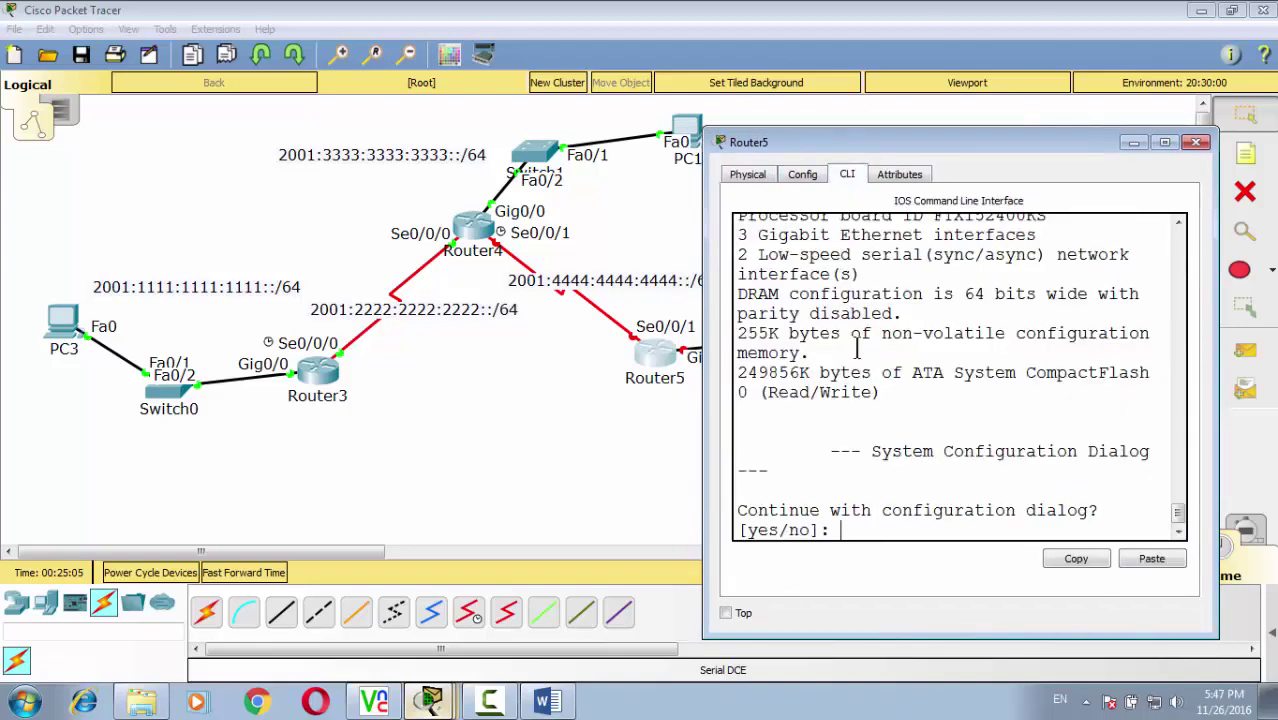
{"action": "type", "text": "n"}
{"action": "key", "text": "Return"}
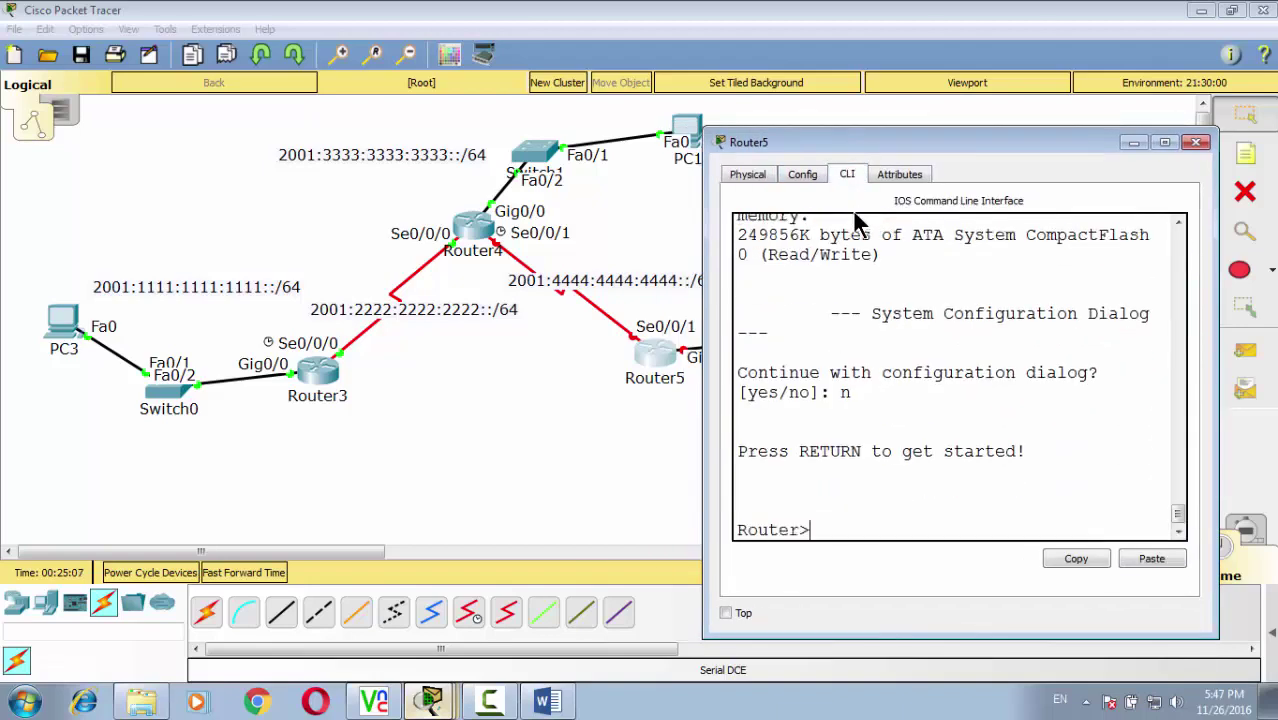
Step: Move Router5's window clear of its part of the topology and enter global configuration mode with enable and configure terminal
{"action": "left_click_drag", "start_coordinate": [858, 140], "coordinate": [206, 54]}
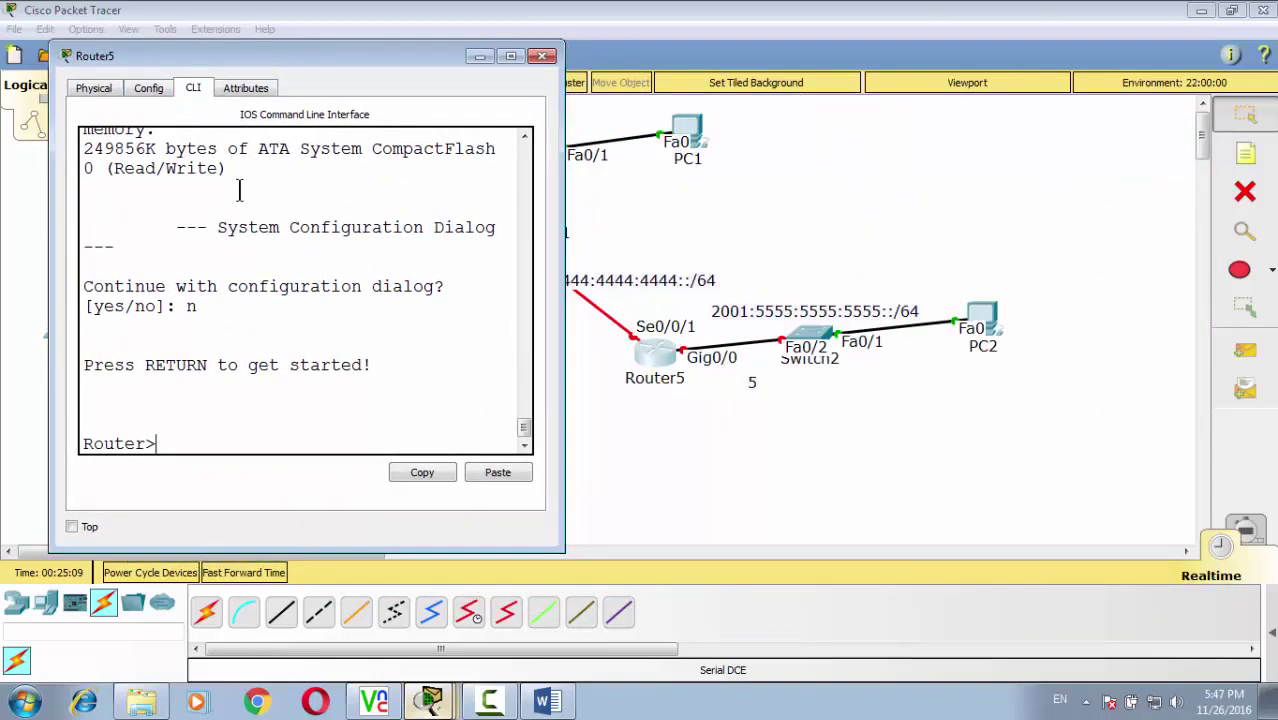
{"action": "type", "text": "en"}
{"action": "key", "text": "Tab"}
{"action": "key", "text": "Return"}
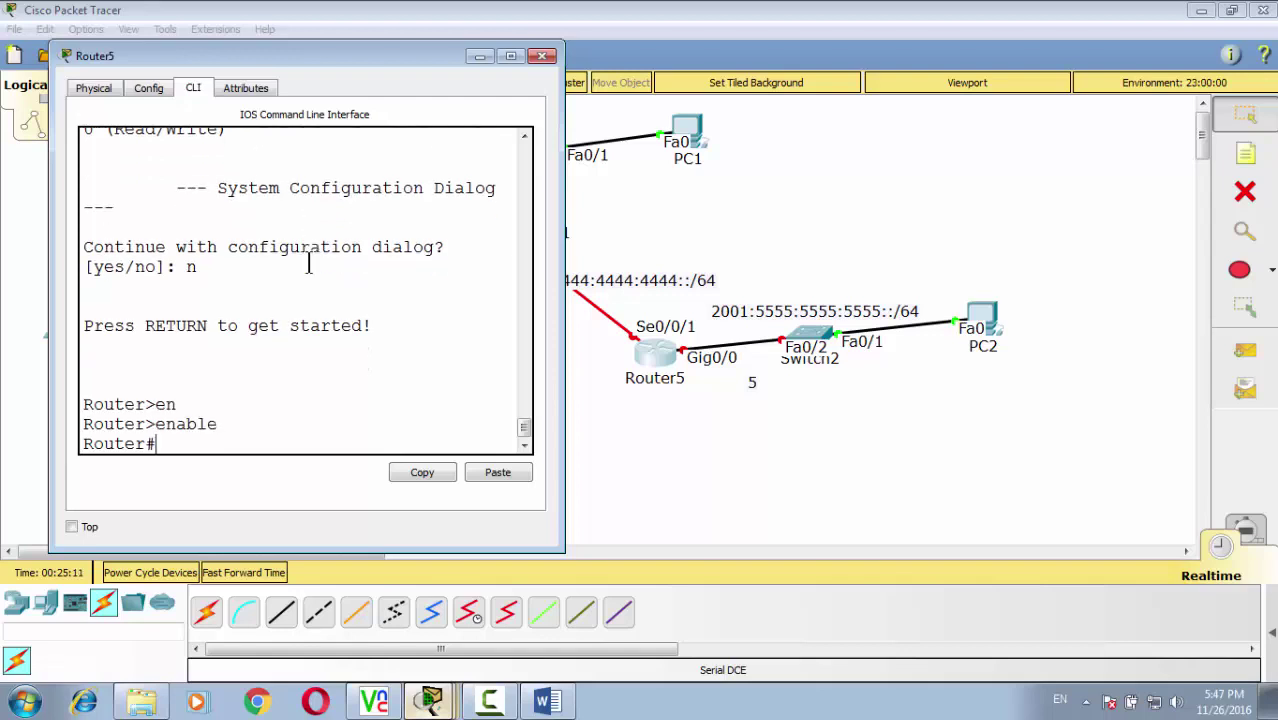
{"action": "type", "text": "config"}
{"action": "key", "text": "Tab"}
{"action": "type", "text": "ter"}
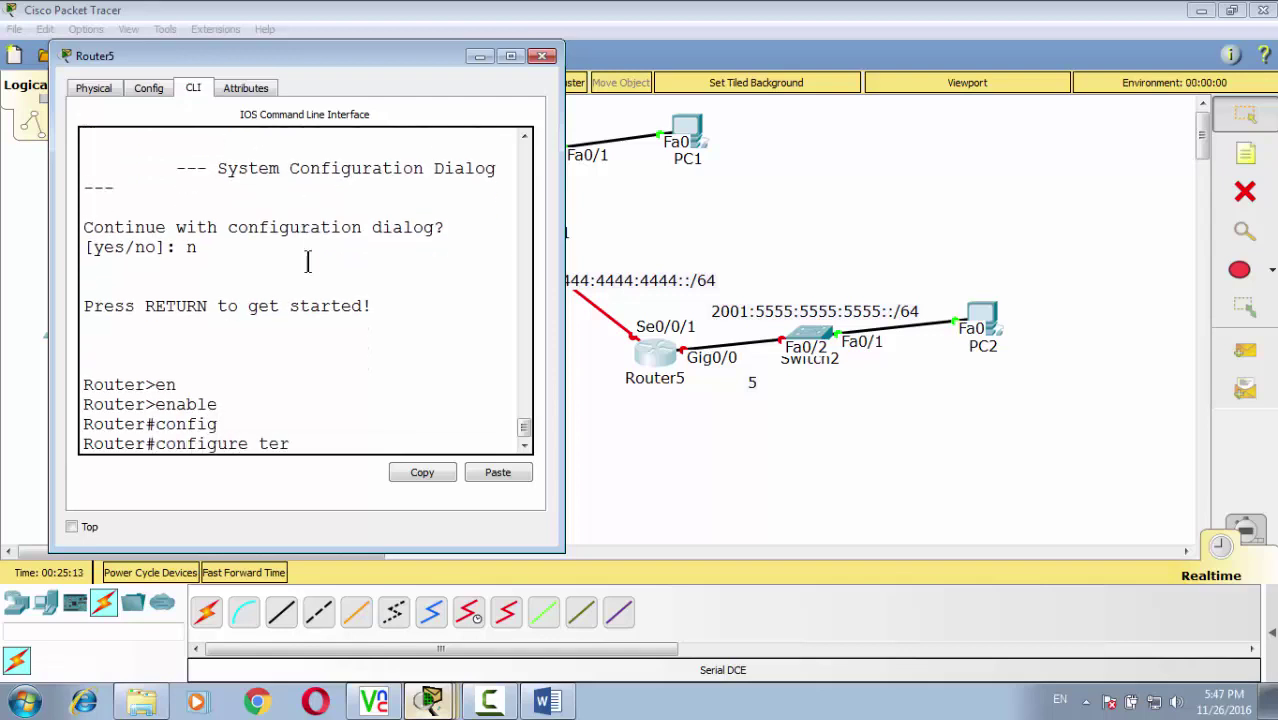
{"action": "key", "text": "Tab"}
{"action": "key", "text": "Return"}
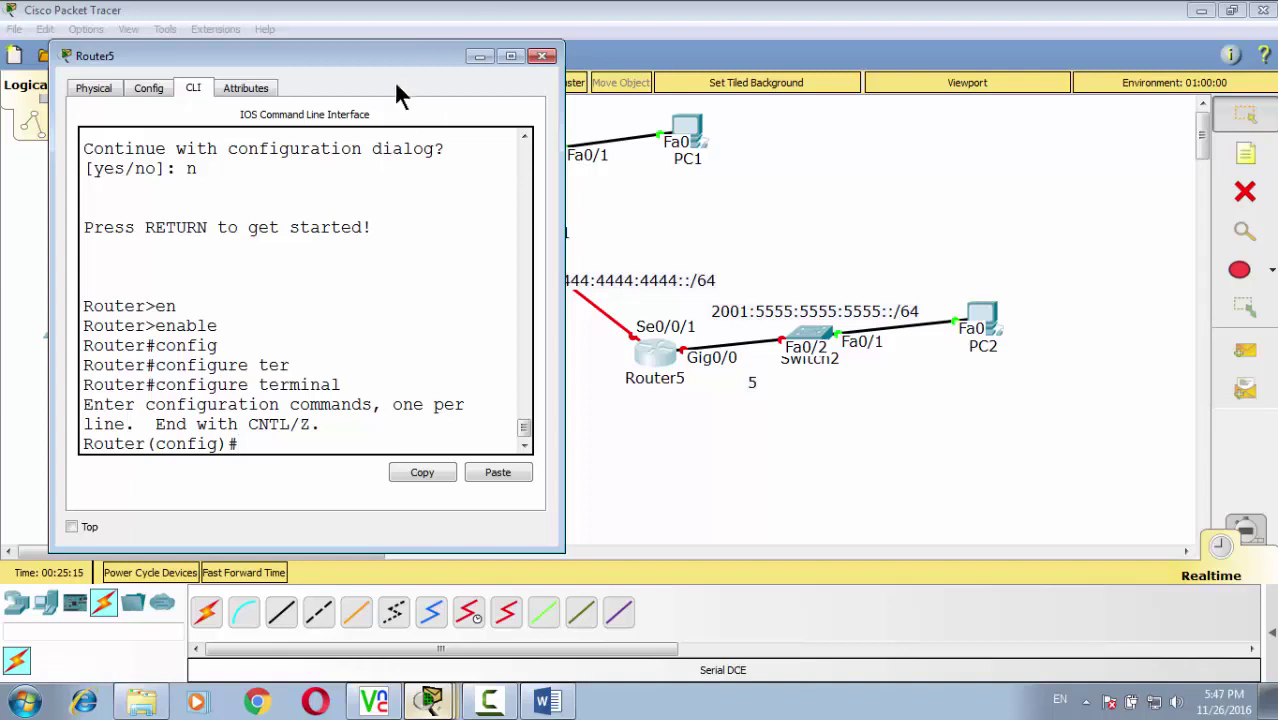
Step: Enable IPv6 routing on Router5 with the ipv6 unicast-routing command
{"action": "type", "text": "ipv6"}
{"action": "key", "text": "Tab"}
{"action": "type", "text": "uni"}
{"action": "key", "text": "Tab"}
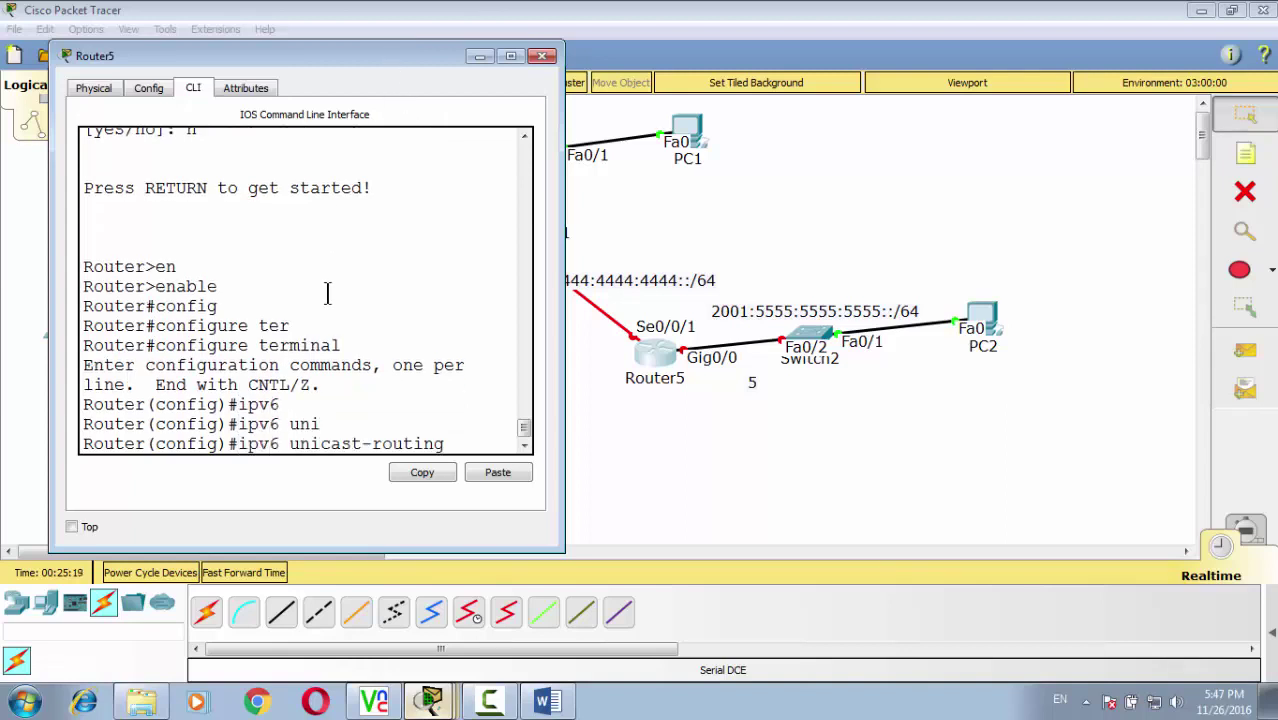
{"action": "key", "text": "Return"}
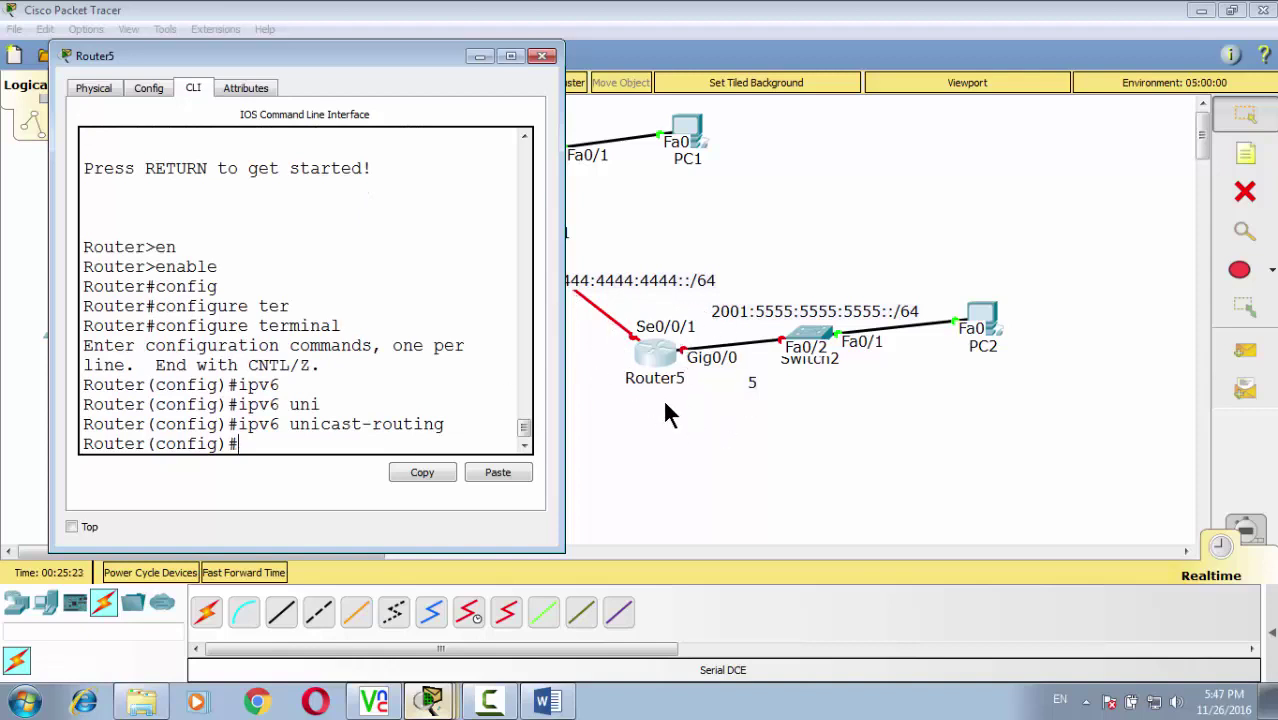
Step: Enter interface configuration mode for serial 0/0/1 on Router5
{"action": "type", "text": "inter"}
{"action": "key", "text": "Tab"}
{"action": "type", "text": "ser"}
{"action": "key", "text": "Tab"}
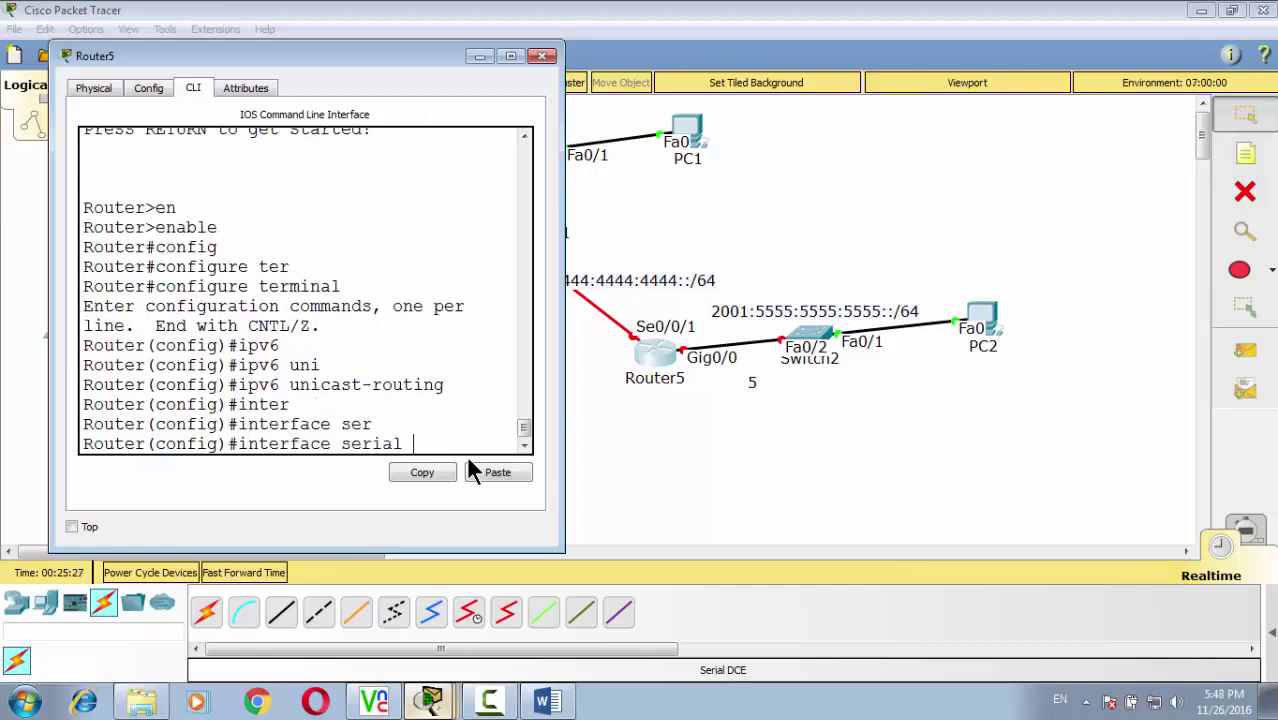
{"action": "type", "text": "0/0/1"}
{"action": "key", "text": "Return"}
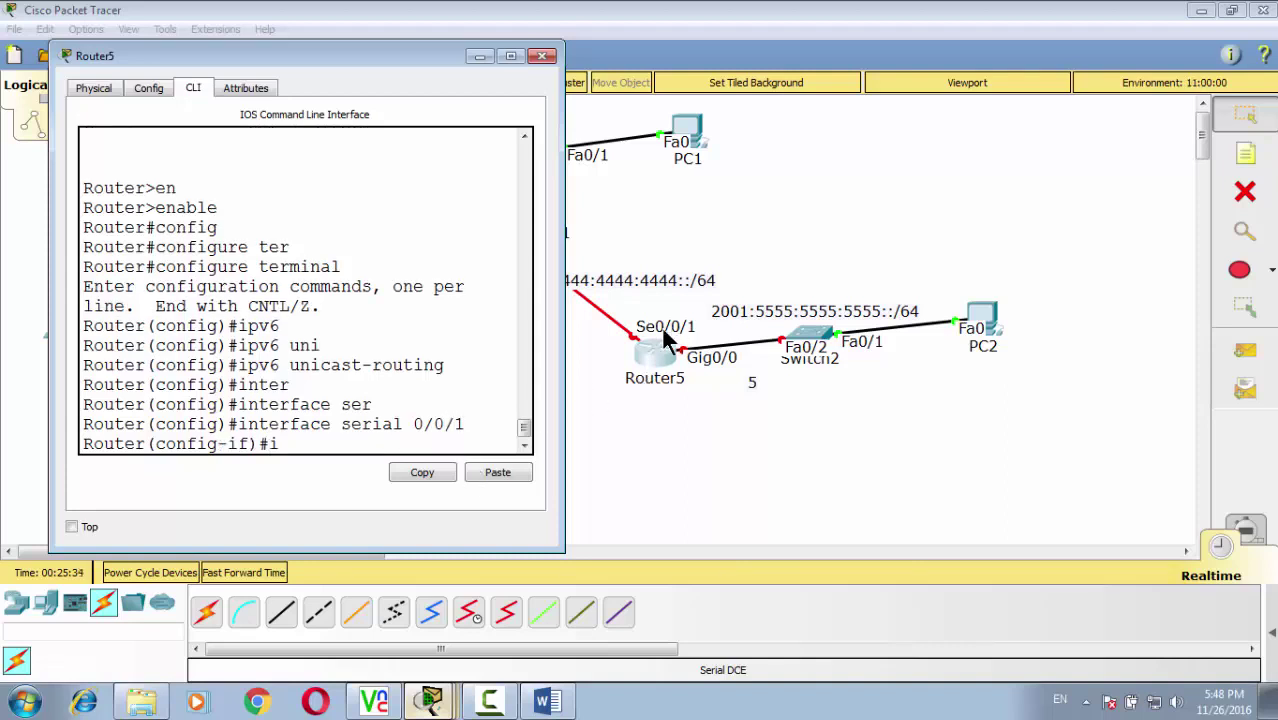
Step: Begin the ipv6 address command for Router5's serial 0/0/1 and check the network label on its link to Router4
{"action": "type", "text": "ipv"}
{"action": "key", "text": "Tab"}
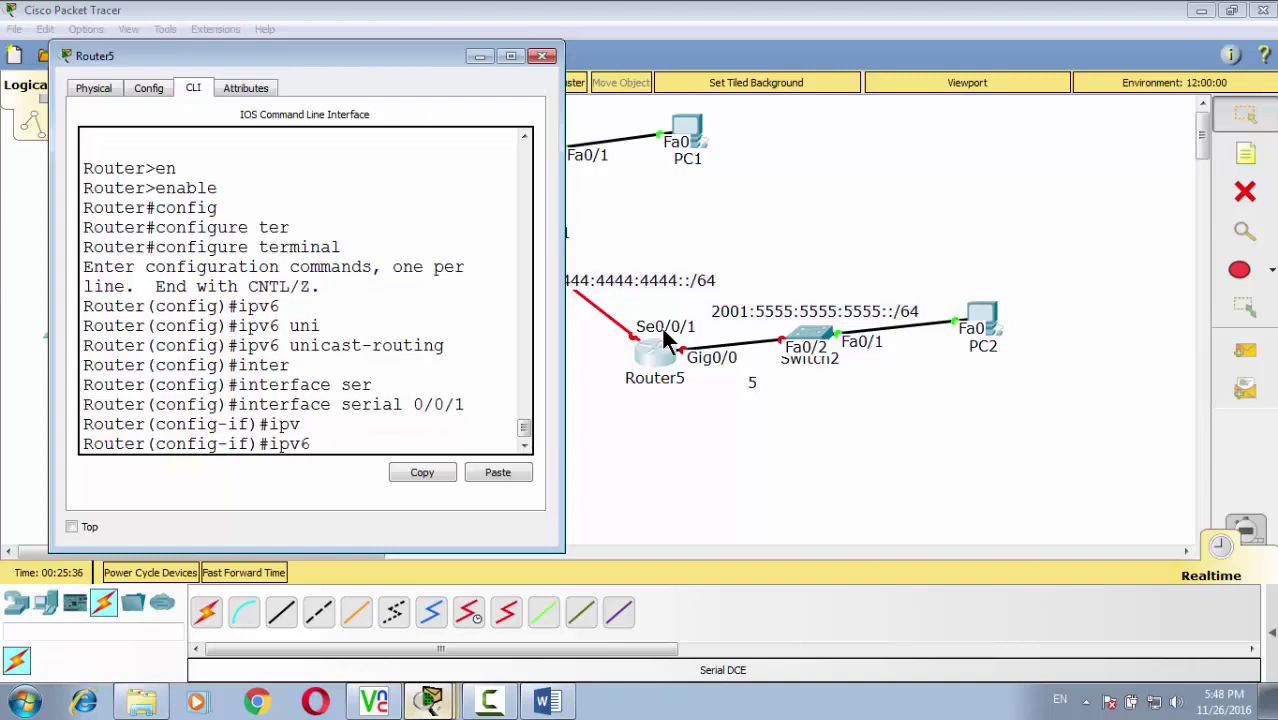
{"action": "type", "text": "add"}
{"action": "key", "text": "Tab"}
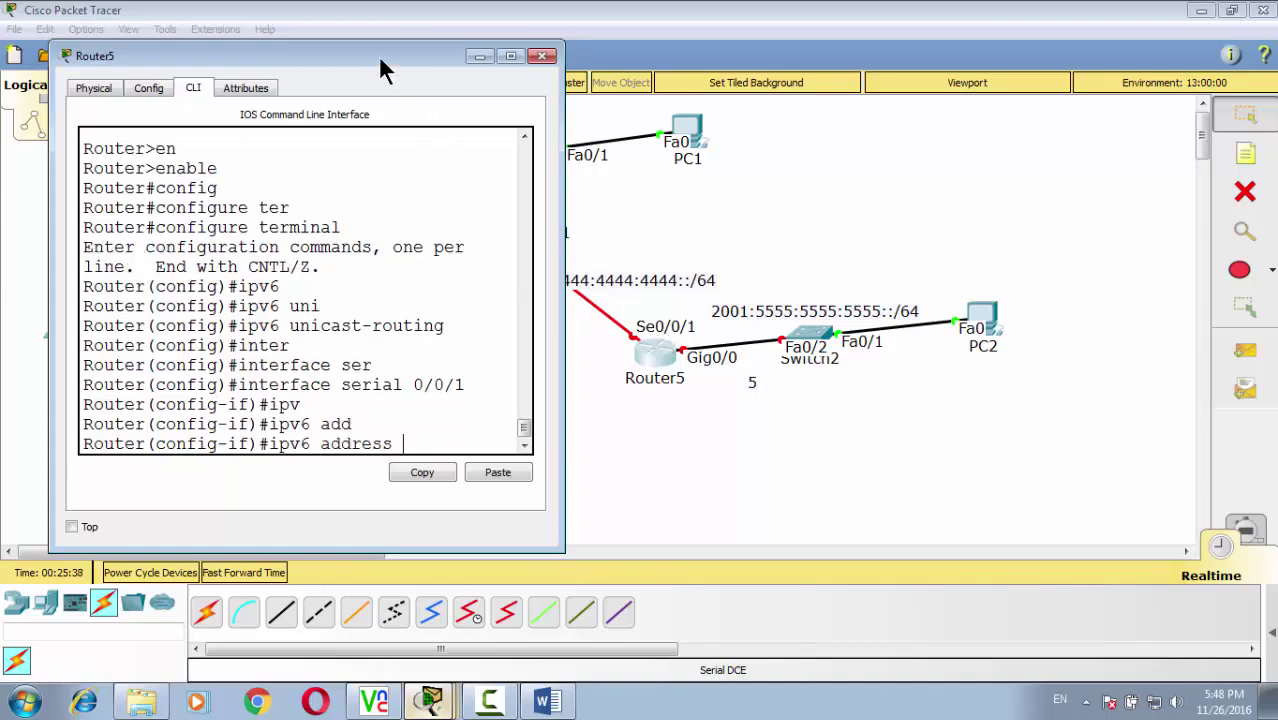
{"action": "left_click_drag", "start_coordinate": [378, 55], "coordinate": [472, 356]}
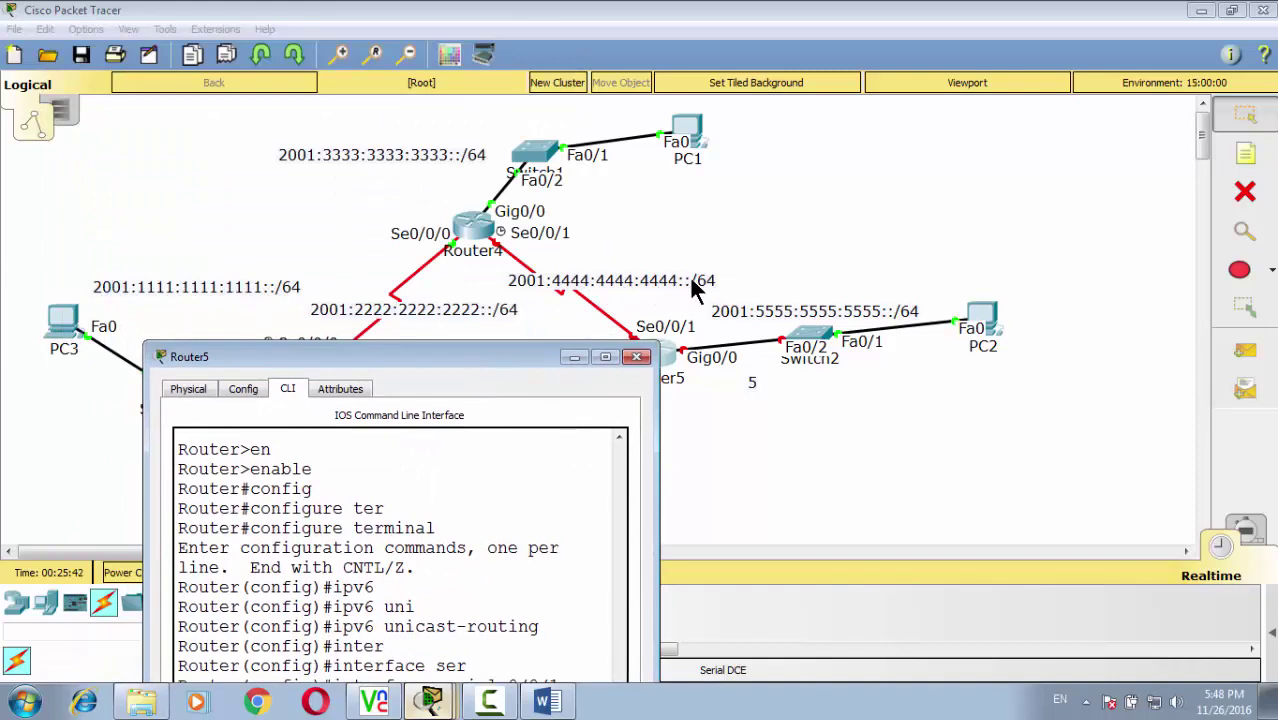
{"action": "double_click", "coordinate": [514, 348]}
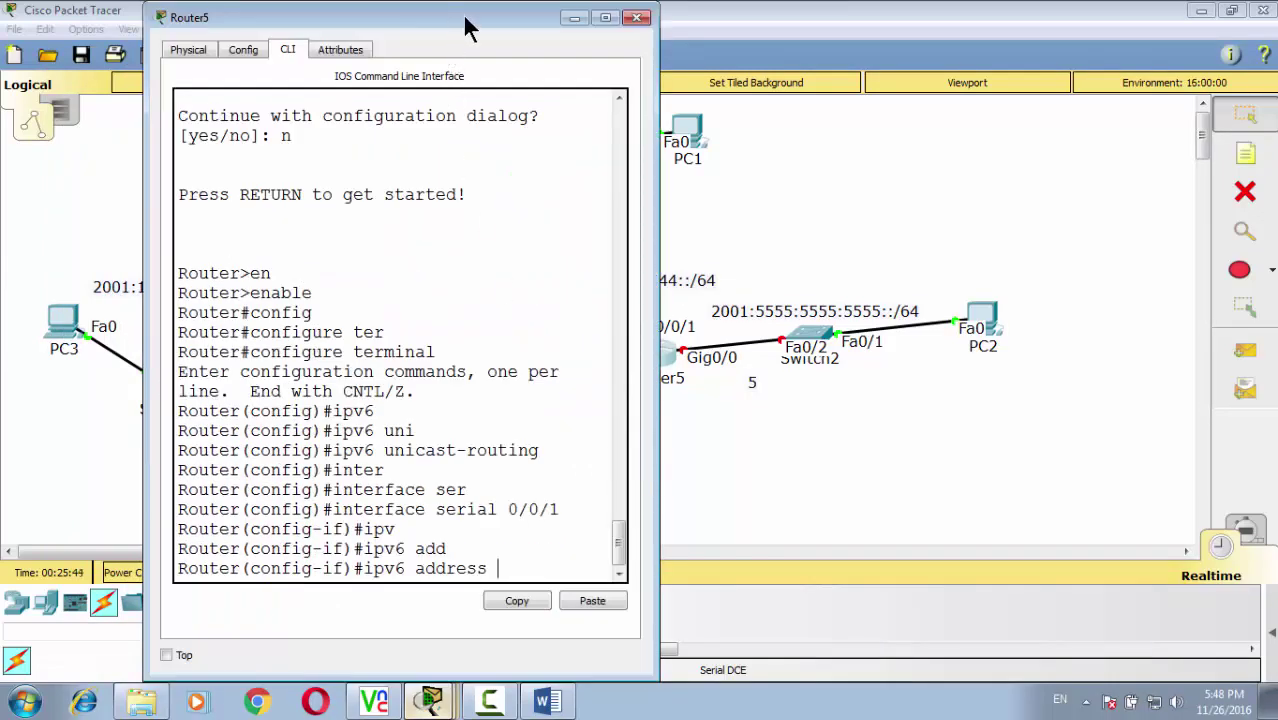
Step: Assign IPv6 address 2001:4444:4444:4444::2/64 to Router5's serial 0/0/1 interface and enable it with no shutdown
{"action": "left_click", "coordinate": [605, 17]}
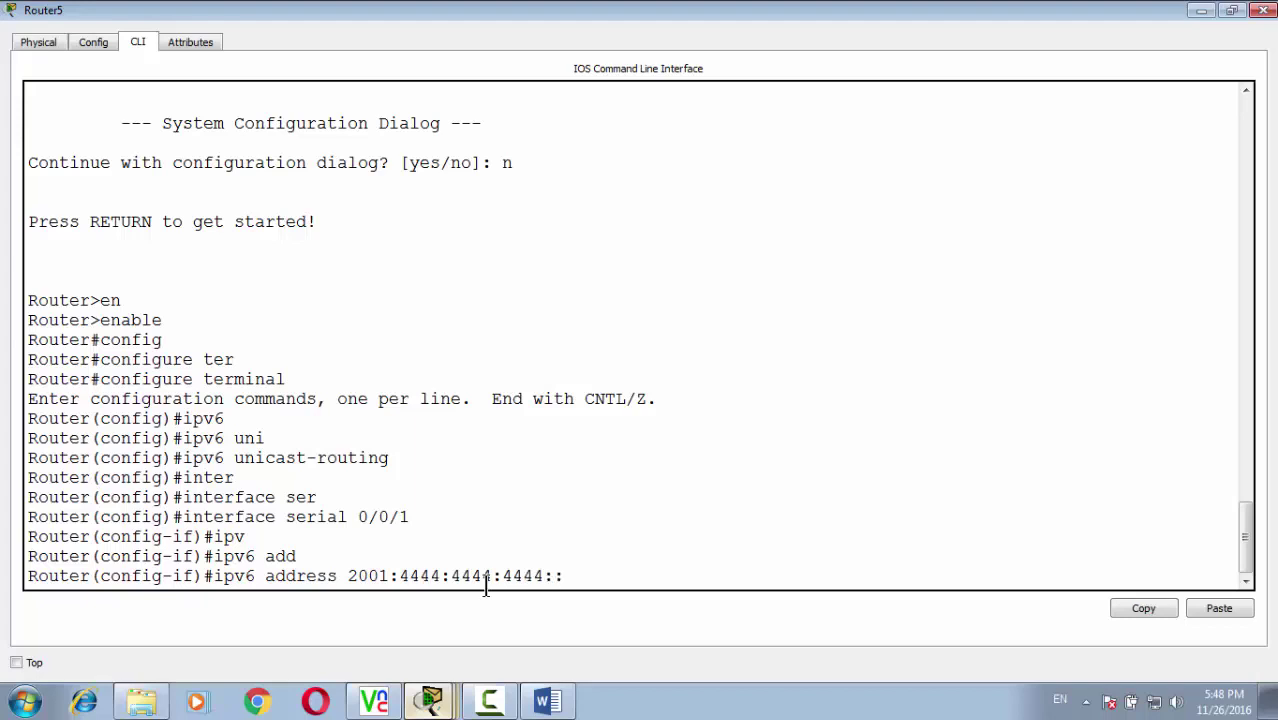
{"action": "type", "text": "4"}
{"action": "key", "text": "Return"}
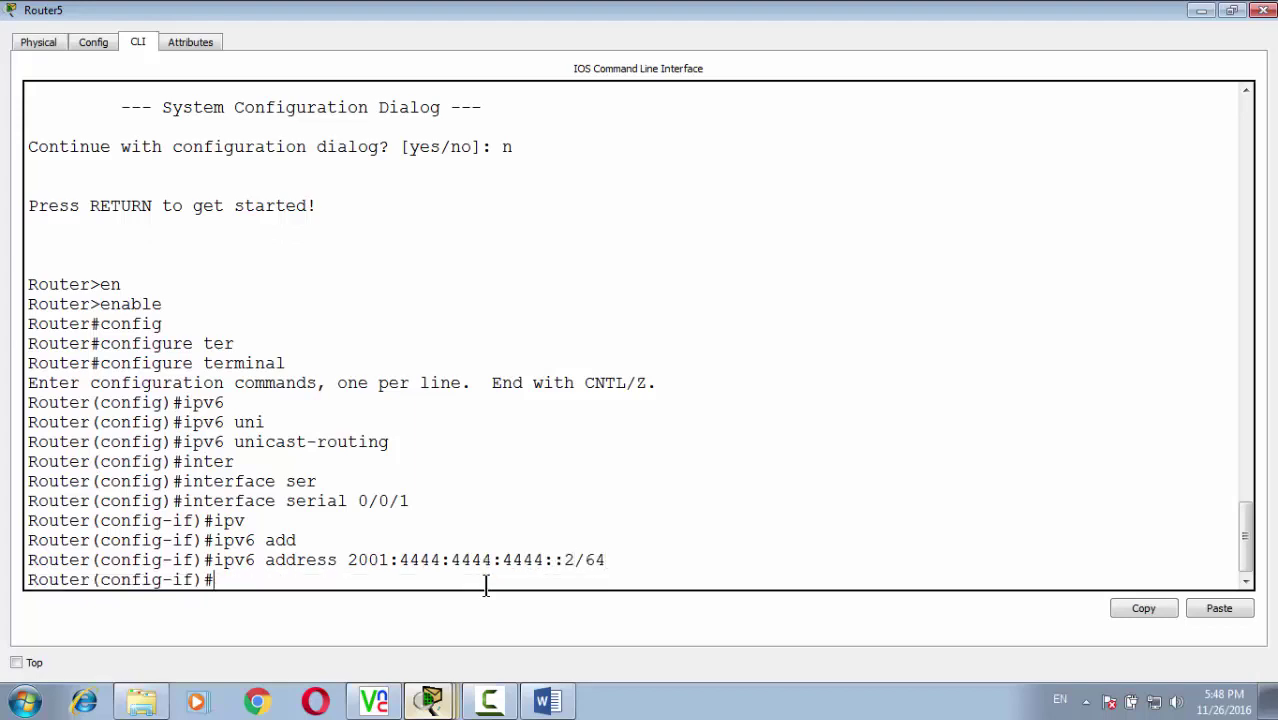
{"action": "type", "text": "no shut"}
{"action": "key", "text": "Tab"}
{"action": "key", "text": "Return"}
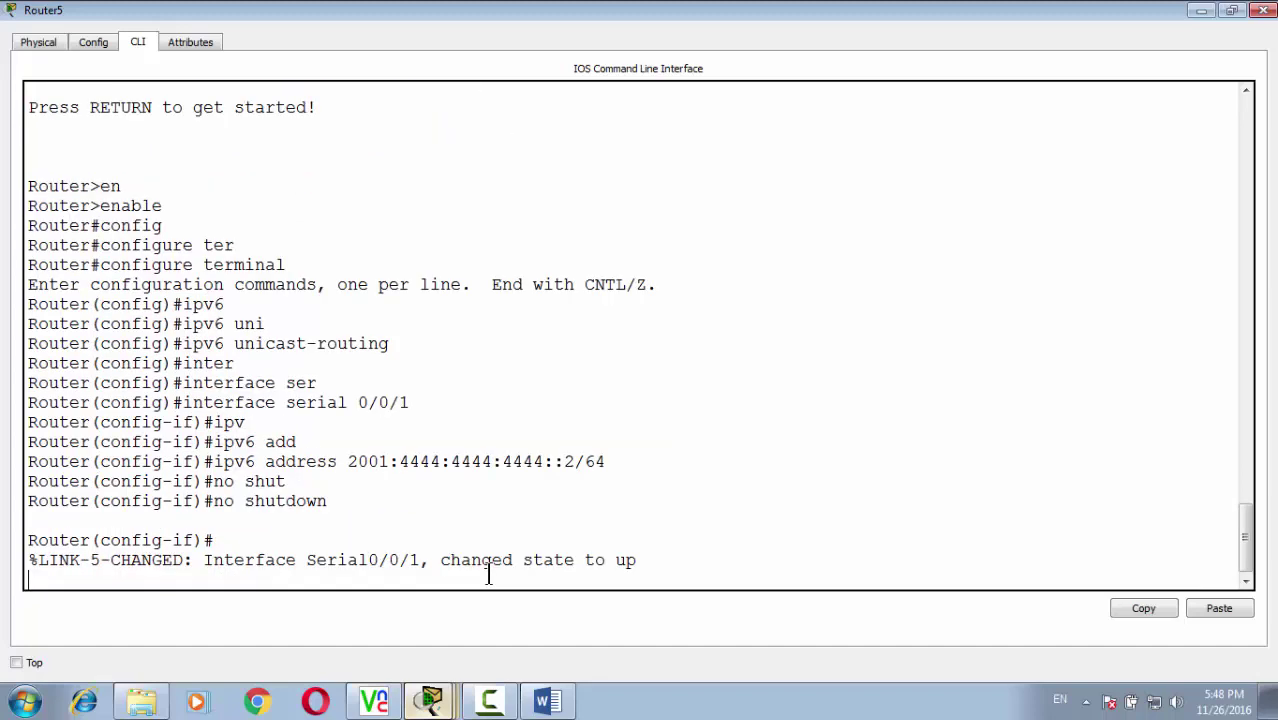
{"action": "key", "text": "Return"}
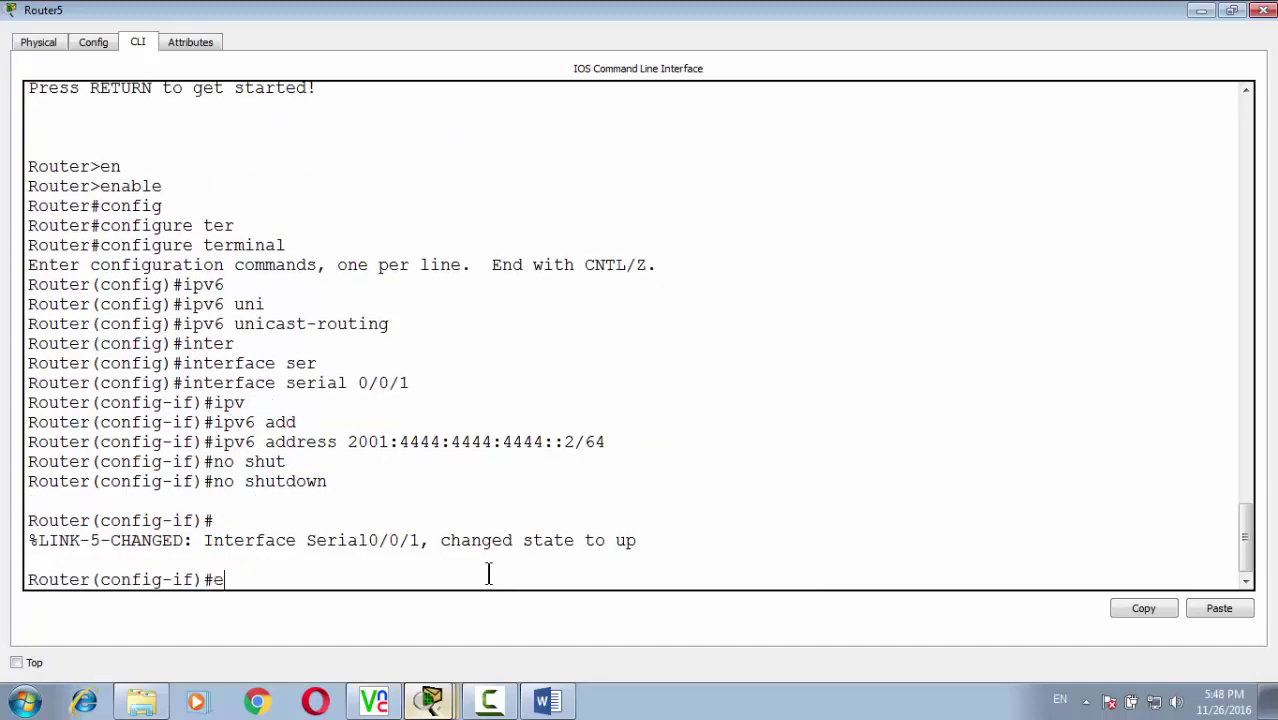
Step: Leave the serial interface configuration and enter configuration mode for interface gigabitEthernet 0/0
{"action": "type", "text": "exit"}
{"action": "key", "text": "Return"}
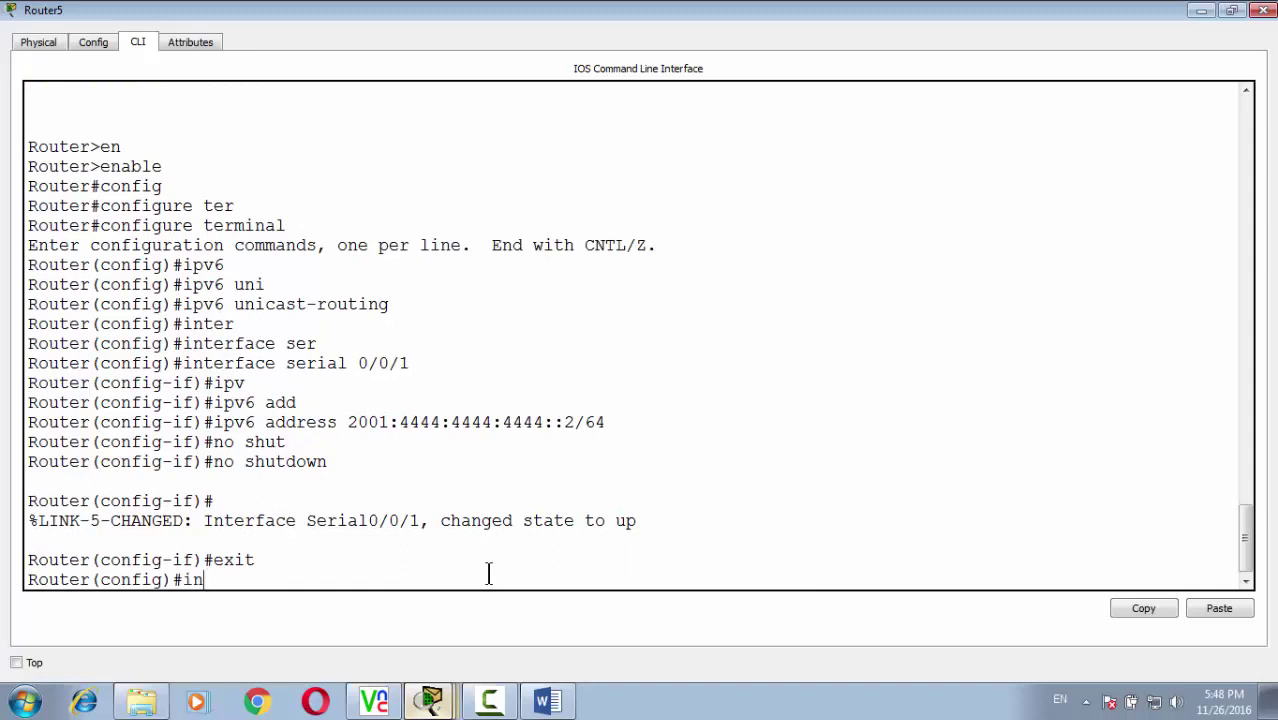
{"action": "type", "text": "inter"}
{"action": "key", "text": "Tab"}
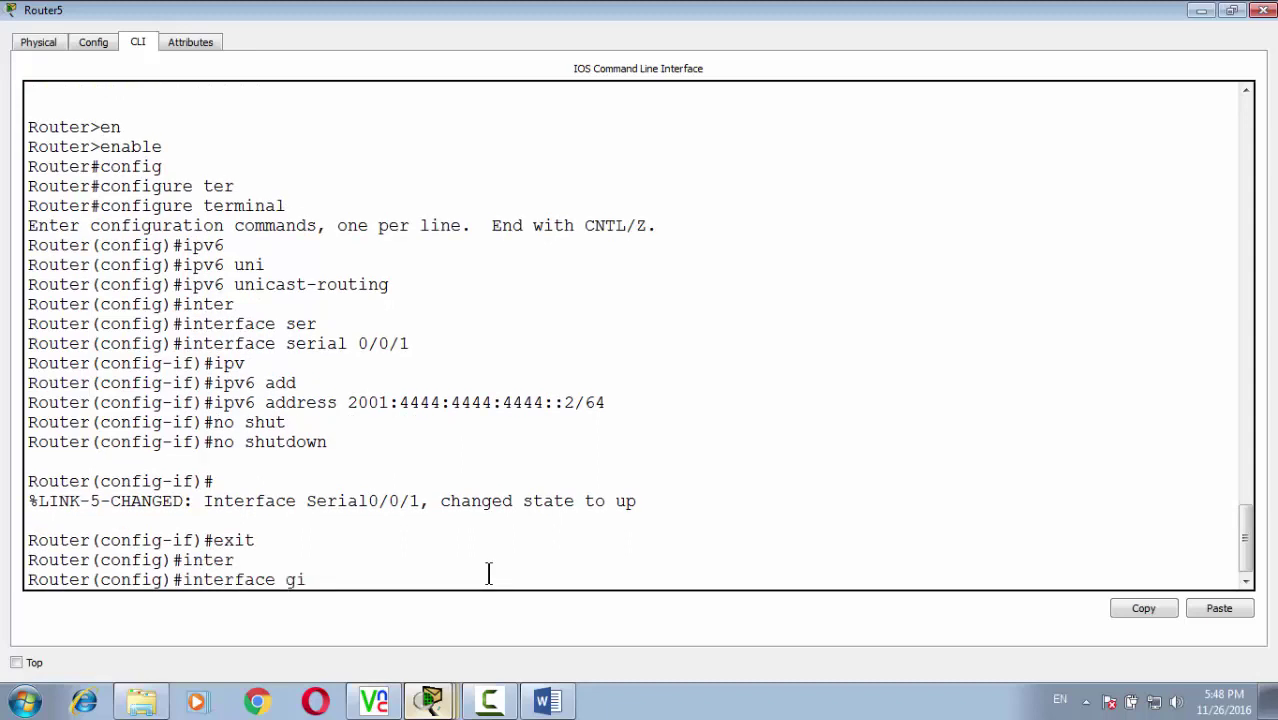
{"action": "type", "text": "gi"}
{"action": "key", "text": "Tab"}
{"action": "type", "text": "0/0"}
{"action": "key", "text": "Return"}
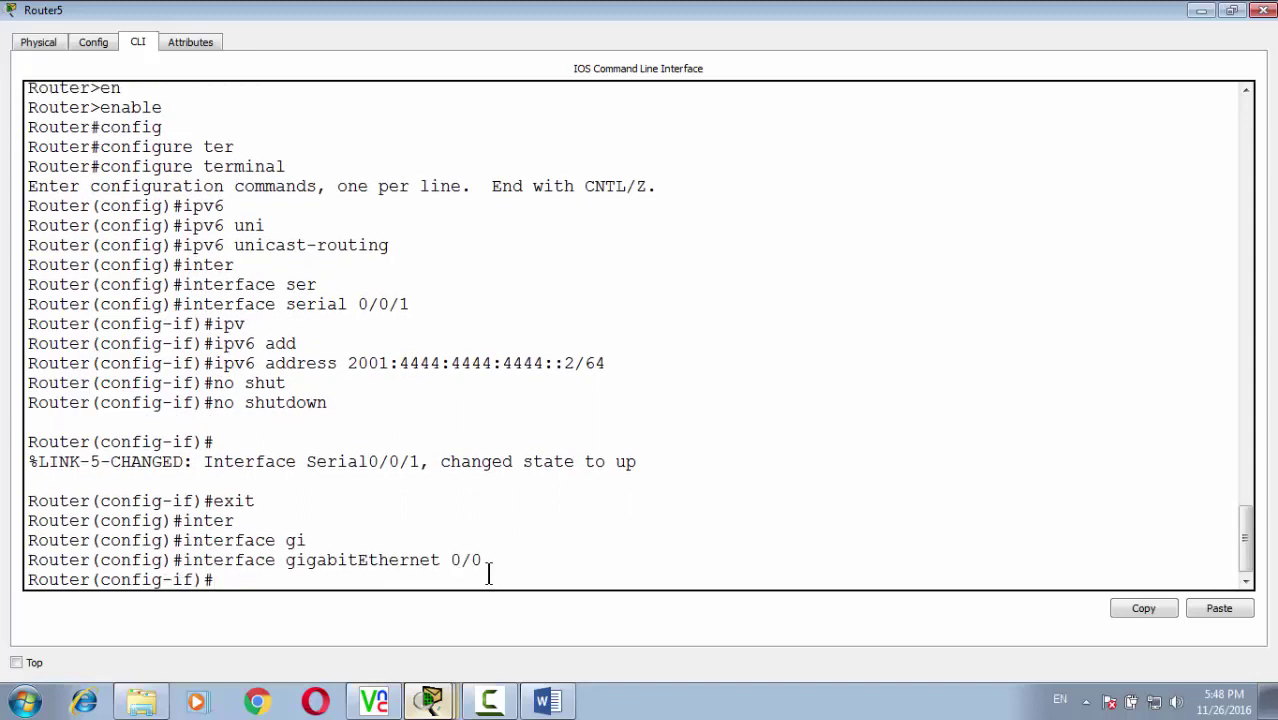
Step: Check the LAN prefix in the topology and assign ipv6 address 2001:5555:5555:5555::/64 eui-64 to gigabitEthernet 0/0
{"action": "type", "text": "ipv6"}
{"action": "key", "text": "Tab"}
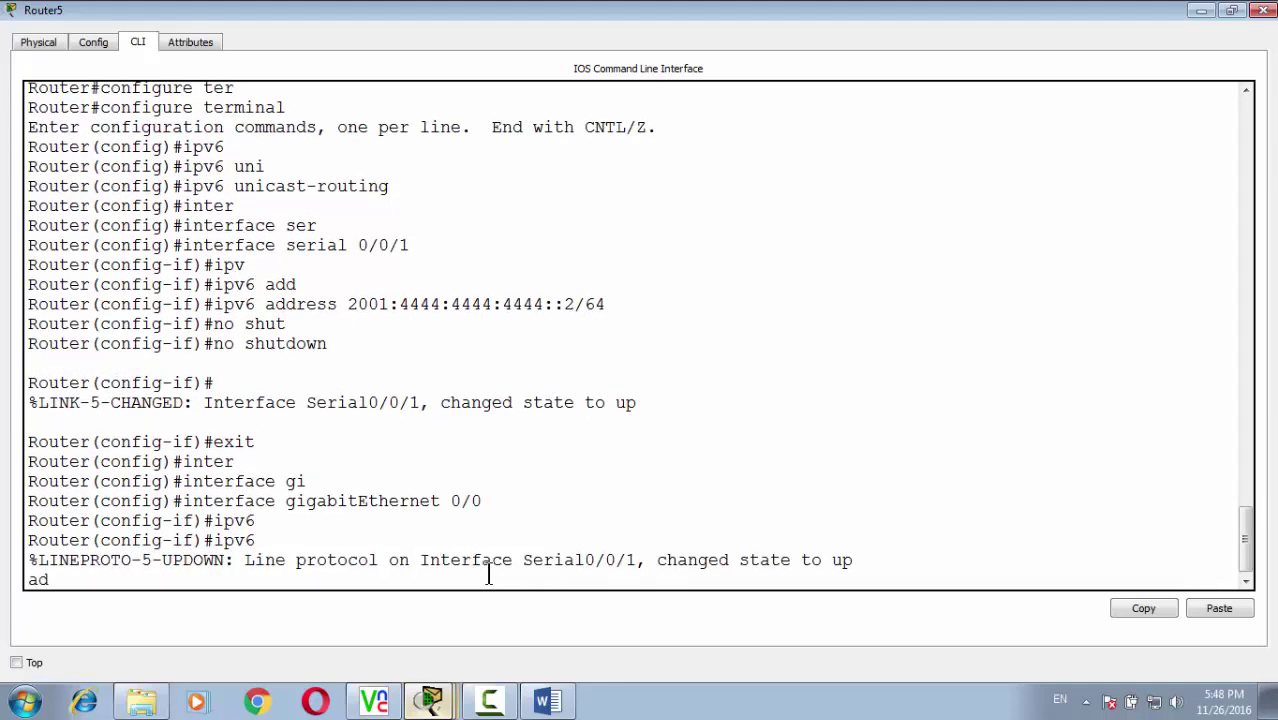
{"action": "type", "text": "ad"}
{"action": "key", "text": "Tab"}
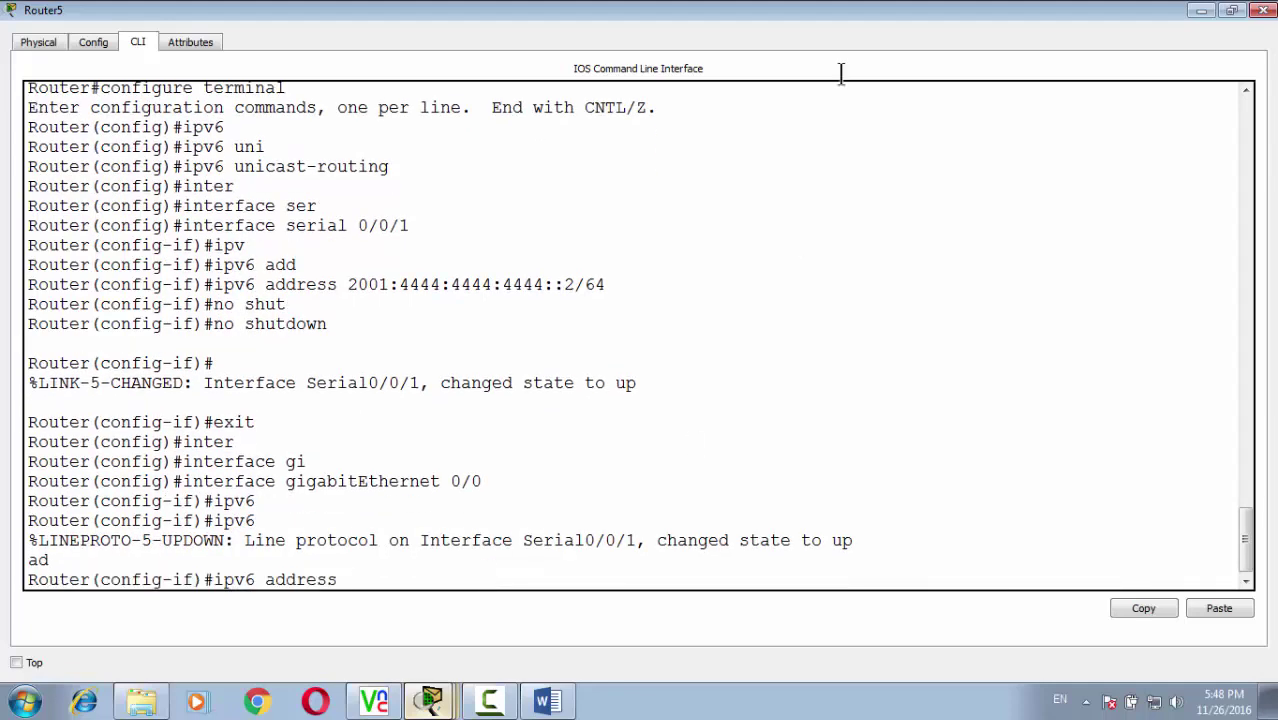
{"action": "left_click", "coordinate": [1202, 11]}
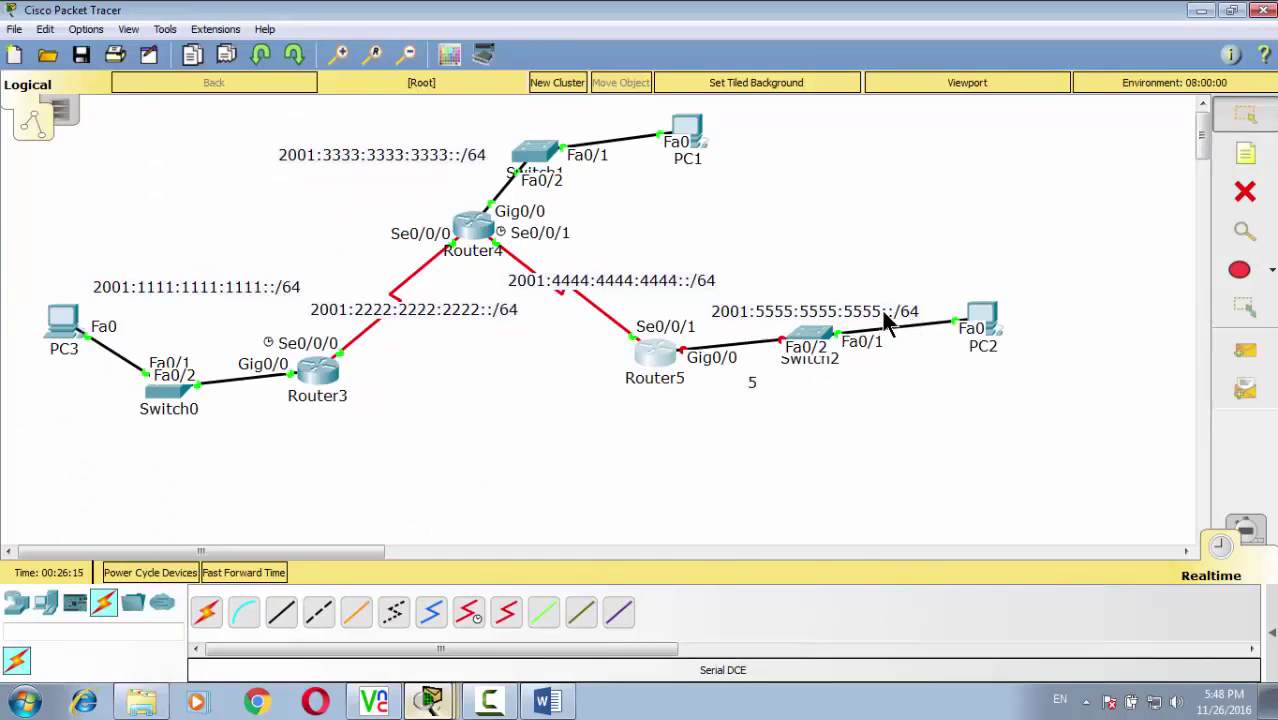
{"action": "left_click", "coordinate": [650, 360]}
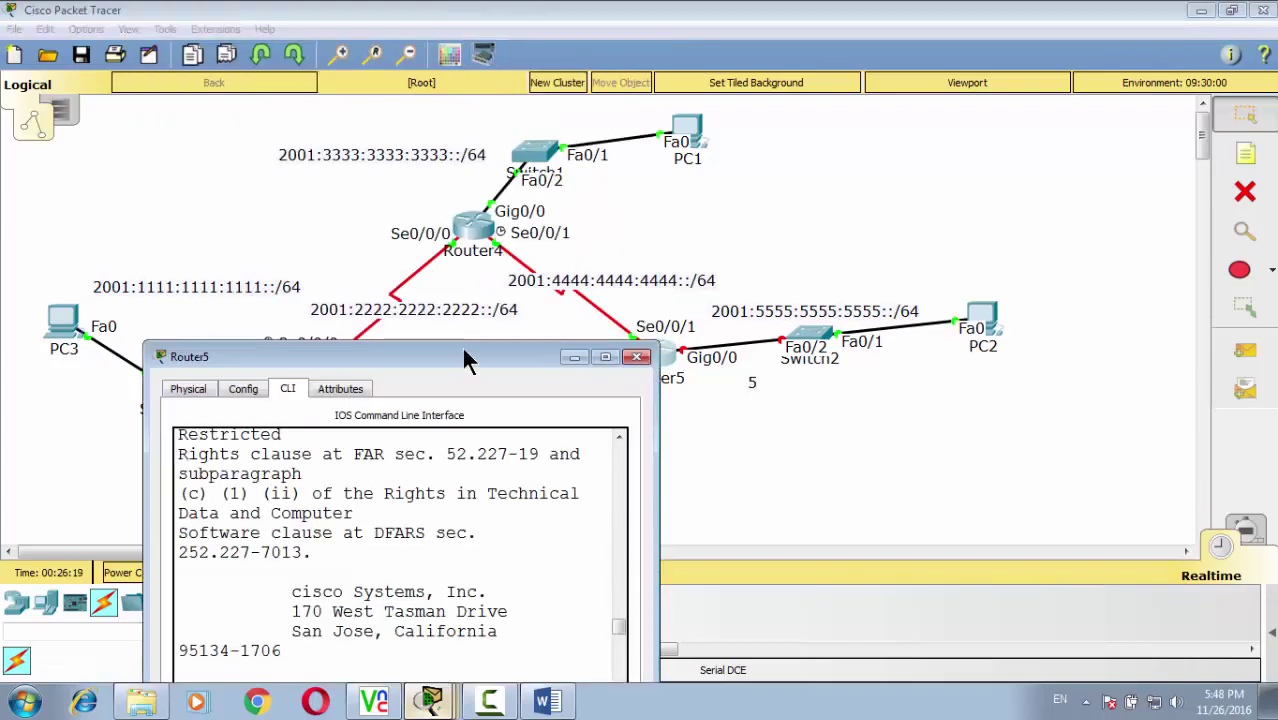
{"action": "double_click", "coordinate": [463, 357]}
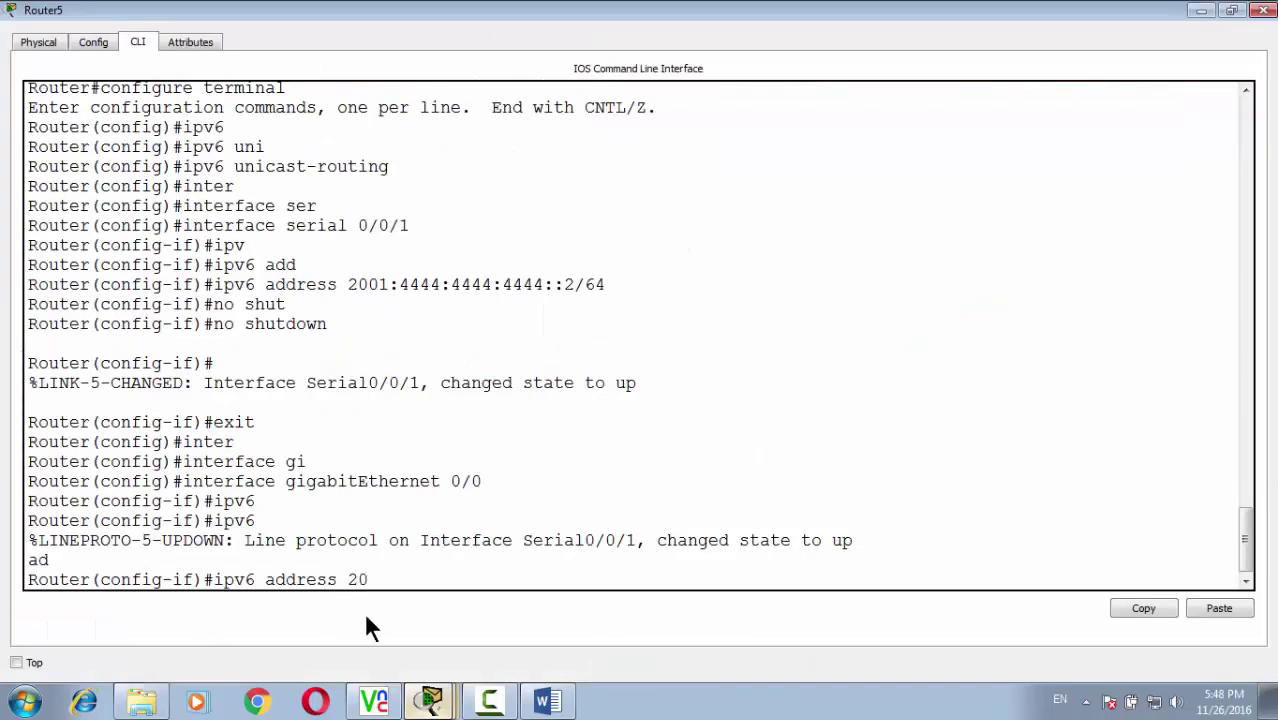
{"action": "type", "text": "5555:"}
{"action": "key", "text": "BackSpace"}
{"action": "key", "text": "BackSpace"}
{"action": "type", "text": "5:5555:5555::/64 eui"}
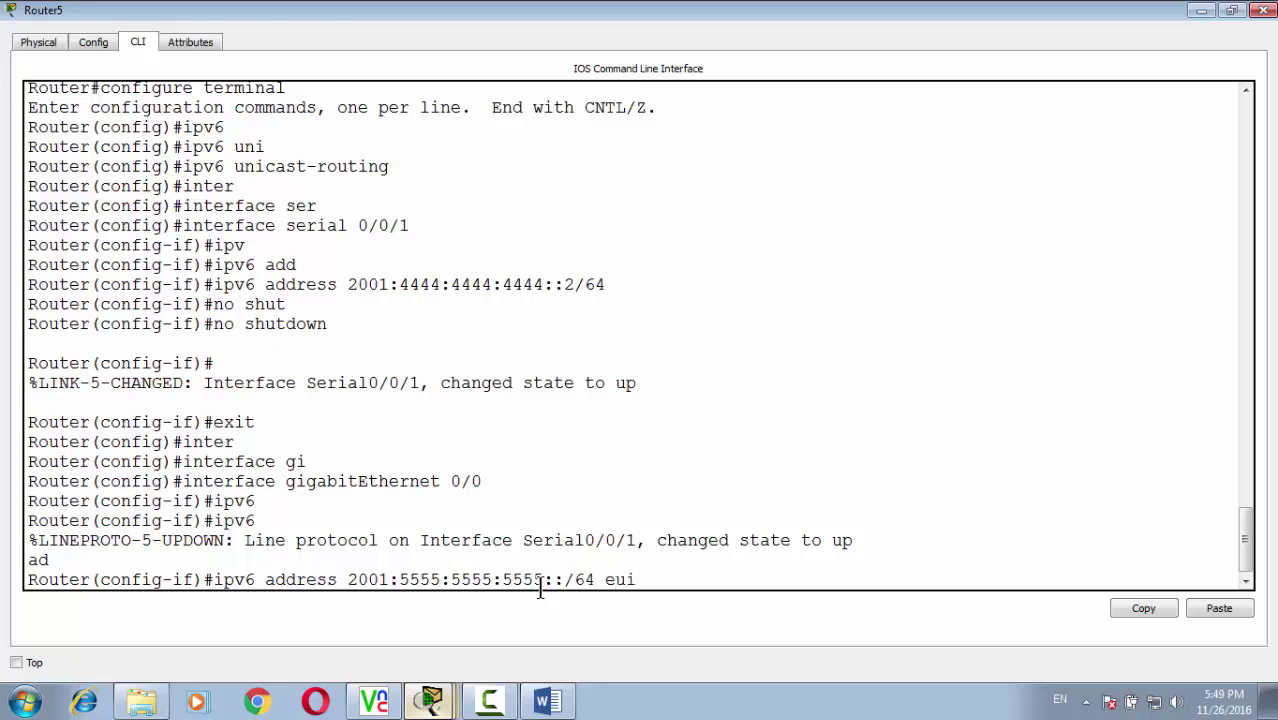
{"action": "key", "text": "Tab"}
{"action": "key", "text": "Return"}
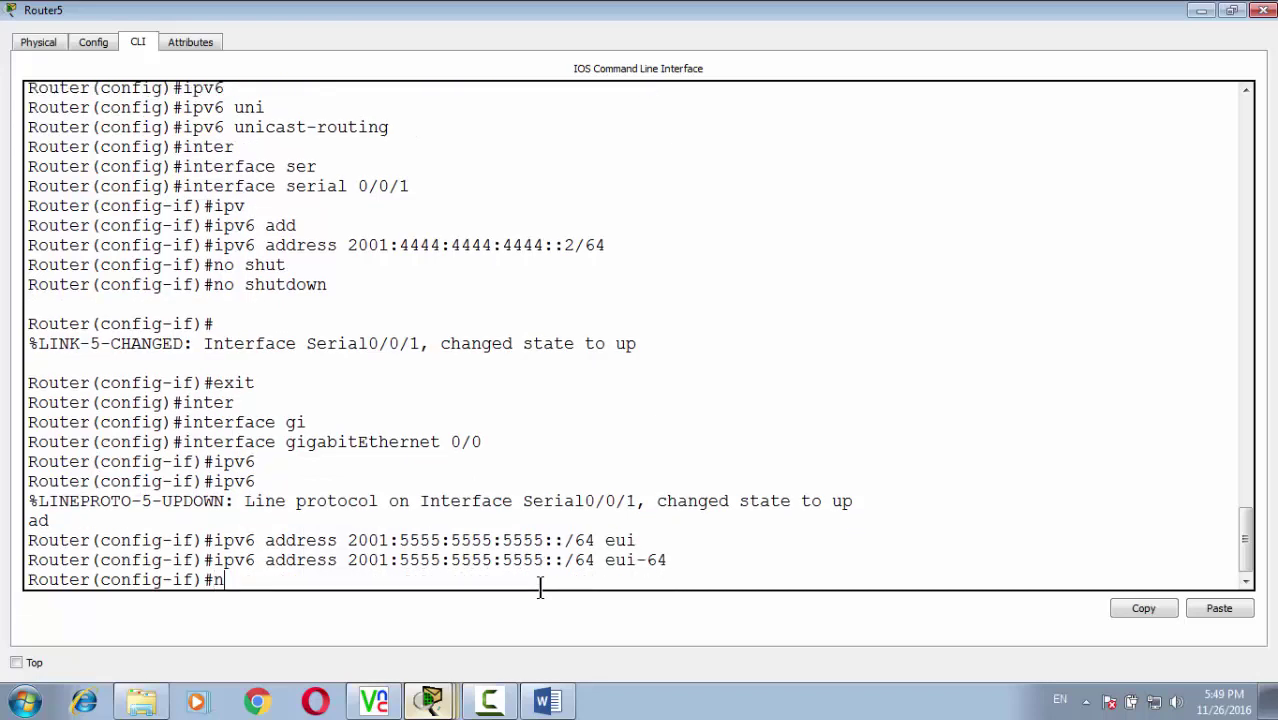
Step: Enable the gigabitEthernet 0/0 interface with no shutdown
{"action": "type", "text": "no shut"}
{"action": "key", "text": "Tab"}
{"action": "key", "text": "Return"}
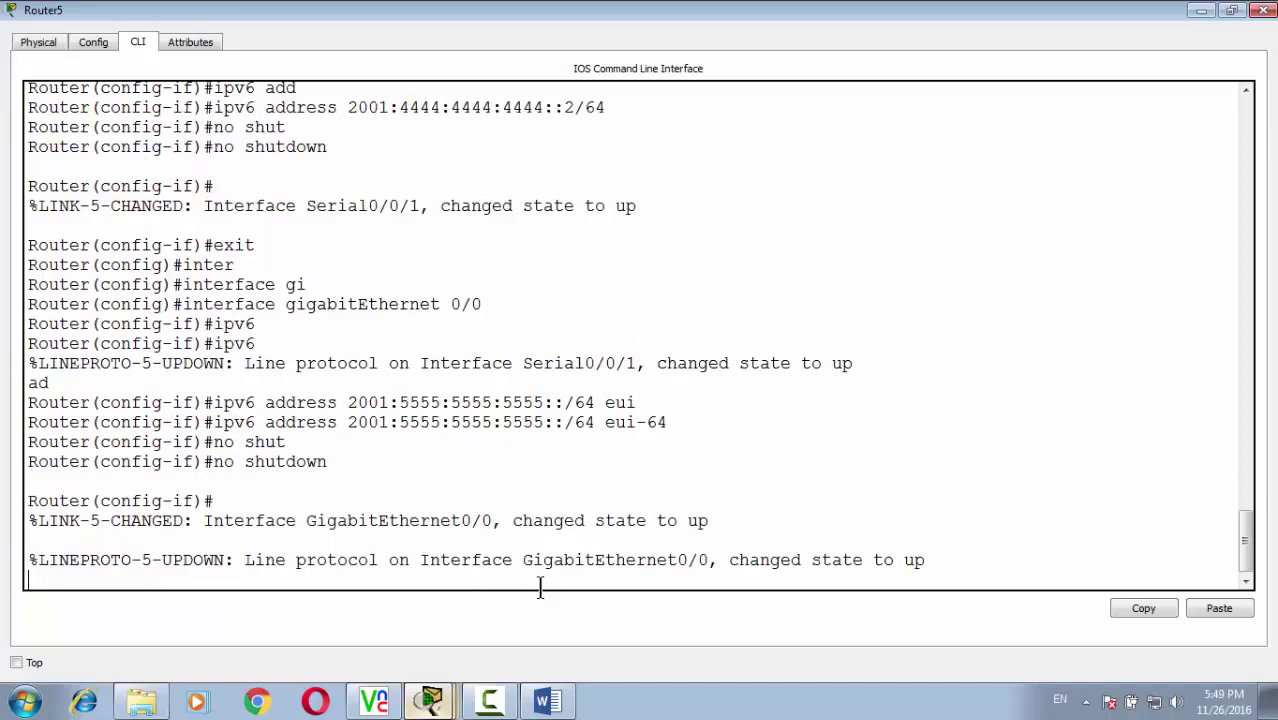
{"action": "key", "text": "Return"}
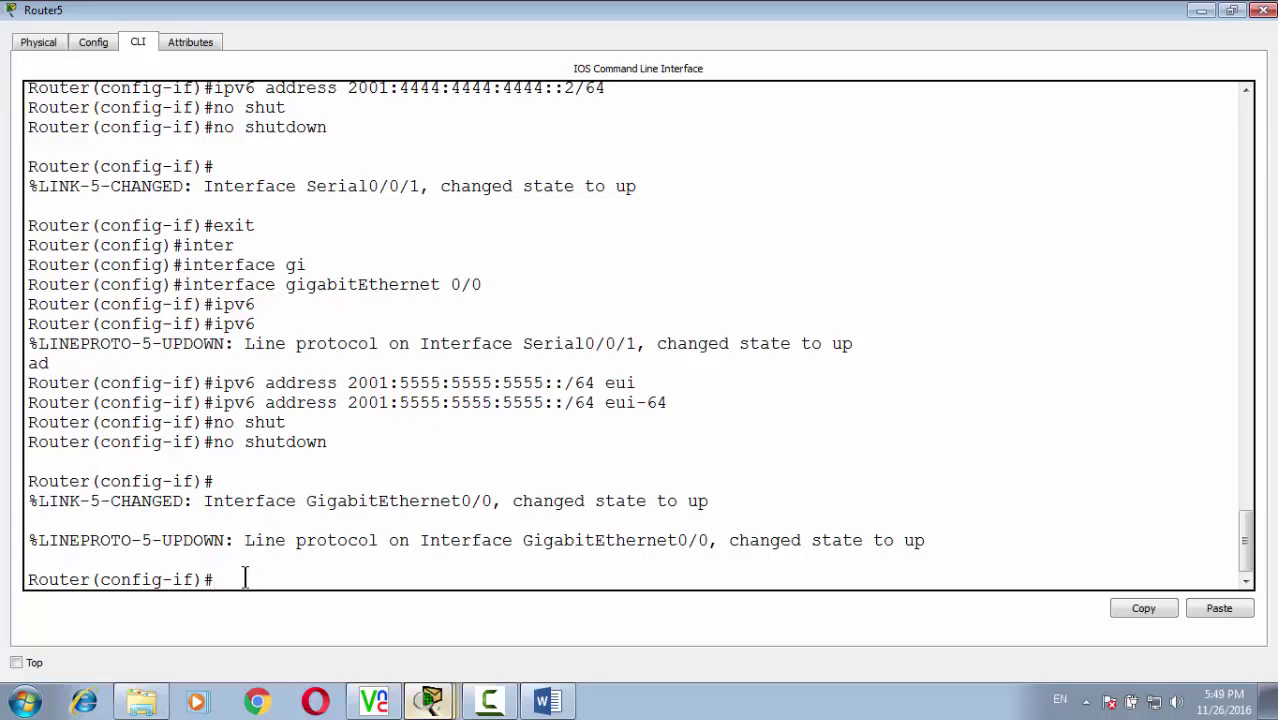
Step: Return Router5 to privileged EXEC mode and save its configuration with wr
{"action": "key", "text": "ctrl+z"}
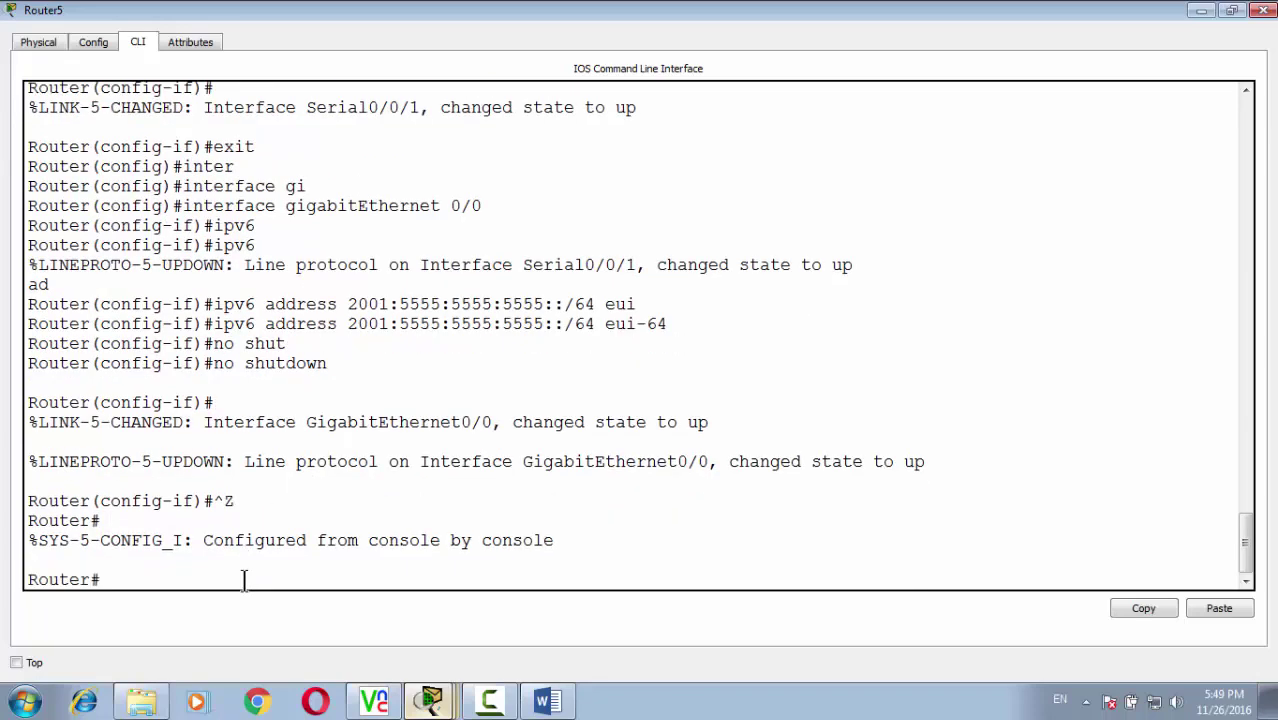
{"action": "type", "text": "wr"}
{"action": "key", "text": "Return"}
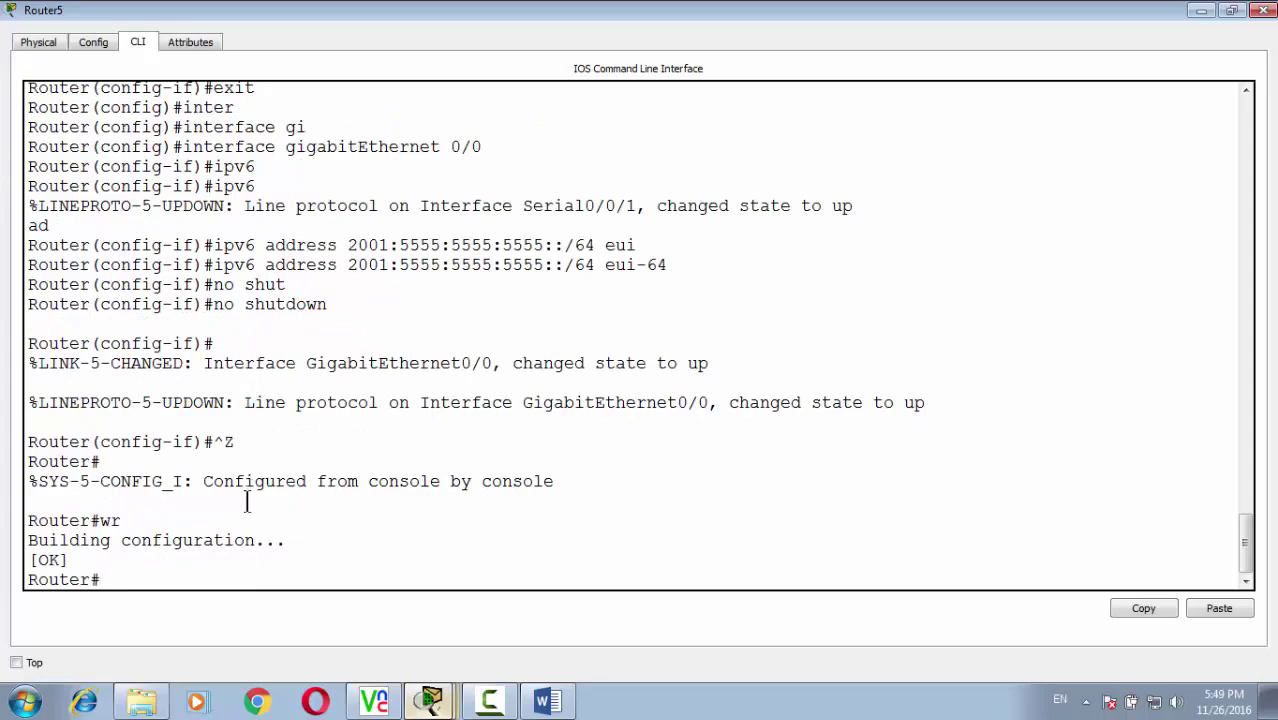
Step: Copy Router5's CLI session from the first en command through wr and switch to the Word document
{"action": "left_click_drag", "start_coordinate": [117, 521], "coordinate": [4, 255]}
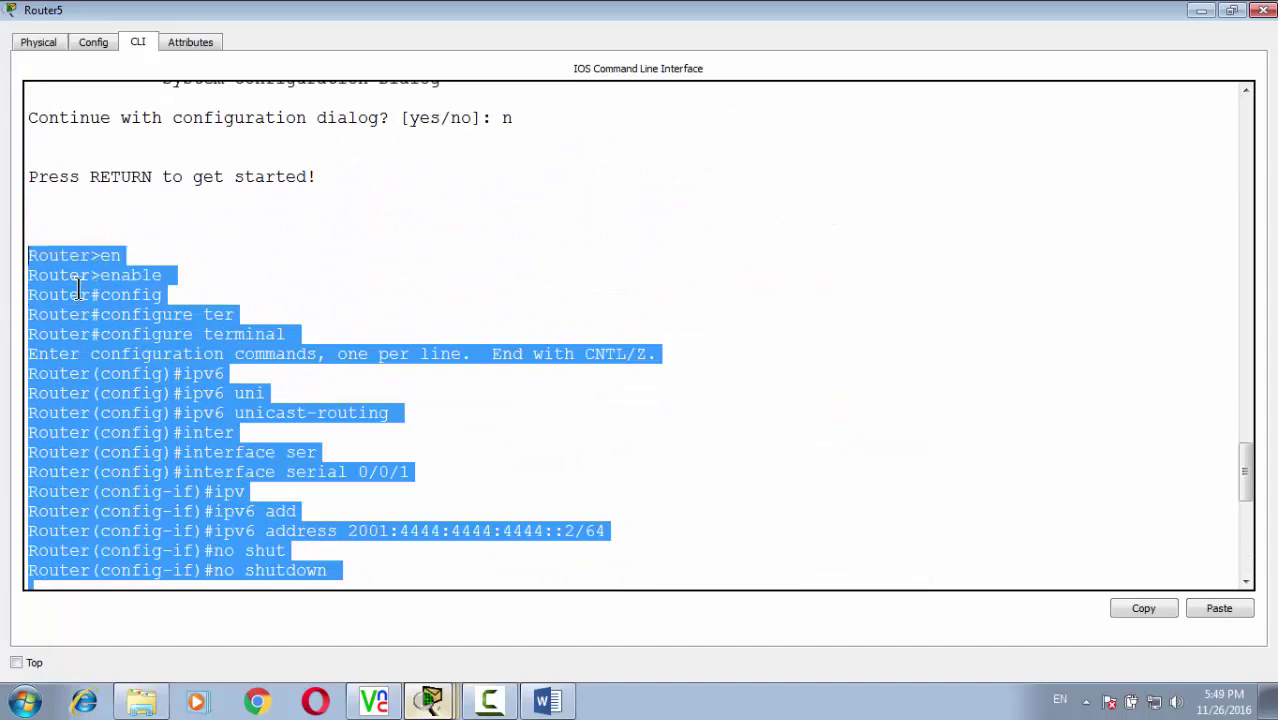
{"action": "right_click", "coordinate": [103, 298]}
{"action": "left_click", "coordinate": [118, 301]}
{"action": "left_click", "coordinate": [552, 702]}
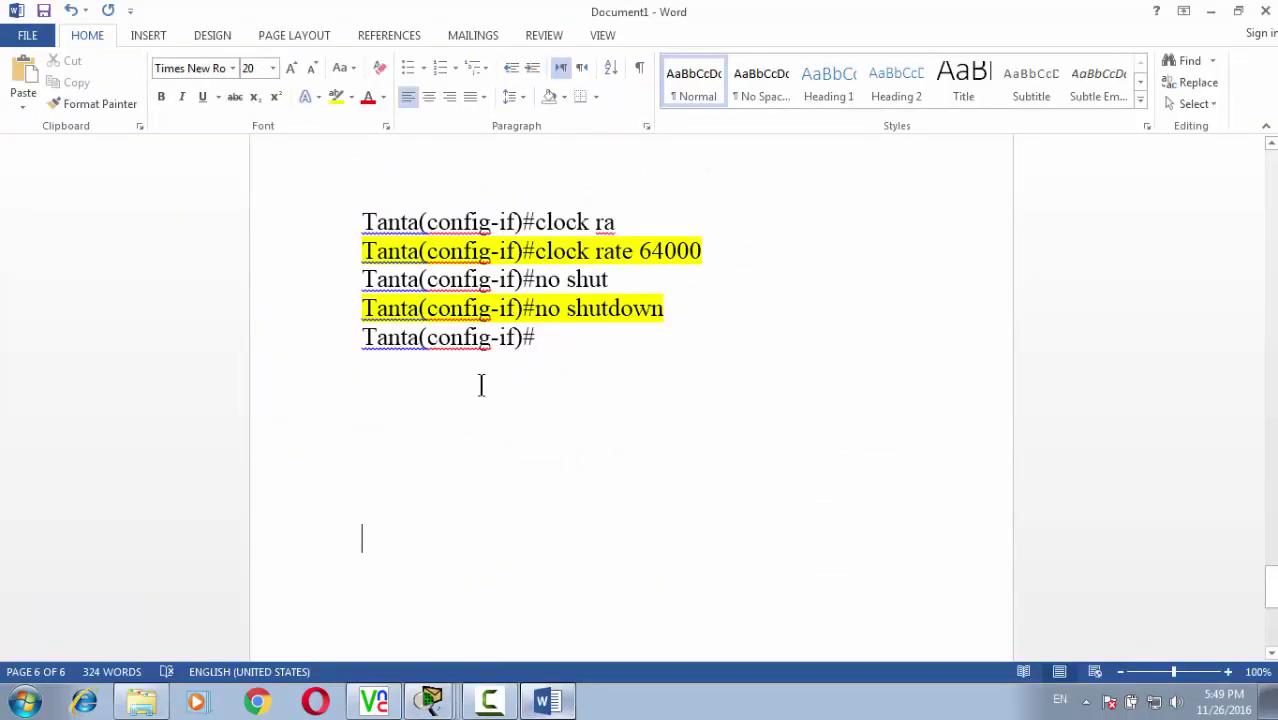
Step: Below the Tanta command listing, start a new line with font size 48 and paste the copied router session
{"action": "left_click", "coordinate": [383, 399]}
{"action": "key", "text": "Return"}
{"action": "left_click", "coordinate": [291, 69]}
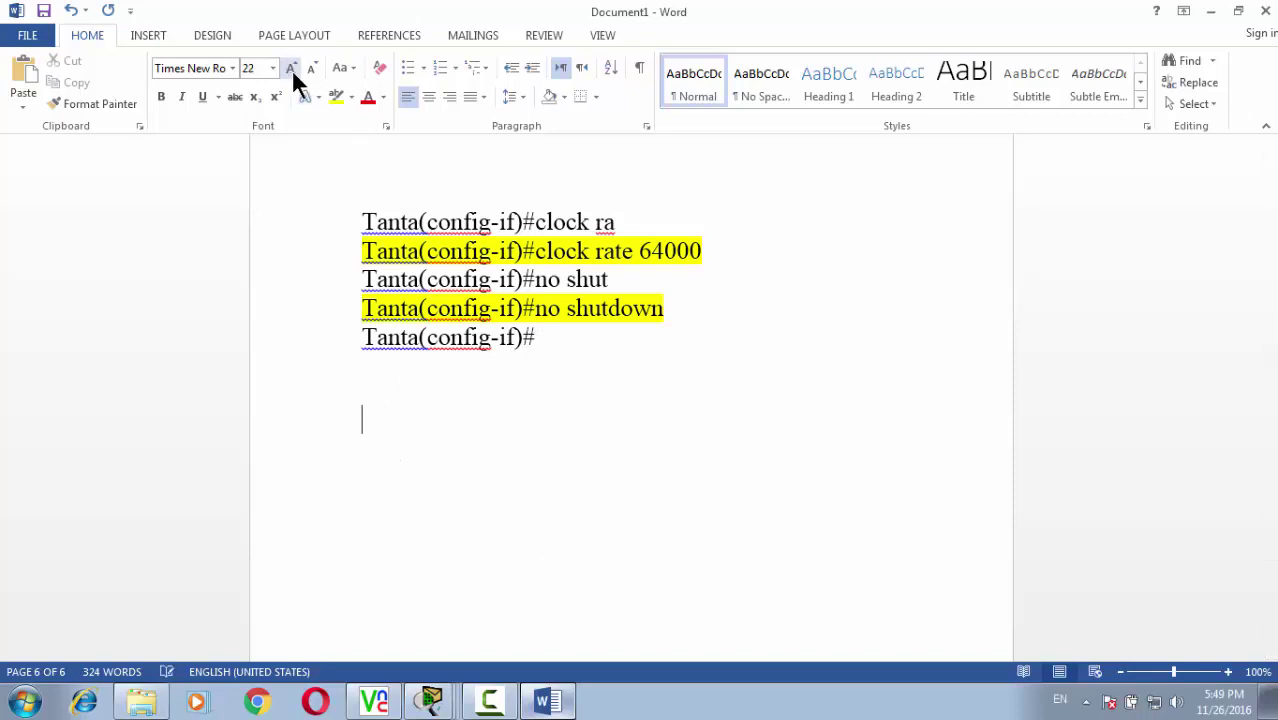
{"action": "left_click", "coordinate": [291, 69]}
{"action": "left_click", "coordinate": [291, 69]}
{"action": "left_click", "coordinate": [291, 69]}
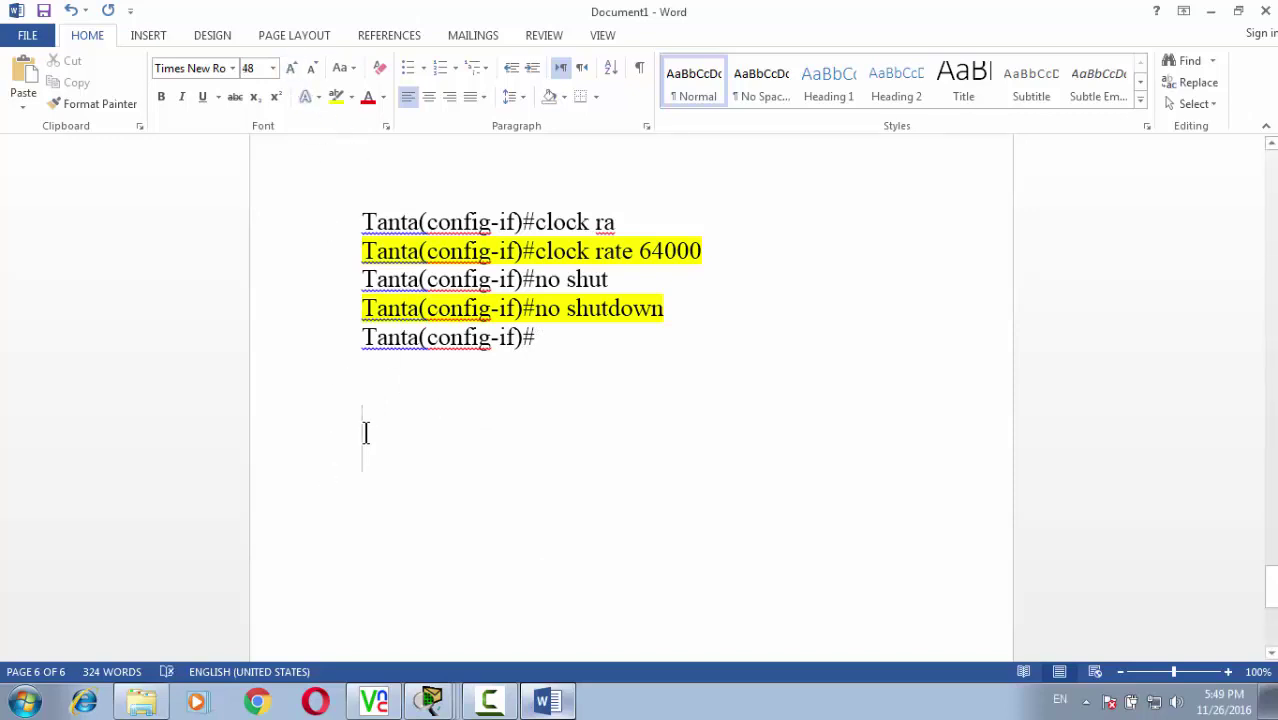
{"action": "right_click", "coordinate": [366, 440]}
{"action": "left_click", "coordinate": [407, 232]}
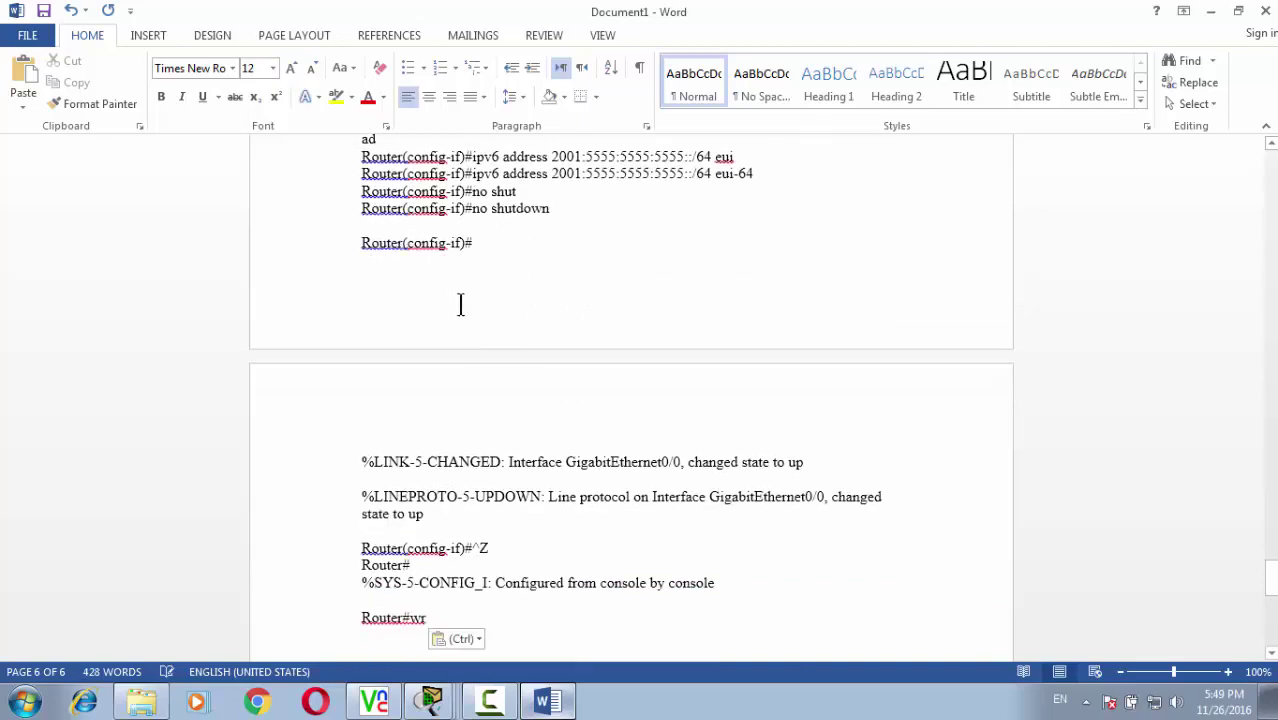
Step: Select the entire pasted router session and set its font size to 16
{"action": "scroll", "coordinate": [463, 303], "scroll_direction": "up", "scroll_amount": 3}
{"action": "scroll", "coordinate": [463, 303], "scroll_direction": "up", "scroll_amount": 6}
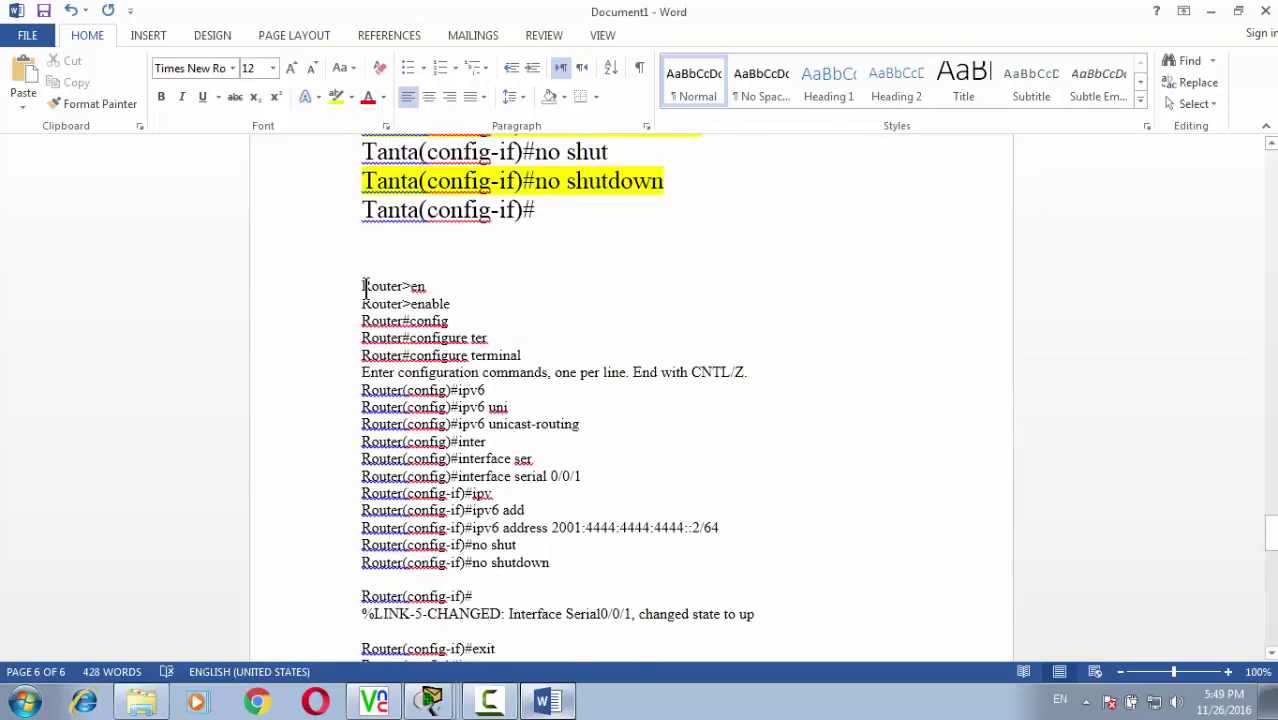
{"action": "left_click_drag", "start_coordinate": [361, 286], "coordinate": [622, 597]}
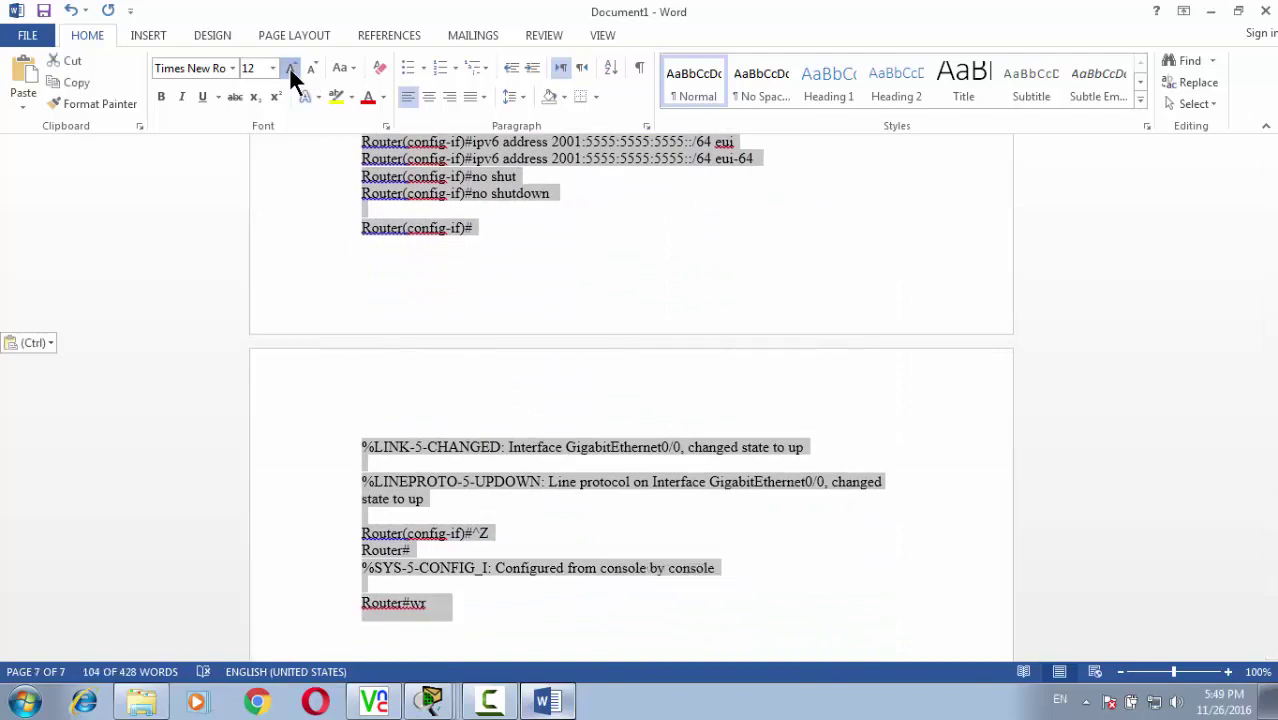
{"action": "left_click", "coordinate": [289, 66]}
{"action": "left_click", "coordinate": [289, 66]}
Step: Highlight the "Router>enable" and "Router#configure terminal" lines of the pasted session in yellow
{"action": "scroll", "coordinate": [491, 288], "scroll_direction": "up", "scroll_amount": 10}
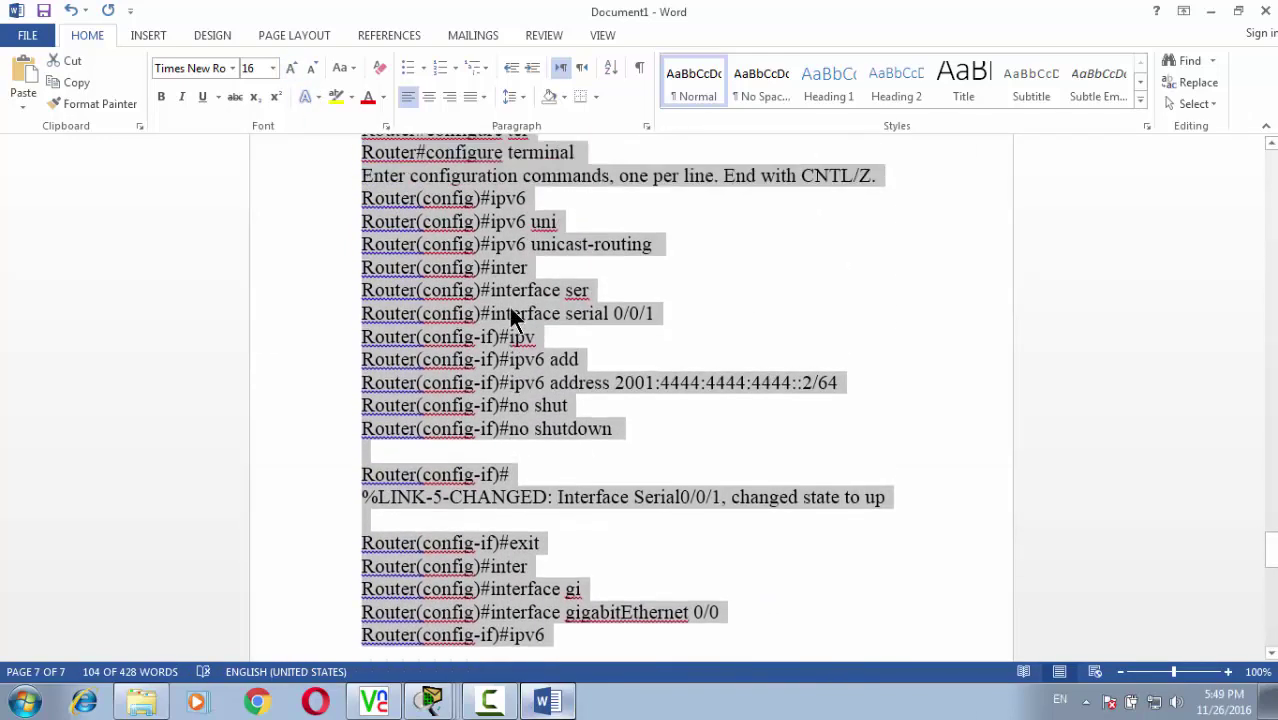
{"action": "scroll", "coordinate": [505, 320], "scroll_direction": "up", "scroll_amount": 1}
{"action": "triple_click", "coordinate": [462, 297]}
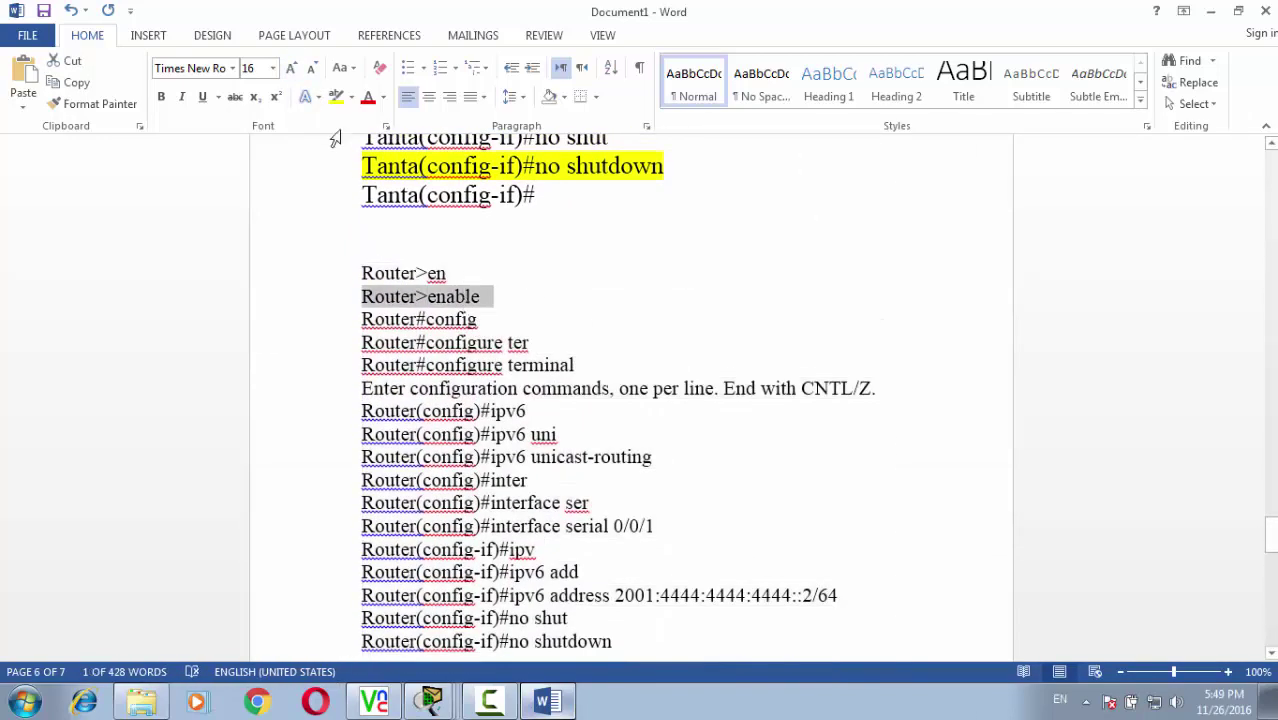
{"action": "left_click", "coordinate": [337, 99]}
{"action": "left_click_drag", "start_coordinate": [588, 364], "coordinate": [380, 368]}
{"action": "left_click", "coordinate": [337, 99]}
{"action": "scroll", "coordinate": [562, 300], "scroll_direction": "down", "scroll_amount": 2}
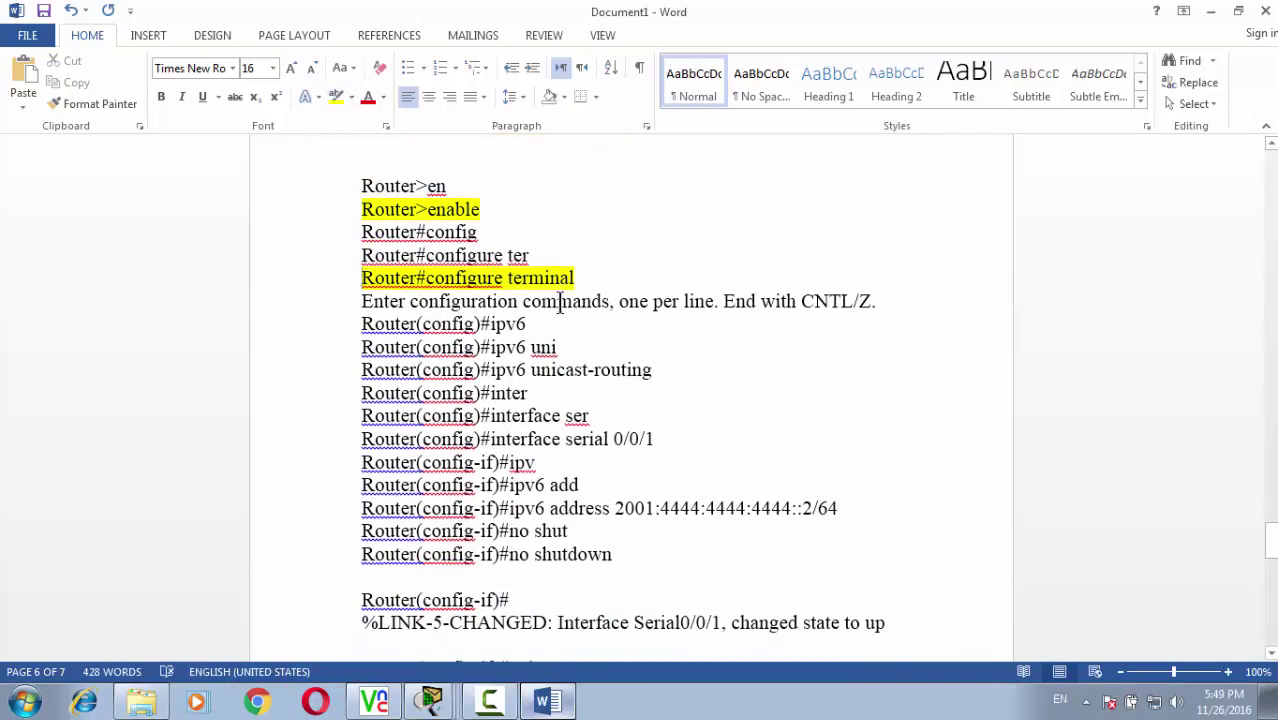
Step: Highlight the "ipv6 unicast-routing" and "interface serial 0/0/1" command lines in yellow
{"action": "left_click_drag", "start_coordinate": [657, 367], "coordinate": [361, 368]}
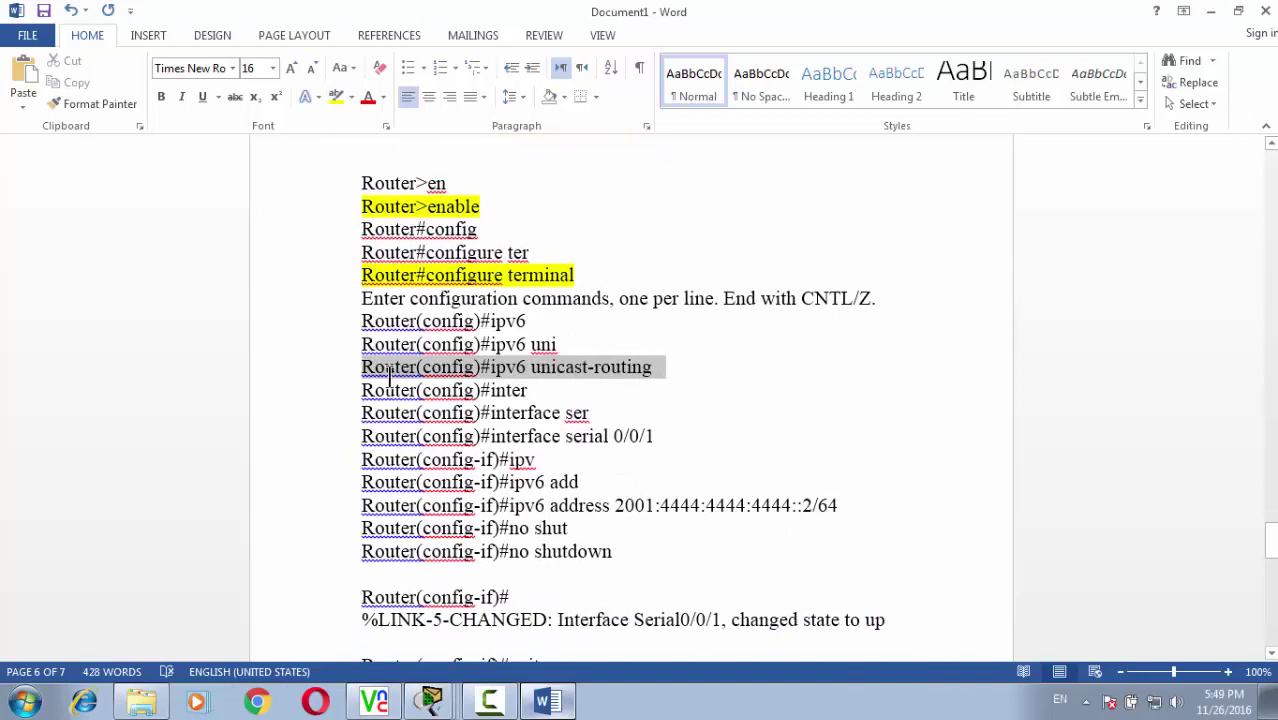
{"action": "left_click", "coordinate": [337, 97]}
{"action": "scroll", "coordinate": [650, 211], "scroll_direction": "down", "scroll_amount": 5}
{"action": "scroll", "coordinate": [650, 211], "scroll_direction": "up", "scroll_amount": 3}
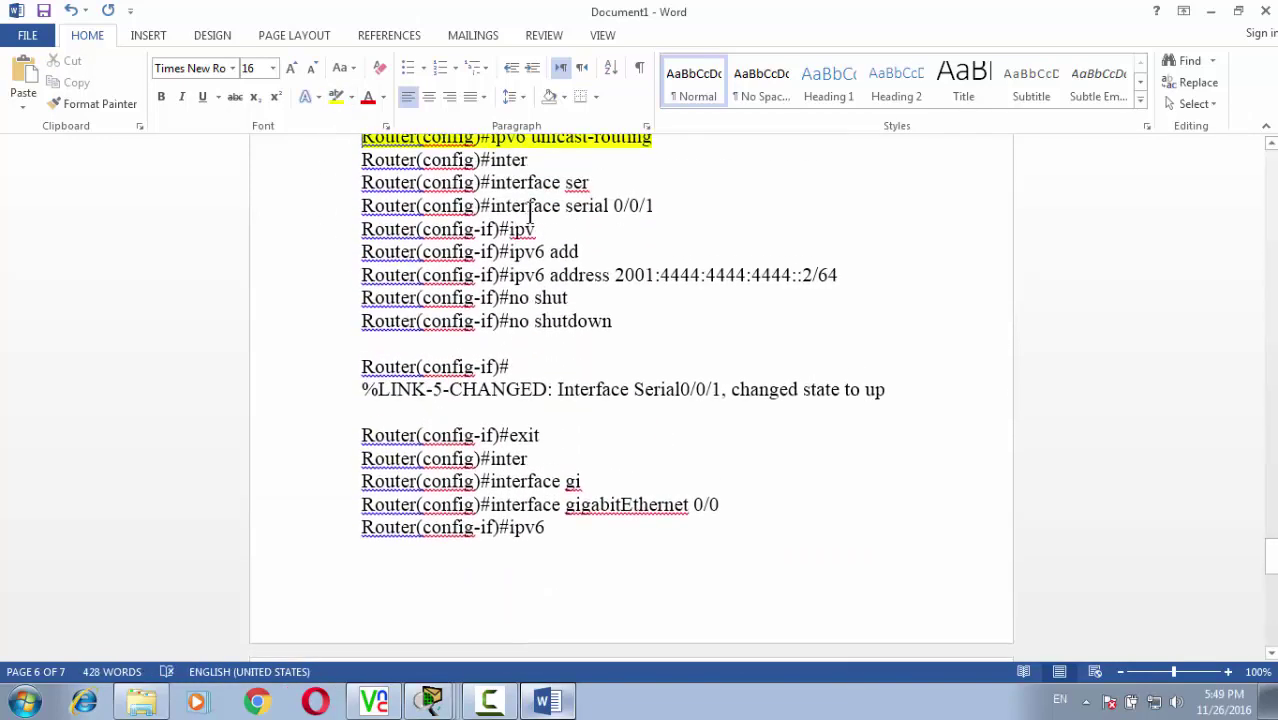
{"action": "left_click_drag", "start_coordinate": [651, 211], "coordinate": [361, 212]}
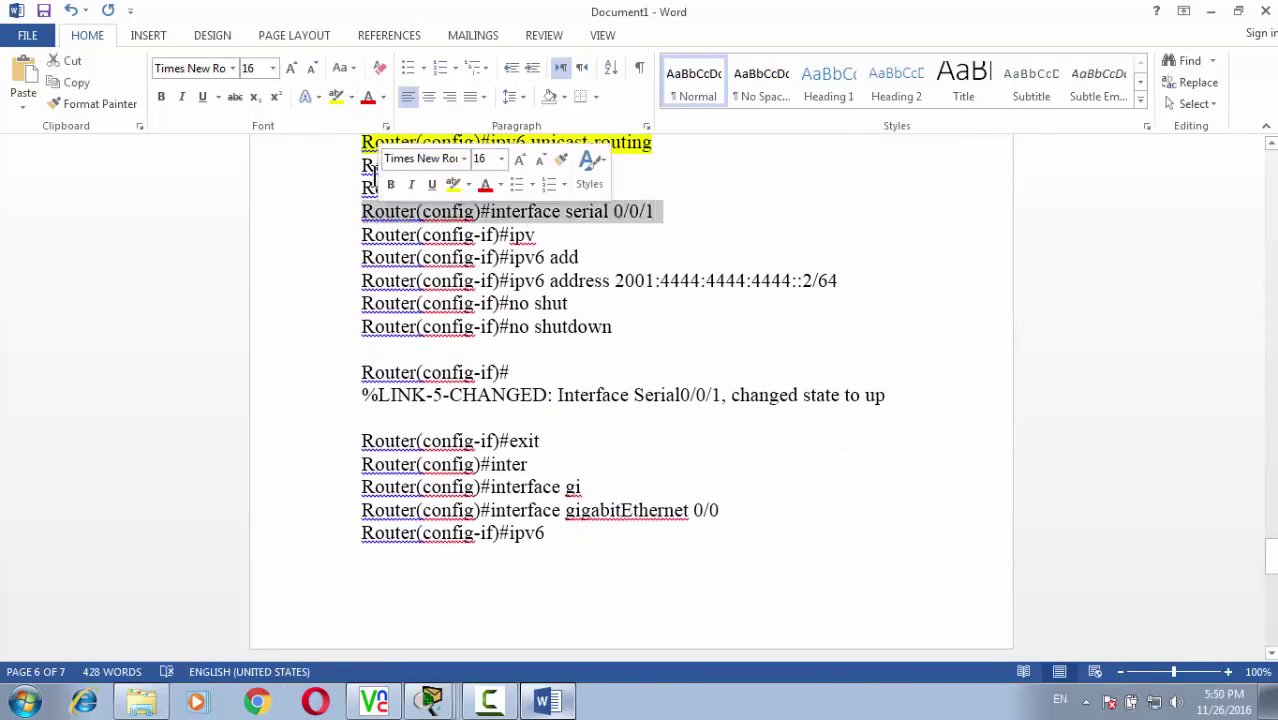
{"action": "left_click", "coordinate": [337, 97]}
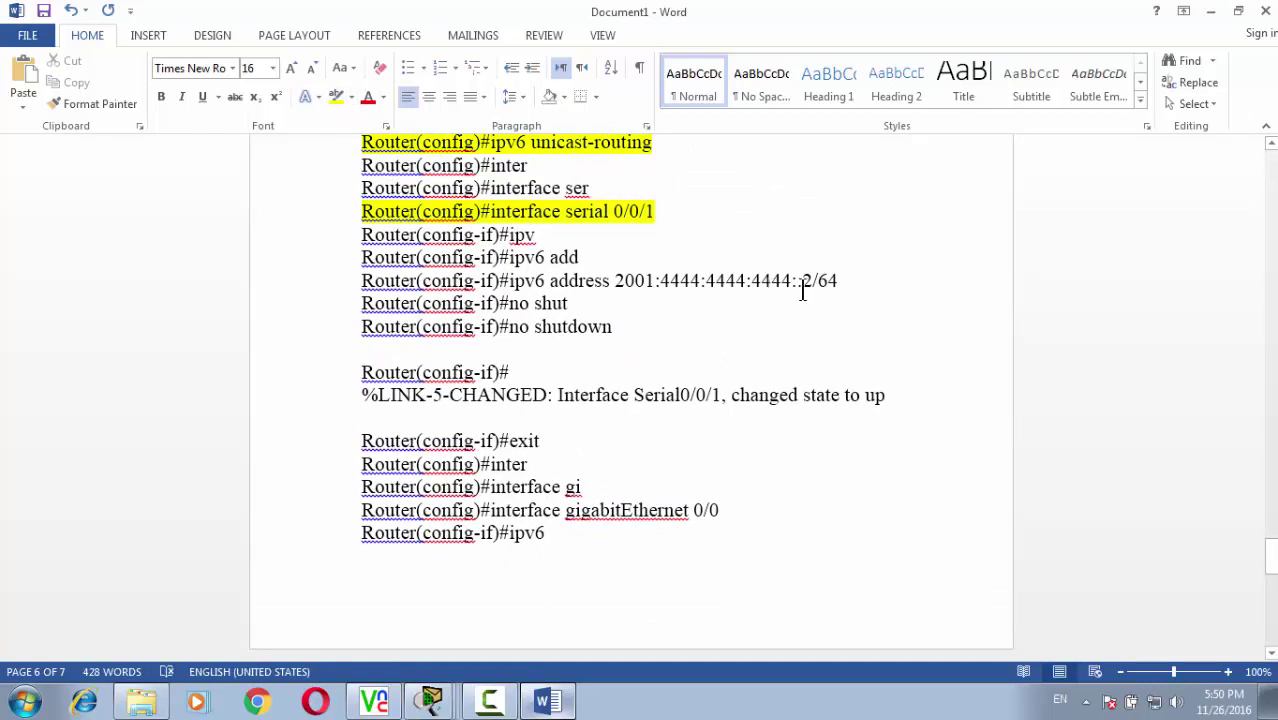
Step: Highlight the "ipv6 address 2001:4444:4444:4444::2/64" line and the serial interface's "no shutdown" line in yellow
{"action": "left_click_drag", "start_coordinate": [840, 281], "coordinate": [361, 284]}
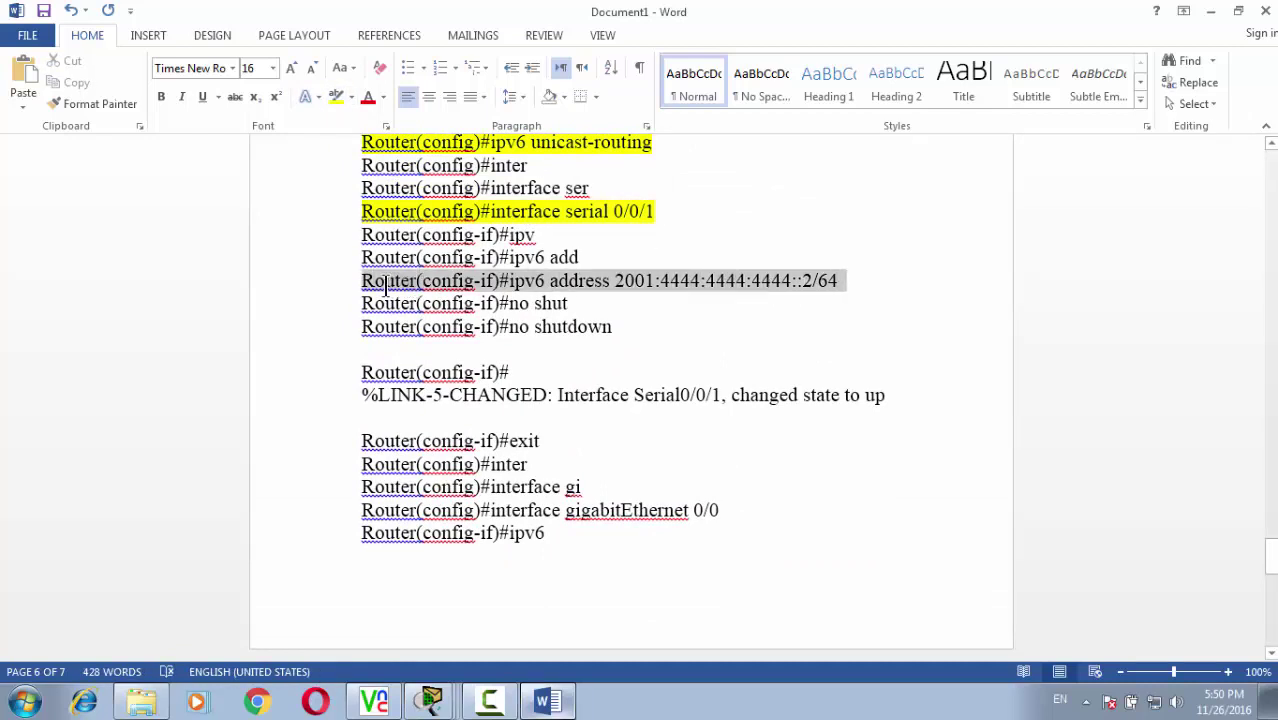
{"action": "left_click", "coordinate": [337, 97]}
{"action": "left_click_drag", "start_coordinate": [625, 336], "coordinate": [361, 328]}
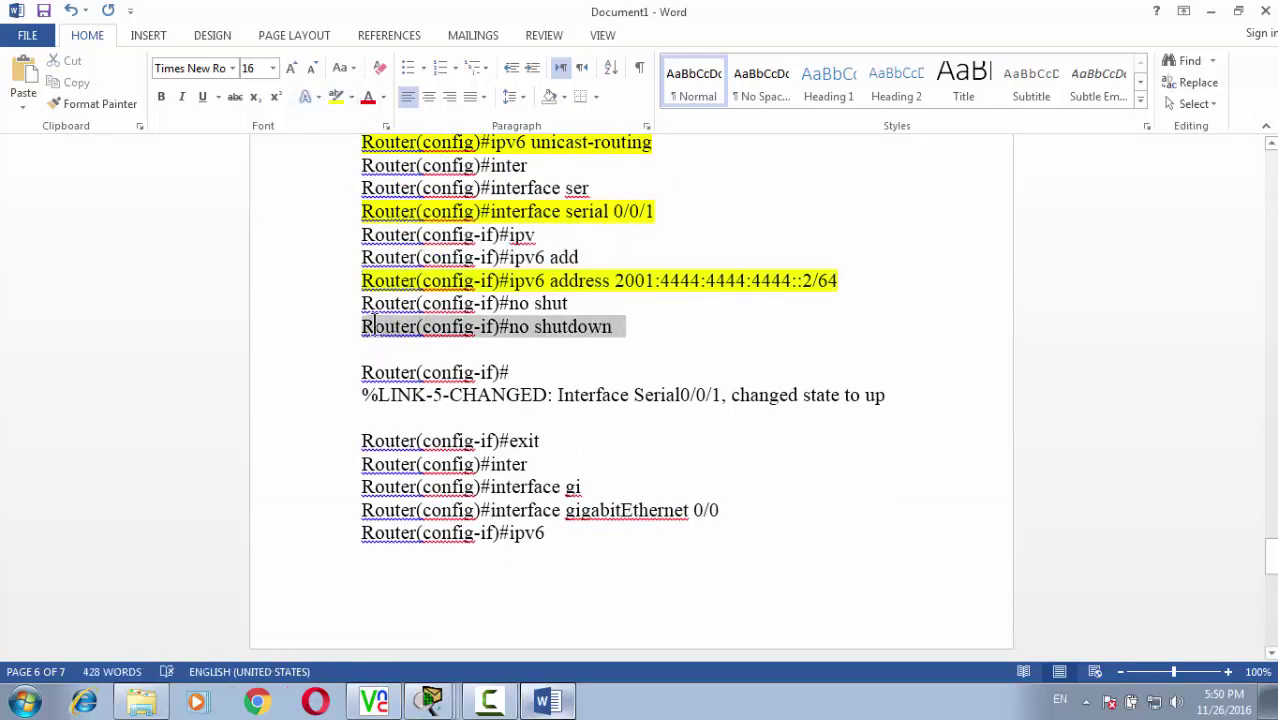
{"action": "left_click", "coordinate": [335, 97]}
{"action": "scroll", "coordinate": [579, 320], "scroll_direction": "down", "scroll_amount": 5}
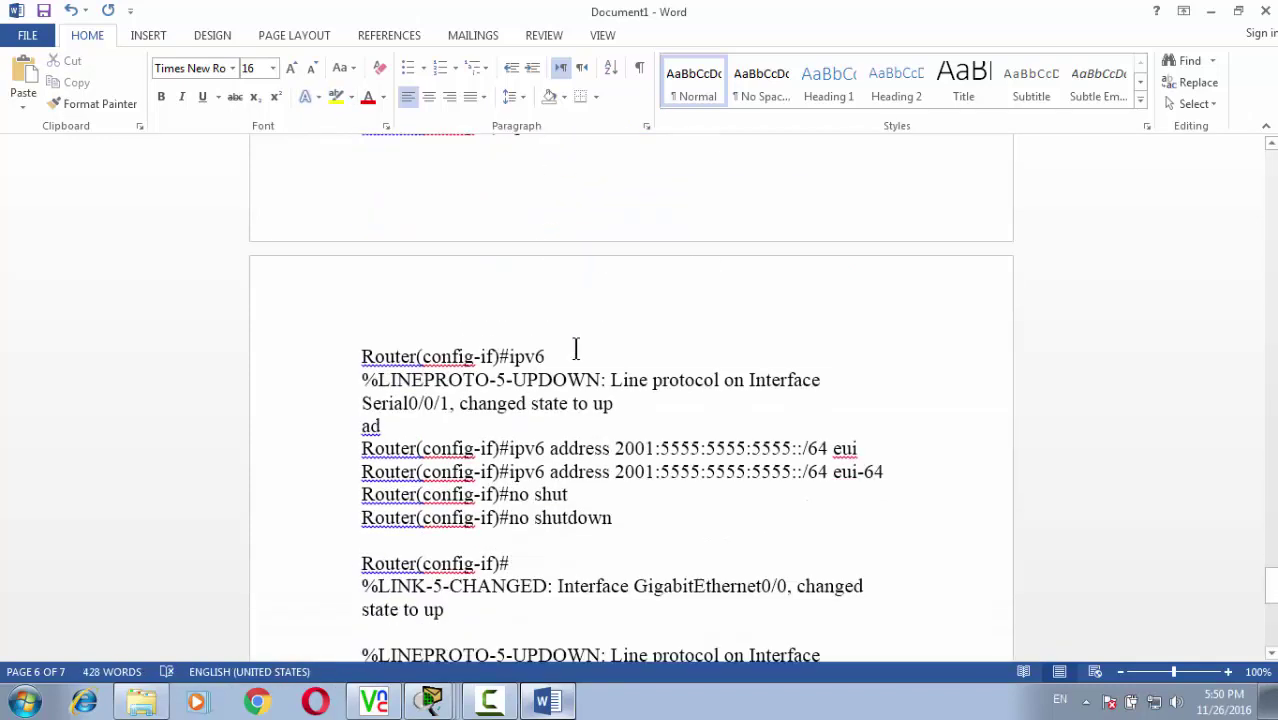
Step: Highlight the "interface gigabitEthernet 0/0" and "ipv6 address 2001:5555:5555:5555::/64 eui-64" command lines in yellow
{"action": "scroll", "coordinate": [593, 329], "scroll_direction": "up", "scroll_amount": 1}
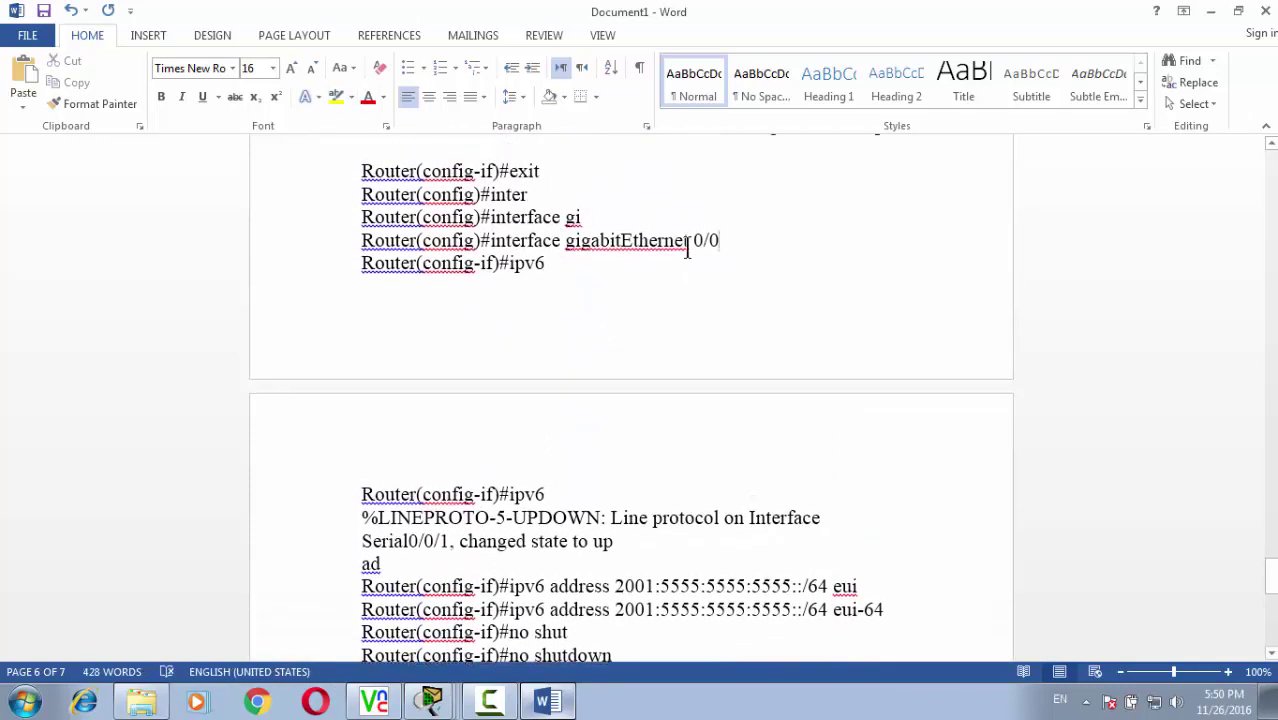
{"action": "left_click_drag", "start_coordinate": [719, 241], "coordinate": [386, 241]}
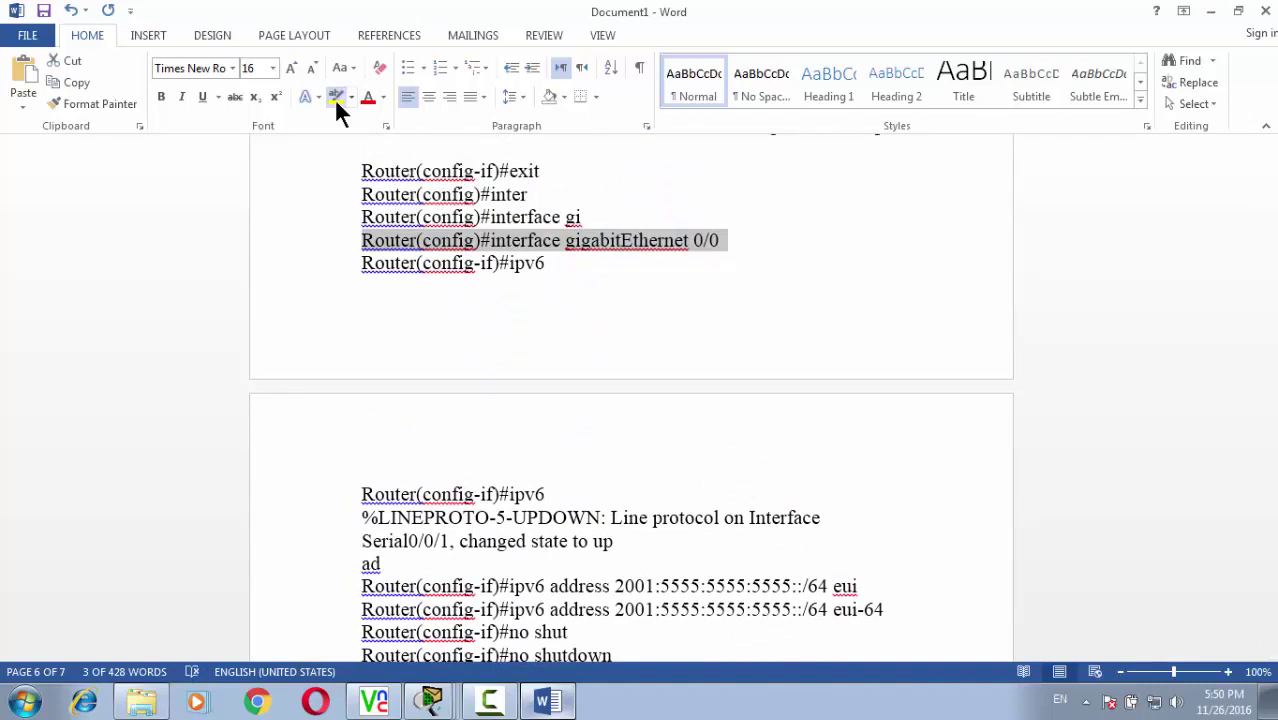
{"action": "left_click", "coordinate": [335, 97]}
{"action": "scroll", "coordinate": [536, 302], "scroll_direction": "down", "scroll_amount": 2}
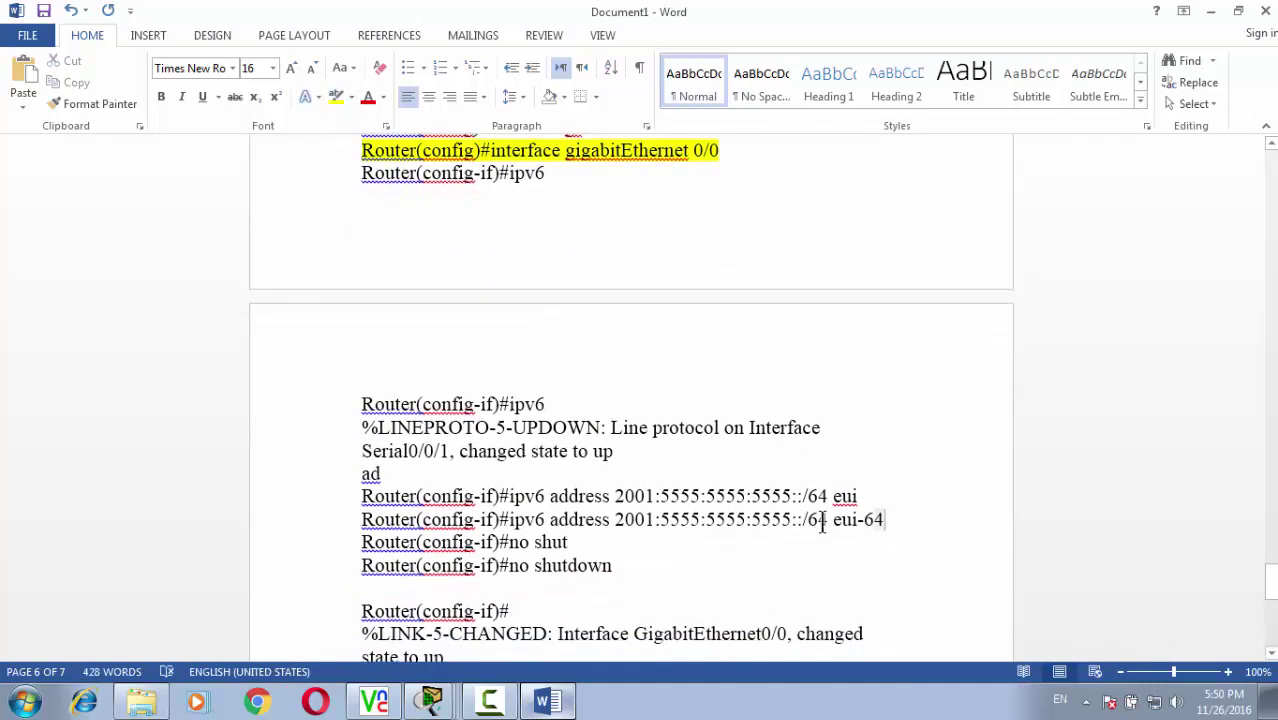
{"action": "left_click_drag", "start_coordinate": [886, 519], "coordinate": [502, 519]}
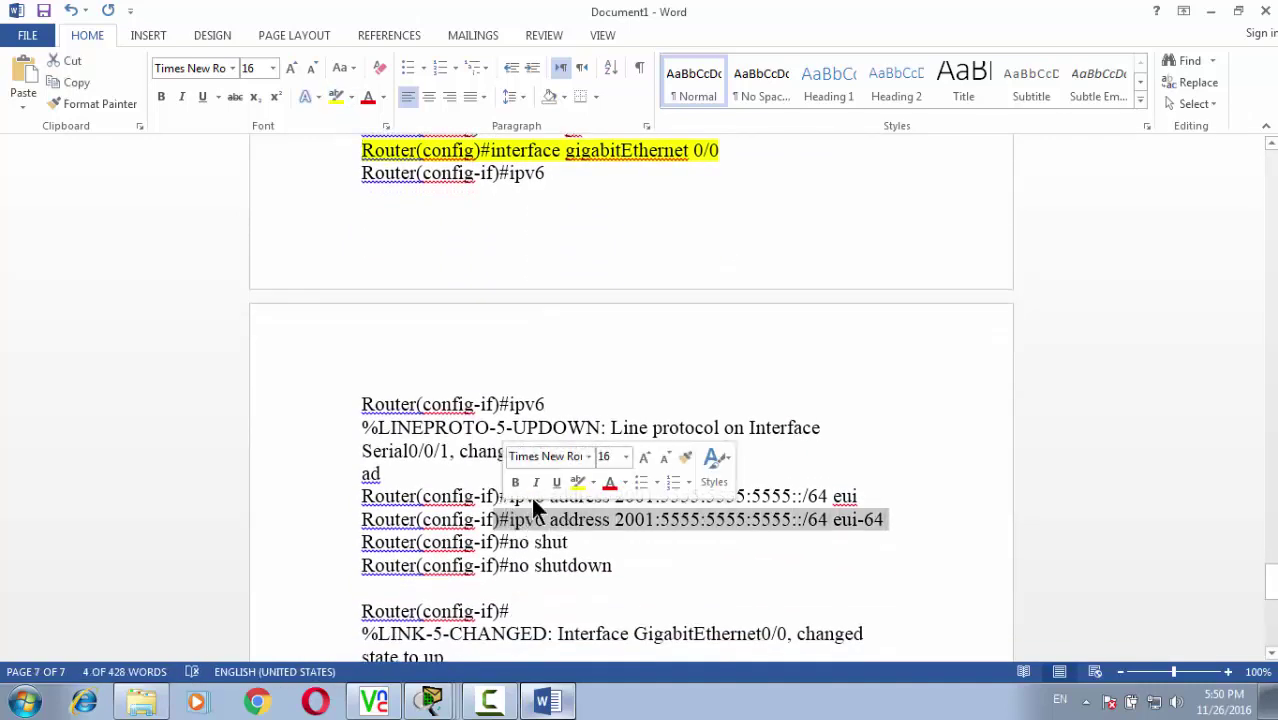
{"action": "scroll", "coordinate": [533, 506], "scroll_direction": "up", "scroll_amount": 1}
{"action": "left_click", "coordinate": [747, 565]}
{"action": "left_click_drag", "start_coordinate": [889, 563], "coordinate": [360, 568]}
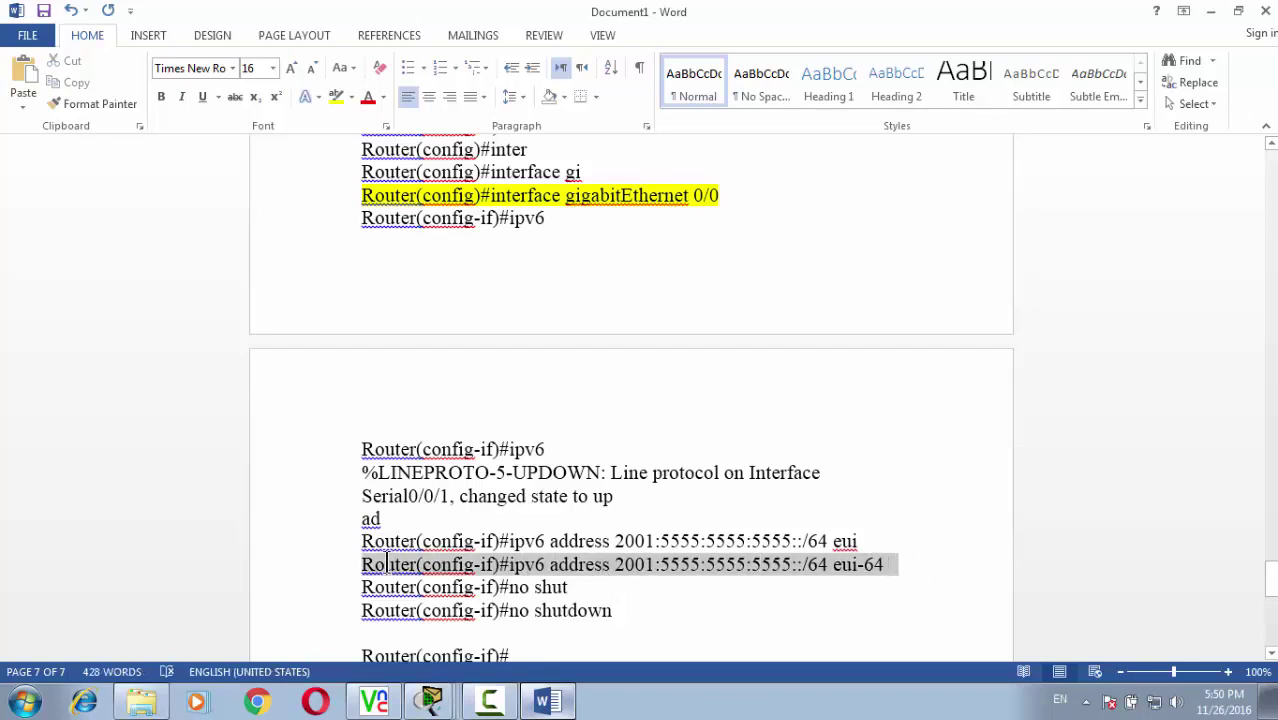
{"action": "left_click", "coordinate": [337, 97]}
Step: Highlight the GigabitEthernet interface's complete "no shutdown" command line in yellow
{"action": "scroll", "coordinate": [414, 254], "scroll_direction": "down", "scroll_amount": 6}
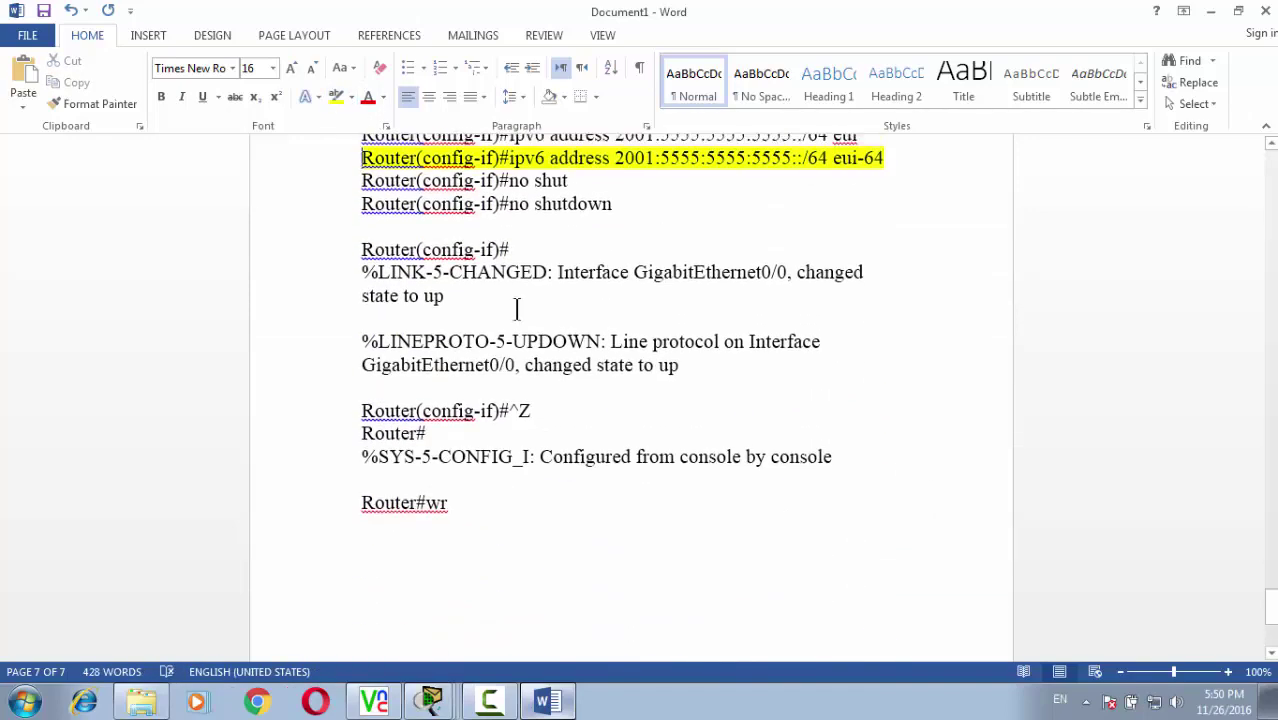
{"action": "left_click_drag", "start_coordinate": [622, 206], "coordinate": [362, 206]}
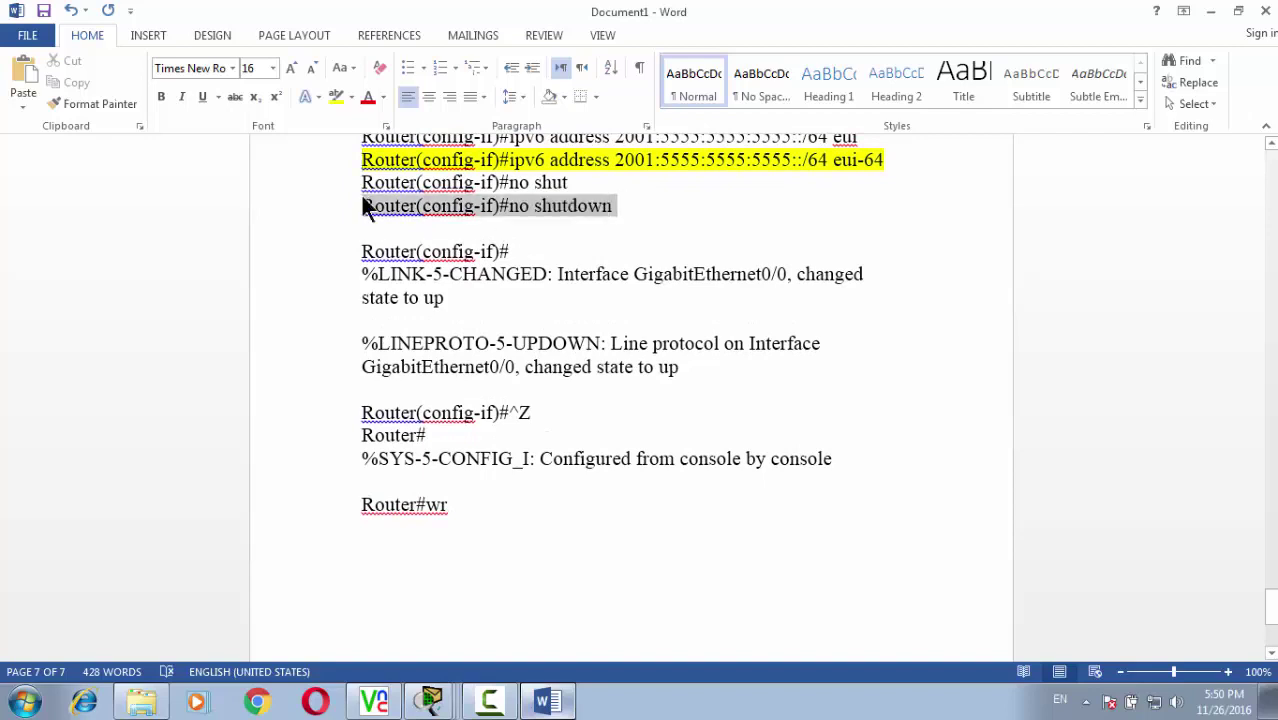
{"action": "left_click", "coordinate": [336, 98]}
Step: Highlight the "Router(config-if)#^Z" and "Router#wr" lines at the end of the session in yellow
{"action": "left_click_drag", "start_coordinate": [542, 414], "coordinate": [358, 416]}
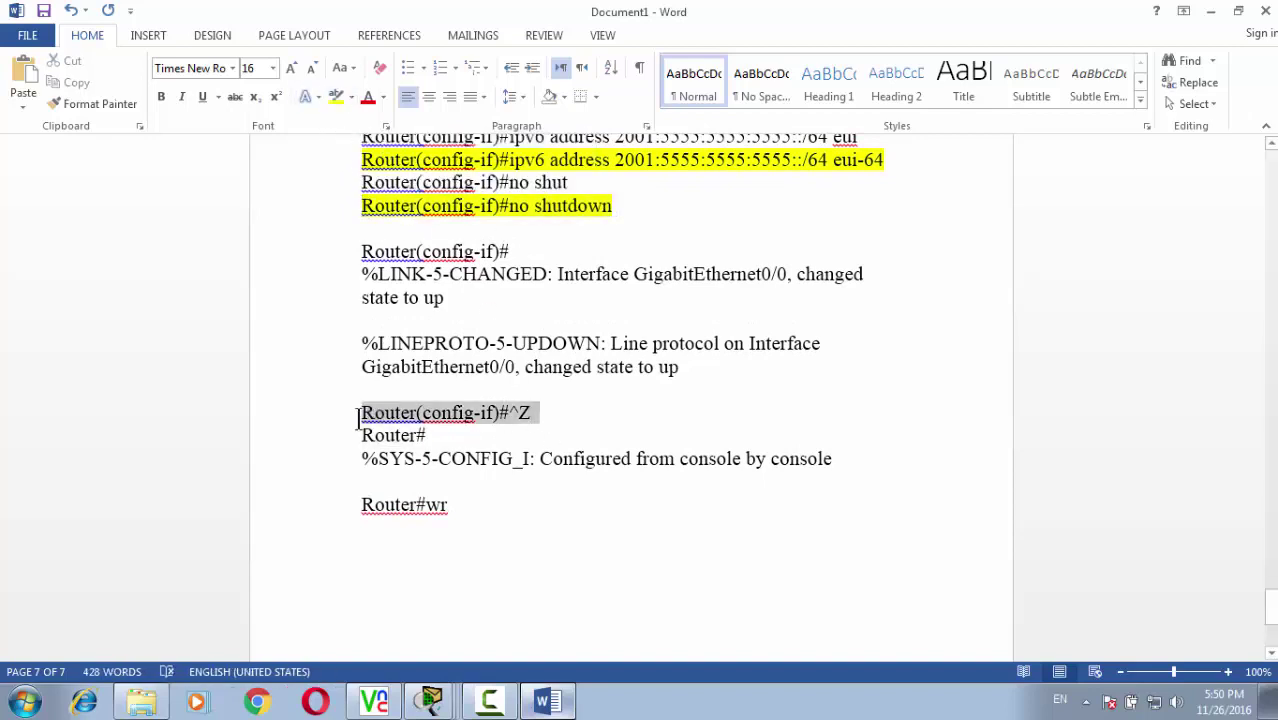
{"action": "triple_click", "coordinate": [439, 507]}
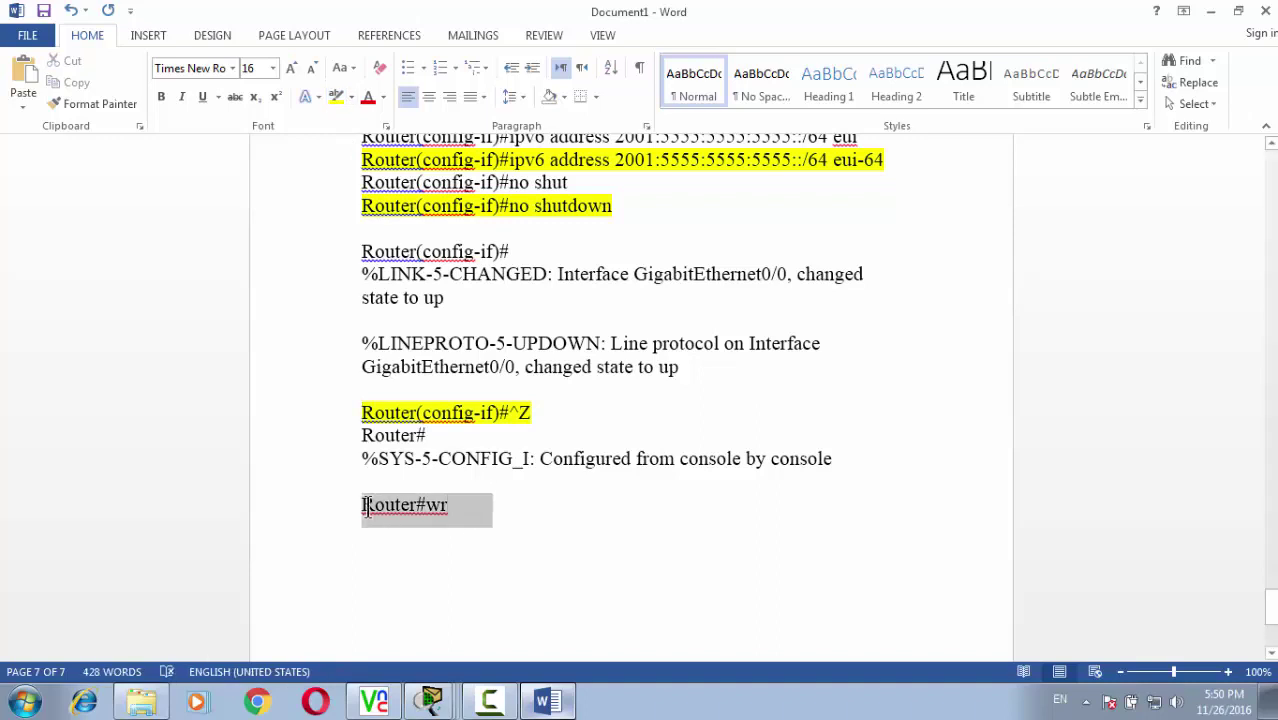
{"action": "left_click", "coordinate": [337, 97]}
{"action": "left_click", "coordinate": [836, 351]}
{"action": "scroll", "coordinate": [977, 461], "scroll_direction": "up", "scroll_amount": 5}
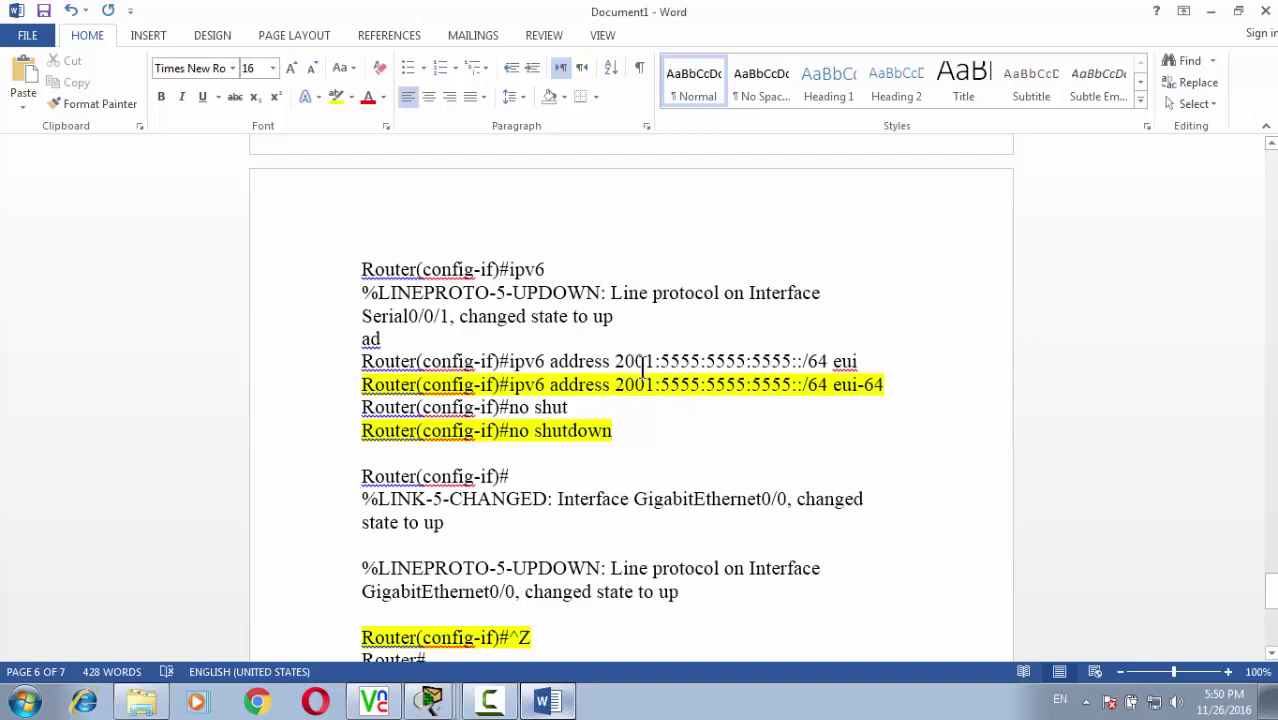
{"action": "scroll", "coordinate": [634, 348], "scroll_direction": "up", "scroll_amount": 1}
{"action": "scroll", "coordinate": [634, 348], "scroll_direction": "up", "scroll_amount": 2}
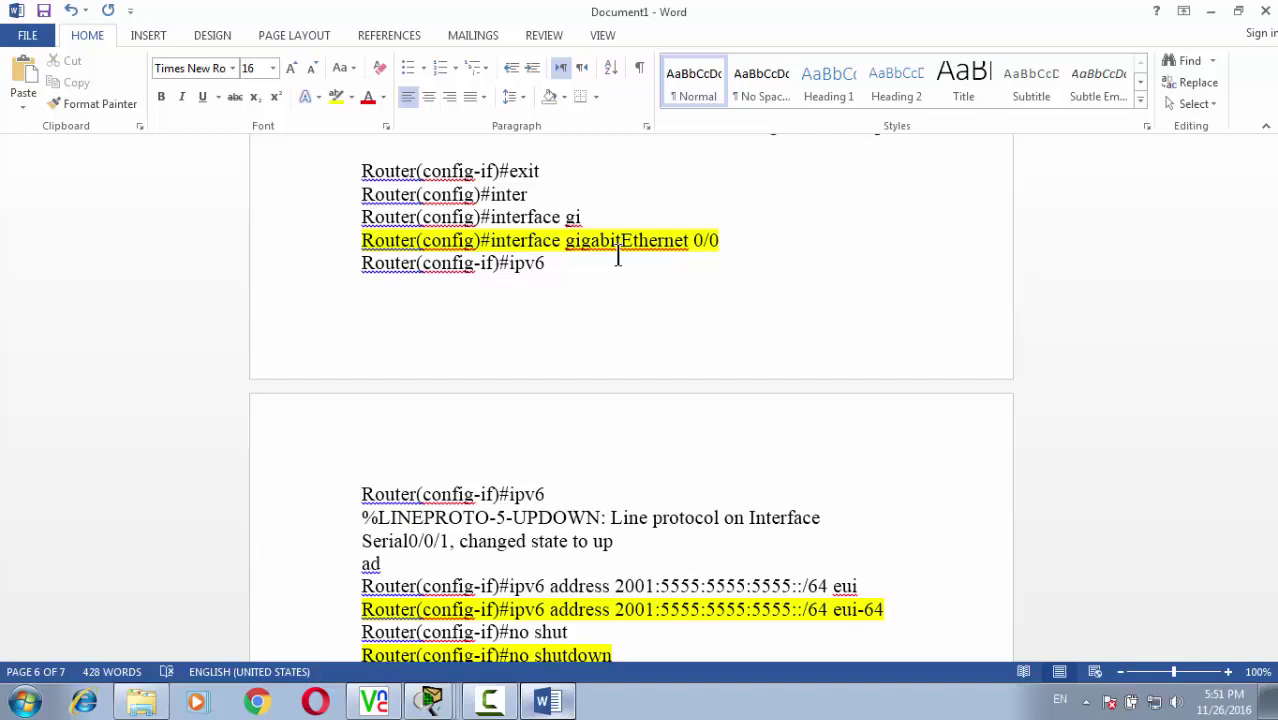
{"action": "scroll", "coordinate": [617, 257], "scroll_direction": "down", "scroll_amount": 10}
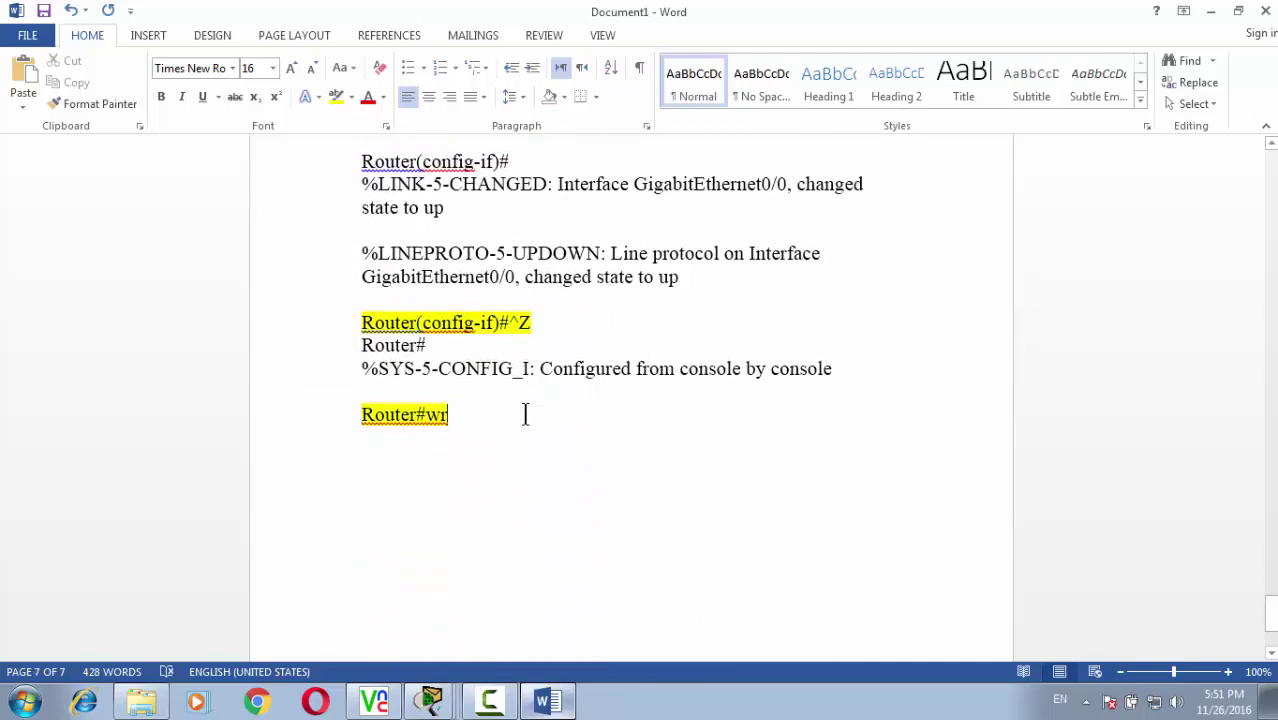
{"action": "key", "text": "Return"}
{"action": "key", "text": "Return"}
{"action": "key", "text": "Return"}
{"action": "key", "text": "Return"}
{"action": "key", "text": "Return"}
{"action": "key", "text": "Return"}
{"action": "key", "text": "BackSpace"}
{"action": "key", "text": "BackSpace"}
{"action": "key", "text": "BackSpace"}
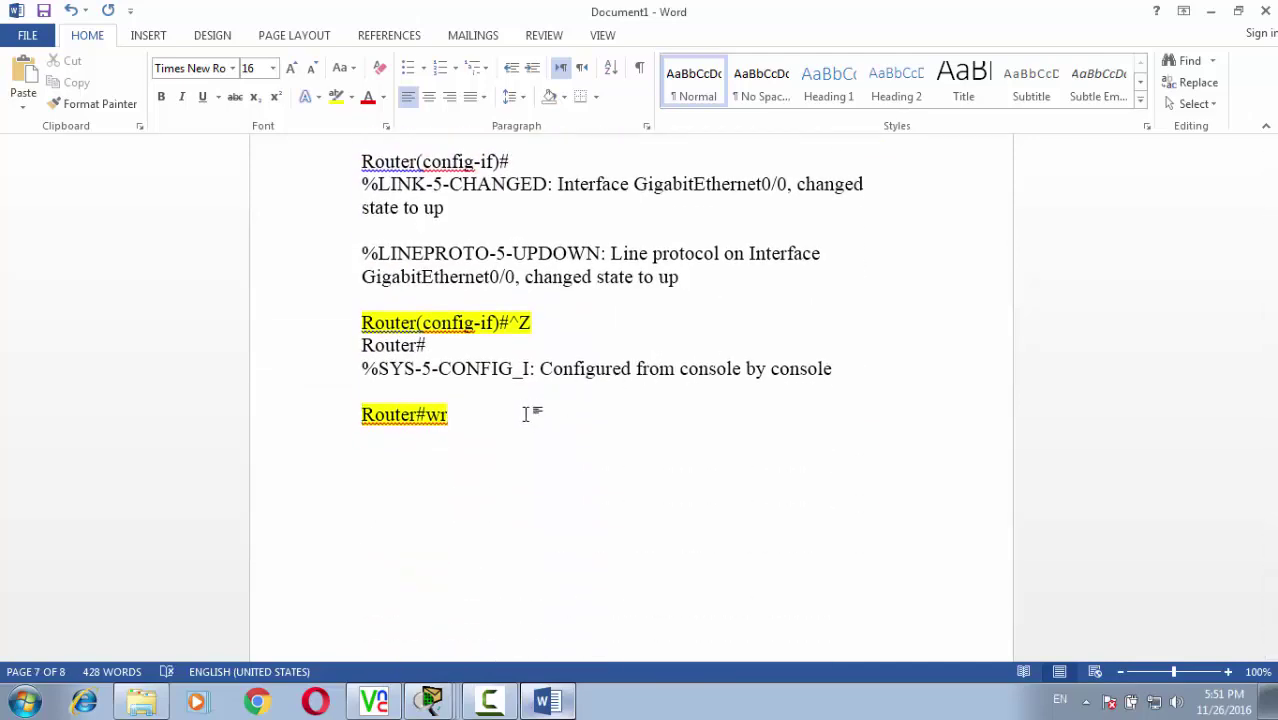
{"action": "type", "text": "0012.34a"}
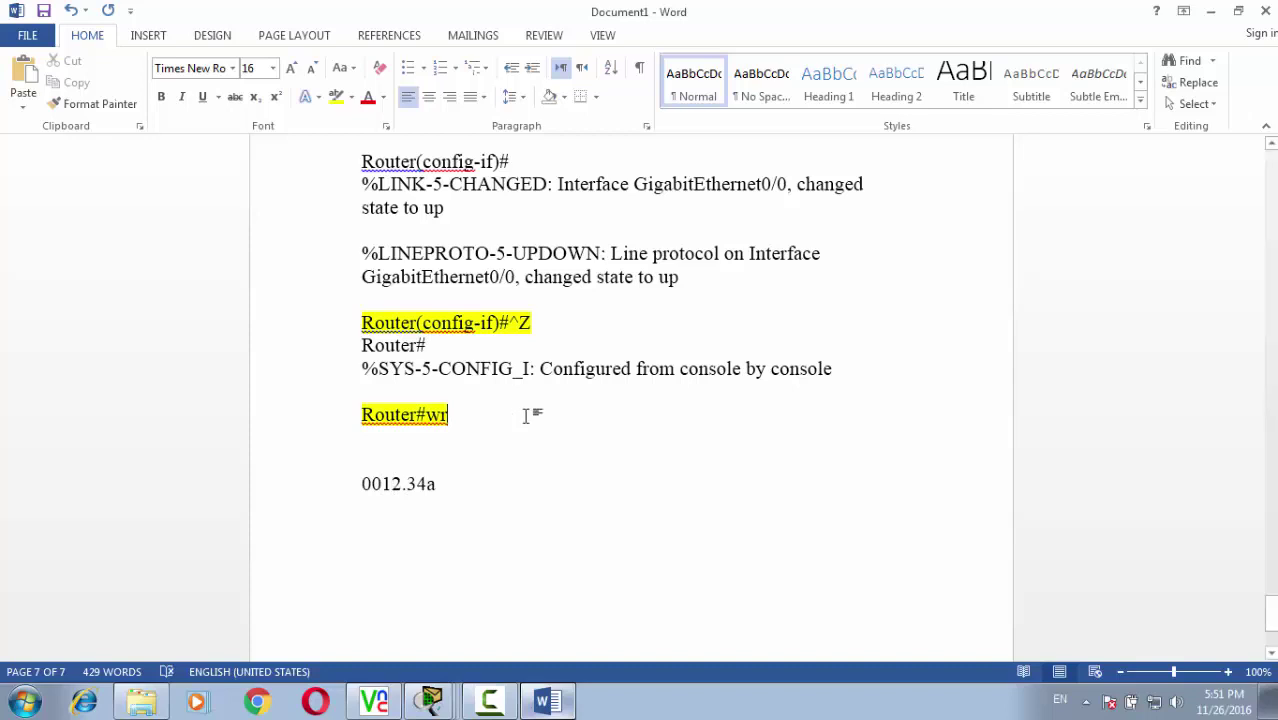
{"action": "left_click_drag", "start_coordinate": [446, 484], "coordinate": [372, 477]}
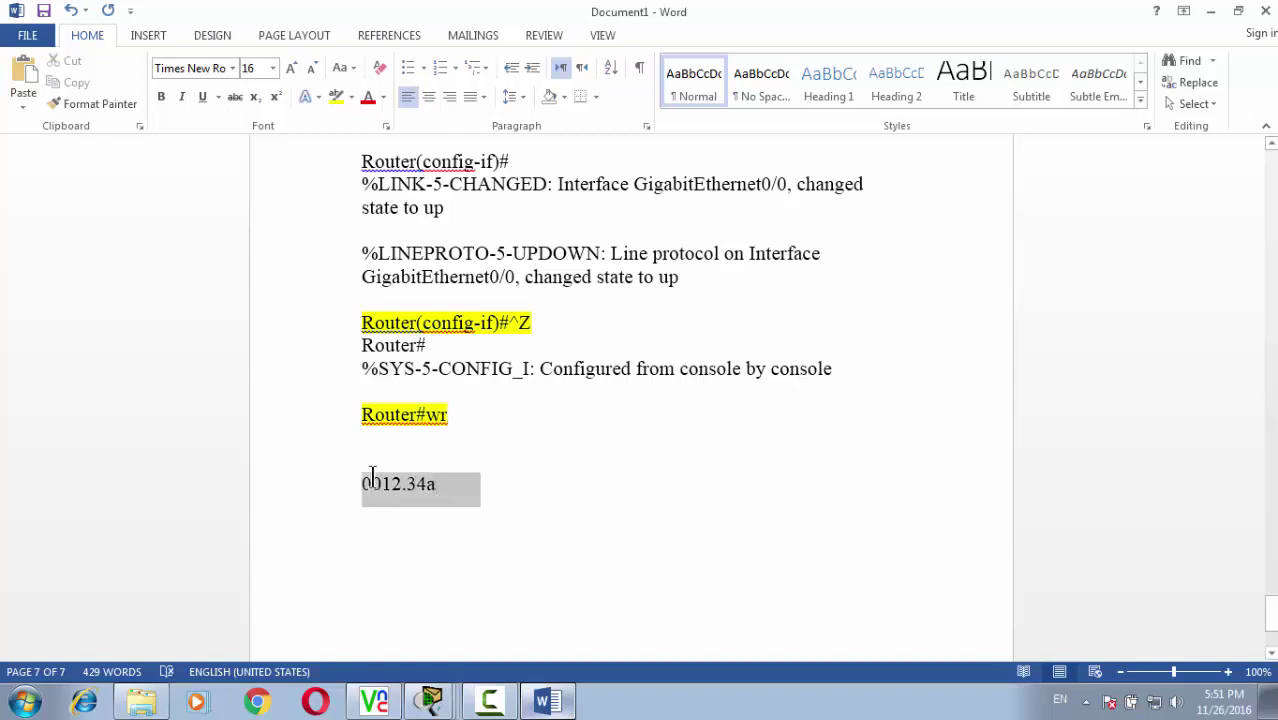
{"action": "key", "text": "BackSpace"}
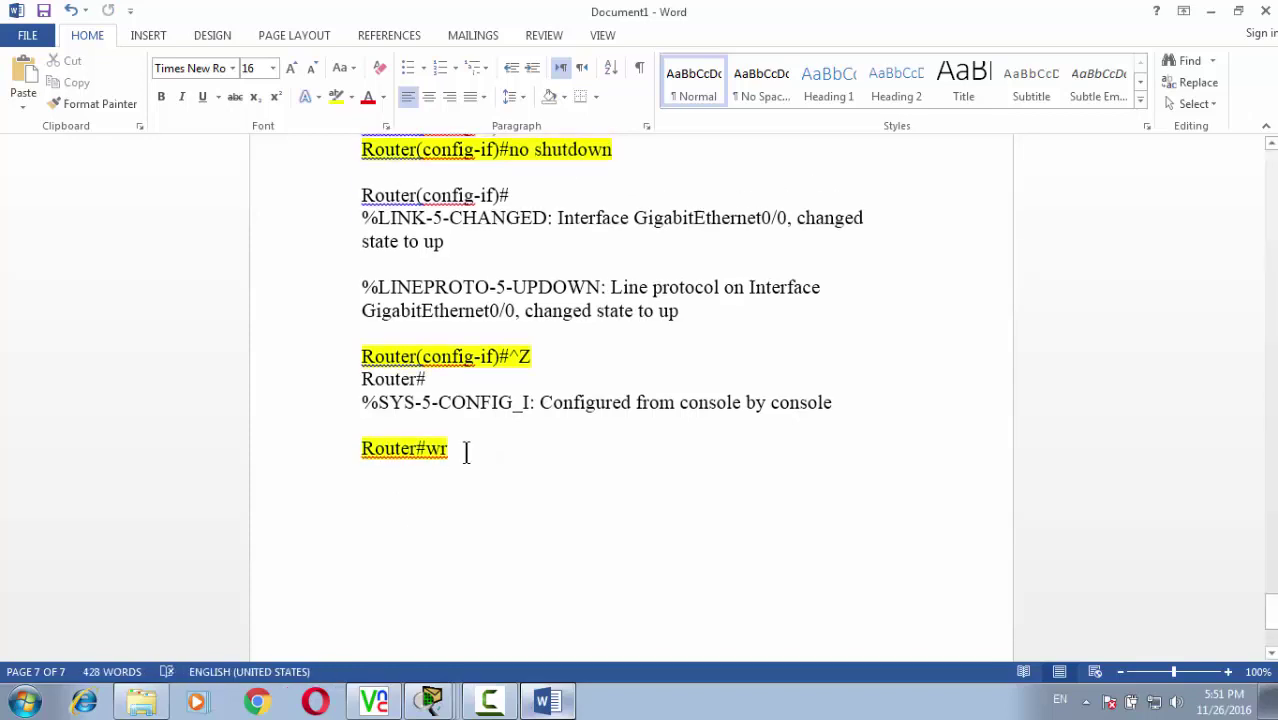
Step: Review the highlighted IPv6 address commands for the GigabitEthernet 0/0 and serial 0/0/1 interfaces
{"action": "scroll", "coordinate": [466, 452], "scroll_direction": "up", "scroll_amount": 3}
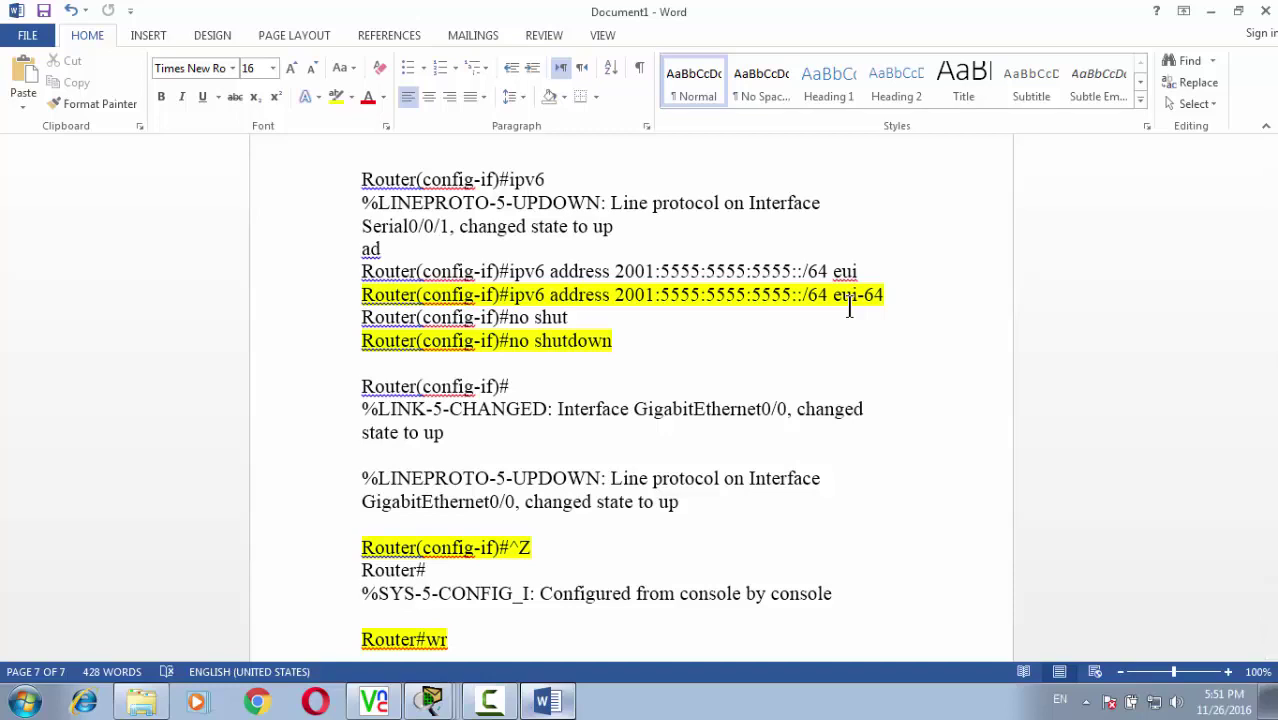
{"action": "scroll", "coordinate": [822, 257], "scroll_direction": "down", "scroll_amount": 3}
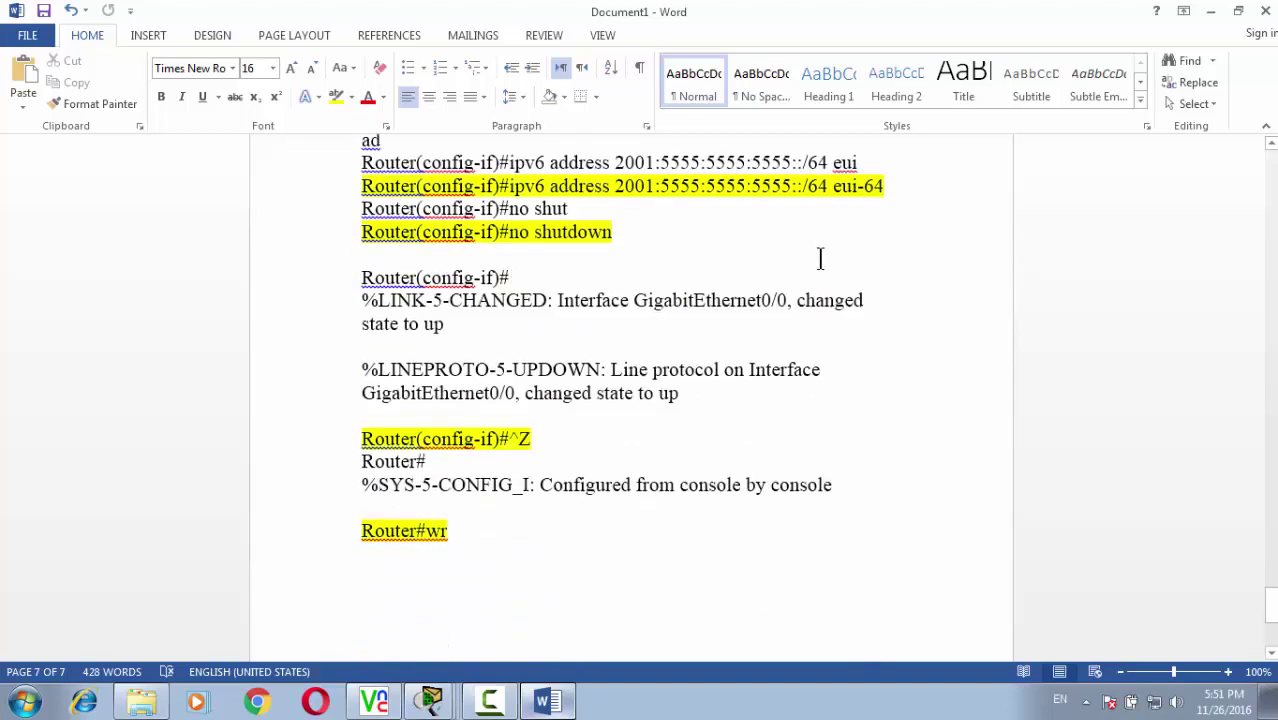
{"action": "scroll", "coordinate": [845, 251], "scroll_direction": "up", "scroll_amount": 3}
{"action": "scroll", "coordinate": [845, 251], "scroll_direction": "up", "scroll_amount": 5}
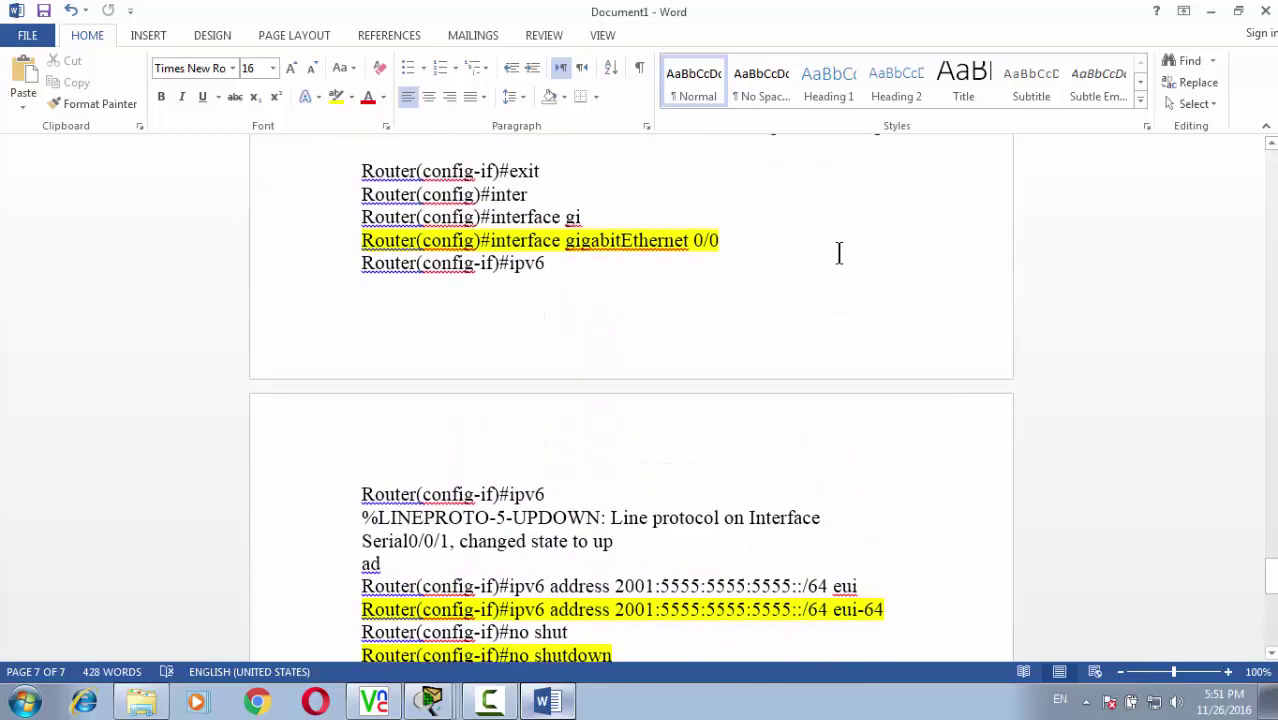
{"action": "scroll", "coordinate": [837, 252], "scroll_direction": "up", "scroll_amount": 4}
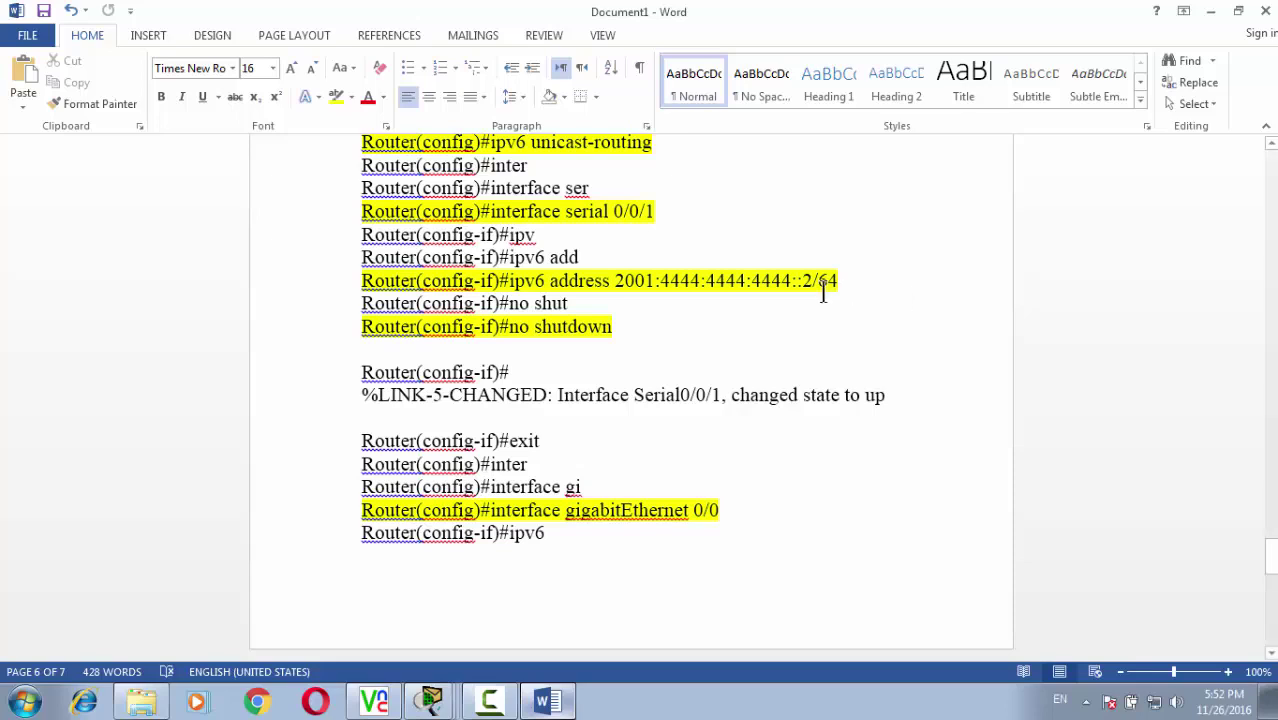
{"action": "left_click", "coordinate": [860, 280]}
{"action": "scroll", "coordinate": [929, 289], "scroll_direction": "down", "scroll_amount": 7}
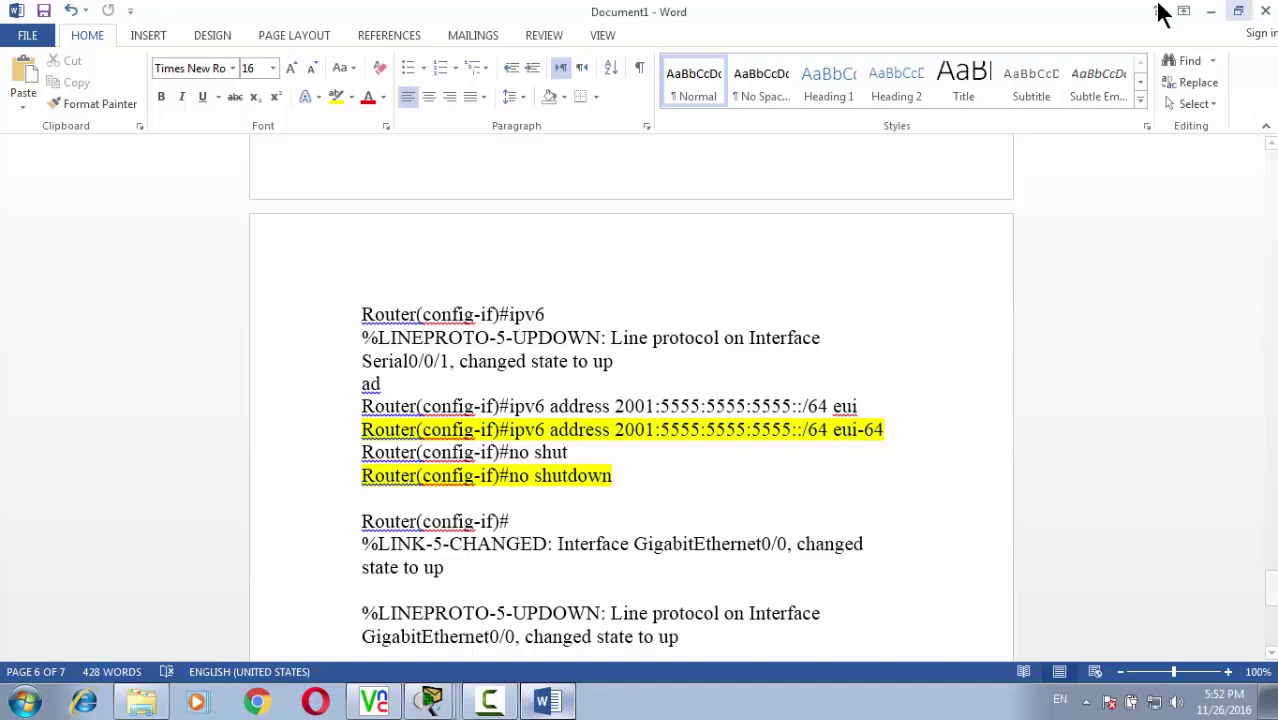
Step: Switch to Packet Tracer, close Router5's window and open Router3's command-line interface
{"action": "left_click", "coordinate": [1208, 12]}
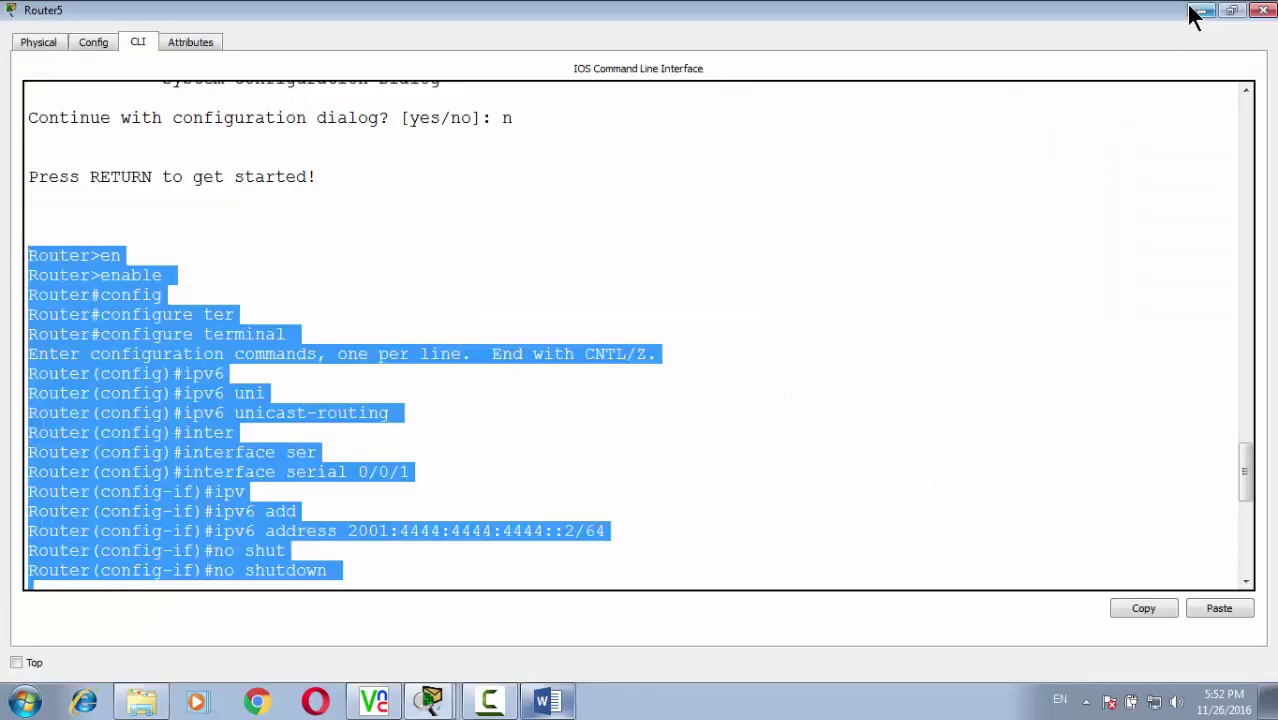
{"action": "scroll", "coordinate": [1000, 285], "scroll_direction": "down", "scroll_amount": 5}
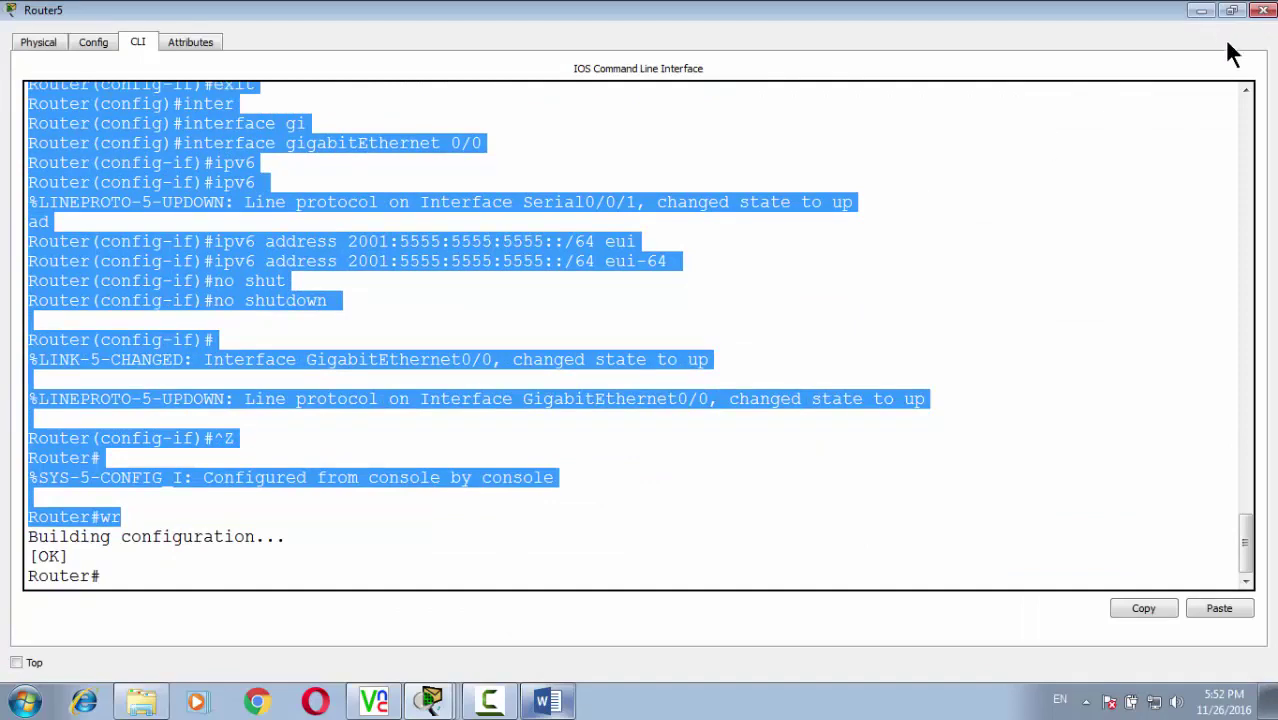
{"action": "left_click", "coordinate": [1262, 10]}
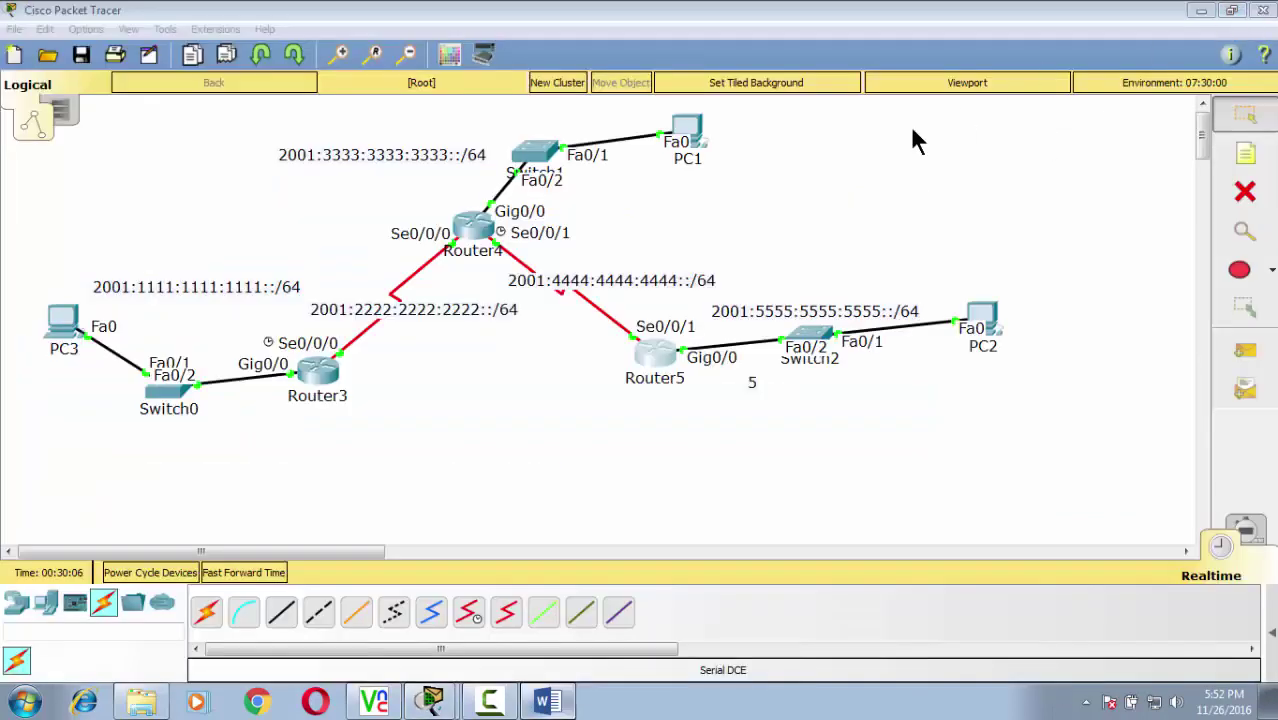
{"action": "left_click", "coordinate": [320, 370]}
{"action": "double_click", "coordinate": [497, 135]}
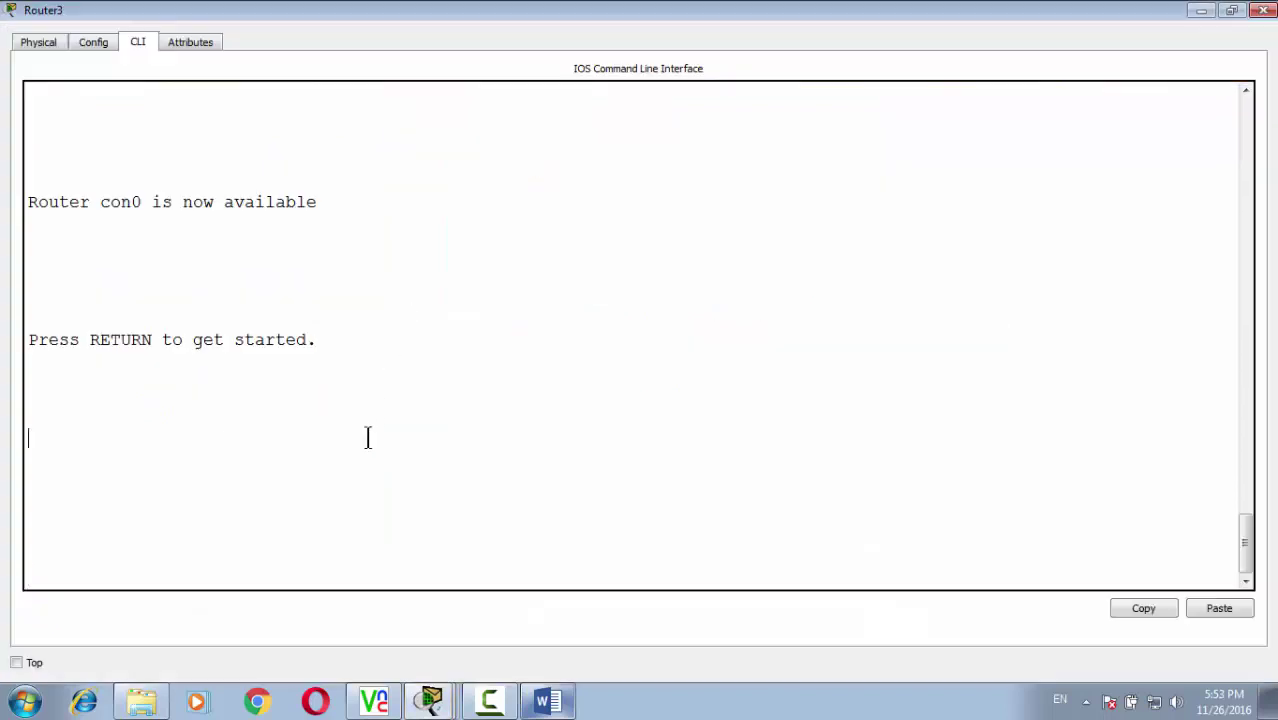
Step: Start the console session on Router3 and enter privileged mode with the enable command
{"action": "key", "text": "Return"}
{"action": "type", "text": "en"}
{"action": "key", "text": "Tab"}
{"action": "key", "text": "Return"}
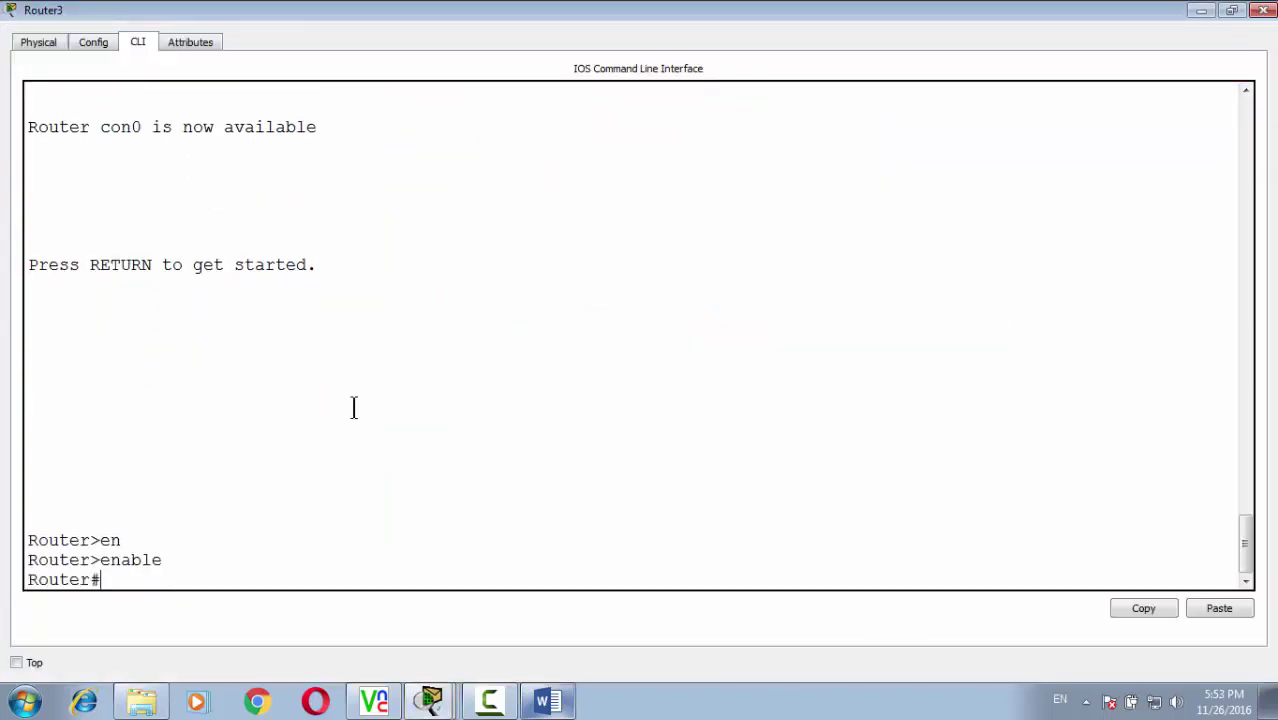
Step: Display Router3's IPv6 routing table with the command "show ipv6 route"
{"action": "type", "text": "show ipv"}
{"action": "key", "text": "Tab"}
{"action": "type", "text": "a"}
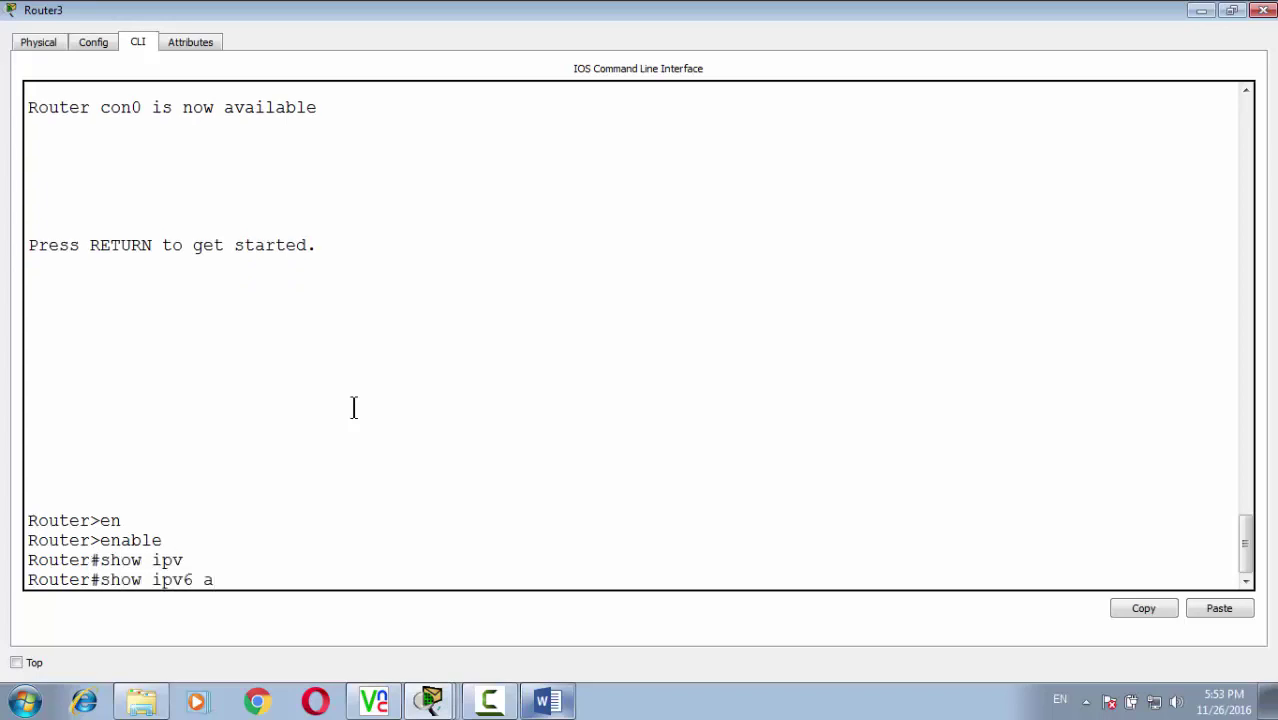
{"action": "key", "text": "BackSpace"}
{"action": "type", "text": "rou"}
{"action": "key", "text": "Tab"}
{"action": "key", "text": "Return"}
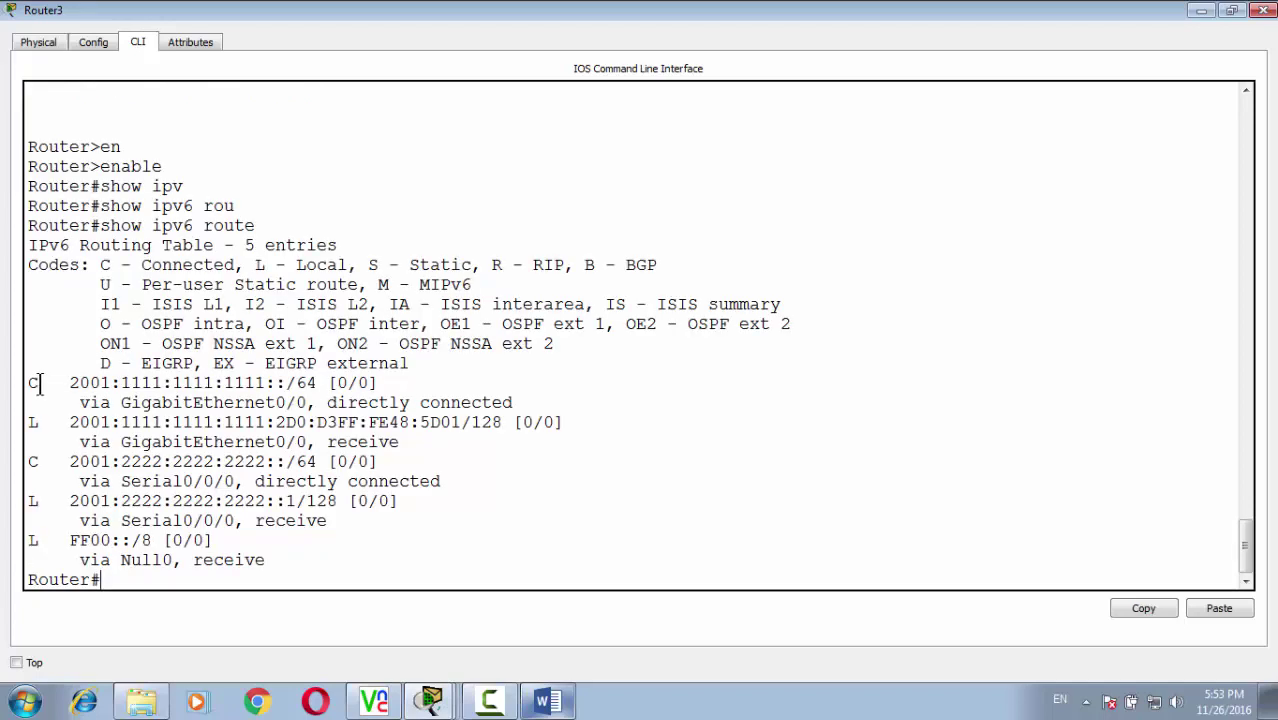
Step: Examine the connected (C) and local (L) entries in Router3's routing table, including the FF:FE part of the EUI-64 address
{"action": "left_click_drag", "start_coordinate": [28, 383], "coordinate": [316, 383]}
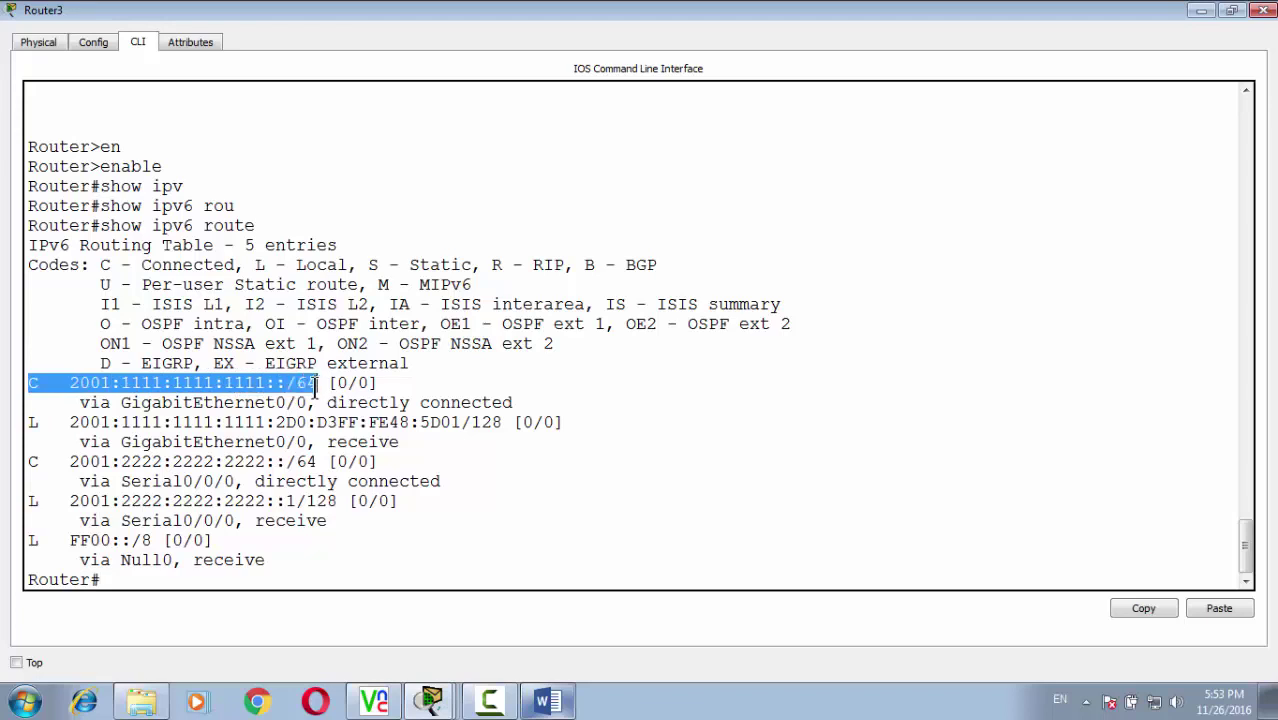
{"action": "left_click_drag", "start_coordinate": [31, 461], "coordinate": [266, 461]}
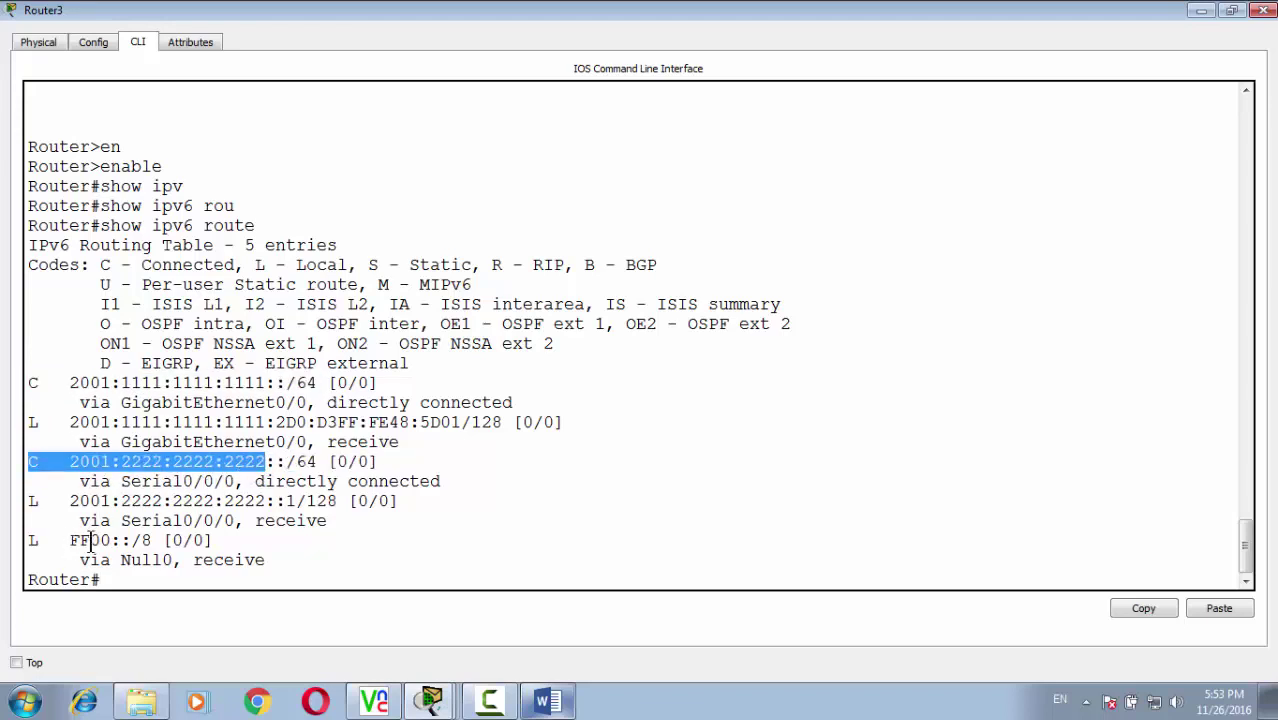
{"action": "double_click", "coordinate": [33, 422]}
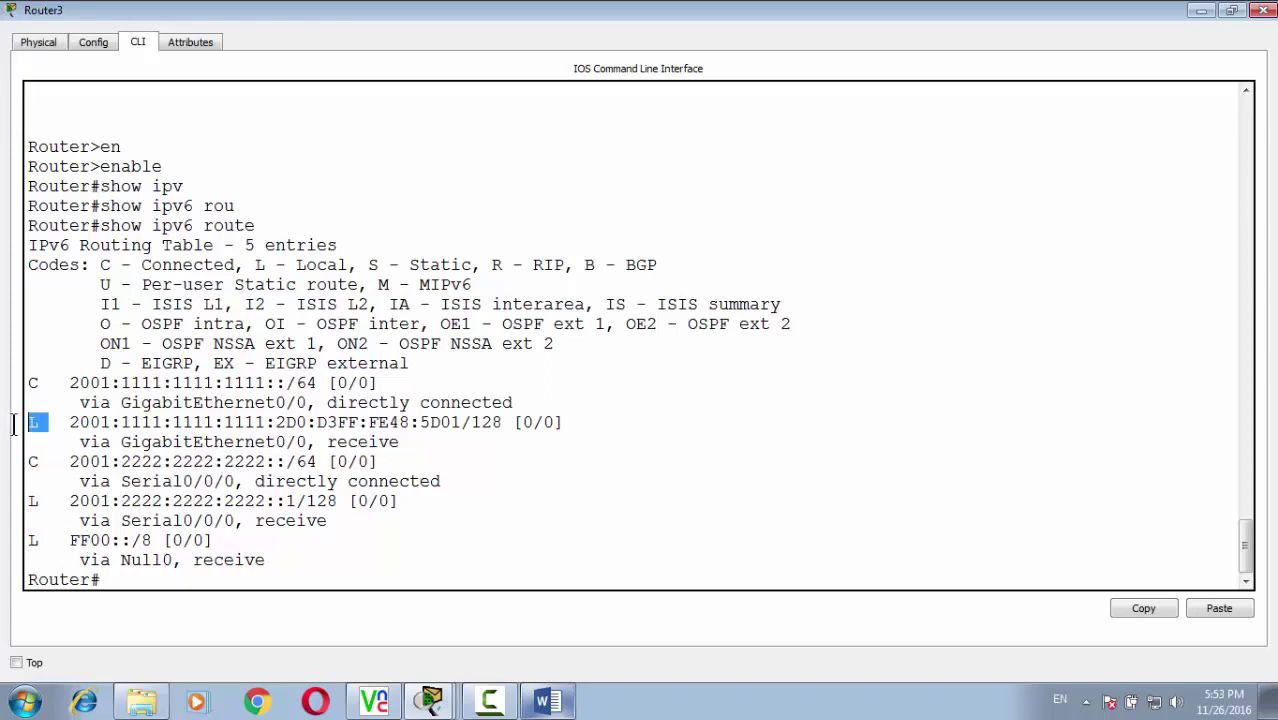
{"action": "double_click", "coordinate": [33, 500]}
{"action": "left_click", "coordinate": [34, 422]}
{"action": "double_click", "coordinate": [34, 422]}
{"action": "double_click", "coordinate": [33, 540]}
{"action": "left_click", "coordinate": [43, 422]}
{"action": "double_click", "coordinate": [40, 422]}
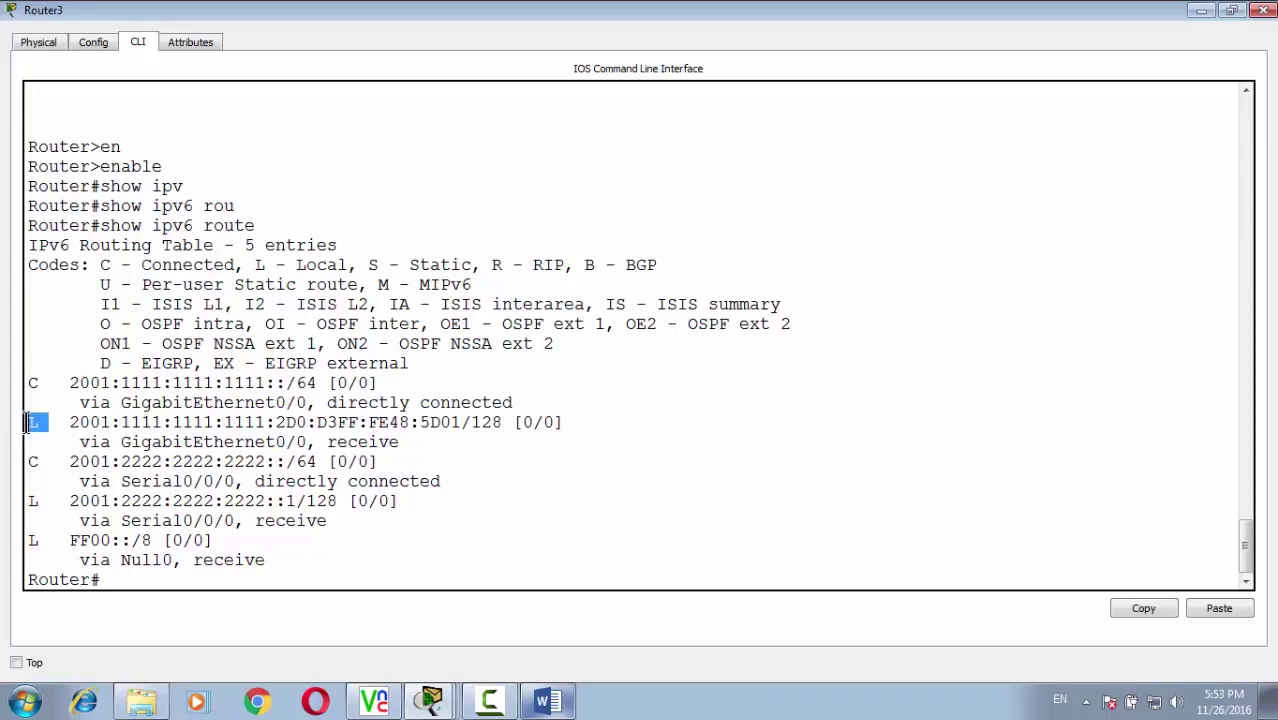
{"action": "double_click", "coordinate": [38, 500]}
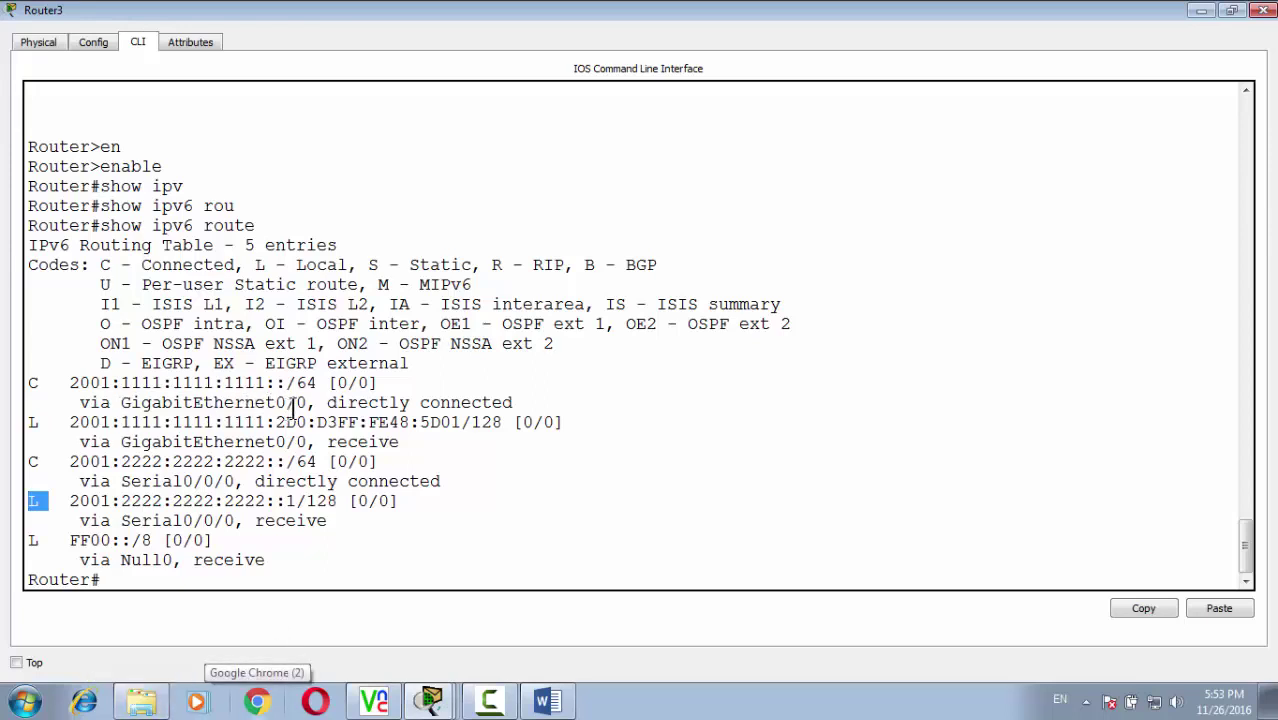
{"action": "left_click_drag", "start_coordinate": [328, 422], "coordinate": [390, 422]}
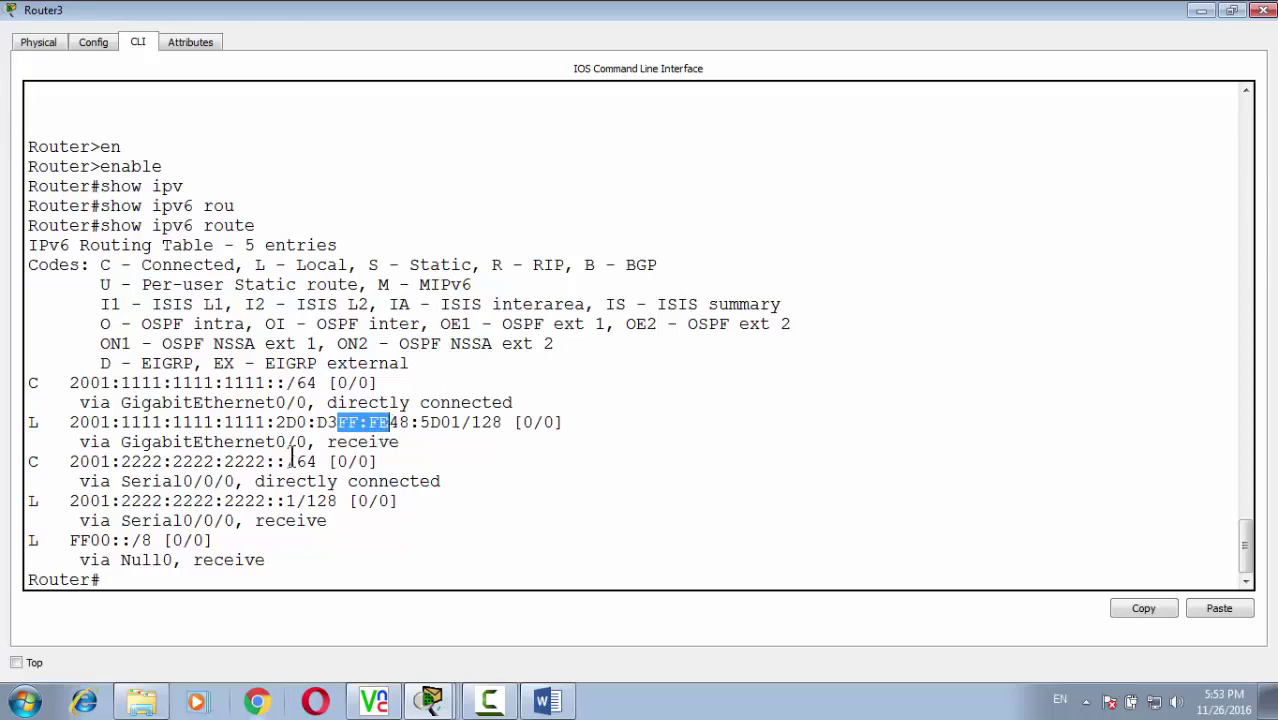
{"action": "left_click_drag", "start_coordinate": [33, 382], "coordinate": [381, 383]}
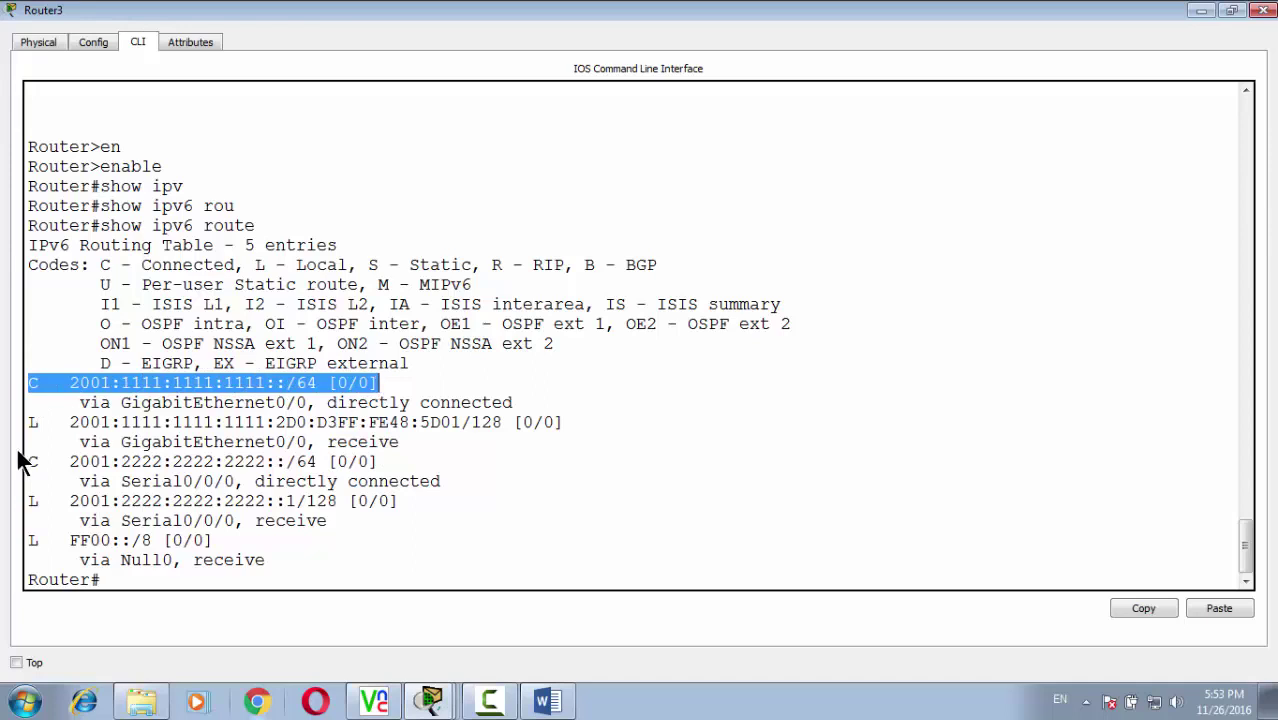
Step: Examine the connected 2001:2222:2222:2222::/64 entry in Router3's IPv6 routing table and close the router's window
{"action": "left_click_drag", "start_coordinate": [28, 461], "coordinate": [217, 461]}
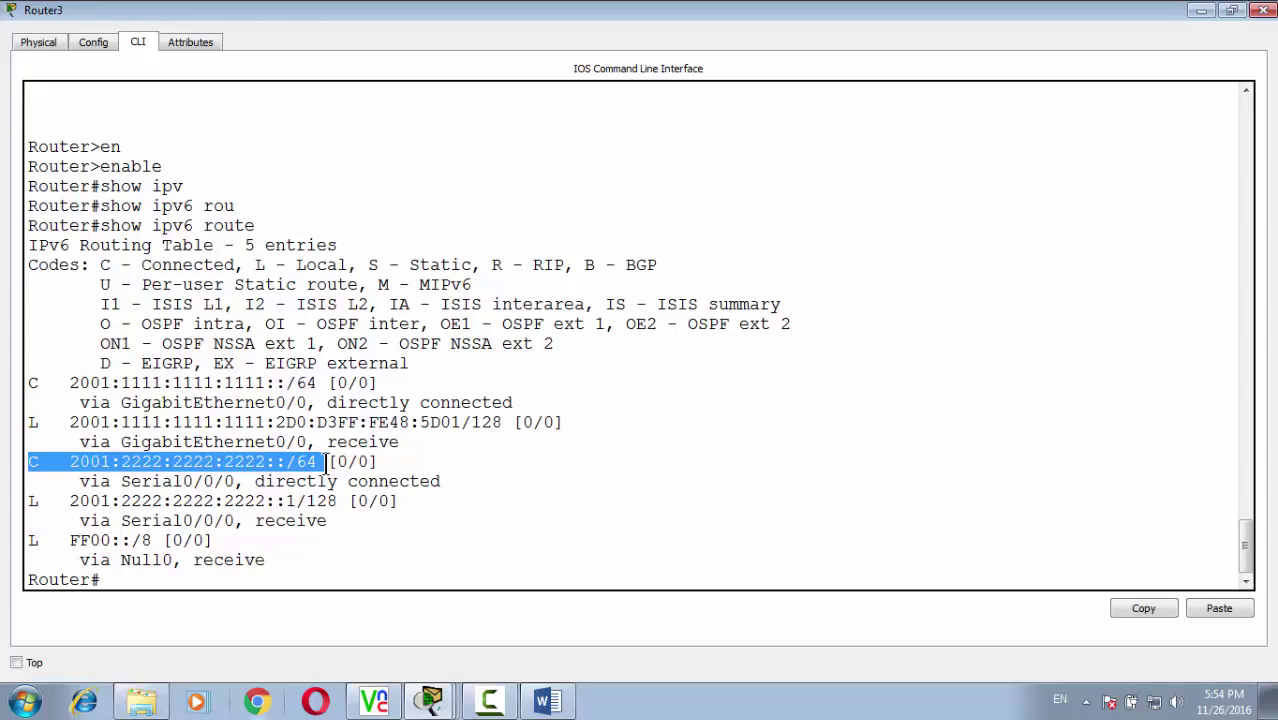
{"action": "left_click", "coordinate": [130, 580]}
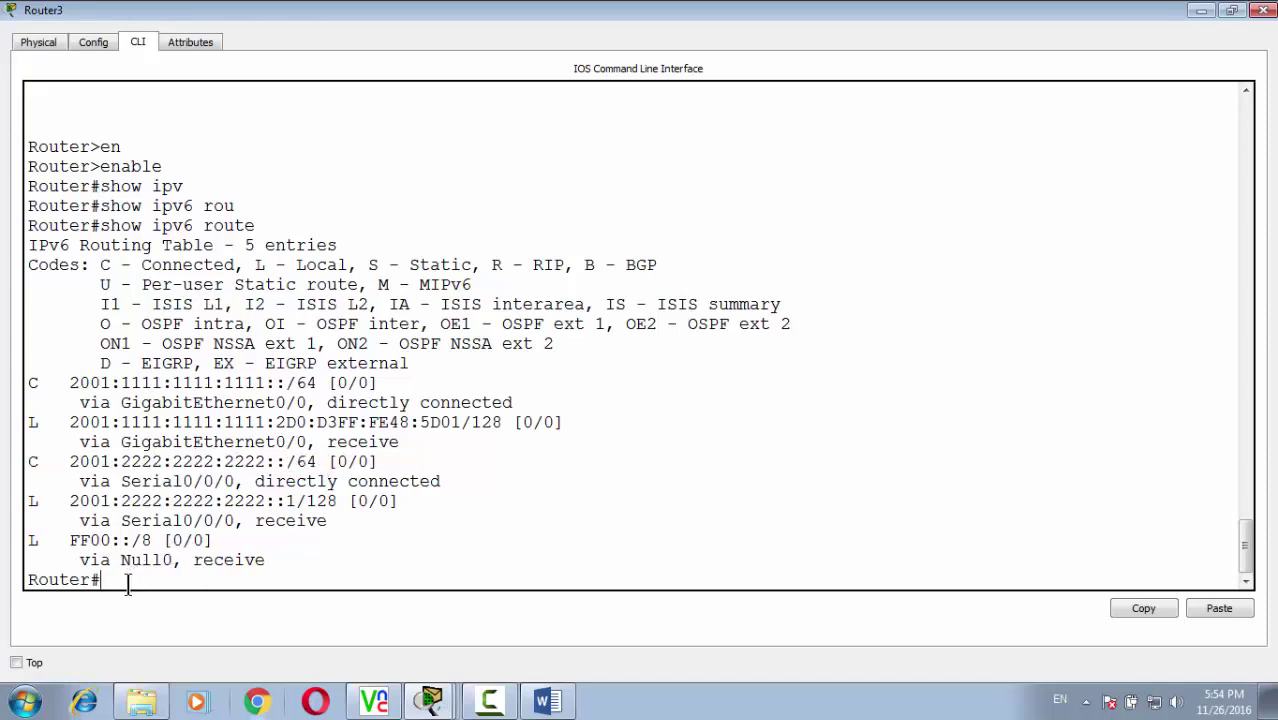
{"action": "left_click", "coordinate": [1263, 10]}
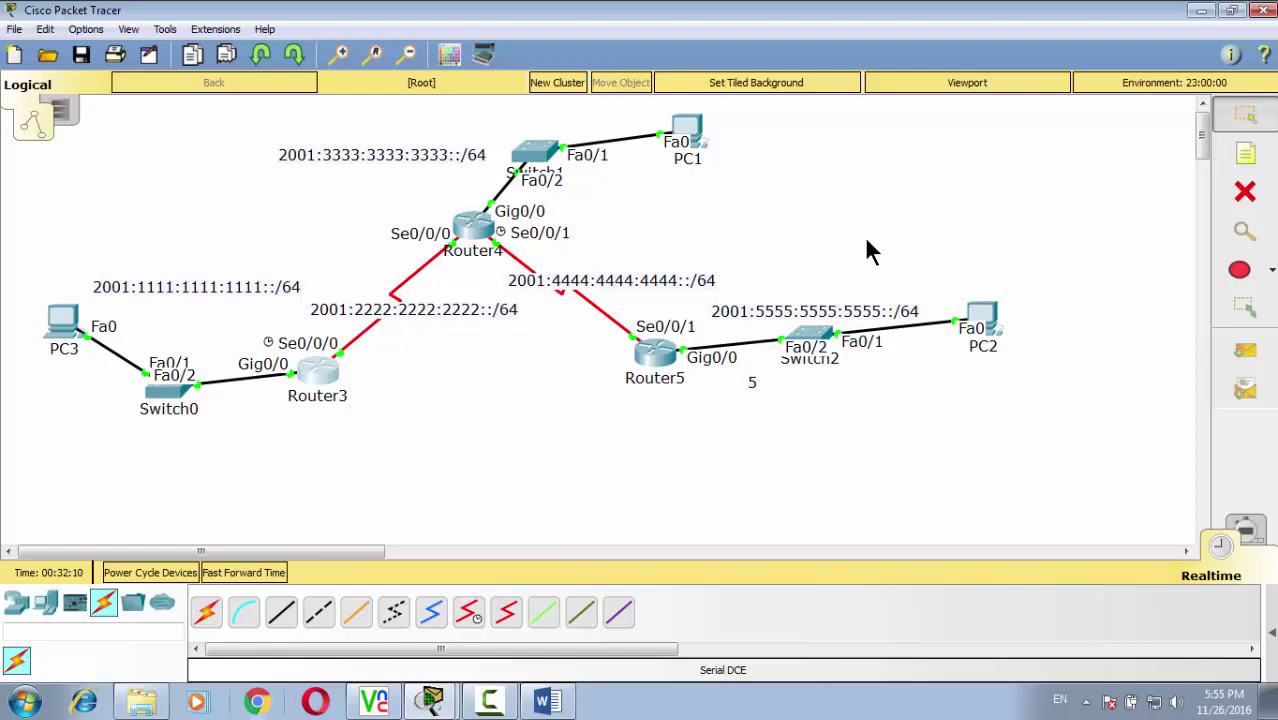
Step: Save the topology to the Desktop as a Packet Tracer file named "Basic Ipv6 Network"
{"action": "left_click", "coordinate": [14, 29]}
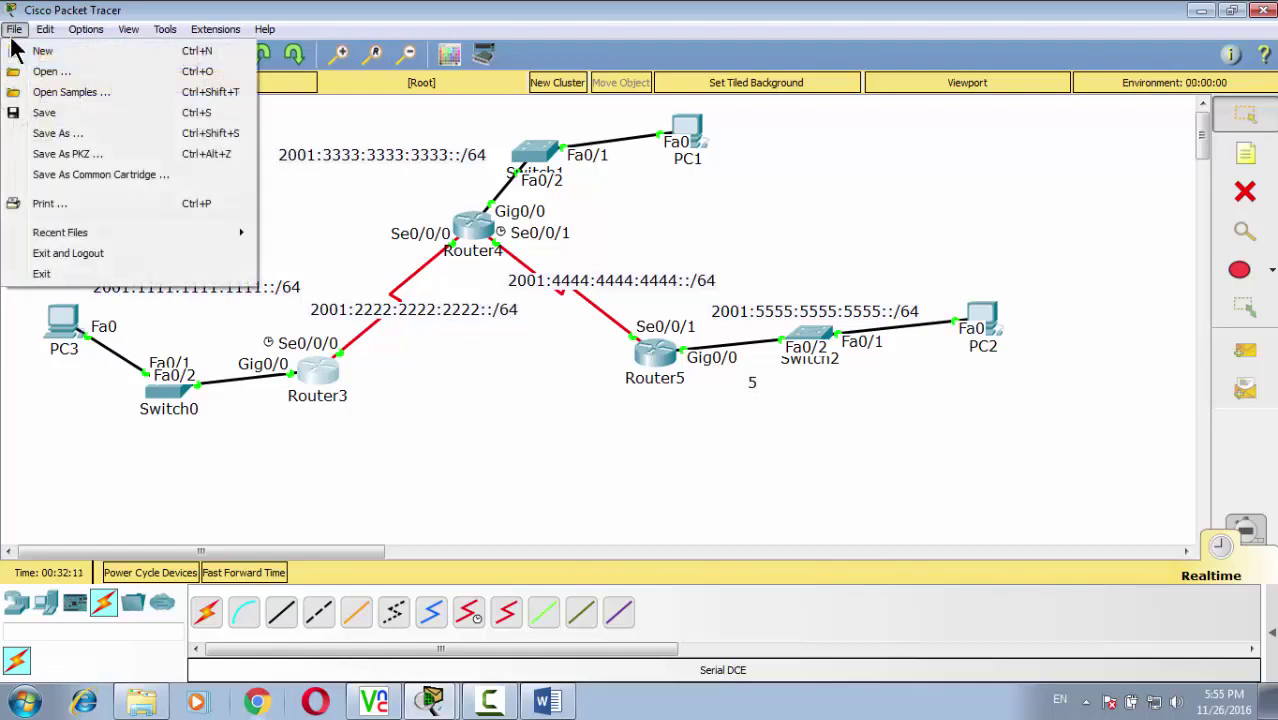
{"action": "left_click", "coordinate": [58, 134]}
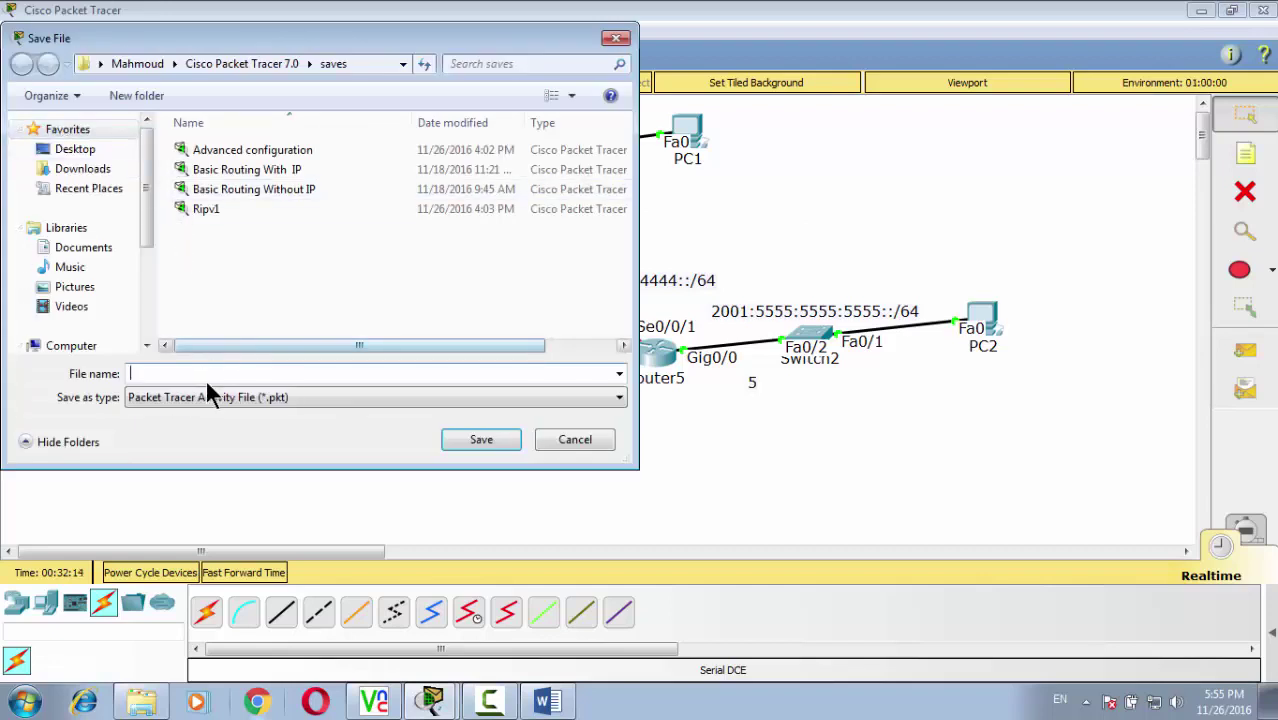
{"action": "type", "text": "Bas"}
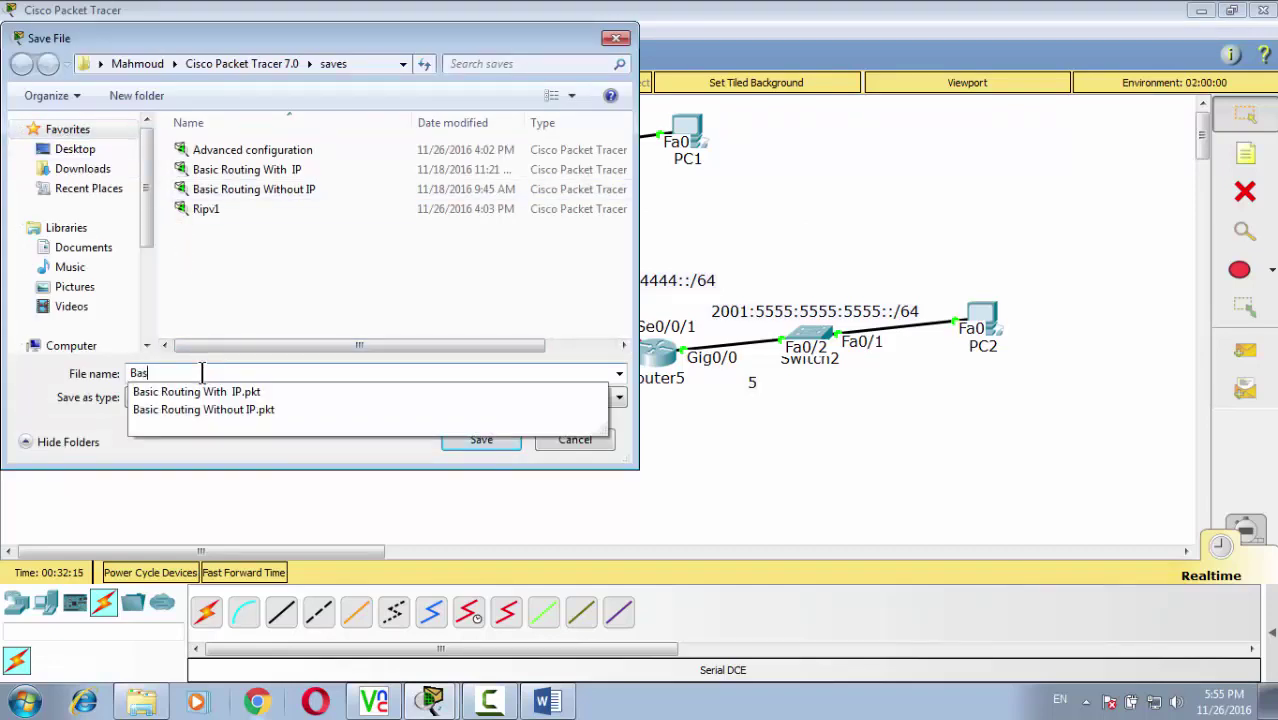
{"action": "type", "text": "ic I"}
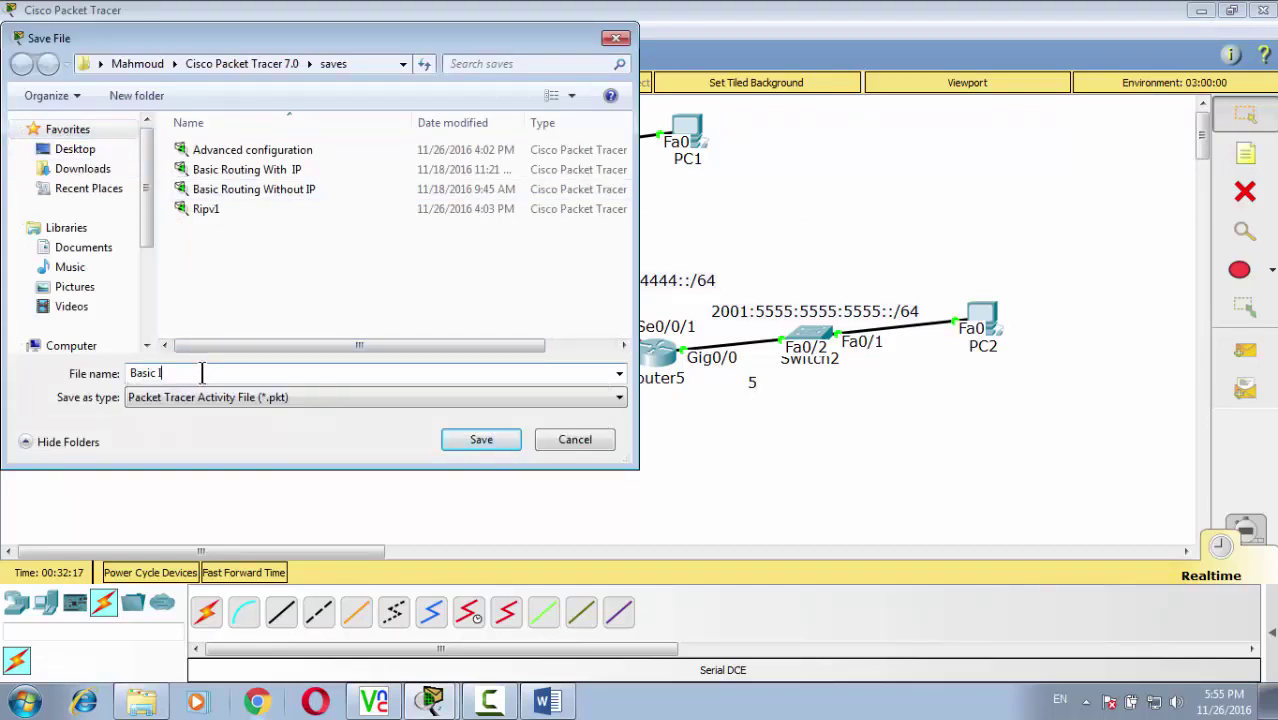
{"action": "type", "text": "pv6 Network"}
{"action": "left_click", "coordinate": [80, 167]}
{"action": "left_click", "coordinate": [75, 149]}
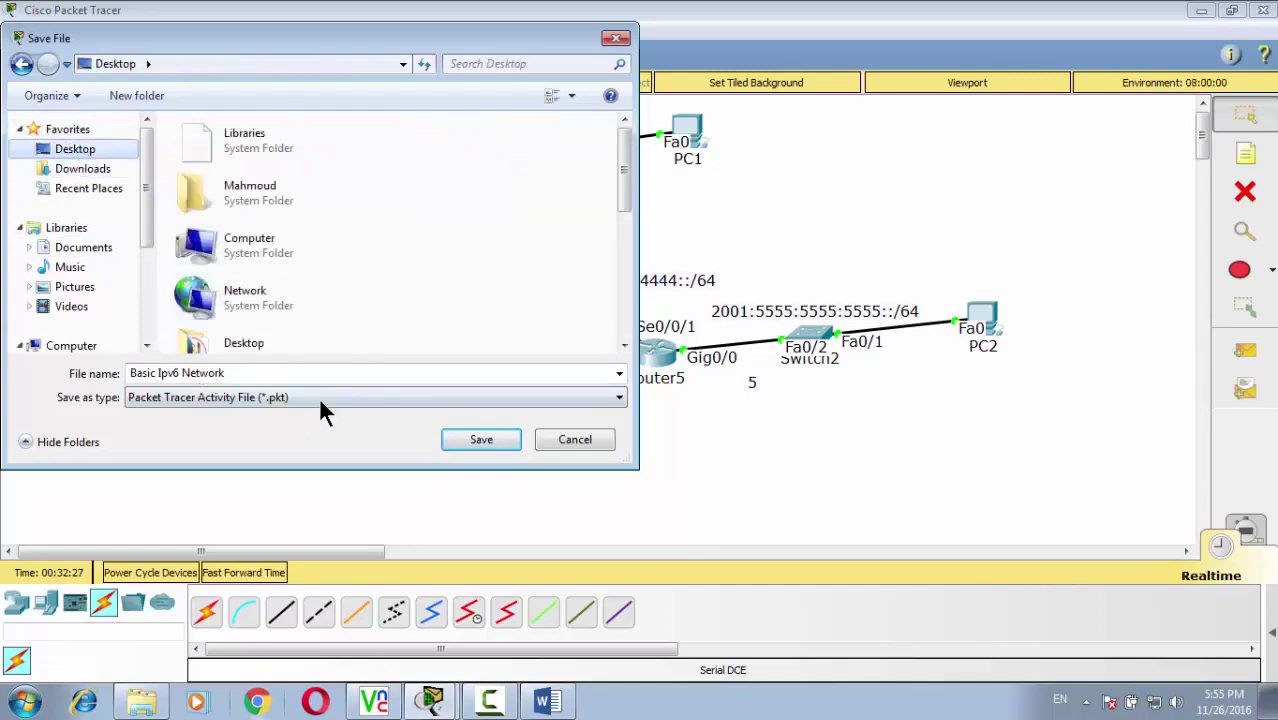
{"action": "left_click", "coordinate": [466, 439]}
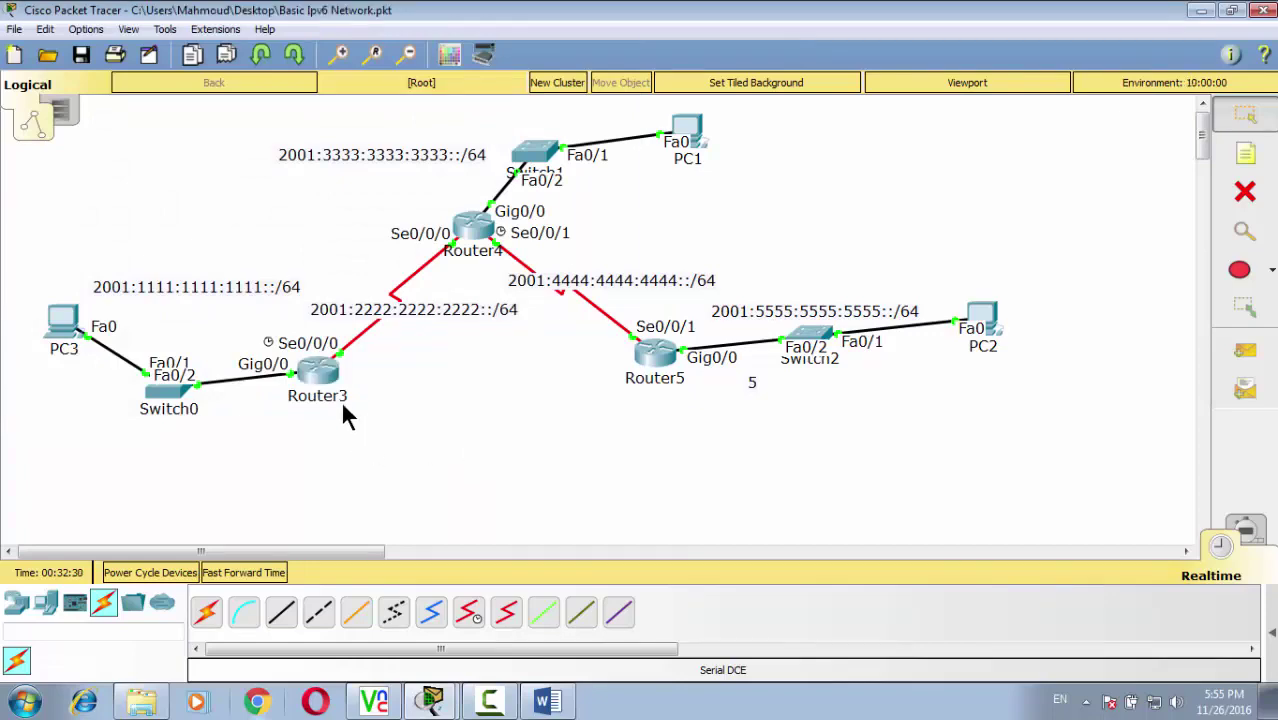
Step: Reopen Router3's command-line interface and enter global configuration mode with "configure terminal"
{"action": "left_click", "coordinate": [320, 372]}
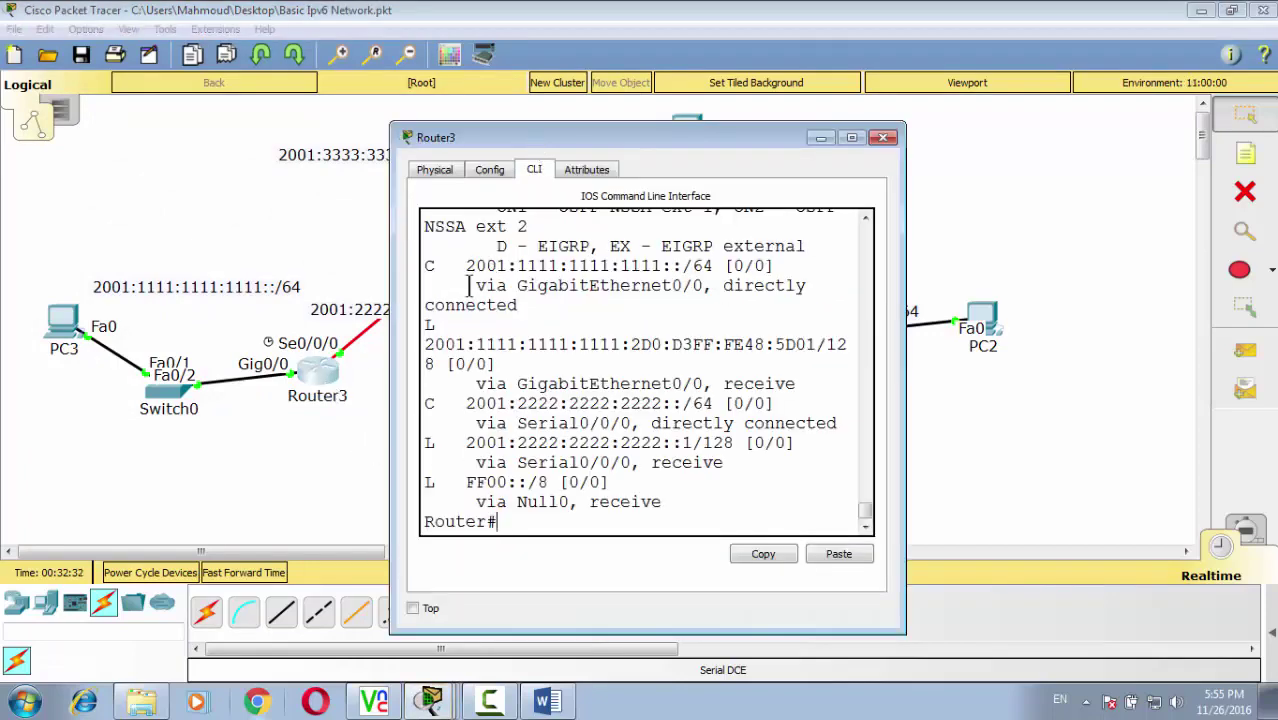
{"action": "key", "text": "super+Up"}
{"action": "type", "text": "confi"}
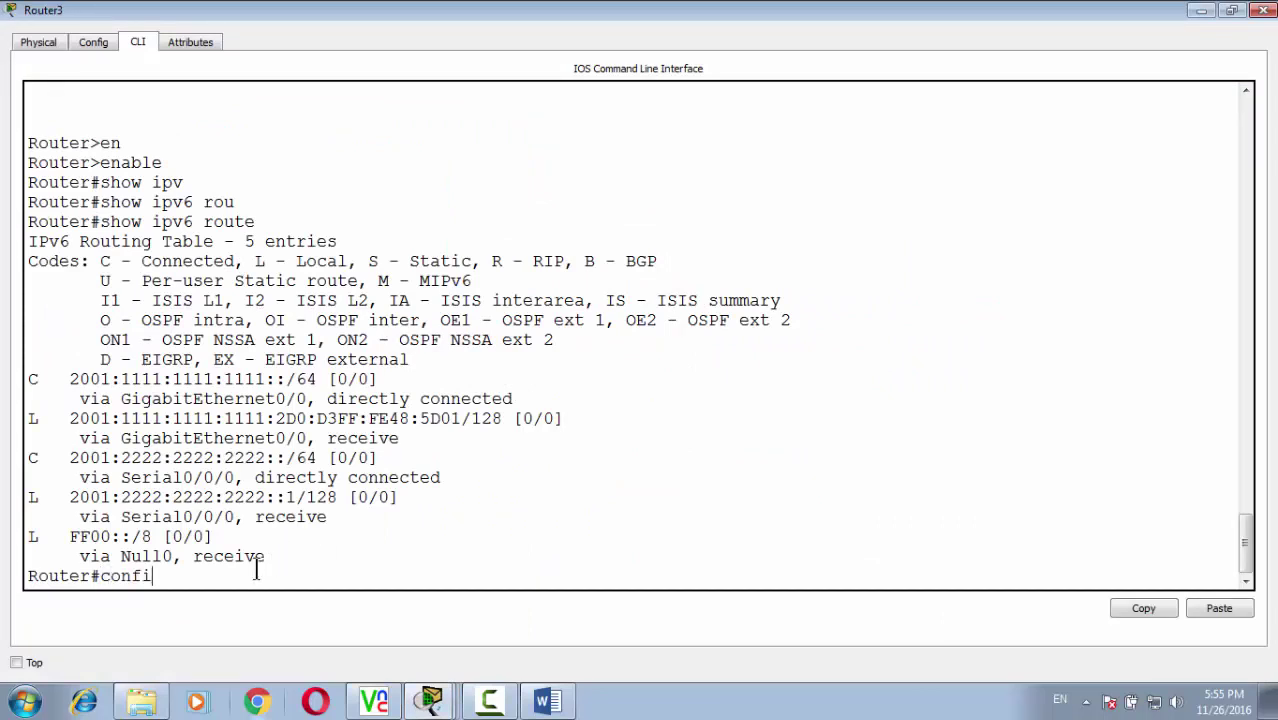
{"action": "type", "text": "g"}
{"action": "key", "text": "Tab"}
{"action": "type", "text": "ter"}
{"action": "key", "text": "Tab"}
{"action": "key", "text": "Return"}
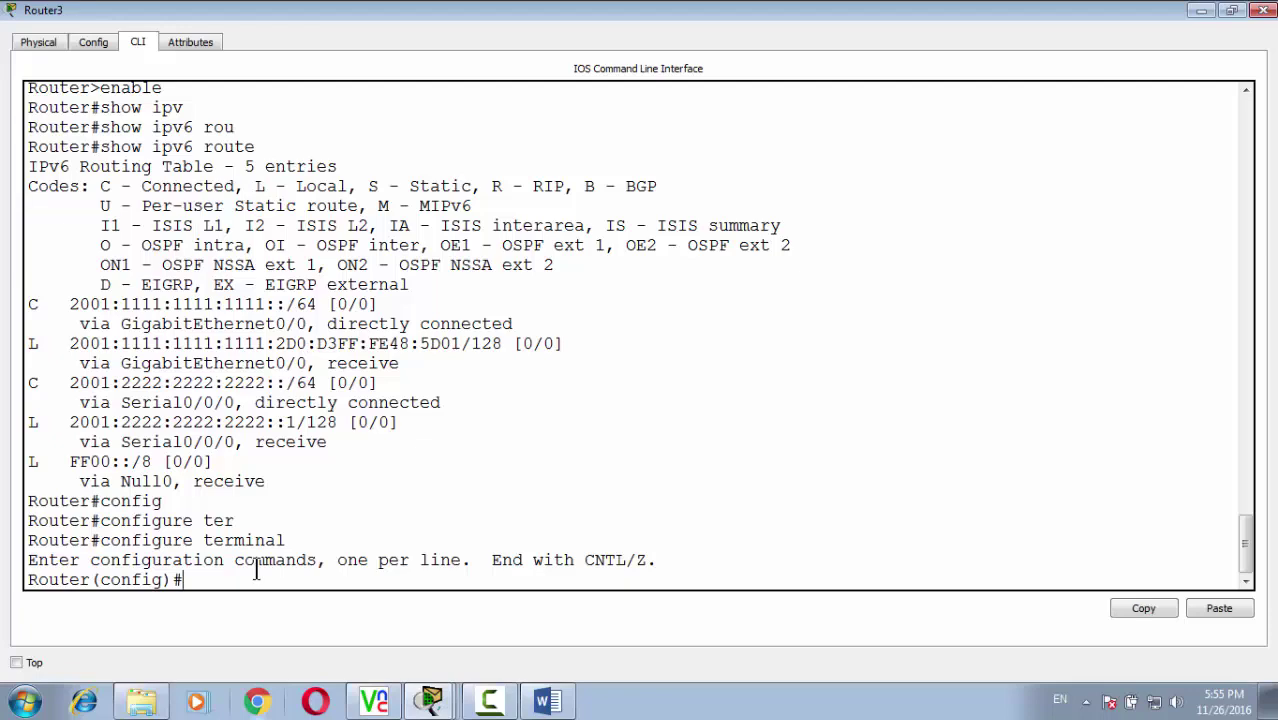
Step: Close Router3's window and save a copy of the topology on the Desktop as "Ripng"
{"action": "left_click", "coordinate": [1263, 10]}
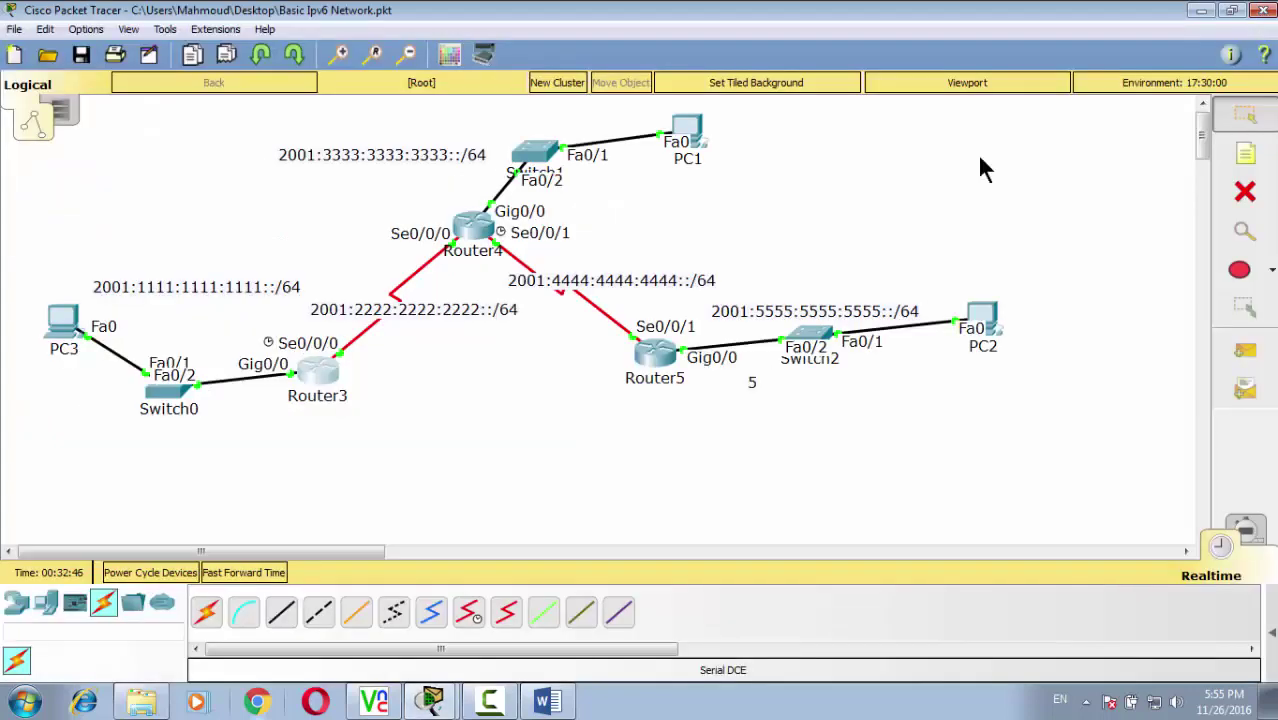
{"action": "left_click", "coordinate": [15, 29]}
{"action": "left_click", "coordinate": [57, 133]}
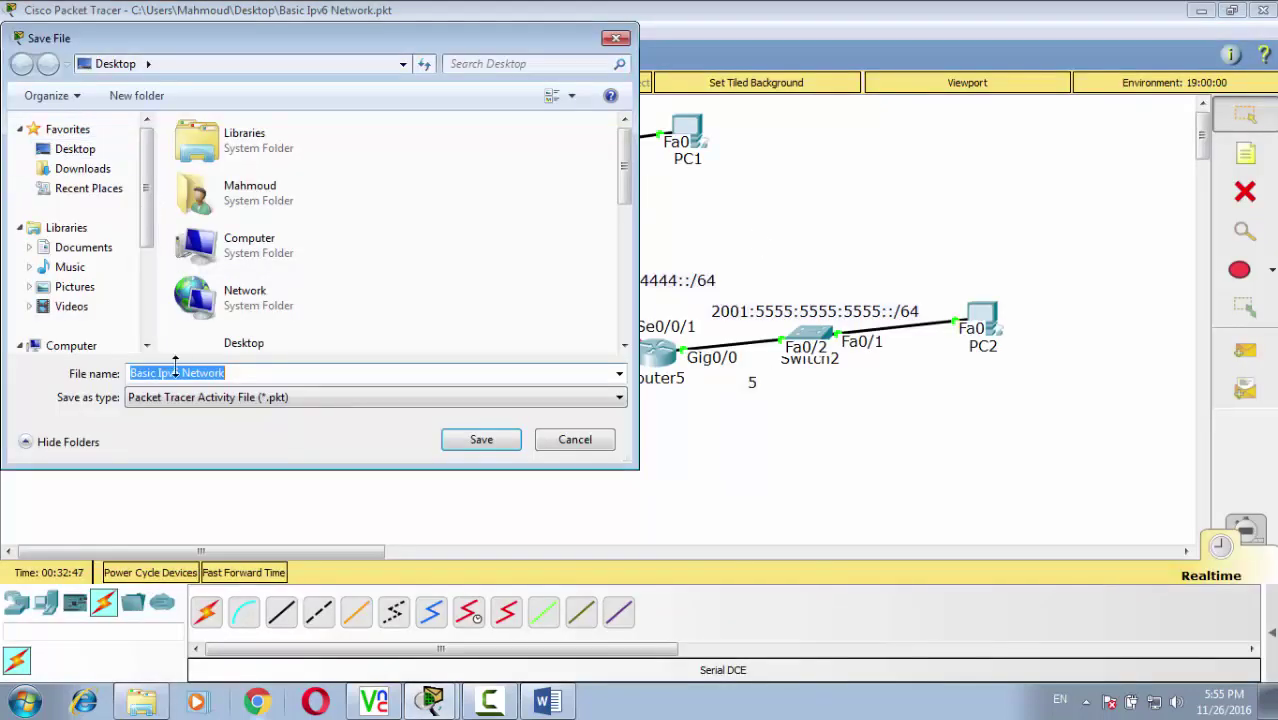
{"action": "type", "text": "Ripng"}
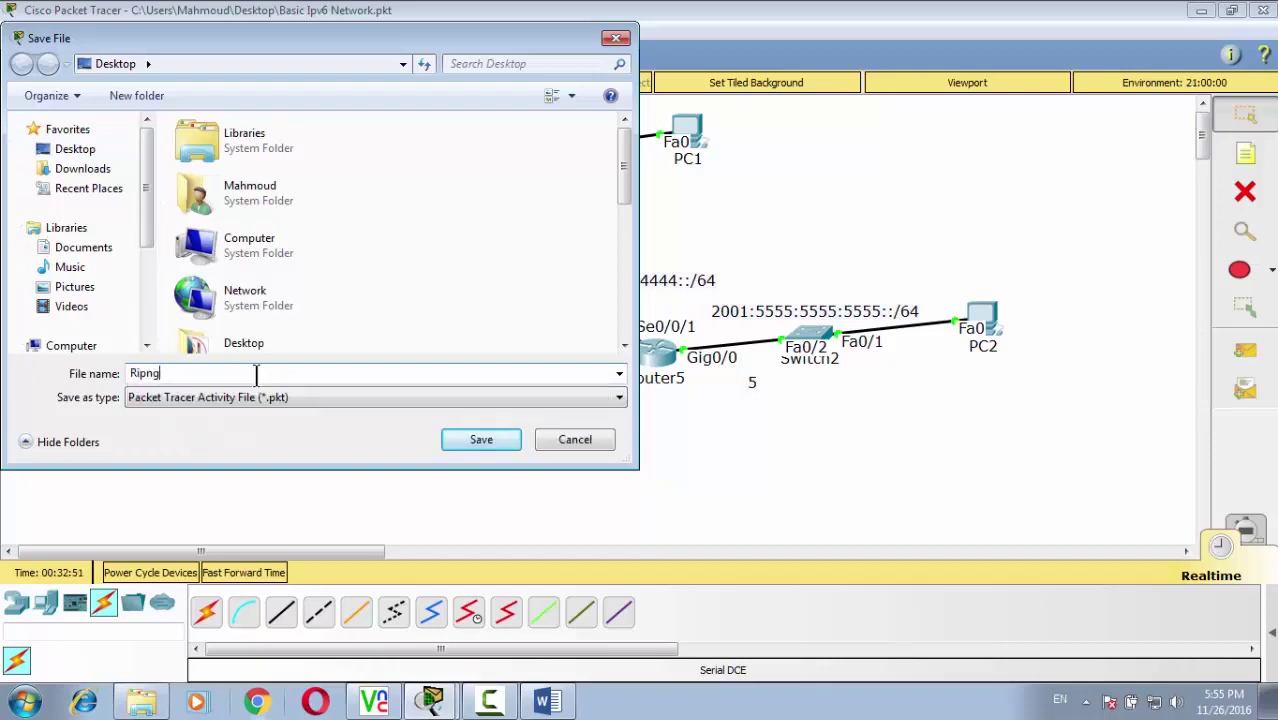
{"action": "key", "text": "Return"}
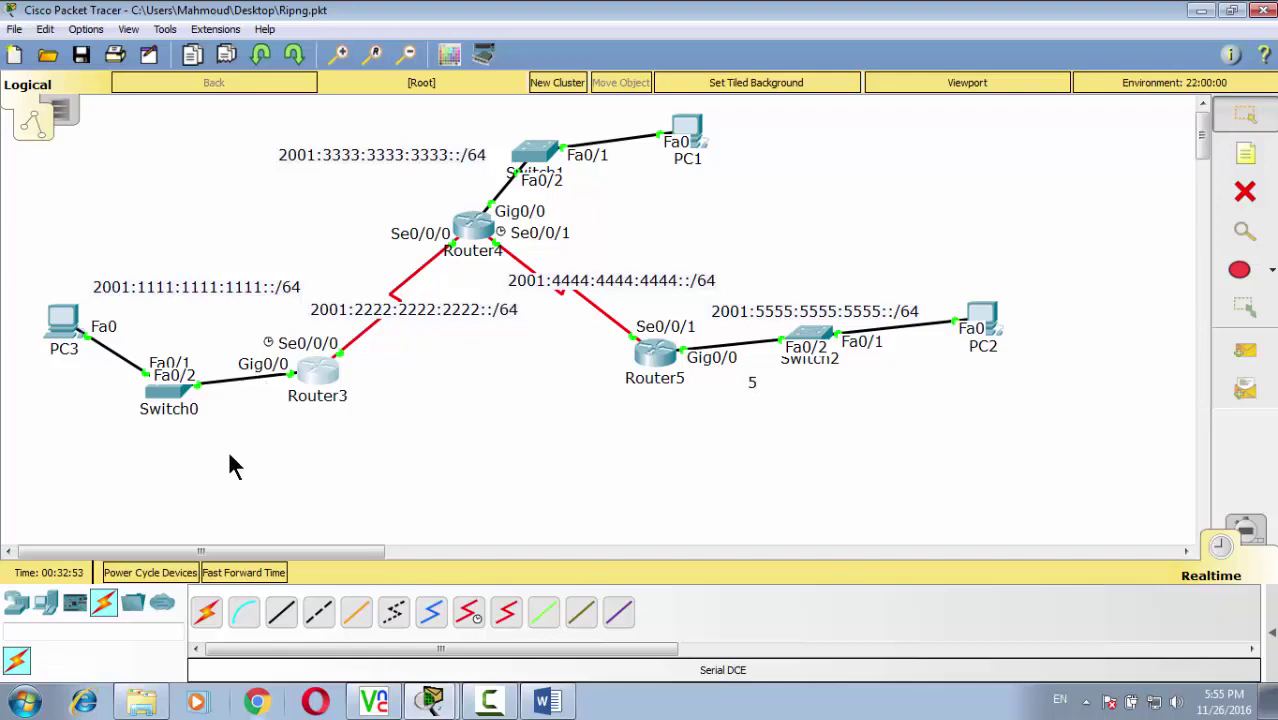
Step: Reopen Router3's command-line interface in a maximized window and begin the command "ipv6 router rip" in global configuration mode
{"action": "mouse_move", "coordinate": [325, 399]}
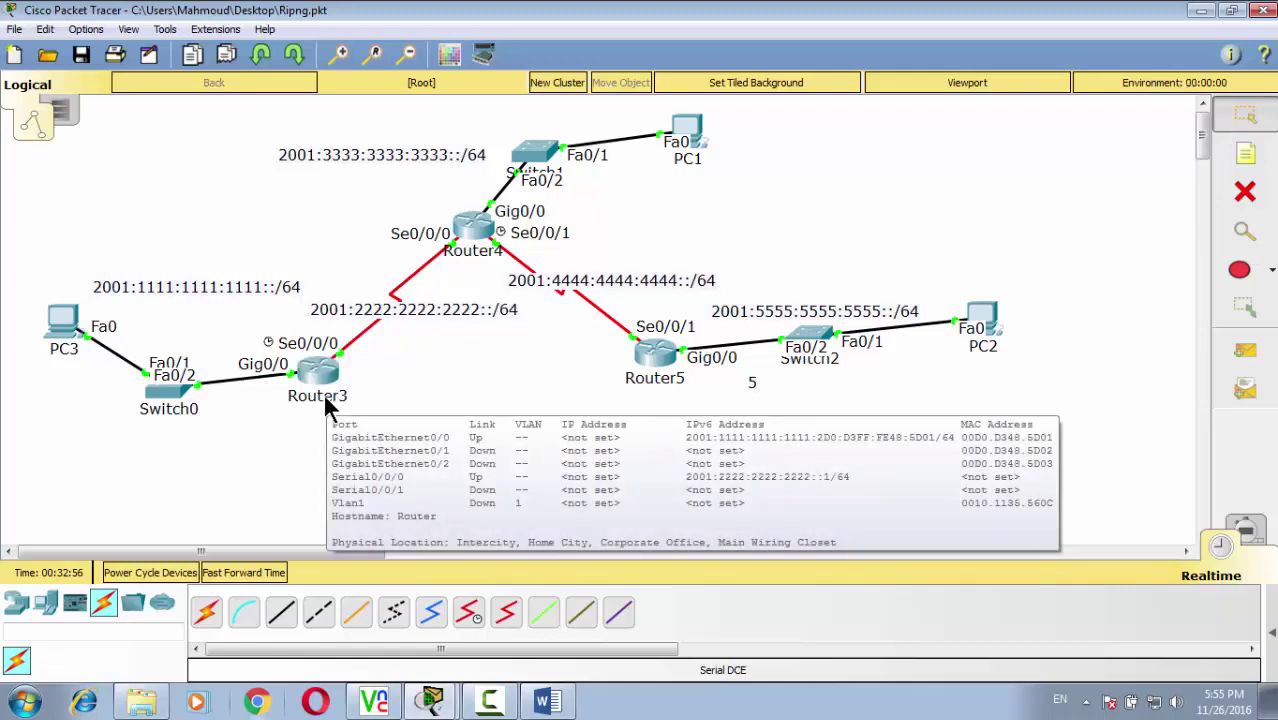
{"action": "left_click", "coordinate": [318, 372]}
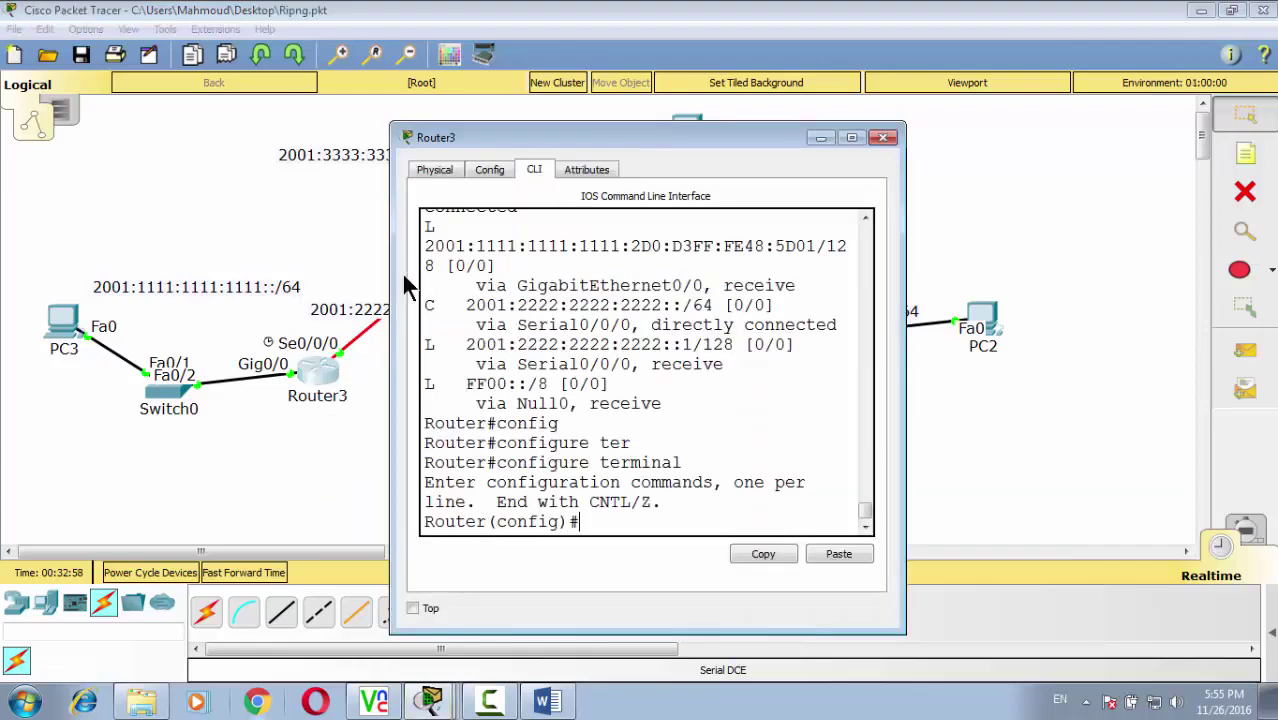
{"action": "double_click", "coordinate": [484, 138]}
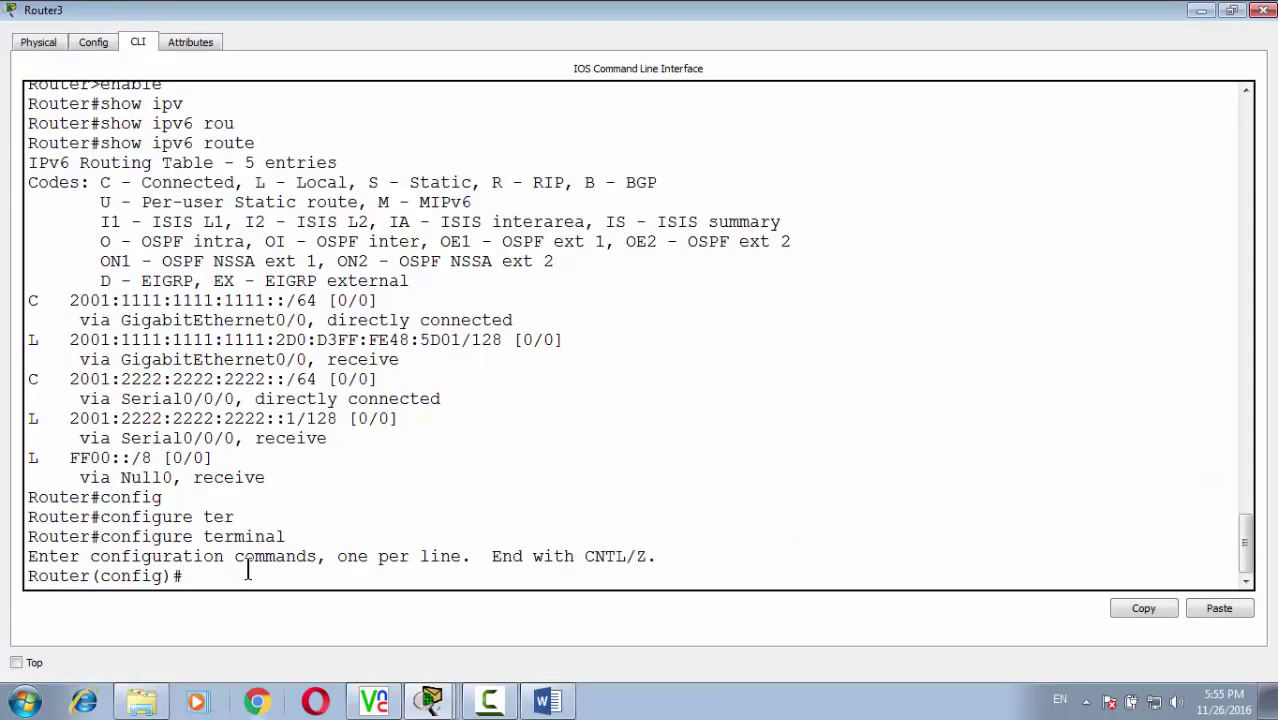
{"action": "type", "text": "ipv"}
{"action": "key", "text": "Tab"}
{"action": "type", "text": "rou"}
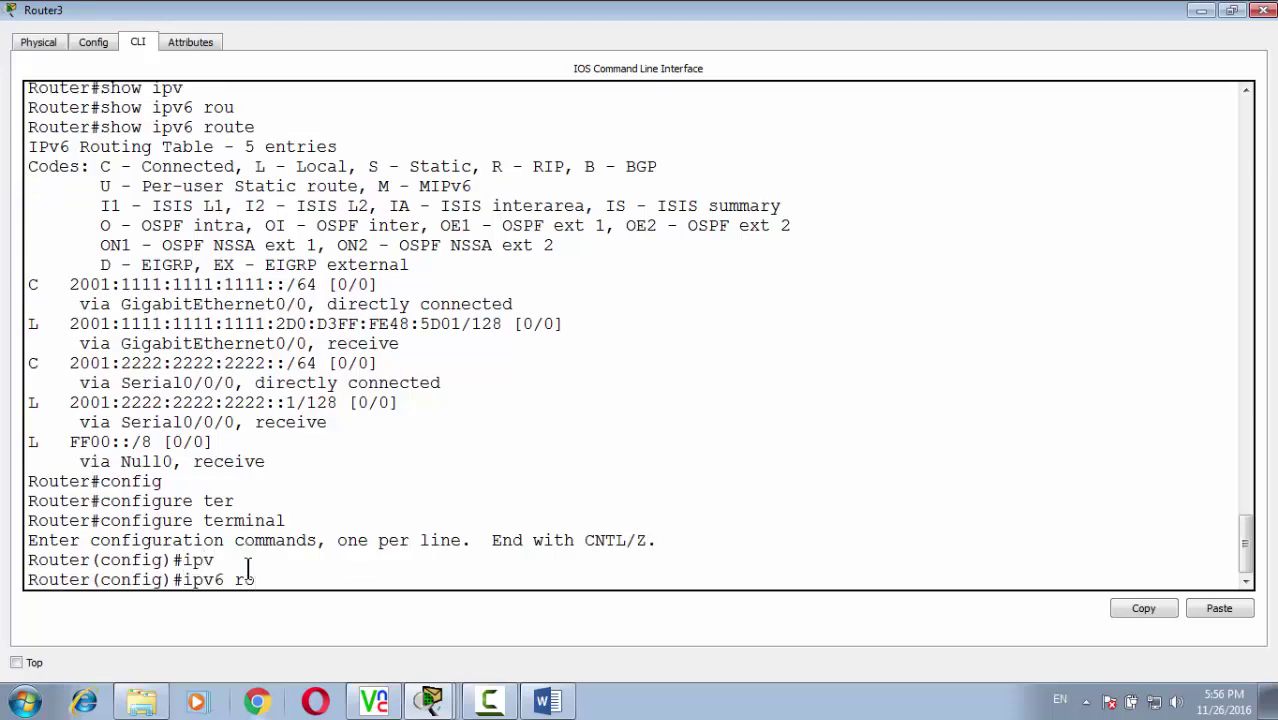
{"action": "key", "text": "Tab"}
{"action": "type", "text": "ter"}
{"action": "key", "text": "Tab"}
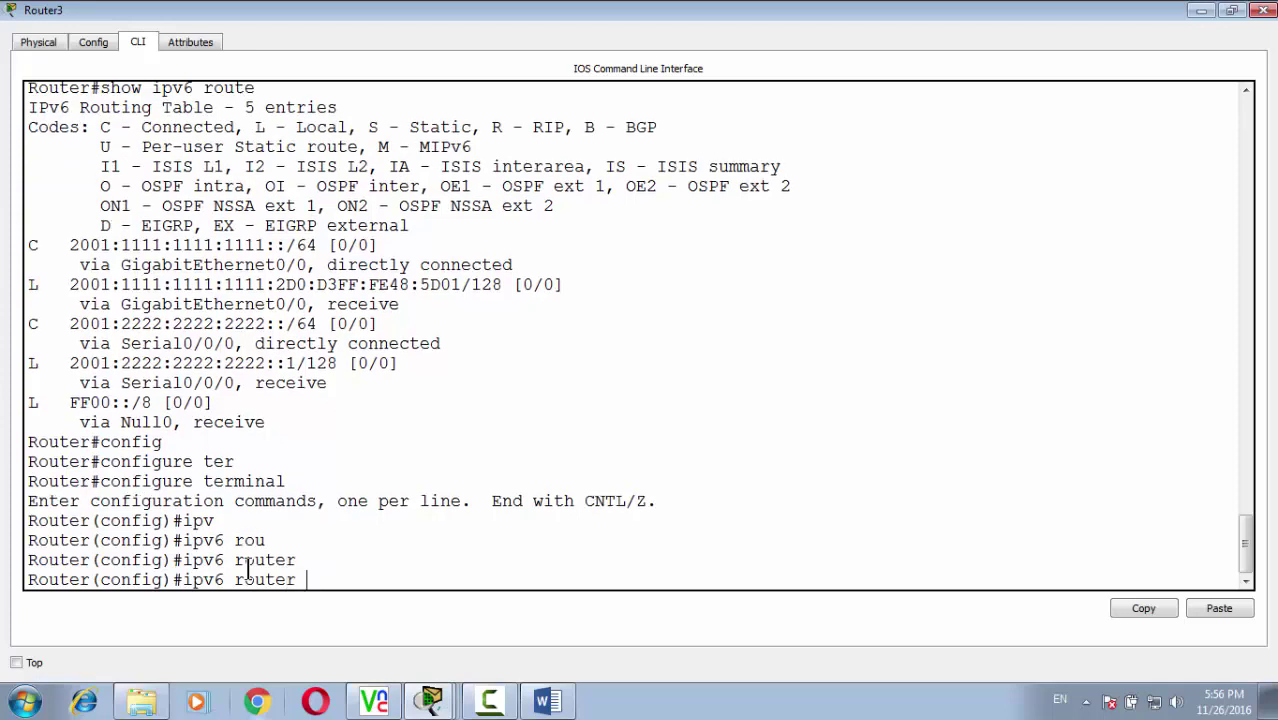
{"action": "type", "text": "ri"}
{"action": "key", "text": "Tab"}
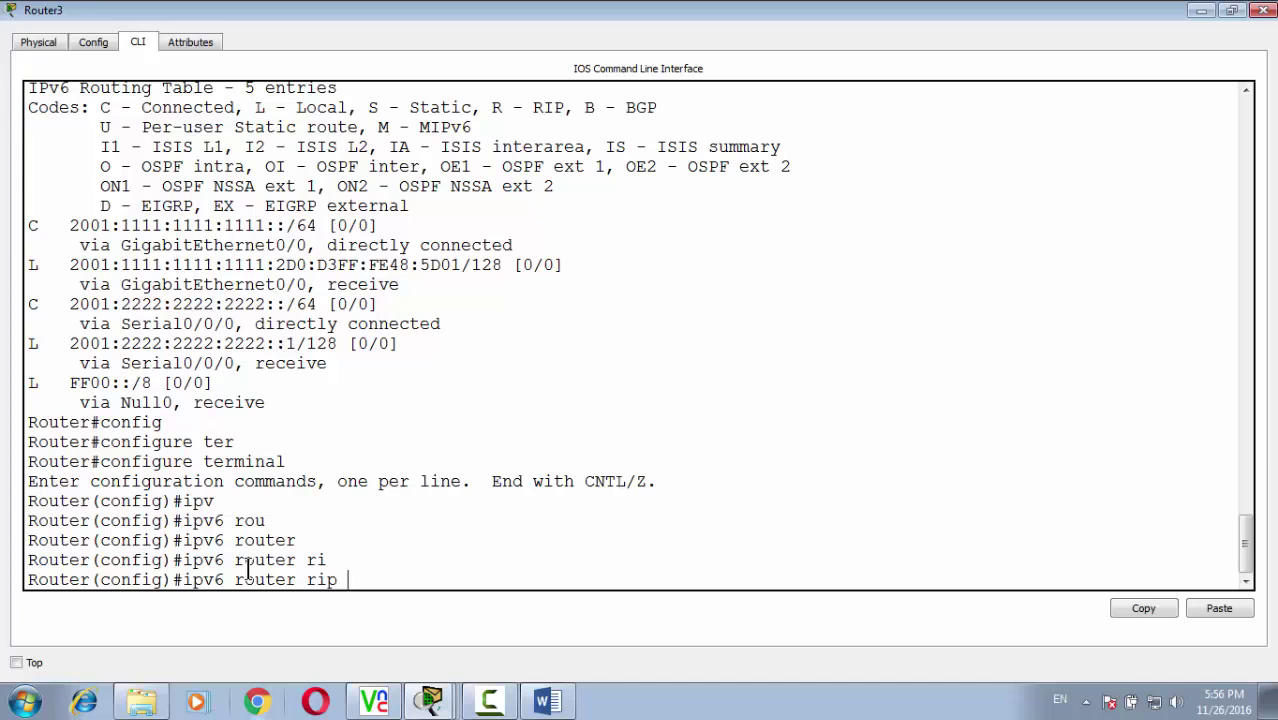
{"action": "type", "text": "TALNET"}
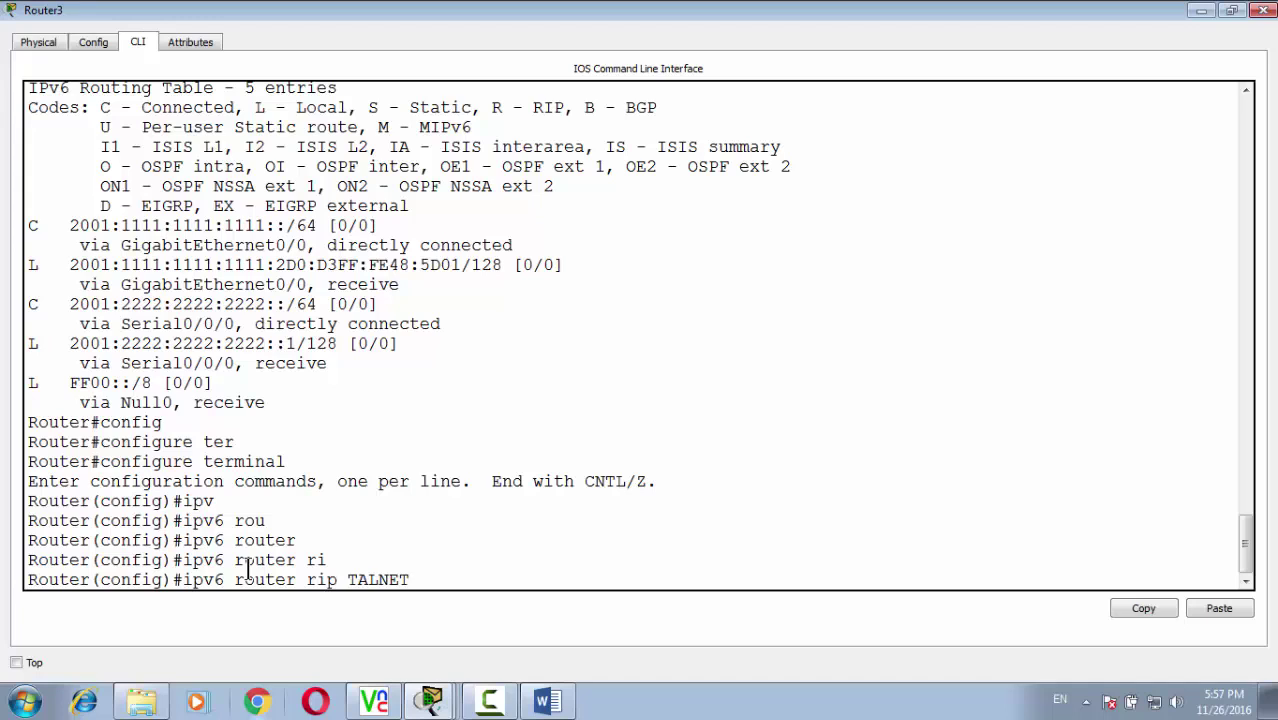
{"action": "key", "text": "BackSpace"}
{"action": "key", "text": "BackSpace"}
{"action": "key", "text": "BackSpace"}
{"action": "key", "text": "BackSpace"}
{"action": "key", "text": "BackSpace"}
{"action": "key", "text": "BackSpace"}
Step: Complete the pending RIP command with the process name CCNA and run it as "ipv6 router rip CCNA"
{"action": "type", "text": "cc"}
{"action": "key", "text": "BackSpace"}
{"action": "key", "text": "BackSpace"}
{"action": "type", "text": "CCNA"}
{"action": "key", "text": "Return"}
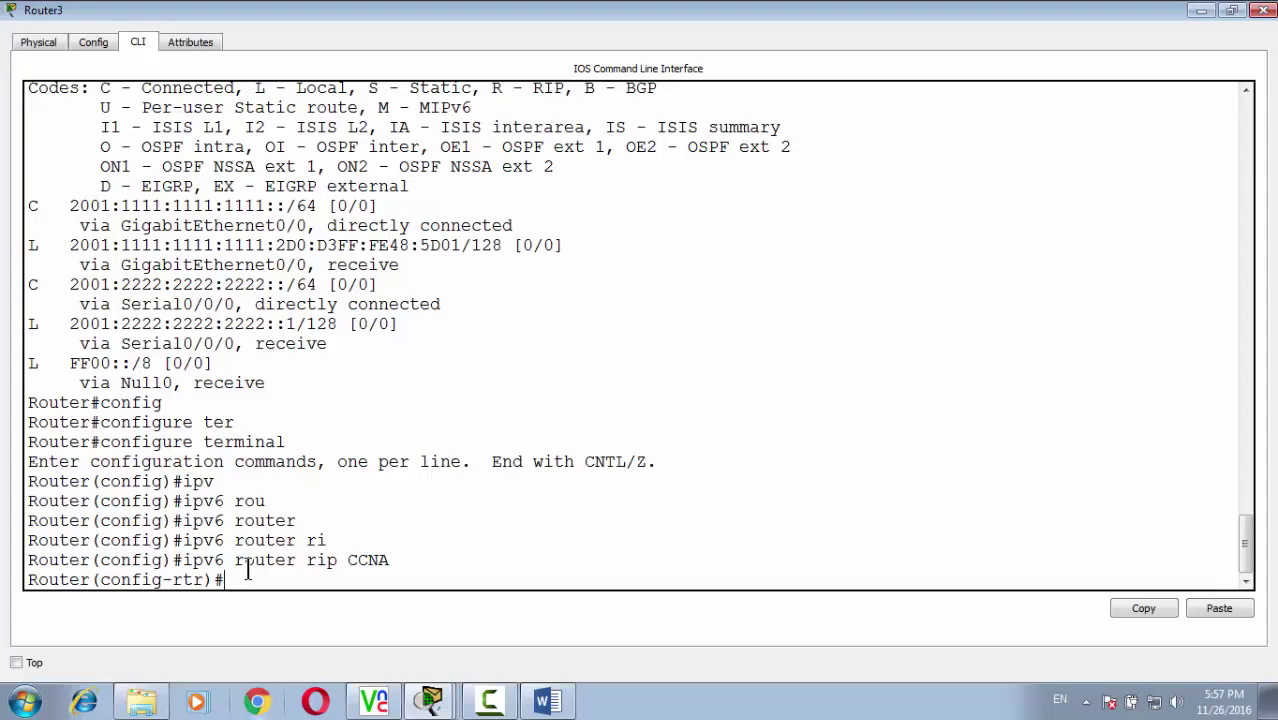
{"action": "left_click", "coordinate": [1199, 11]}
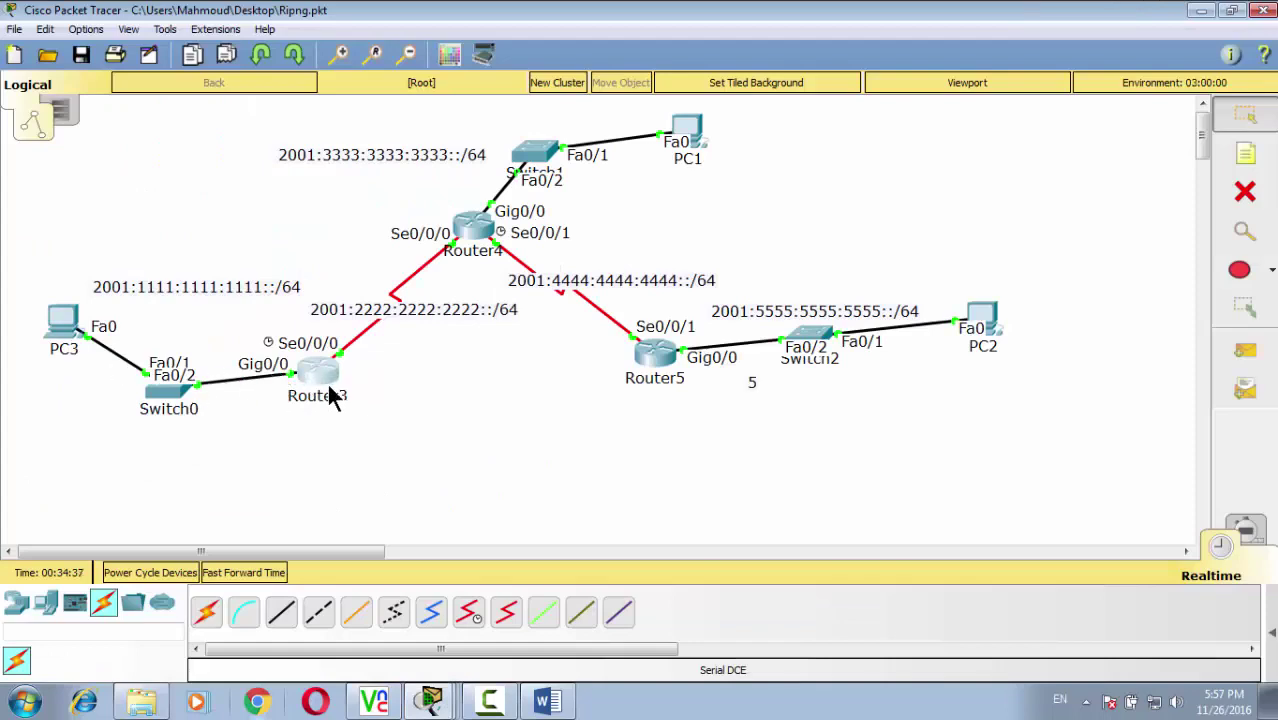
{"action": "left_click", "coordinate": [322, 370]}
{"action": "double_click", "coordinate": [501, 133]}
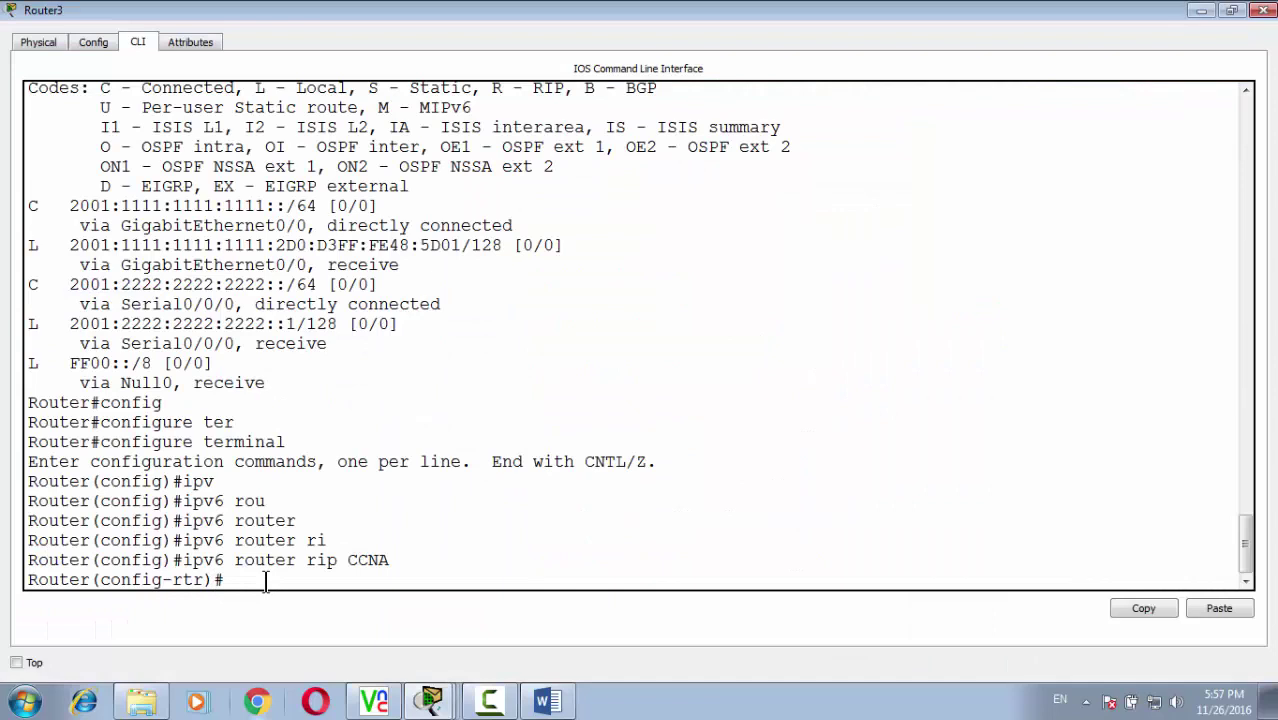
Step: Exit RIP router configuration on Router3 and enter interface configuration for gigabitEthernet 0/0
{"action": "type", "text": "EXIT"}
{"action": "key", "text": "Return"}
{"action": "type", "text": "inter"}
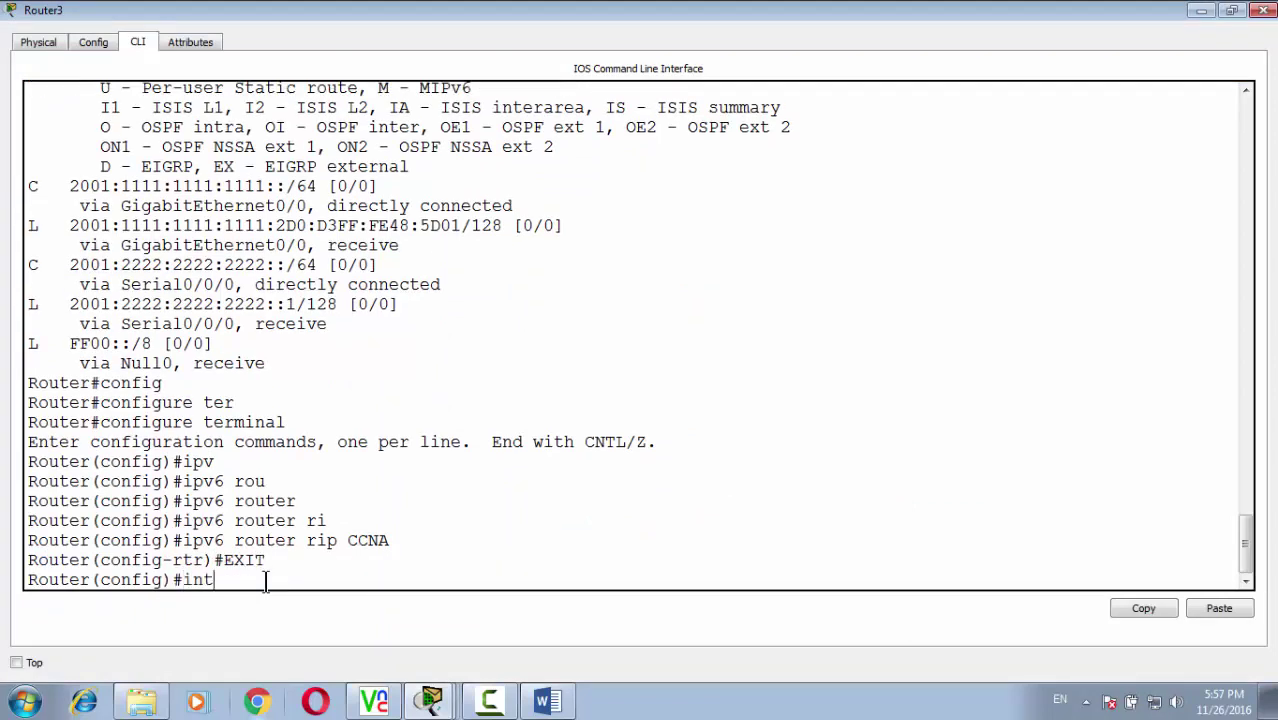
{"action": "key", "text": "Tab"}
{"action": "type", "text": "g"}
{"action": "key", "text": "Tab"}
{"action": "type", "text": "0/0"}
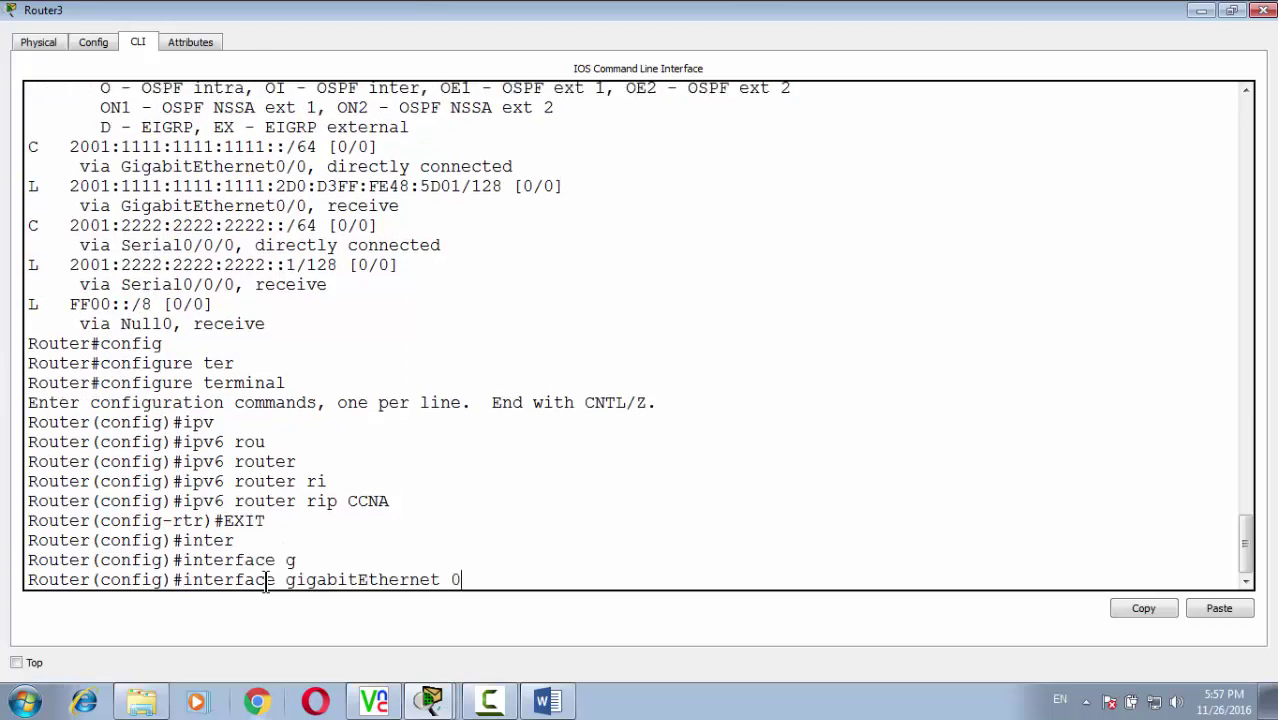
{"action": "key", "text": "Return"}
Step: Try to assign gigabitEthernet 0/0 to the RIP process with the command "ipv6 rip CCNA"
{"action": "type", "text": "ipv"}
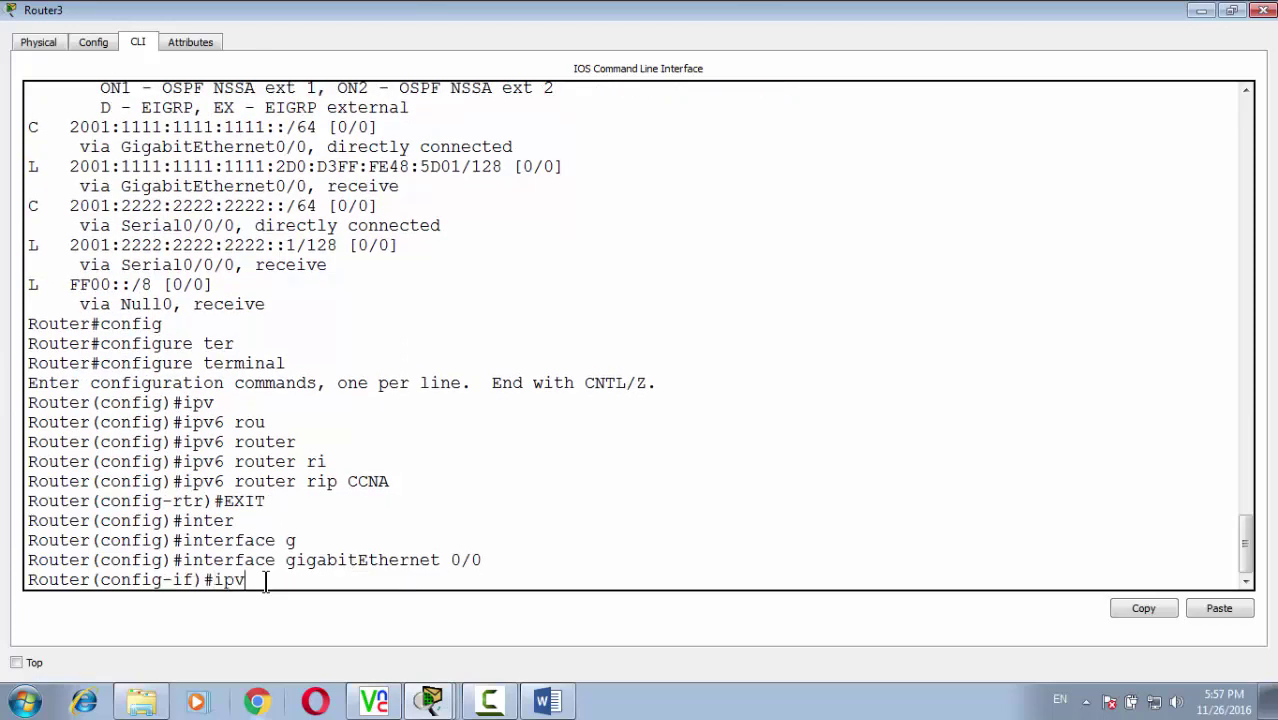
{"action": "key", "text": "Tab"}
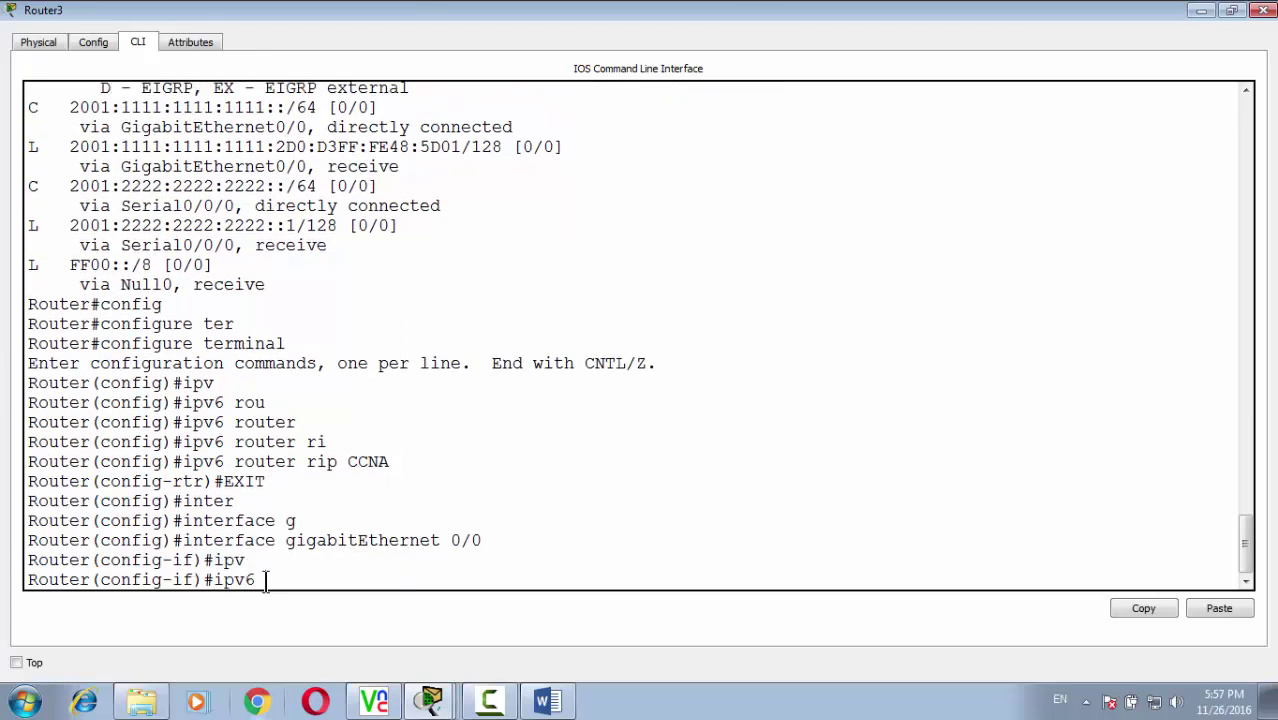
{"action": "type", "text": "ri"}
{"action": "key", "text": "Tab"}
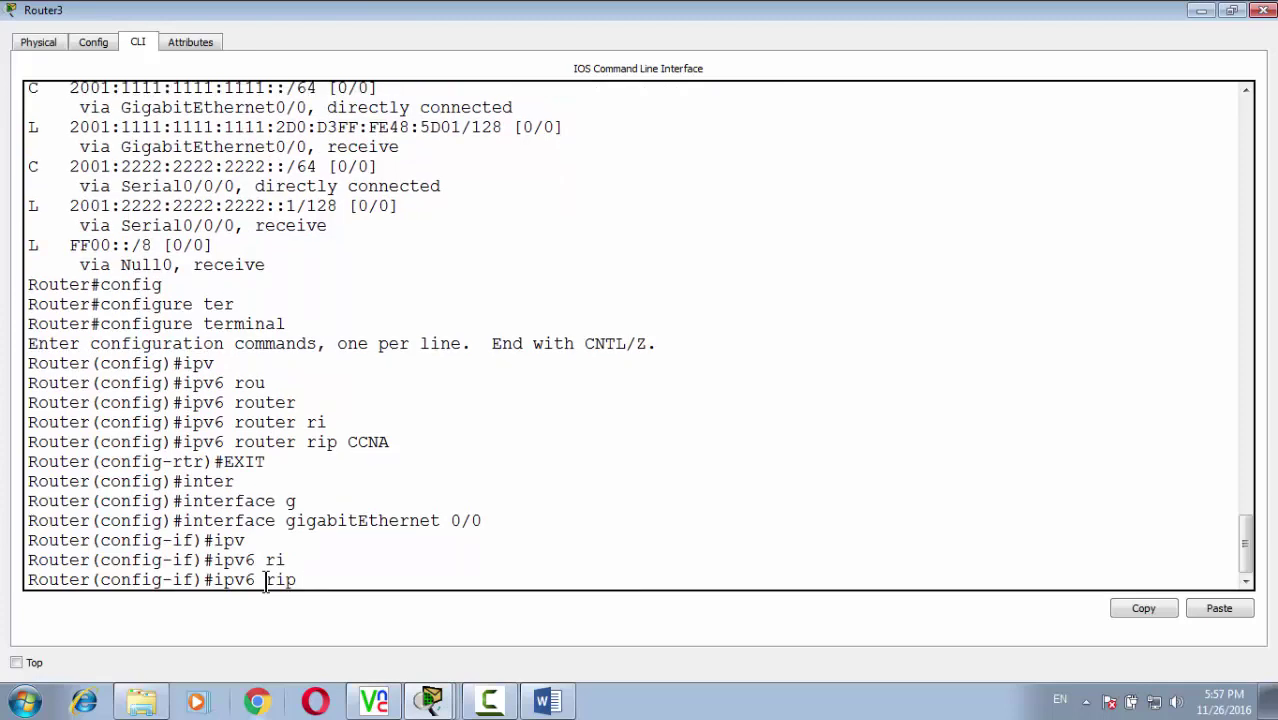
{"action": "type", "text": "CCNA"}
{"action": "key", "text": "Return"}
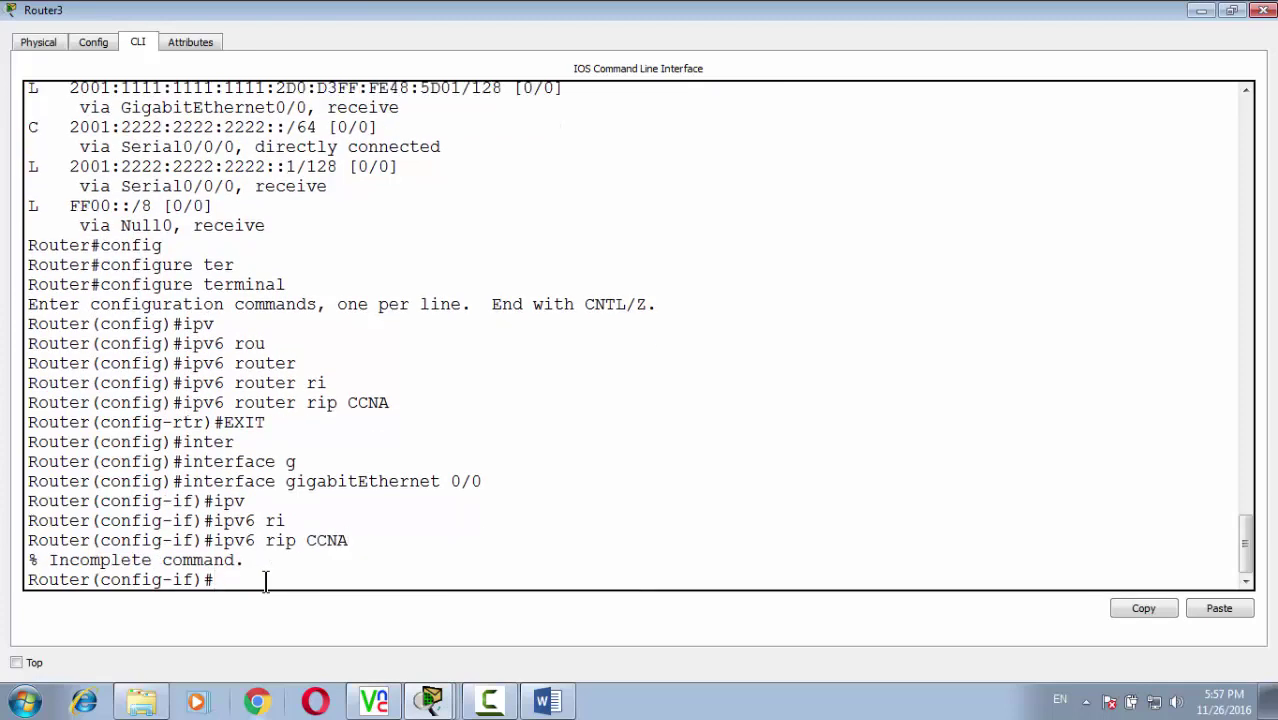
Step: Enable the CCNA RIP process on Router3's gigabitEthernet 0/0 with the command "ipv6 rip CCNA enable"
{"action": "key", "text": "Up"}
{"action": "type", "text": "ENAB"}
{"action": "key", "text": "Tab"}
{"action": "key", "text": "BackSpace"}
{"action": "key", "text": "BackSpace"}
{"action": "key", "text": "BackSpace"}
{"action": "key", "text": "BackSpace"}
{"action": "key", "text": "BackSpace"}
{"action": "key", "text": "BackSpace"}
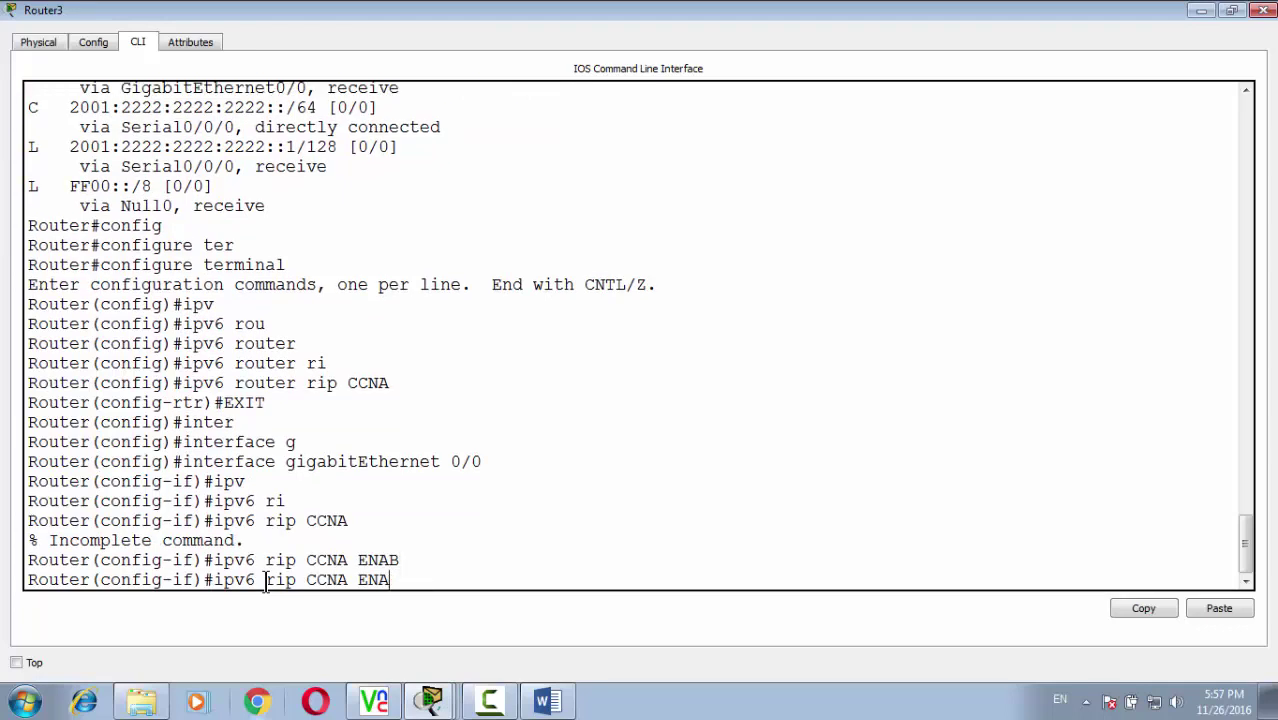
{"action": "type", "text": "ena"}
{"action": "key", "text": "Tab"}
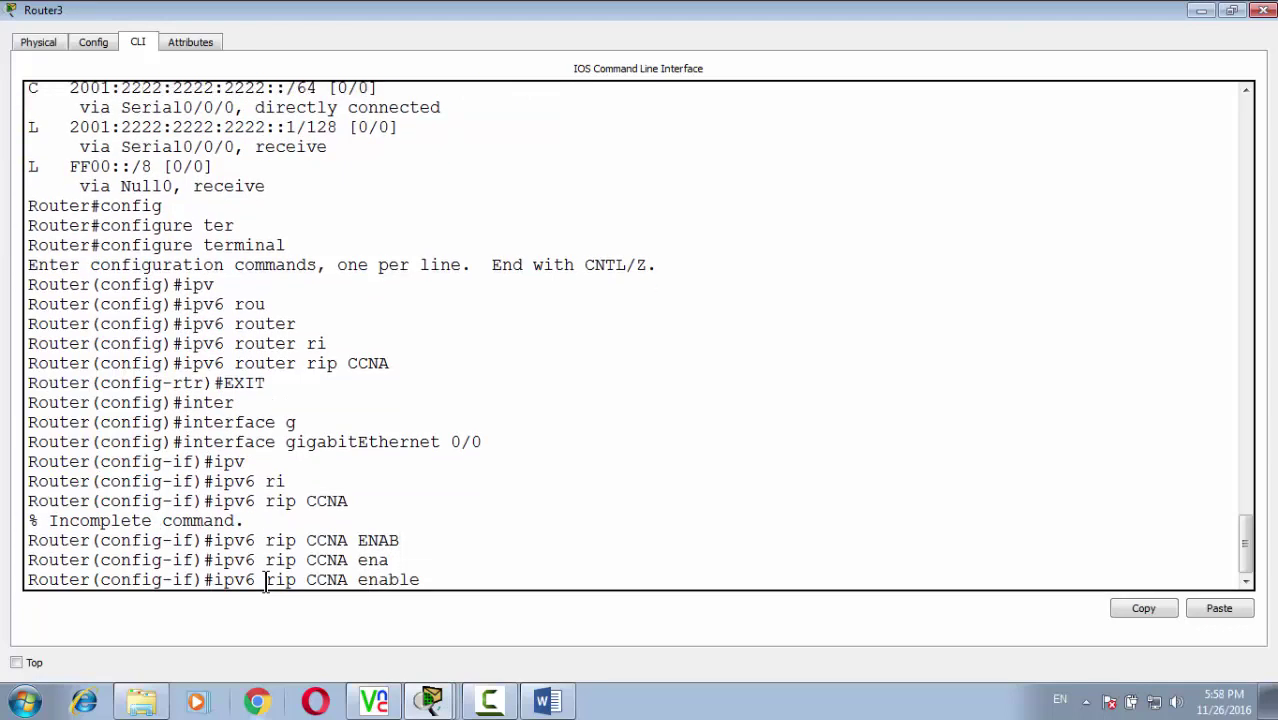
{"action": "key", "text": "Return"}
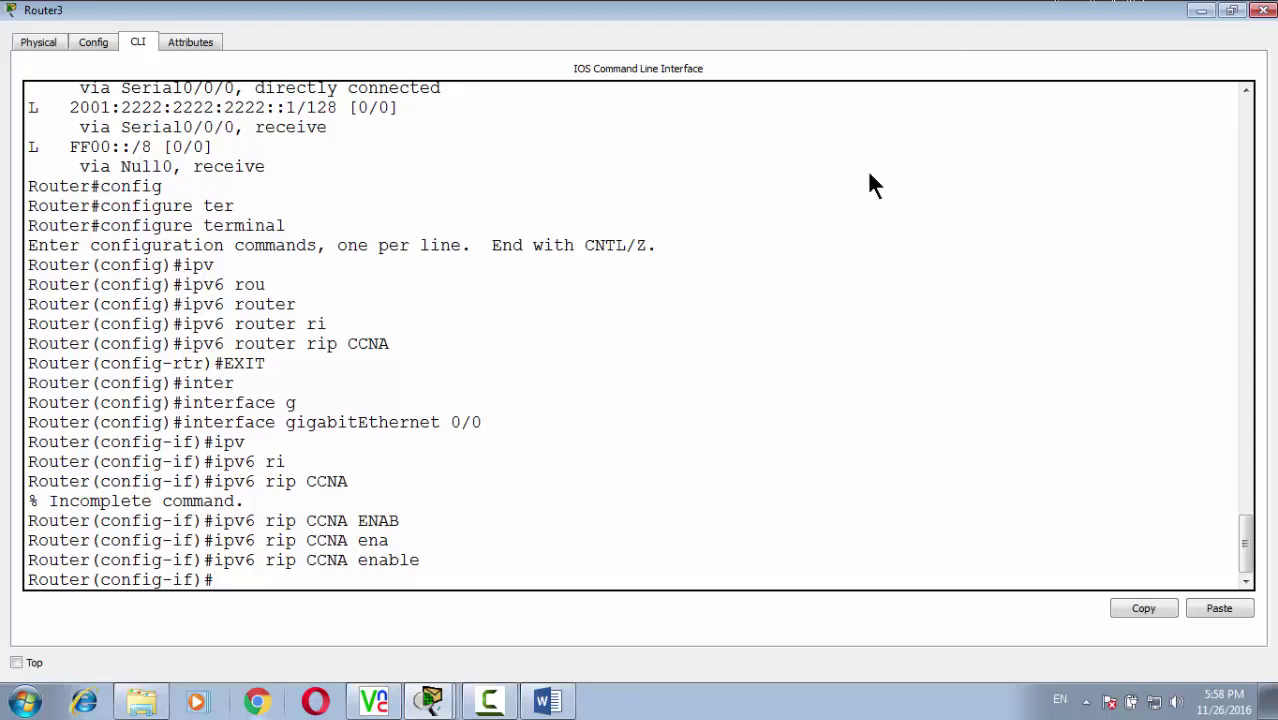
Step: Check Router3's links in the topology and exit gigabitEthernet 0/0 interface configuration in its CLI
{"action": "key", "text": "alt+F4"}
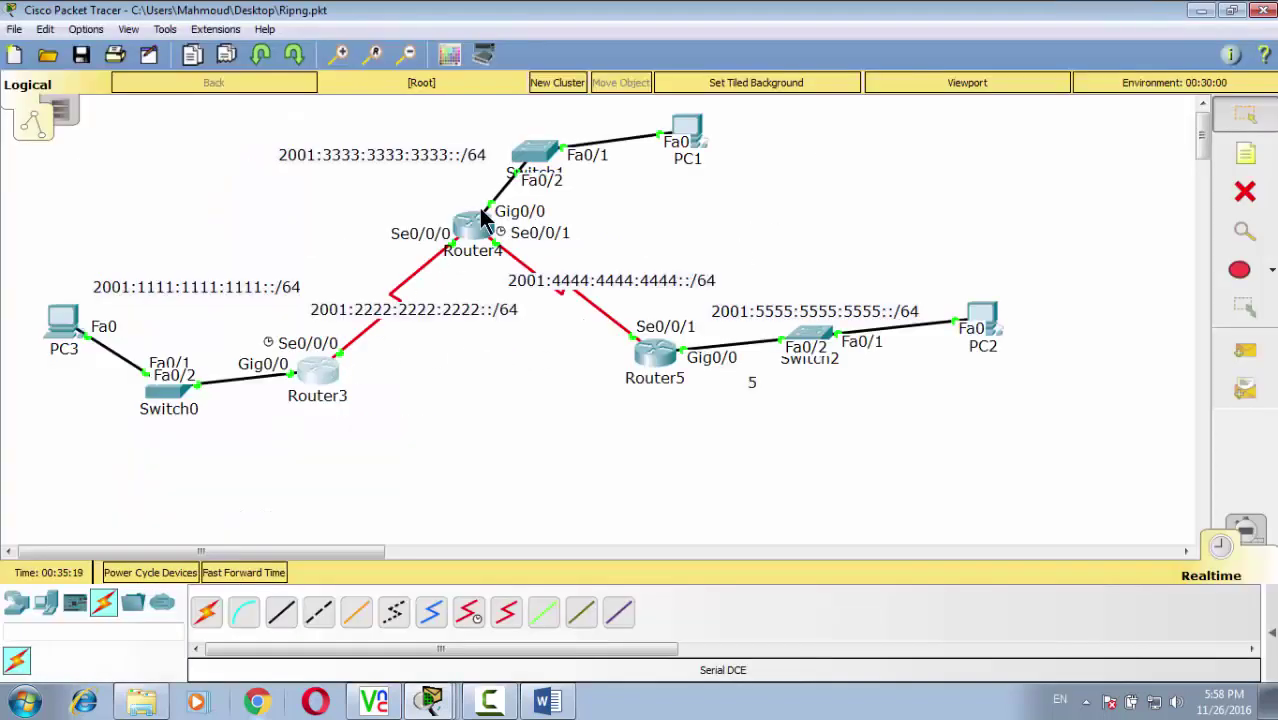
{"action": "left_click", "coordinate": [317, 372]}
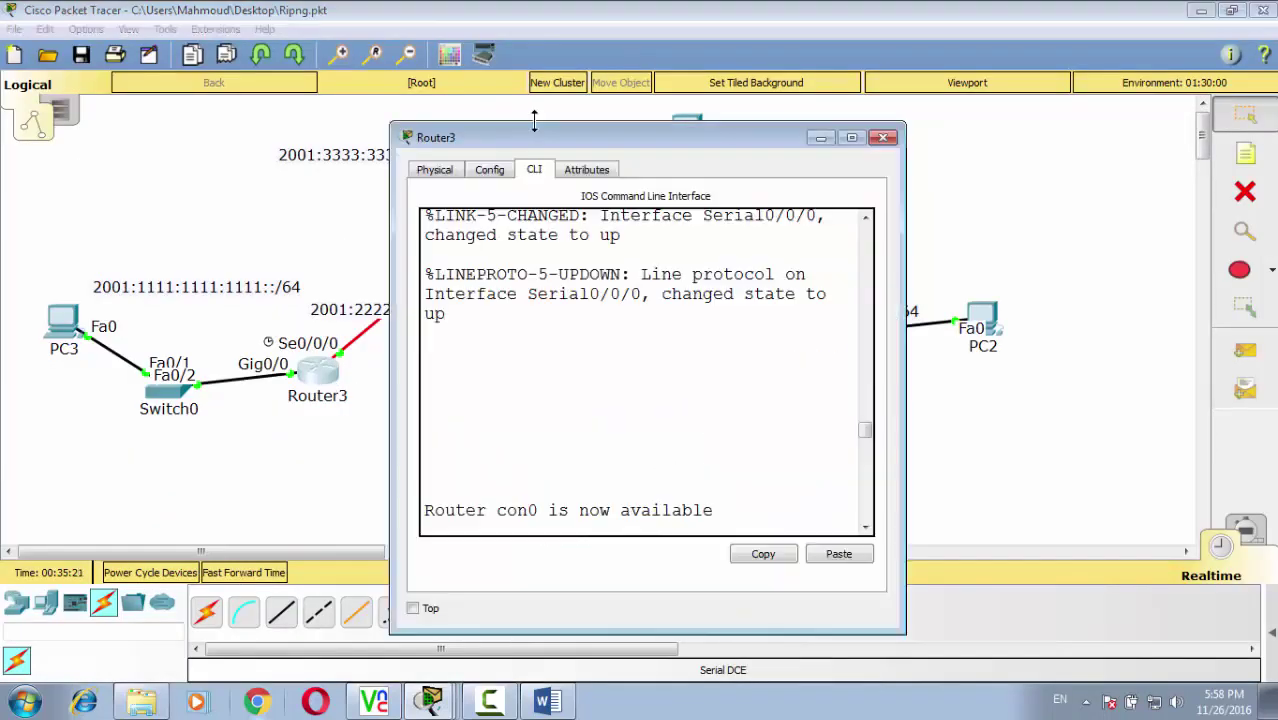
{"action": "double_click", "coordinate": [533, 136]}
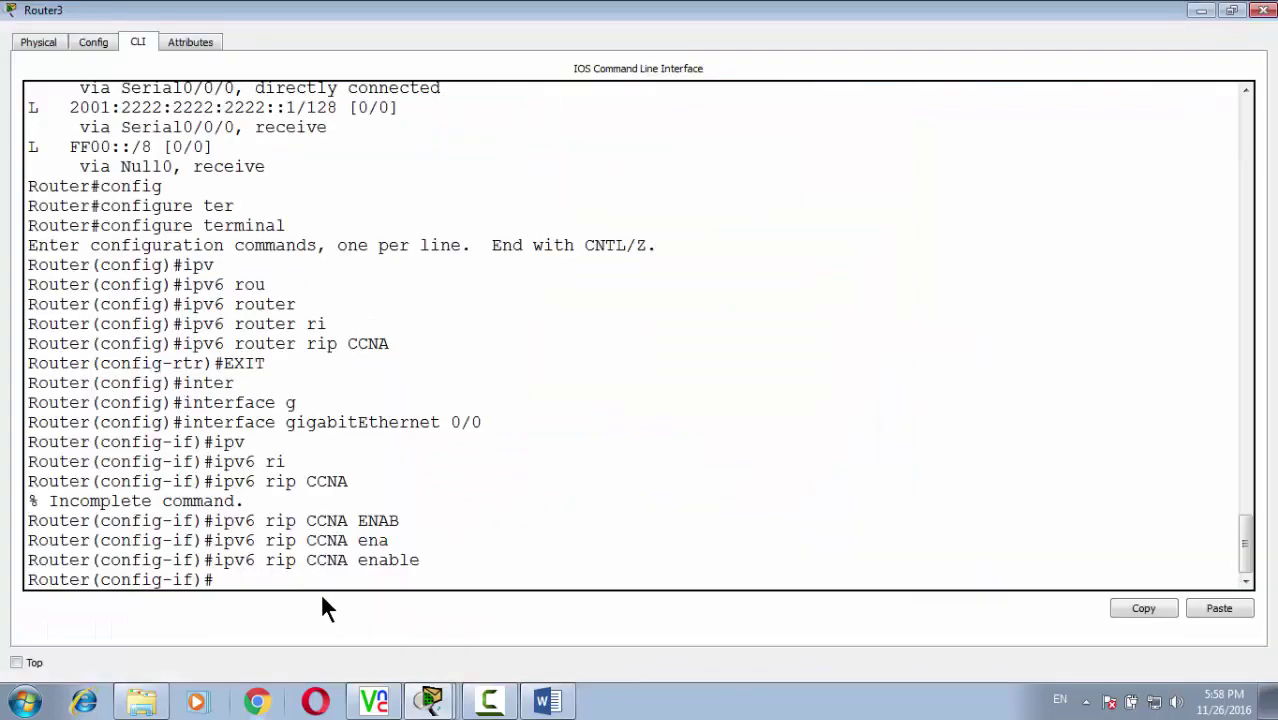
{"action": "type", "text": "exi"}
{"action": "type", "text": "t"}
{"action": "key", "text": "Return"}
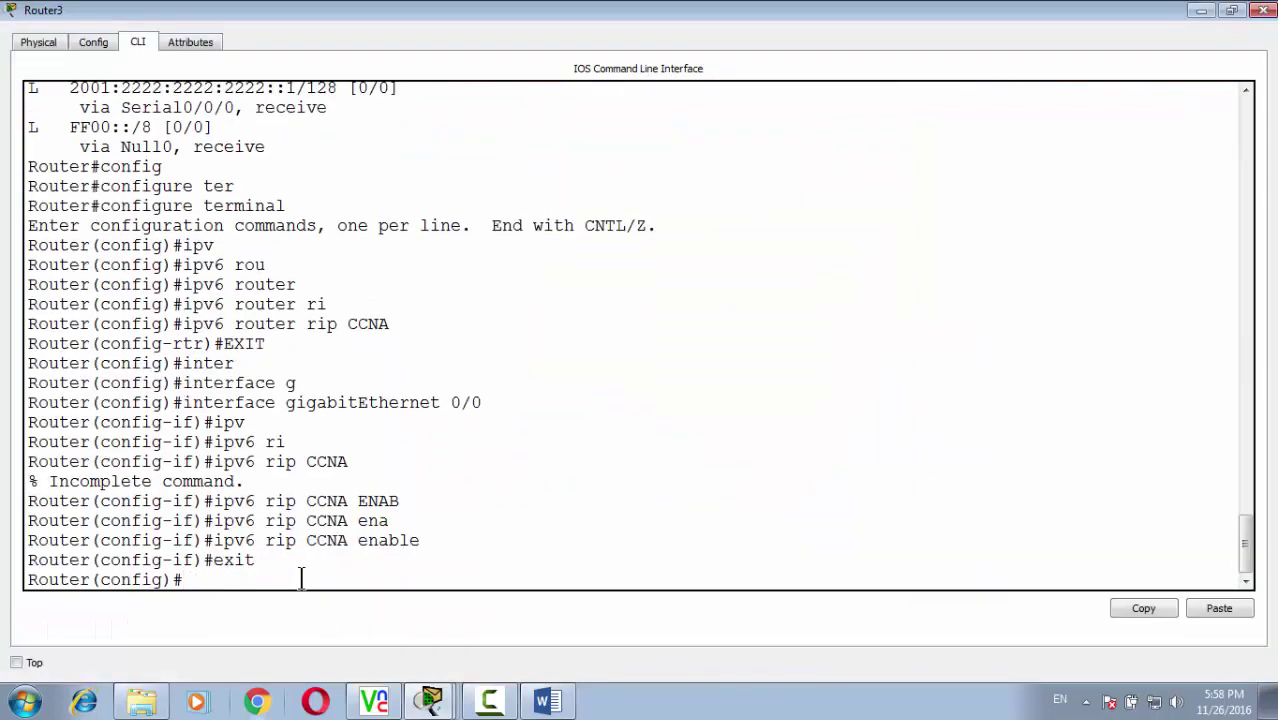
Step: Enter interface configuration for serial 0/0/0 on Router3 with the command "interface serial 0/0/0"
{"action": "type", "text": "inter"}
{"action": "key", "text": "Tab"}
{"action": "type", "text": "ser"}
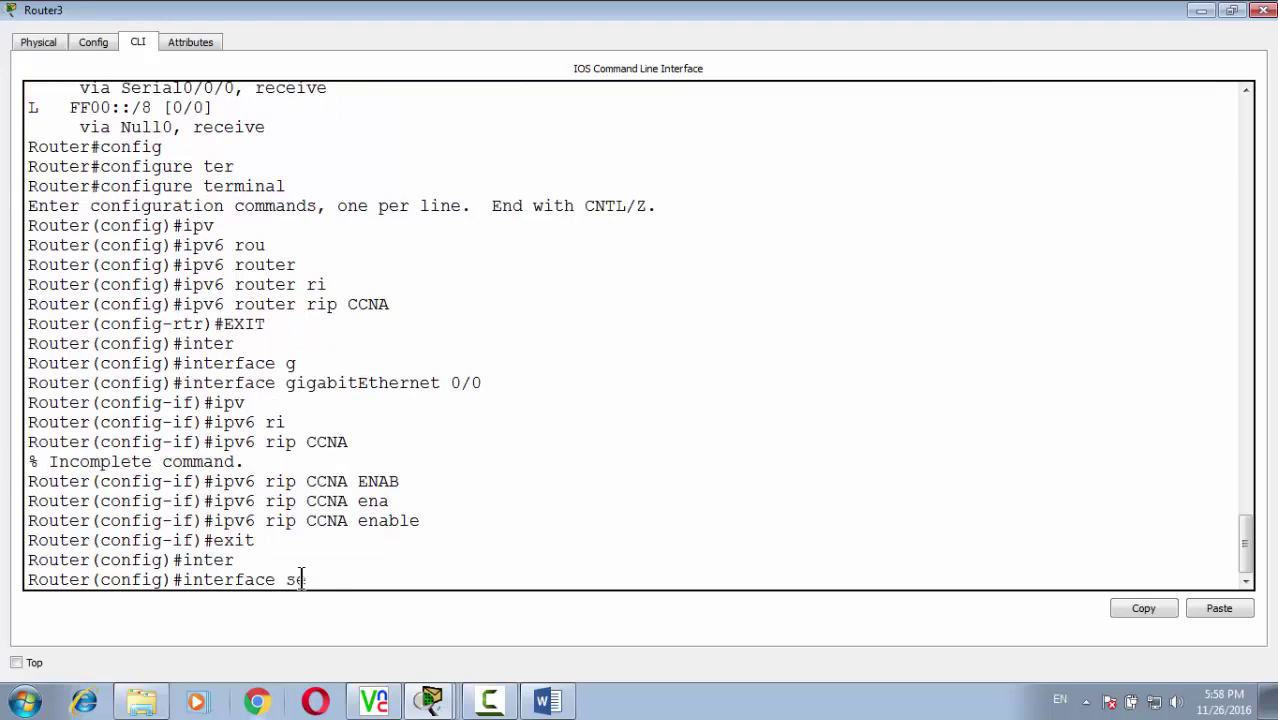
{"action": "key", "text": "Tab"}
{"action": "type", "text": "0/0"}
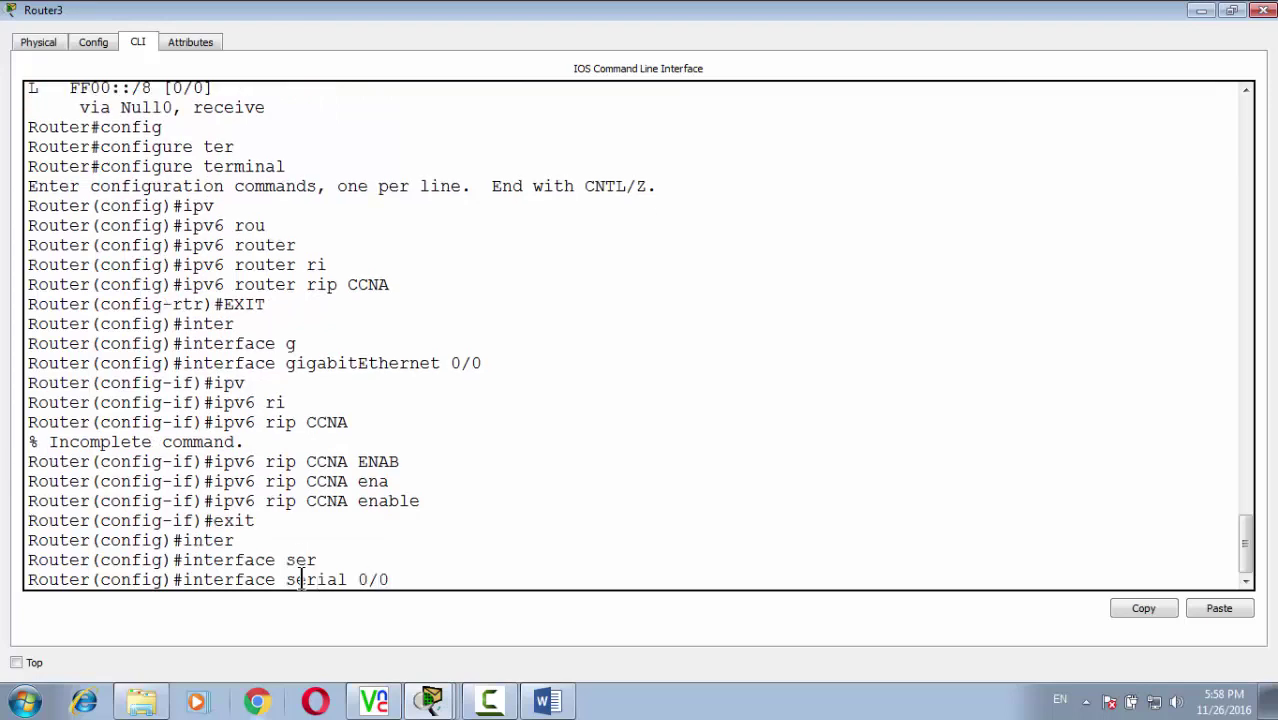
{"action": "type", "text": "/0"}
{"action": "key", "text": "Return"}
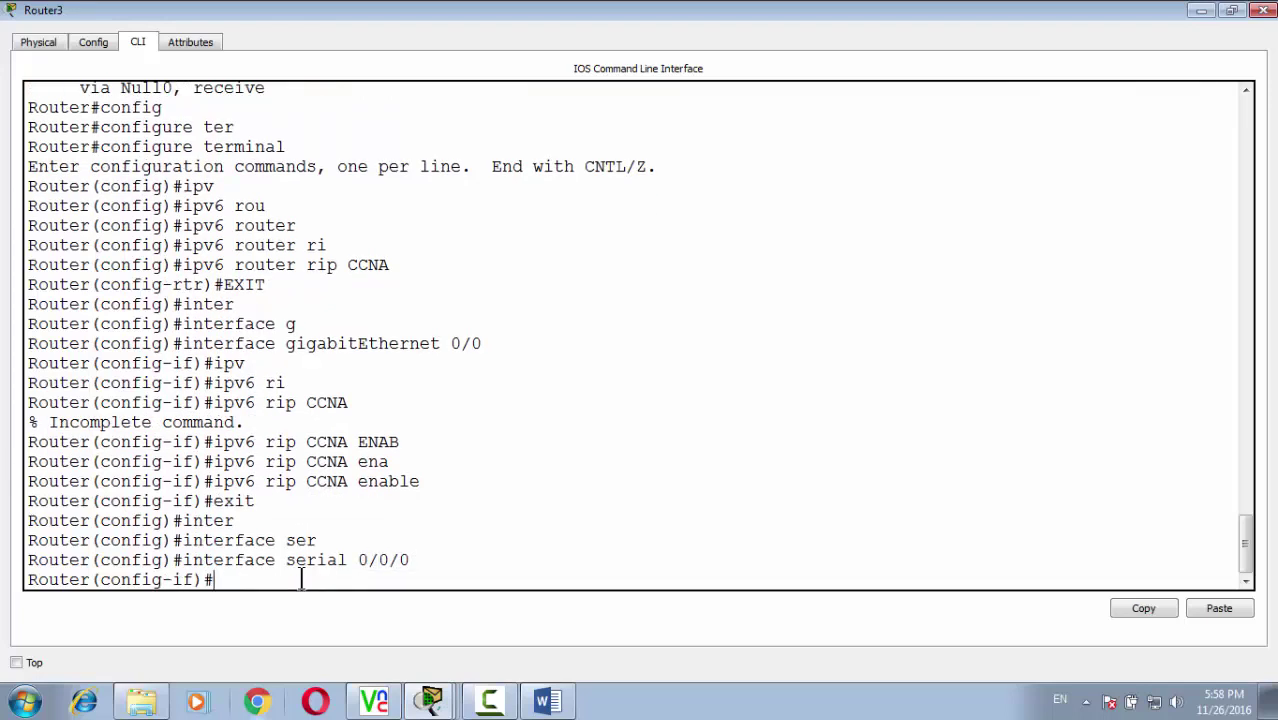
Step: Enable the CCNA RIP process on Router3's serial 0/0/0 with the command "ipv6 rip CCNA enable"
{"action": "type", "text": "ipv"}
{"action": "key", "text": "Tab"}
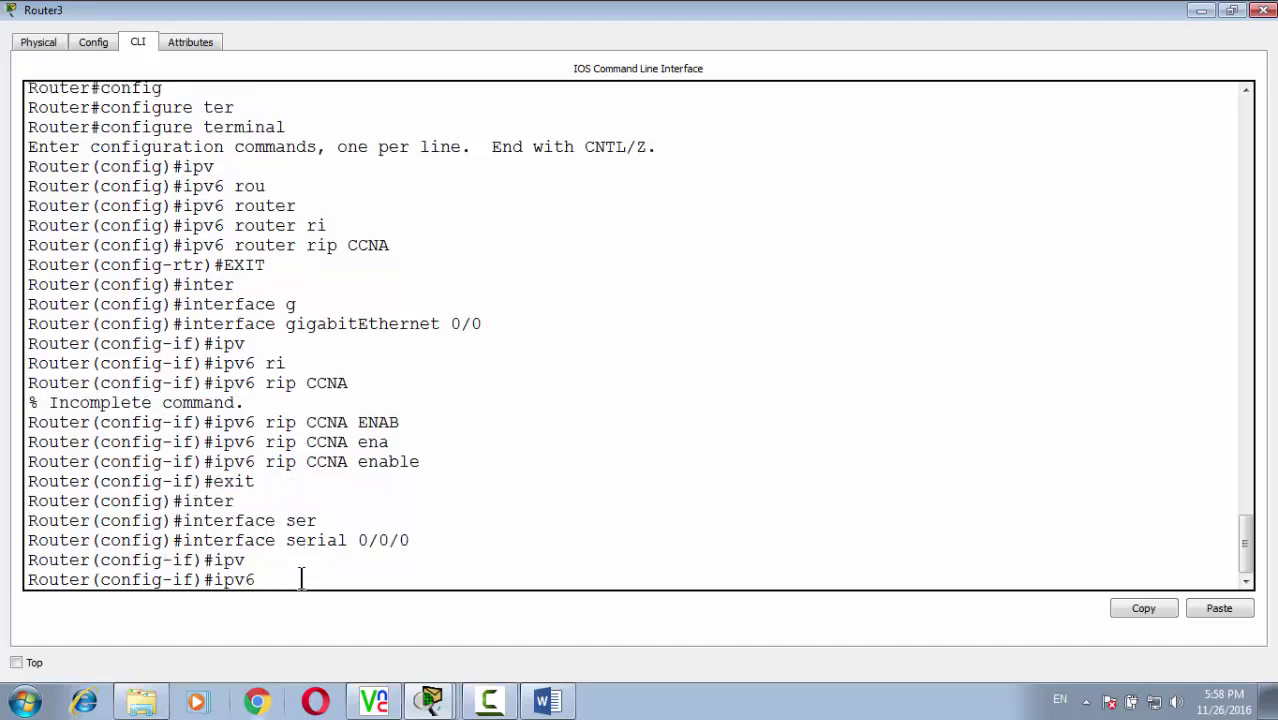
{"action": "type", "text": "ri"}
{"action": "key", "text": "Tab"}
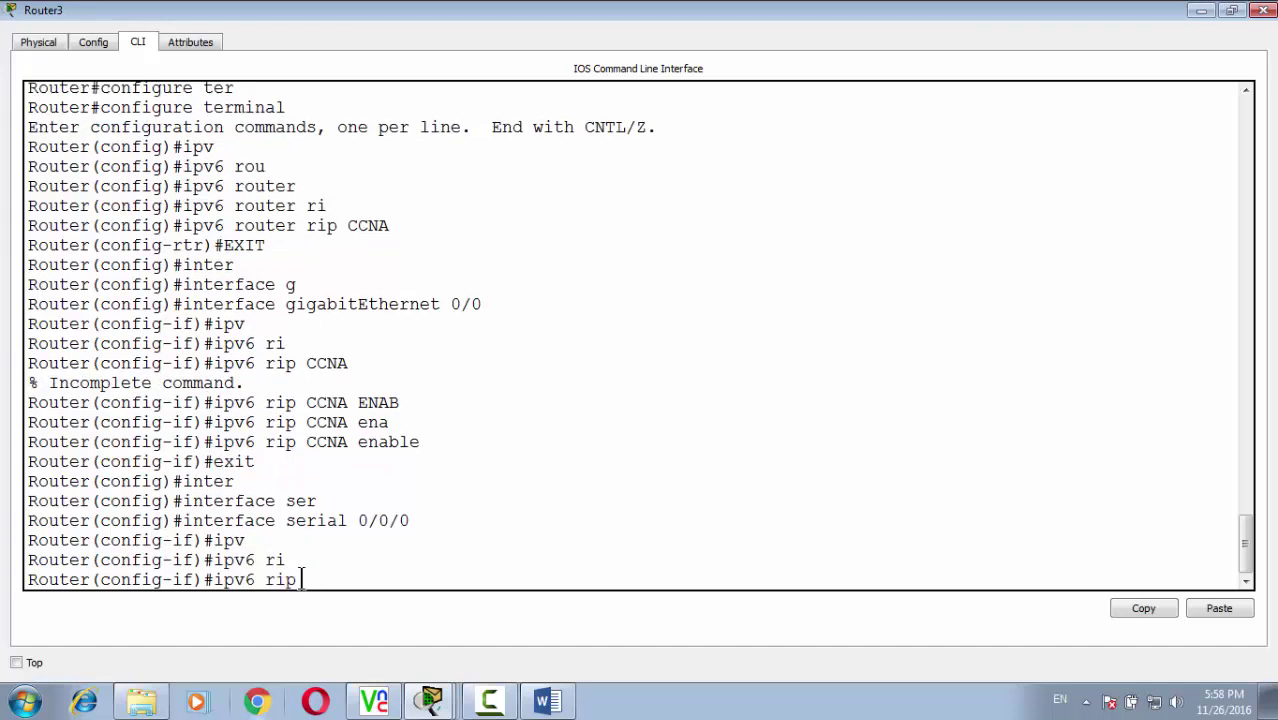
{"action": "type", "text": "CCNA enab"}
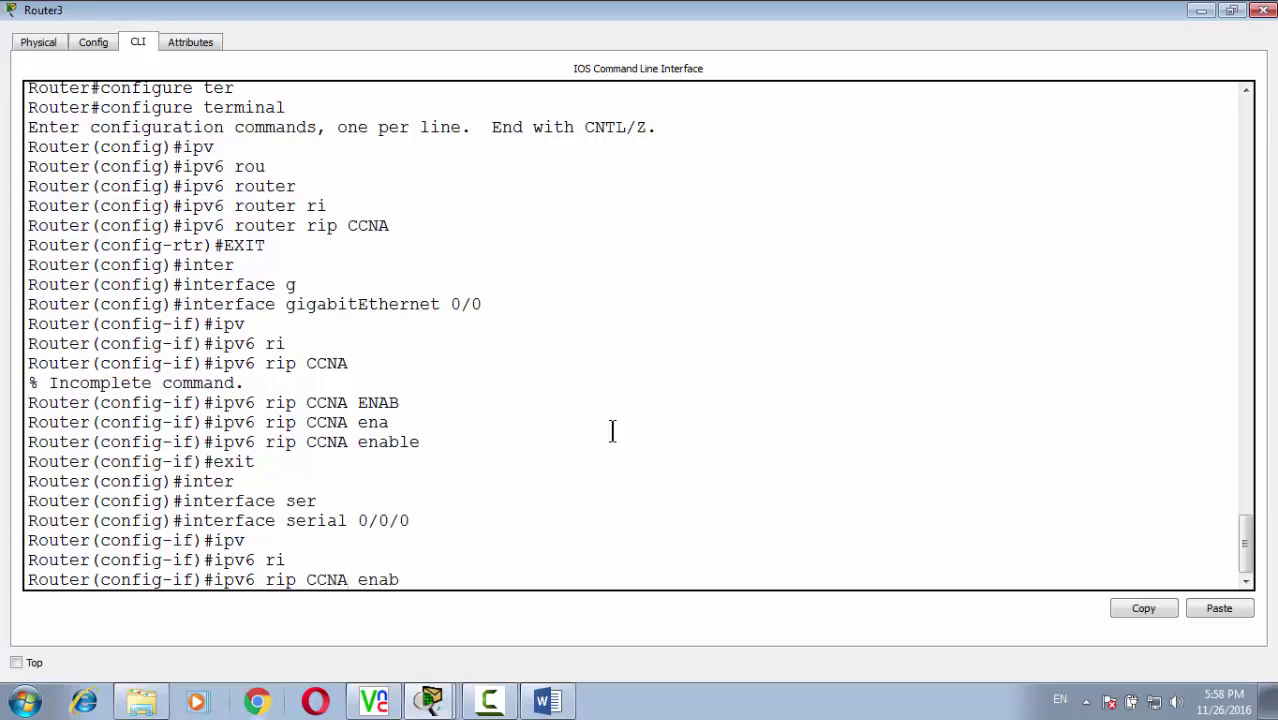
{"action": "key", "text": "Tab"}
{"action": "key", "text": "Return"}
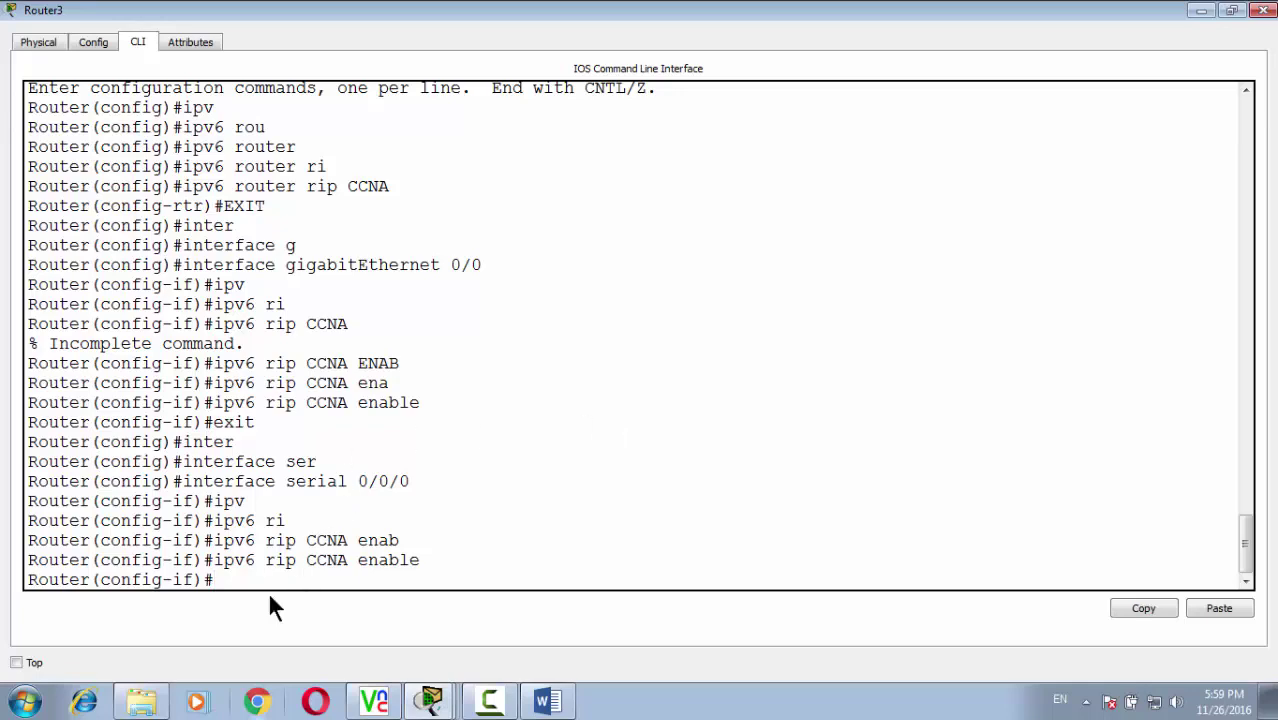
Step: Copy Router3's CLI lines from "ipv6 router rip CCNA" through the current prompt and switch to the Word document
{"action": "left_click_drag", "start_coordinate": [228, 590], "coordinate": [14, 261]}
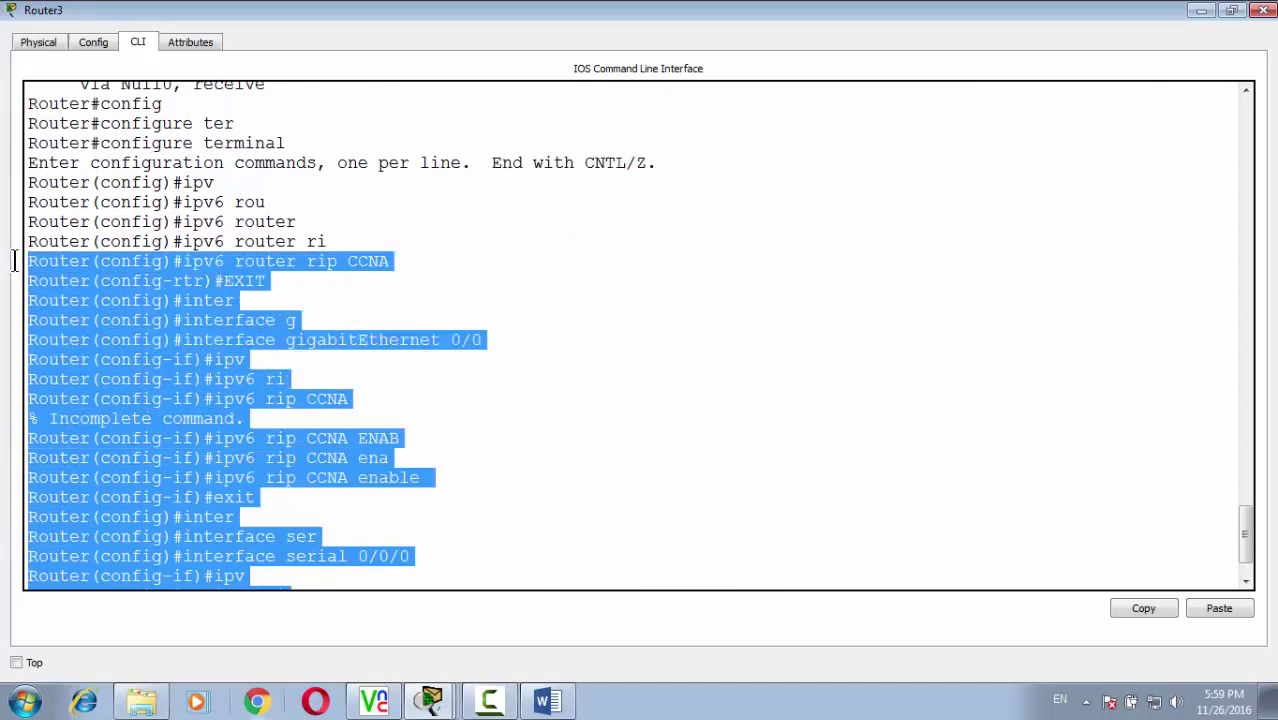
{"action": "right_click", "coordinate": [96, 272]}
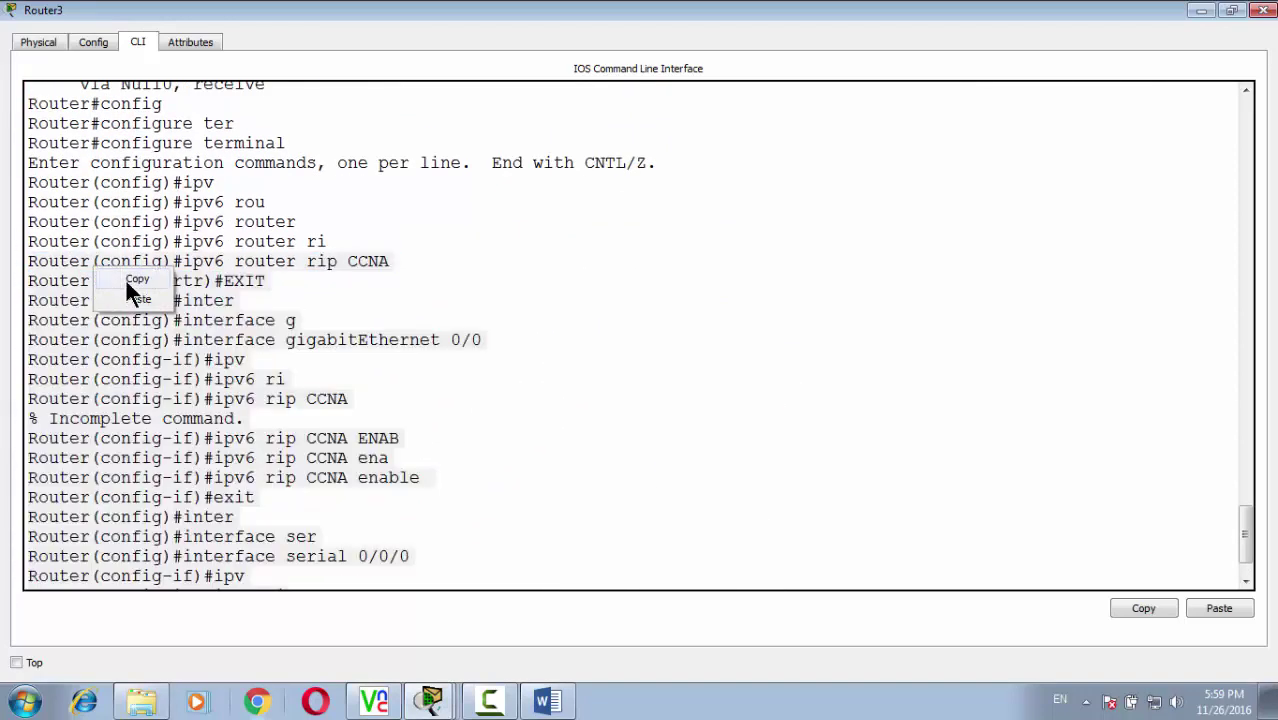
{"action": "left_click", "coordinate": [125, 280]}
{"action": "left_click", "coordinate": [547, 700]}
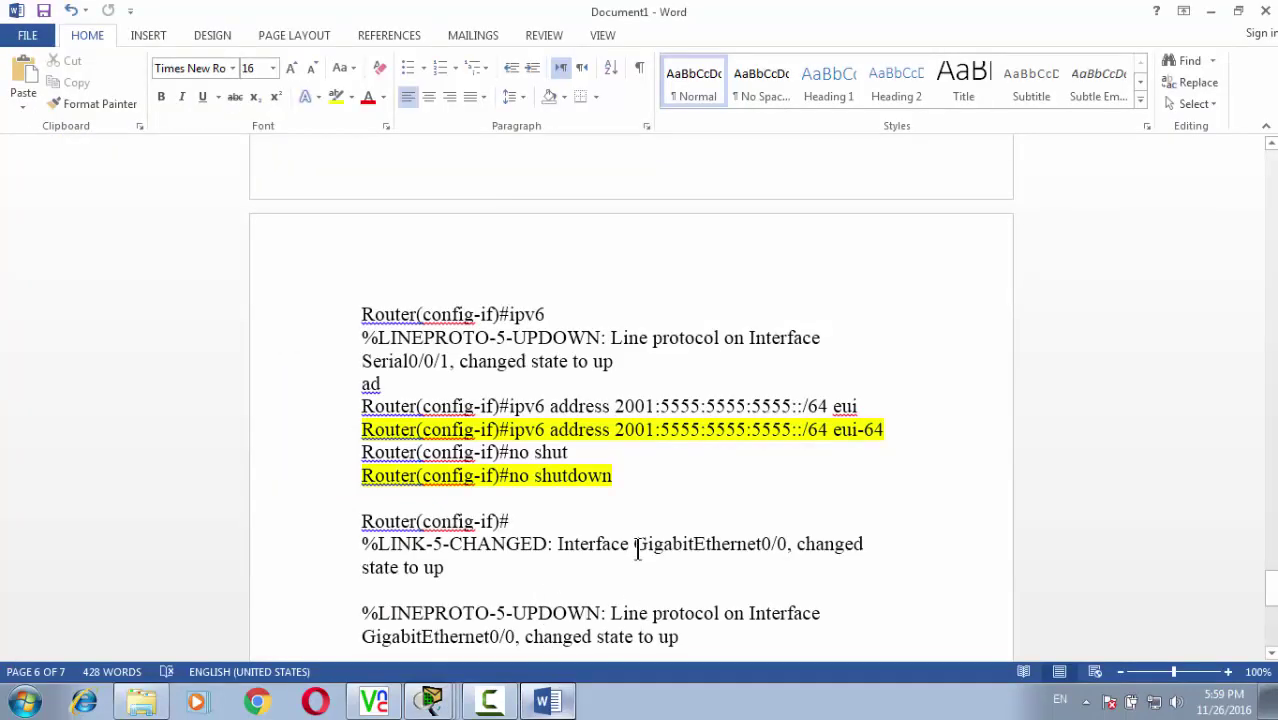
Step: Add a dashed divider line ending in "RIPng" at the end of the document, below the "Router#wr" line
{"action": "scroll", "coordinate": [638, 545], "scroll_direction": "down", "scroll_amount": 6}
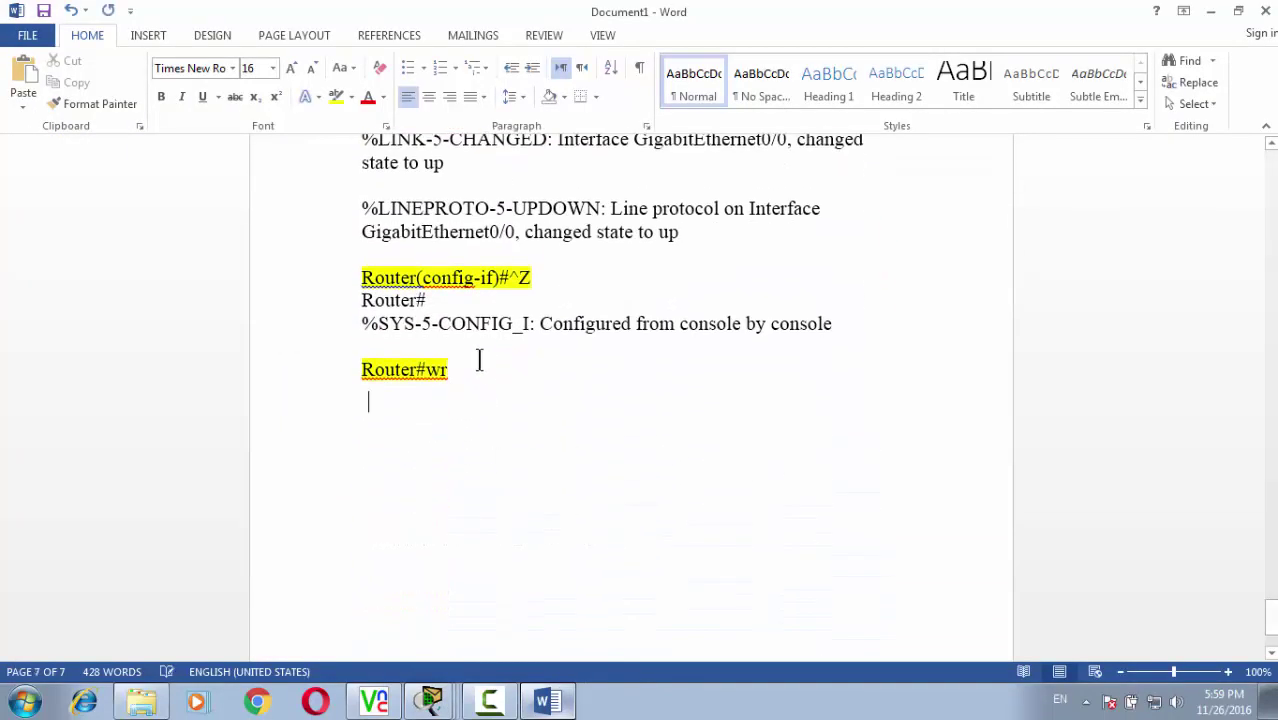
{"action": "key", "text": "Return"}
{"action": "type", "text": "---------------------"}
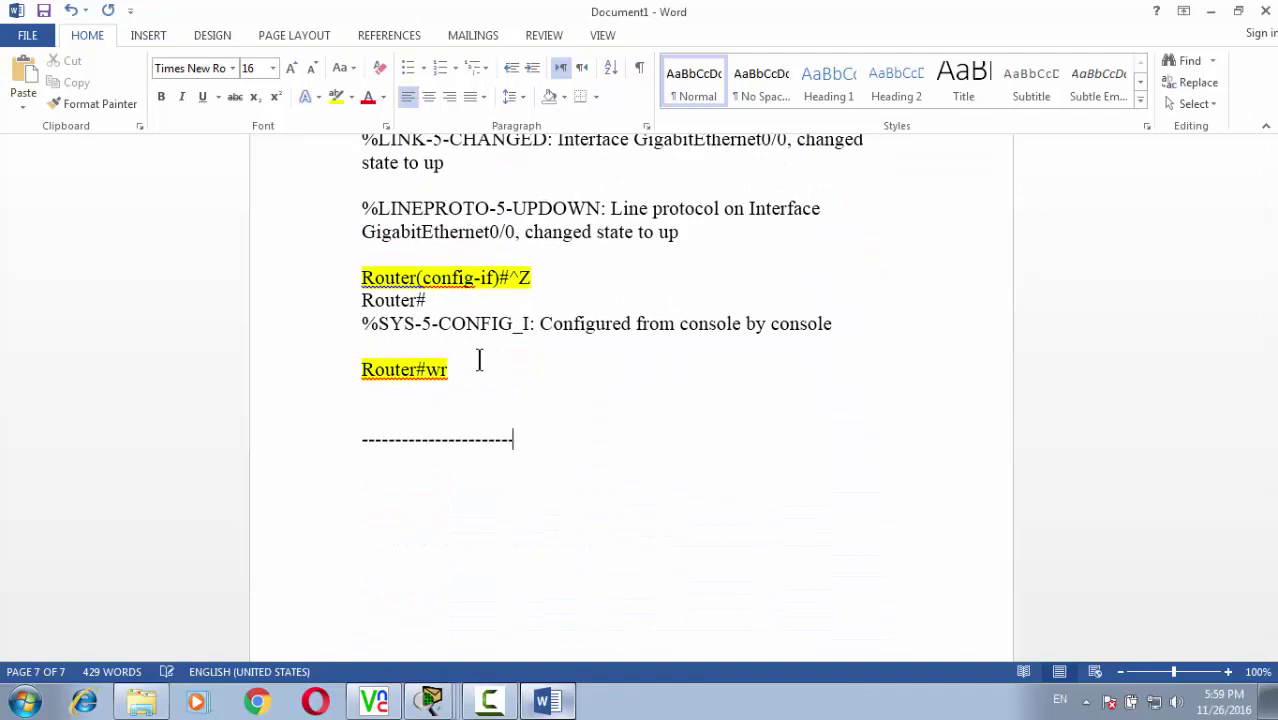
{"action": "type", "text": "-------RIPng"}
{"action": "key", "text": "Return"}
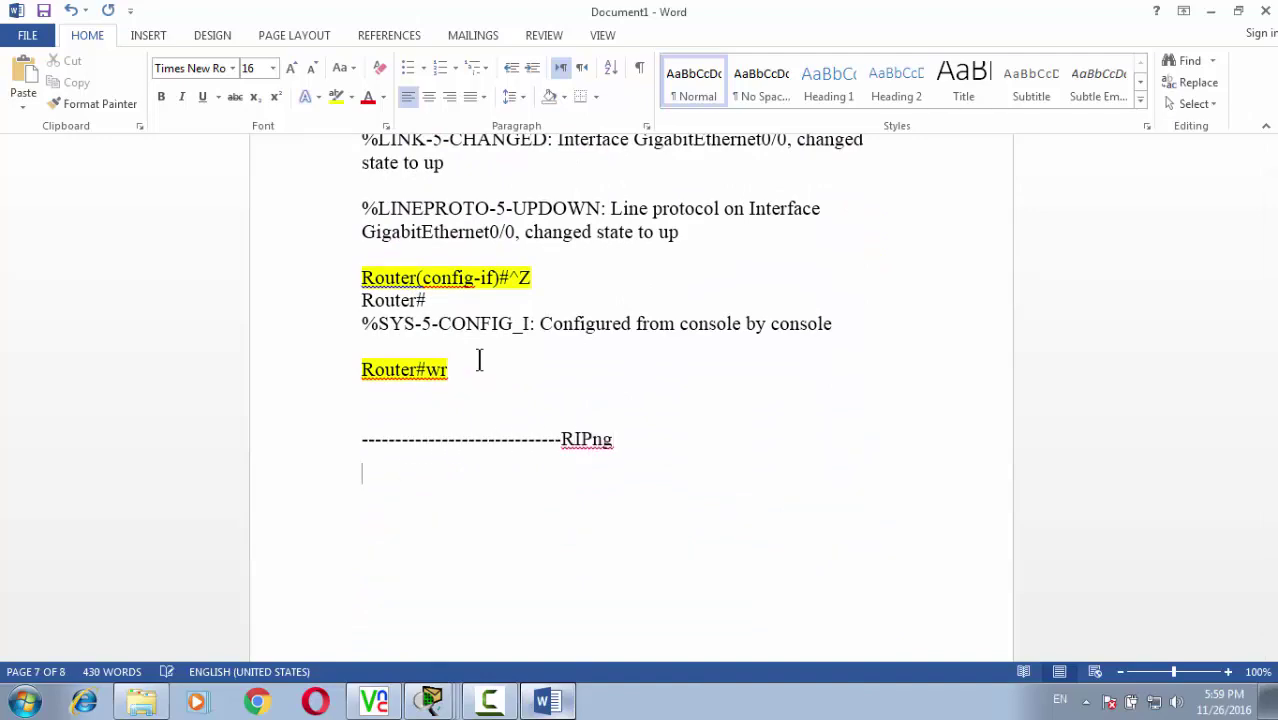
Step: Paste the copied Router3 commands below the RIPng divider and enlarge their text to 20 pt
{"action": "key", "text": "ctrl+v"}
{"action": "scroll", "coordinate": [479, 357], "scroll_direction": "up", "scroll_amount": 5}
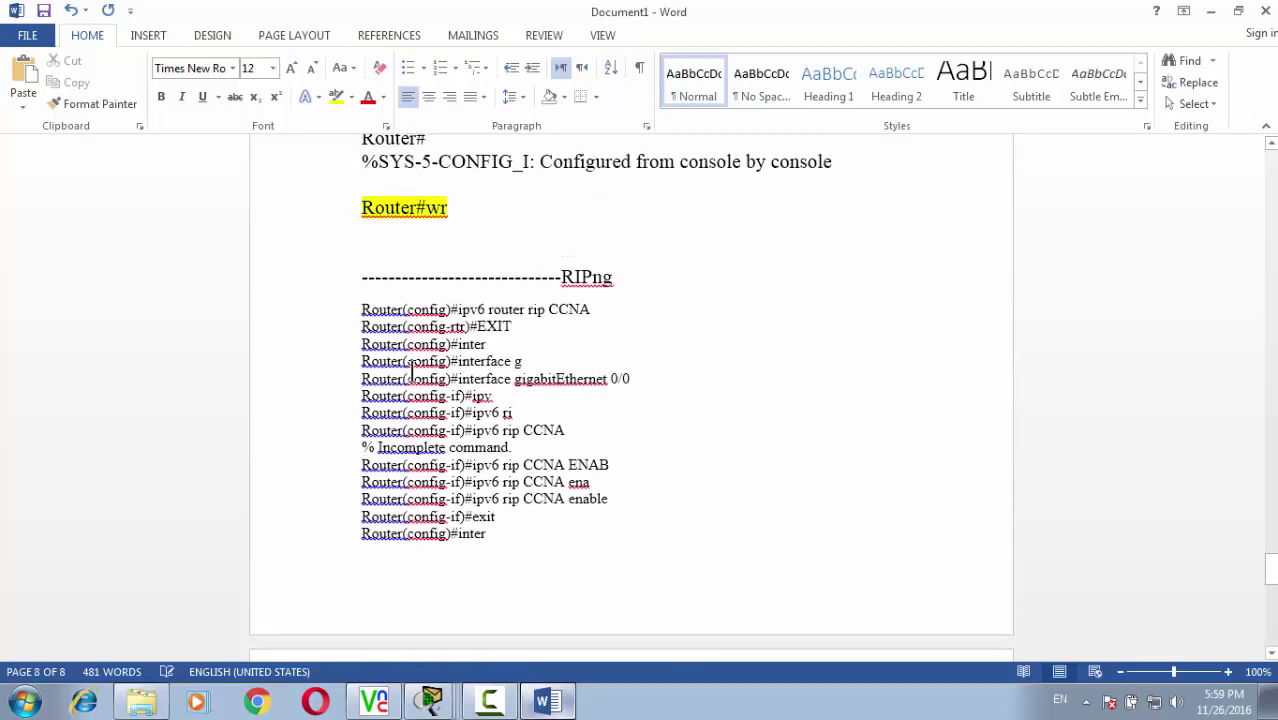
{"action": "left_click_drag", "start_coordinate": [367, 317], "coordinate": [472, 362]}
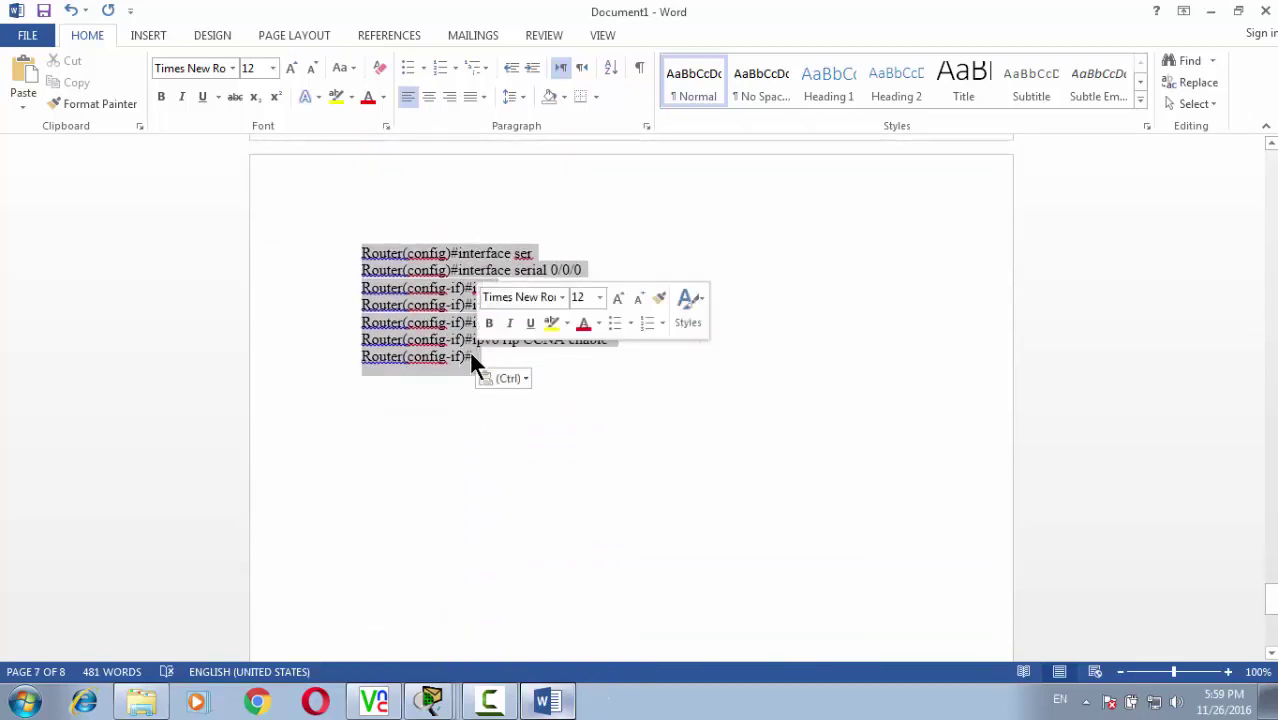
{"action": "left_click", "coordinate": [291, 67]}
{"action": "left_click", "coordinate": [291, 67]}
{"action": "left_click", "coordinate": [291, 67]}
{"action": "left_click", "coordinate": [291, 67]}
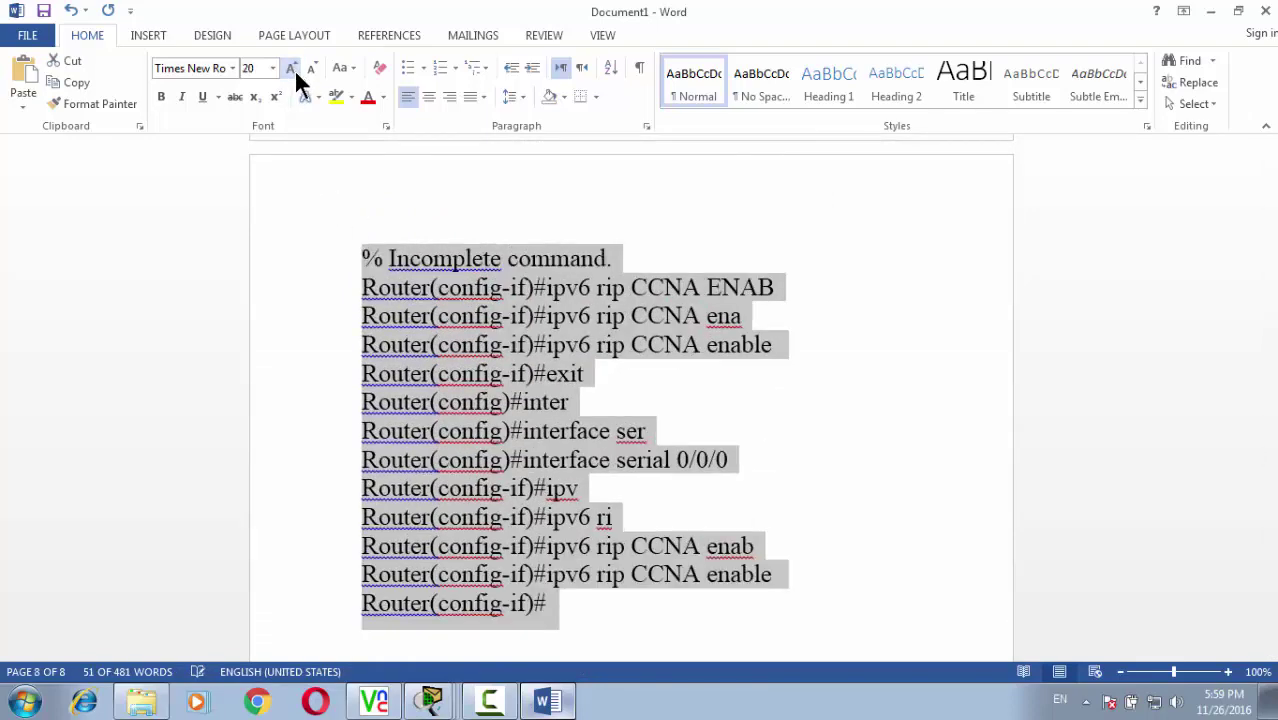
Step: Highlight the "ipv6 router rip CCNA" and "EXIT" lines in the RIPng section in yellow
{"action": "scroll", "coordinate": [560, 307], "scroll_direction": "up", "scroll_amount": 3}
{"action": "scroll", "coordinate": [560, 307], "scroll_direction": "up", "scroll_amount": 6}
{"action": "double_click", "coordinate": [590, 362]}
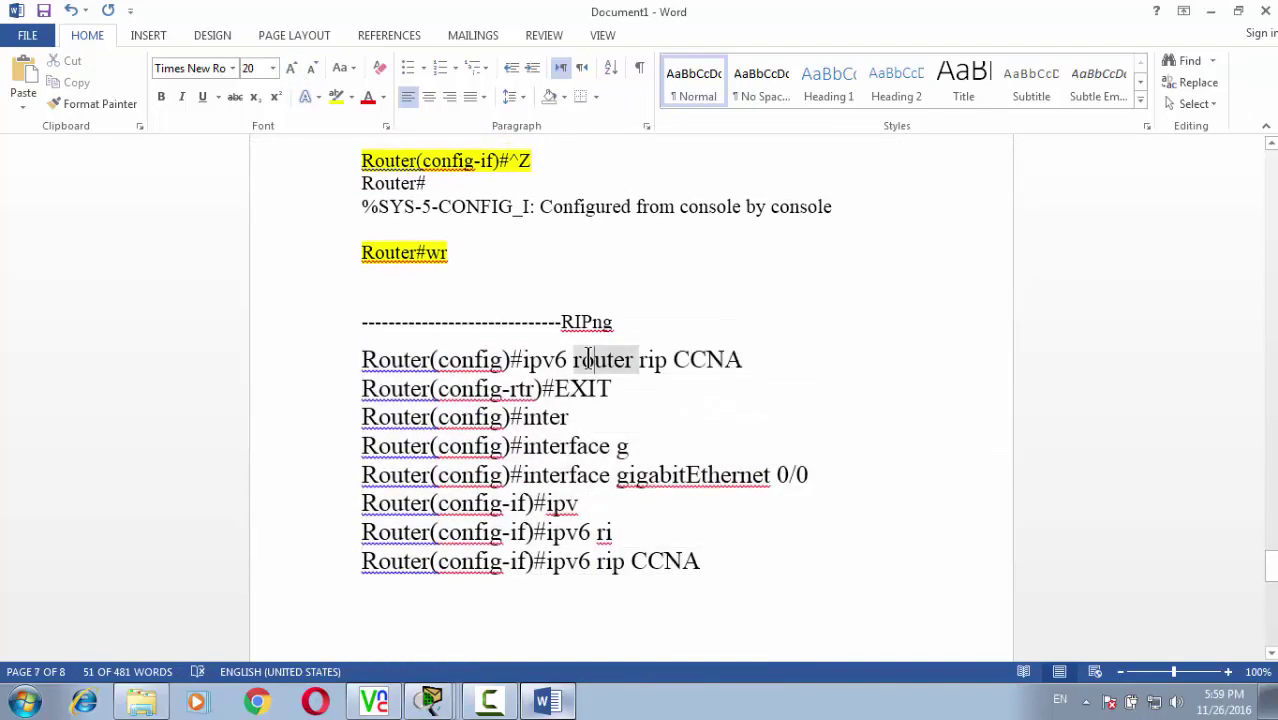
{"action": "triple_click", "coordinate": [588, 360]}
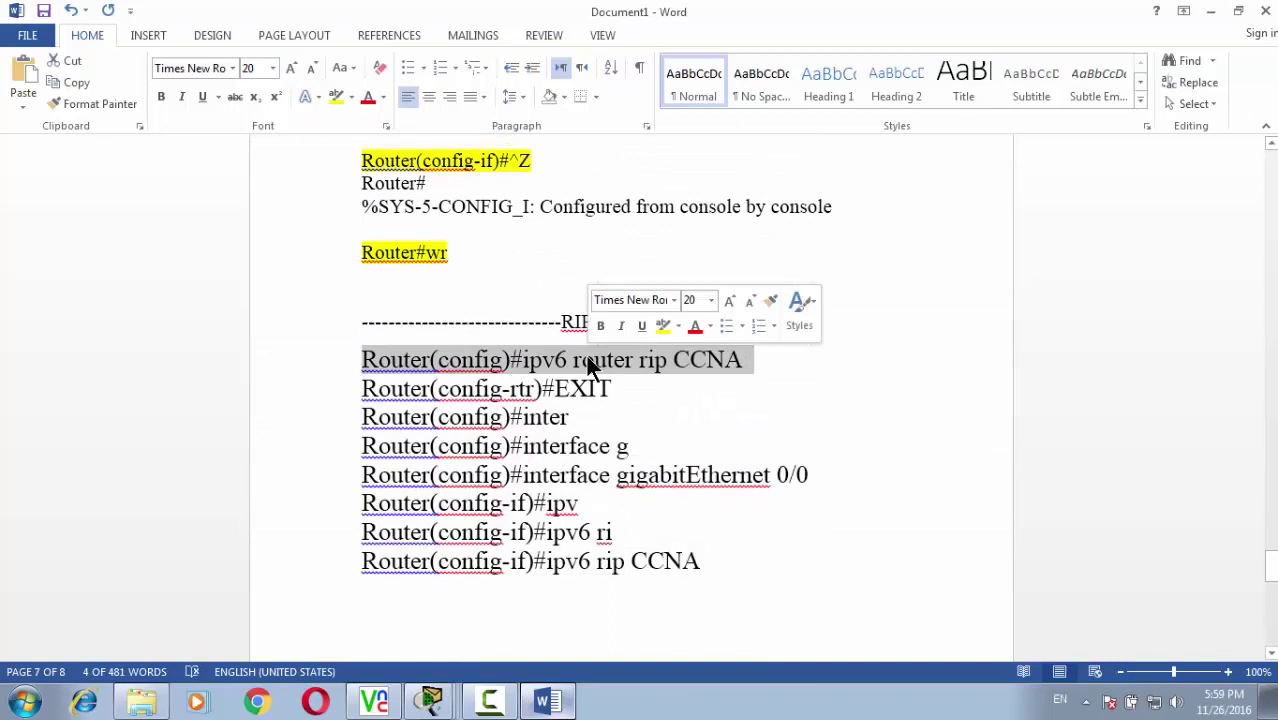
{"action": "left_click", "coordinate": [336, 97]}
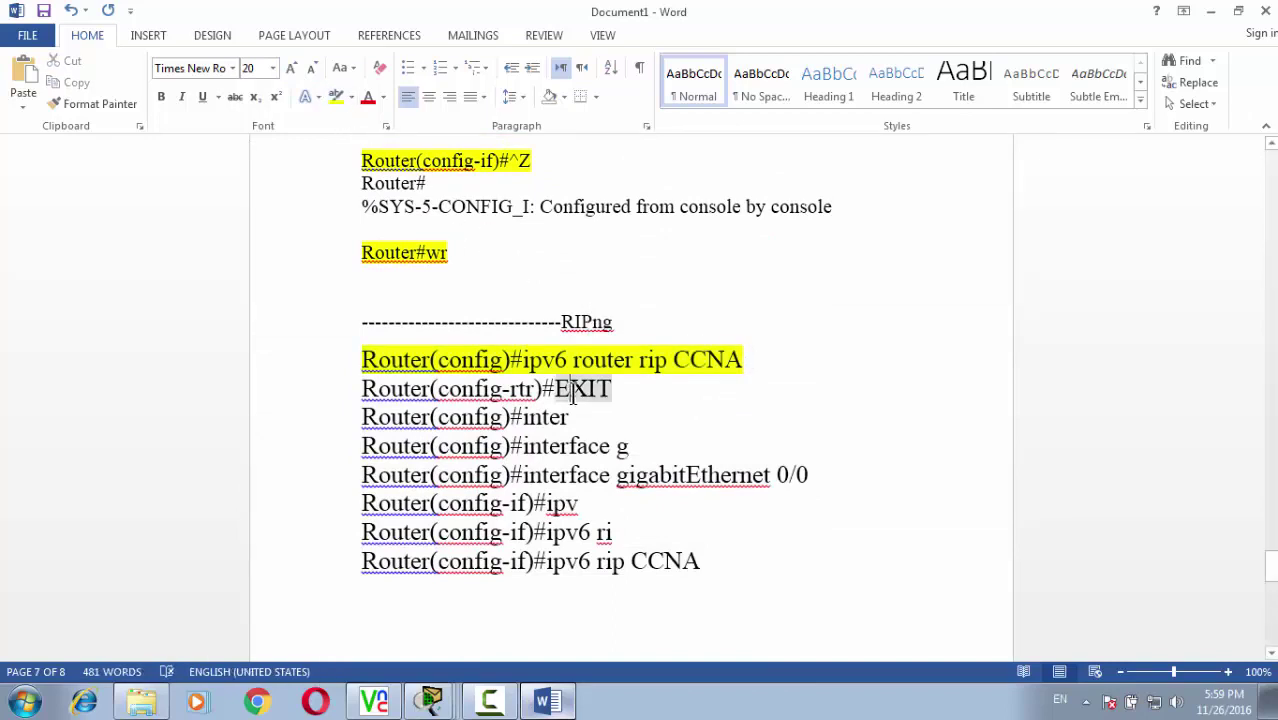
{"action": "triple_click", "coordinate": [572, 390]}
{"action": "left_click", "coordinate": [331, 96]}
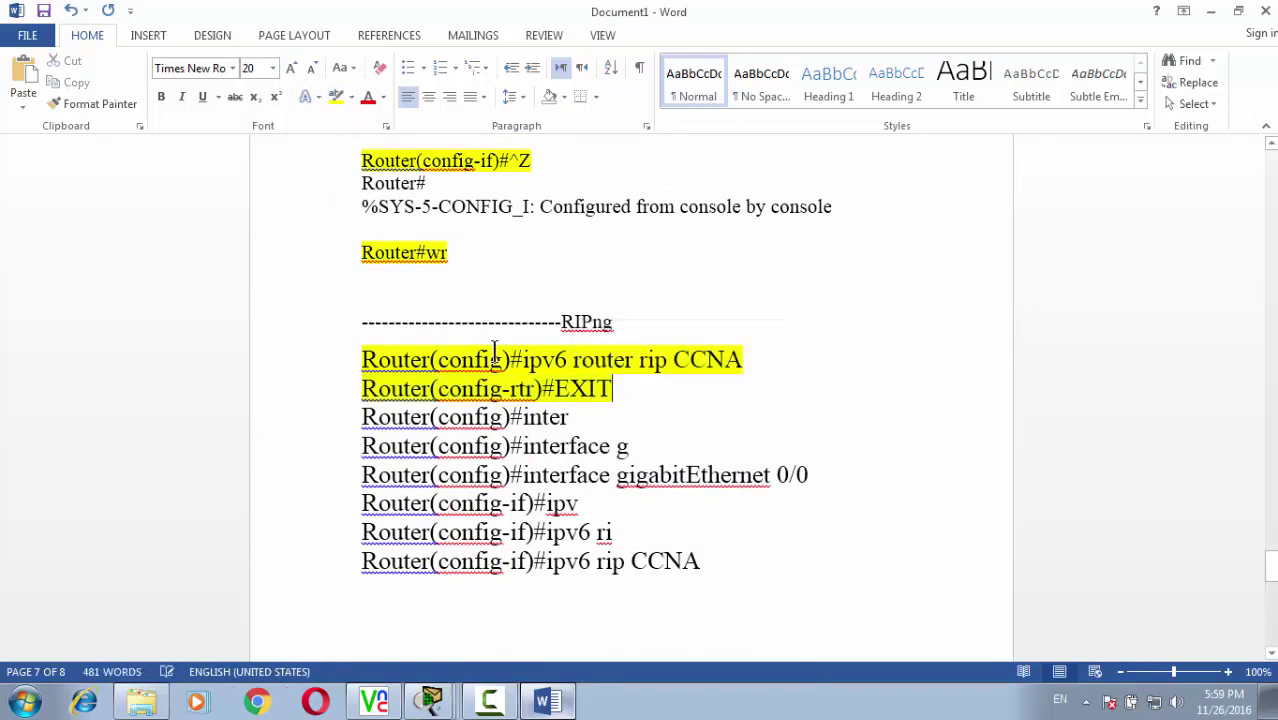
Step: Highlight the complete "interface gigabitEthernet 0/0" line in the RIPng section in yellow
{"action": "scroll", "coordinate": [505, 358], "scroll_direction": "down", "scroll_amount": 1}
{"action": "scroll", "coordinate": [516, 364], "scroll_direction": "down", "scroll_amount": 1}
{"action": "triple_click", "coordinate": [655, 435]}
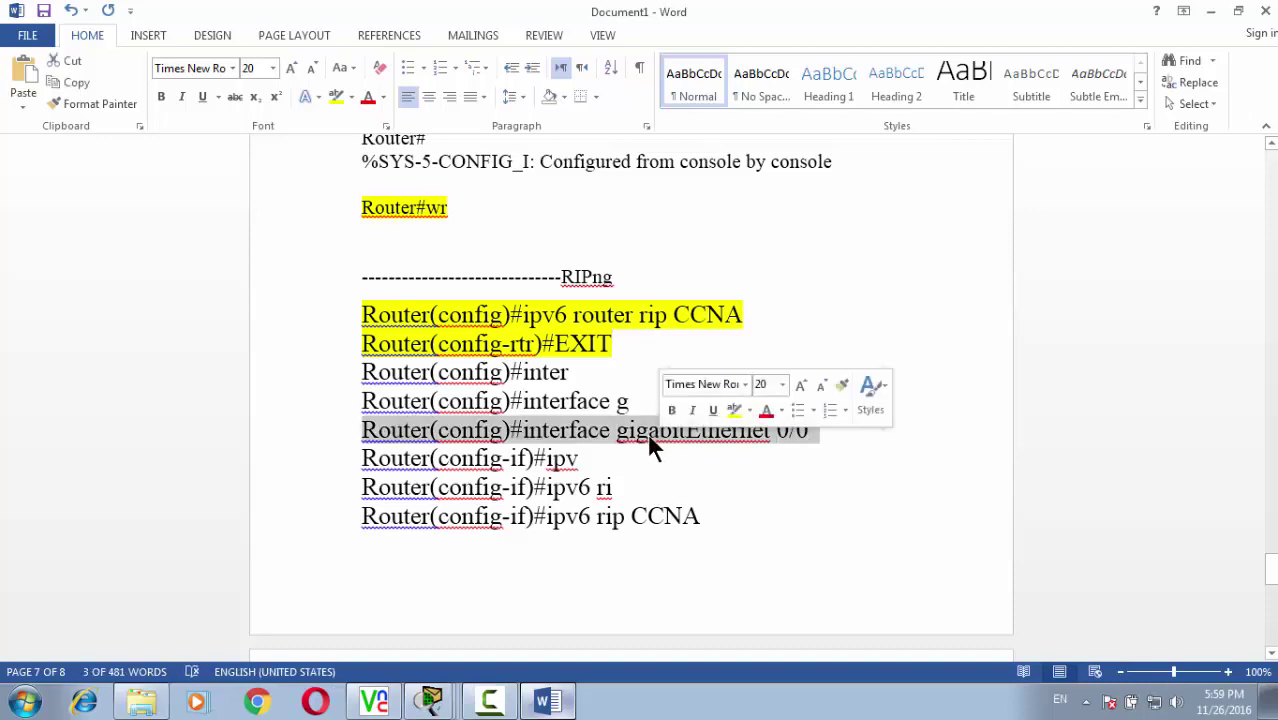
{"action": "left_click", "coordinate": [336, 96]}
{"action": "left_click", "coordinate": [523, 307]}
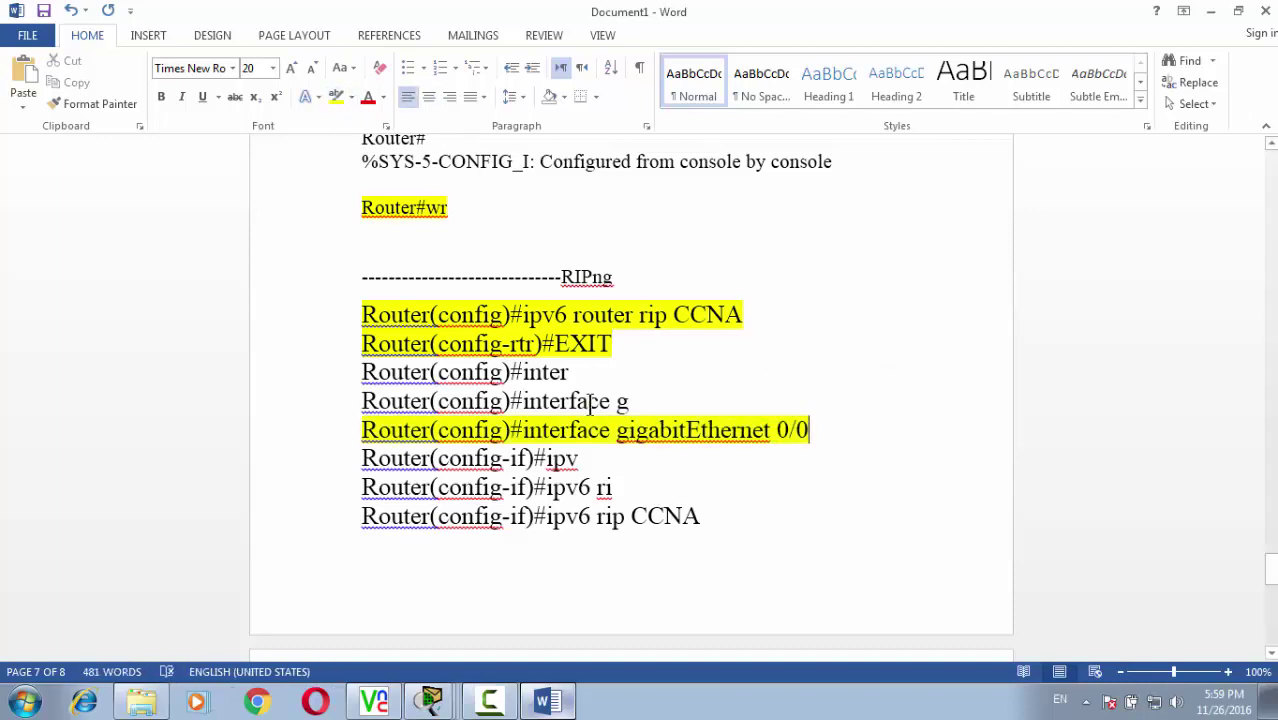
Step: Highlight the "ipv6 rip CCNA" line above the incomplete command message in yellow
{"action": "scroll", "coordinate": [590, 404], "scroll_direction": "down", "scroll_amount": 5}
{"action": "scroll", "coordinate": [593, 367], "scroll_direction": "up", "scroll_amount": 3}
{"action": "triple_click", "coordinate": [606, 248]}
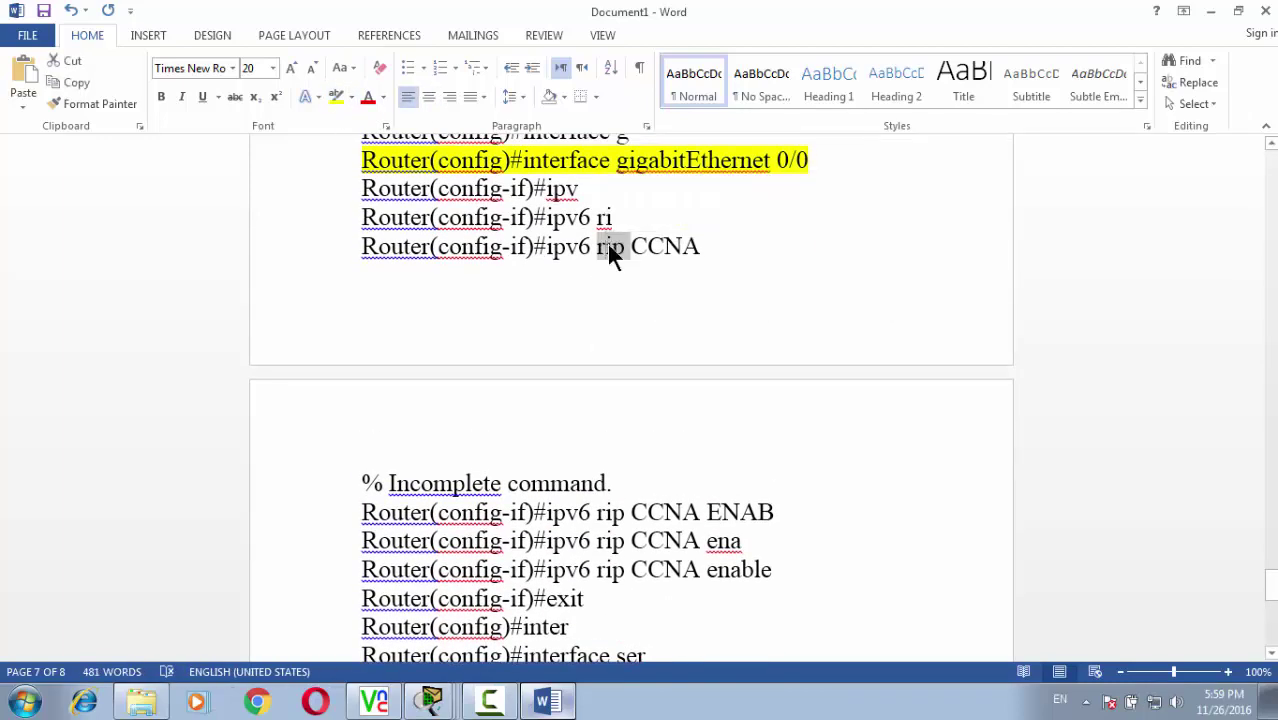
{"action": "scroll", "coordinate": [599, 258], "scroll_direction": "up", "scroll_amount": 1}
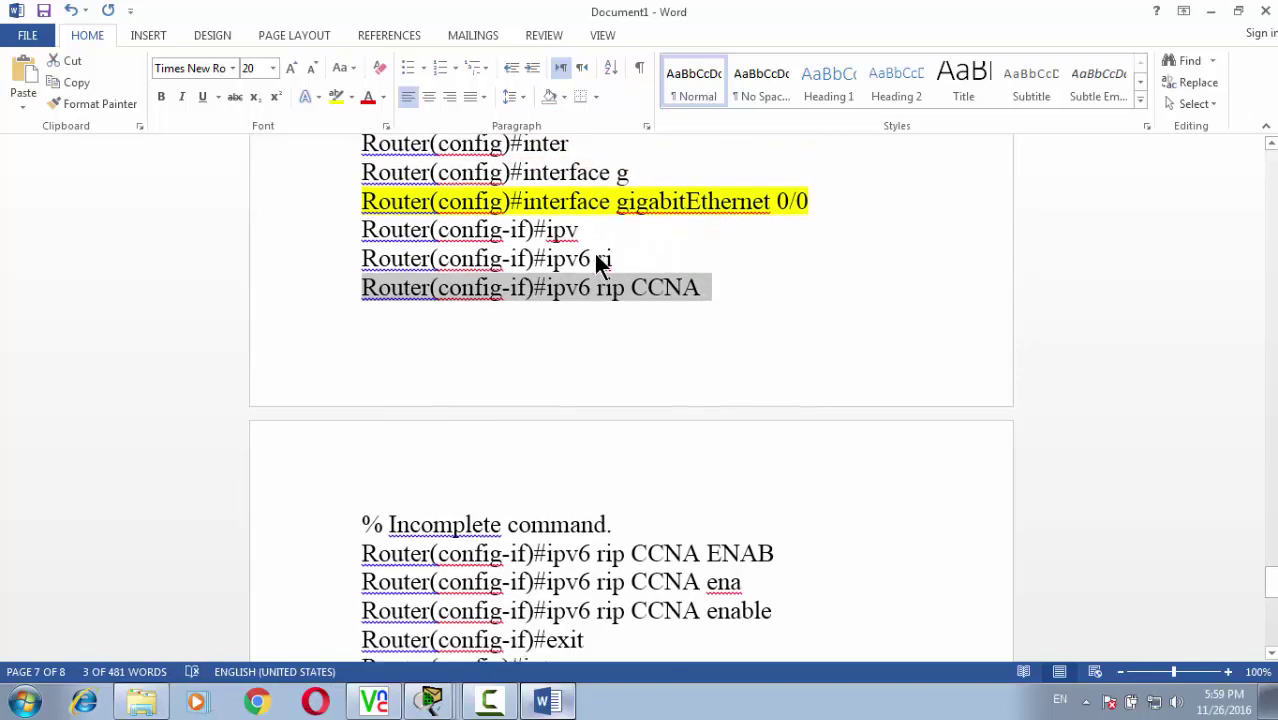
{"action": "left_click", "coordinate": [336, 97]}
{"action": "key", "text": "Right"}
{"action": "scroll", "coordinate": [535, 220], "scroll_direction": "up", "scroll_amount": 3}
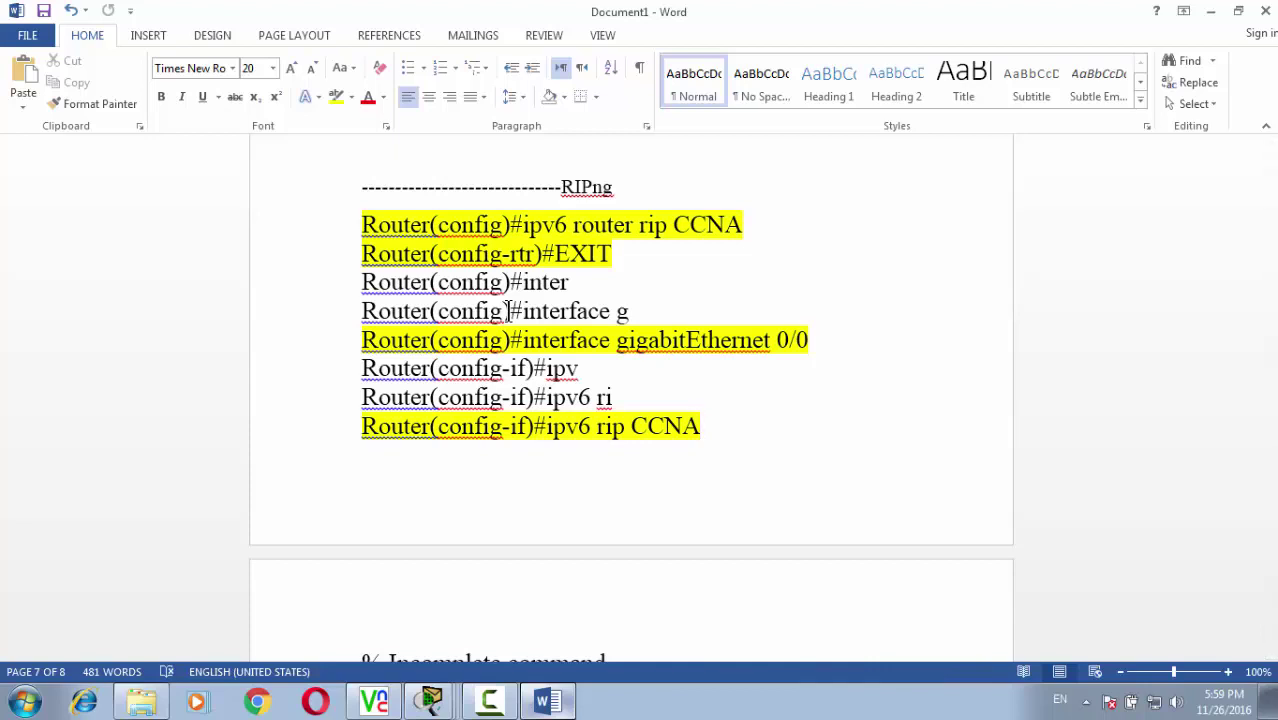
Step: Compare with the "ipv6 rip CCNA enable" line and remove the yellow highlight from the incomplete "ipv6 rip CCNA" line
{"action": "scroll", "coordinate": [627, 468], "scroll_direction": "down", "scroll_amount": 2}
{"action": "scroll", "coordinate": [627, 471], "scroll_direction": "down", "scroll_amount": 3}
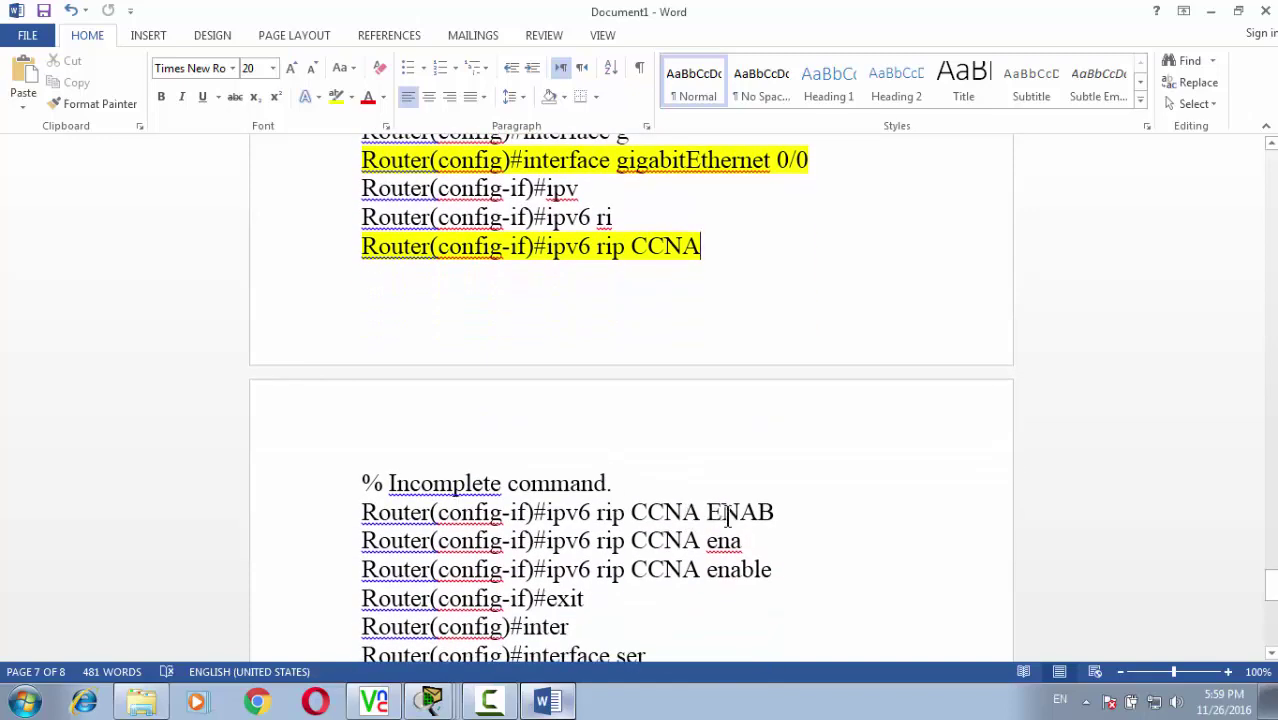
{"action": "left_click_drag", "start_coordinate": [779, 569], "coordinate": [352, 565]}
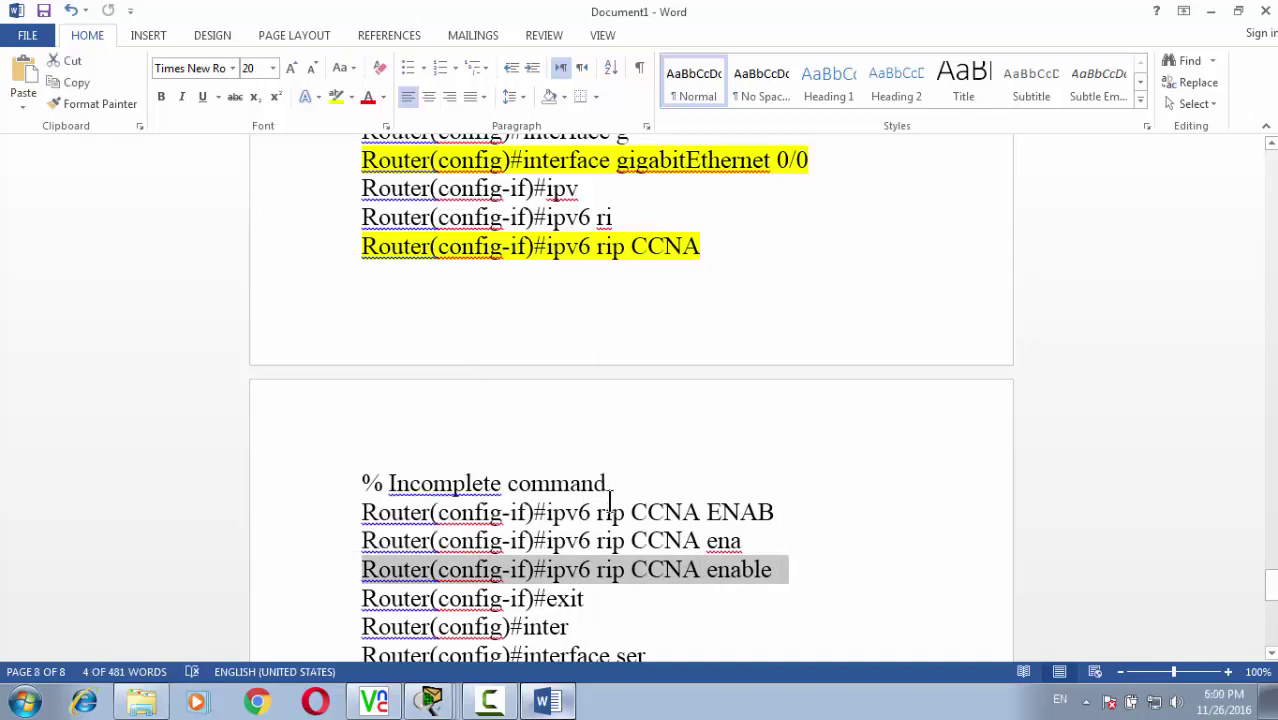
{"action": "scroll", "coordinate": [625, 510], "scroll_direction": "down", "scroll_amount": 2}
{"action": "scroll", "coordinate": [641, 522], "scroll_direction": "up", "scroll_amount": 5}
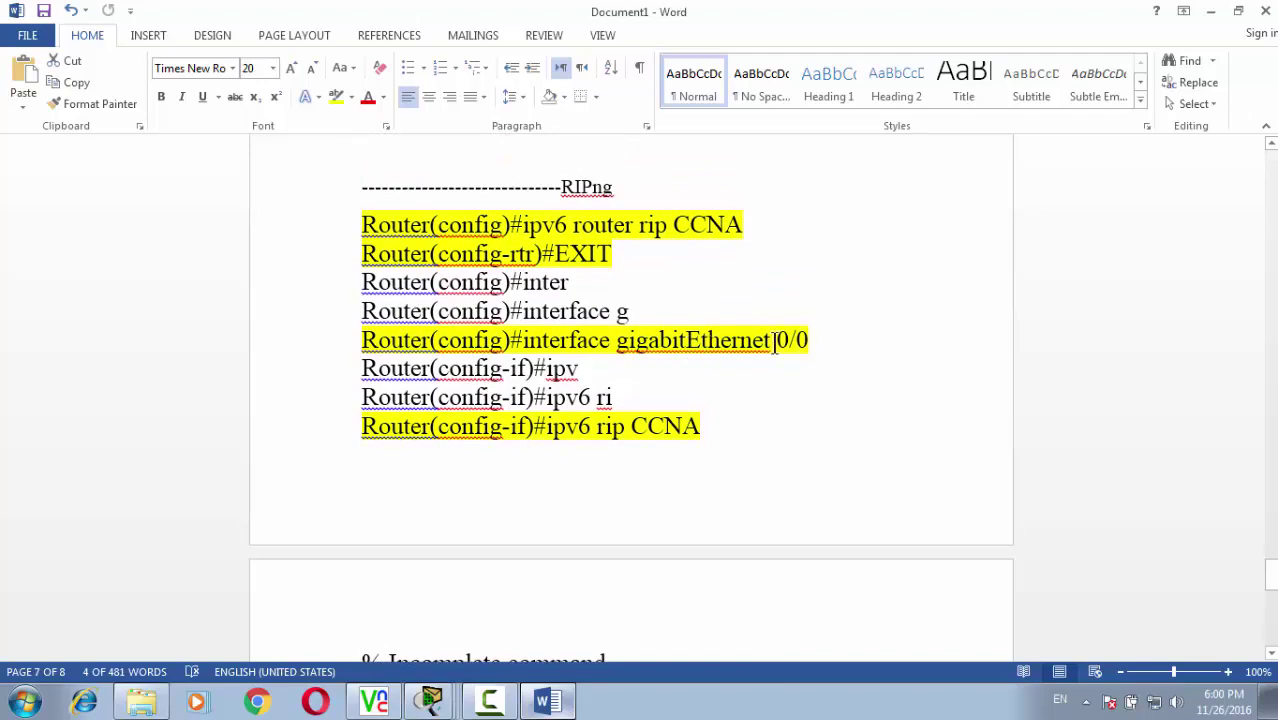
{"action": "left_click_drag", "start_coordinate": [725, 415], "coordinate": [365, 428]}
{"action": "left_click", "coordinate": [334, 97]}
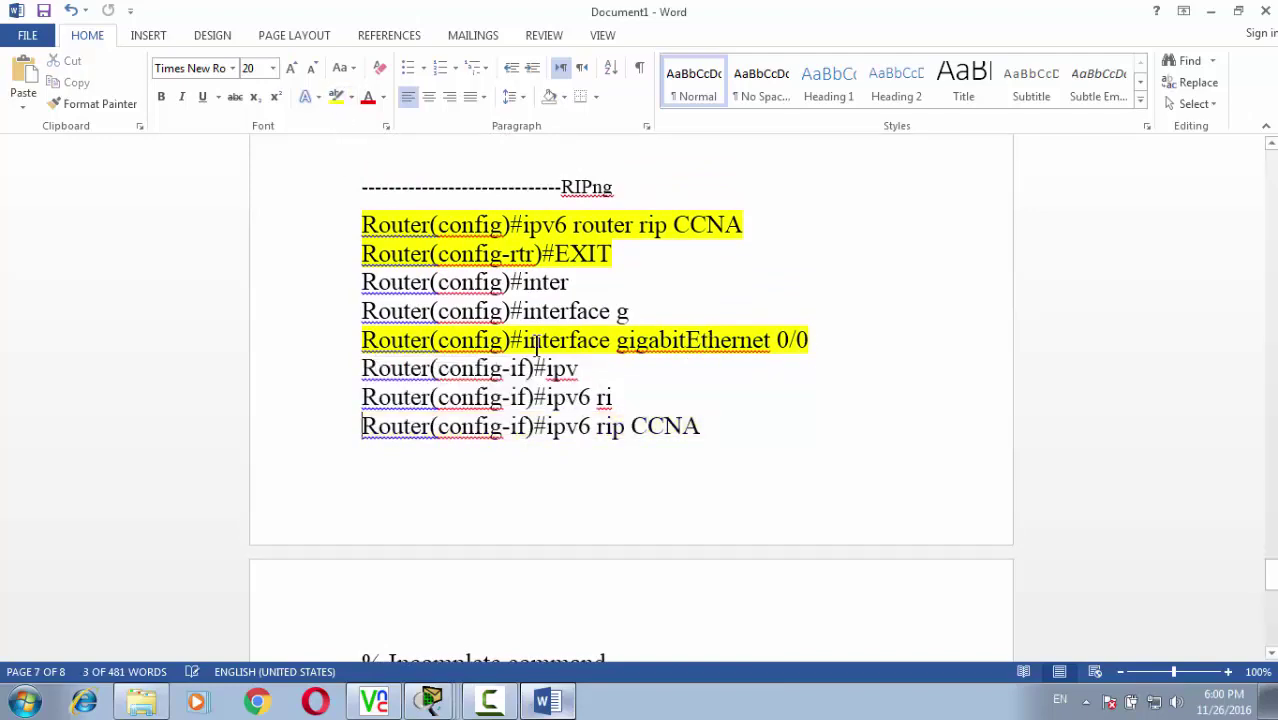
Step: Highlight the "ipv6 rip CCNA enable" line belonging to gigabitEthernet 0/0 in yellow
{"action": "scroll", "coordinate": [765, 515], "scroll_direction": "down", "scroll_amount": 5}
{"action": "left_click_drag", "start_coordinate": [775, 522], "coordinate": [362, 525]}
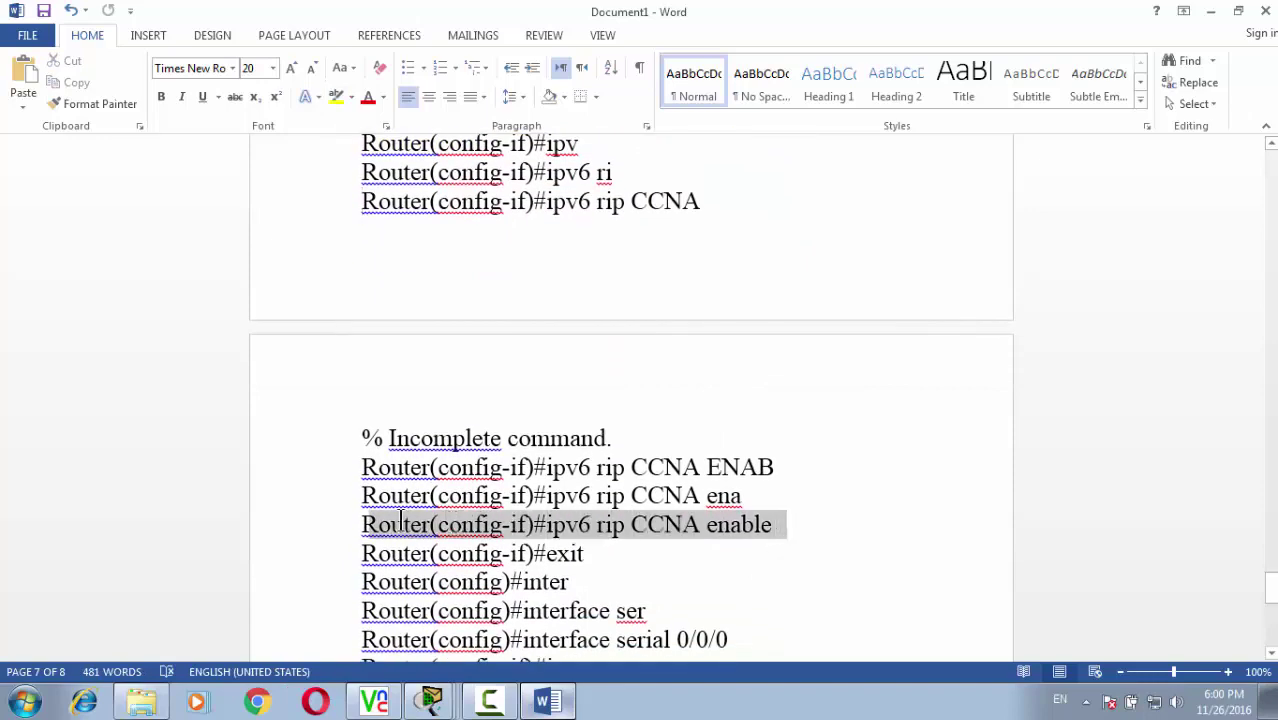
{"action": "left_click", "coordinate": [334, 97]}
{"action": "scroll", "coordinate": [448, 272], "scroll_direction": "down", "scroll_amount": 8}
{"action": "scroll", "coordinate": [448, 272], "scroll_direction": "up", "scroll_amount": 1}
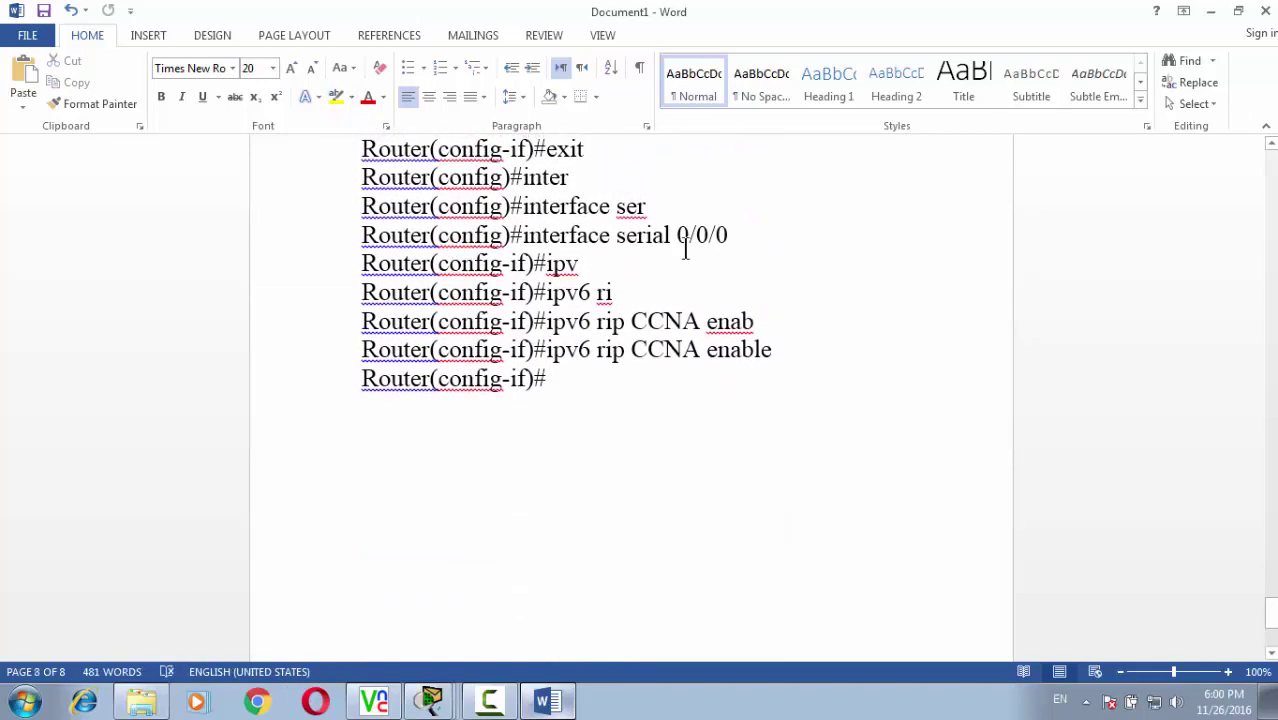
Step: Highlight the complete "interface serial 0/0/0" line and the "ipv6 rip CCNA enable" line below it in yellow
{"action": "left_click_drag", "start_coordinate": [742, 235], "coordinate": [370, 235]}
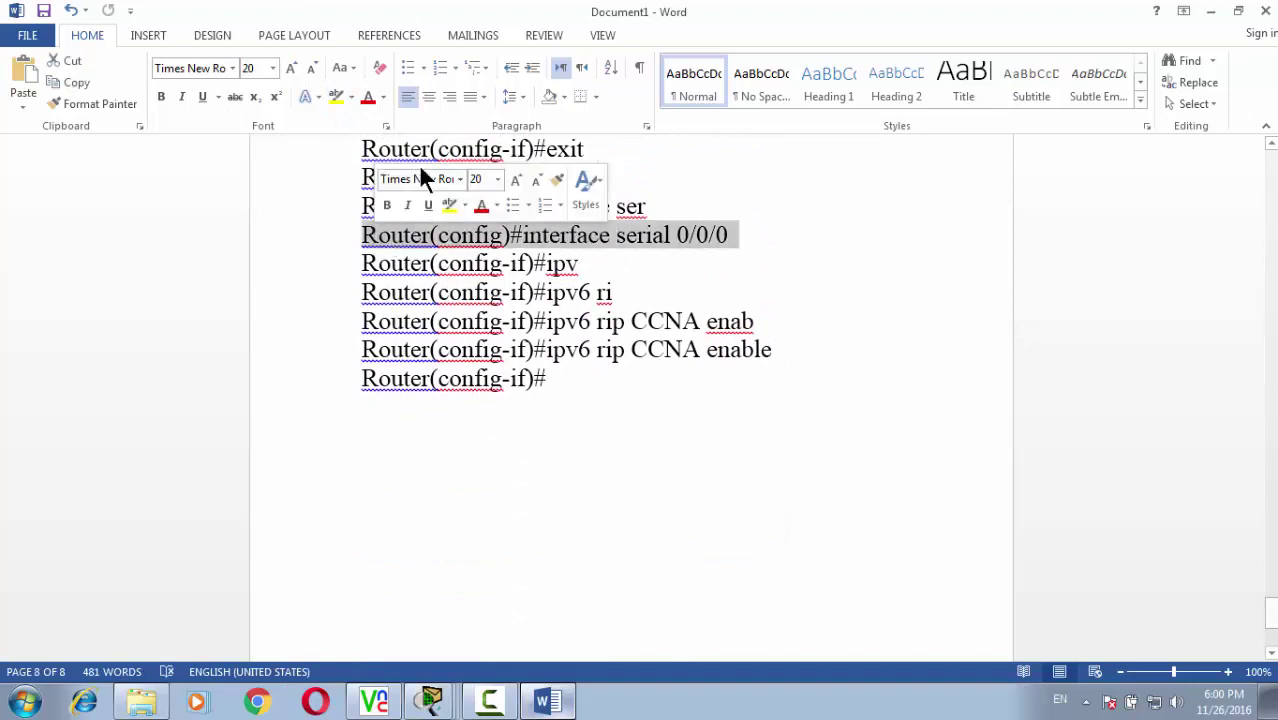
{"action": "left_click", "coordinate": [334, 97]}
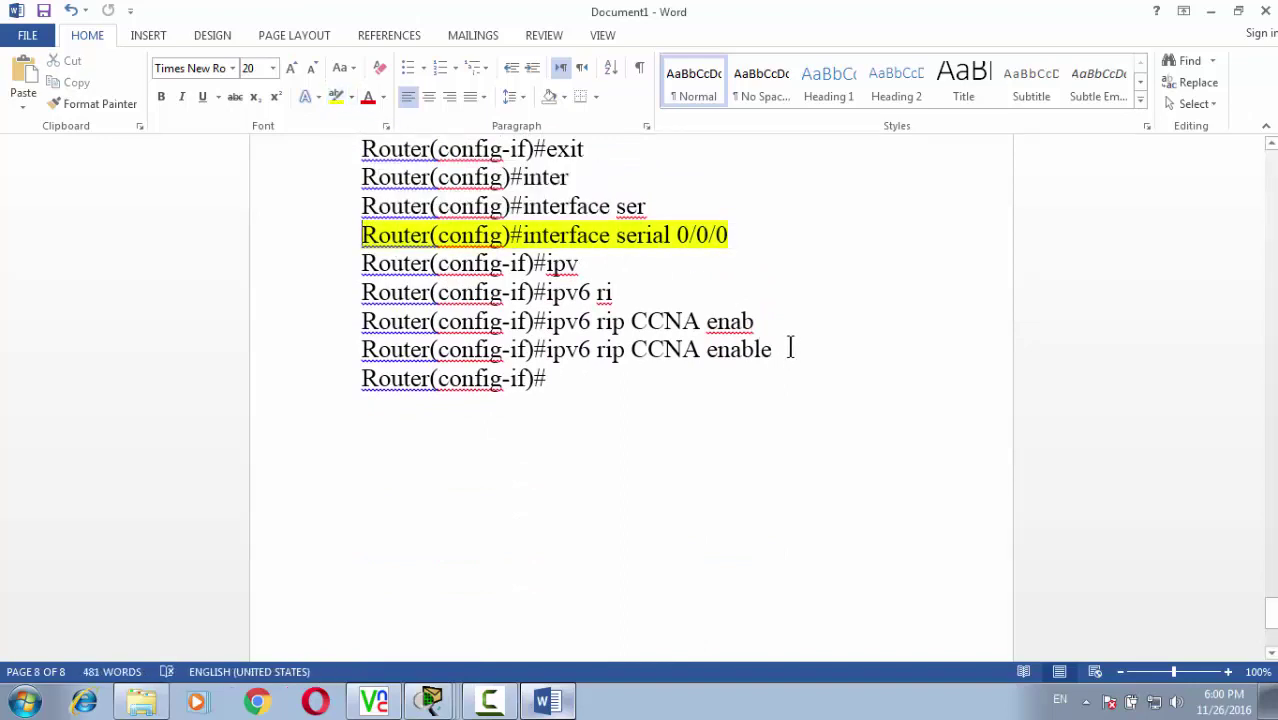
{"action": "left_click_drag", "start_coordinate": [787, 350], "coordinate": [374, 333]}
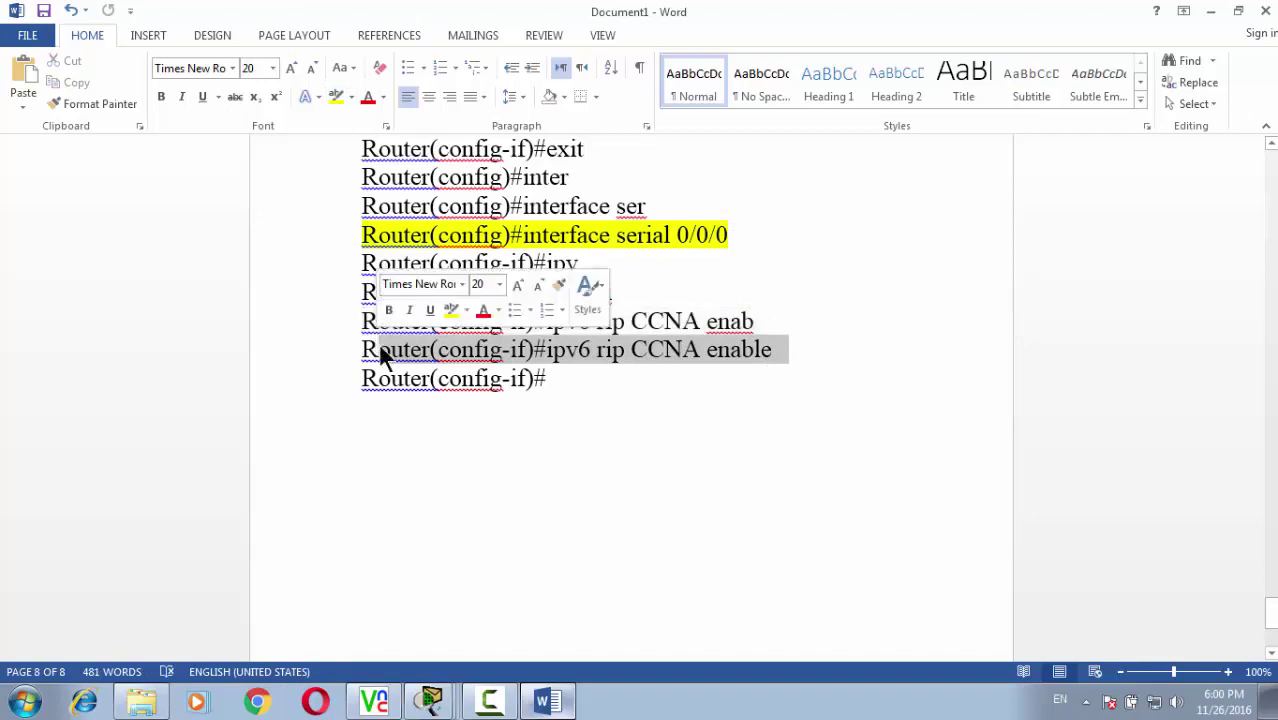
{"action": "left_click_drag", "start_coordinate": [776, 350], "coordinate": [319, 354]}
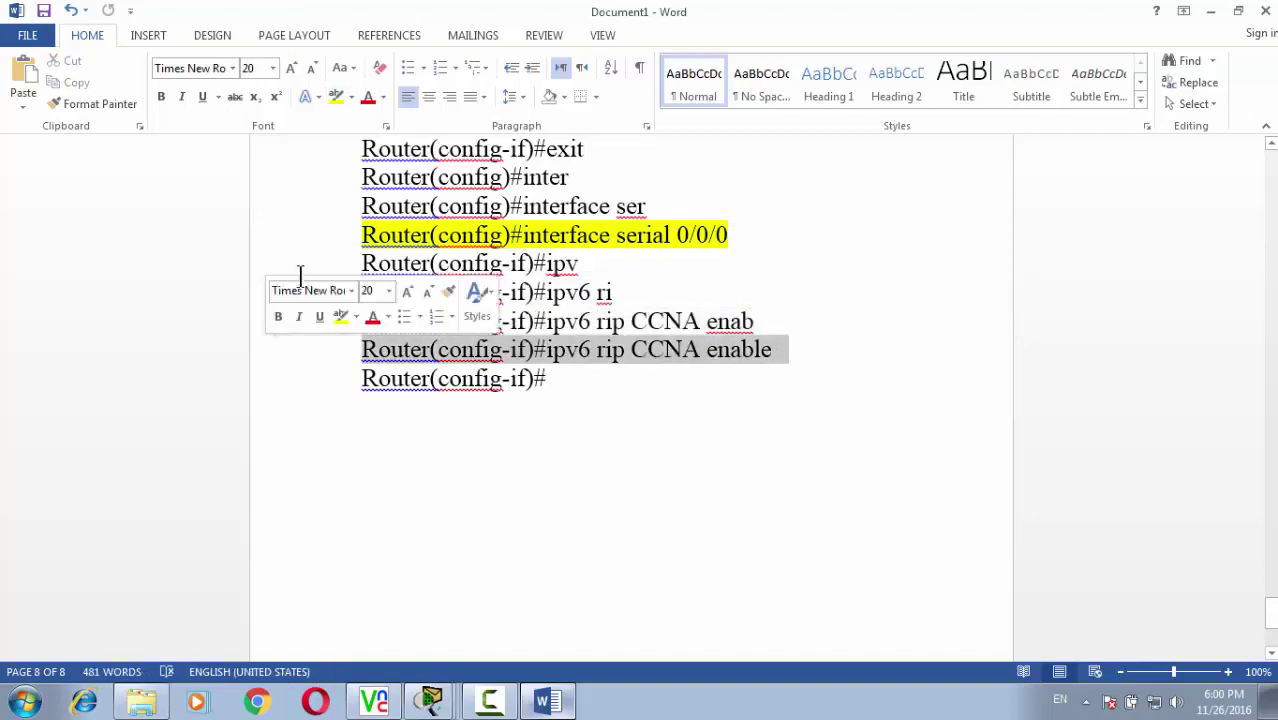
{"action": "left_click", "coordinate": [336, 97]}
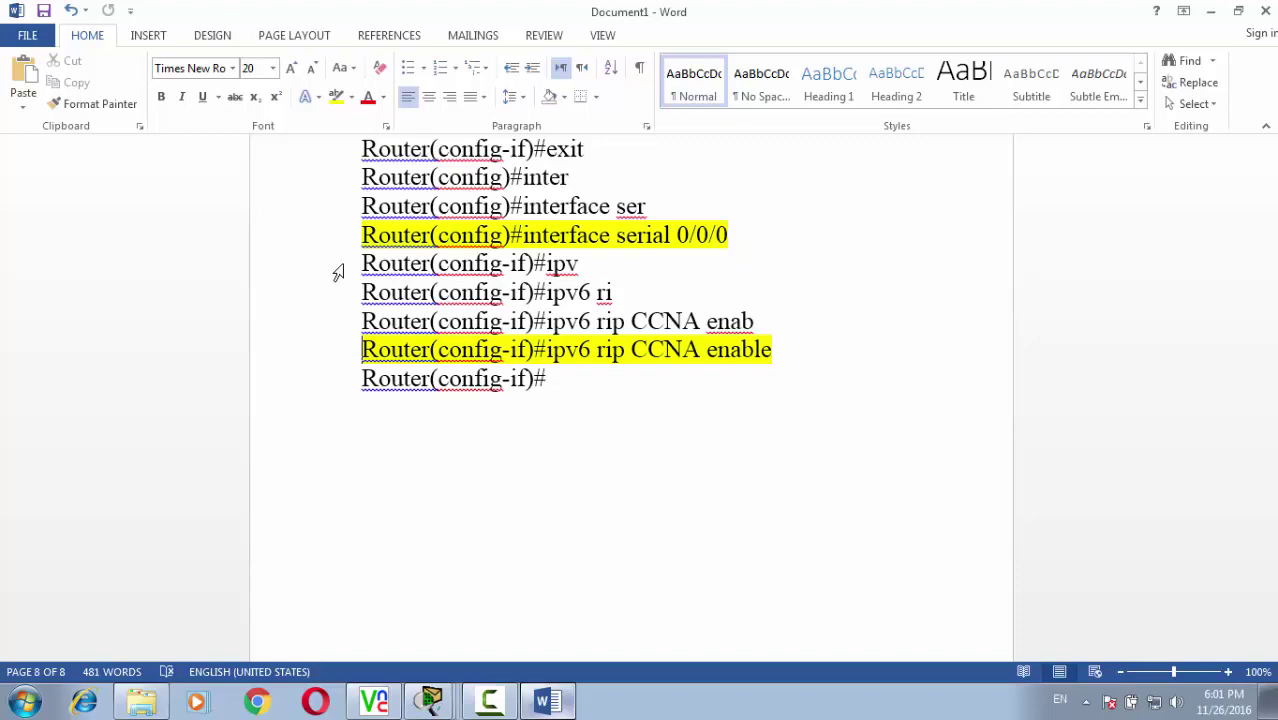
Step: Add a dashed separator line below the last "Router(config-if)#" prompt
{"action": "left_click", "coordinate": [565, 380]}
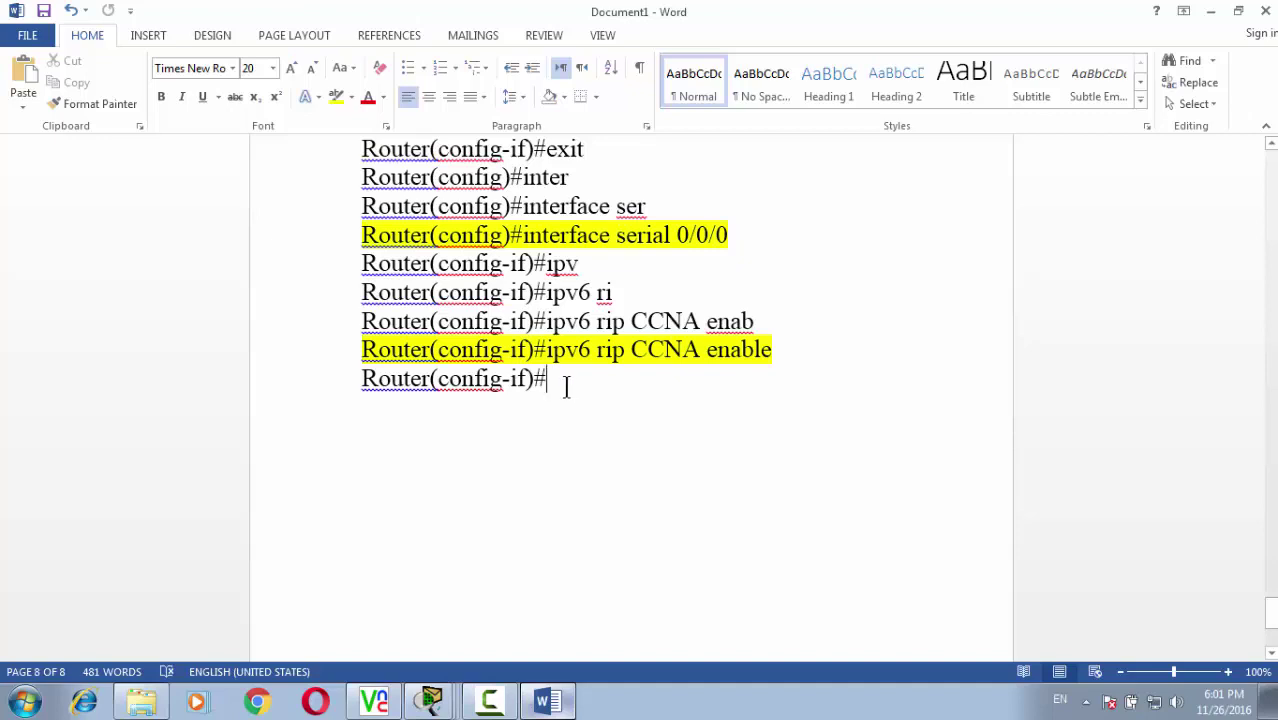
{"action": "key", "text": "Return"}
{"action": "type", "text": "----------------------------------"}
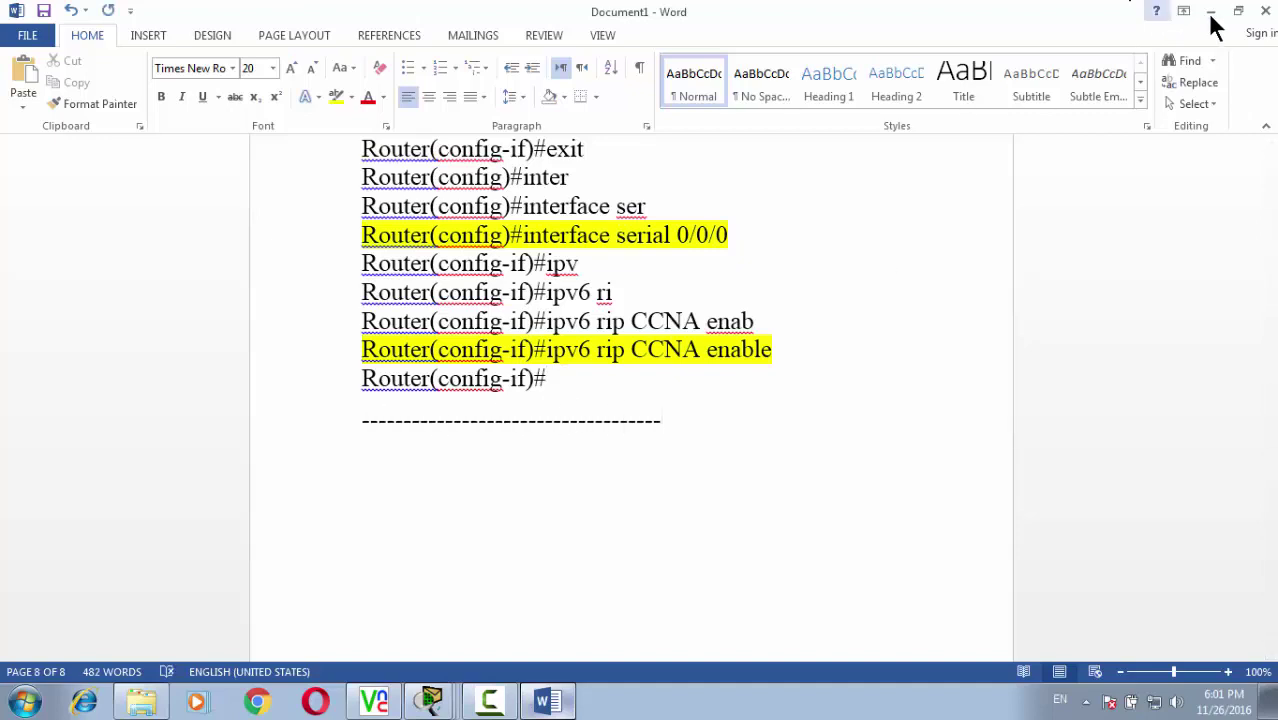
Step: Switch to Packet Tracer and start a command-line session on Router4
{"action": "key", "text": "alt+Tab"}
{"action": "left_click", "coordinate": [1263, 10]}
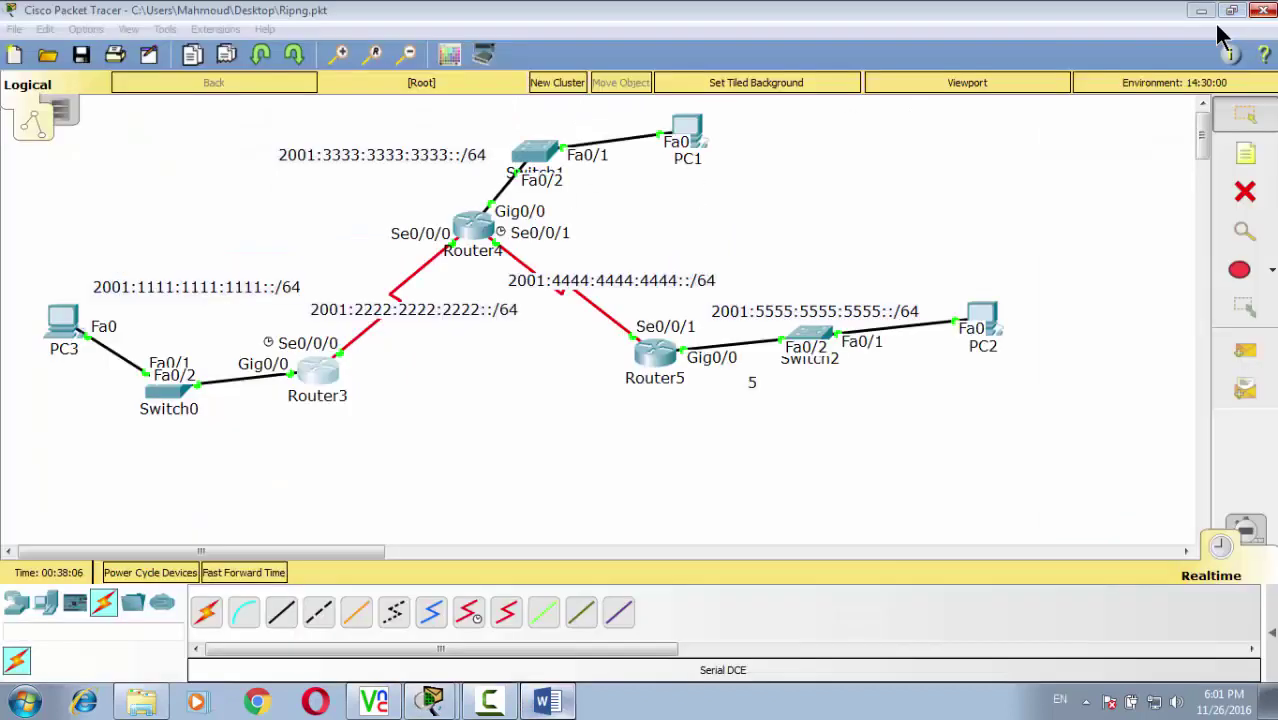
{"action": "left_click", "coordinate": [477, 228]}
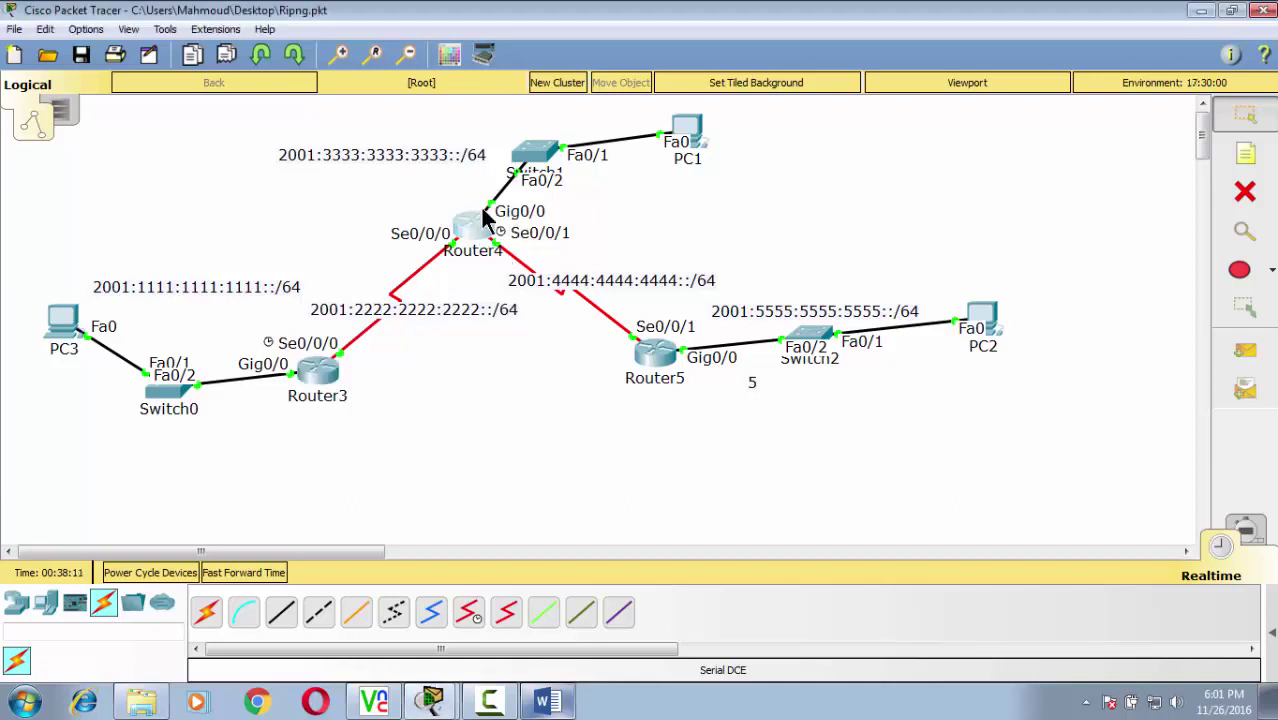
{"action": "double_click", "coordinate": [500, 349]}
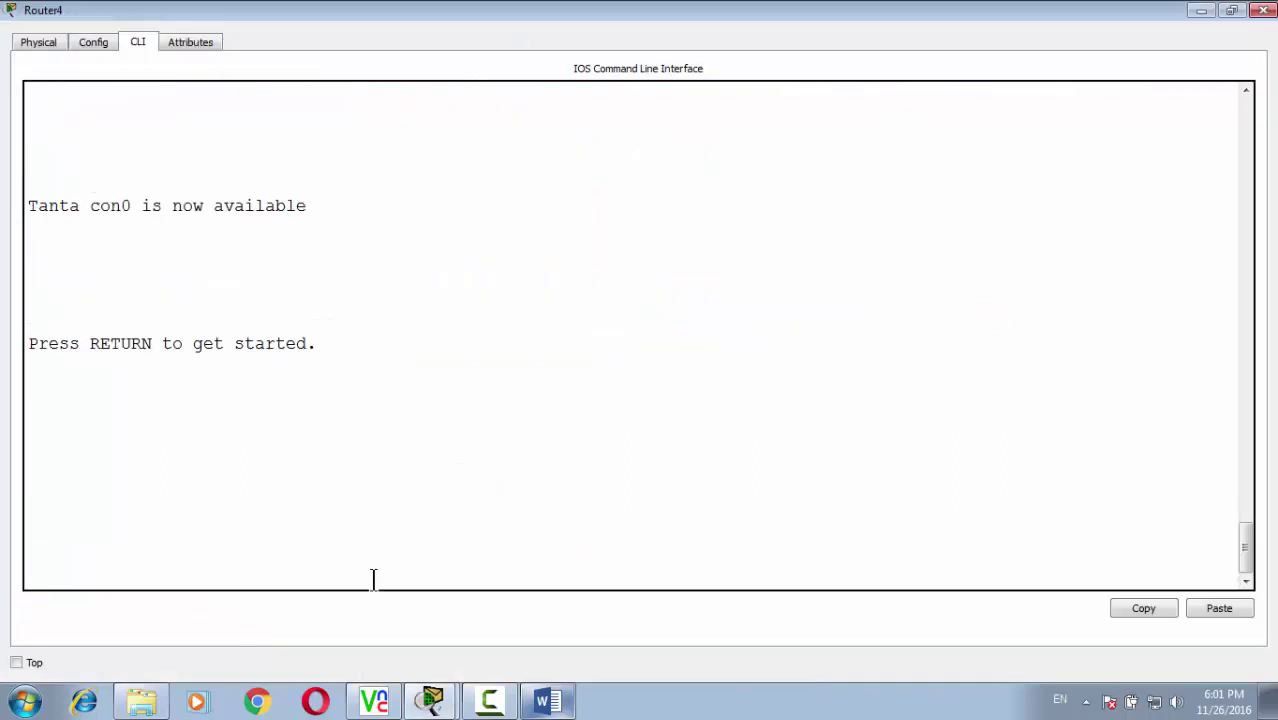
{"action": "key", "text": "Return"}
{"action": "key", "text": "Return"}
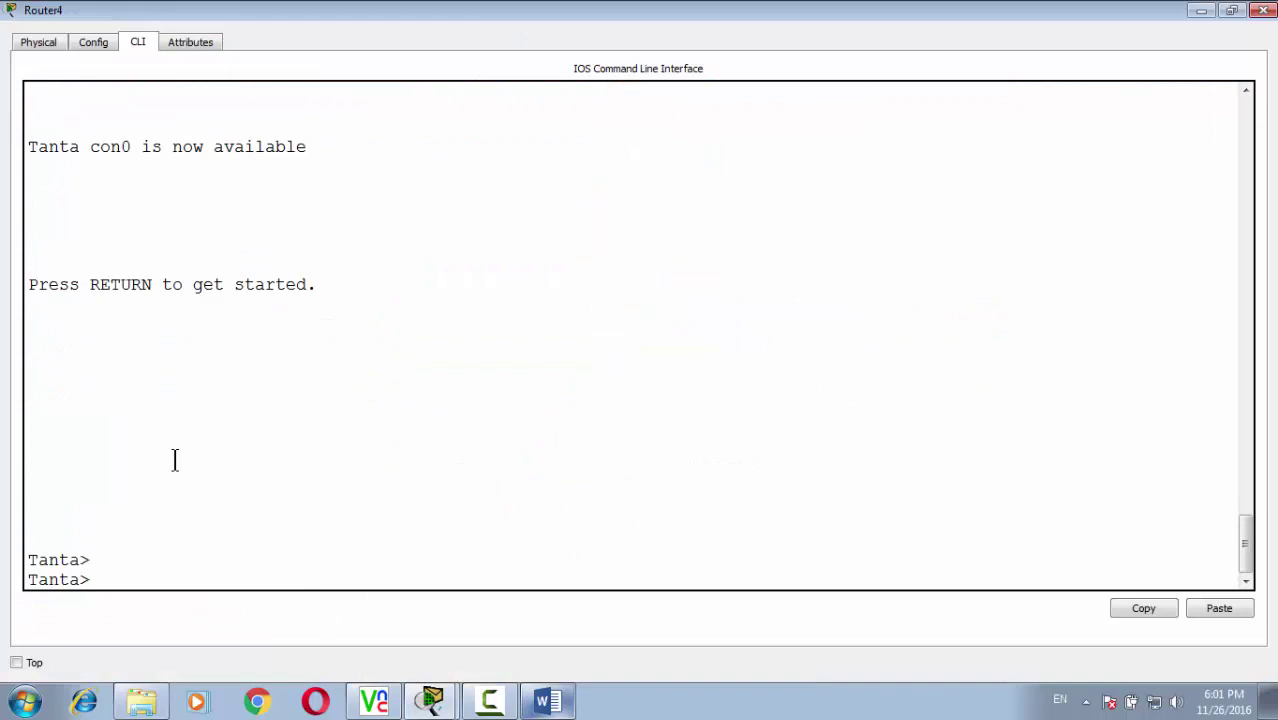
Step: Enter privileged mode with "enable" and global configuration mode with "configure t" on Router4
{"action": "type", "text": "en"}
{"action": "key", "text": "Tab"}
{"action": "key", "text": "Return"}
{"action": "type", "text": "confi"}
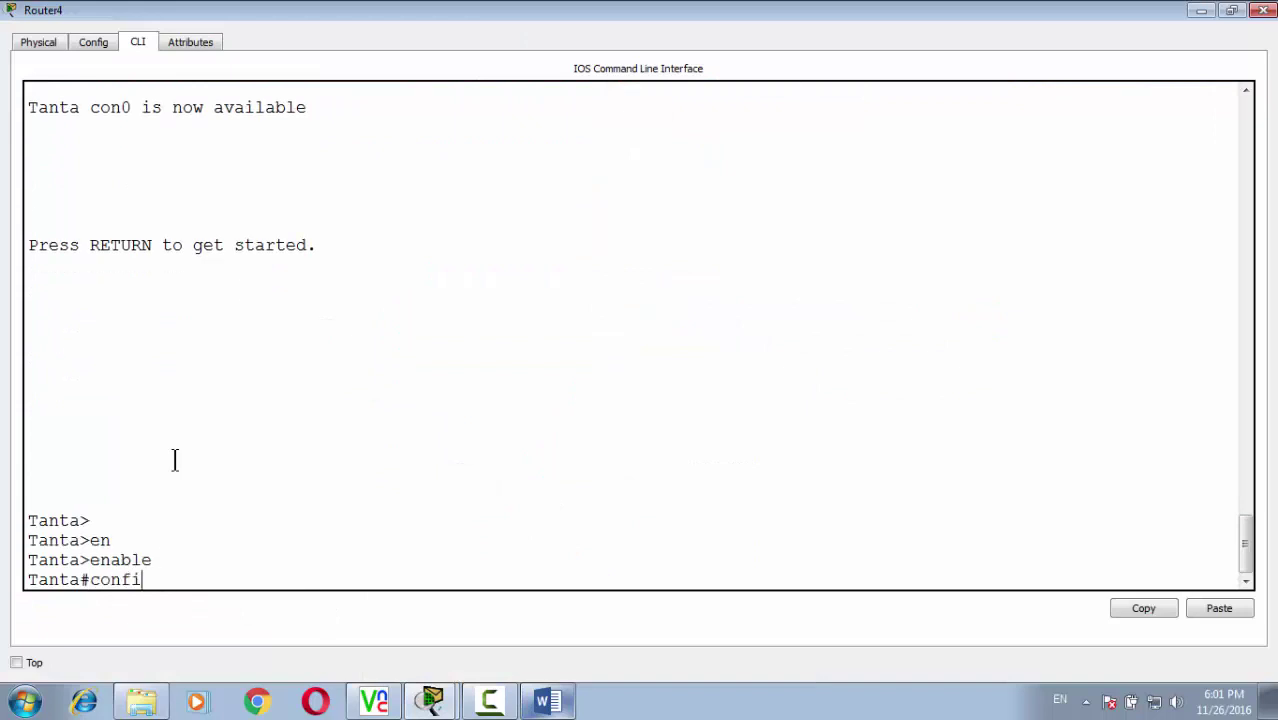
{"action": "type", "text": "g"}
{"action": "key", "text": "Tab"}
{"action": "type", "text": "t"}
{"action": "key", "text": "Return"}
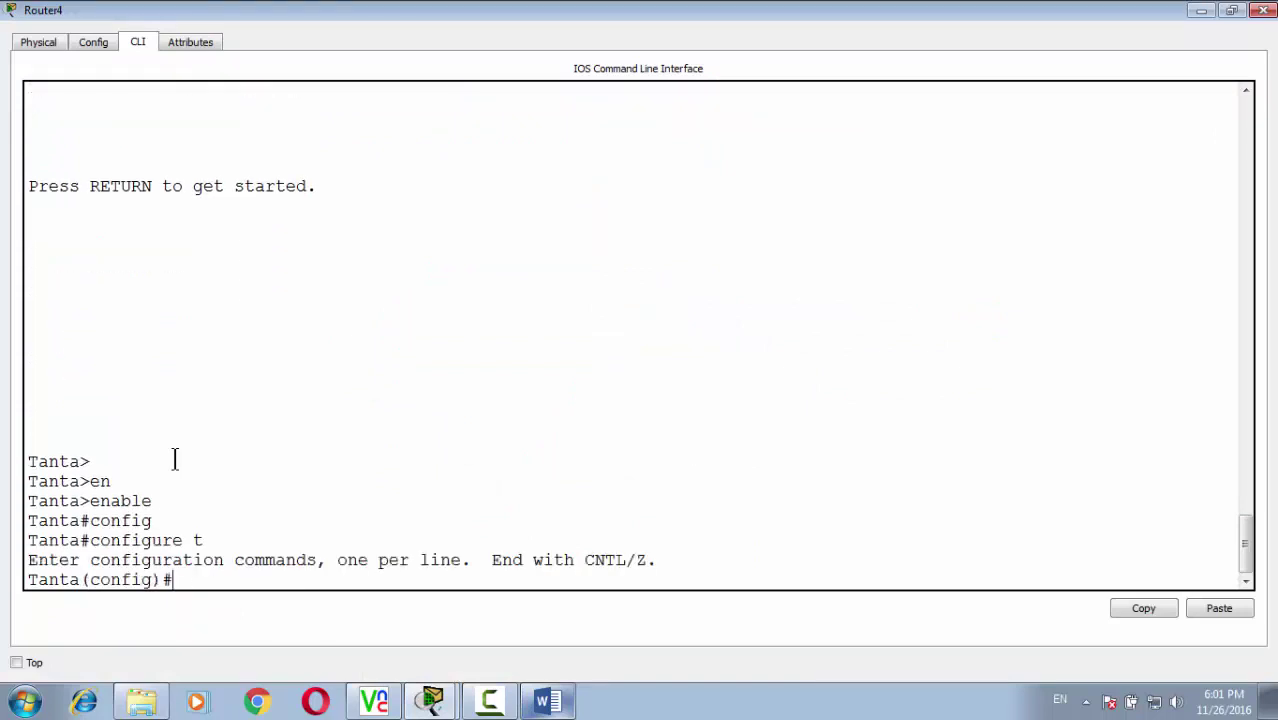
Step: Create the RIPng process with "ipv6 router rip CCNA" on Router4 and exit to global configuration mode
{"action": "type", "text": "ipv"}
{"action": "key", "text": "Tab"}
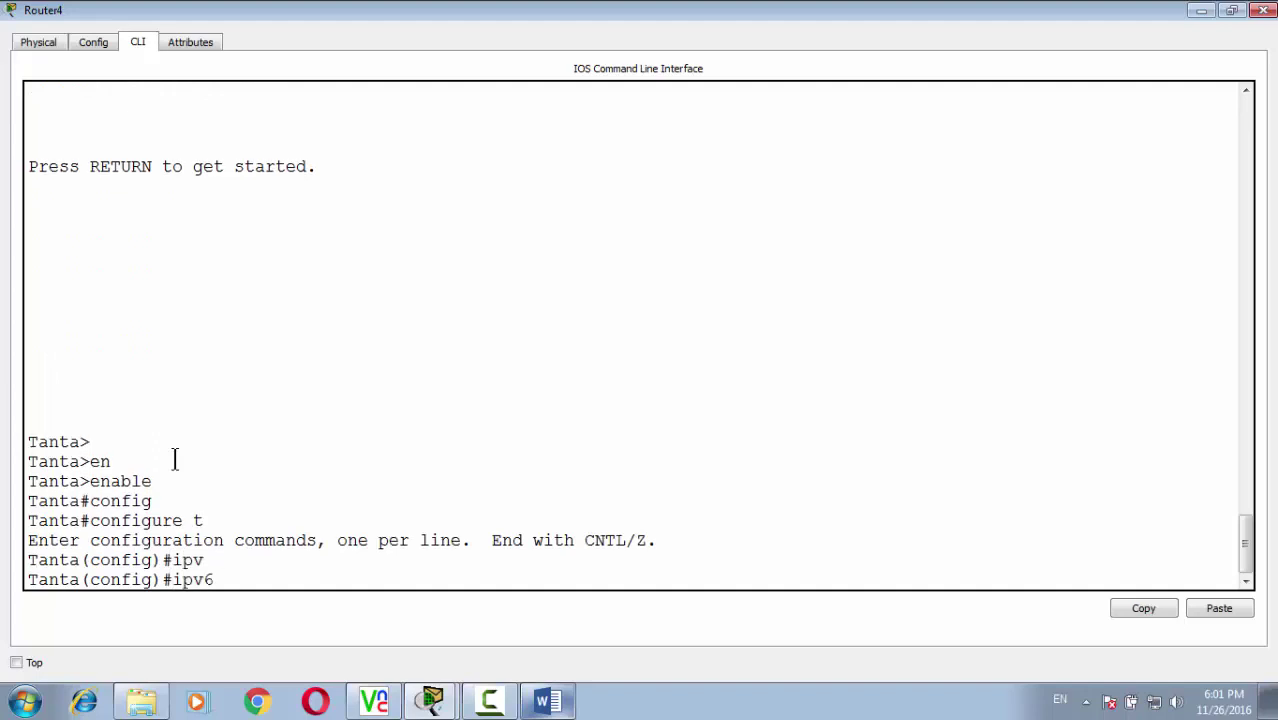
{"action": "type", "text": "rou"}
{"action": "key", "text": "Tab"}
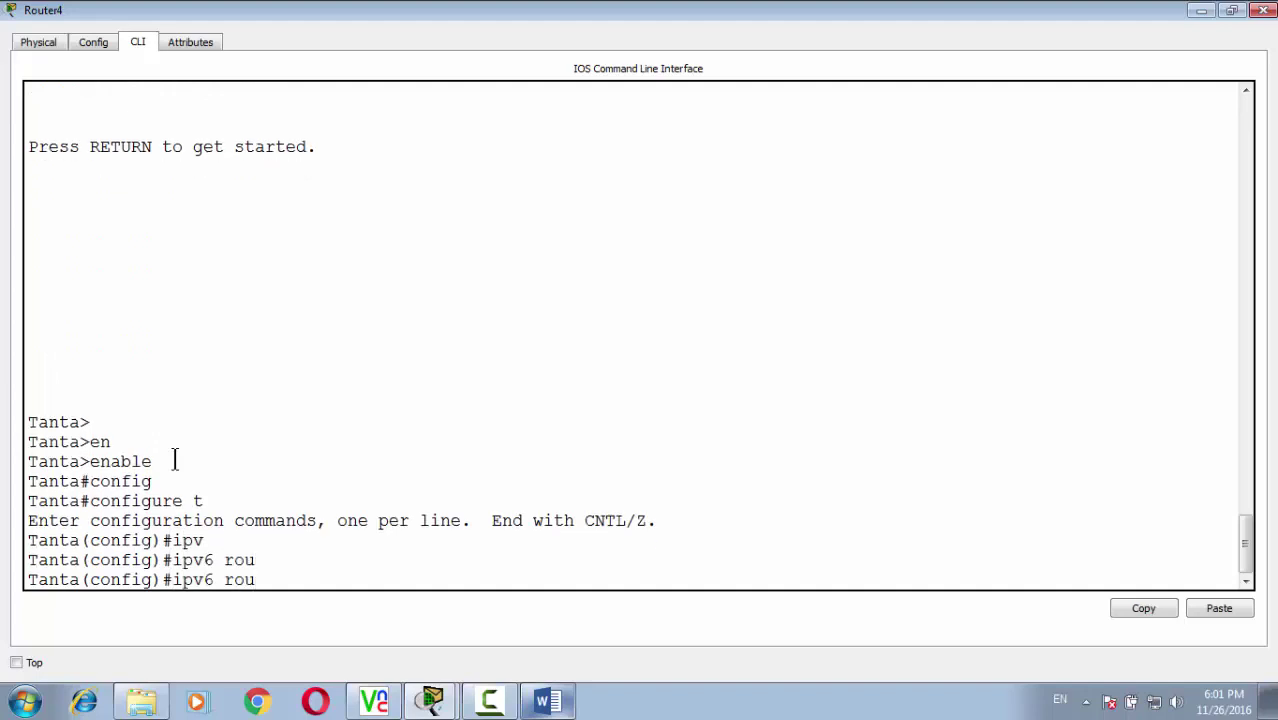
{"action": "type", "text": "ter"}
{"action": "key", "text": "Tab"}
{"action": "type", "text": "ri"}
{"action": "key", "text": "Tab"}
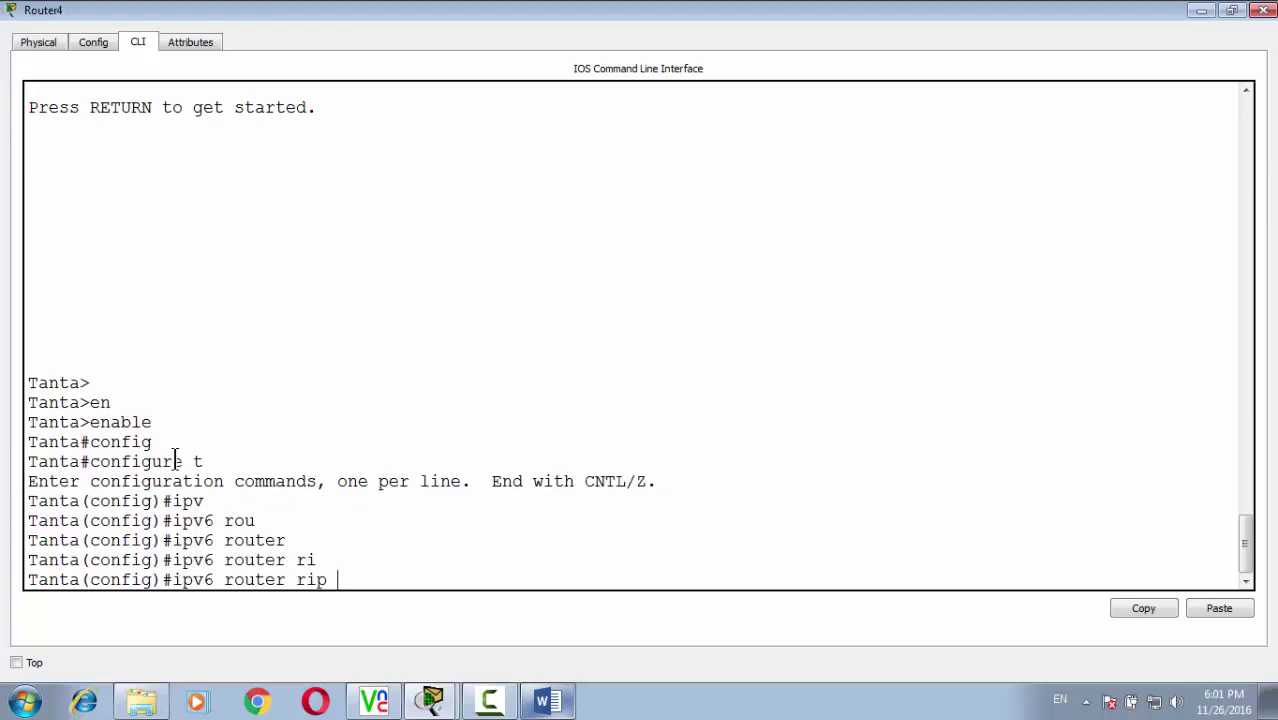
{"action": "type", "text": "CCN"}
{"action": "type", "text": "A"}
{"action": "key", "text": "Return"}
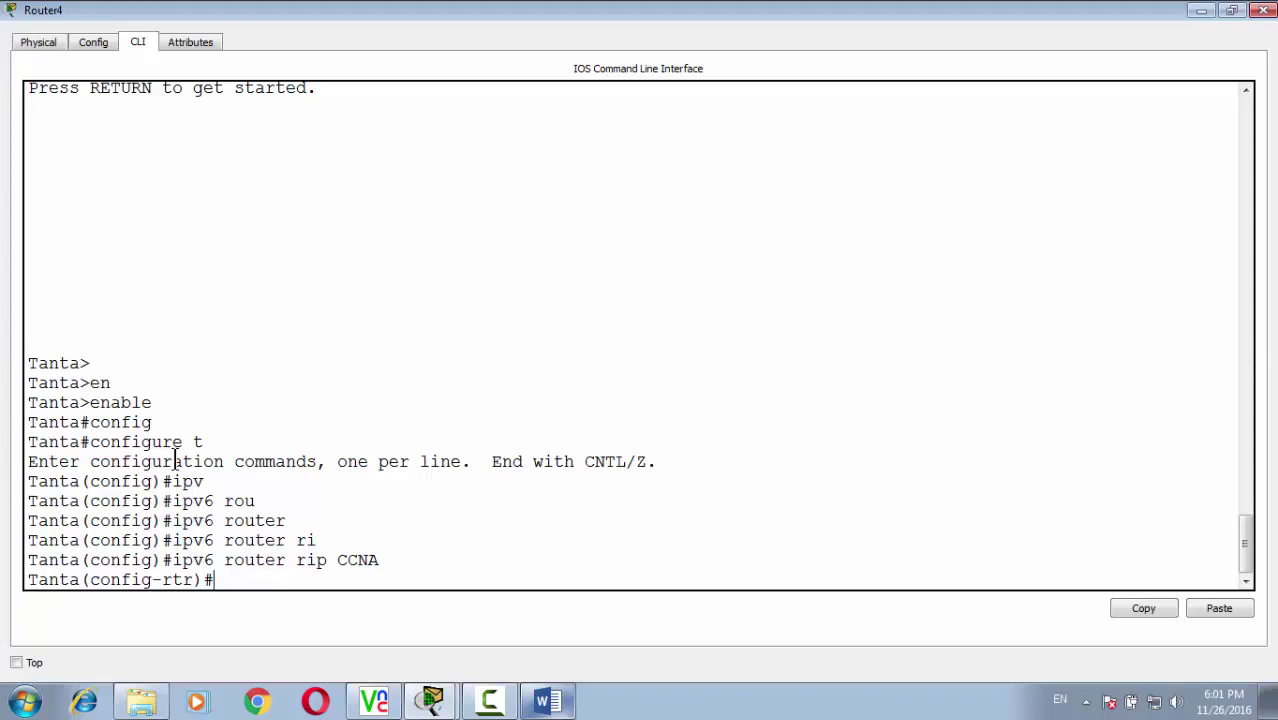
{"action": "type", "text": "EXIT"}
{"action": "key", "text": "Return"}
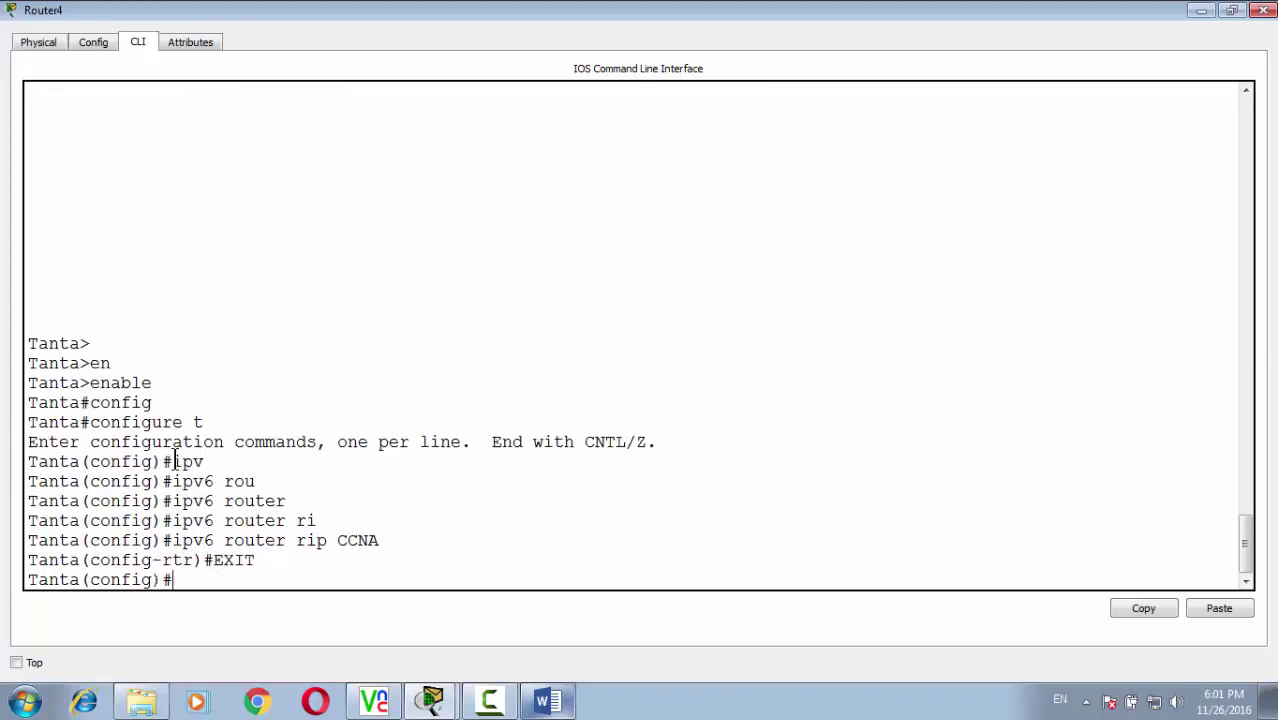
Step: Enter configuration mode for Router4's interface serial 0/0/0
{"action": "type", "text": "inter"}
{"action": "key", "text": "Tab"}
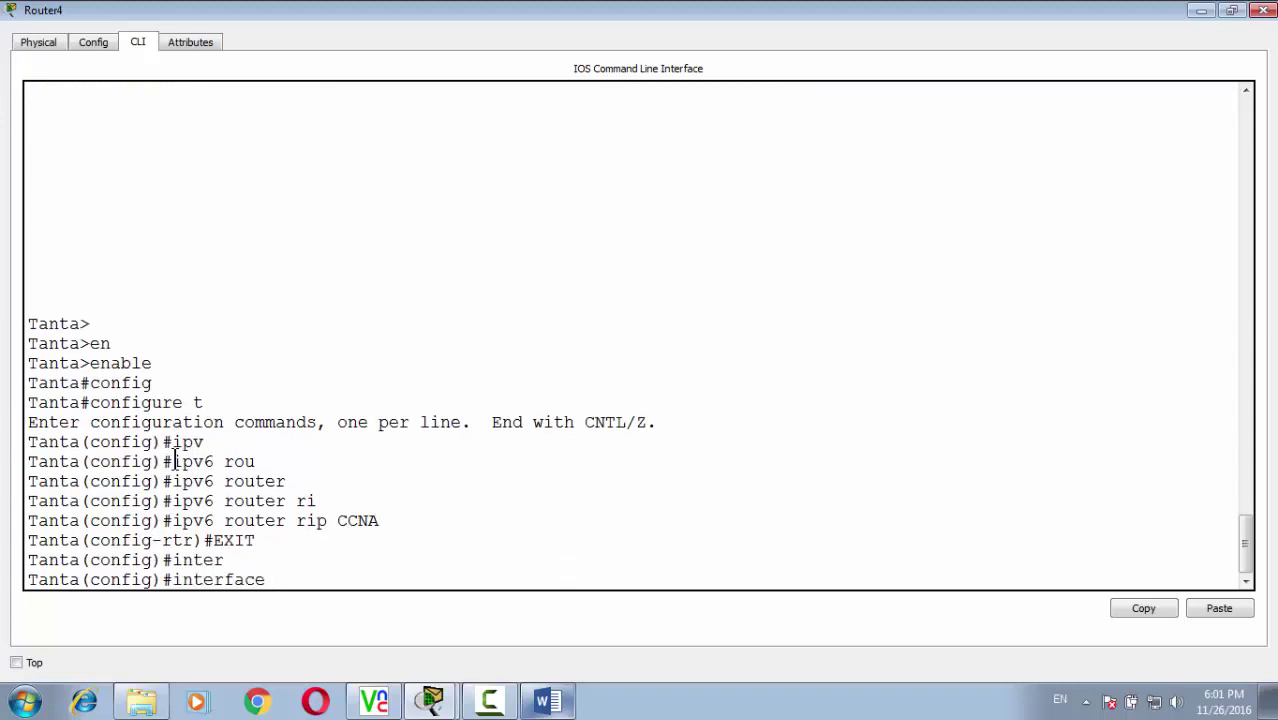
{"action": "type", "text": "ser"}
{"action": "key", "text": "Tab"}
{"action": "type", "text": "0"}
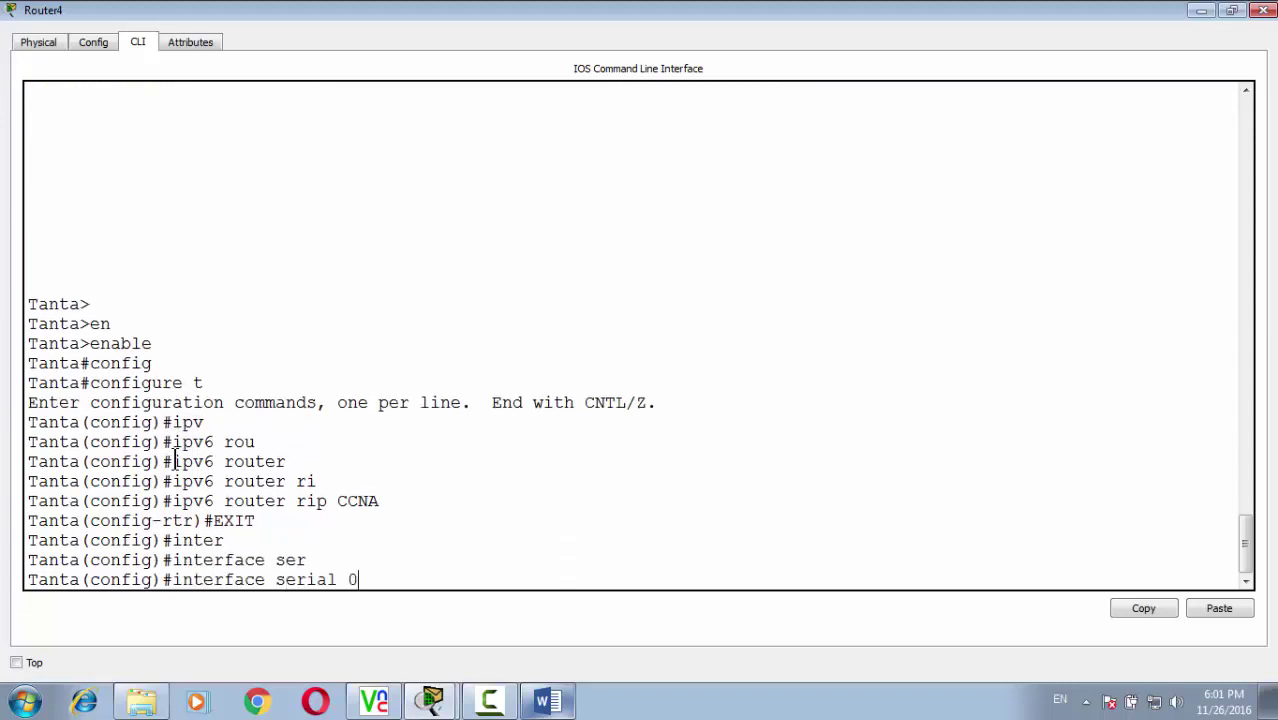
{"action": "type", "text": "/0/0"}
{"action": "key", "text": "Return"}
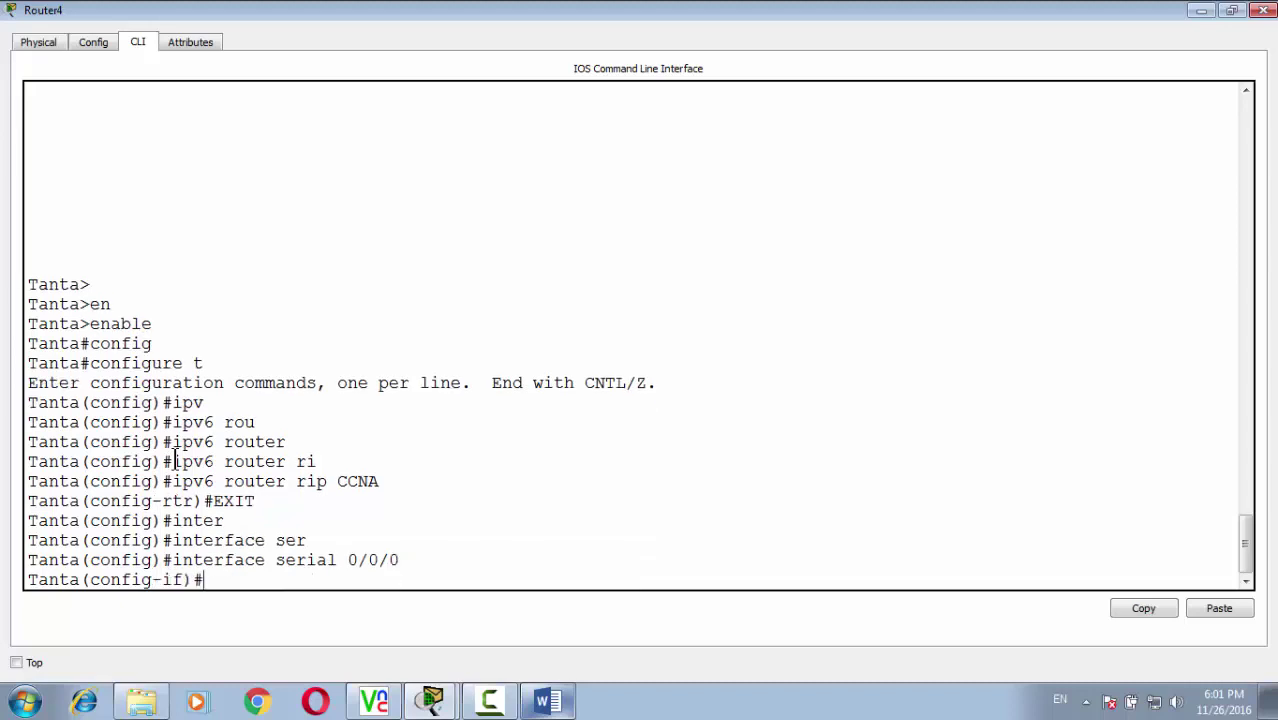
Step: Enable RIPng on serial 0/0/0 with "ipv6 rip CCNA enable" and exit the interface
{"action": "type", "text": "ipv6"}
{"action": "key", "text": "Tab"}
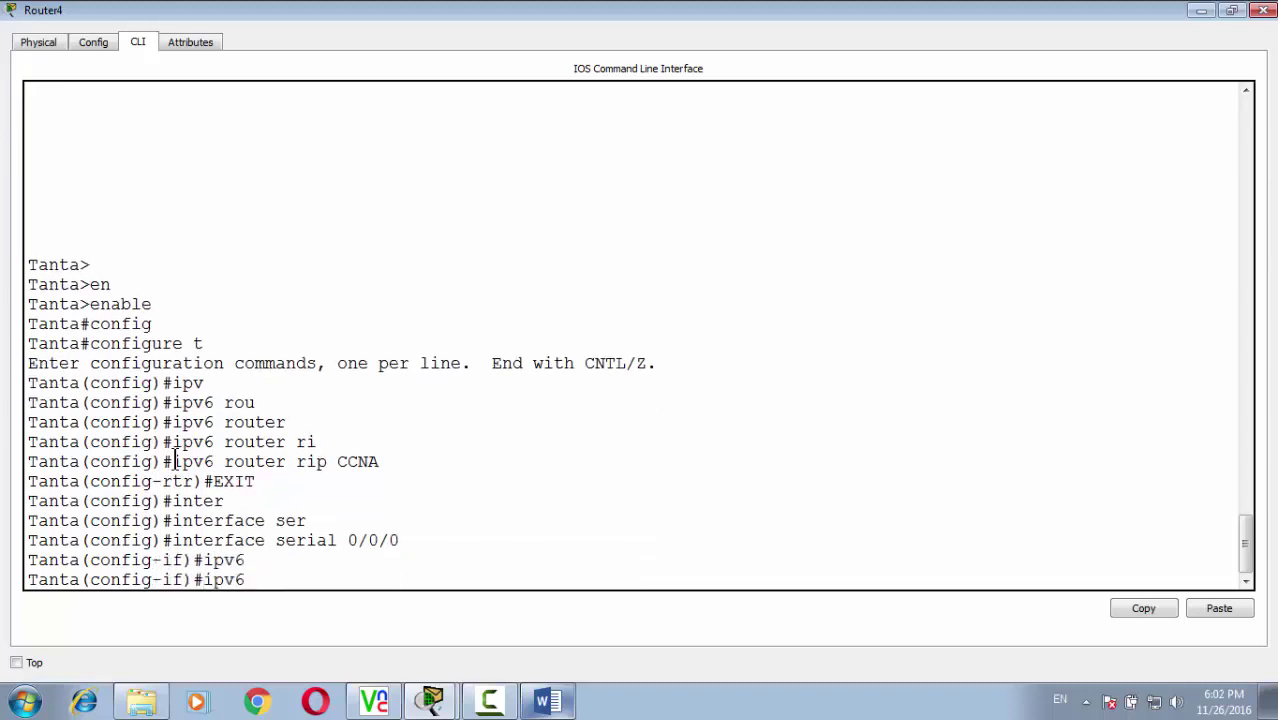
{"action": "type", "text": "ri"}
{"action": "key", "text": "Tab"}
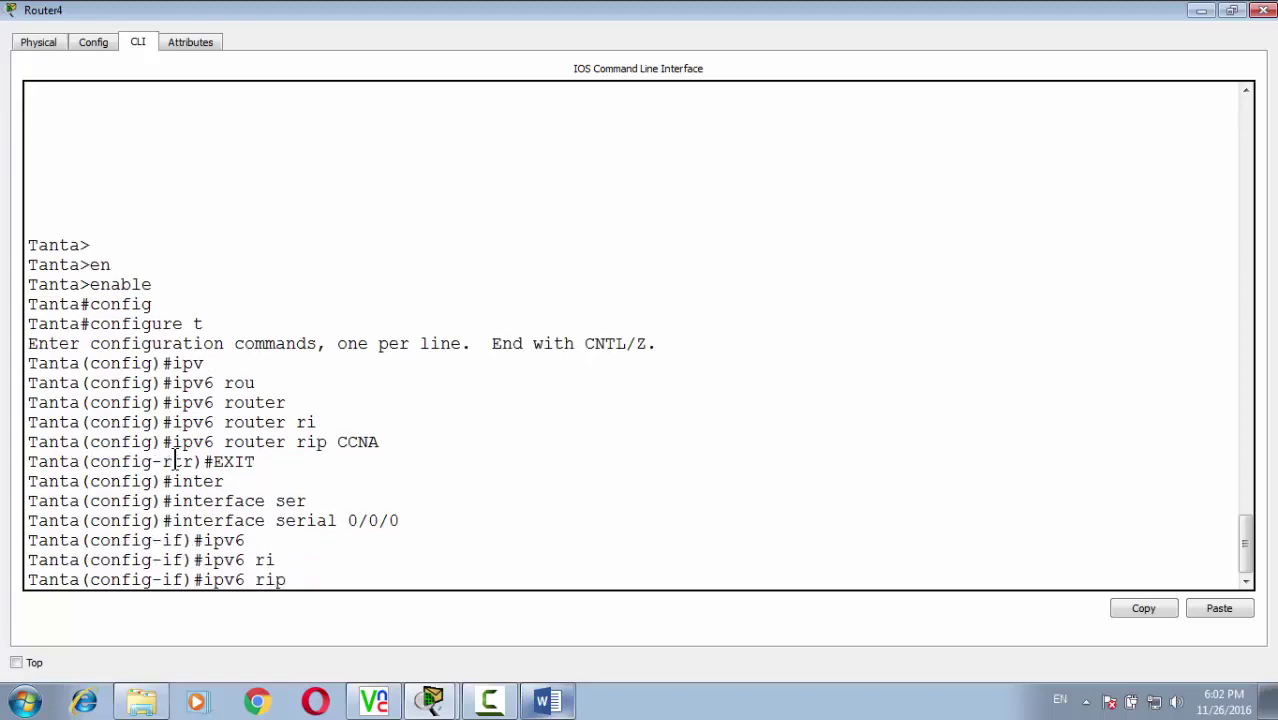
{"action": "type", "text": "CCNA enab"}
{"action": "key", "text": "Tab"}
{"action": "key", "text": "Return"}
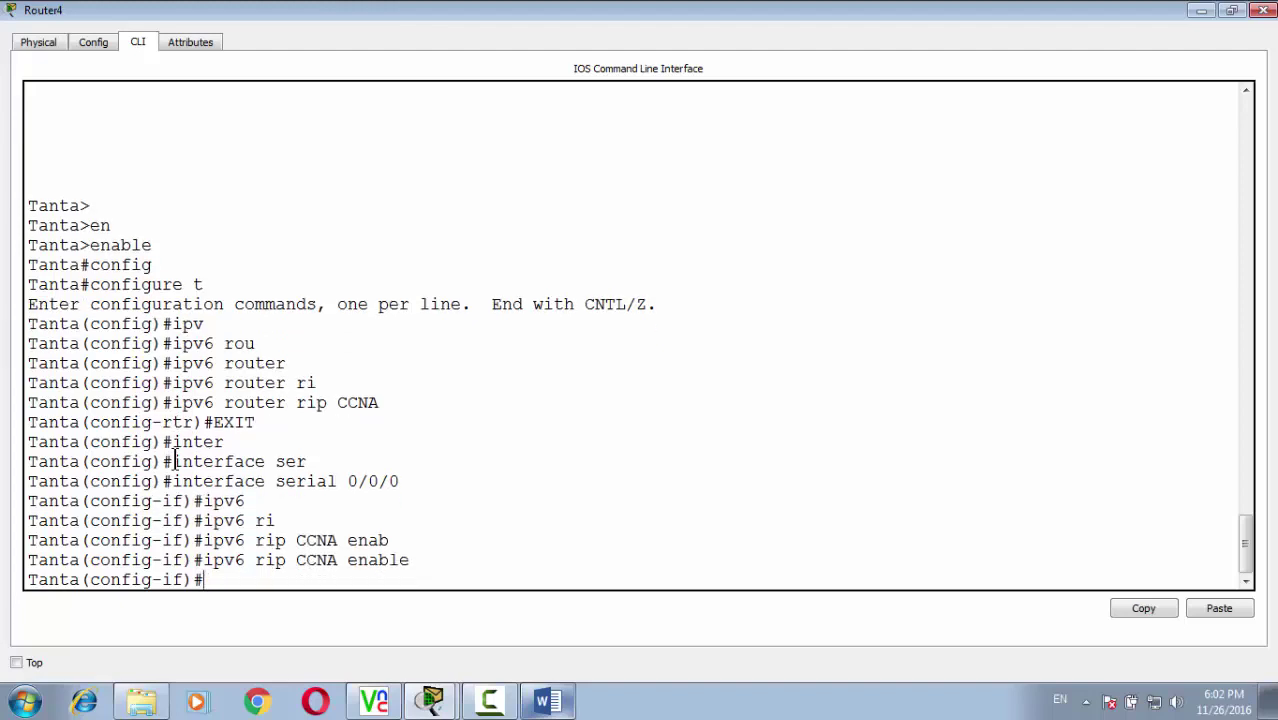
{"action": "type", "text": "exi"}
{"action": "type", "text": "t"}
{"action": "key", "text": "Return"}
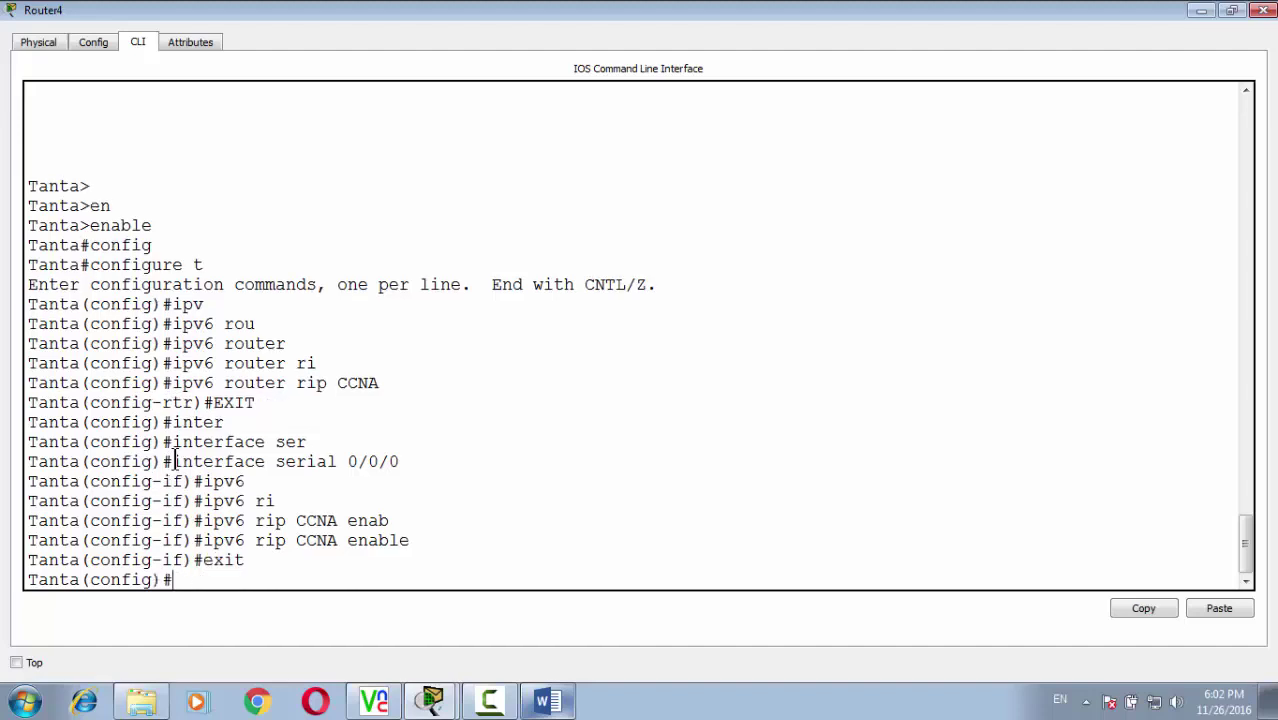
Step: Enter configuration mode for Router4's interface serial 0/0/1
{"action": "type", "text": "inter"}
{"action": "key", "text": "Tab"}
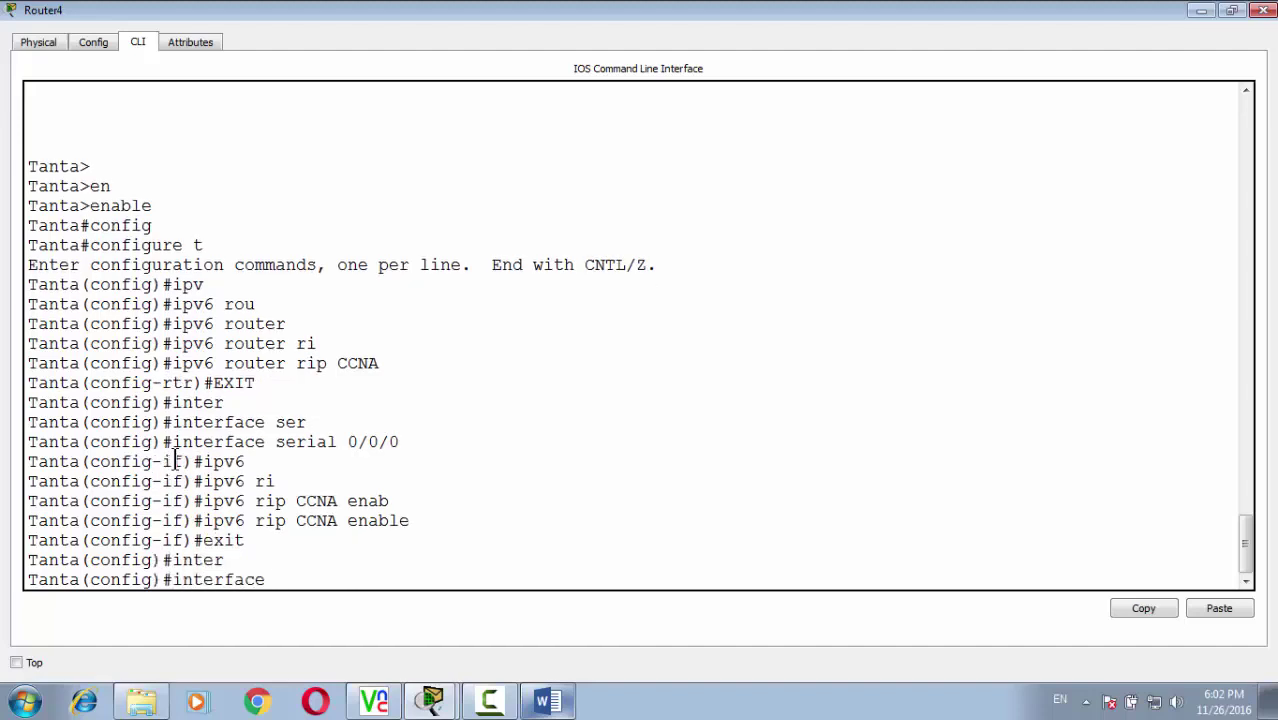
{"action": "type", "text": "ser"}
{"action": "key", "text": "Tab"}
{"action": "type", "text": "0/0/1"}
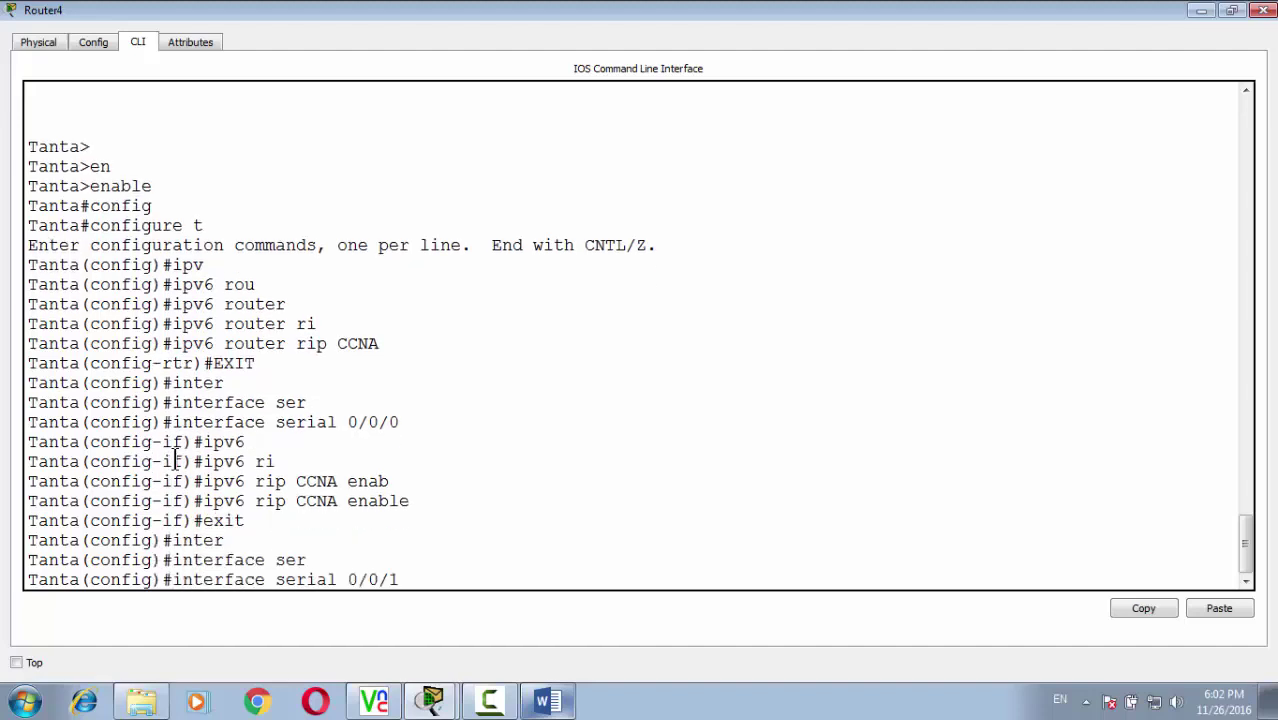
{"action": "key", "text": "Return"}
Step: Enable RIPng on serial 0/0/1 with "ipv6 rip CCNA enable" and exit the interface
{"action": "type", "text": "ipv"}
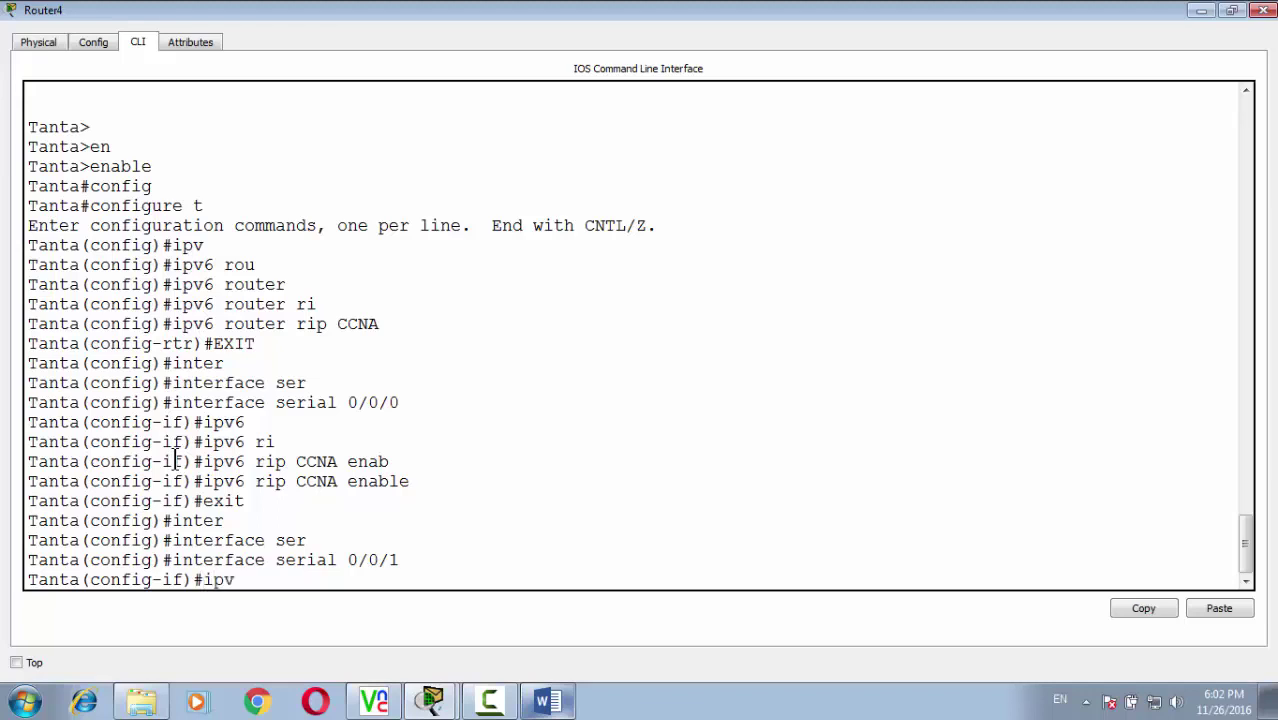
{"action": "key", "text": "Tab"}
{"action": "type", "text": "ri"}
{"action": "key", "text": "Tab"}
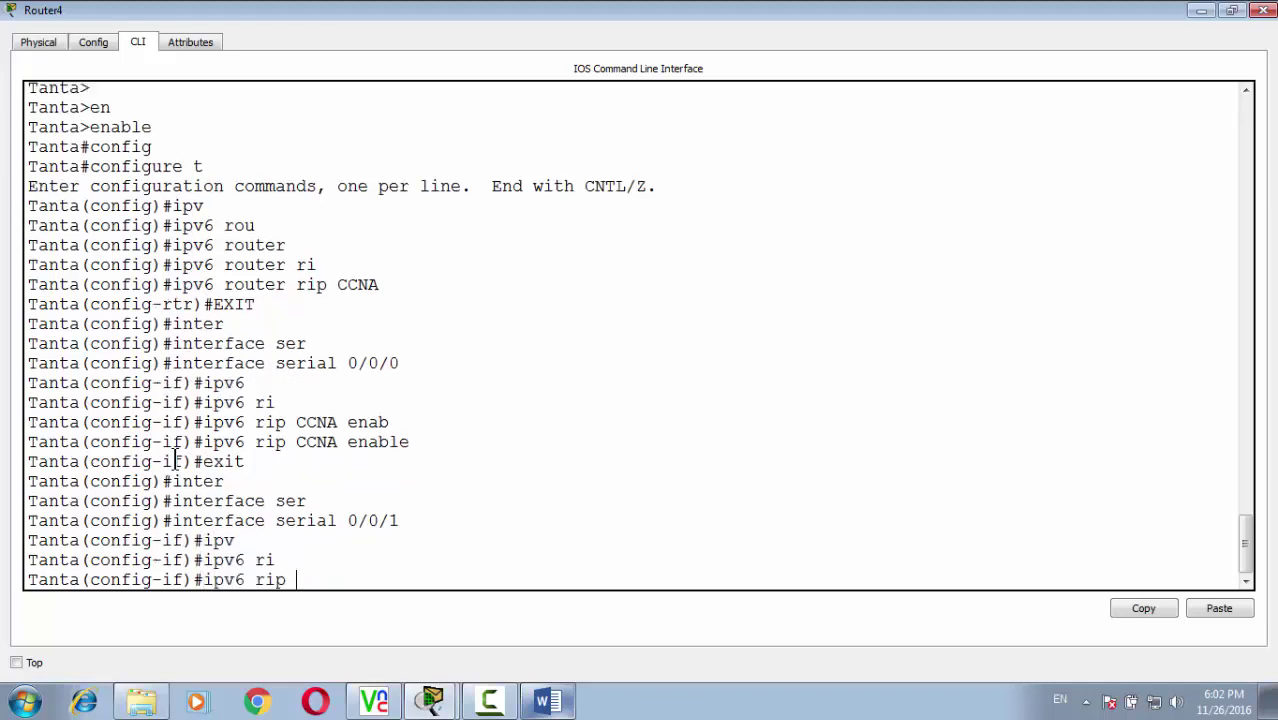
{"action": "type", "text": "CCNA enab"}
{"action": "key", "text": "Tab"}
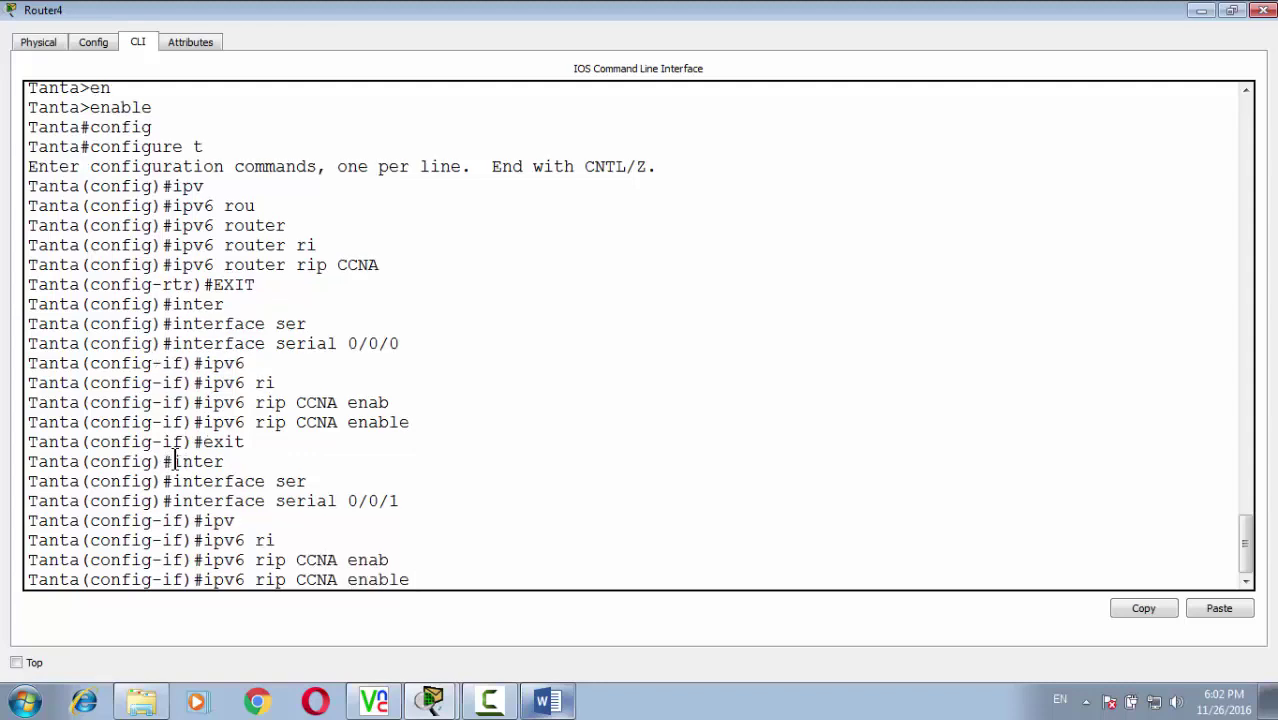
{"action": "key", "text": "Return"}
{"action": "type", "text": "exit"}
{"action": "key", "text": "Return"}
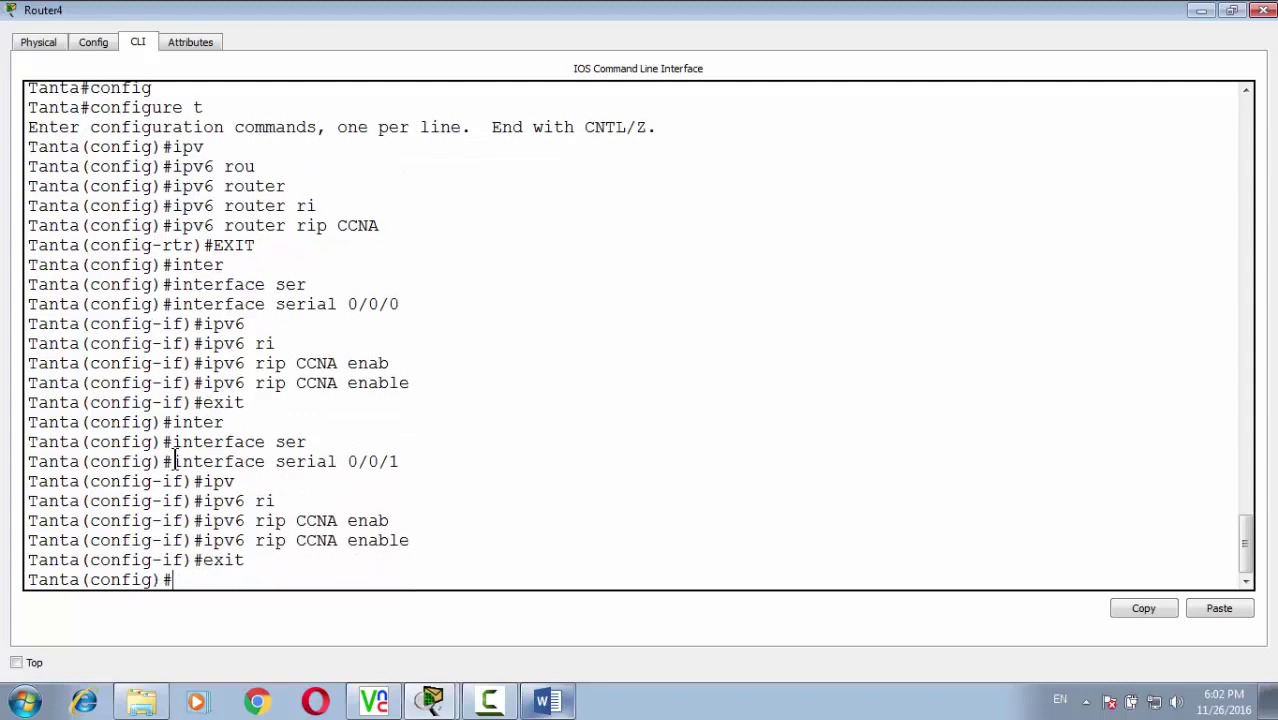
Step: Enter configuration mode for Router4's interface gigabitEthernet 0/0
{"action": "type", "text": "inter"}
{"action": "key", "text": "Tab"}
{"action": "type", "text": "s"}
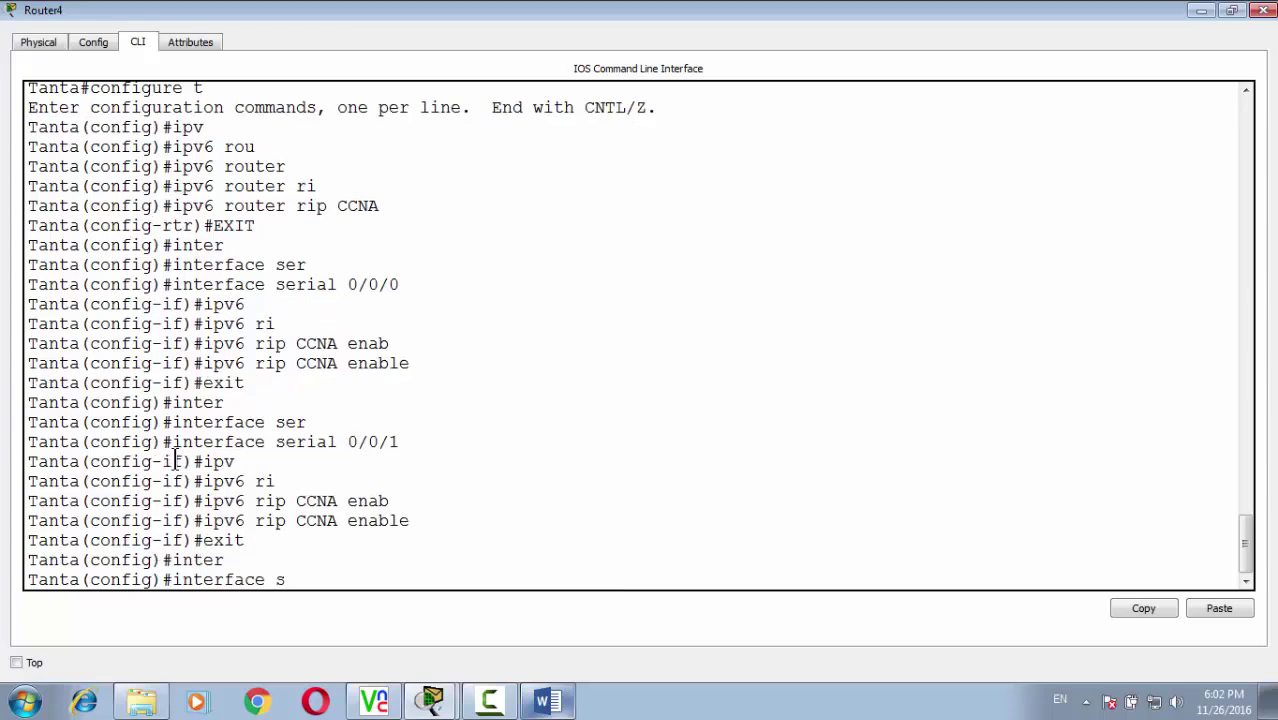
{"action": "key", "text": "BackSpace"}
{"action": "type", "text": "gi"}
{"action": "key", "text": "Tab"}
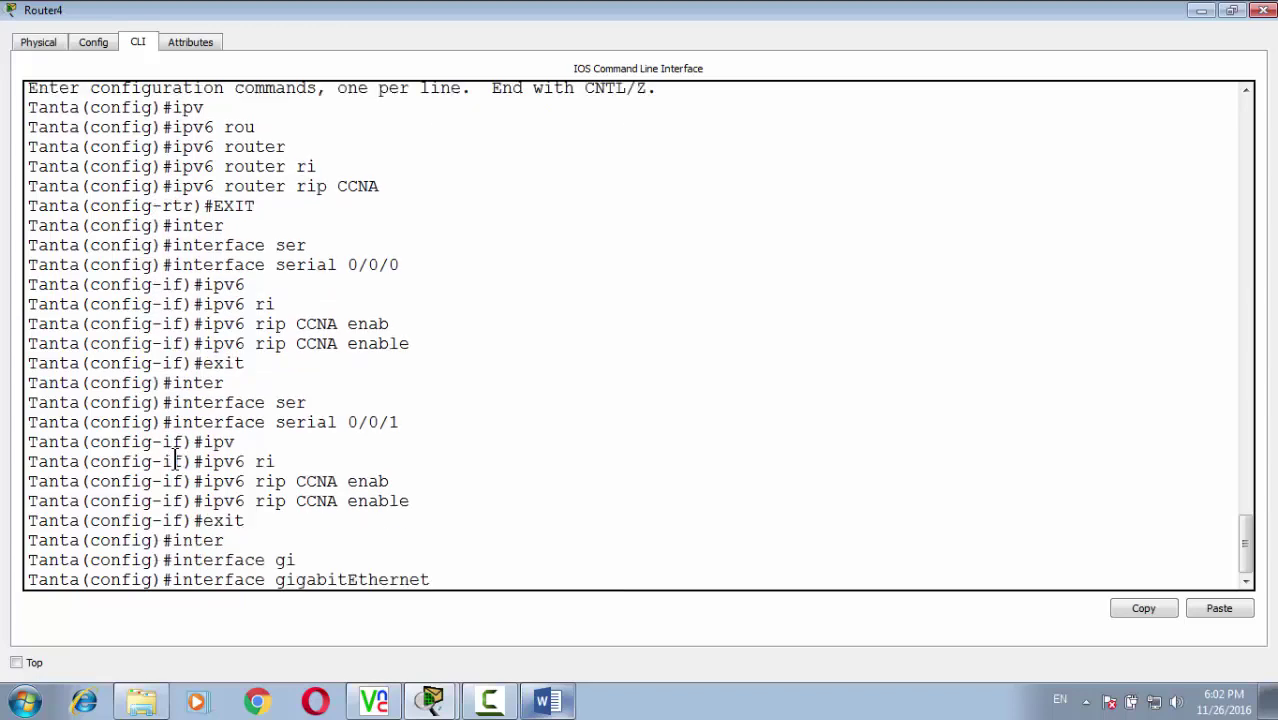
{"action": "type", "text": "0/0"}
{"action": "key", "text": "Return"}
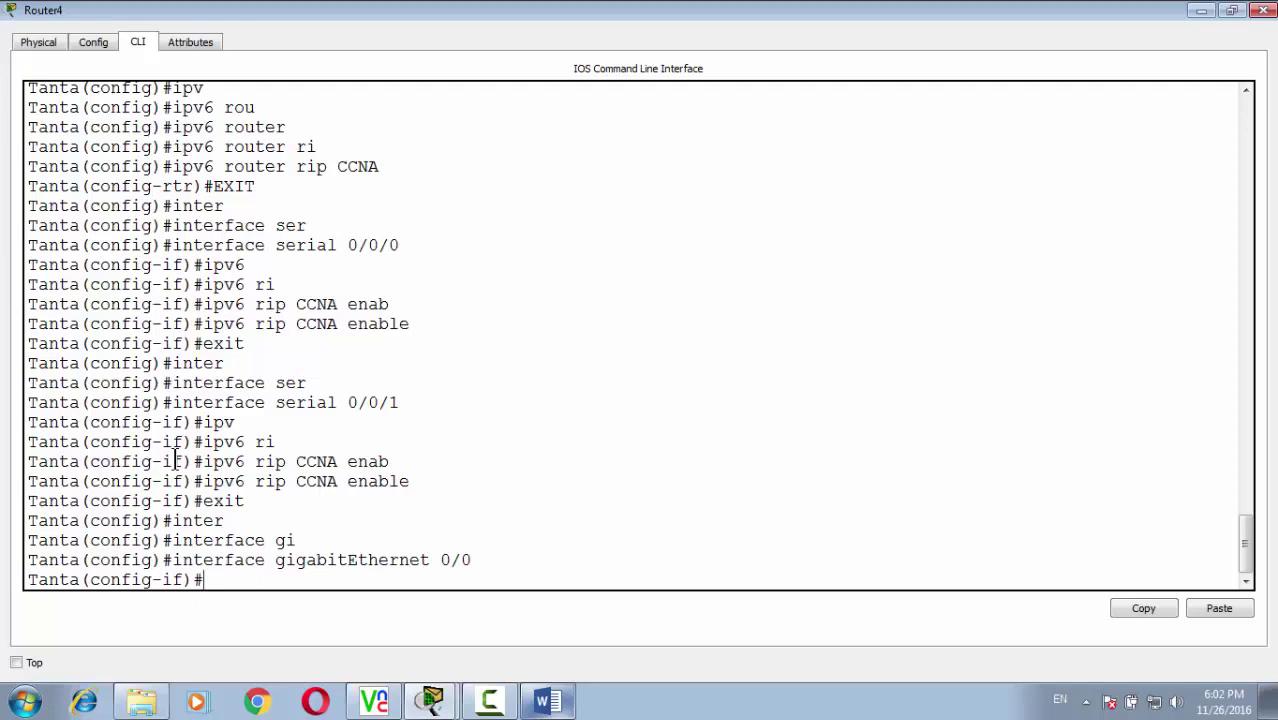
Step: Enable RIPng on gigabitEthernet 0/0 with "ipv6 rip CCNA enable"
{"action": "type", "text": "ipv"}
{"action": "key", "text": "Tab"}
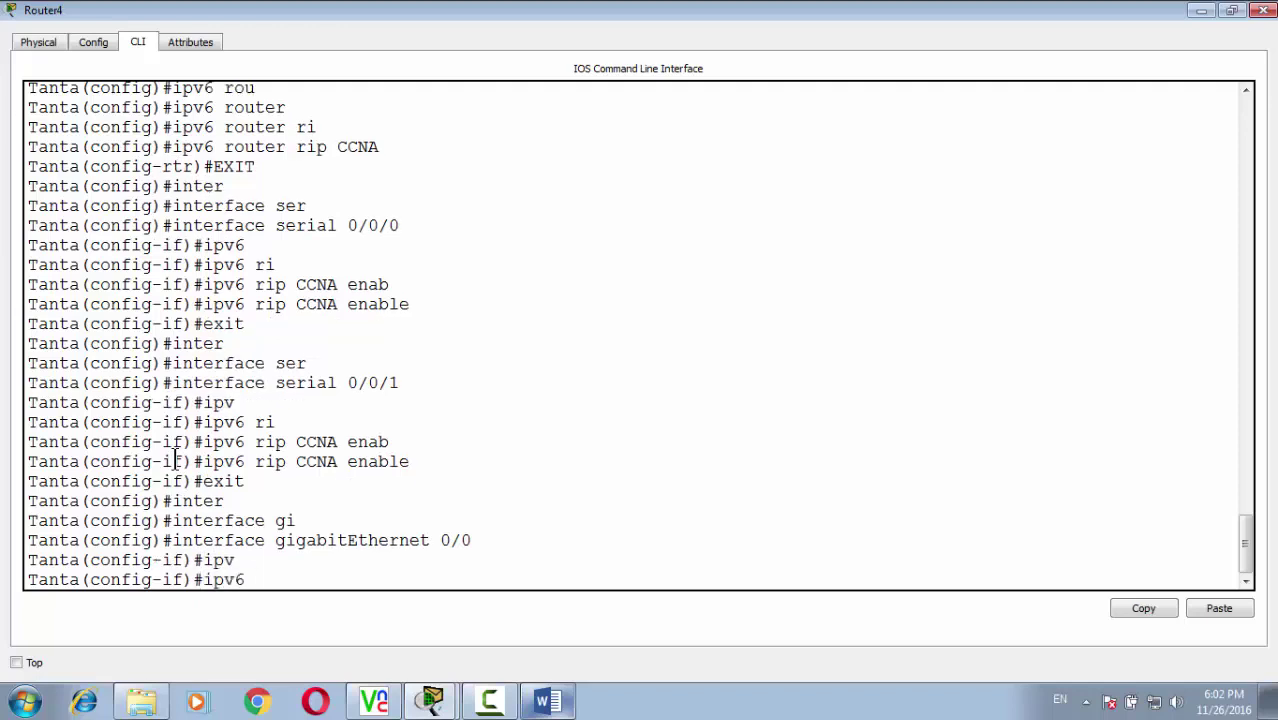
{"action": "type", "text": "ri"}
{"action": "key", "text": "Tab"}
{"action": "type", "text": "CCNA"}
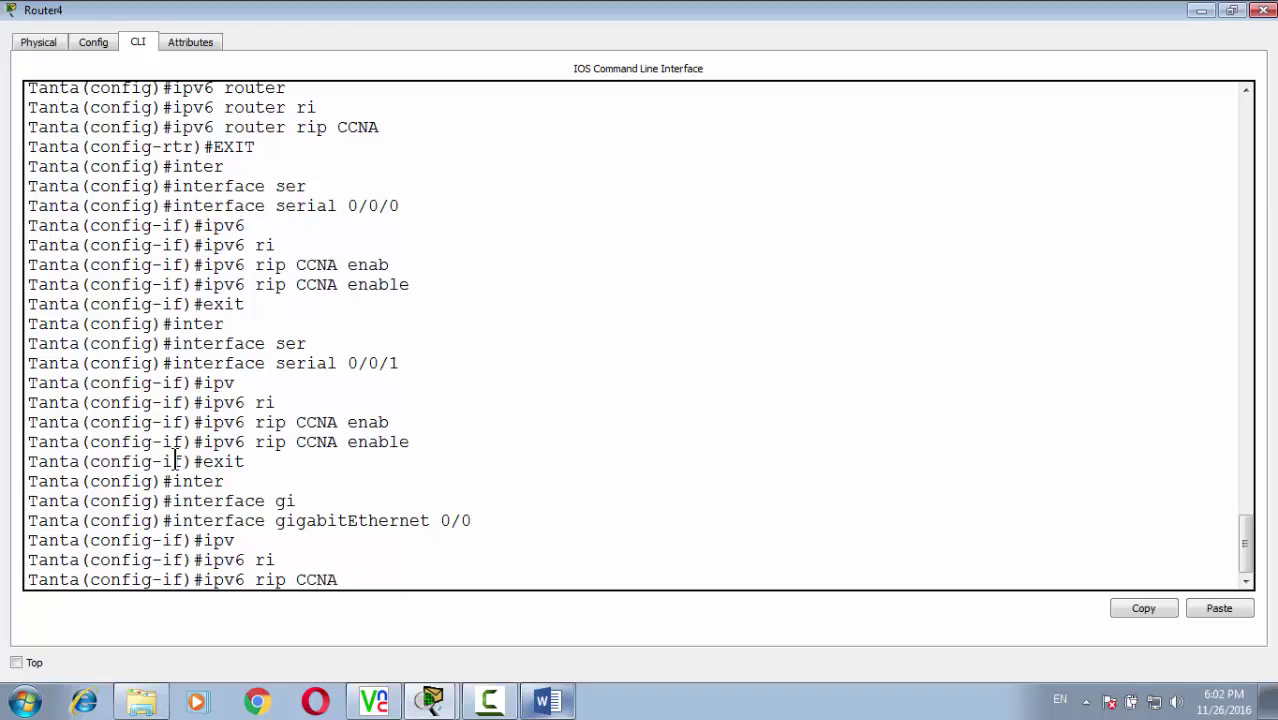
{"action": "type", "text": " enab"}
{"action": "key", "text": "Tab"}
{"action": "key", "text": "Return"}
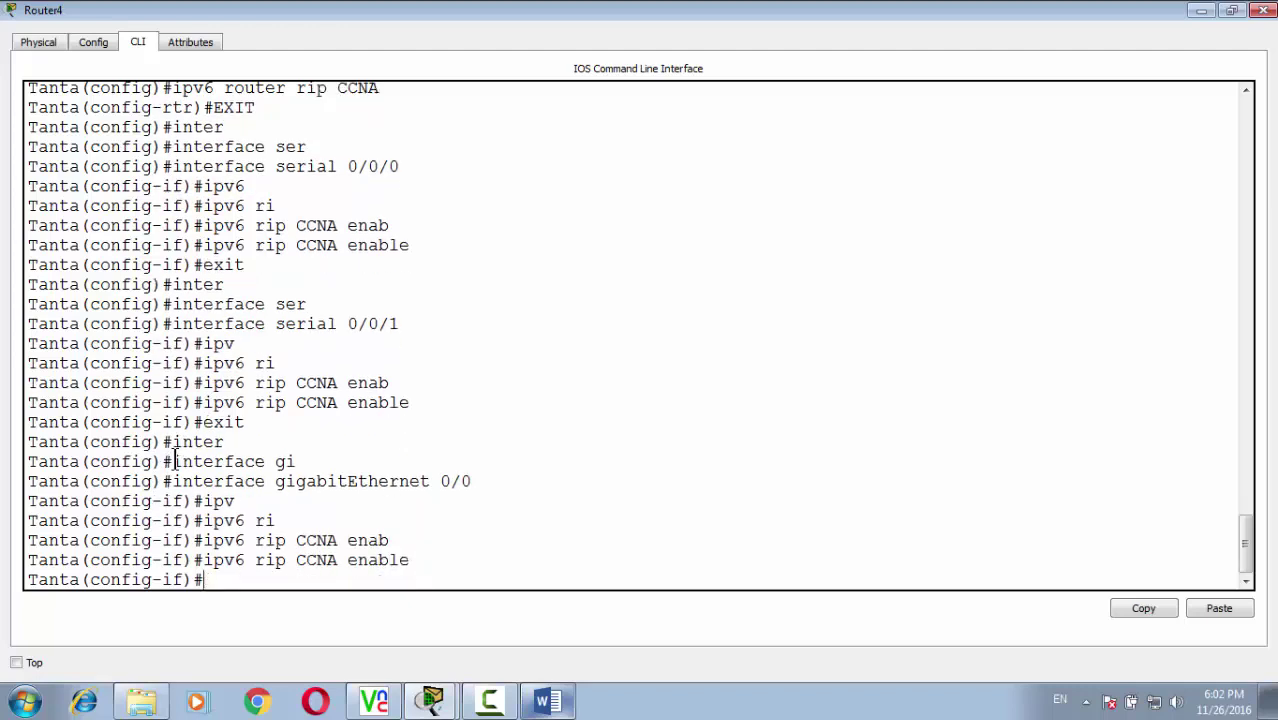
Step: Copy Router4's RIPng command session from "Tanta>enable" onward and paste it below the dashed line in the Word document
{"action": "left_click", "coordinate": [1203, 11]}
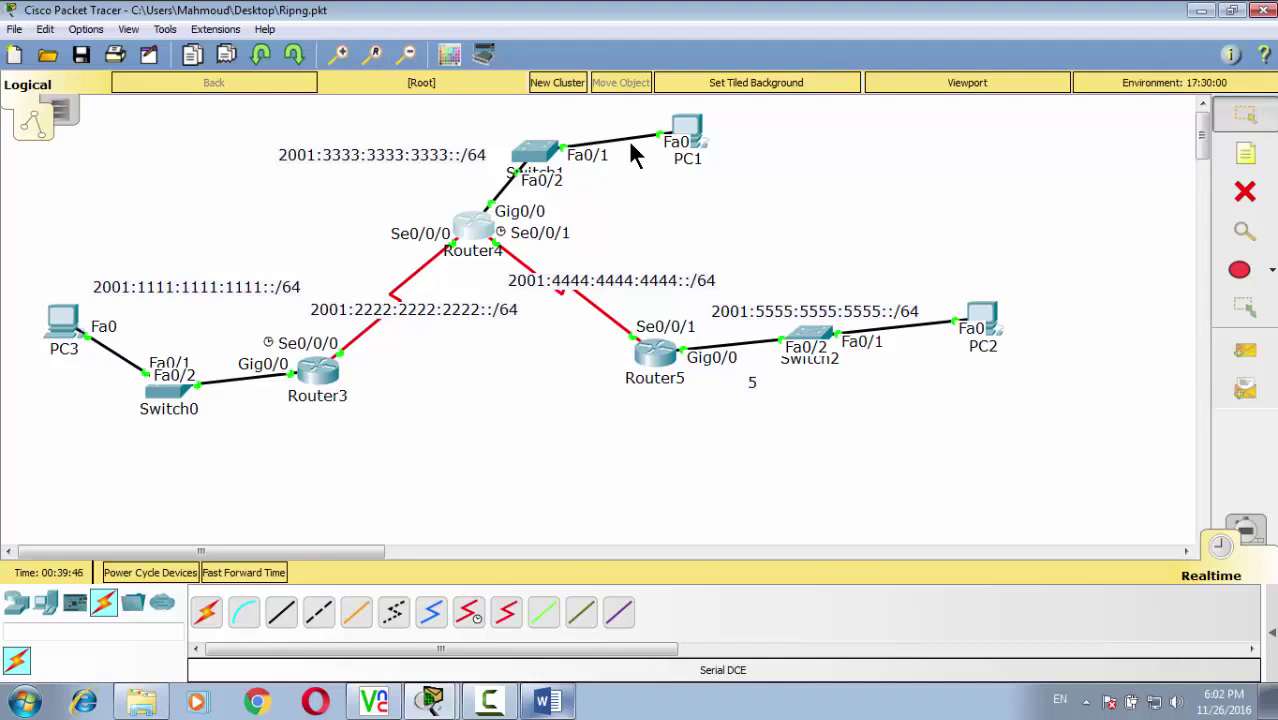
{"action": "left_click", "coordinate": [474, 230]}
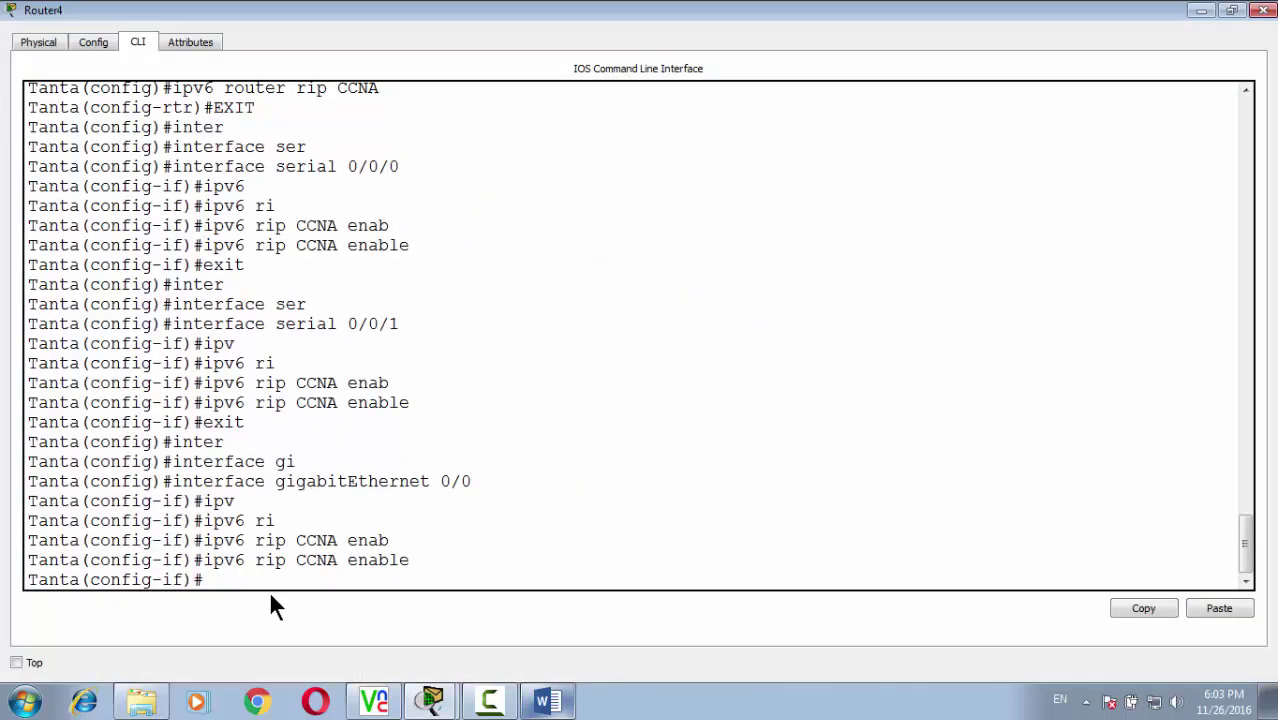
{"action": "left_click_drag", "start_coordinate": [269, 590], "coordinate": [32, 440]}
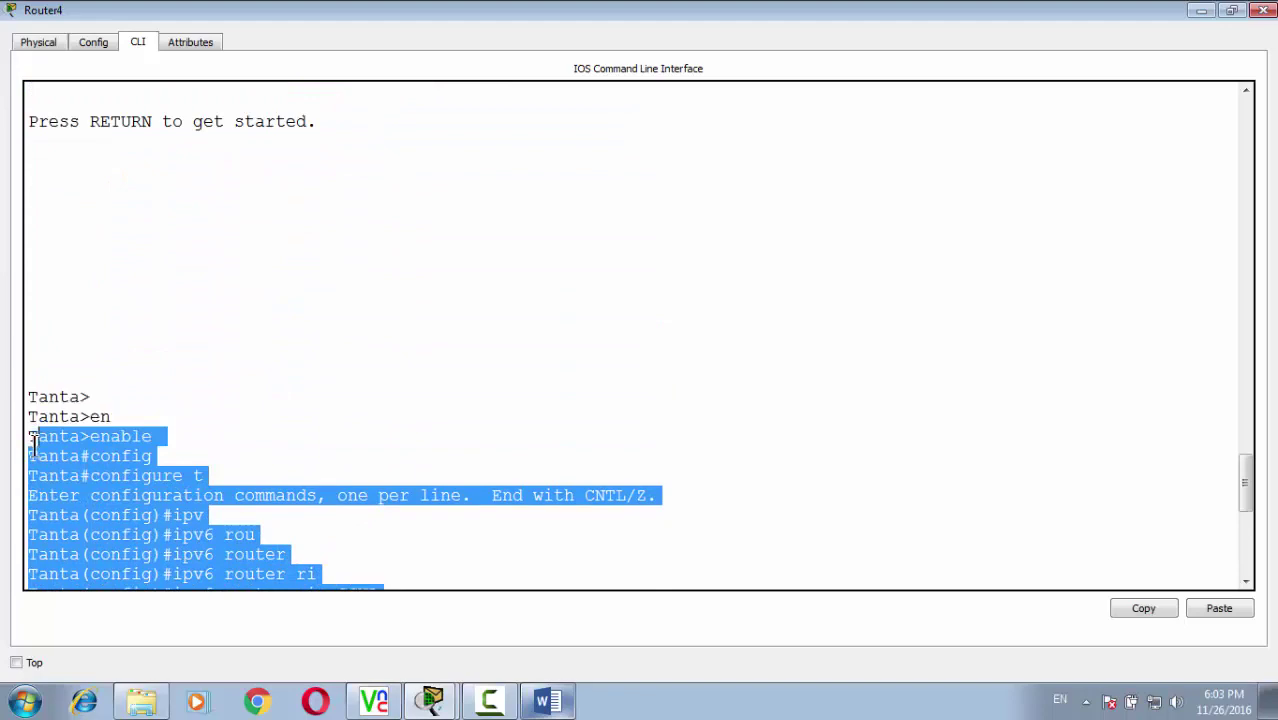
{"action": "right_click", "coordinate": [87, 449]}
{"action": "left_click", "coordinate": [97, 457]}
{"action": "left_click", "coordinate": [548, 700]}
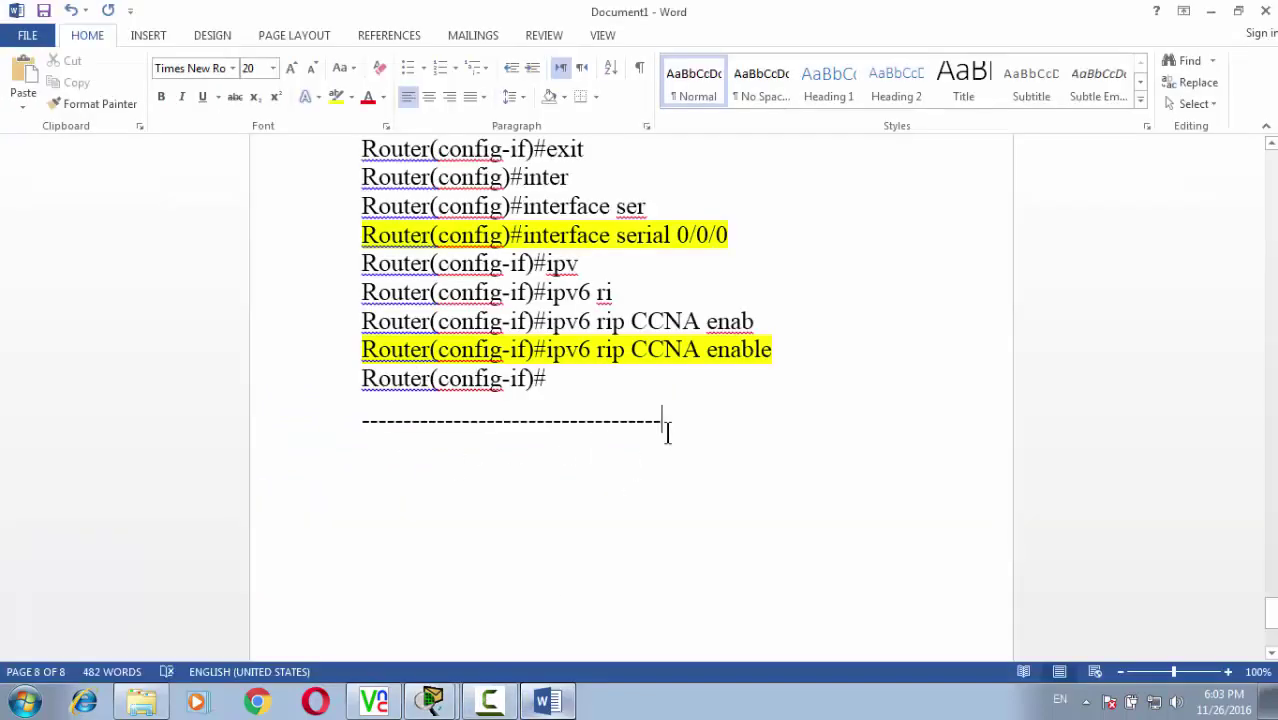
{"action": "key", "text": "Return"}
{"action": "key", "text": "ctrl+v"}
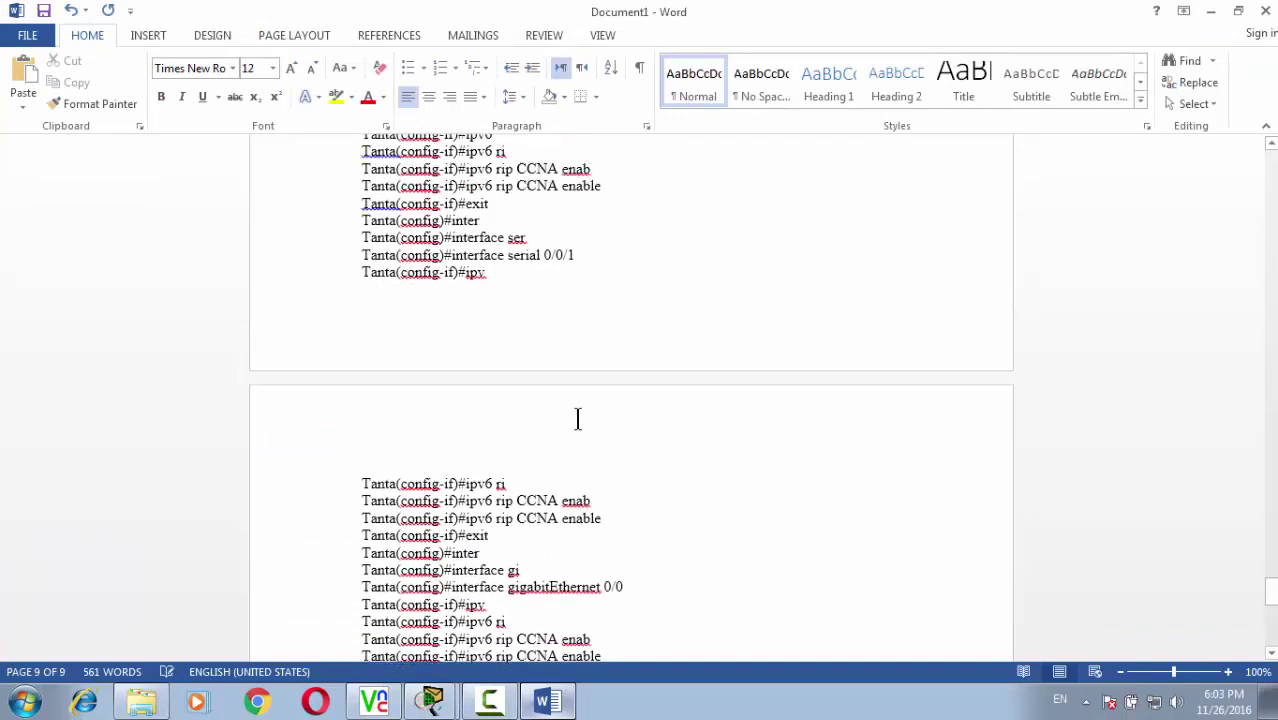
Step: Increase the font size of the pasted Tanta command session to 20
{"action": "left_click_drag", "start_coordinate": [466, 310], "coordinate": [322, 251]}
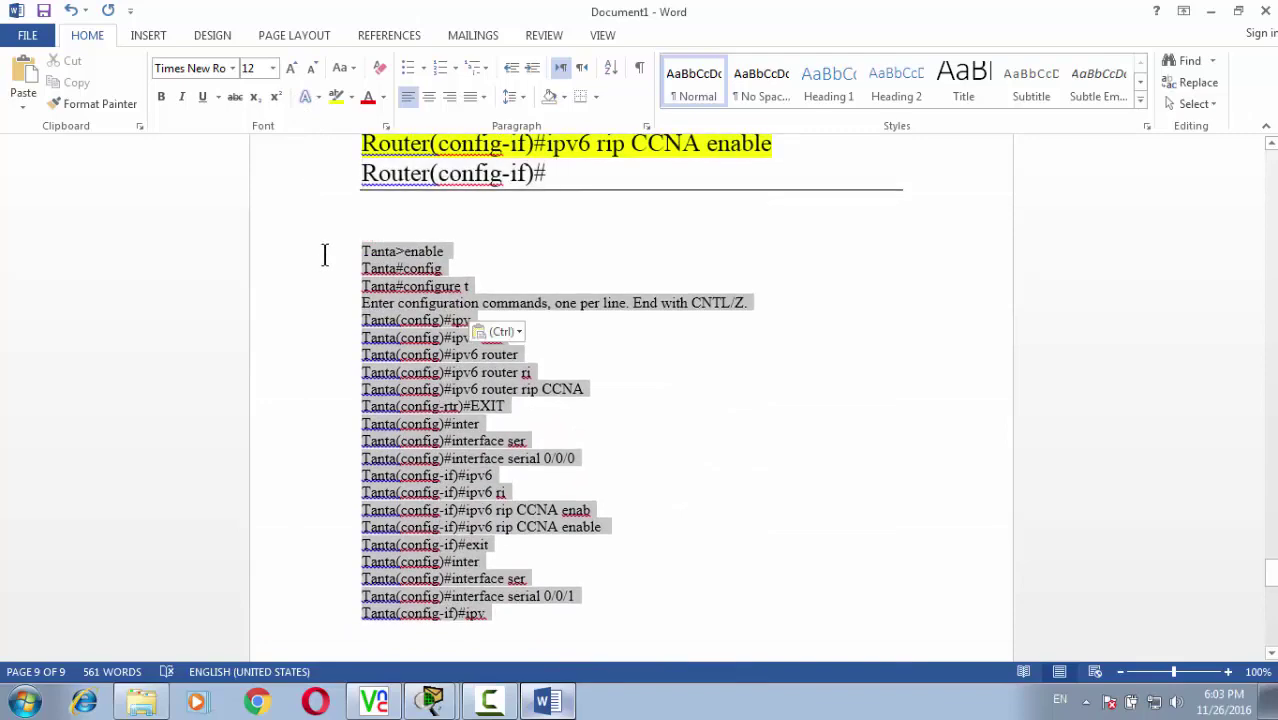
{"action": "left_click", "coordinate": [291, 68]}
{"action": "left_click", "coordinate": [291, 68]}
{"action": "left_click", "coordinate": [291, 68]}
{"action": "left_click", "coordinate": [291, 68]}
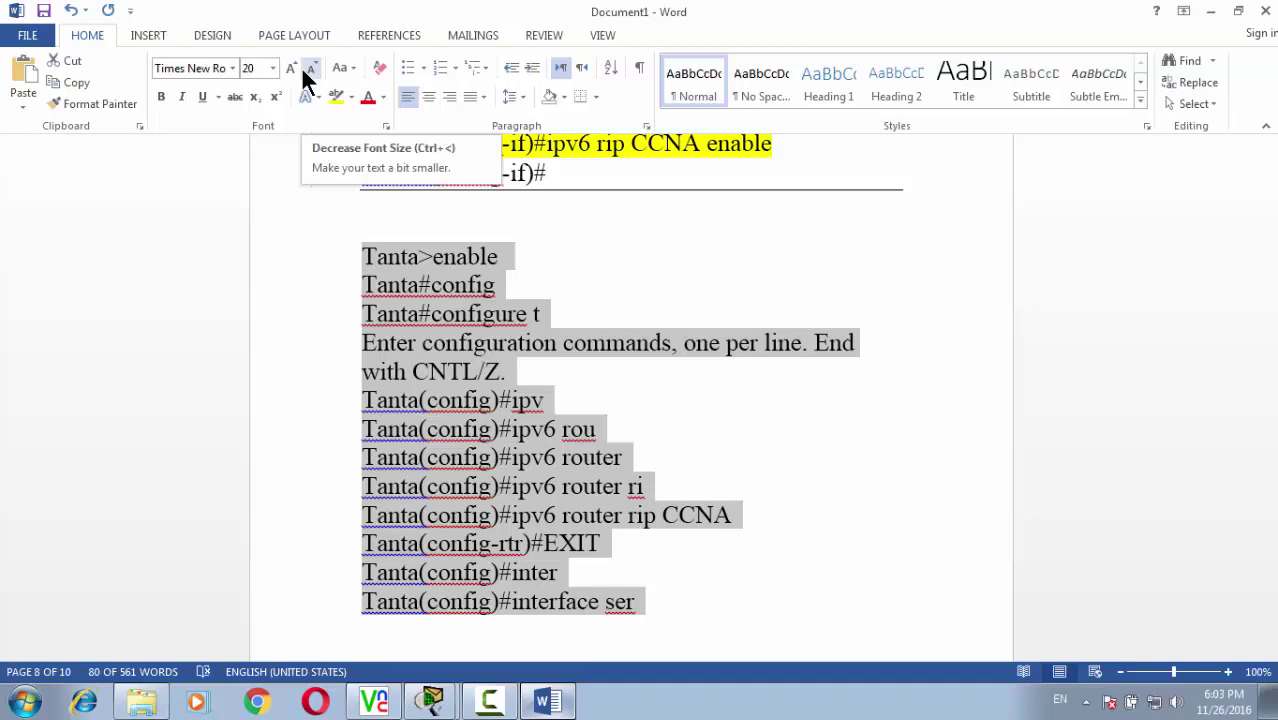
Step: Highlight the Tanta lines "enable", "ipv6 router rip CCNA" and "EXIT" in yellow
{"action": "left_click", "coordinate": [453, 264]}
{"action": "triple_click", "coordinate": [456, 262]}
{"action": "left_click", "coordinate": [336, 97]}
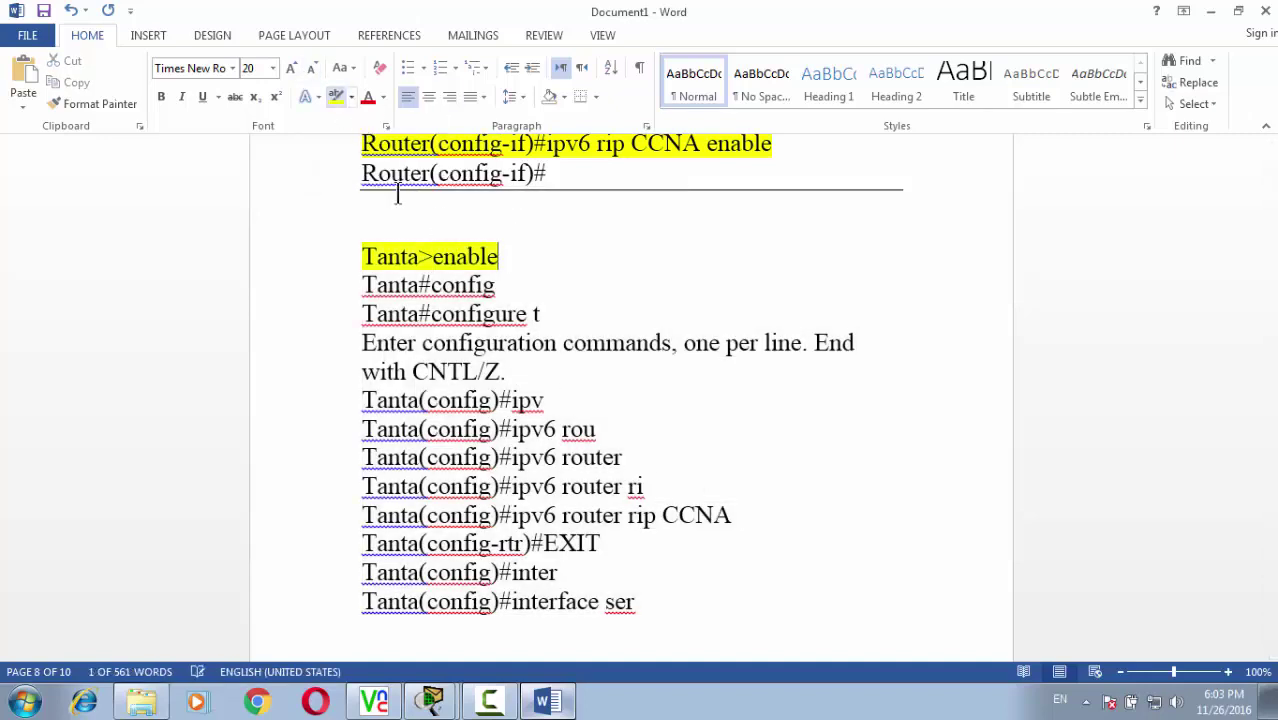
{"action": "scroll", "coordinate": [659, 412], "scroll_direction": "down", "scroll_amount": 1}
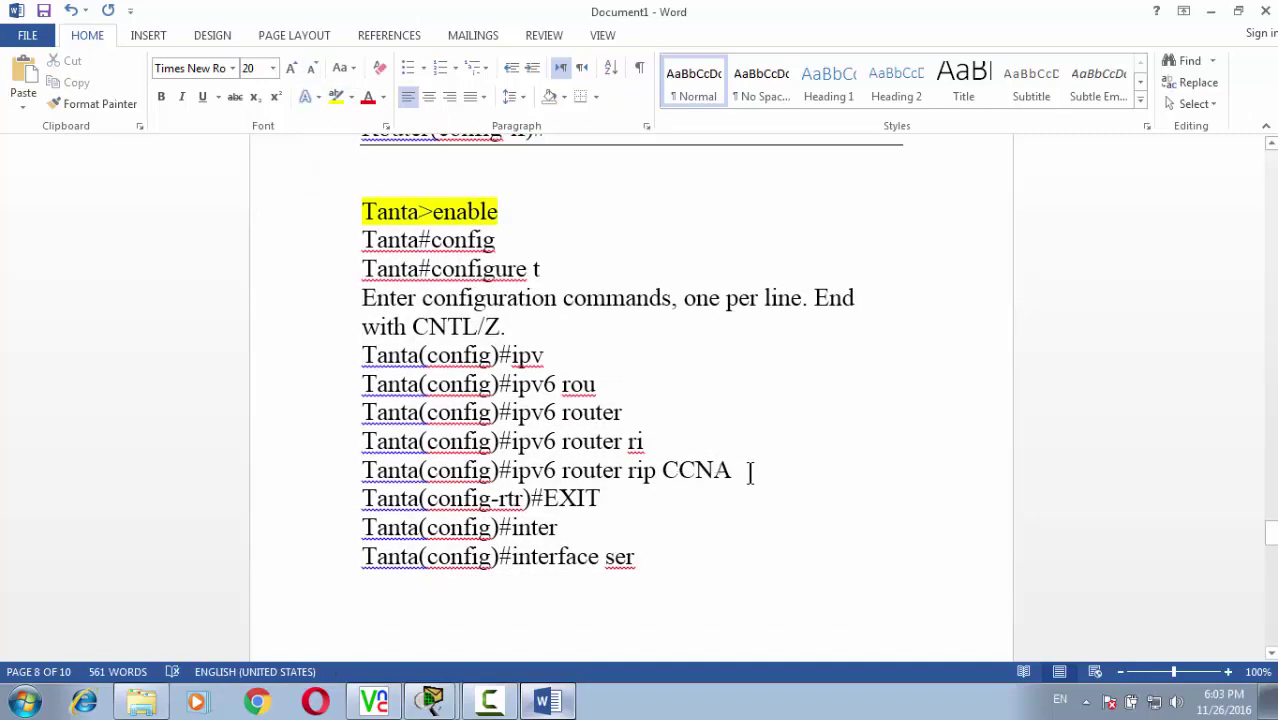
{"action": "left_click_drag", "start_coordinate": [750, 471], "coordinate": [362, 470]}
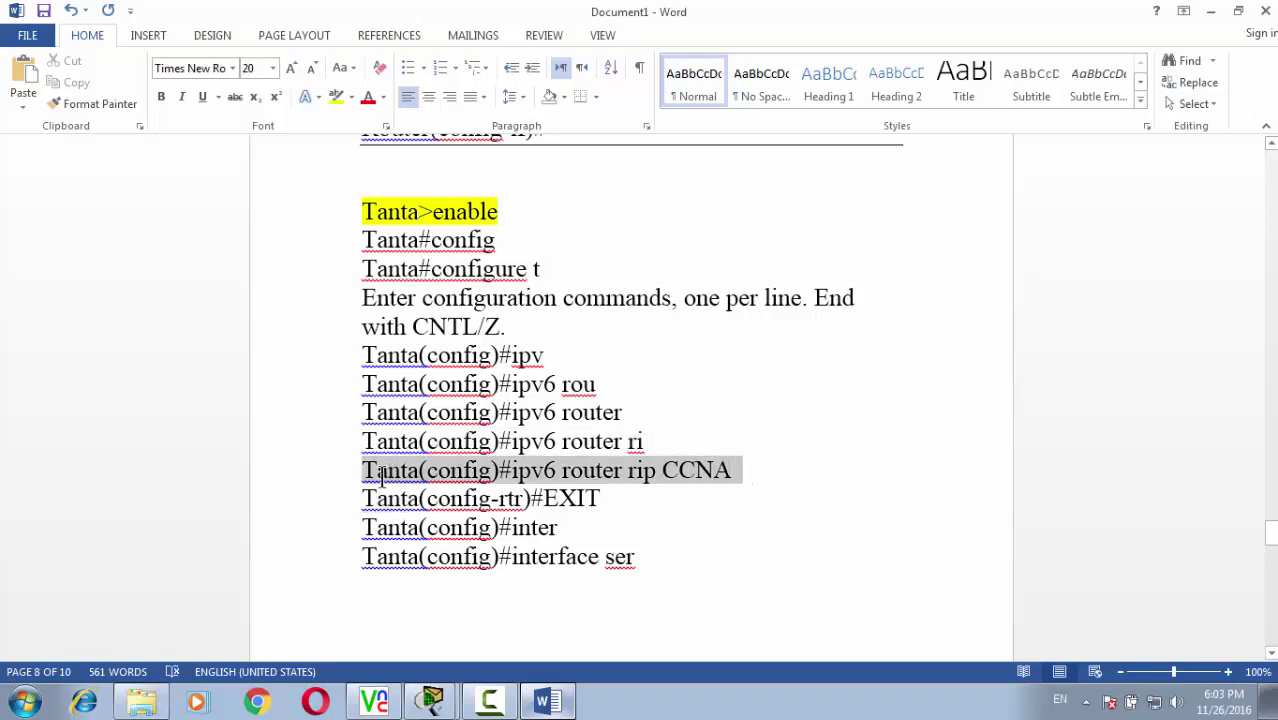
{"action": "left_click", "coordinate": [339, 97]}
{"action": "left_click", "coordinate": [601, 498]}
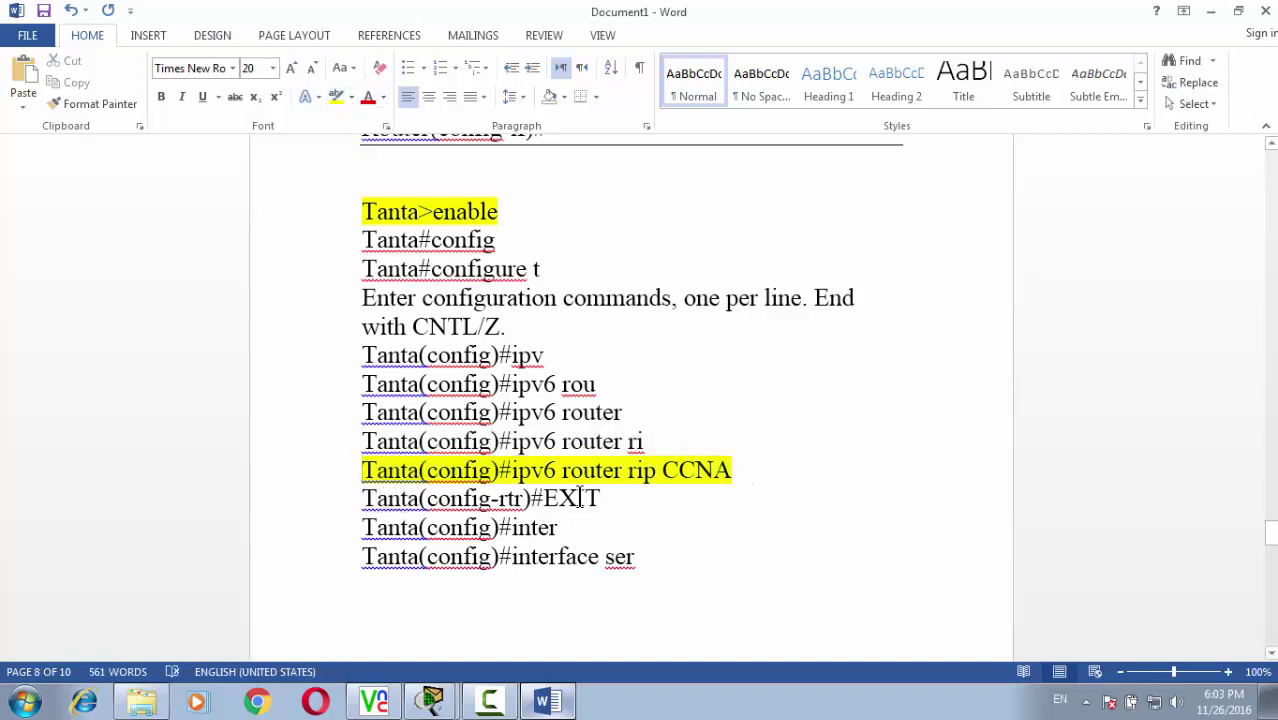
{"action": "left_click_drag", "start_coordinate": [601, 498], "coordinate": [419, 496]}
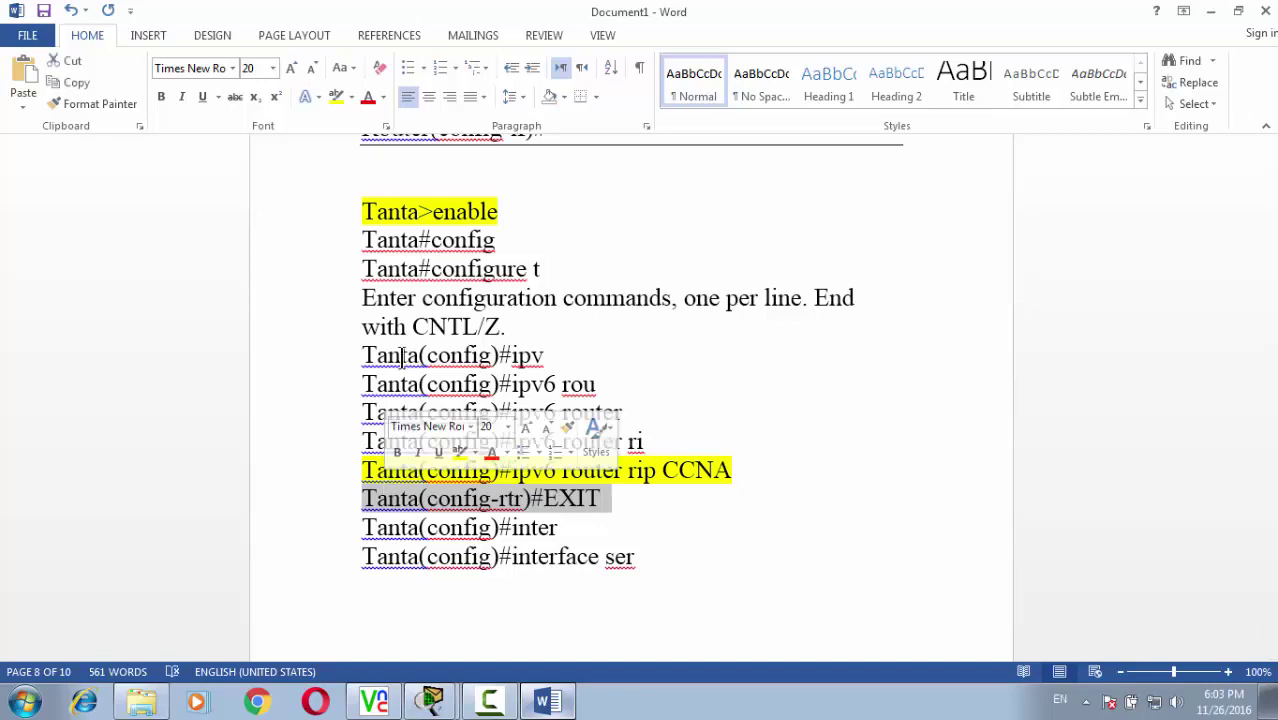
{"action": "left_click", "coordinate": [338, 92]}
Step: Highlight Tanta's "interface serial 0/0/0" line and its "ipv6 rip CCNA enable" and "exit" lines in yellow
{"action": "scroll", "coordinate": [510, 370], "scroll_direction": "down", "scroll_amount": 1}
{"action": "scroll", "coordinate": [510, 372], "scroll_direction": "down", "scroll_amount": 4}
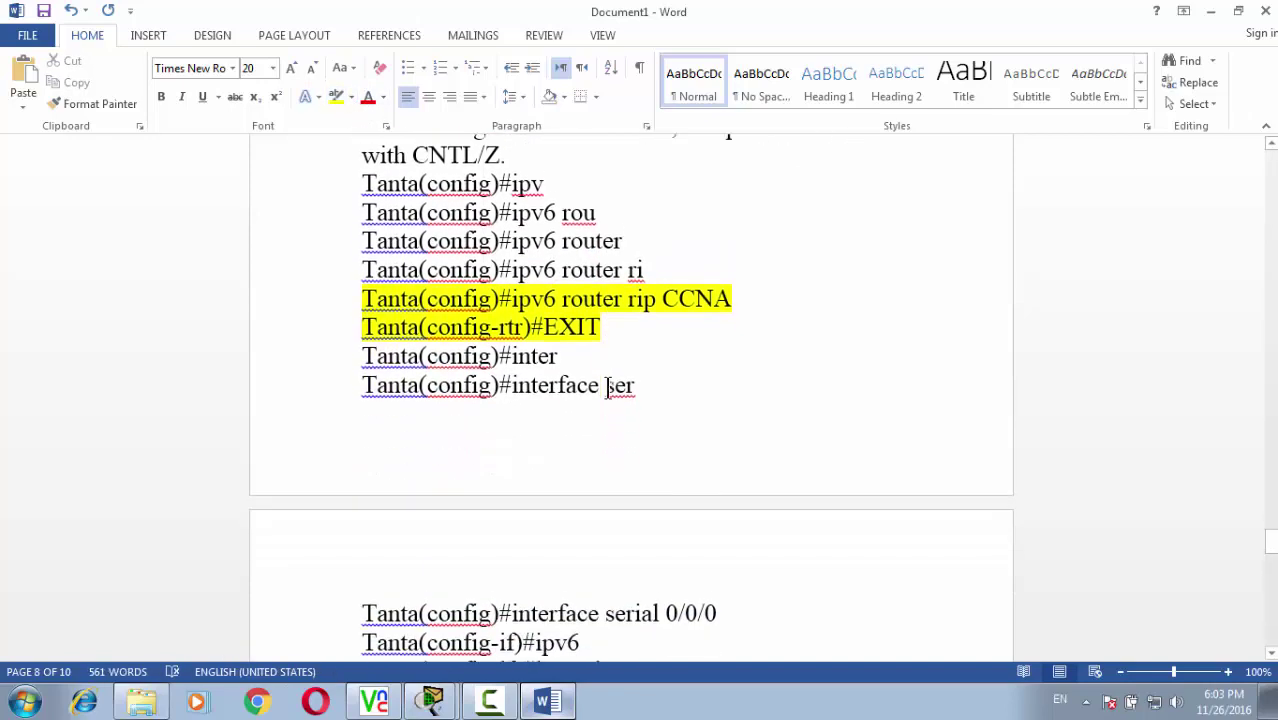
{"action": "left_click_drag", "start_coordinate": [735, 380], "coordinate": [354, 363]}
{"action": "left_click", "coordinate": [341, 92]}
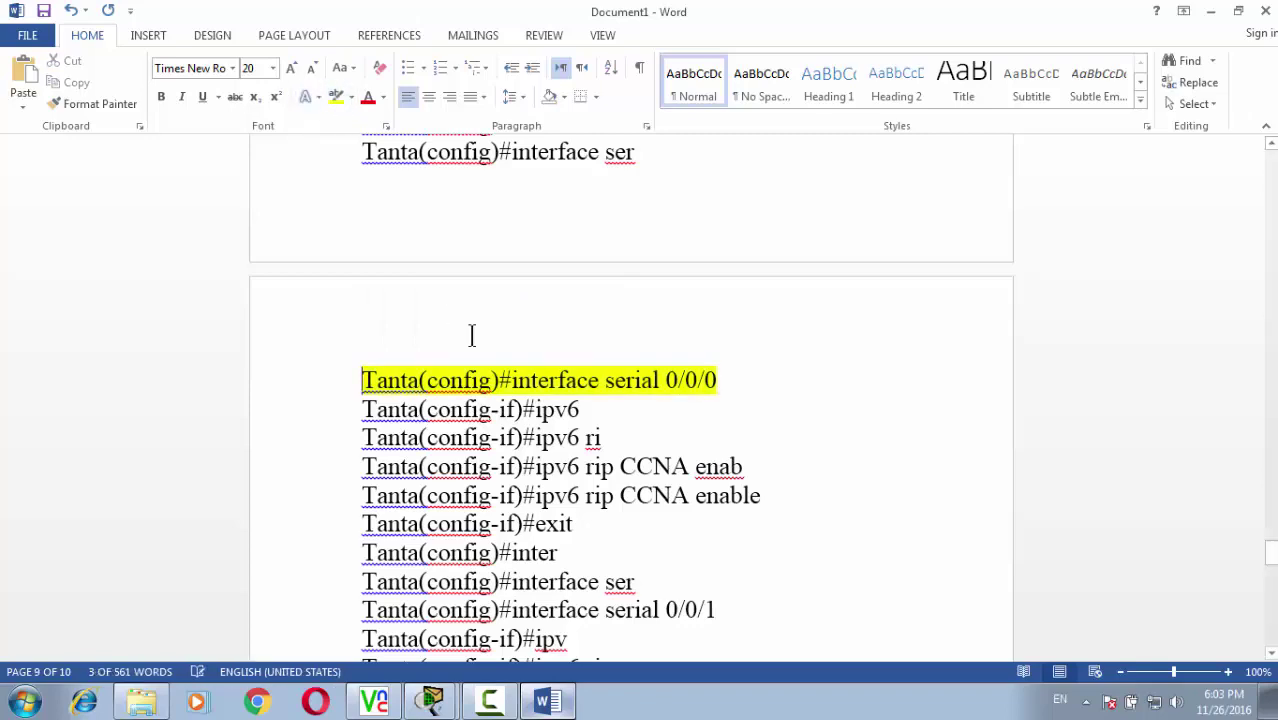
{"action": "scroll", "coordinate": [742, 434], "scroll_direction": "down", "scroll_amount": 1}
{"action": "left_click_drag", "start_coordinate": [772, 405], "coordinate": [360, 400]}
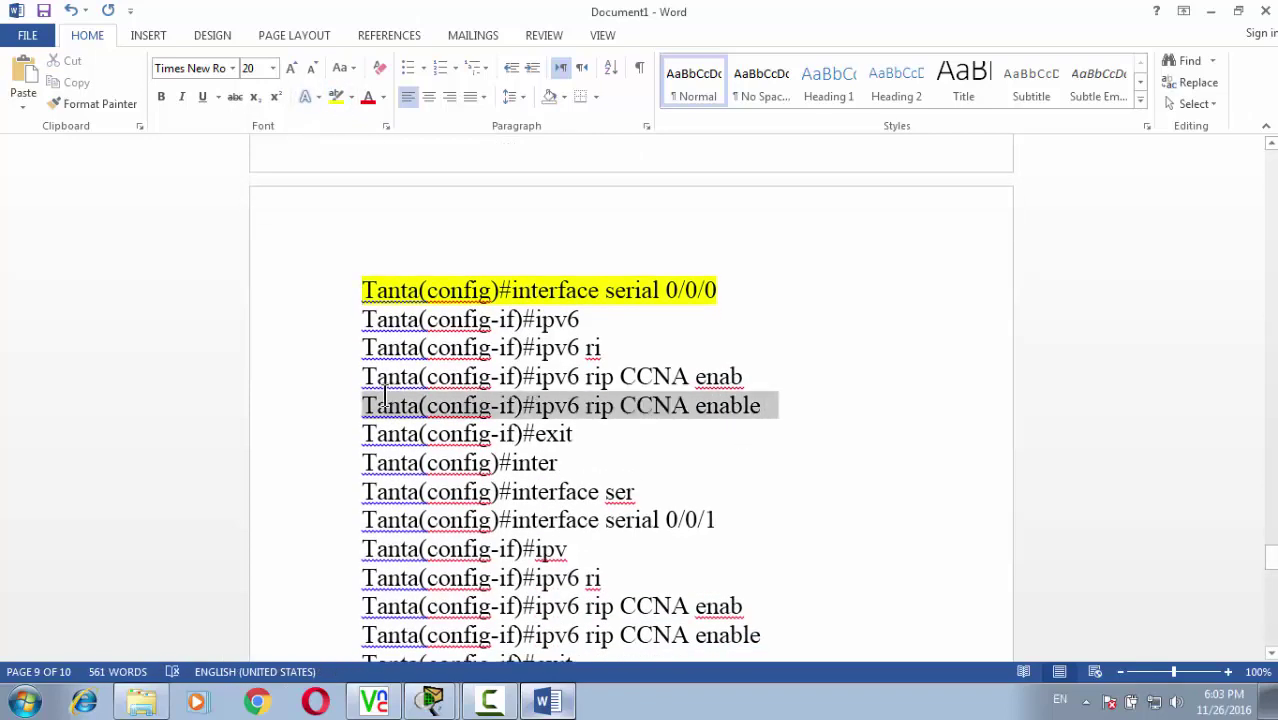
{"action": "left_click", "coordinate": [339, 94]}
{"action": "scroll", "coordinate": [720, 210], "scroll_direction": "down", "scroll_amount": 4}
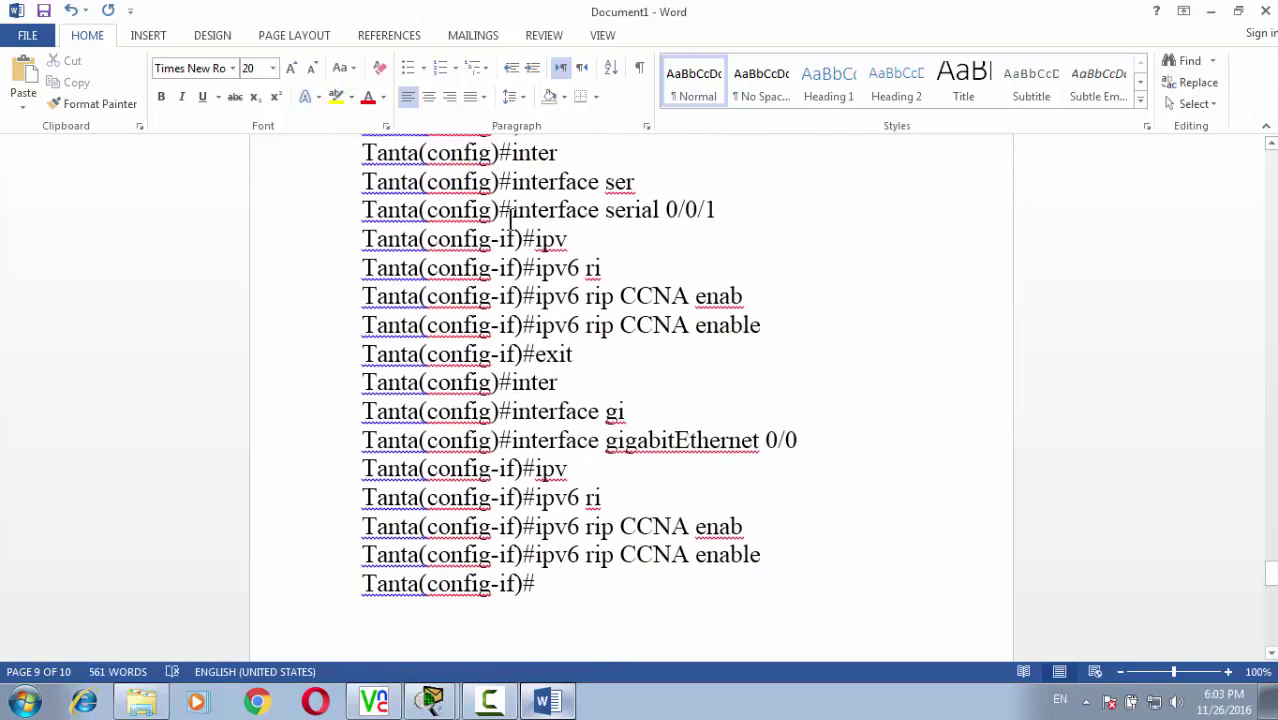
{"action": "scroll", "coordinate": [585, 220], "scroll_direction": "up", "scroll_amount": 1}
{"action": "left_click_drag", "start_coordinate": [585, 212], "coordinate": [362, 210]}
{"action": "left_click", "coordinate": [337, 96]}
Step: Highlight Tanta's "interface serial 0/0/1" line and its "ipv6 rip CCNA enable" and "exit" lines in yellow
{"action": "left_click_drag", "start_coordinate": [738, 304], "coordinate": [360, 298]}
{"action": "left_click", "coordinate": [337, 96]}
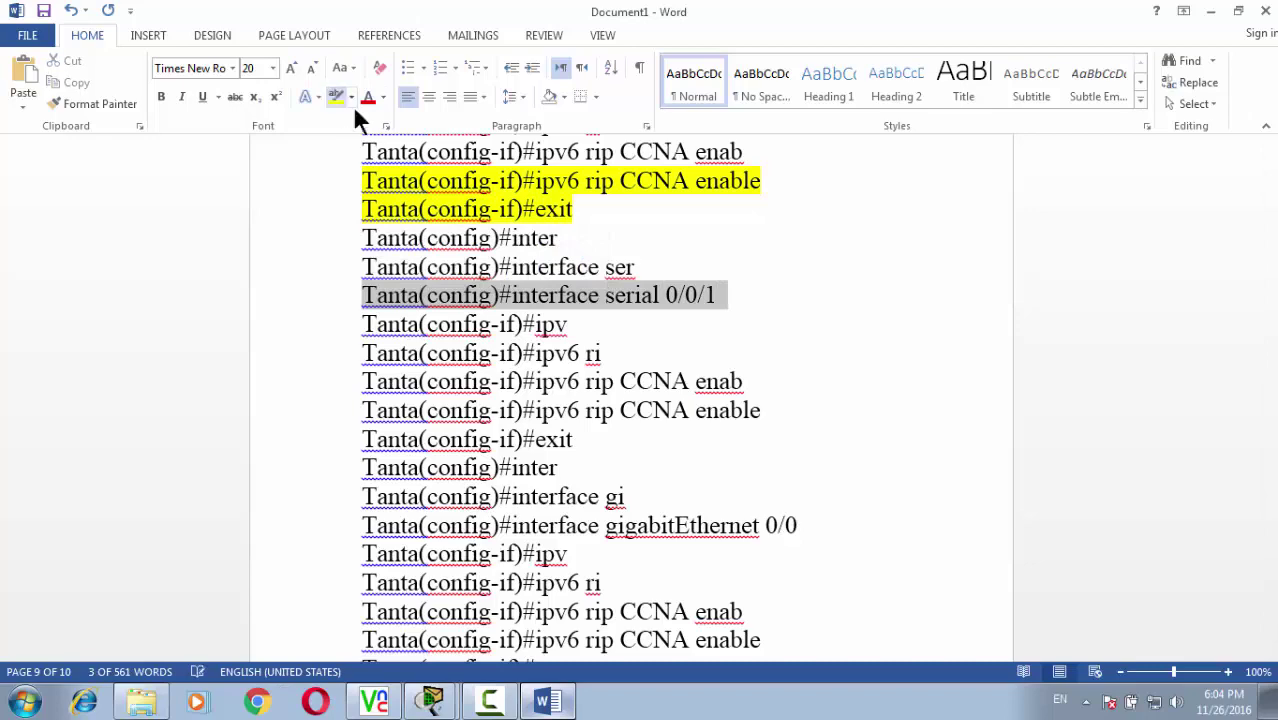
{"action": "left_click_drag", "start_coordinate": [768, 412], "coordinate": [363, 418]}
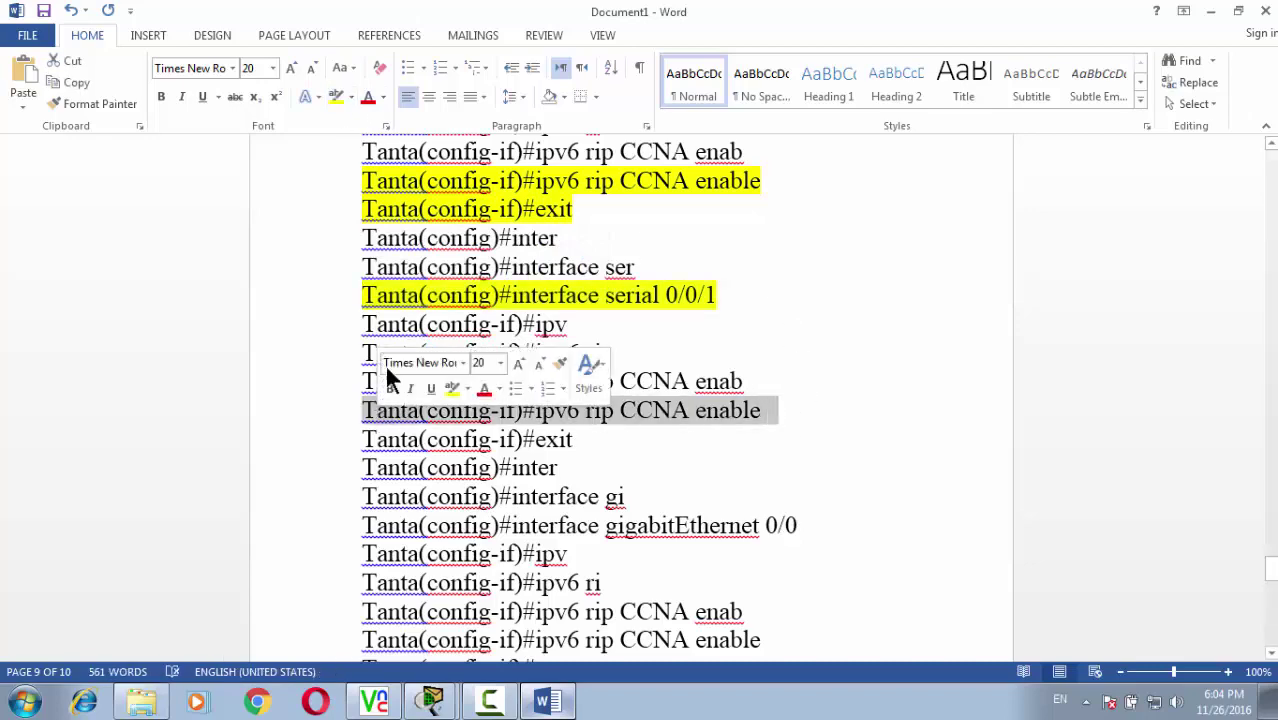
{"action": "left_click", "coordinate": [337, 96]}
{"action": "scroll", "coordinate": [625, 335], "scroll_direction": "down", "scroll_amount": 1}
{"action": "scroll", "coordinate": [625, 335], "scroll_direction": "down", "scroll_amount": 3}
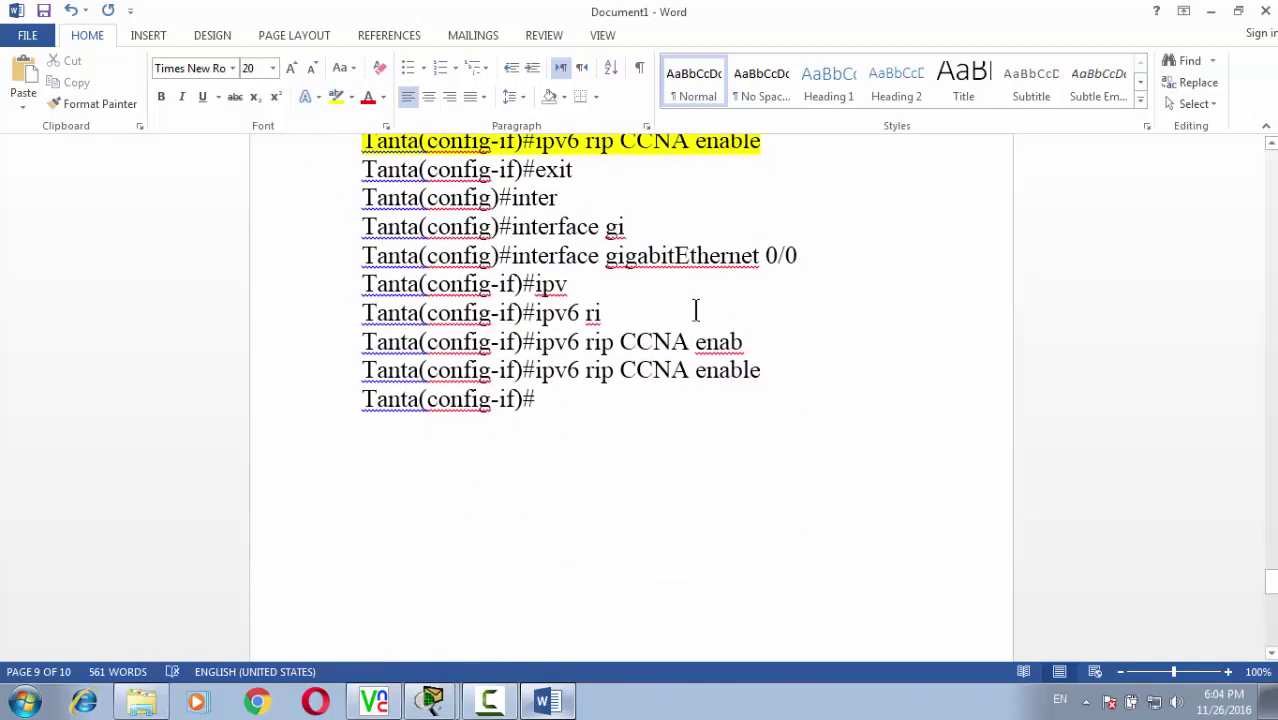
{"action": "scroll", "coordinate": [693, 308], "scroll_direction": "up", "scroll_amount": 1}
{"action": "left_click_drag", "start_coordinate": [577, 214], "coordinate": [363, 222]}
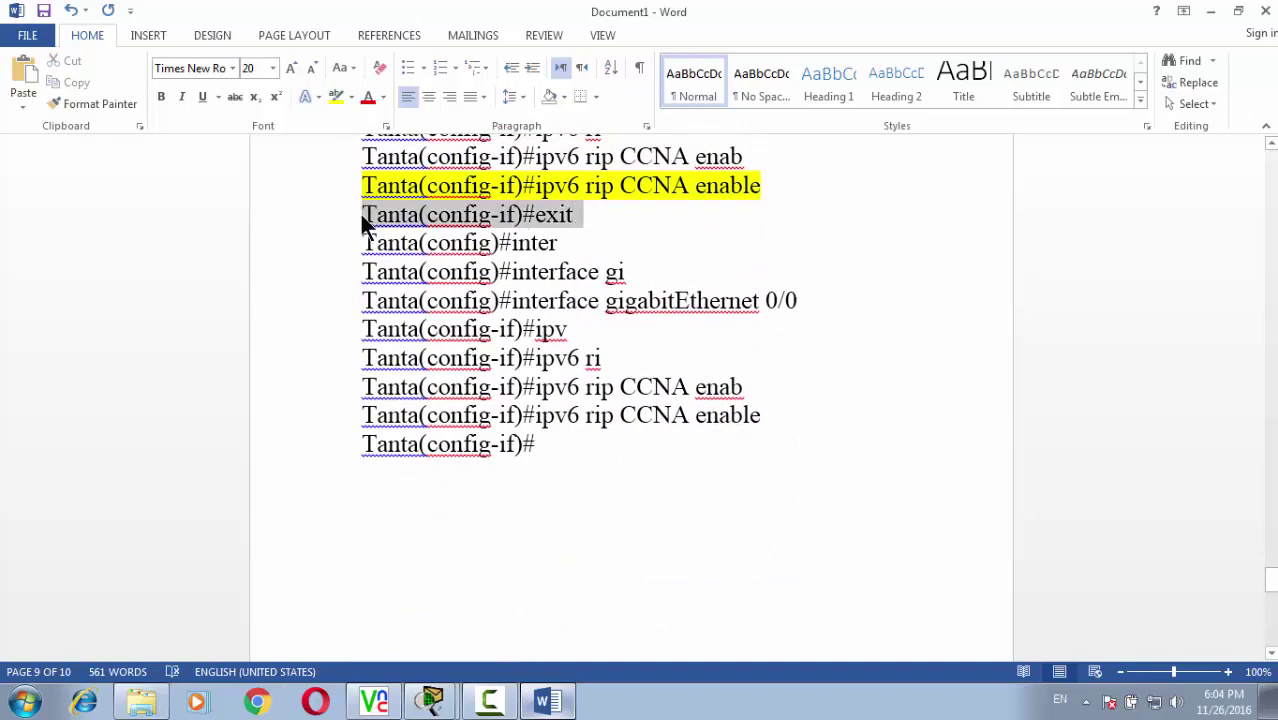
{"action": "left_click", "coordinate": [335, 96]}
Step: Highlight Tanta's "interface gigabitEthernet 0/0" line and the "ipv6 rip CCNA enable" line below it in yellow
{"action": "left_click_drag", "start_coordinate": [809, 300], "coordinate": [348, 300]}
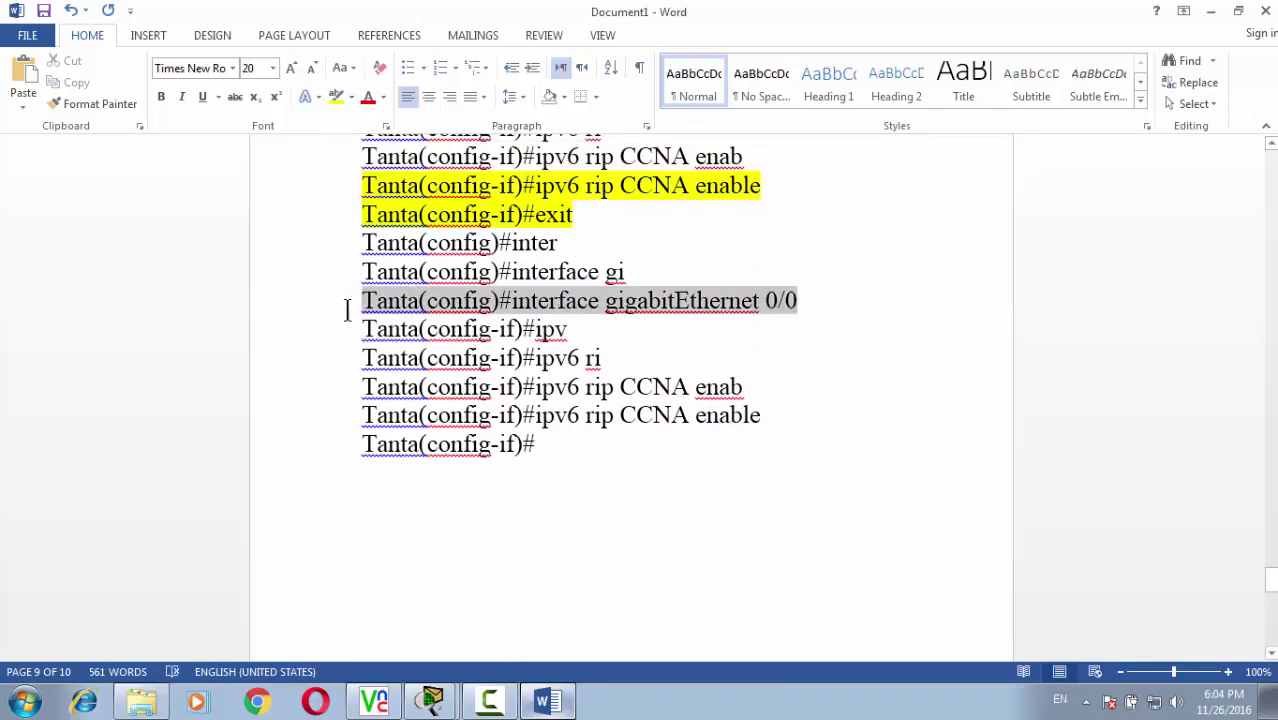
{"action": "left_click", "coordinate": [337, 96]}
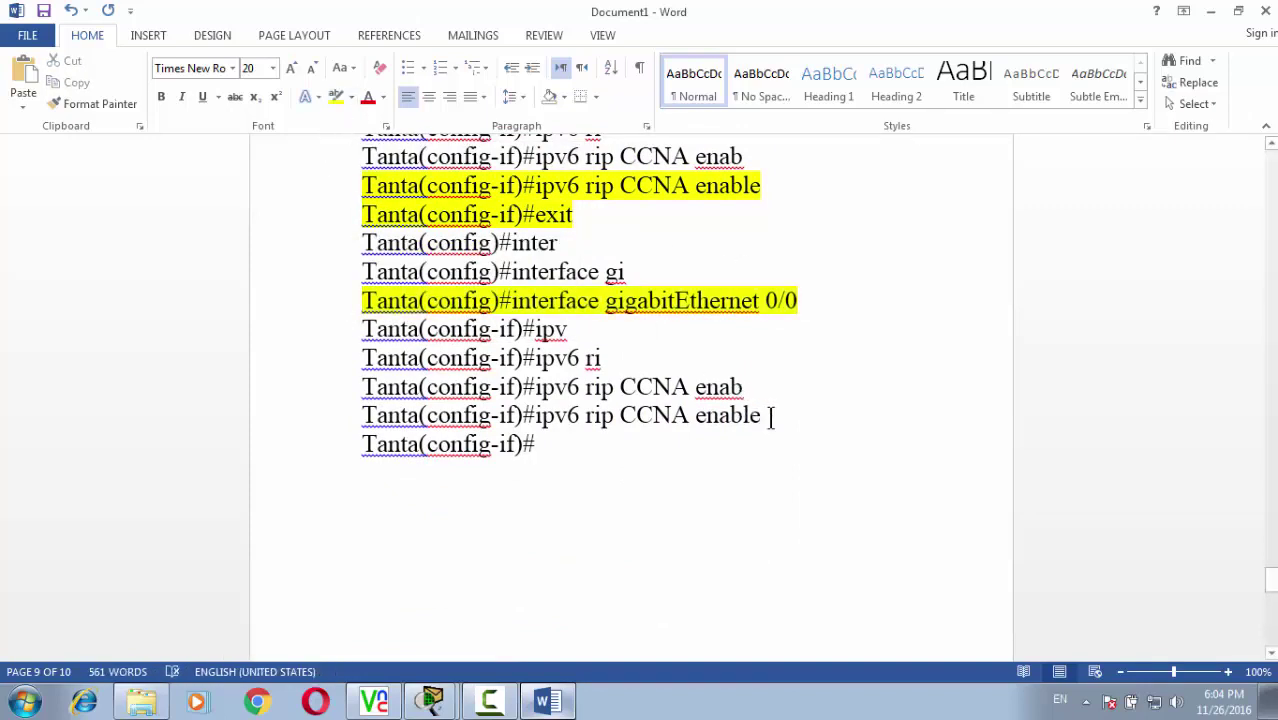
{"action": "left_click_drag", "start_coordinate": [772, 415], "coordinate": [362, 416]}
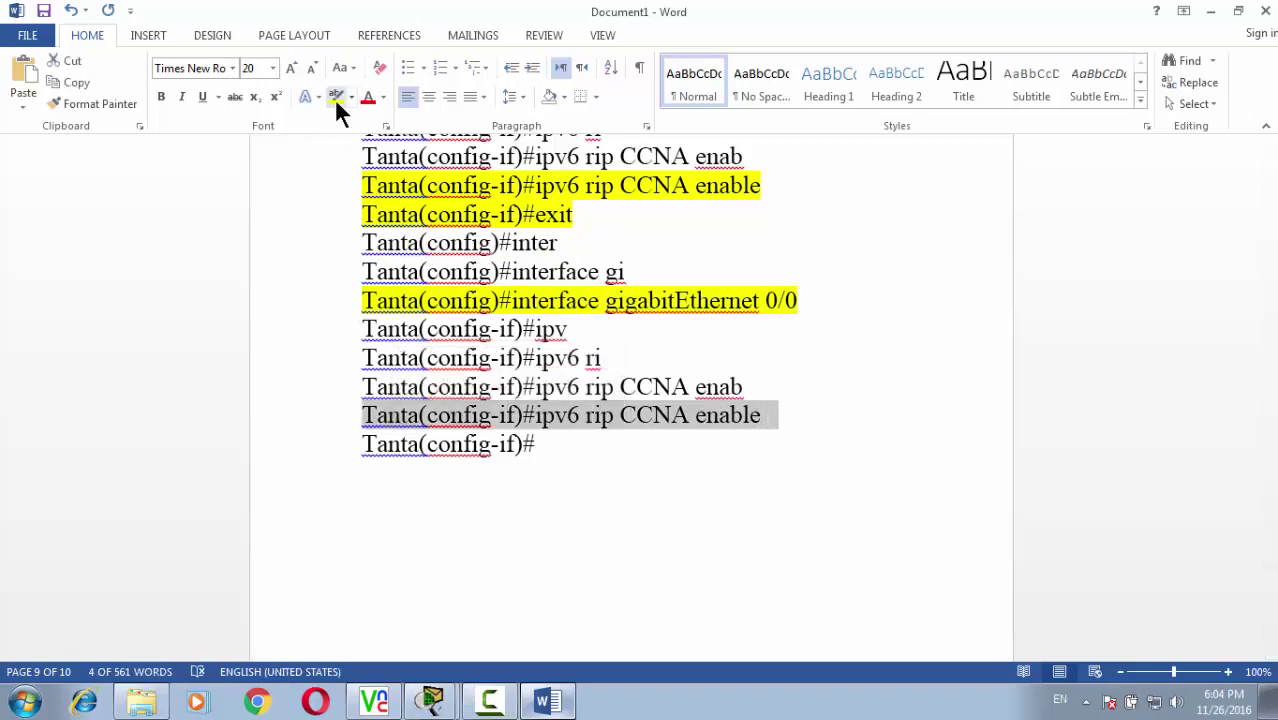
{"action": "left_click", "coordinate": [337, 96]}
{"action": "scroll", "coordinate": [551, 334], "scroll_direction": "down", "scroll_amount": 5}
{"action": "scroll", "coordinate": [544, 348], "scroll_direction": "up", "scroll_amount": 5}
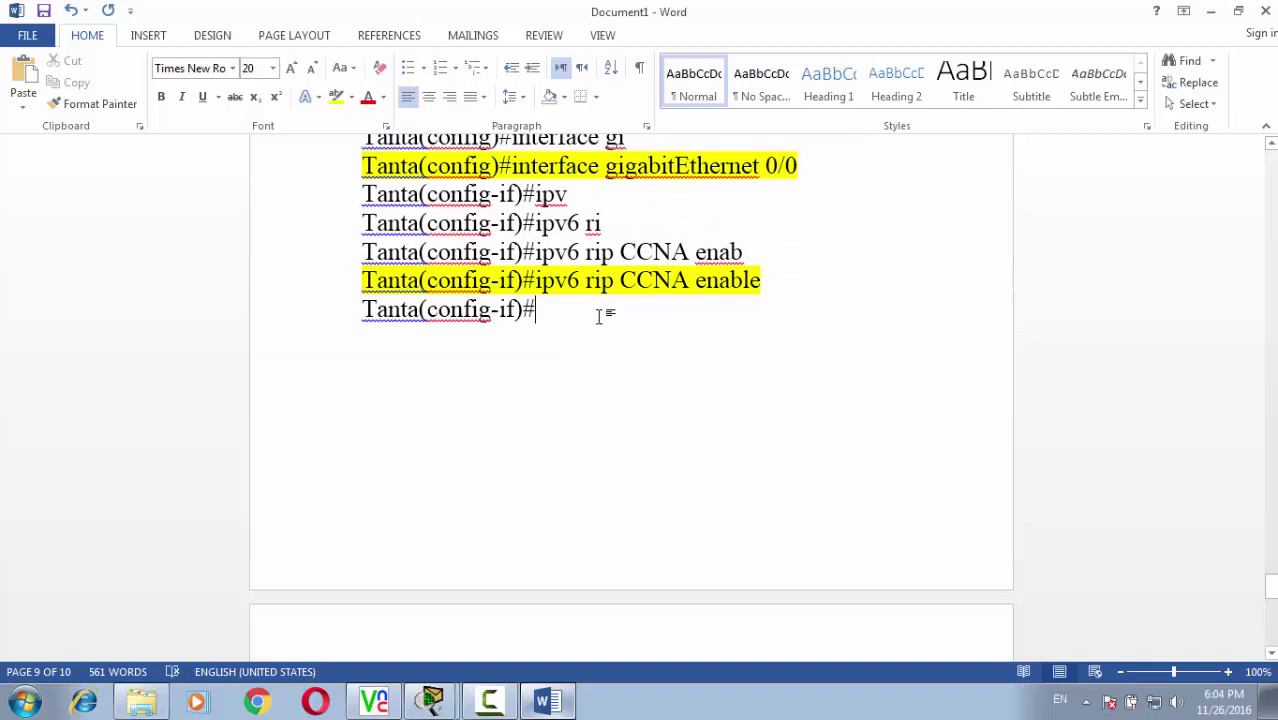
Step: Copy the highlighted "Tanta(config-if)#exit" line and paste it on a new line at the end of the Tanta session
{"action": "key", "text": "Return"}
{"action": "scroll", "coordinate": [612, 296], "scroll_direction": "down", "scroll_amount": 1}
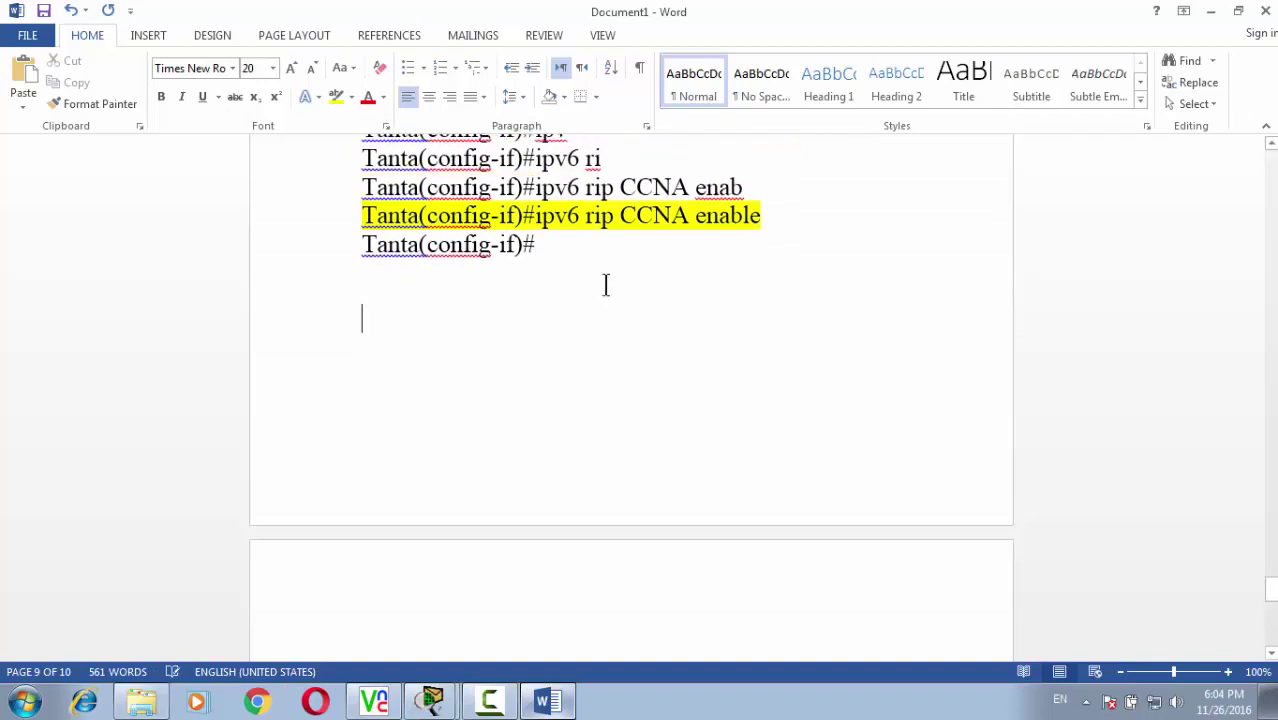
{"action": "scroll", "coordinate": [594, 277], "scroll_direction": "up", "scroll_amount": 3}
{"action": "left_click_drag", "start_coordinate": [585, 214], "coordinate": [362, 216]}
{"action": "right_click", "coordinate": [400, 218]}
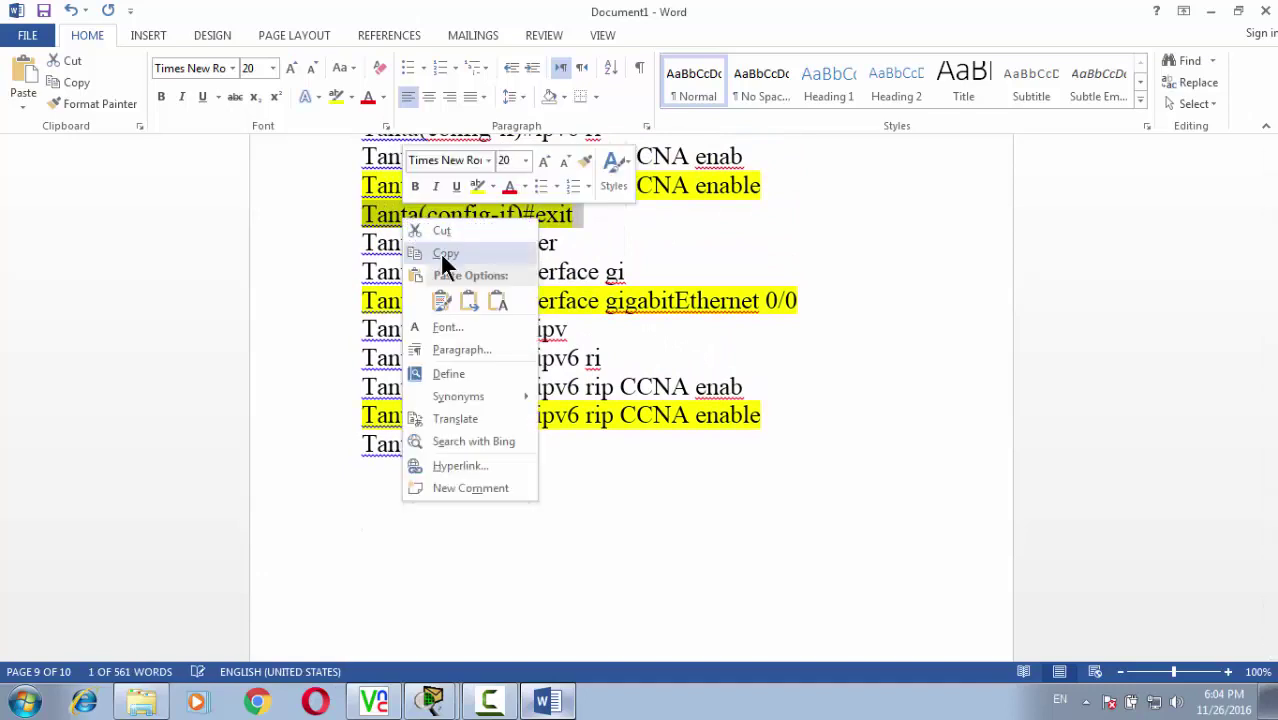
{"action": "left_click", "coordinate": [440, 252]}
{"action": "left_click", "coordinate": [549, 441]}
{"action": "key", "text": "Return"}
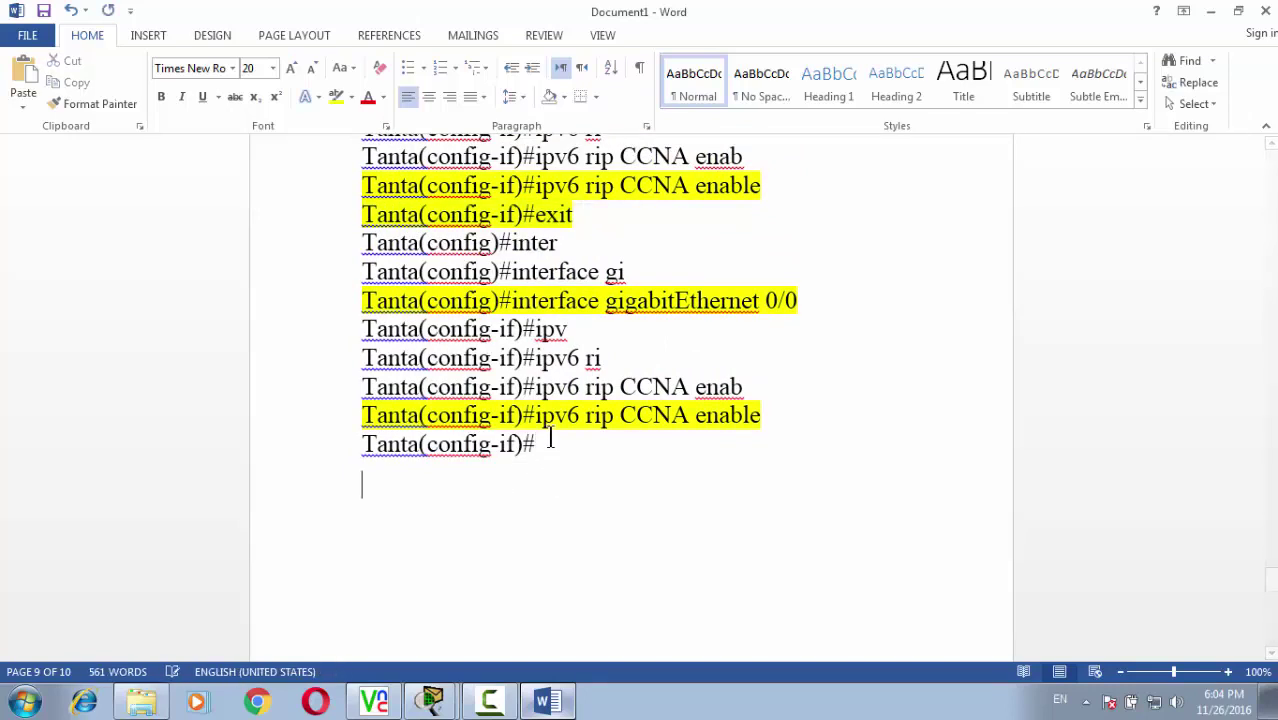
{"action": "key", "text": "ctrl+v"}
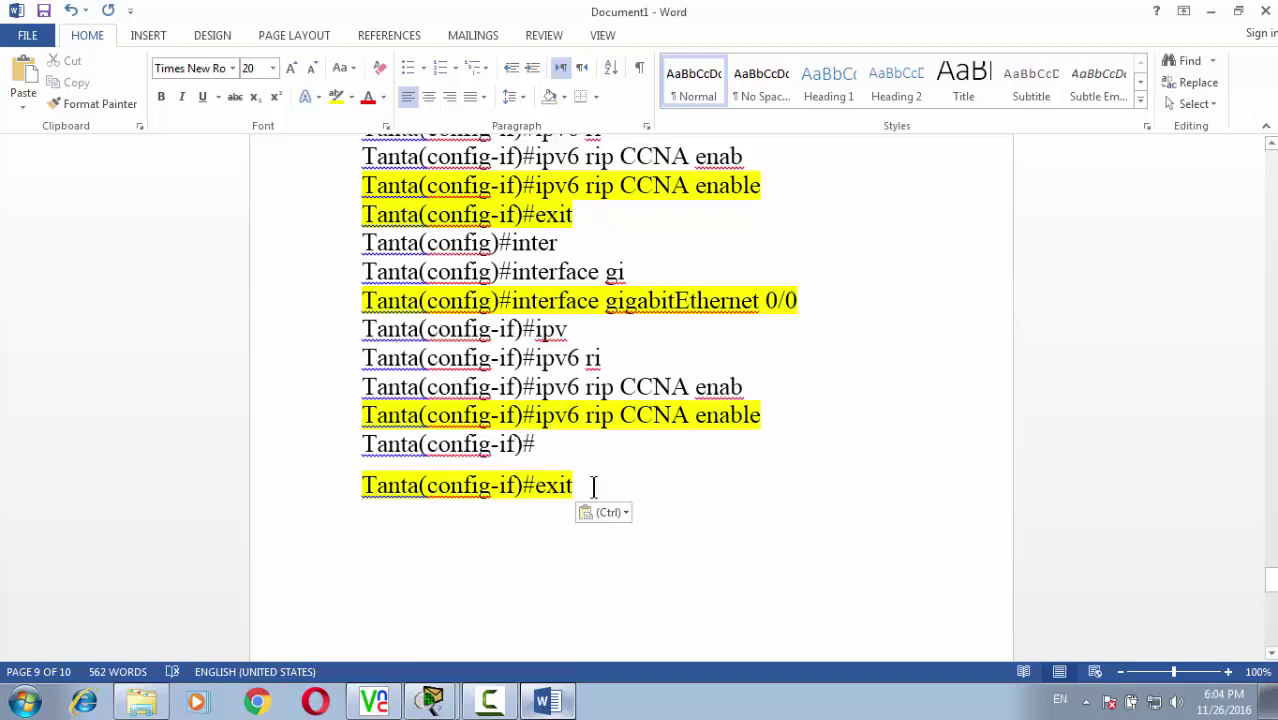
Step: Switch back to Packet Tracer and close the Router4 window to return to the topology
{"action": "left_click", "coordinate": [1210, 11]}
{"action": "left_click", "coordinate": [1264, 10]}
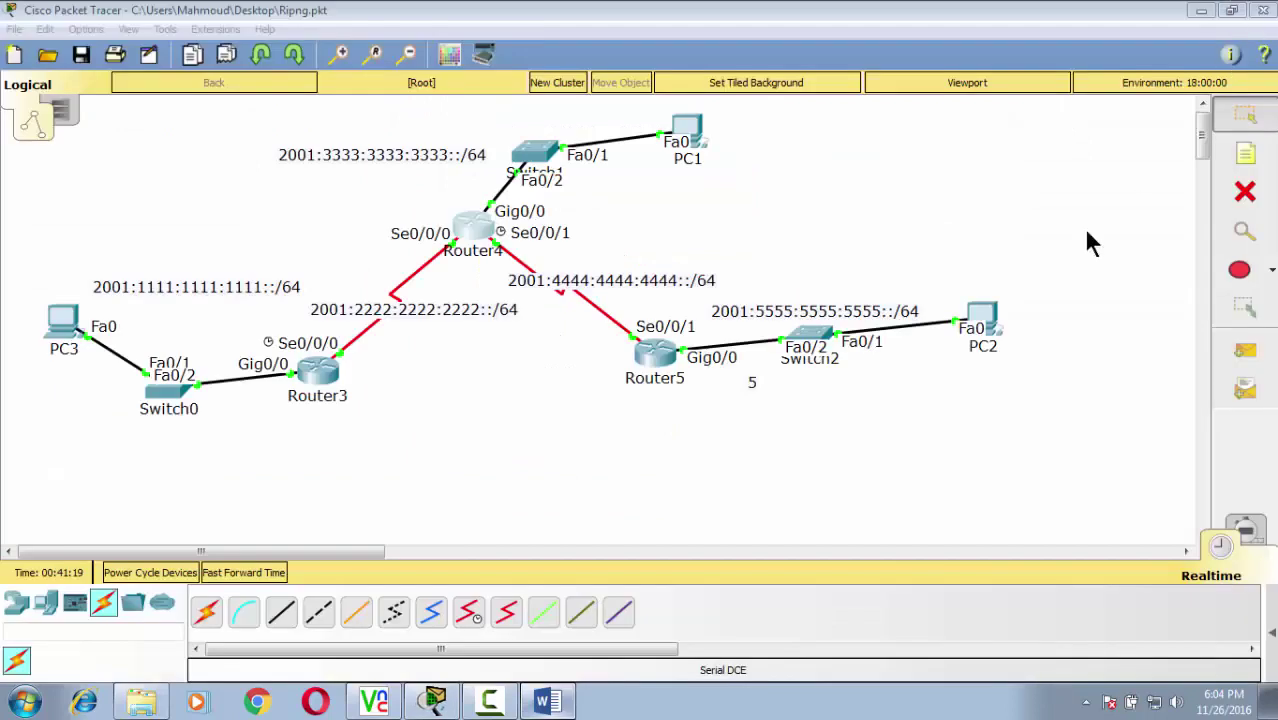
Step: Open Router5's command line and enter privileged mode and global configuration mode with enable and configure terminal
{"action": "left_click", "coordinate": [670, 370]}
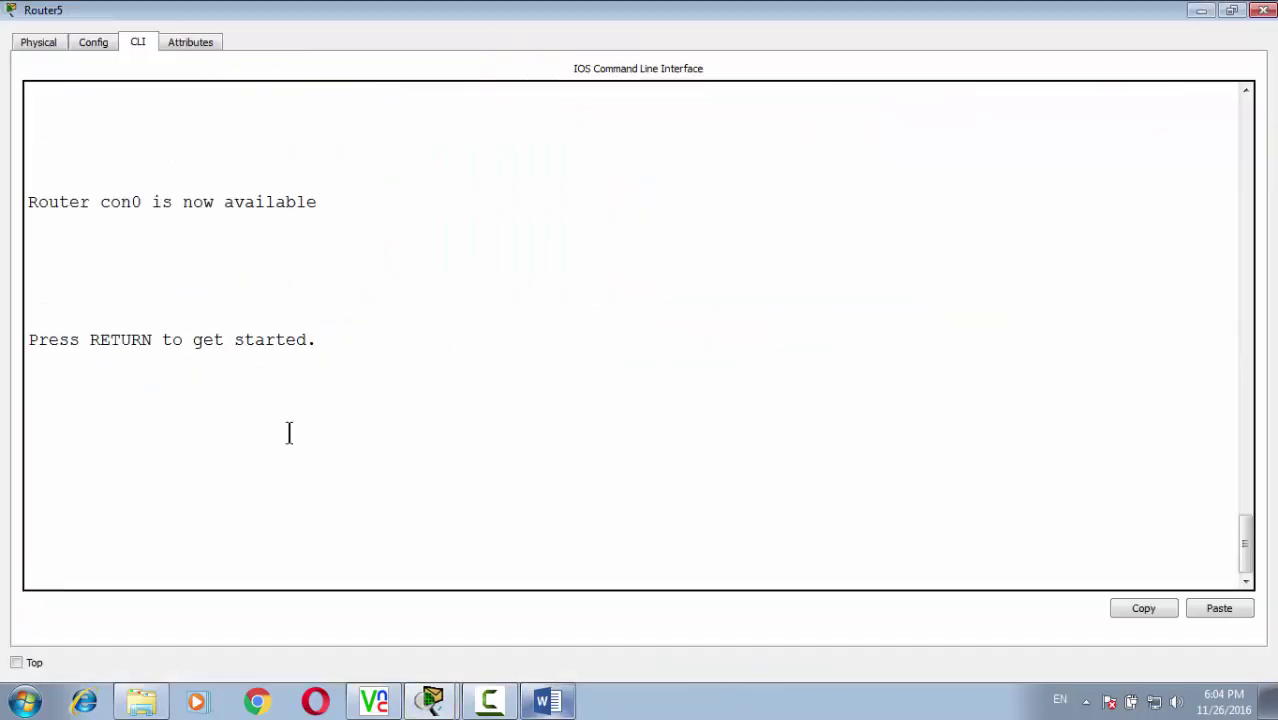
{"action": "key", "text": "Return"}
{"action": "key", "text": "Return"}
{"action": "type", "text": "en"}
{"action": "key", "text": "Tab"}
{"action": "key", "text": "Return"}
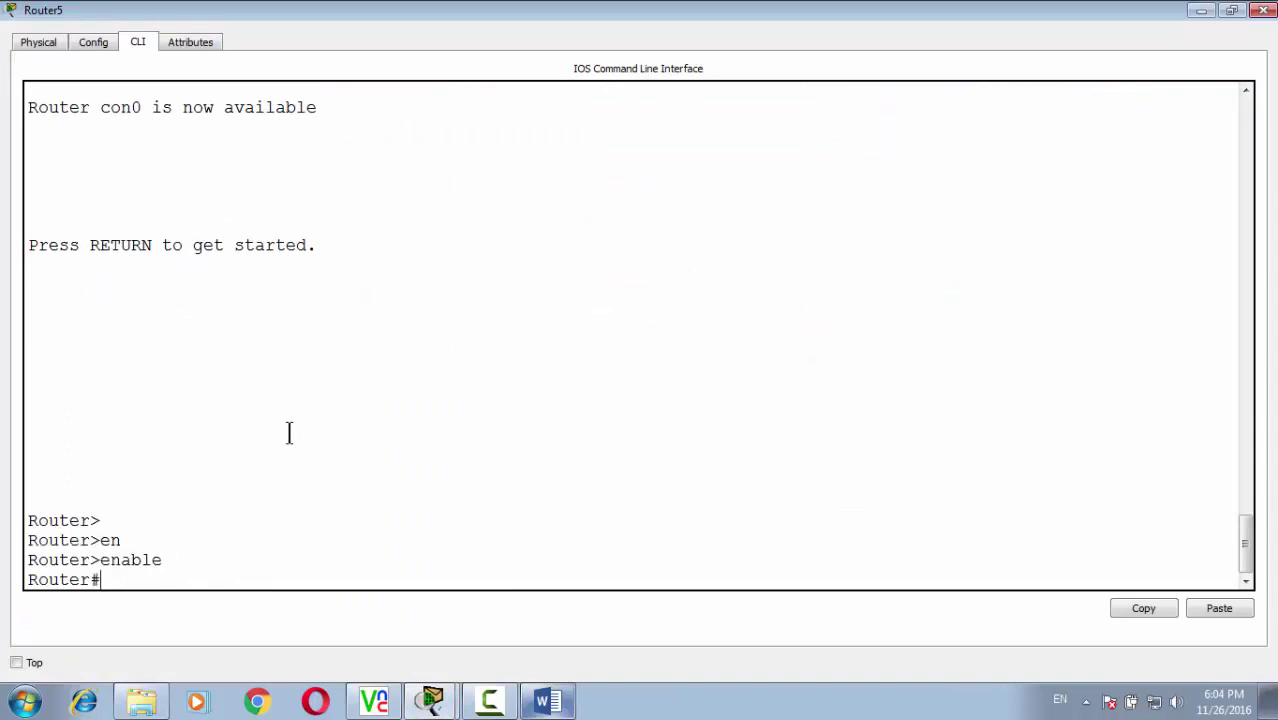
{"action": "type", "text": "config"}
{"action": "key", "text": "Tab"}
{"action": "type", "text": "ter"}
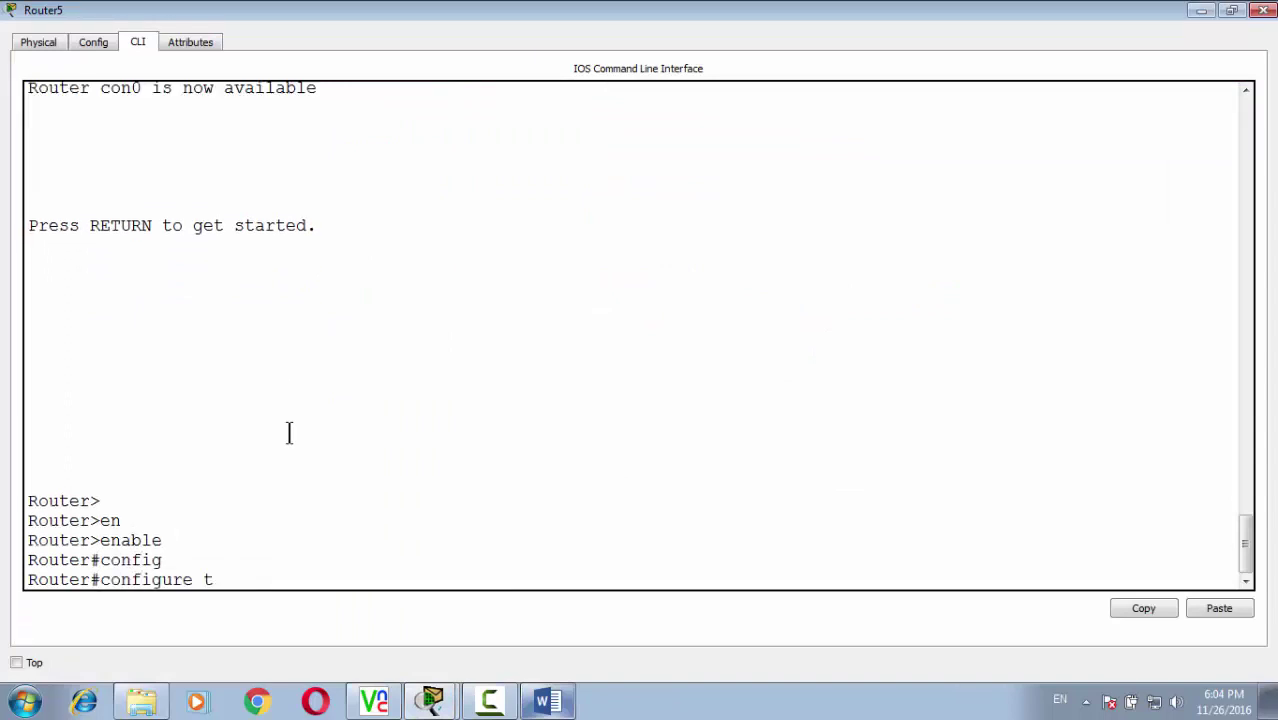
{"action": "key", "text": "Tab"}
{"action": "key", "text": "Return"}
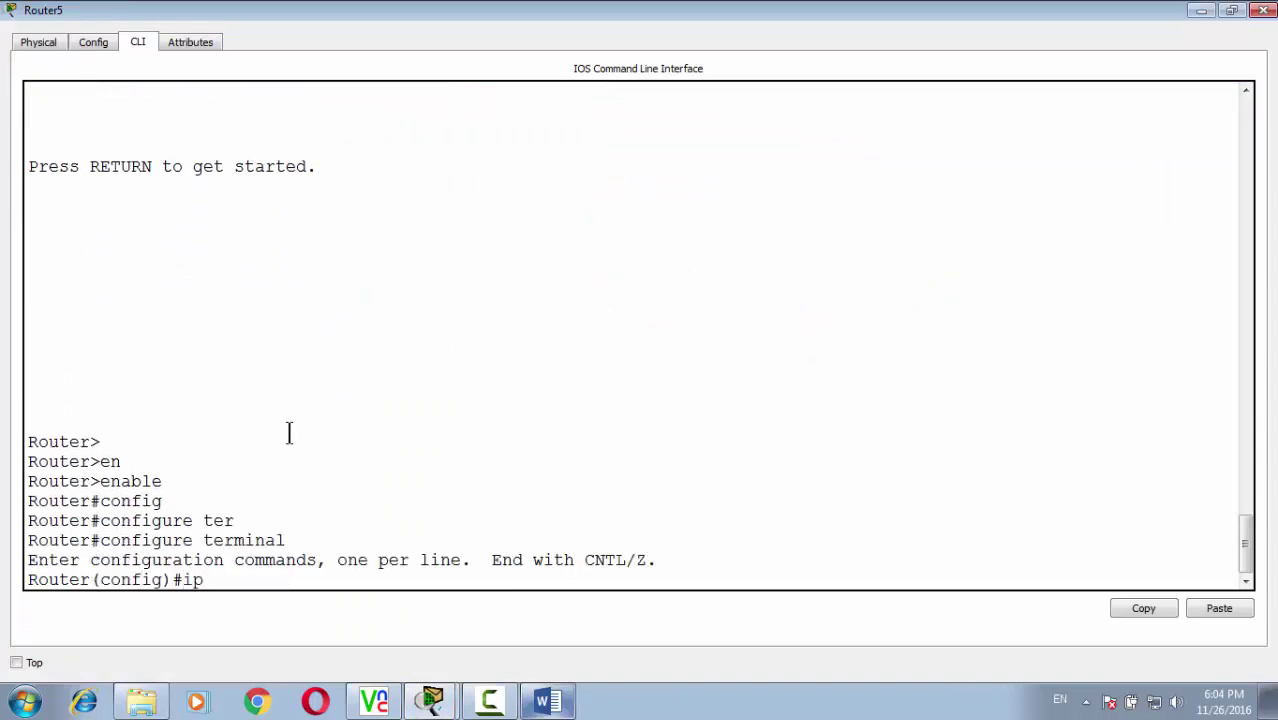
Step: Turn on IPv6 routing on Router5 with the command ipv6 unicast-routing
{"action": "type", "text": "ipv6"}
{"action": "key", "text": "Tab"}
{"action": "type", "text": "un"}
{"action": "key", "text": "Tab"}
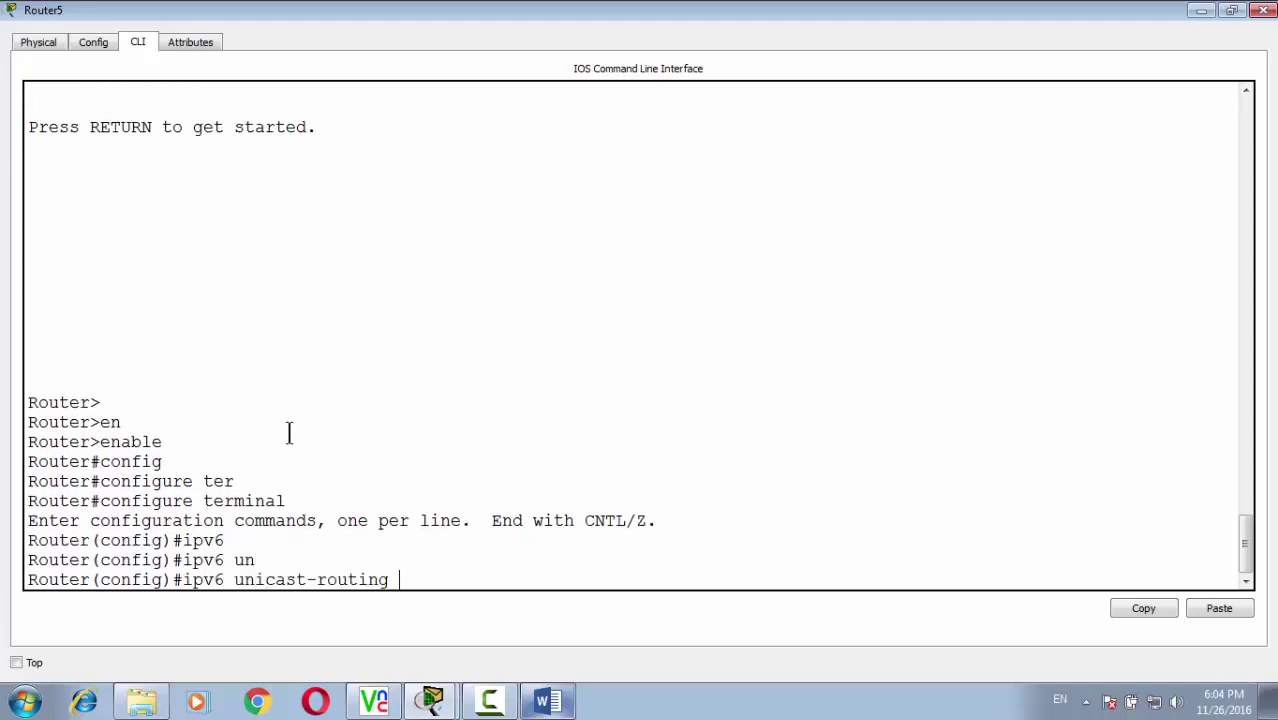
{"action": "key", "text": "Return"}
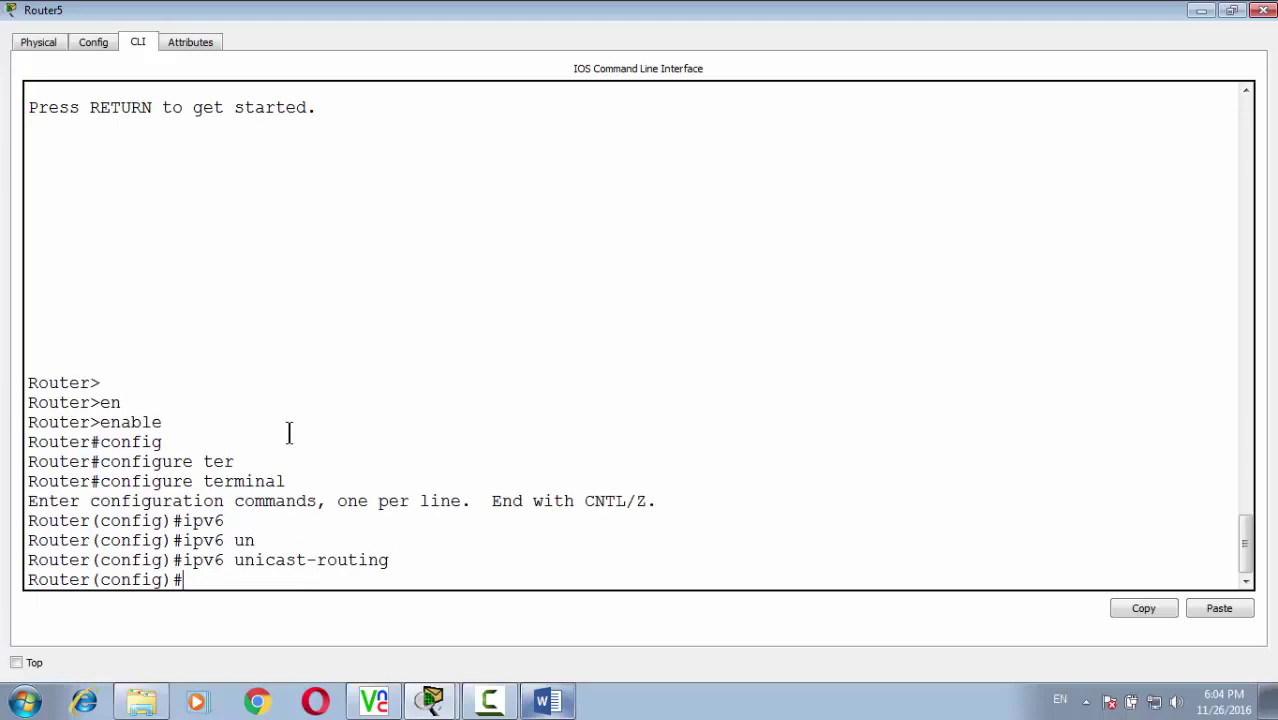
Step: Inspect Router3's interface and IPv6 address summary in the topology, and return to the maximized Router5 command line
{"action": "left_click", "coordinate": [1200, 12]}
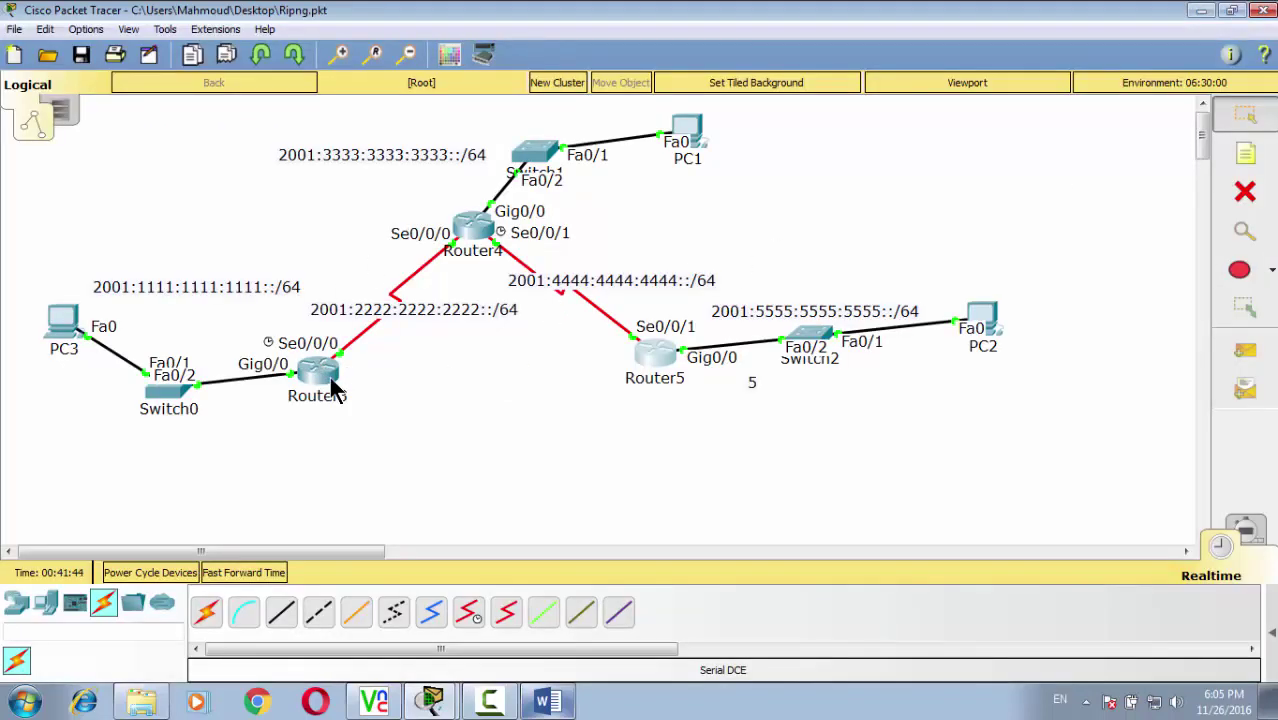
{"action": "mouse_move", "coordinate": [333, 387]}
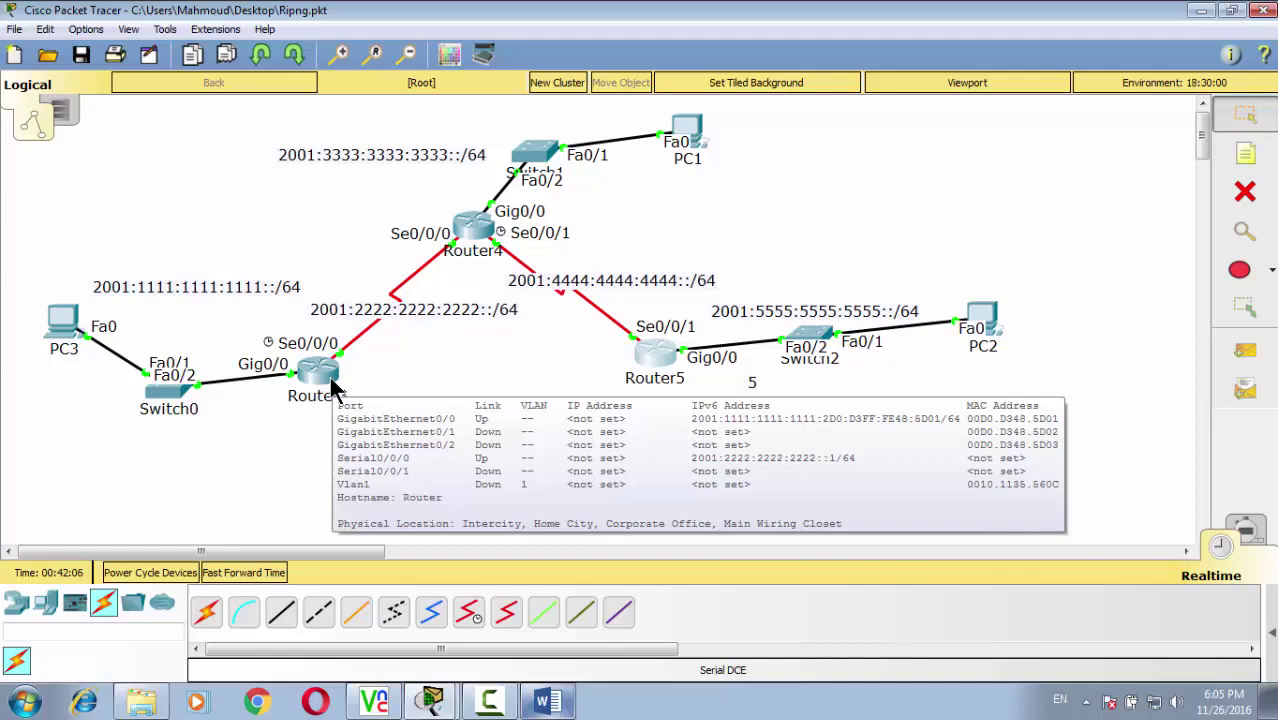
{"action": "left_click", "coordinate": [655, 352]}
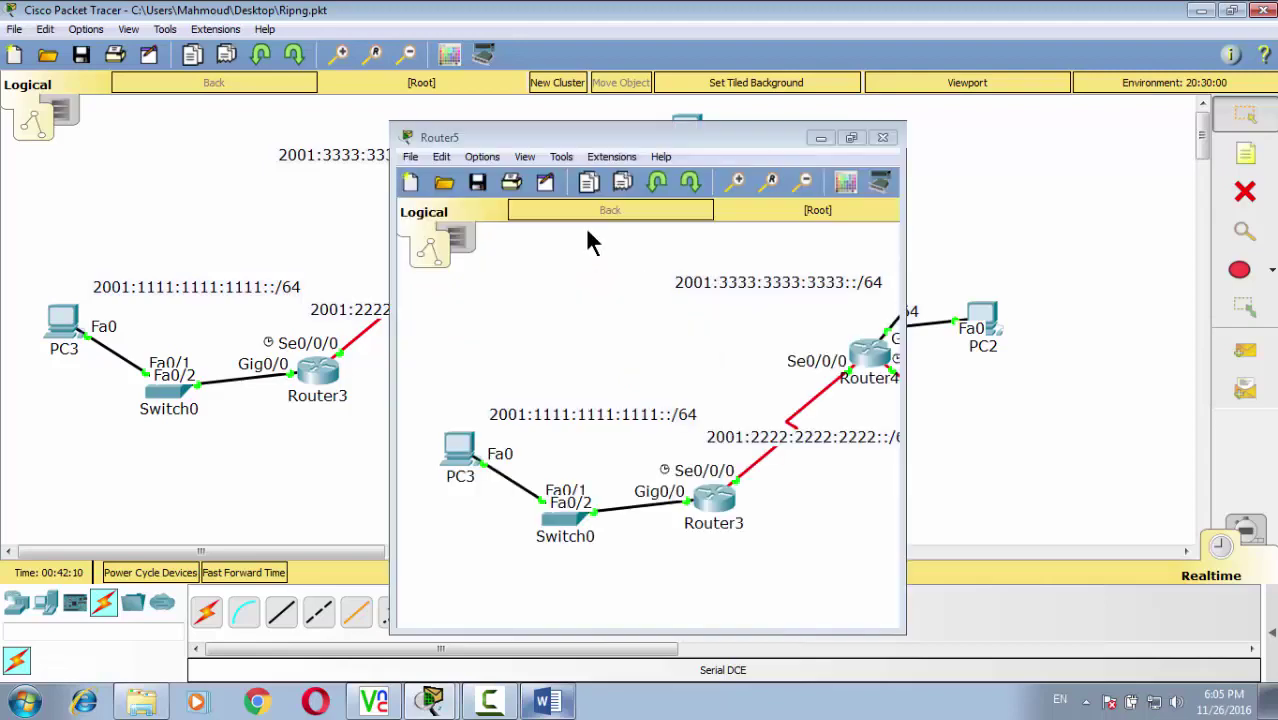
{"action": "double_click", "coordinate": [577, 141]}
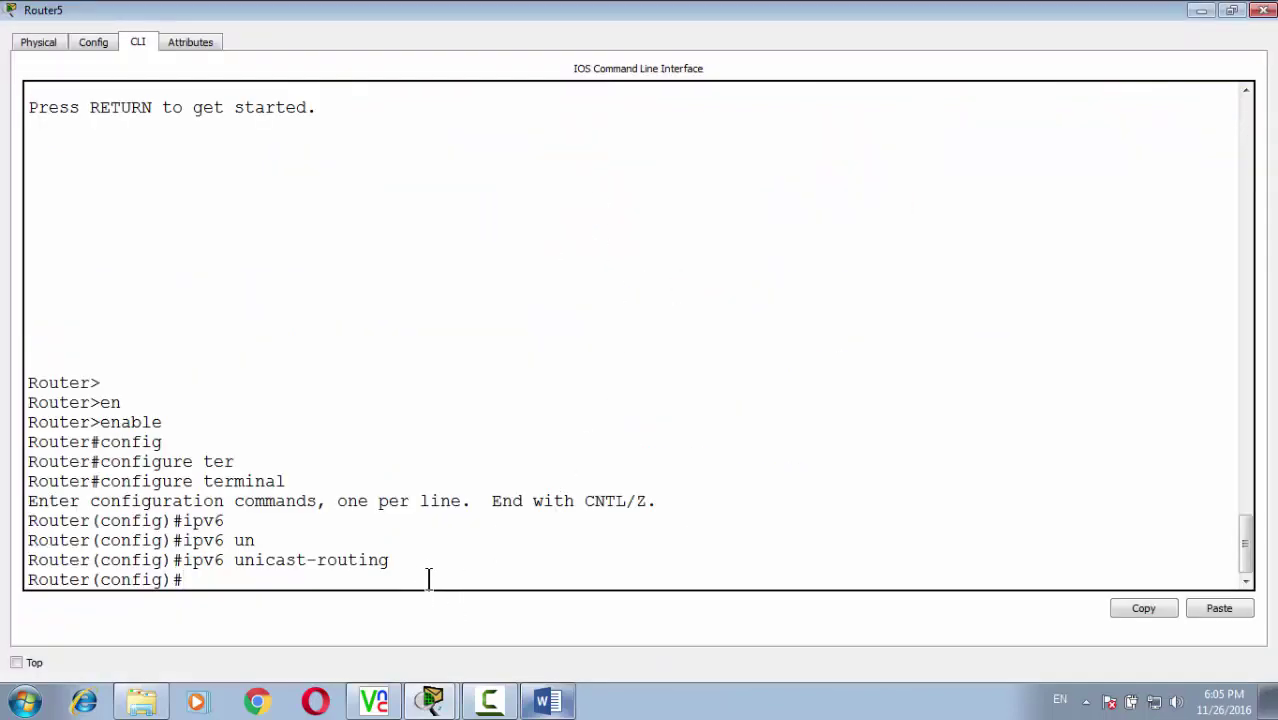
Step: Enter interface configuration mode for serial 0/0/1 on Router5
{"action": "type", "text": "ter"}
{"action": "key", "text": "Tab"}
{"action": "type", "text": "ser"}
{"action": "key", "text": "Tab"}
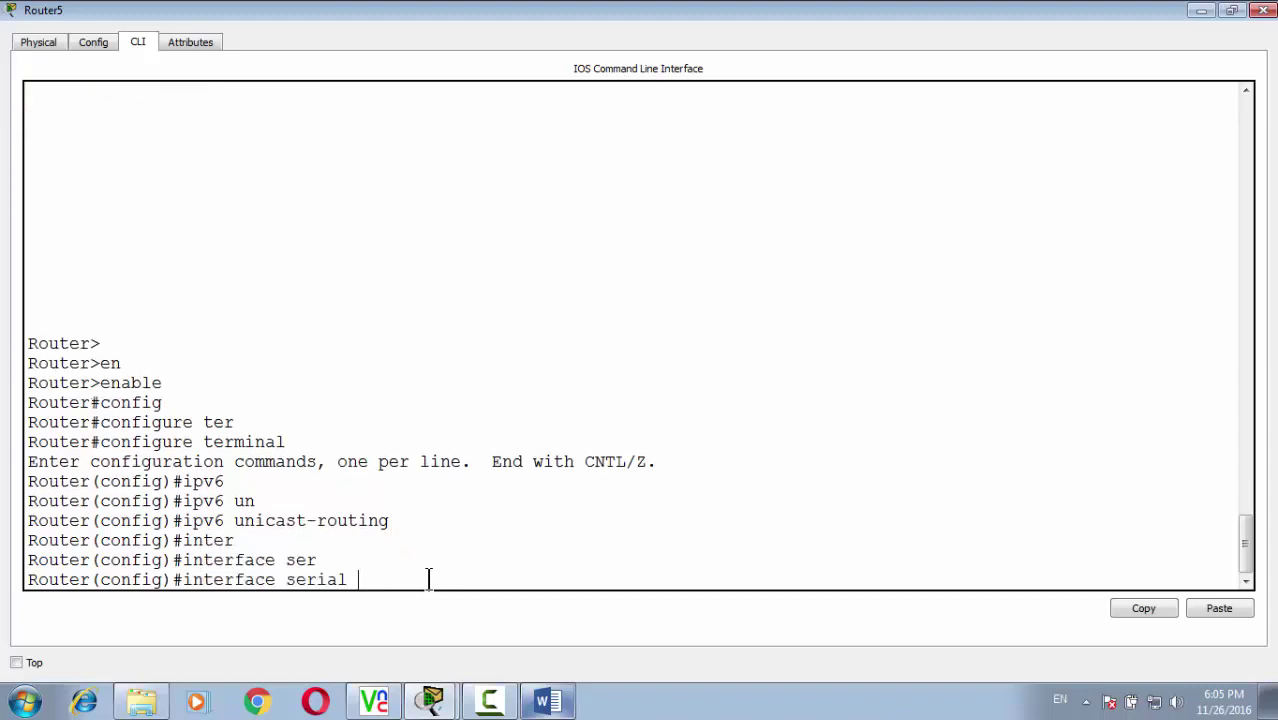
{"action": "type", "text": "0/0/1"}
{"action": "key", "text": "Return"}
Step: Enable the RIPng process CCNA on Router5's serial 0/0/1 with ipv6 rip CCNA enable and exit the interface
{"action": "type", "text": "ipv"}
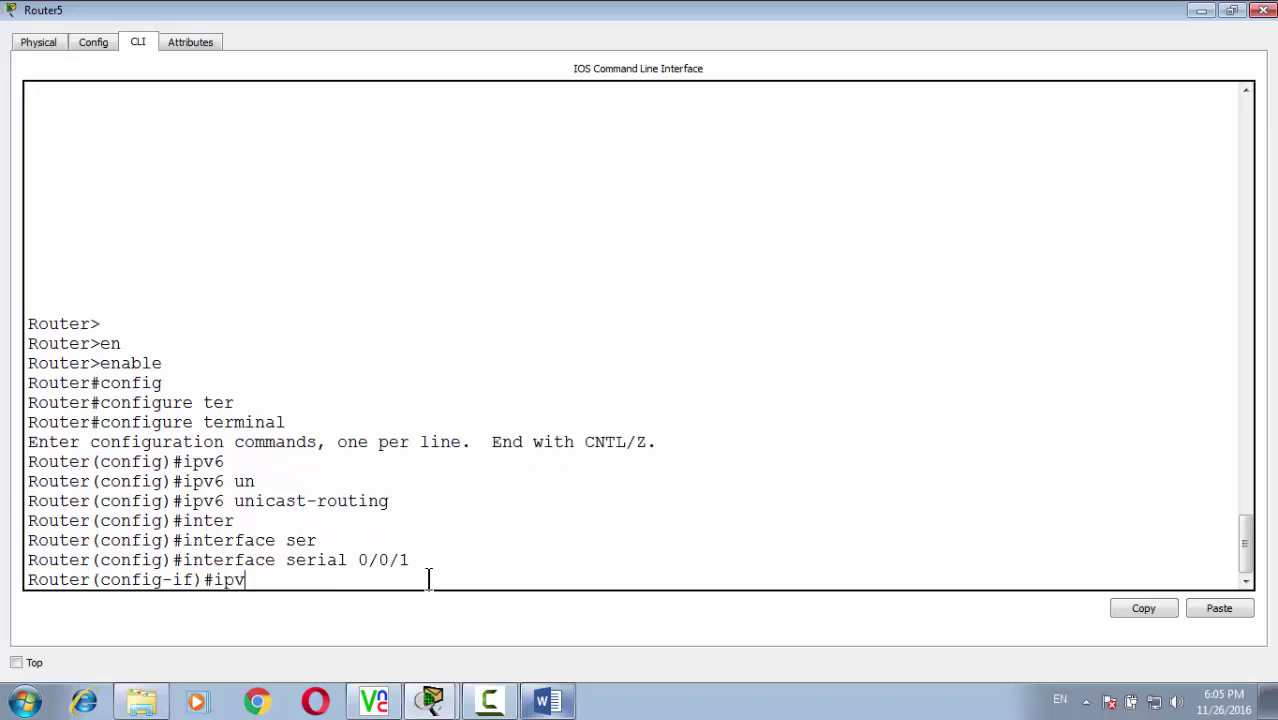
{"action": "type", "text": "6"}
{"action": "key", "text": "Tab"}
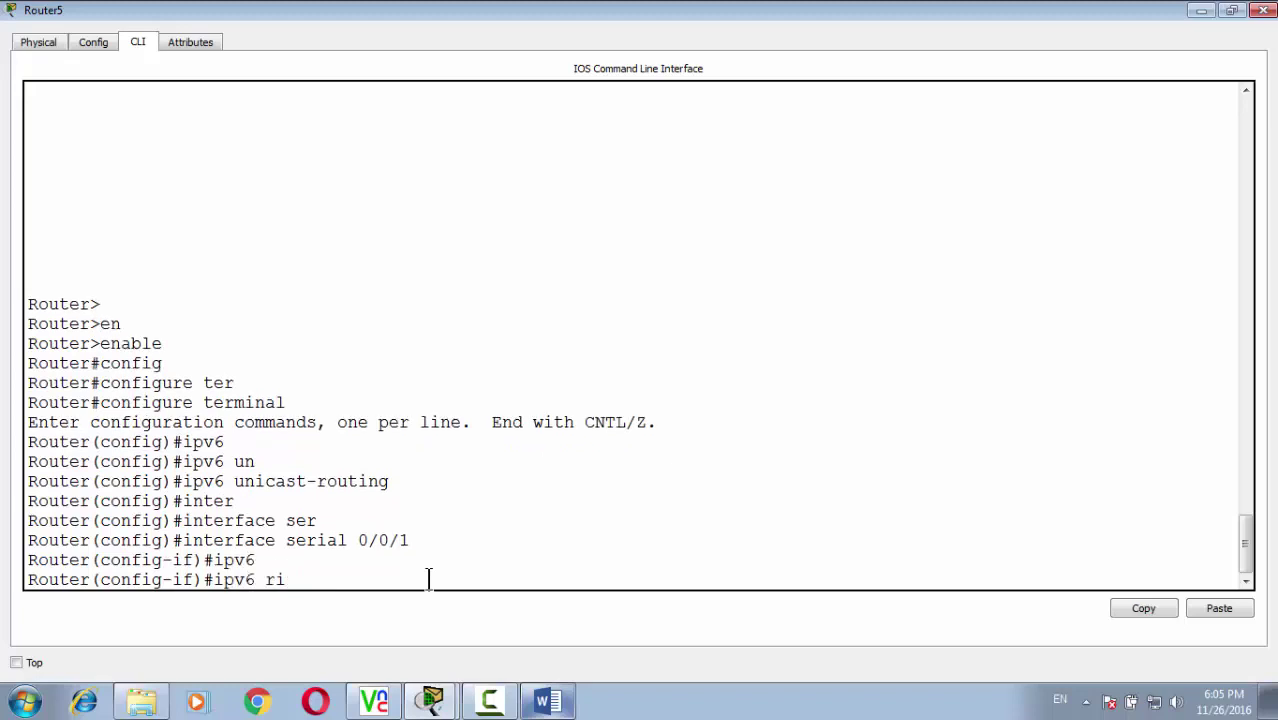
{"action": "type", "text": "ri"}
{"action": "key", "text": "Tab"}
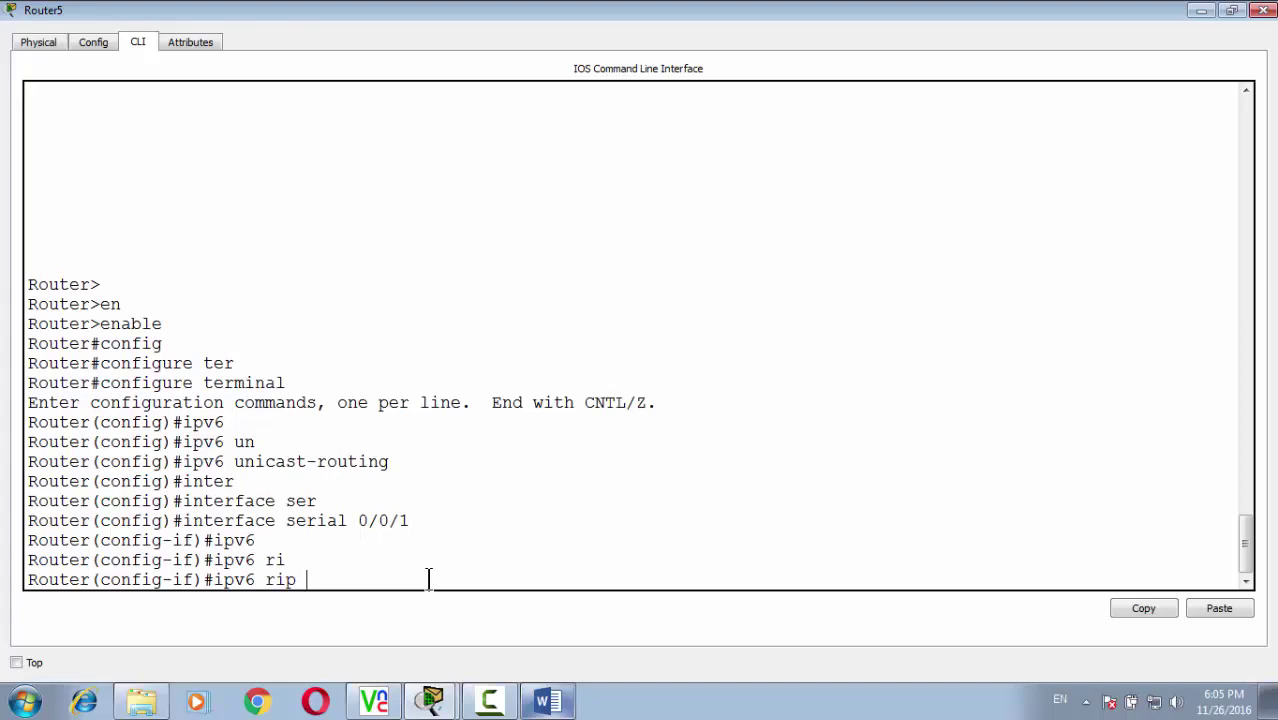
{"action": "type", "text": "VC"}
{"action": "type", "text": "CCN"}
{"action": "type", "text": "A enab"}
{"action": "key", "text": "Tab"}
{"action": "key", "text": "Return"}
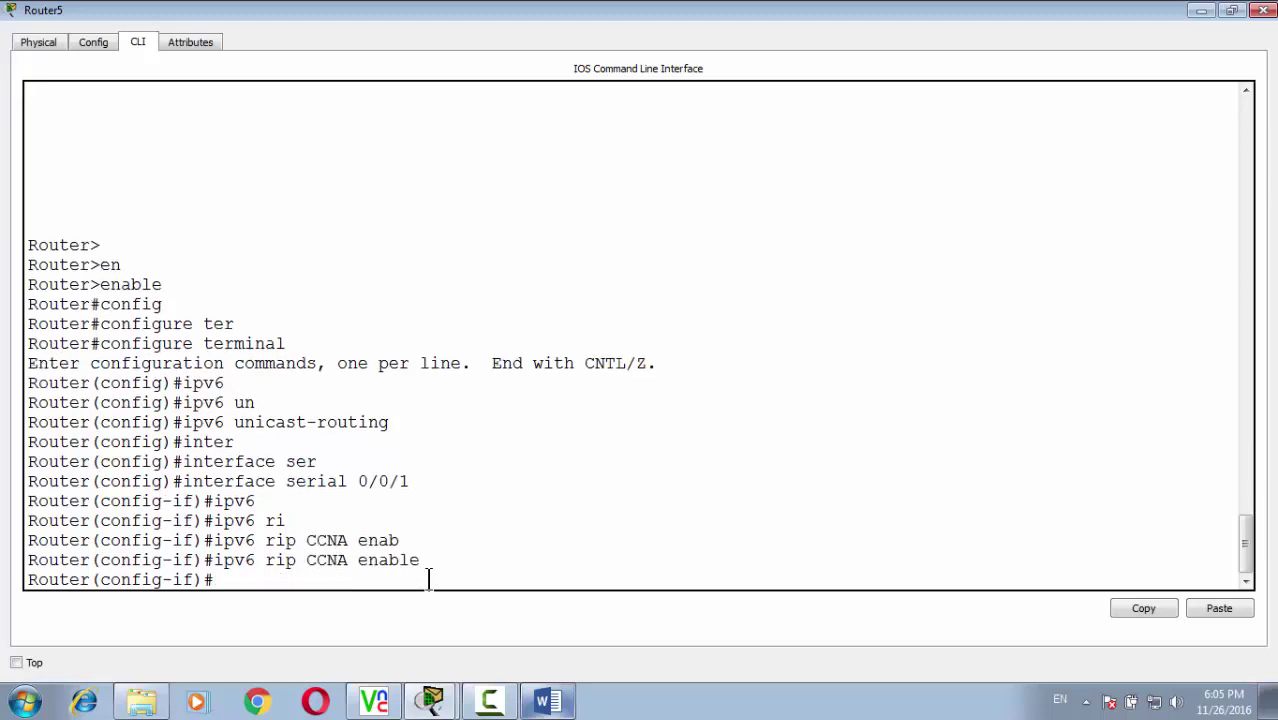
{"action": "type", "text": "exit"}
{"action": "key", "text": "Return"}
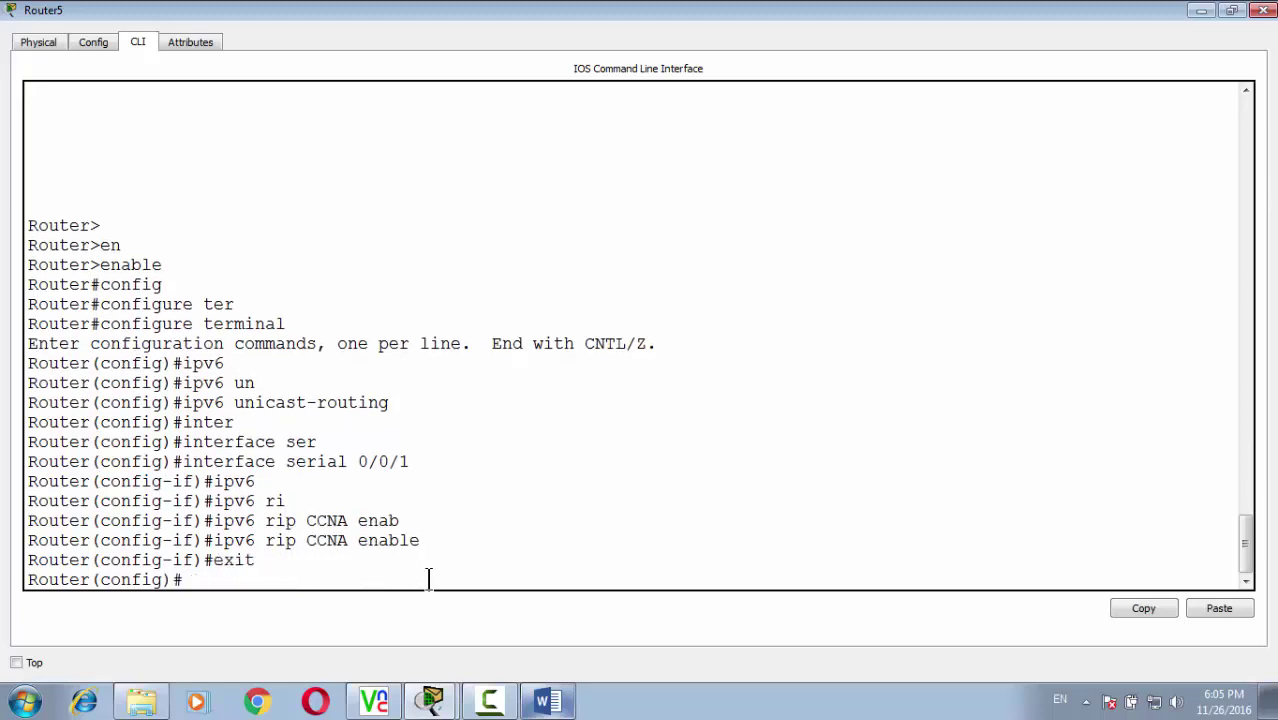
Step: Enter interface configuration mode for gigabitEthernet 0/0 on Router5
{"action": "type", "text": "inter"}
{"action": "key", "text": "Tab"}
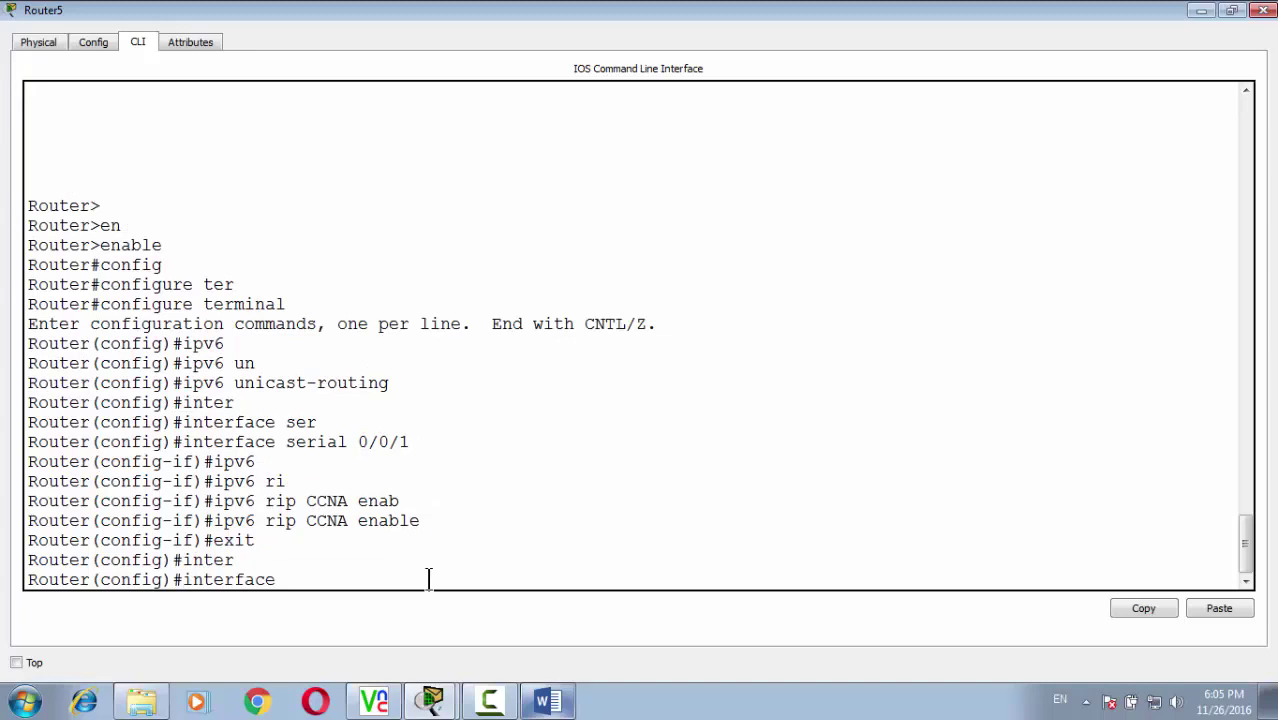
{"action": "type", "text": "g"}
{"action": "key", "text": "Tab"}
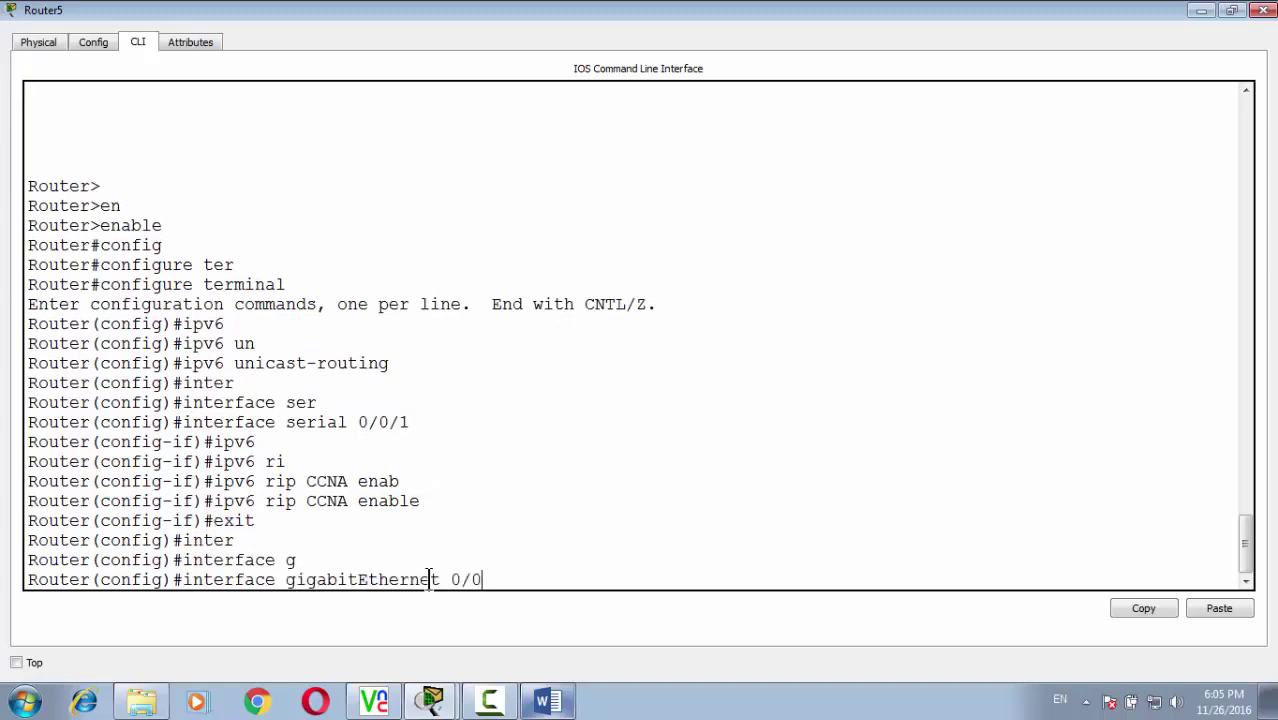
{"action": "key", "text": "Return"}
Step: Enable the RIPng process CCNA on Router5's gigabitEthernet 0/0 with ipv6 rip CCNA enable
{"action": "type", "text": "ipv"}
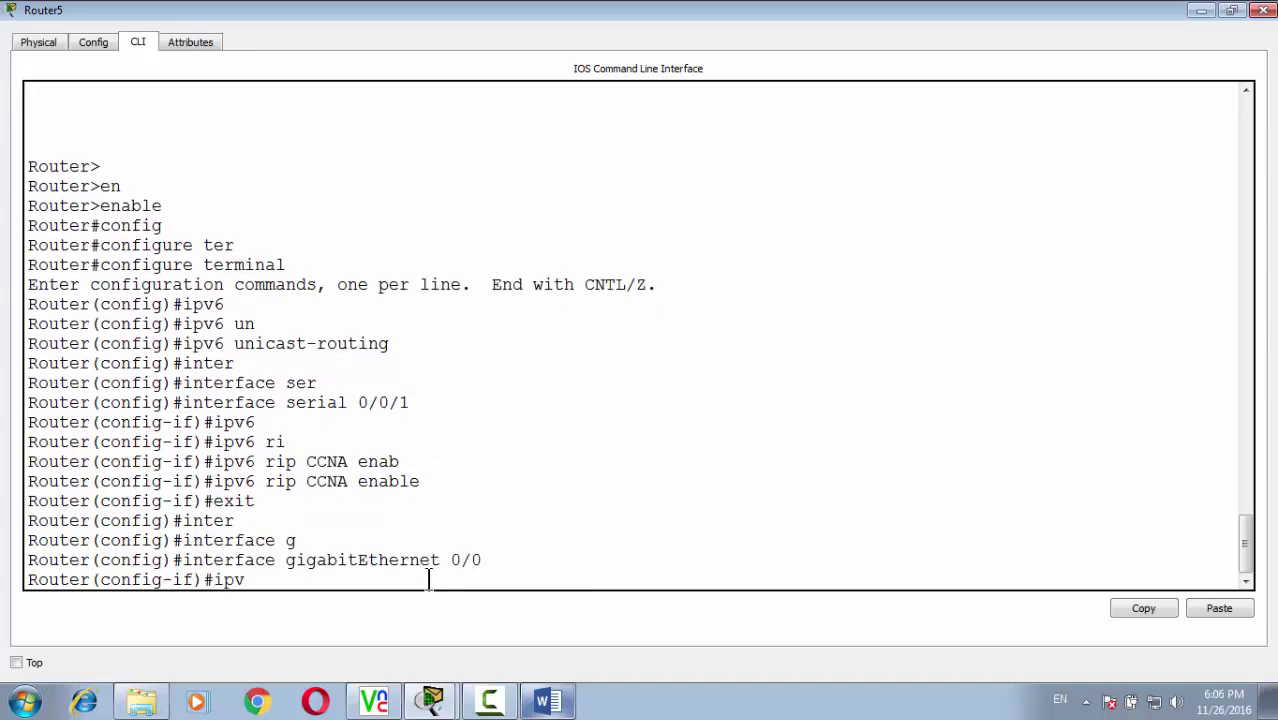
{"action": "type", "text": "6"}
{"action": "key", "text": "Tab"}
{"action": "type", "text": "r"}
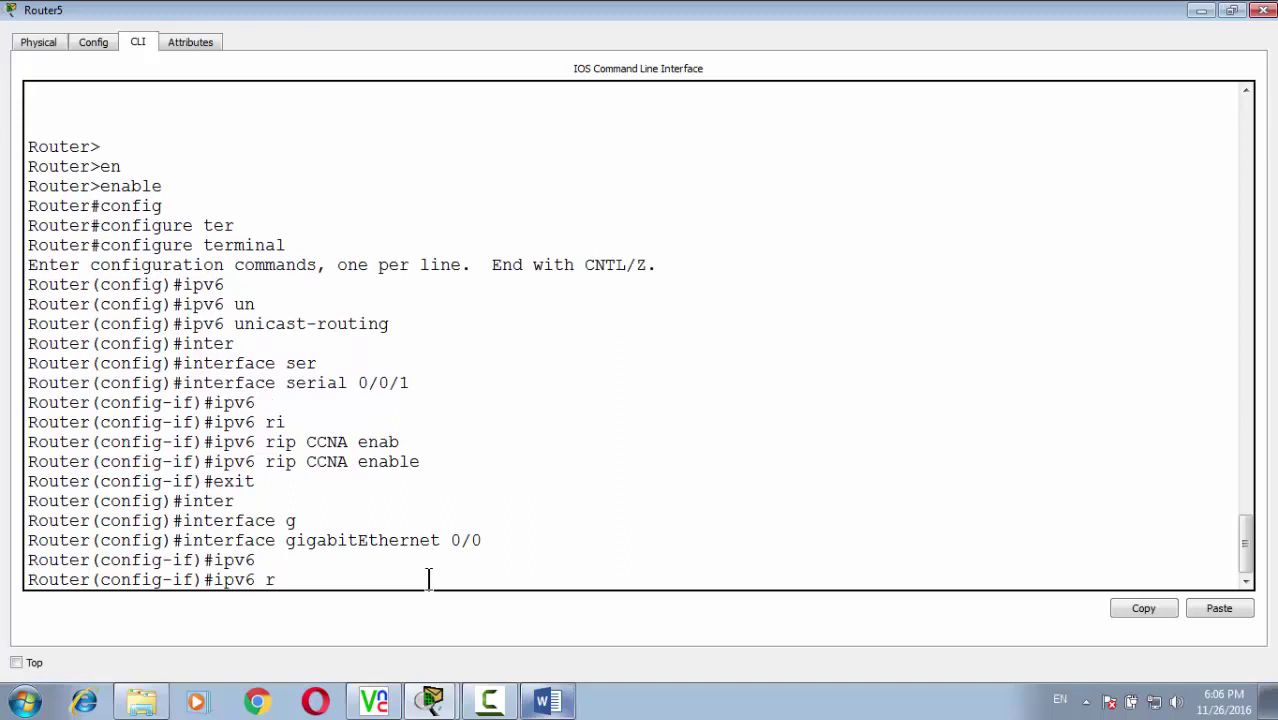
{"action": "type", "text": "i"}
{"action": "key", "text": "Tab"}
{"action": "type", "text": "CC"}
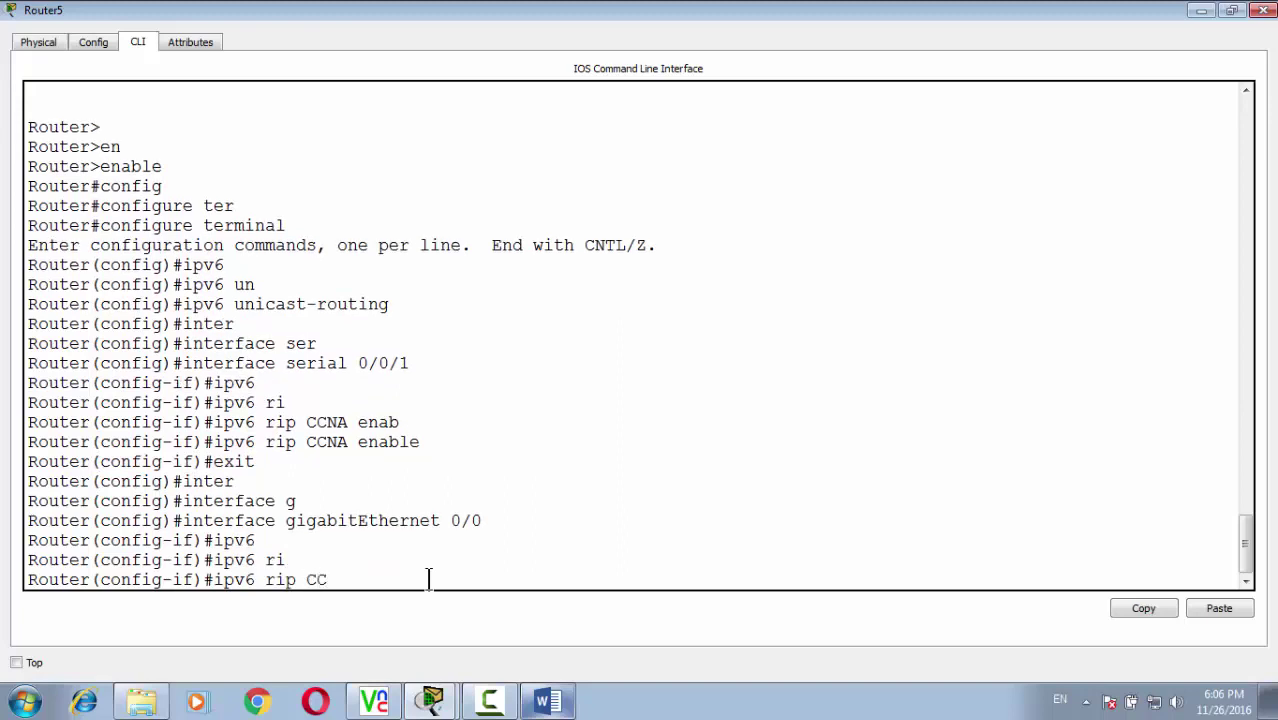
{"action": "type", "text": "NA enab"}
{"action": "key", "text": "Tab"}
{"action": "key", "text": "Return"}
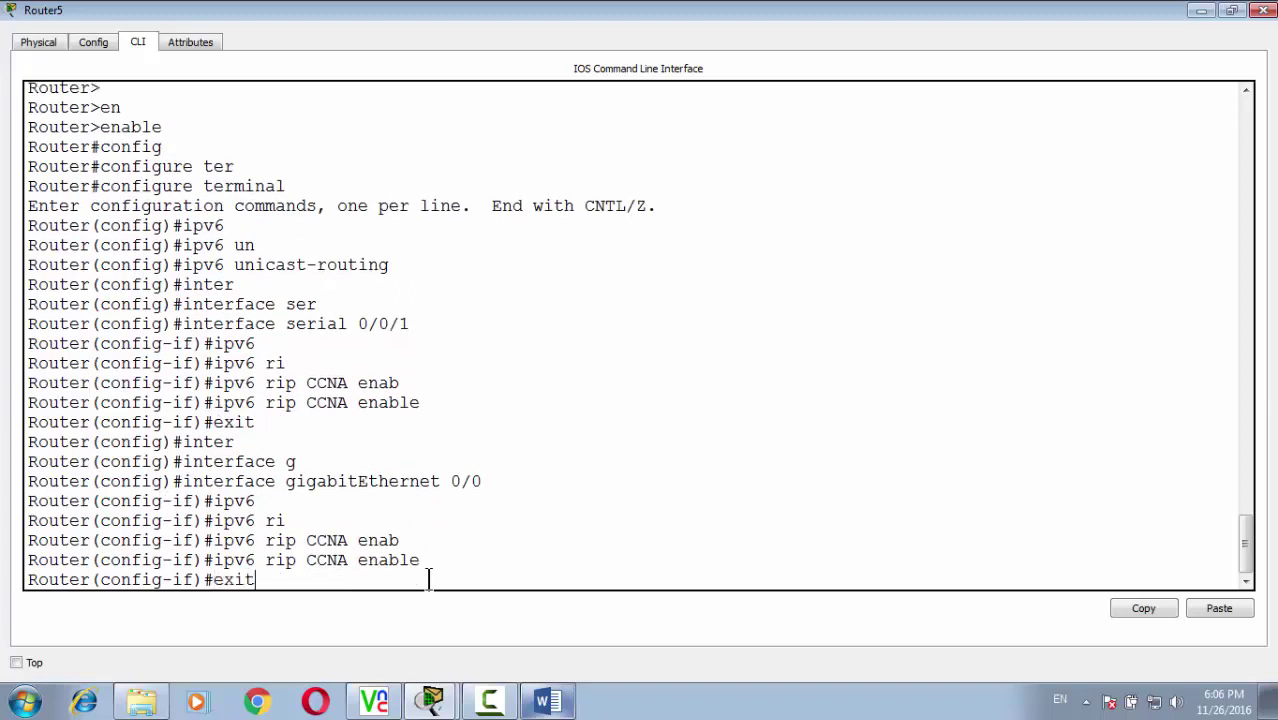
Step: Exit back to privileged mode on Router5 and save the configuration with wr
{"action": "type", "text": "exit"}
{"action": "key", "text": "Return"}
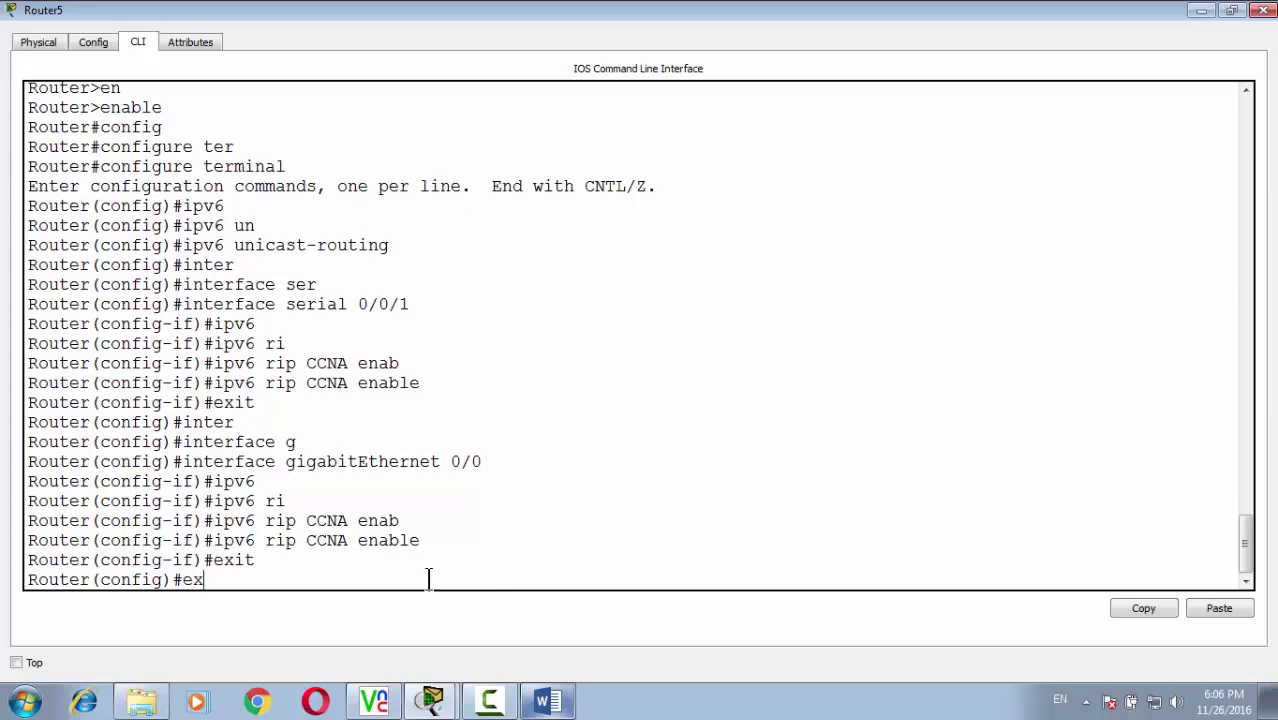
{"action": "type", "text": "exit"}
{"action": "key", "text": "Return"}
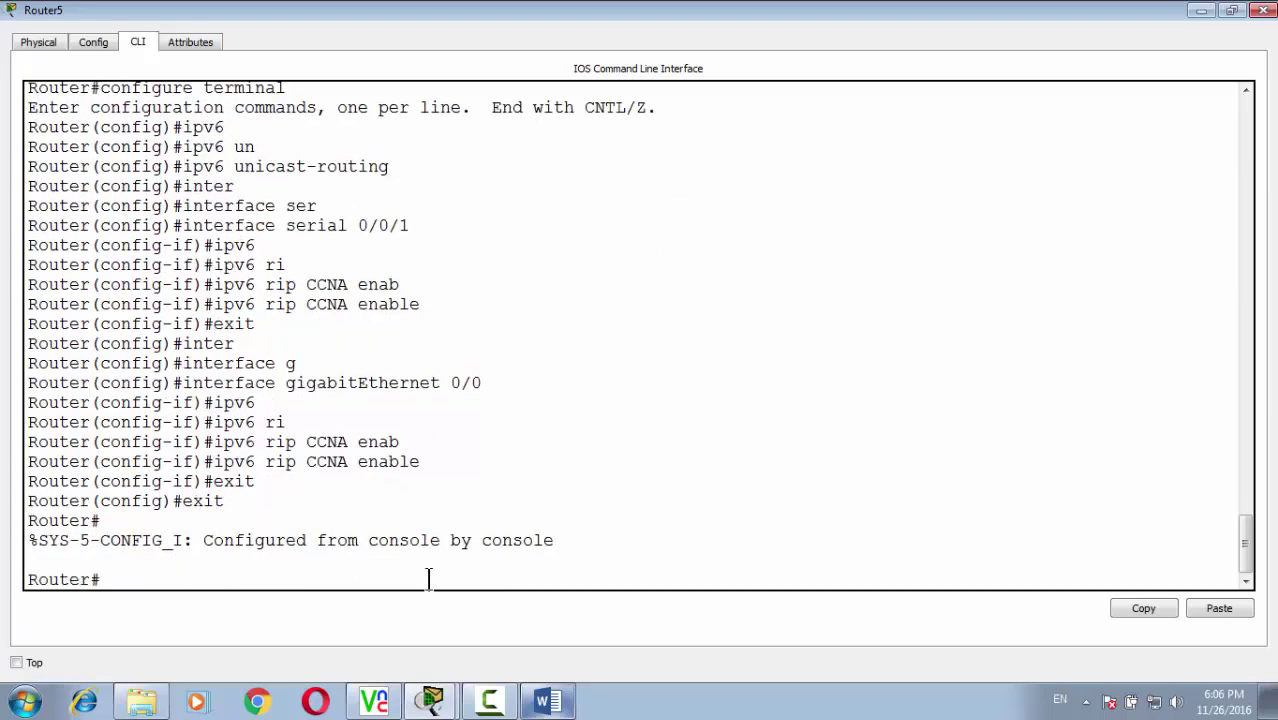
{"action": "type", "text": "wr"}
{"action": "key", "text": "Return"}
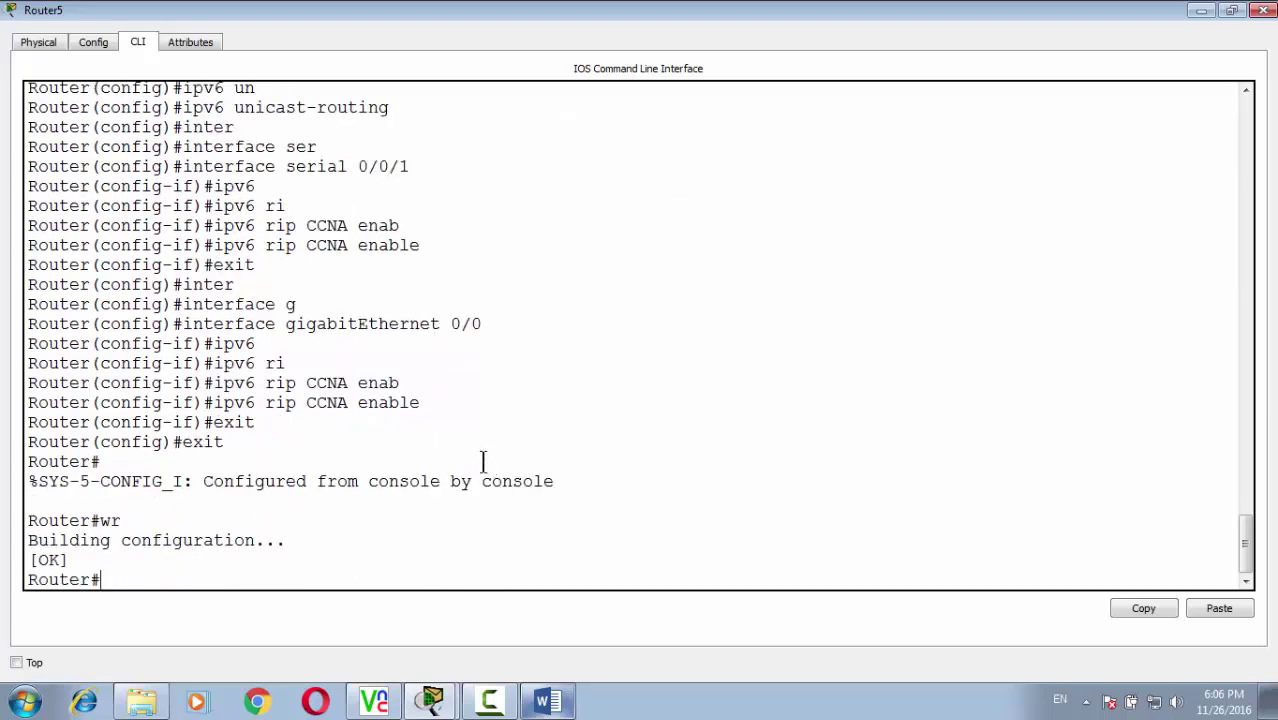
Step: Copy the Router5 session from its first prompt through the final exit and paste it in Word below Tanta's last exit line
{"action": "left_click_drag", "start_coordinate": [222, 442], "coordinate": [29, 543]}
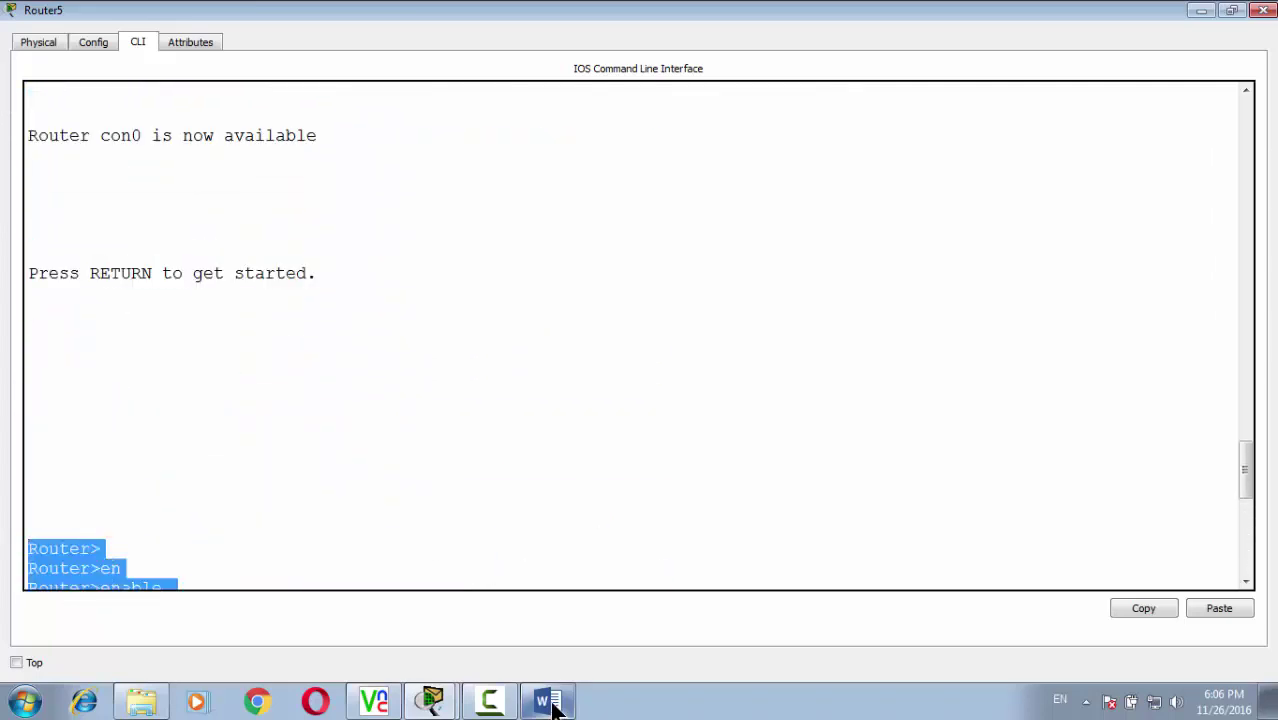
{"action": "left_click", "coordinate": [553, 706]}
{"action": "left_click", "coordinate": [588, 486]}
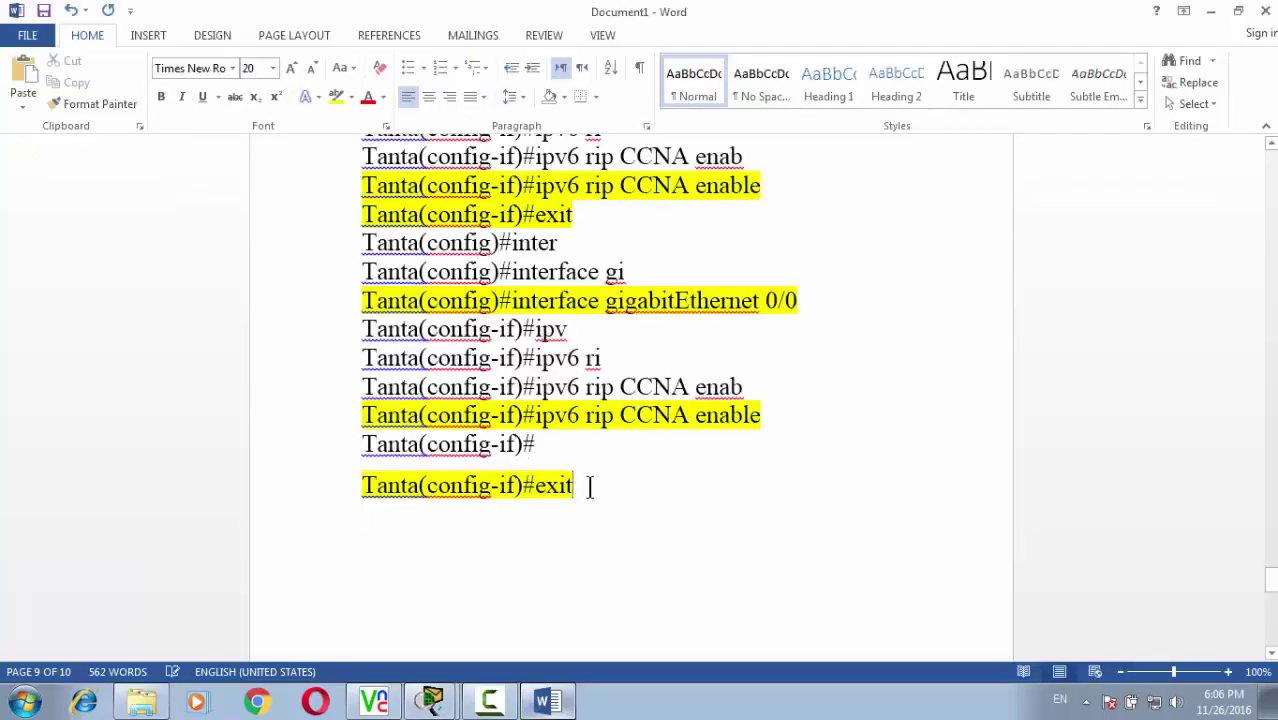
{"action": "key", "text": "Return"}
{"action": "key", "text": "ctrl+v"}
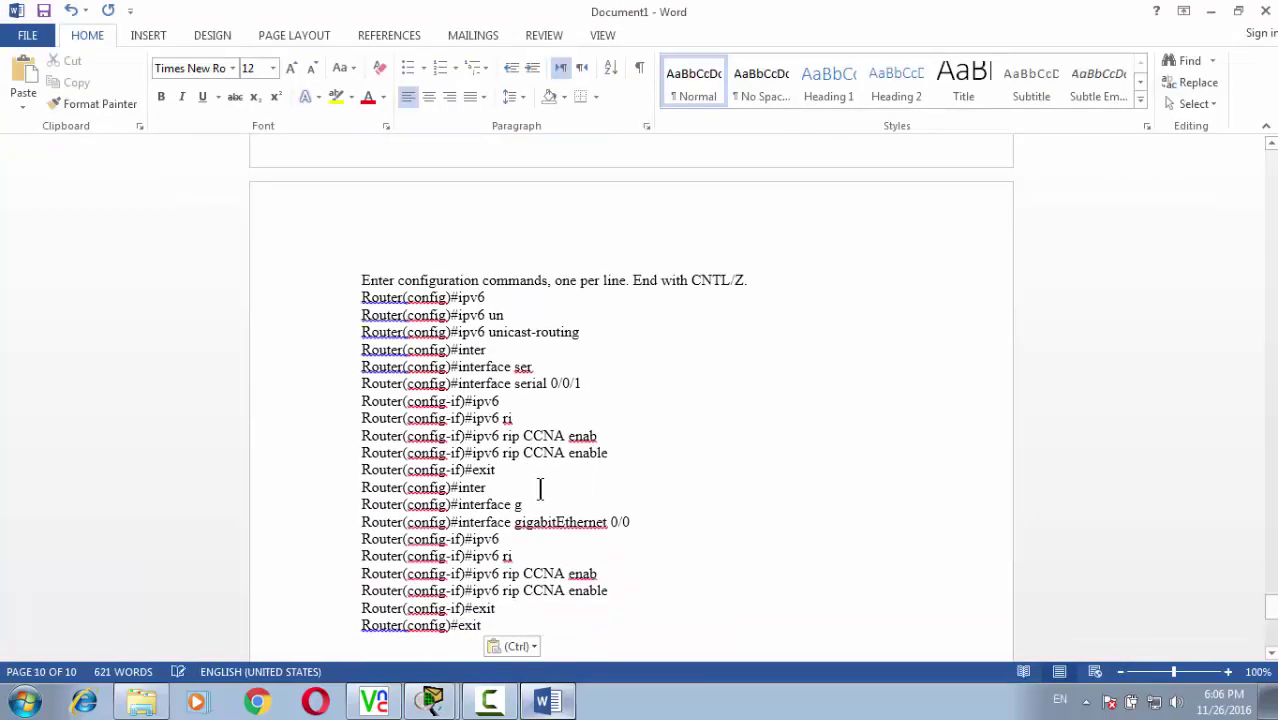
Step: Increase the font size of the pasted Router5 session to 20
{"action": "left_click_drag", "start_coordinate": [498, 588], "coordinate": [352, 203]}
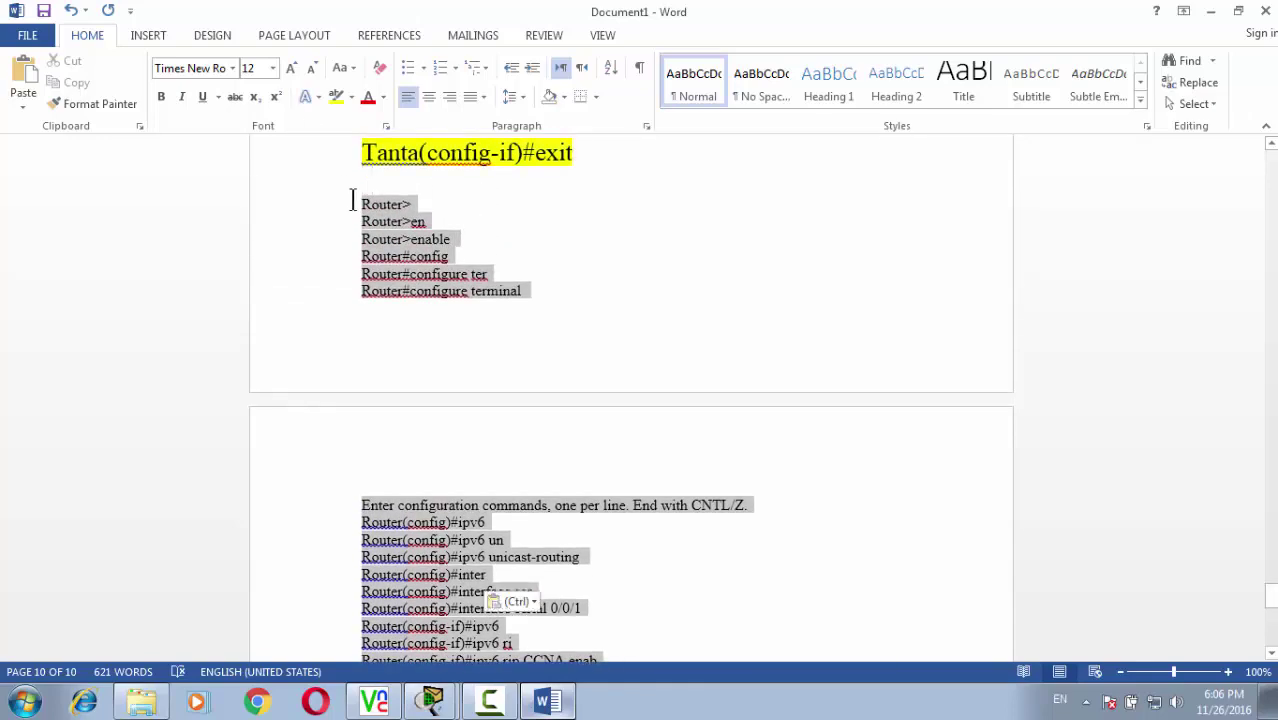
{"action": "left_click", "coordinate": [290, 68]}
{"action": "left_click", "coordinate": [290, 68]}
{"action": "left_click", "coordinate": [290, 68]}
{"action": "left_click", "coordinate": [290, 68]}
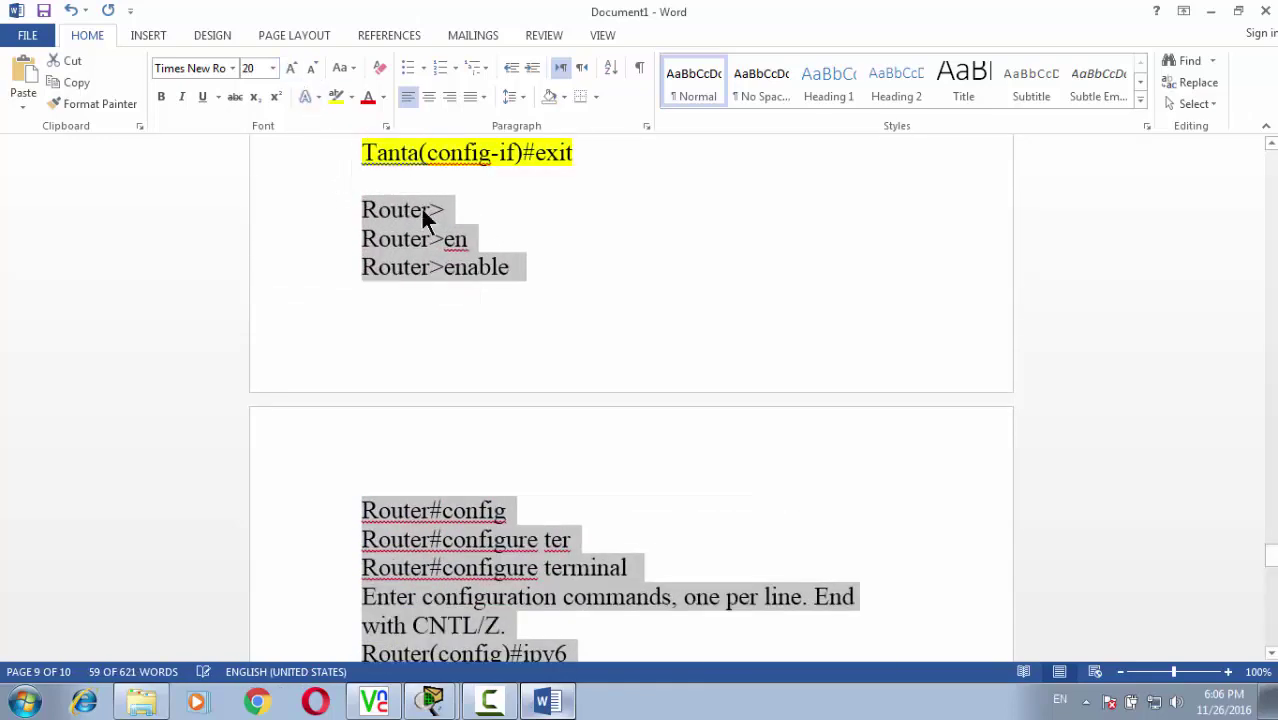
Step: Highlight the "Router>enable" and "Router#configure terminal" lines of the pasted session in yellow
{"action": "triple_click", "coordinate": [463, 268]}
{"action": "left_click", "coordinate": [334, 95]}
{"action": "scroll", "coordinate": [456, 228], "scroll_direction": "down", "scroll_amount": 5}
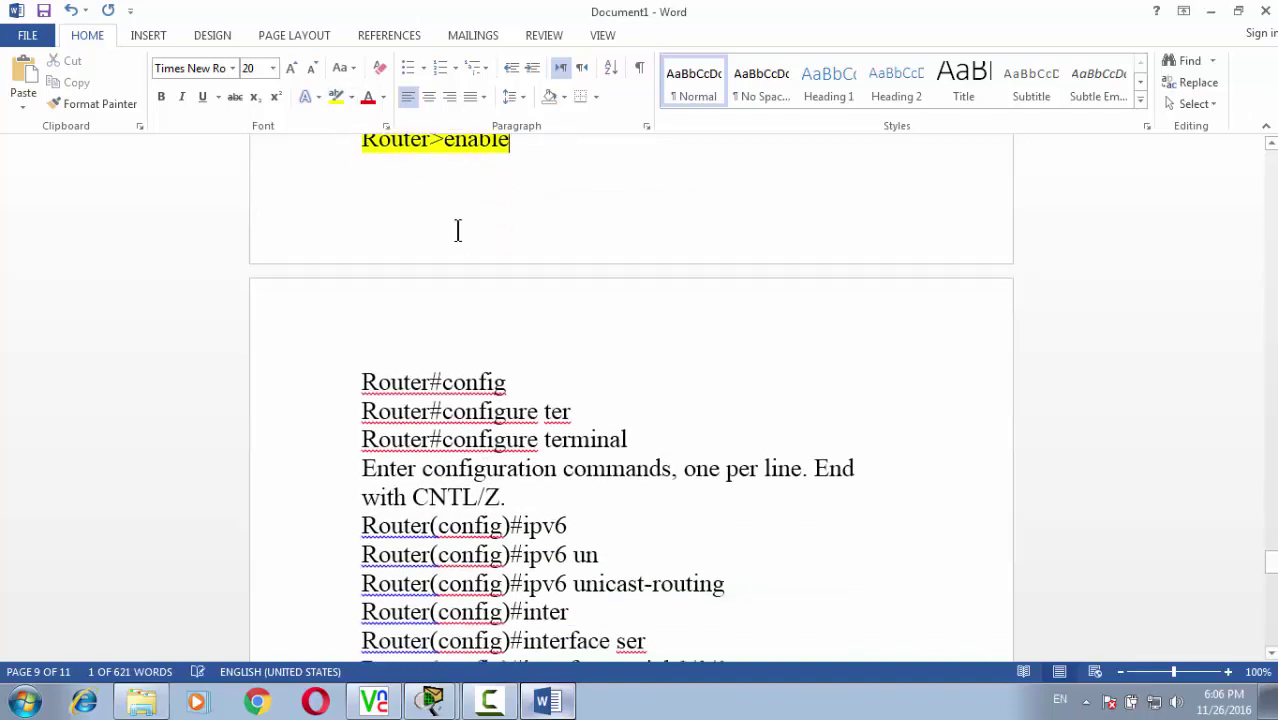
{"action": "triple_click", "coordinate": [505, 347]}
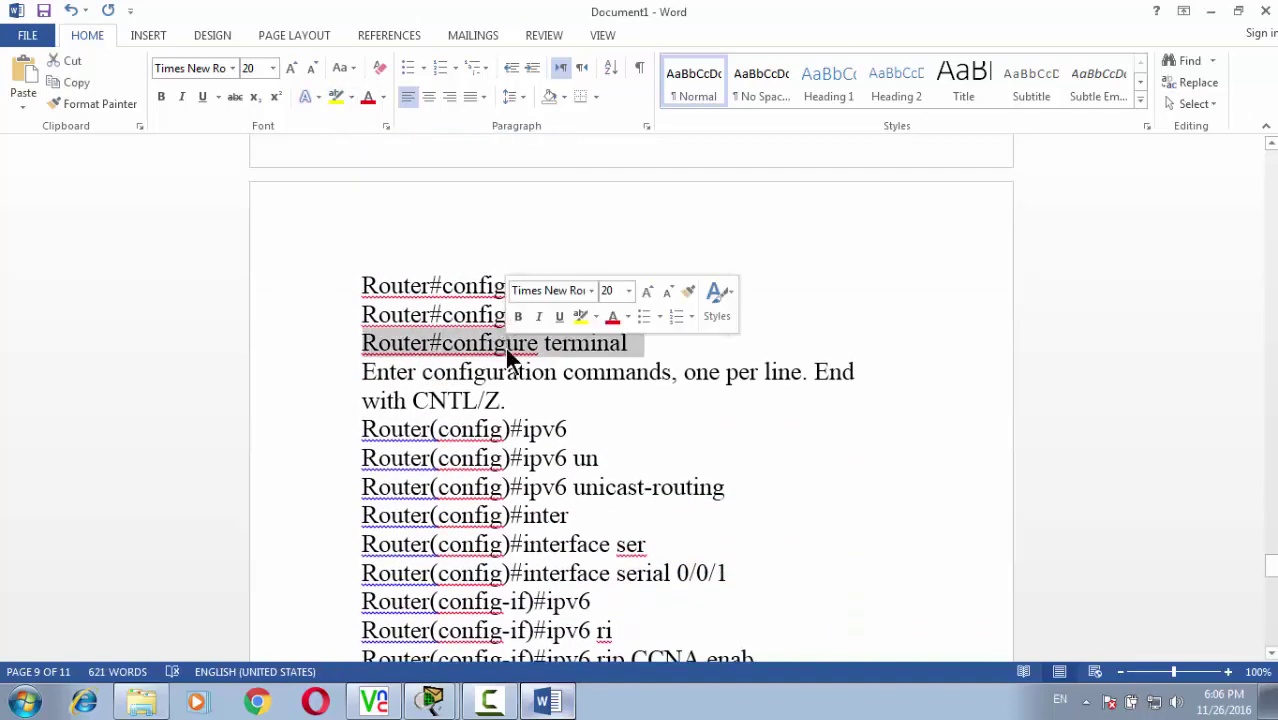
{"action": "left_click", "coordinate": [334, 96]}
Step: Highlight the "Router(config)#ipv6 unicast-routing" line of the pasted session in yellow
{"action": "scroll", "coordinate": [445, 174], "scroll_direction": "down", "scroll_amount": 1}
{"action": "scroll", "coordinate": [445, 174], "scroll_direction": "down", "scroll_amount": 1}
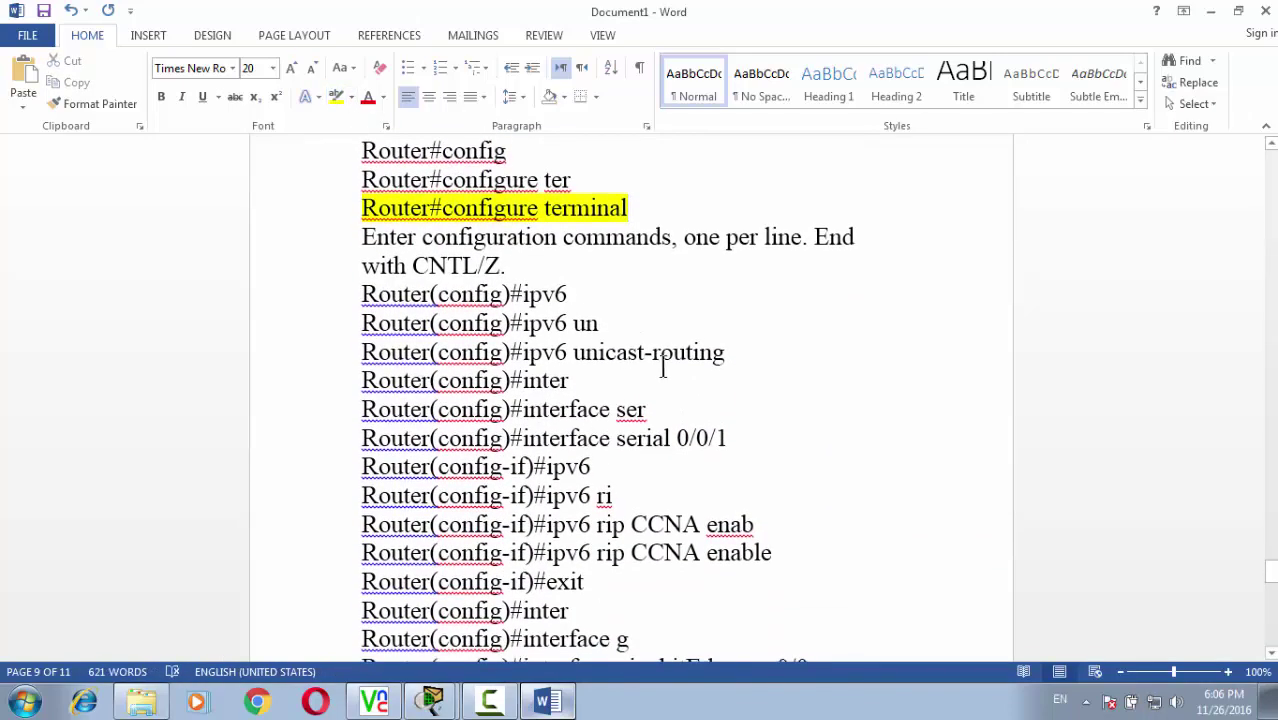
{"action": "left_click_drag", "start_coordinate": [729, 352], "coordinate": [397, 350]}
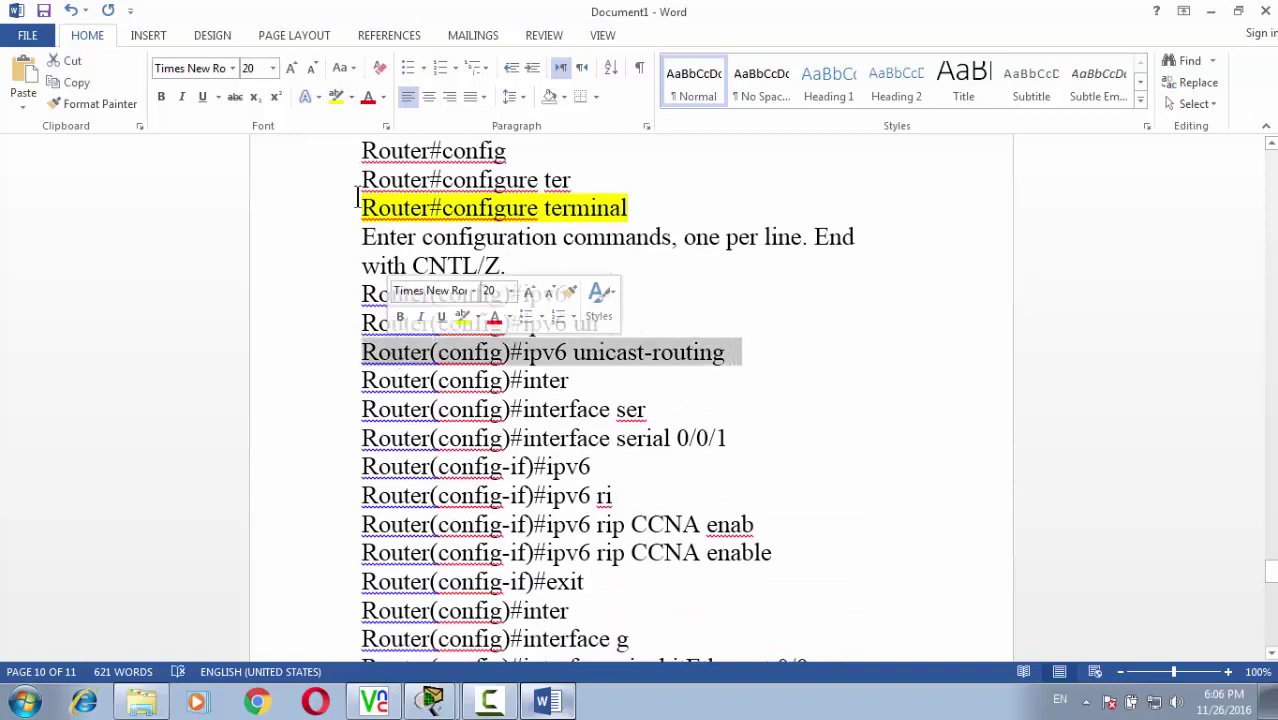
{"action": "left_click", "coordinate": [334, 96]}
{"action": "scroll", "coordinate": [540, 222], "scroll_direction": "down", "scroll_amount": 4}
{"action": "scroll", "coordinate": [540, 222], "scroll_direction": "up", "scroll_amount": 2}
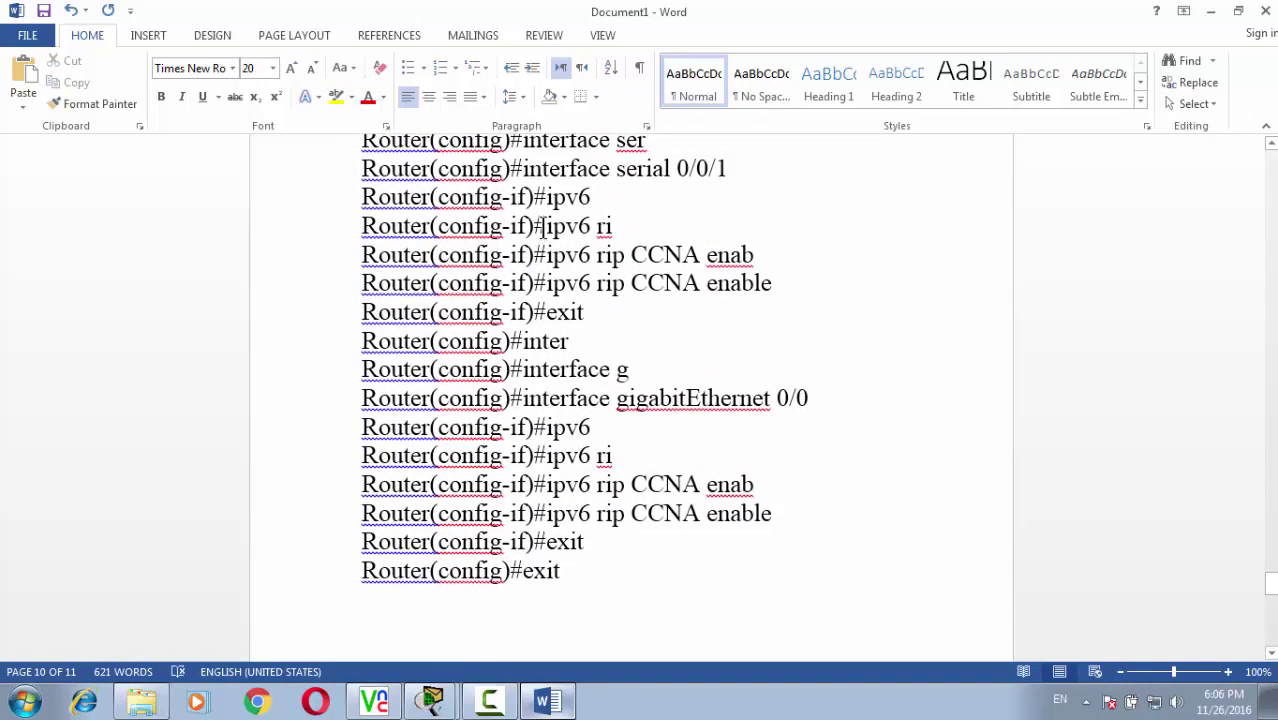
Step: Highlight the Router5 session's "interface serial 0/0/1" line and its "ipv6 rip CCNA enable" and "exit" lines in yellow
{"action": "left_click_drag", "start_coordinate": [729, 258], "coordinate": [362, 257]}
{"action": "left_click", "coordinate": [334, 97]}
{"action": "left_click_drag", "start_coordinate": [778, 372], "coordinate": [391, 378]}
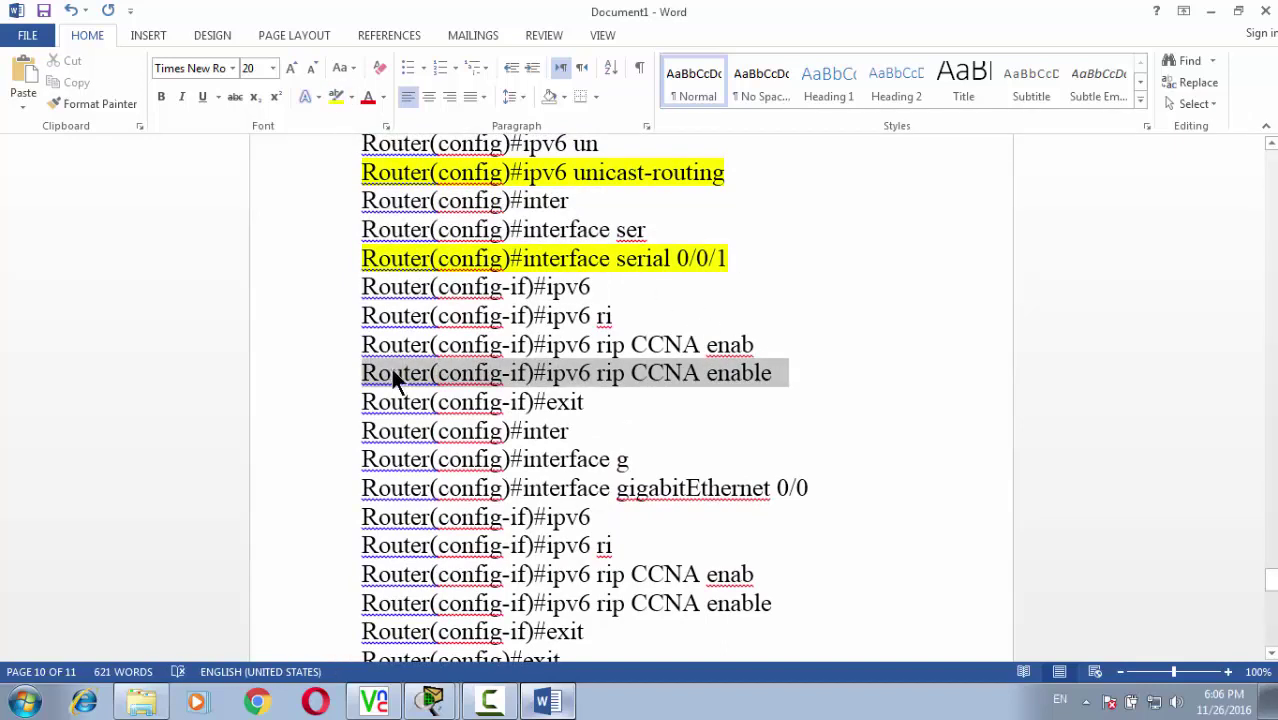
{"action": "left_click", "coordinate": [337, 97]}
{"action": "left_click", "coordinate": [613, 417]}
{"action": "left_click_drag", "start_coordinate": [595, 400], "coordinate": [361, 402]}
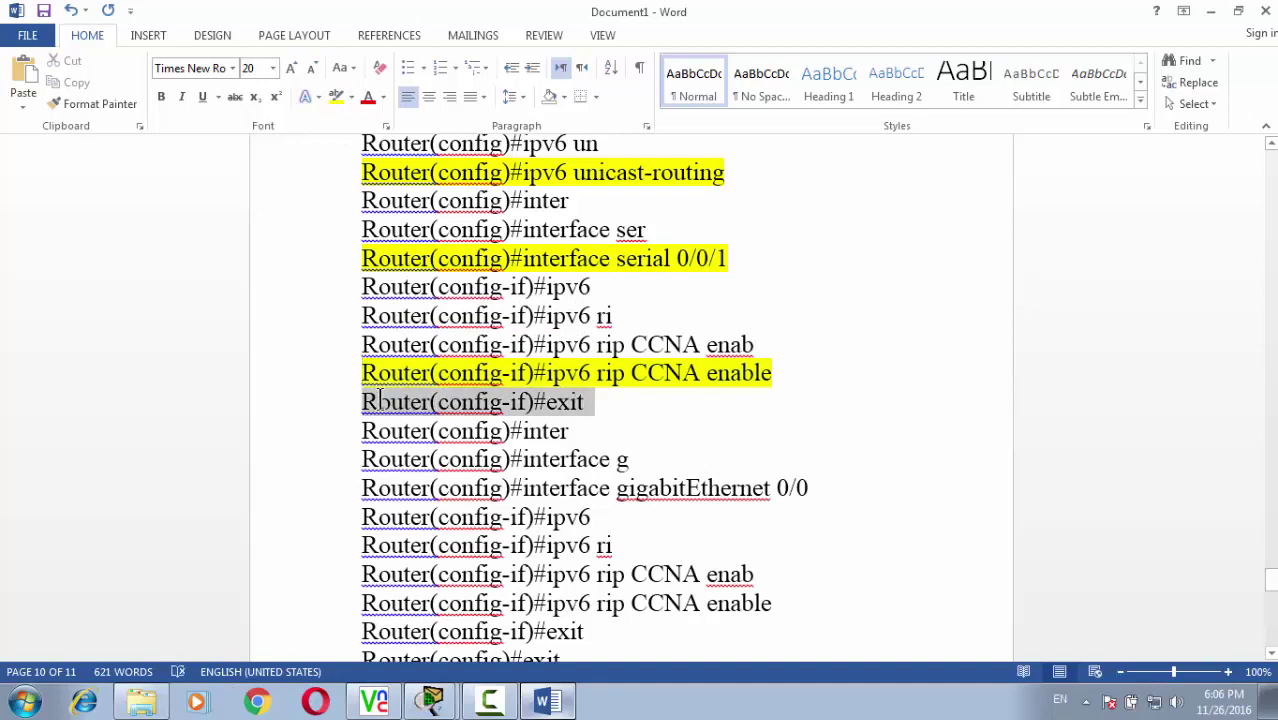
{"action": "left_click", "coordinate": [333, 96]}
Step: Highlight the "interface gigabitEthernet 0/0" line, its "ipv6 rip CCNA enable" line and the final "Router(config)#exit" line in yellow
{"action": "scroll", "coordinate": [395, 215], "scroll_direction": "down", "scroll_amount": 1}
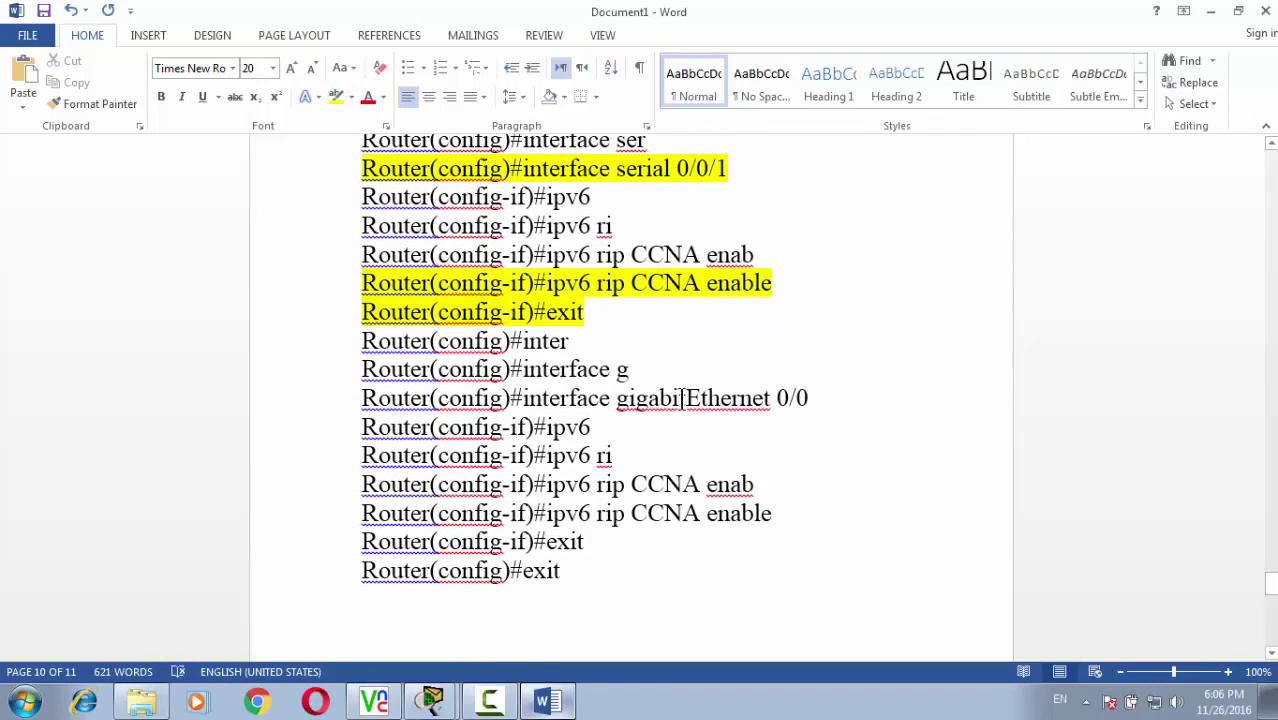
{"action": "left_click_drag", "start_coordinate": [808, 398], "coordinate": [362, 400]}
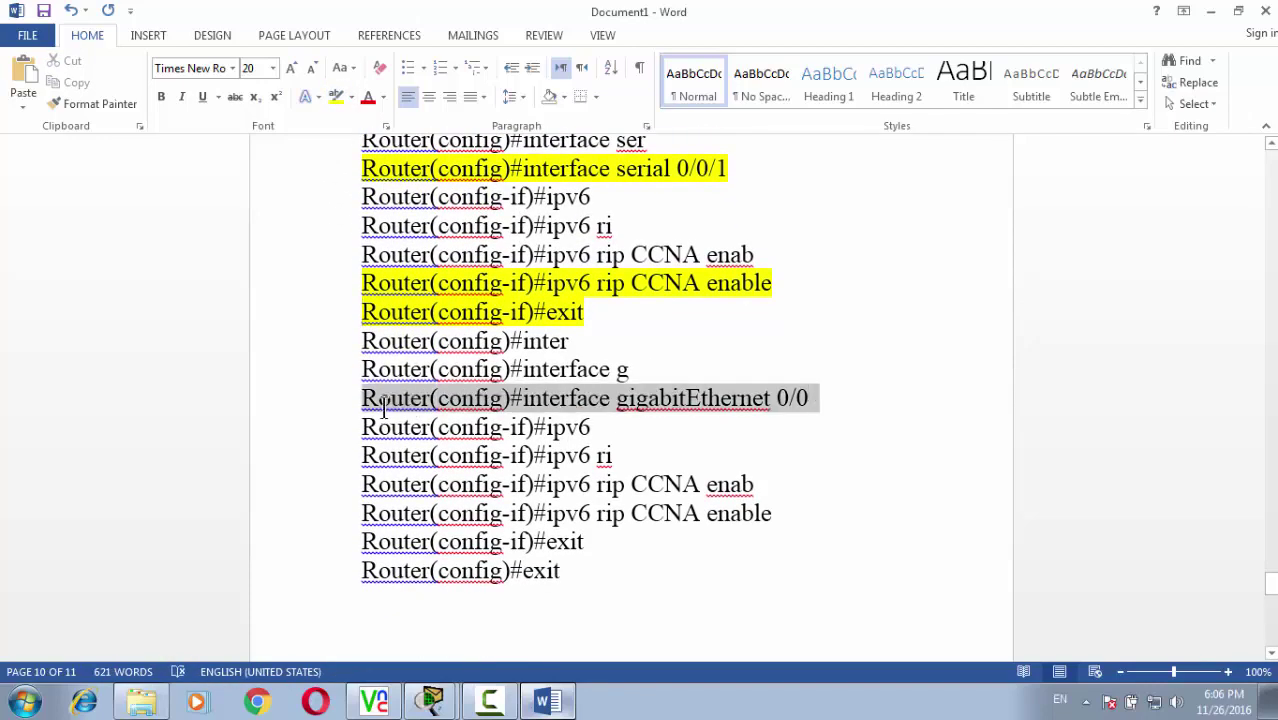
{"action": "left_click", "coordinate": [334, 99]}
{"action": "left_click_drag", "start_coordinate": [776, 514], "coordinate": [362, 514]}
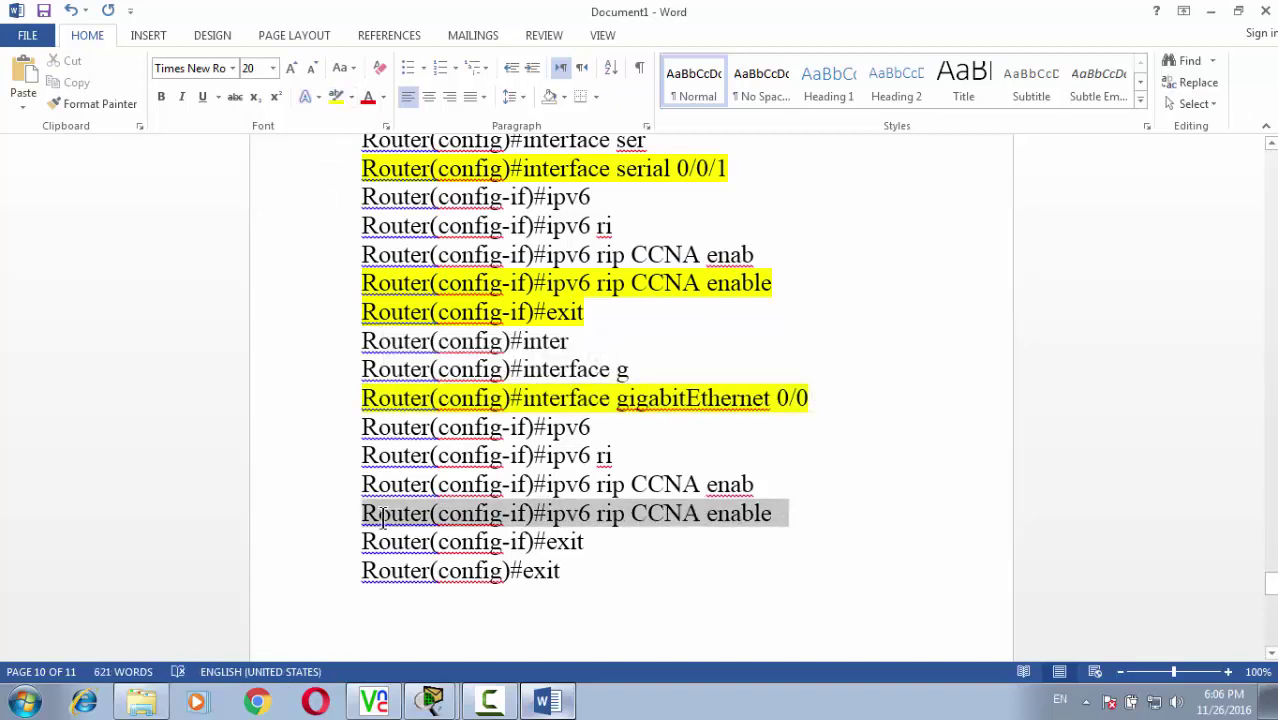
{"action": "left_click", "coordinate": [338, 97]}
{"action": "left_click_drag", "start_coordinate": [561, 571], "coordinate": [372, 567]}
{"action": "left_click_drag", "start_coordinate": [562, 571], "coordinate": [360, 570]}
{"action": "left_click", "coordinate": [336, 96]}
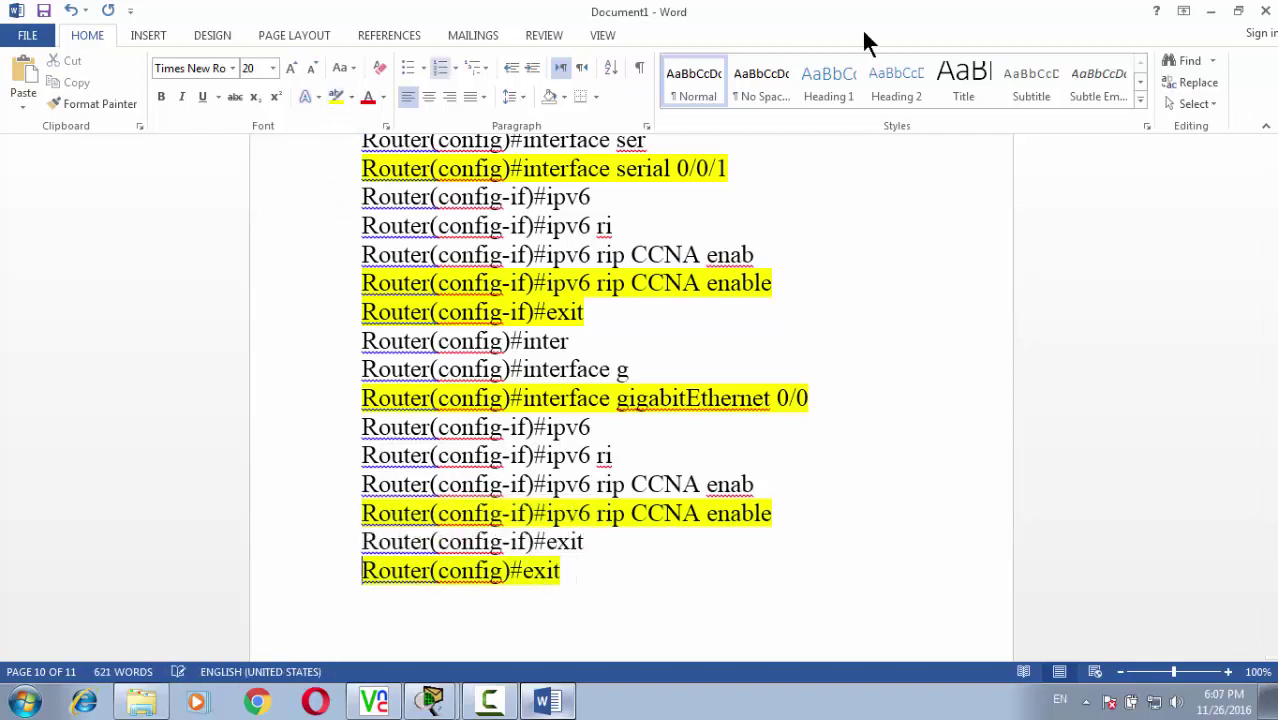
Step: Switch to Packet Tracer, leave configuration mode on Router3 and display its routing table with "show ipv6 route"
{"action": "left_click", "coordinate": [1210, 11]}
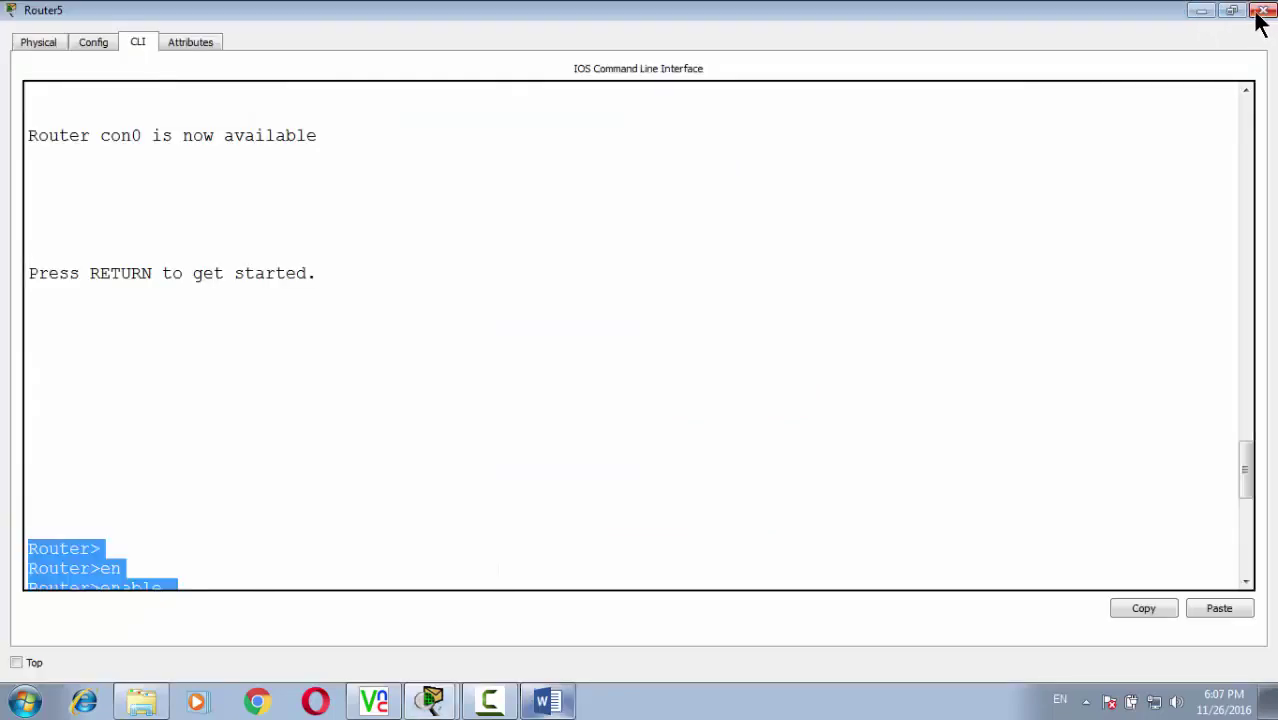
{"action": "left_click", "coordinate": [1260, 12]}
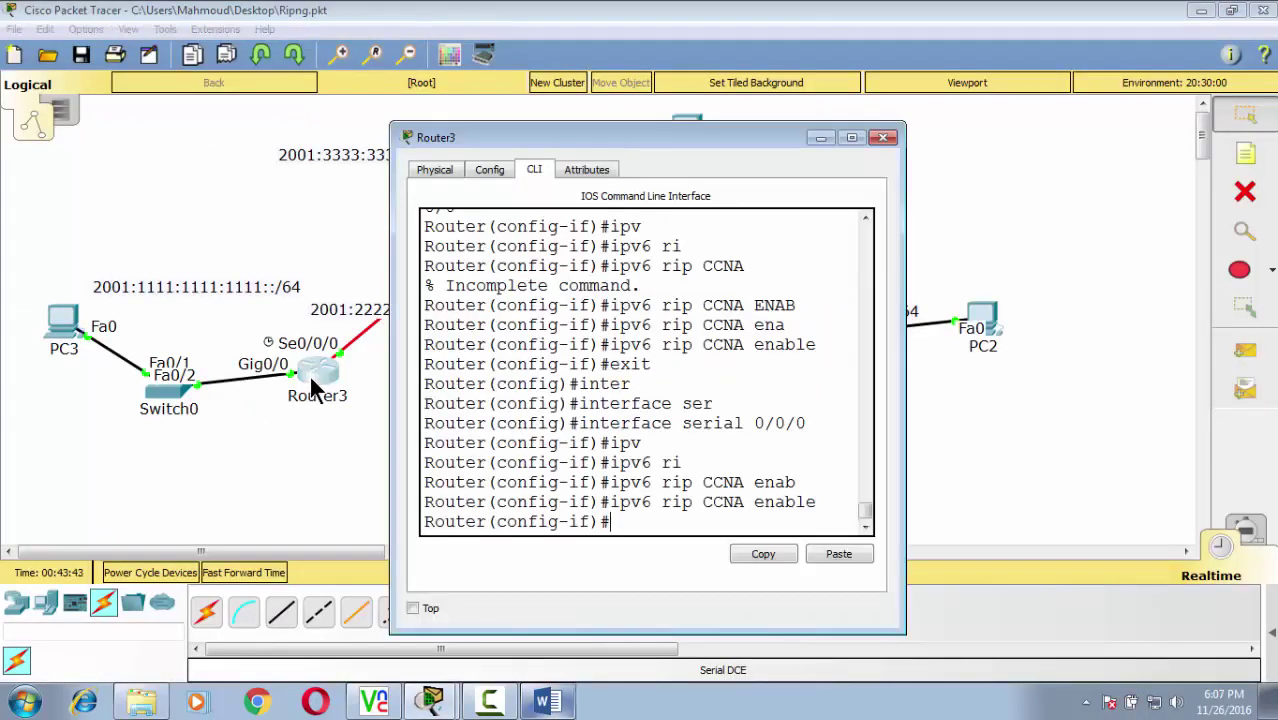
{"action": "double_click", "coordinate": [417, 140]}
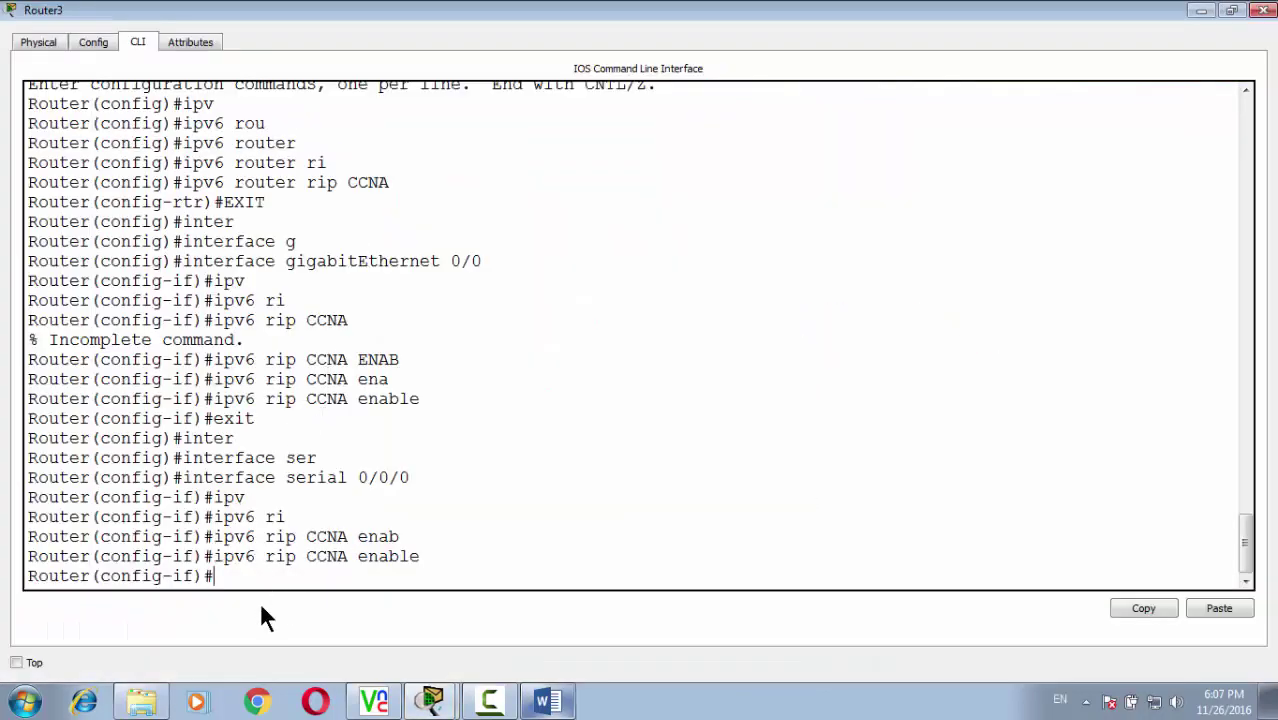
{"action": "key", "text": "ctrl+z"}
{"action": "type", "text": "show "}
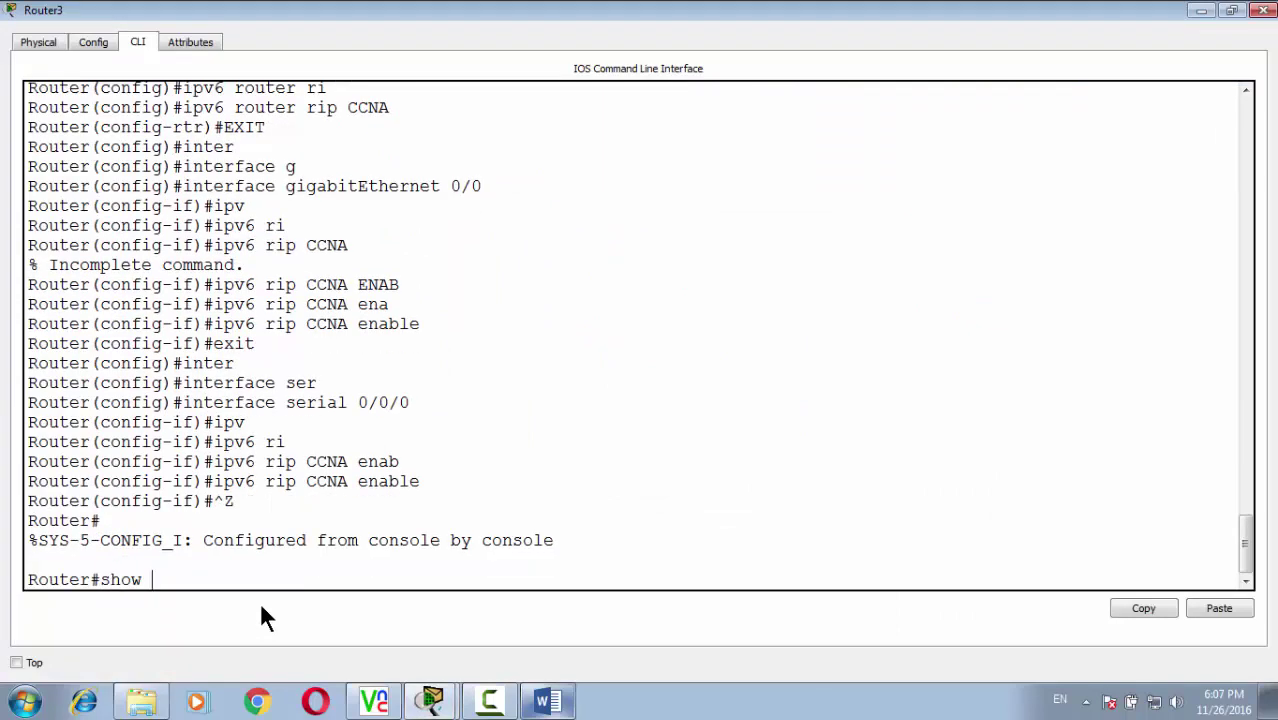
{"action": "type", "text": "ipv"}
{"action": "key", "text": "Tab"}
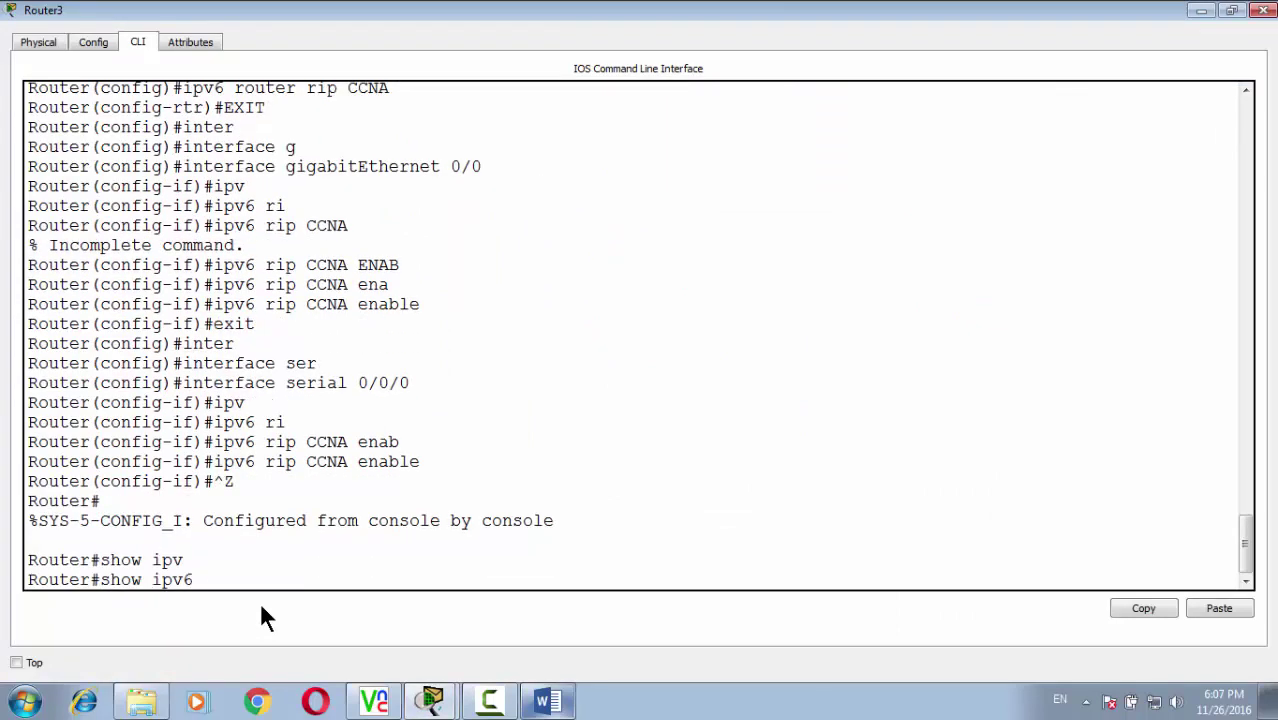
{"action": "type", "text": "rou"}
{"action": "key", "text": "Tab"}
{"action": "key", "text": "Return"}
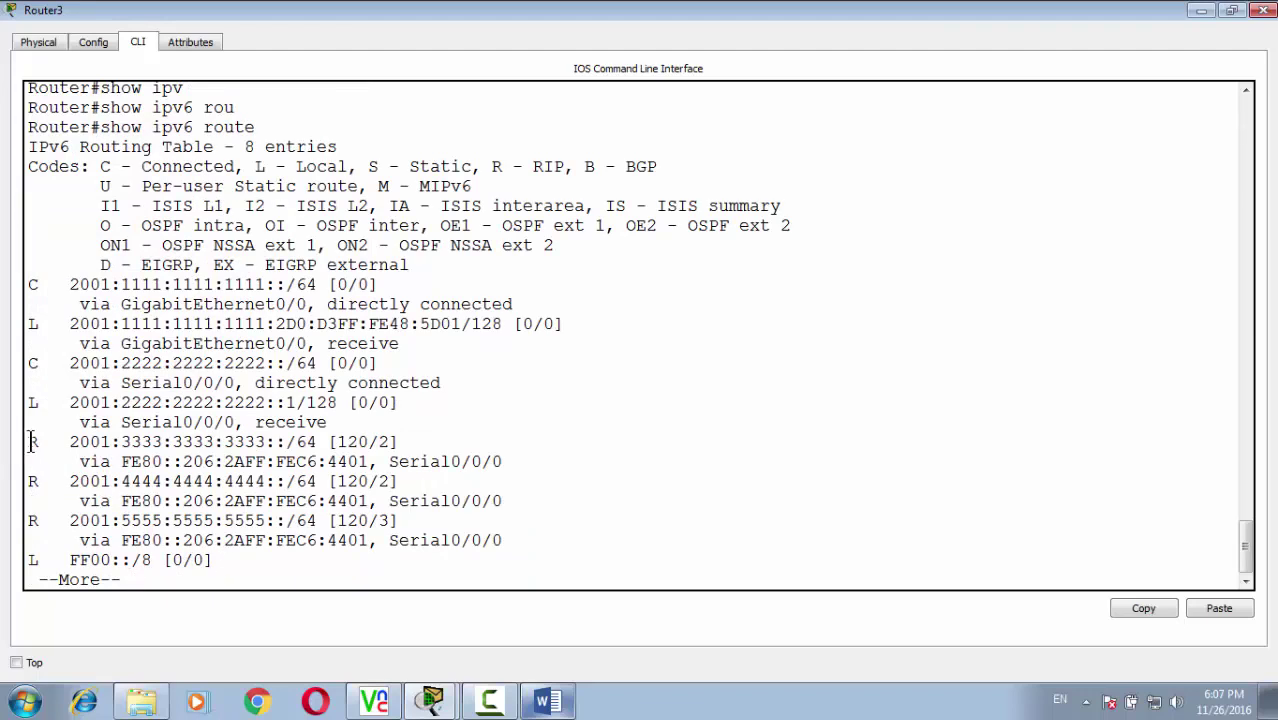
Step: Examine the RIP-learned routes in Router3's IPv6 routing table, then close the router window
{"action": "left_click_drag", "start_coordinate": [30, 443], "coordinate": [290, 443]}
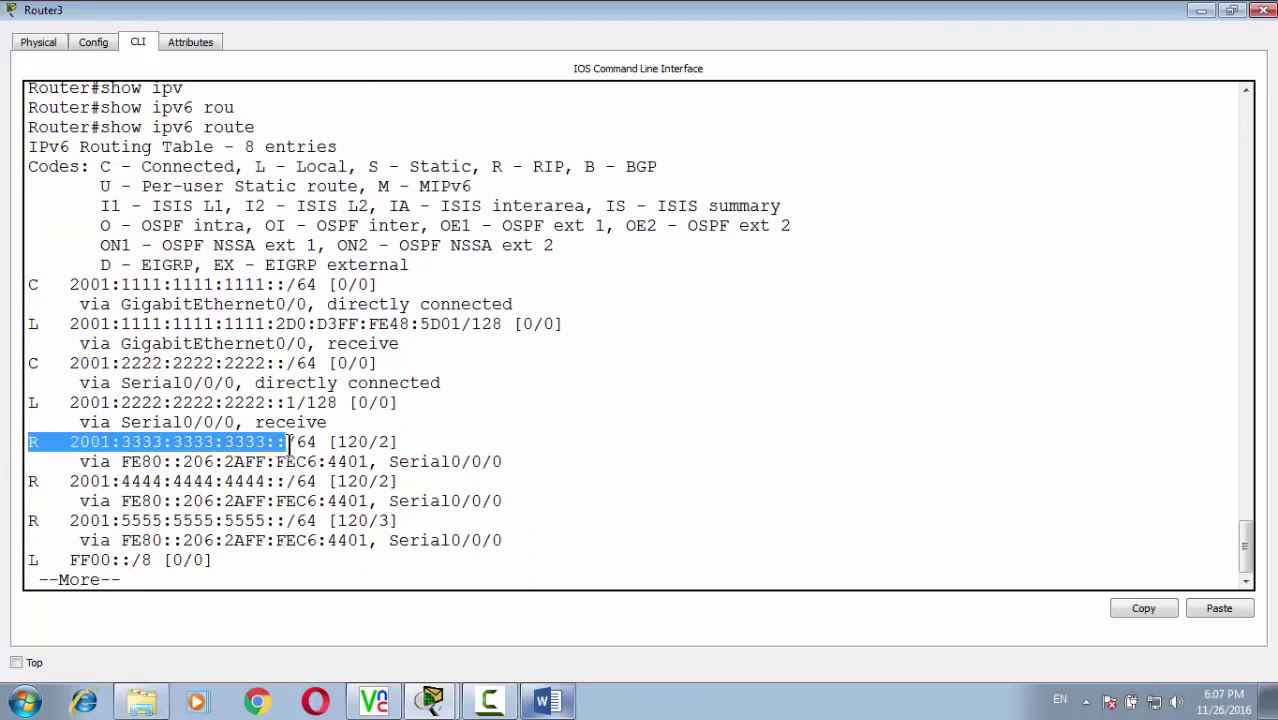
{"action": "left_click_drag", "start_coordinate": [130, 482], "coordinate": [273, 521]}
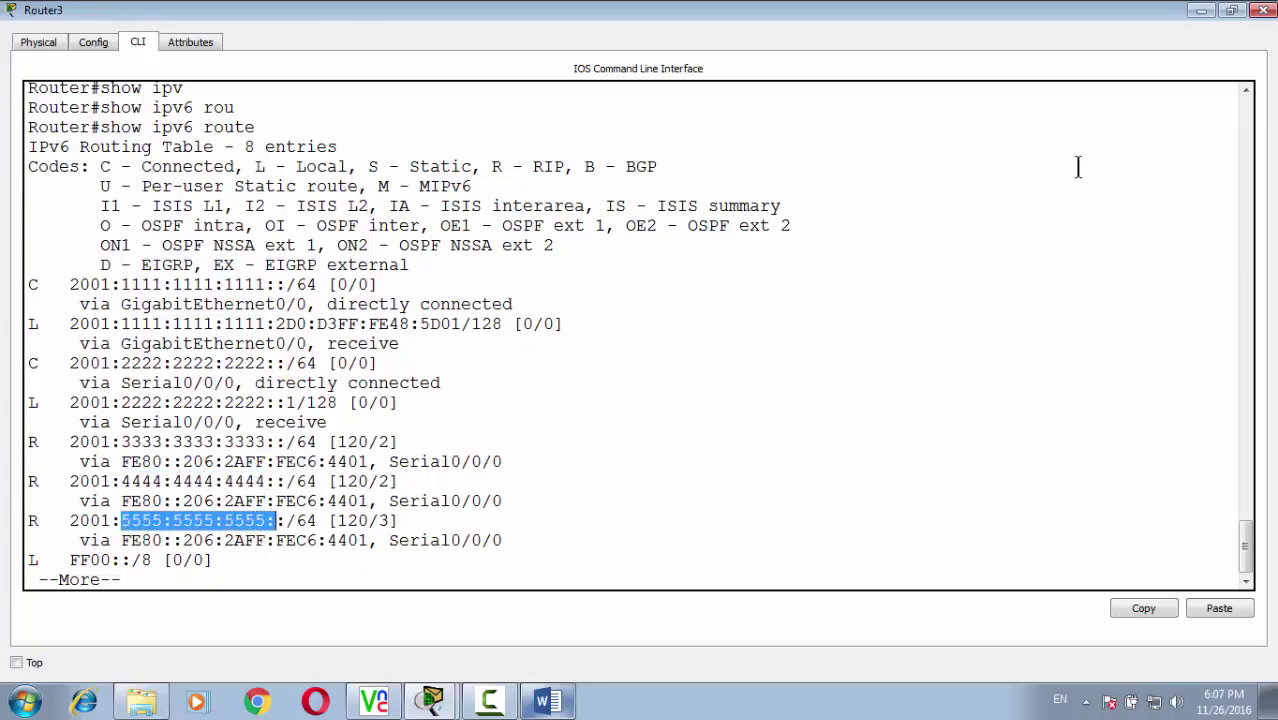
{"action": "left_click", "coordinate": [1262, 10]}
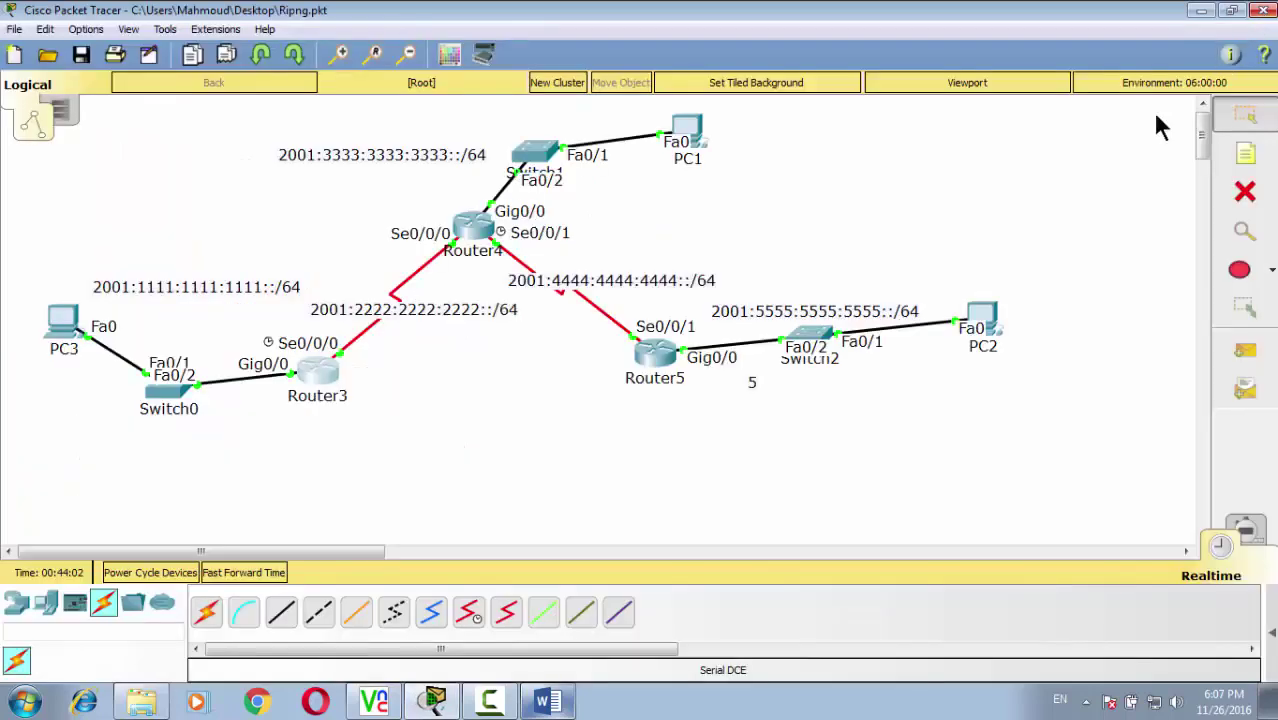
{"action": "left_click", "coordinate": [991, 325]}
{"action": "left_click", "coordinate": [397, 169]}
{"action": "left_click", "coordinate": [388, 245]}
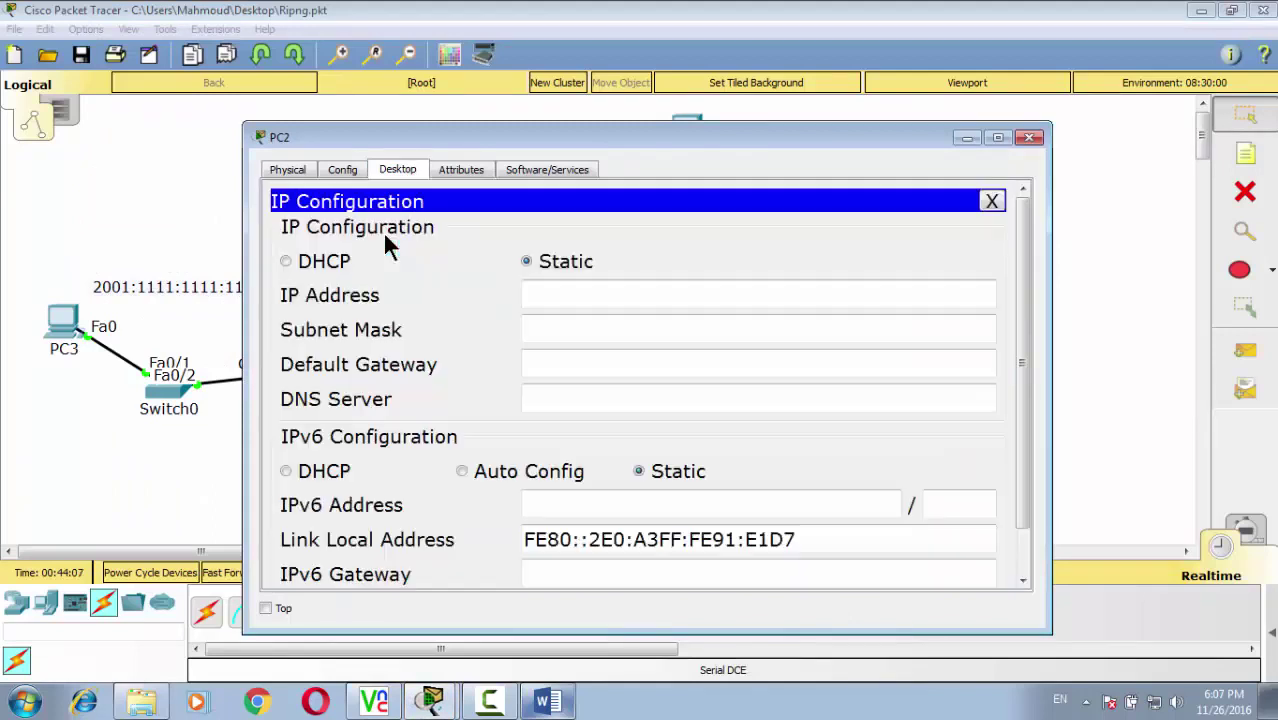
{"action": "left_click", "coordinate": [1029, 138]}
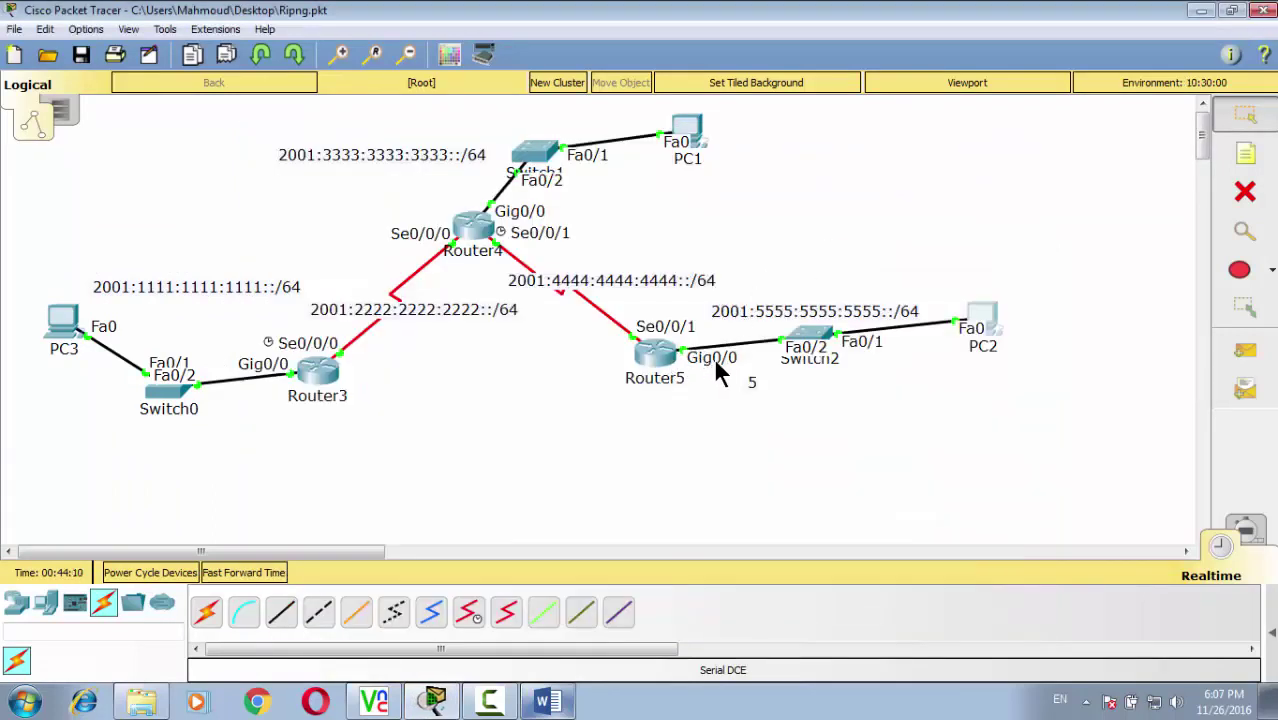
Step: Display Router5's IPv6 interface summary with "sh ipv6 interface brief"
{"action": "left_click", "coordinate": [656, 358]}
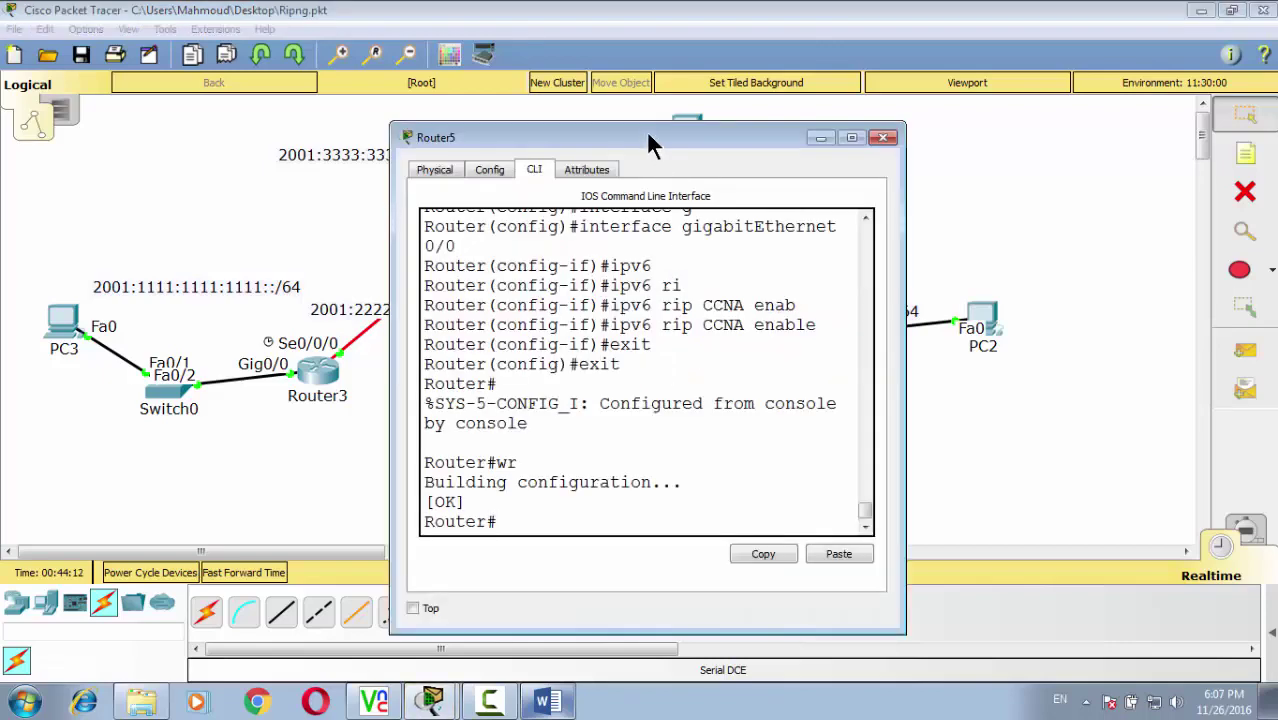
{"action": "double_click", "coordinate": [648, 145]}
{"action": "type", "text": "sh"}
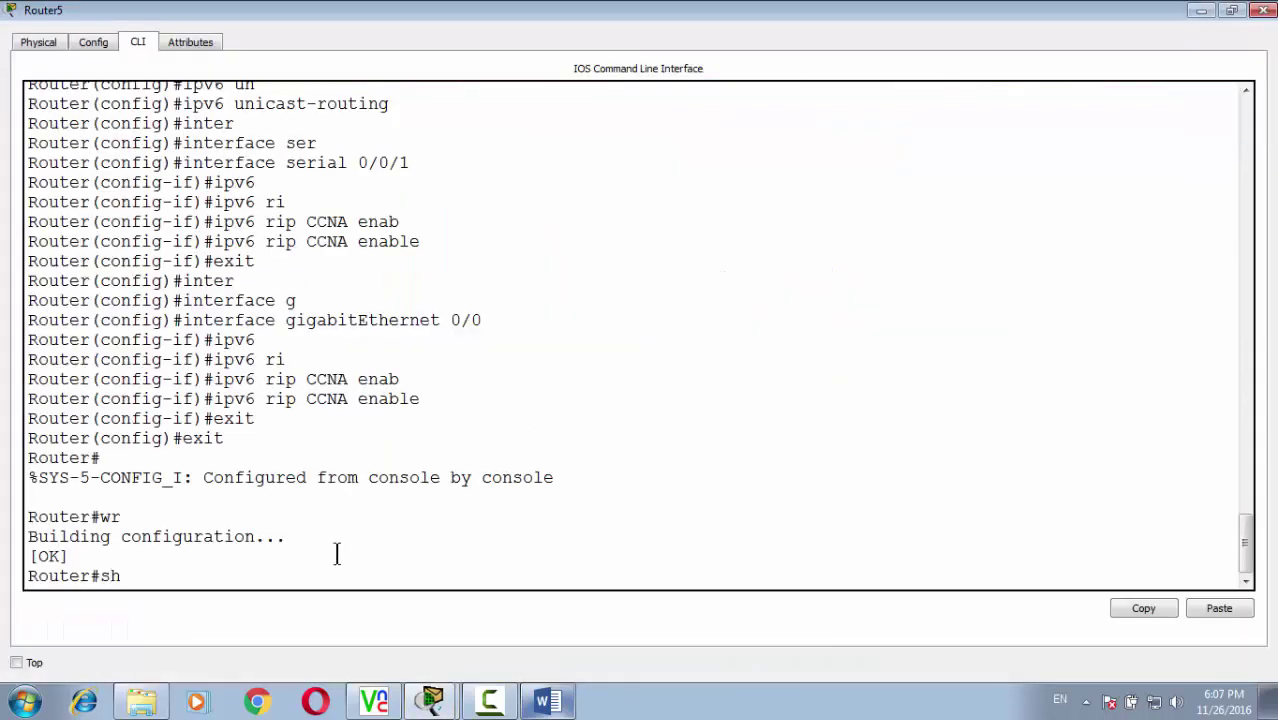
{"action": "type", "text": " ipv"}
{"action": "key", "text": "Tab"}
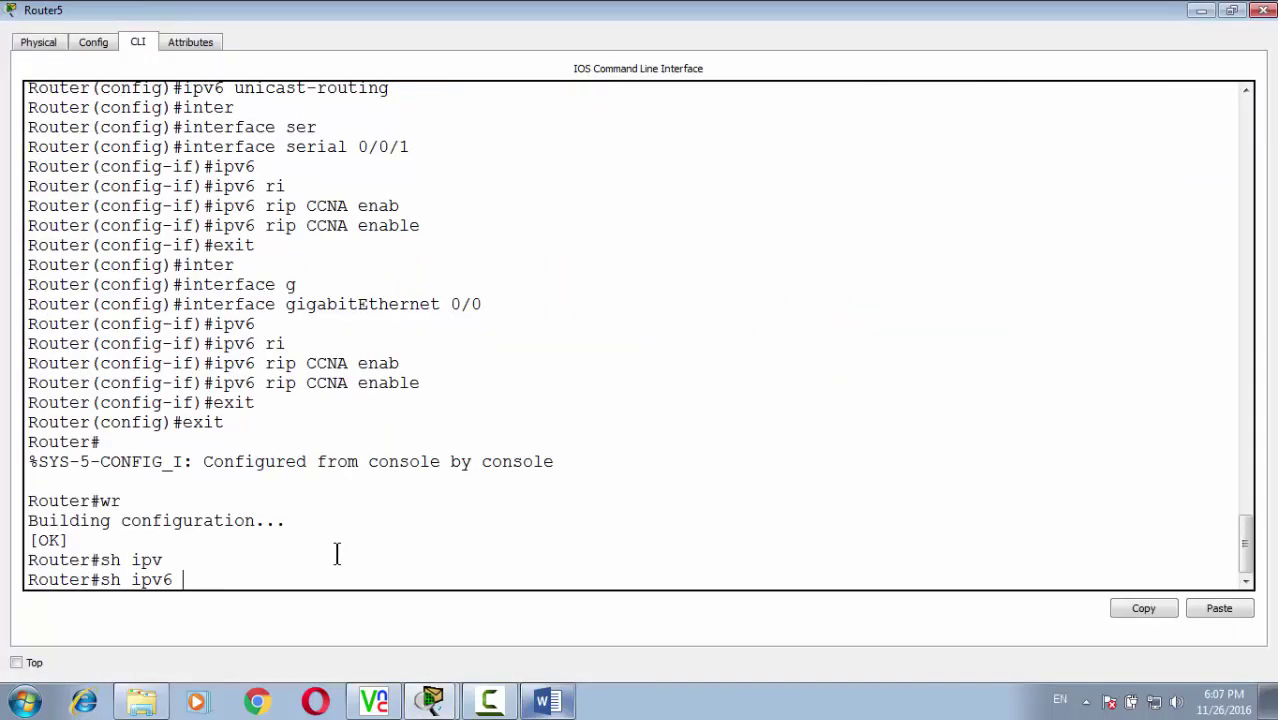
{"action": "type", "text": "inter"}
{"action": "key", "text": "Tab"}
{"action": "type", "text": "br"}
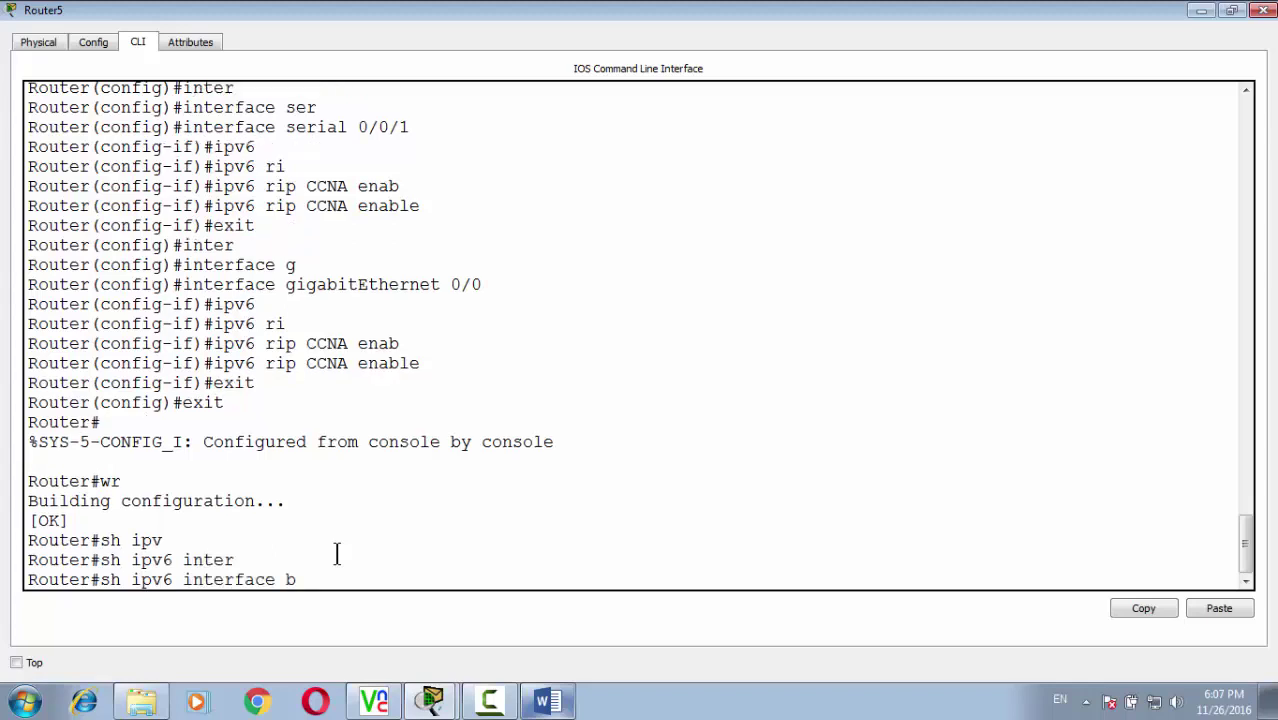
{"action": "key", "text": "Tab"}
{"action": "key", "text": "Return"}
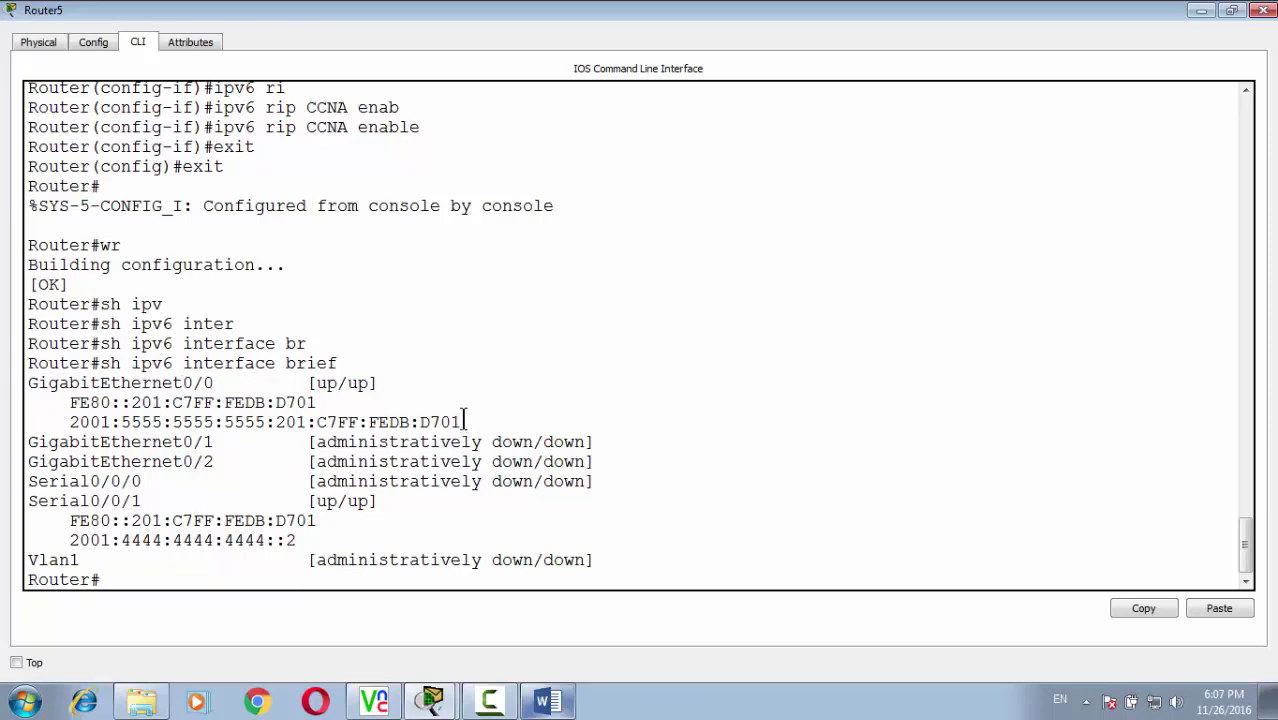
Step: Copy Router5's GigabitEthernet0/0 address 2001:5555:5555:5555:201:C7FF:FEDB:D701 and paste it as PC2's IPv6 gateway
{"action": "left_click_drag", "start_coordinate": [461, 423], "coordinate": [68, 421]}
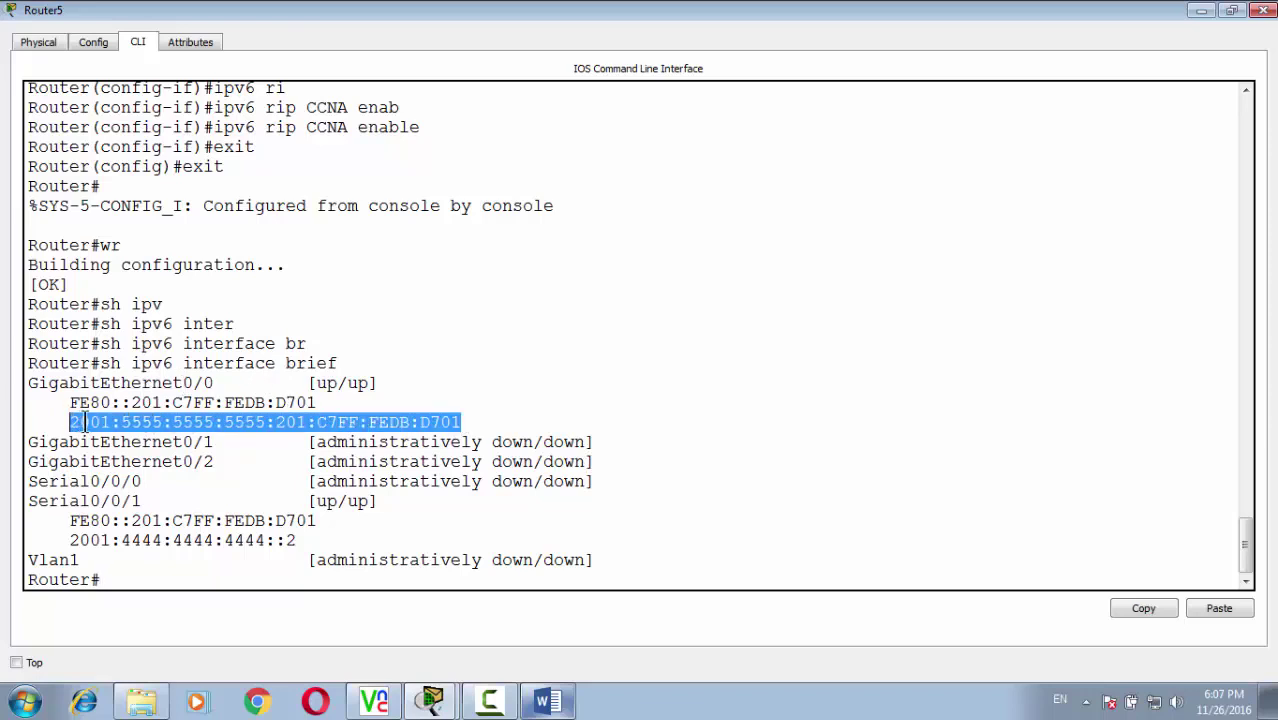
{"action": "right_click", "coordinate": [108, 423]}
{"action": "left_click", "coordinate": [148, 442]}
{"action": "left_click", "coordinate": [1262, 10]}
{"action": "left_click", "coordinate": [985, 320]}
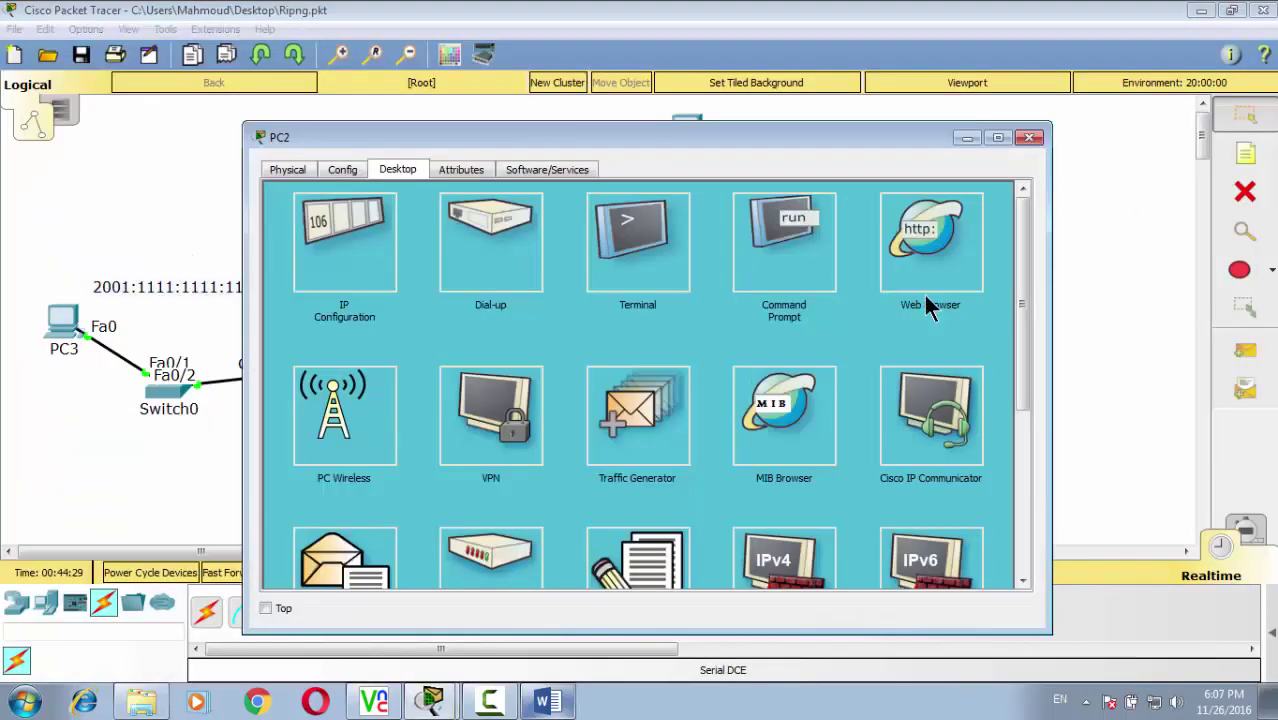
{"action": "left_click", "coordinate": [345, 240]}
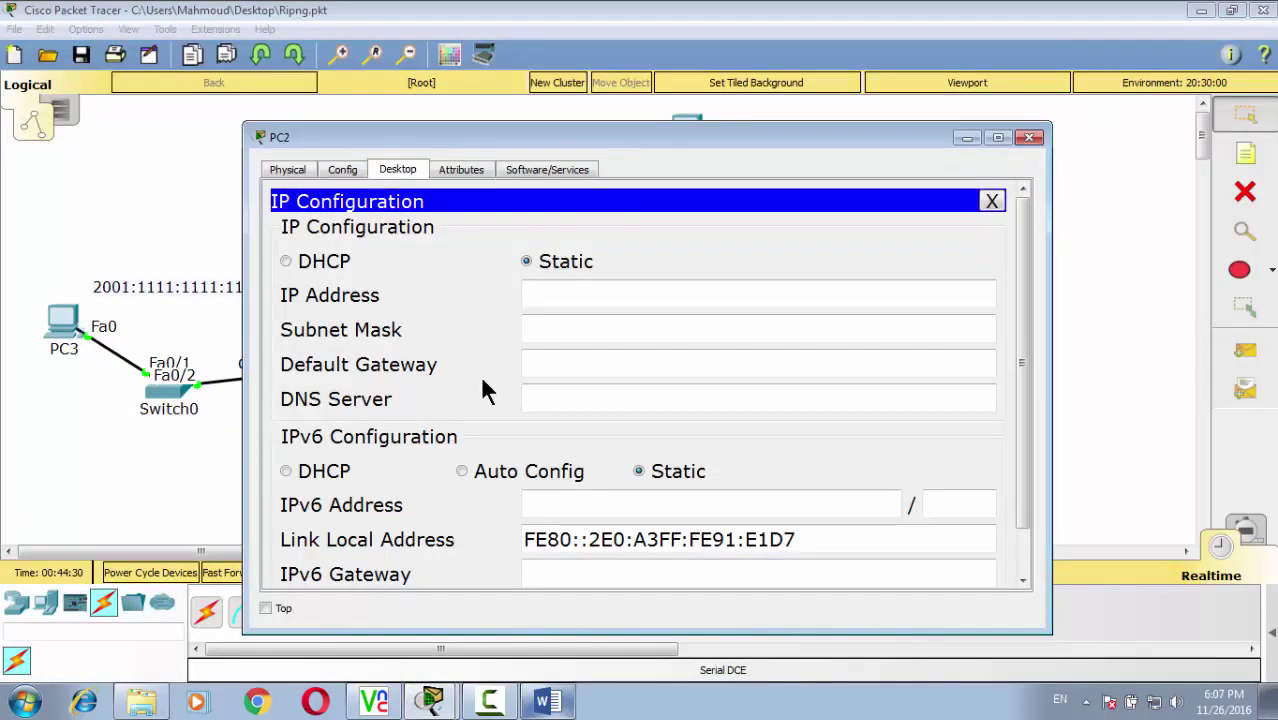
{"action": "double_click", "coordinate": [593, 140]}
{"action": "left_click", "coordinate": [476, 446]}
{"action": "right_click", "coordinate": [482, 448]}
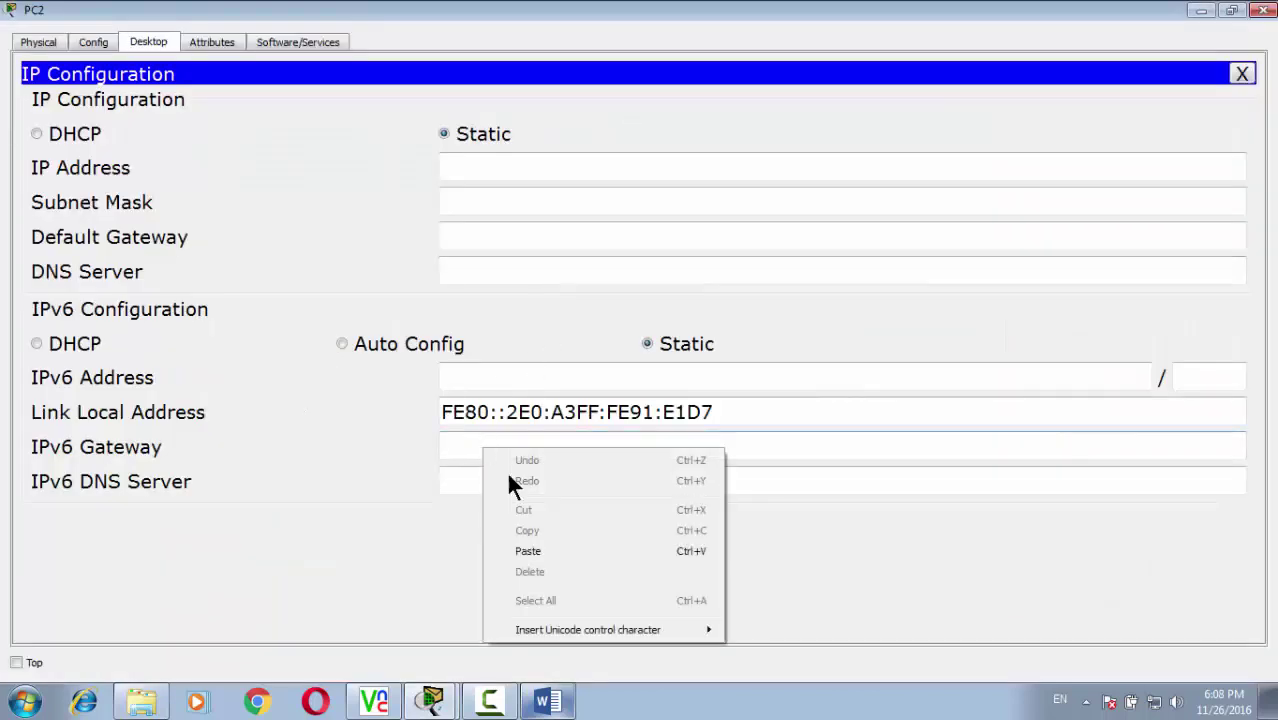
{"action": "left_click", "coordinate": [544, 549]}
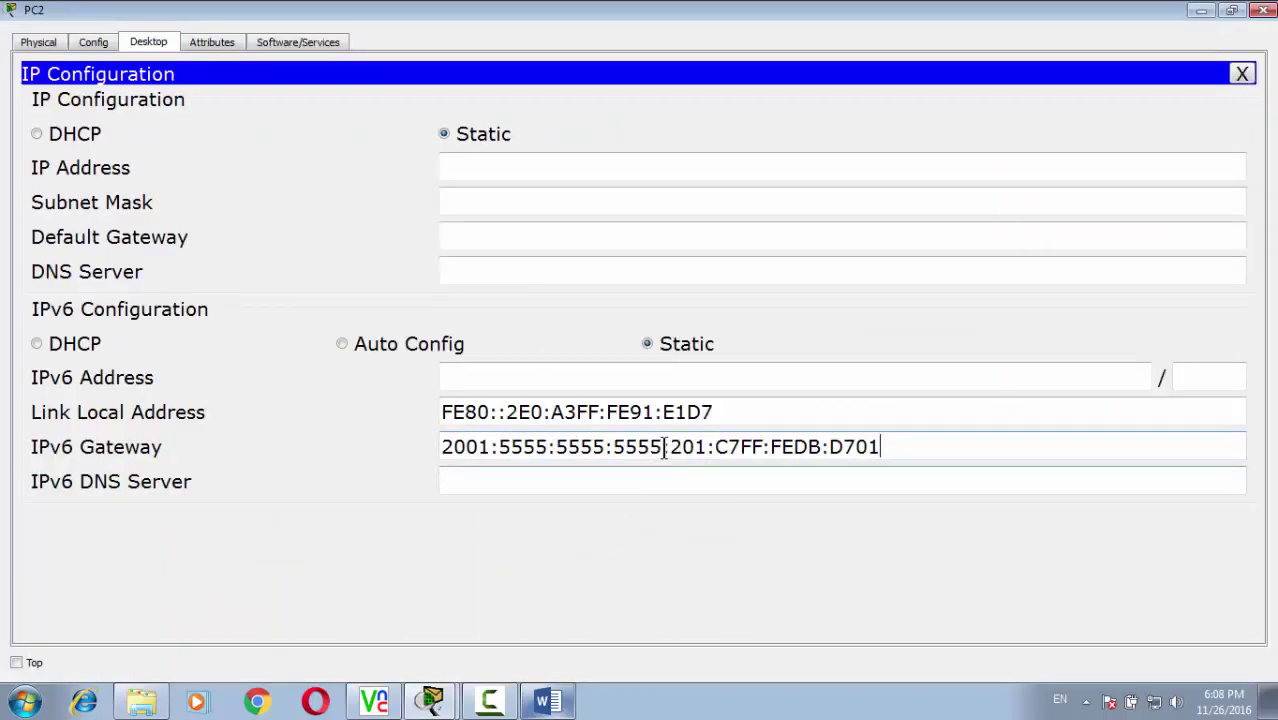
Step: Set PC2's static IPv6 address to 2001:5555:5555:5555::2 with prefix length 64, reusing the gateway's network prefix, and close PC2
{"action": "left_click_drag", "start_coordinate": [664, 449], "coordinate": [448, 449]}
{"action": "left_click", "coordinate": [593, 449]}
{"action": "left_click_drag", "start_coordinate": [668, 449], "coordinate": [436, 449]}
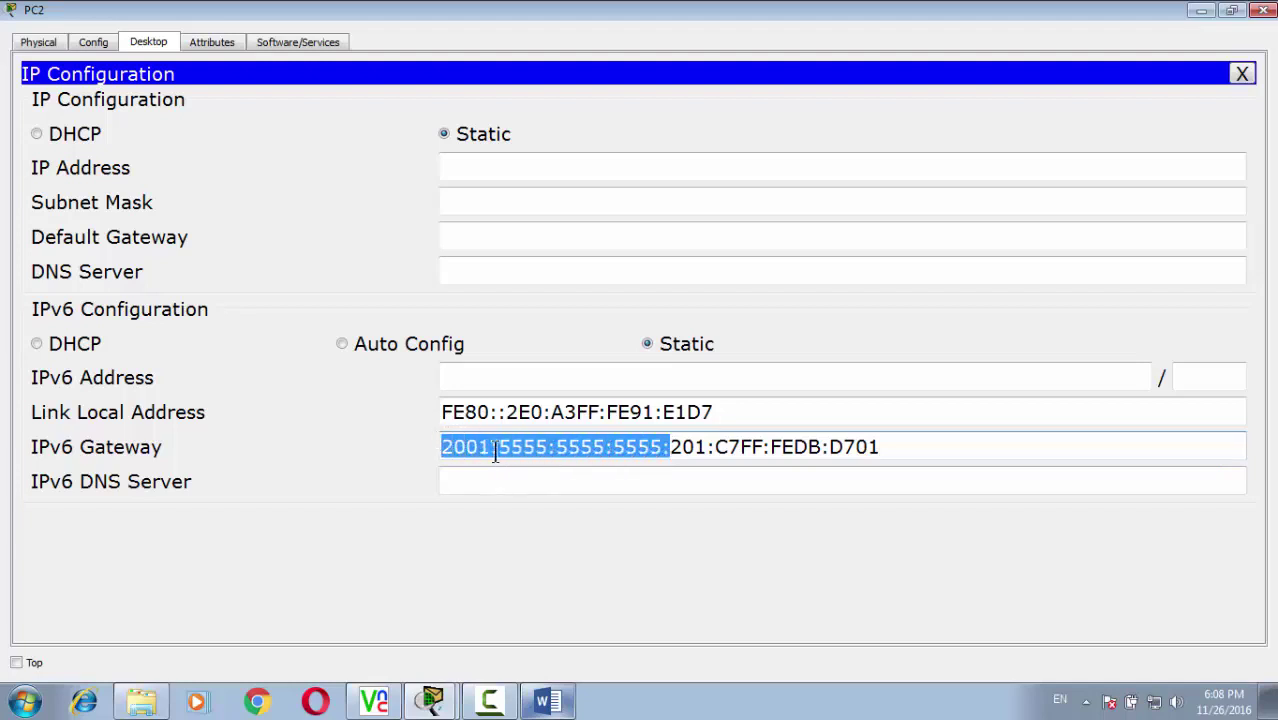
{"action": "right_click", "coordinate": [495, 450]}
{"action": "left_click", "coordinate": [559, 527]}
{"action": "left_click", "coordinate": [528, 378]}
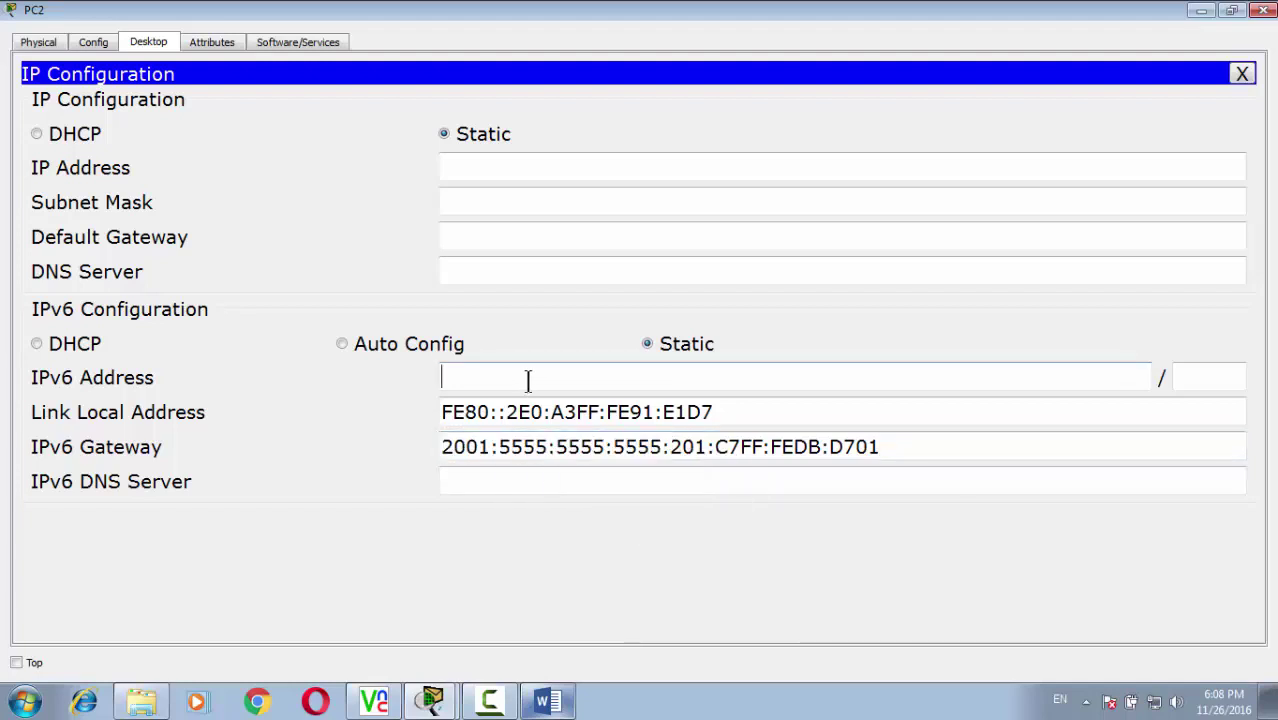
{"action": "right_click", "coordinate": [528, 378]}
{"action": "left_click", "coordinate": [575, 485]}
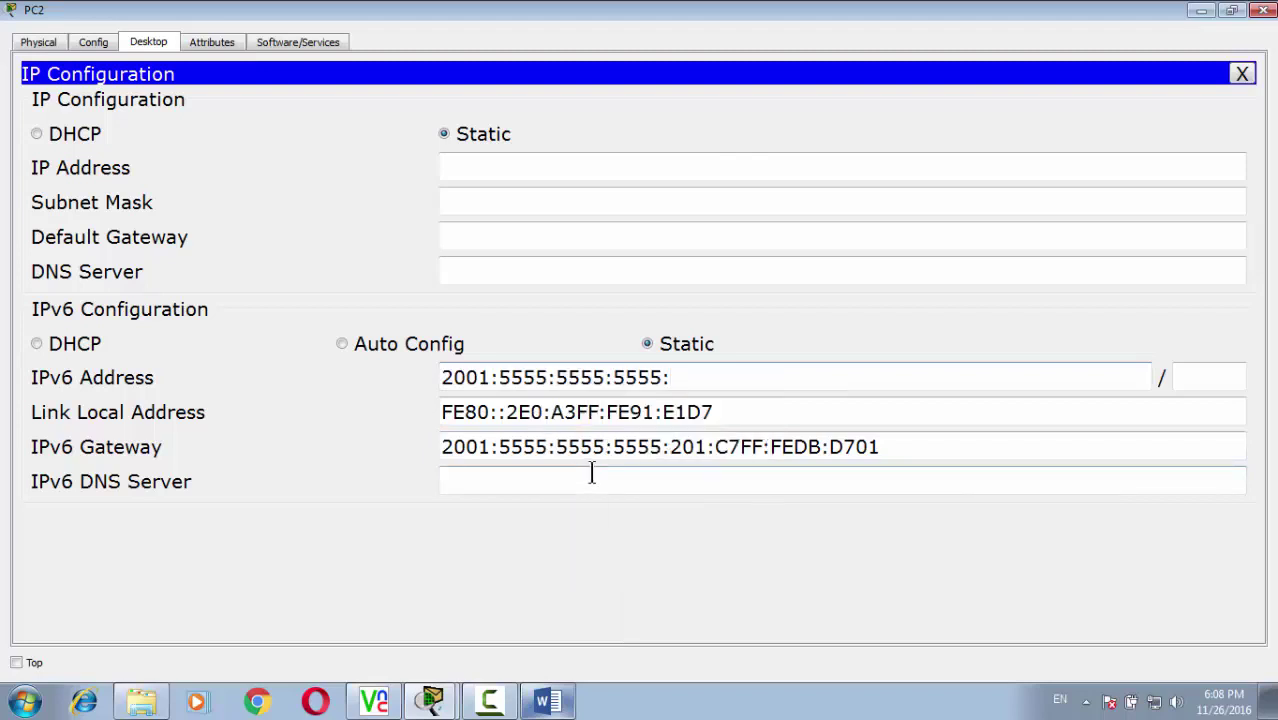
{"action": "type", "text": ":2"}
{"action": "left_click", "coordinate": [1180, 375]}
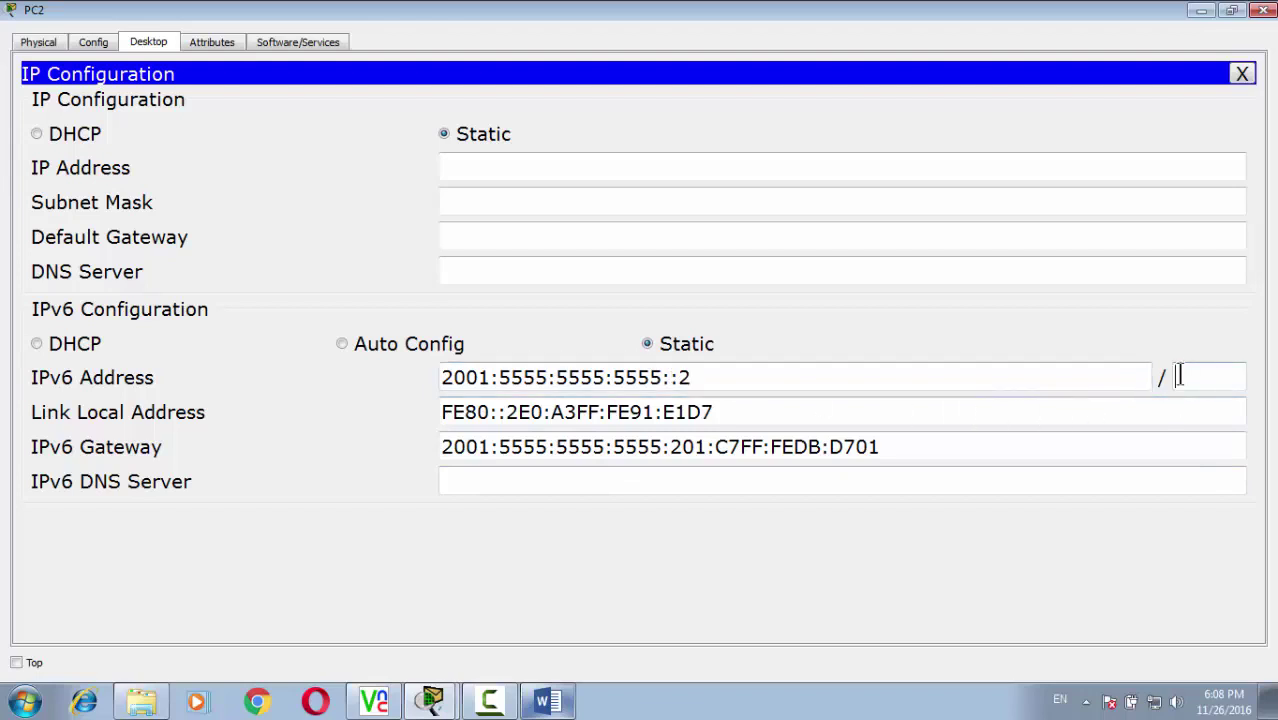
{"action": "type", "text": "64"}
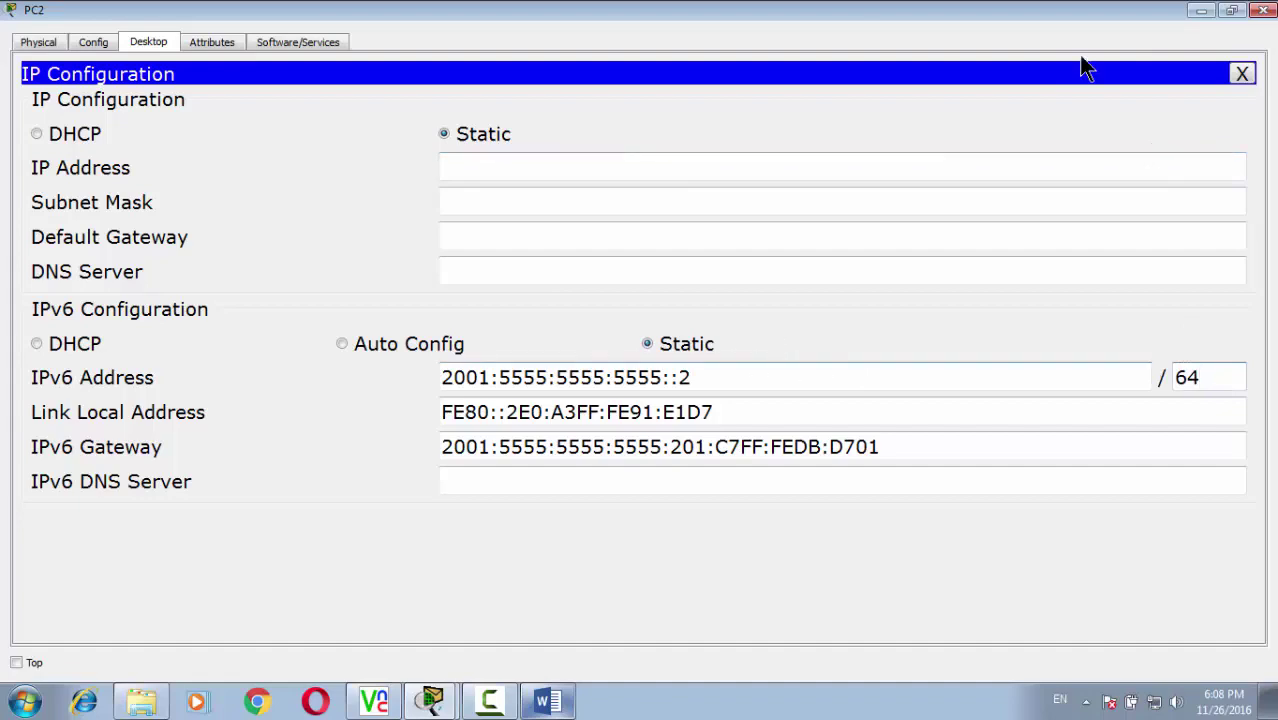
{"action": "left_click", "coordinate": [1264, 11]}
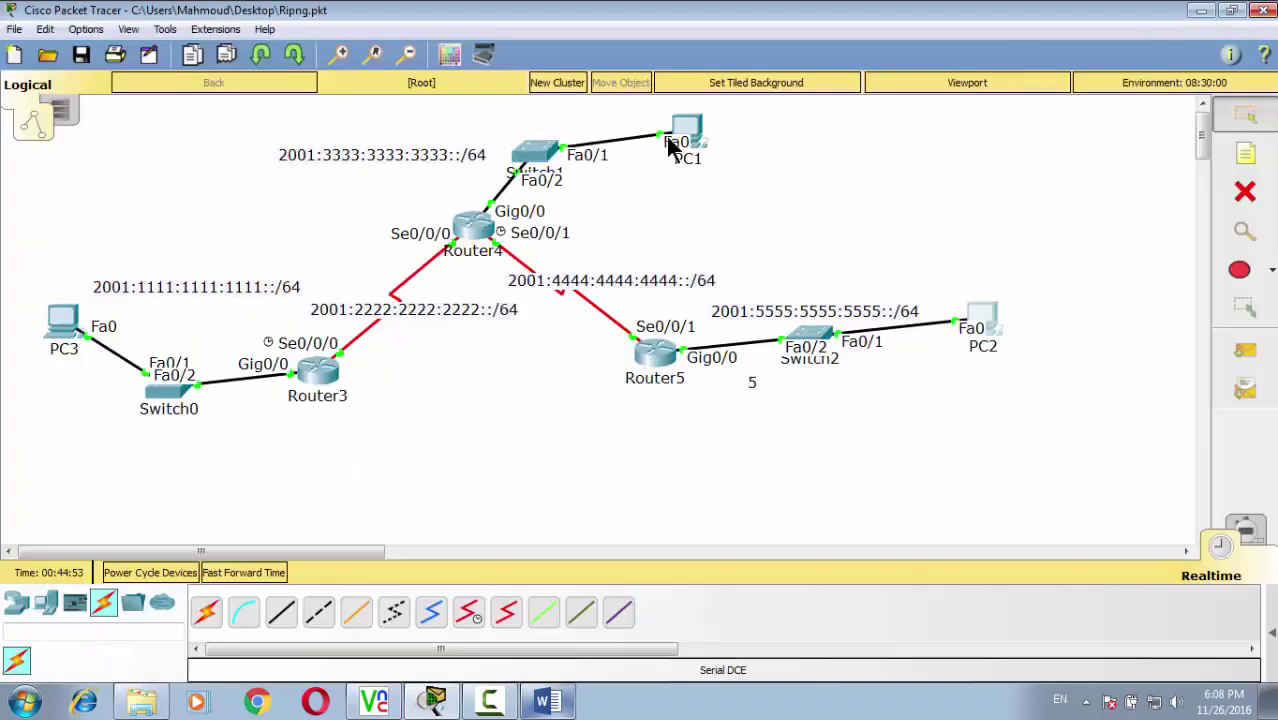
Step: Leave configuration mode on Router4 and display its IPv6 interface summary with "show ipv6 interface brief"
{"action": "left_click", "coordinate": [486, 218]}
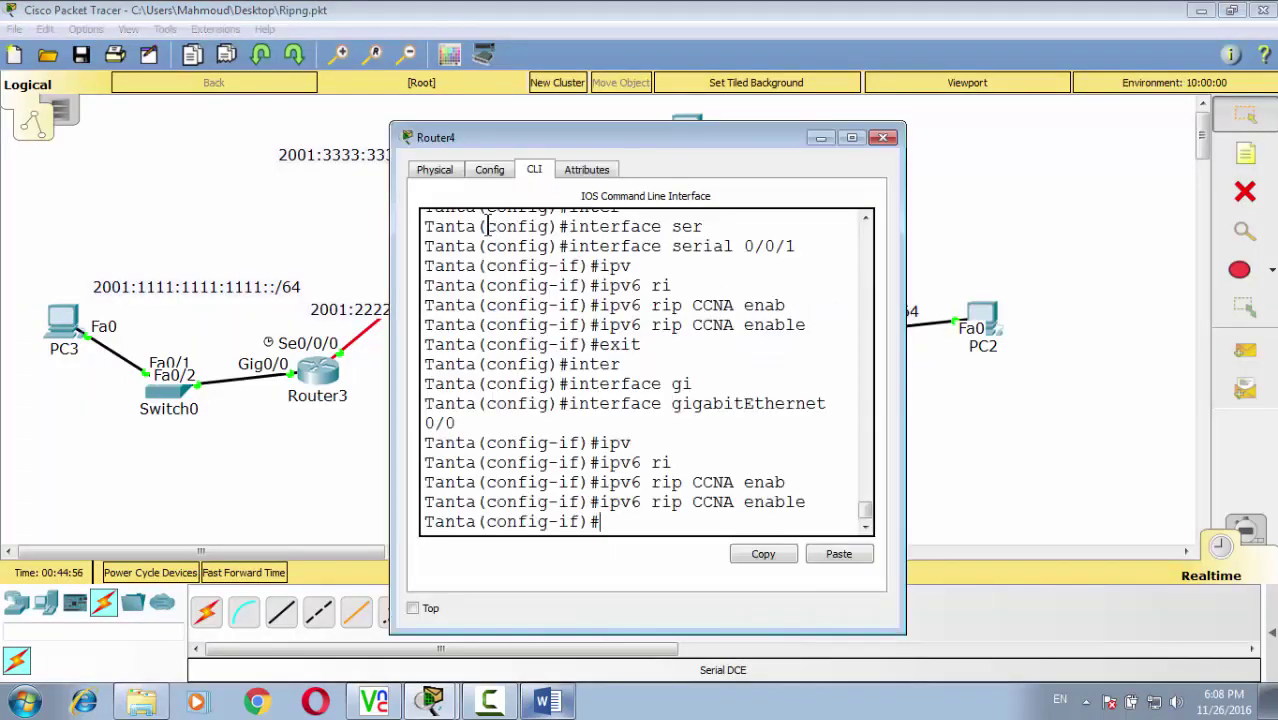
{"action": "double_click", "coordinate": [518, 137]}
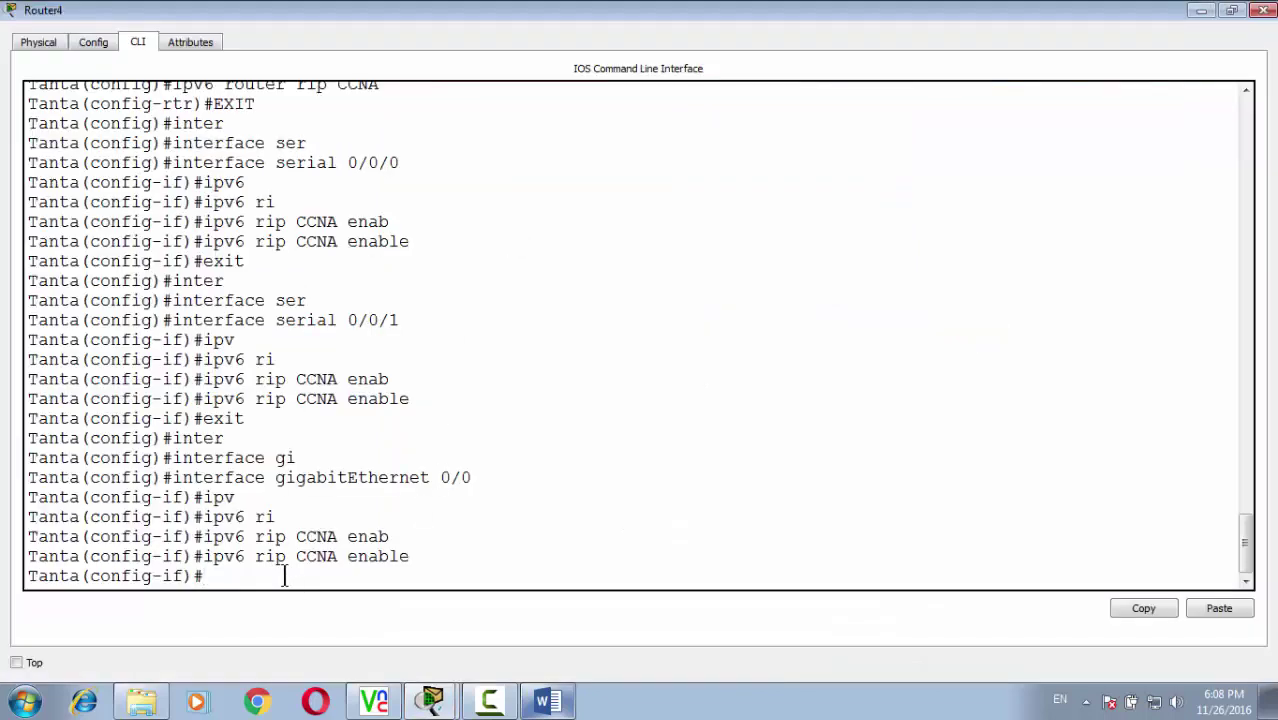
{"action": "key", "text": "ctrl+z"}
{"action": "type", "text": "sh"}
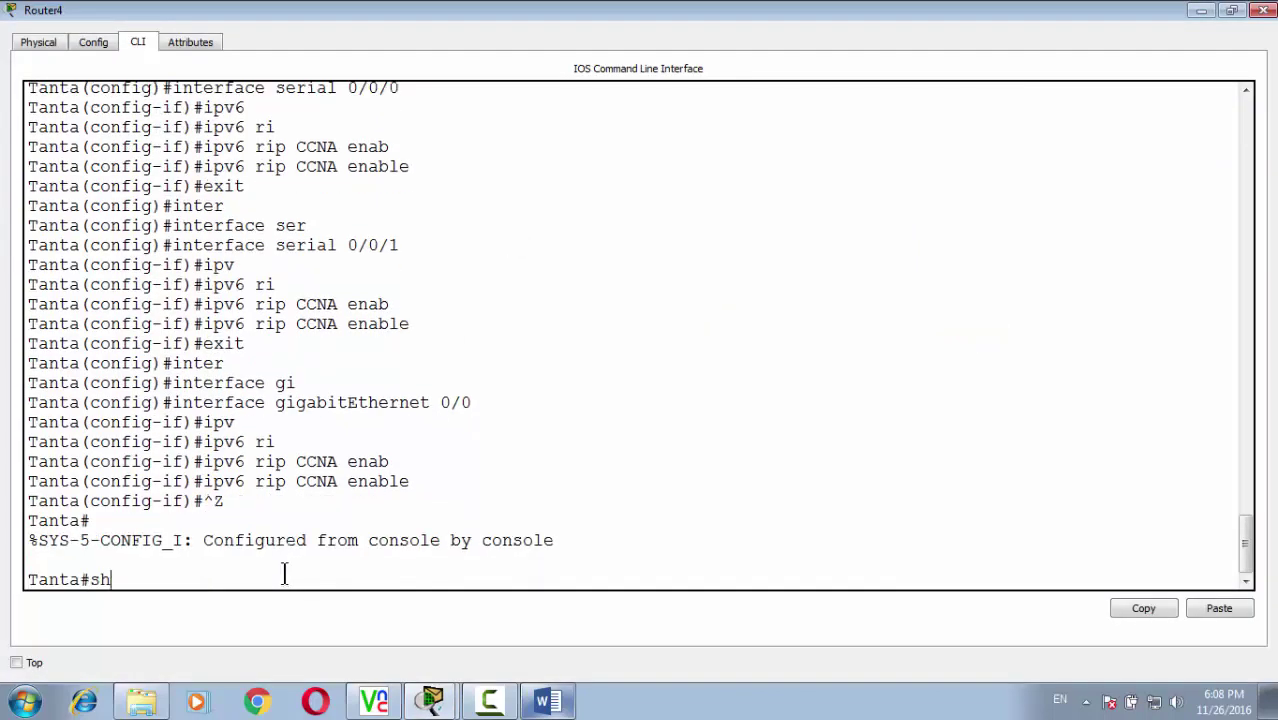
{"action": "type", "text": "ow ipv"}
{"action": "key", "text": "Tab"}
{"action": "type", "text": "inter"}
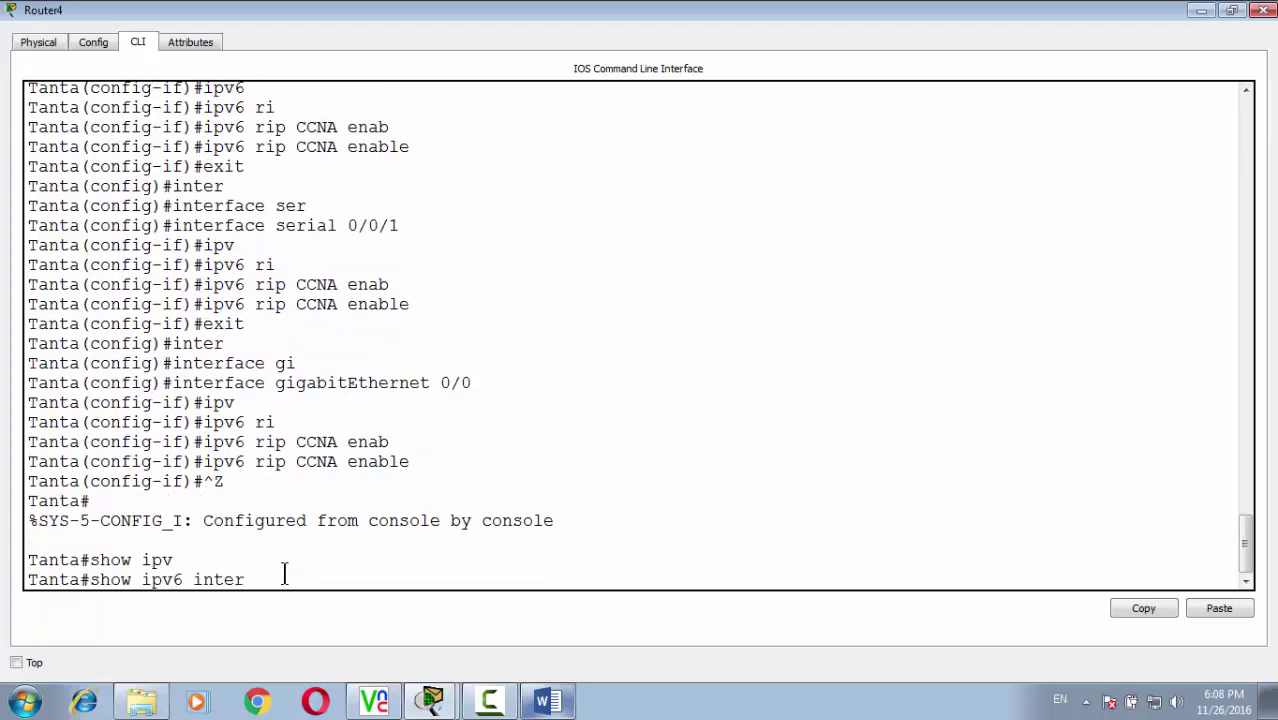
{"action": "key", "text": "Tab"}
{"action": "type", "text": "br"}
{"action": "key", "text": "Tab"}
{"action": "key", "text": "Return"}
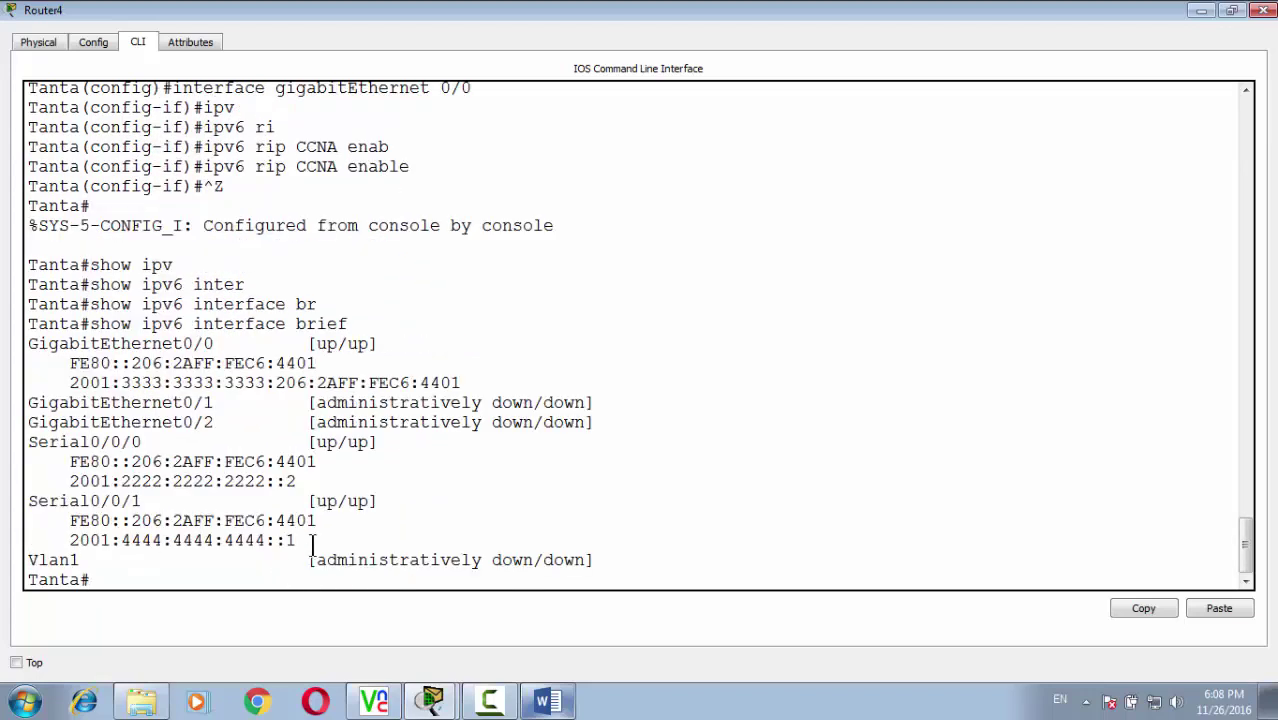
Step: Copy Router4's GigabitEthernet0/0 address 2001:3333:3333:3333:206:2AFF:FEC6:4401 and paste it as PC1's IPv6 gateway
{"action": "left_click_drag", "start_coordinate": [70, 383], "coordinate": [420, 384]}
{"action": "right_click", "coordinate": [420, 385]}
{"action": "left_click", "coordinate": [445, 397]}
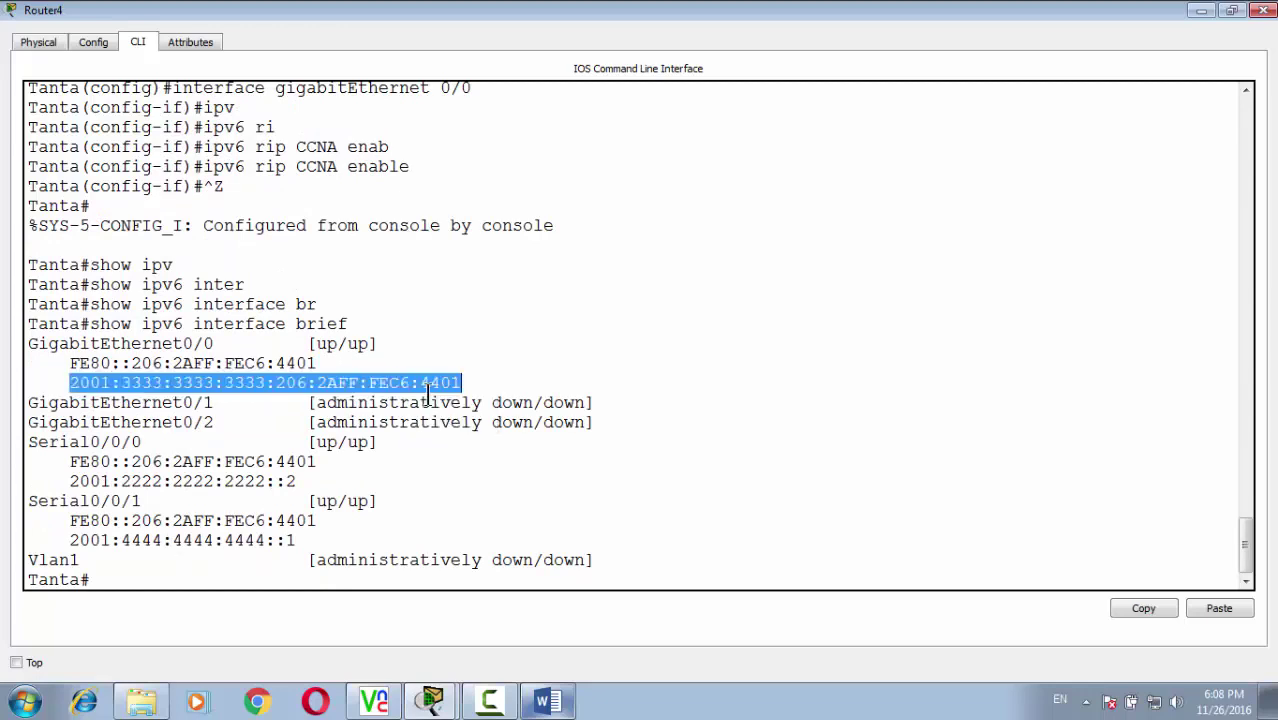
{"action": "left_click", "coordinate": [1263, 10]}
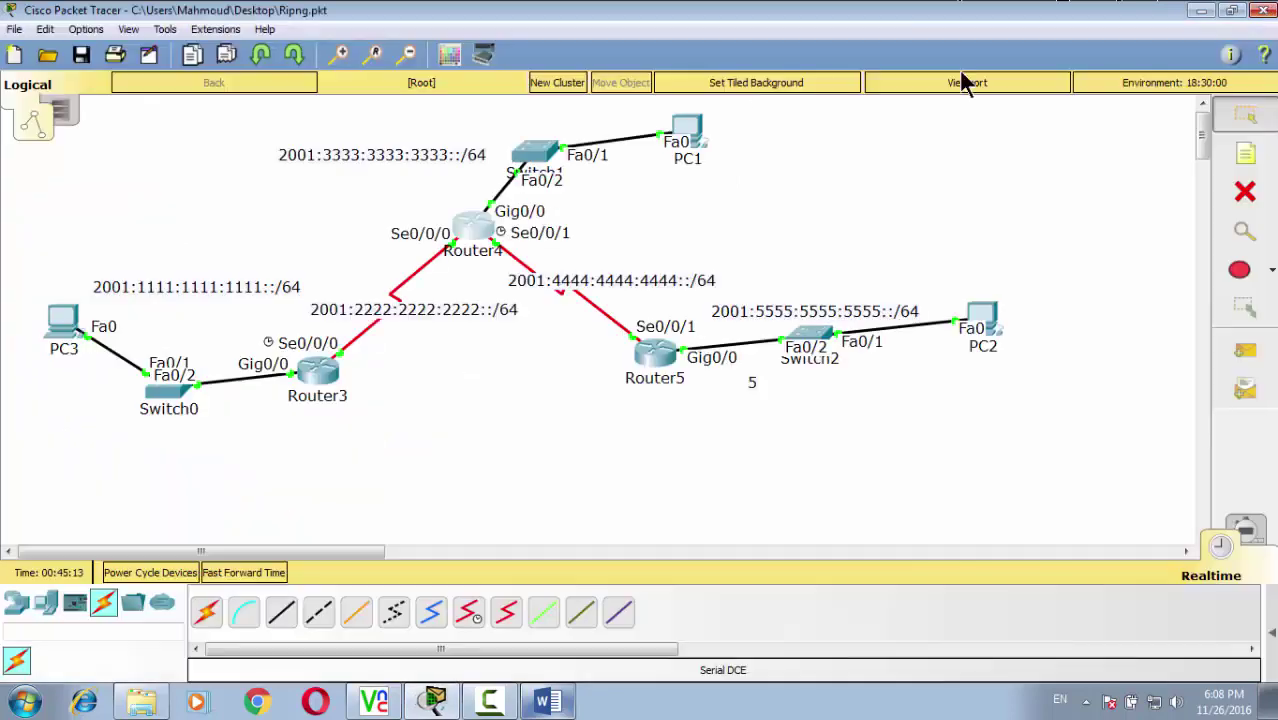
{"action": "left_click", "coordinate": [688, 132]}
{"action": "double_click", "coordinate": [365, 132]}
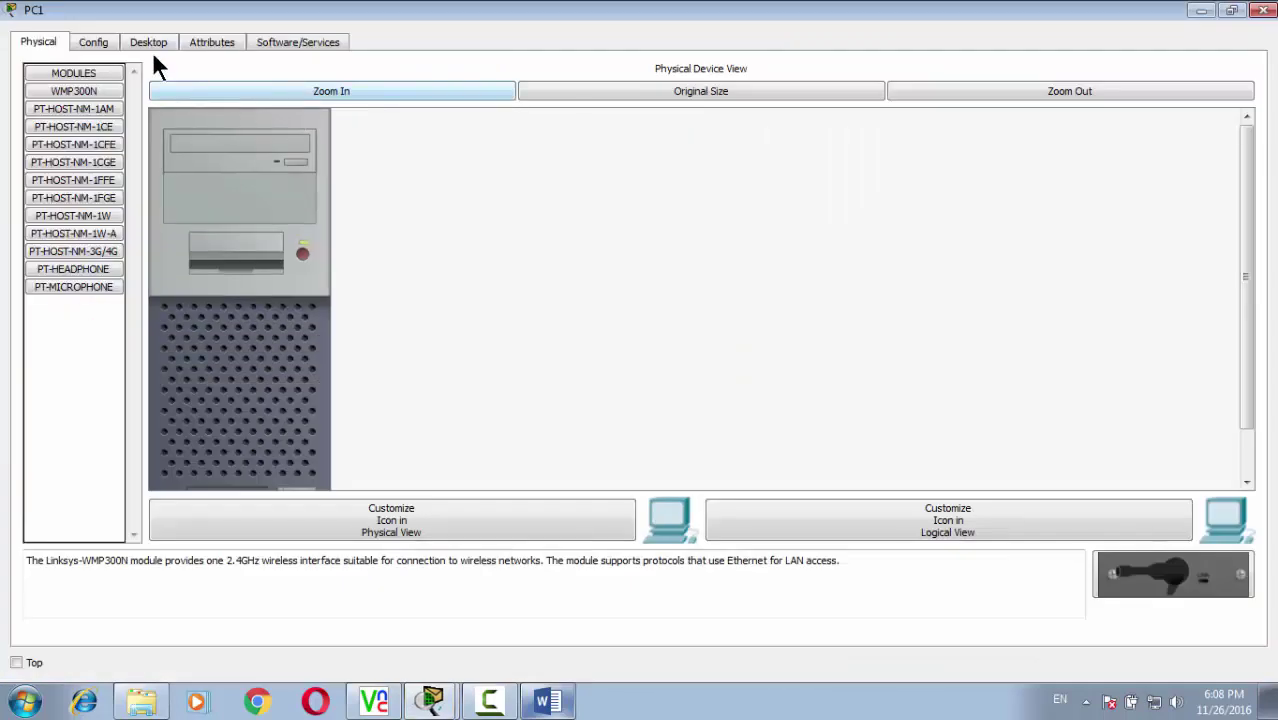
{"action": "left_click", "coordinate": [150, 45]}
{"action": "left_click", "coordinate": [165, 100]}
{"action": "left_click", "coordinate": [484, 447]}
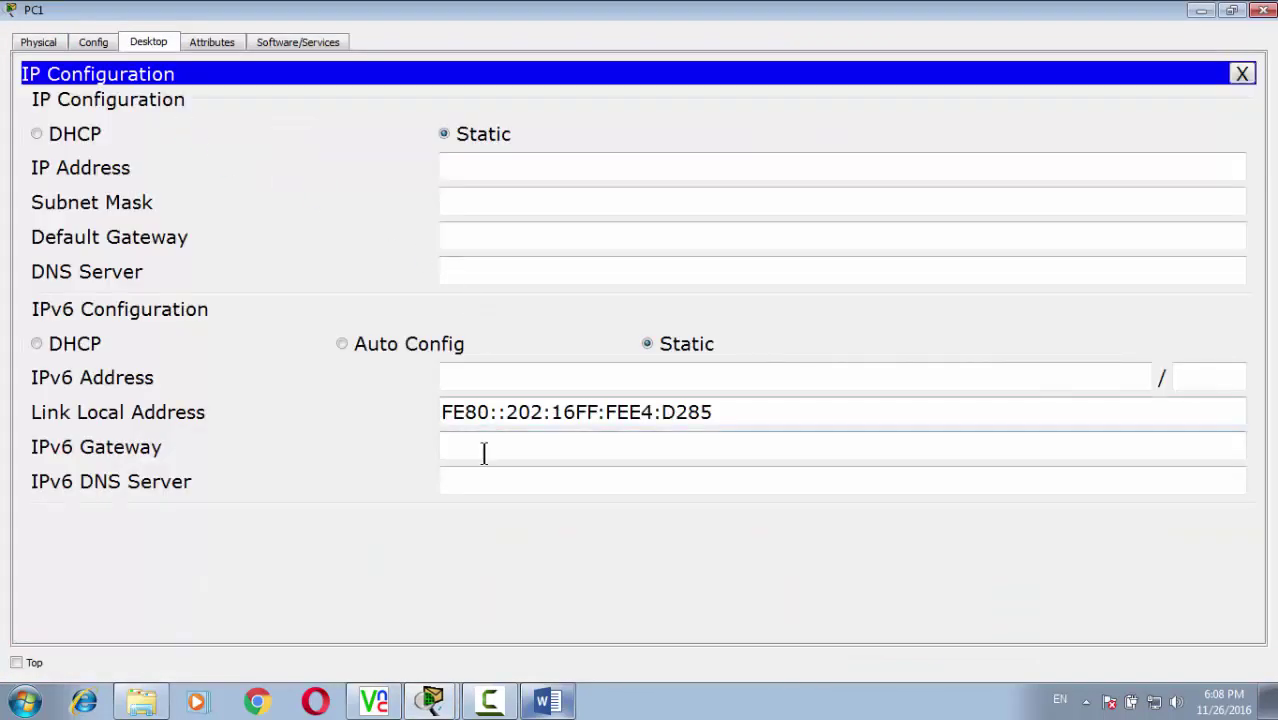
{"action": "right_click", "coordinate": [486, 448]}
{"action": "left_click", "coordinate": [549, 551]}
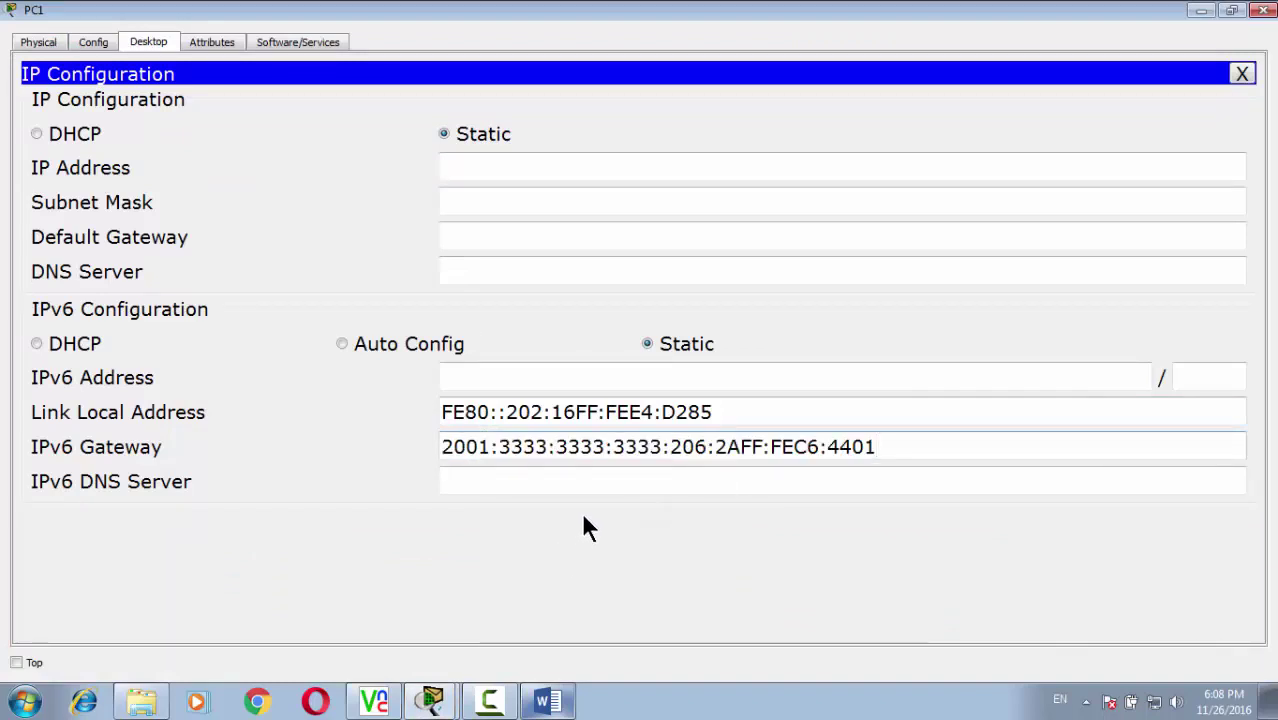
Step: Set PC1's static IPv6 address to 2001:3333:3333:3333::2 with prefix length 64, reusing the gateway's network prefix, and close PC1
{"action": "left_click_drag", "start_coordinate": [669, 447], "coordinate": [442, 447]}
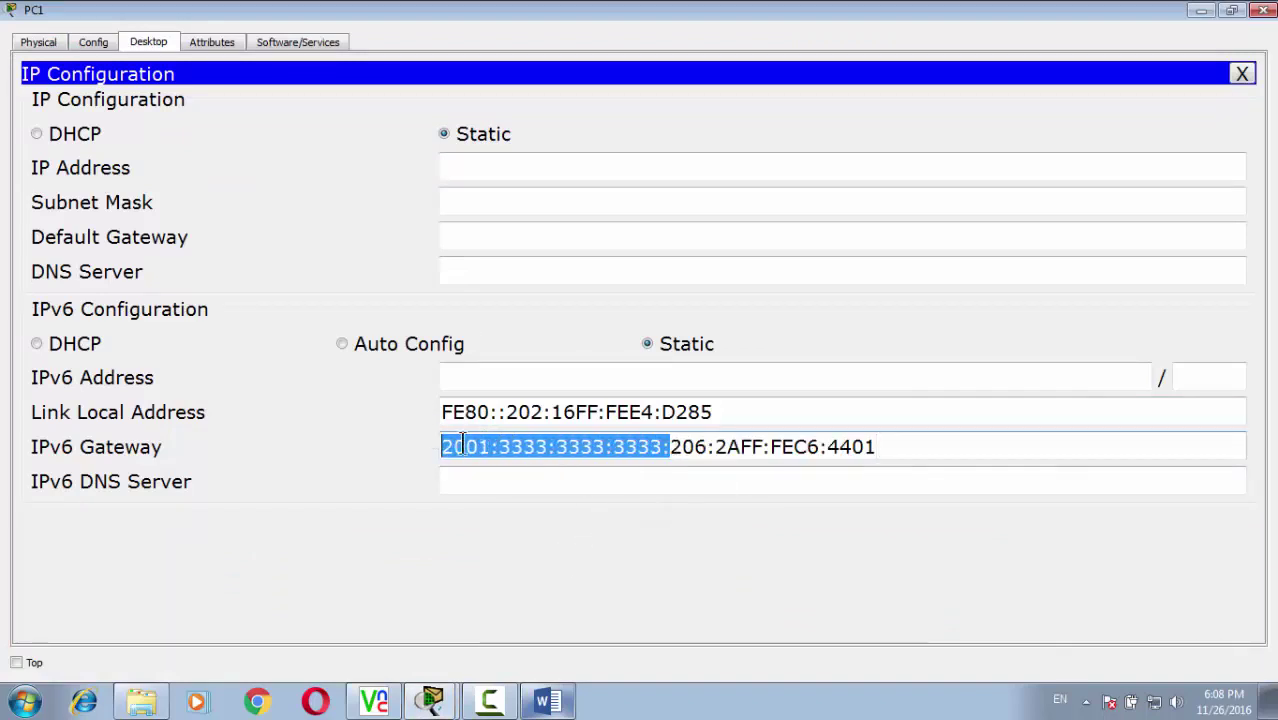
{"action": "right_click", "coordinate": [532, 458]}
{"action": "left_click", "coordinate": [567, 535]}
{"action": "left_click", "coordinate": [505, 377]}
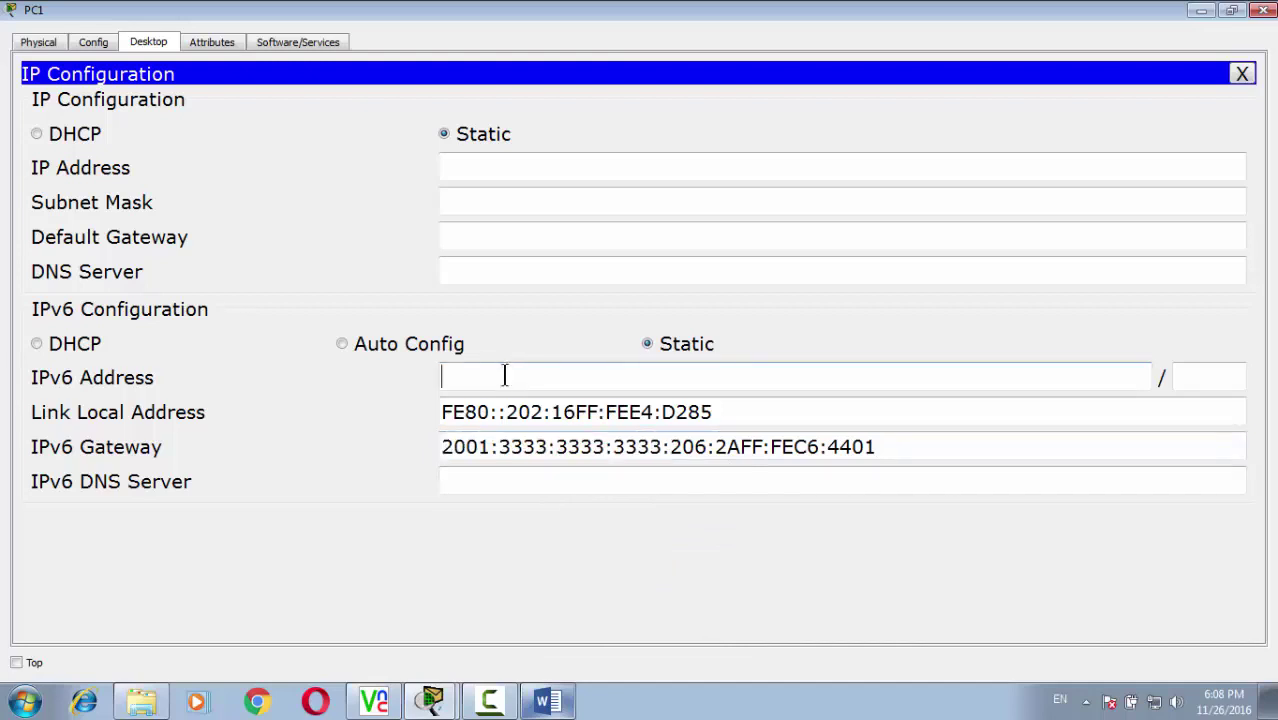
{"action": "right_click", "coordinate": [506, 380]}
{"action": "left_click", "coordinate": [551, 484]}
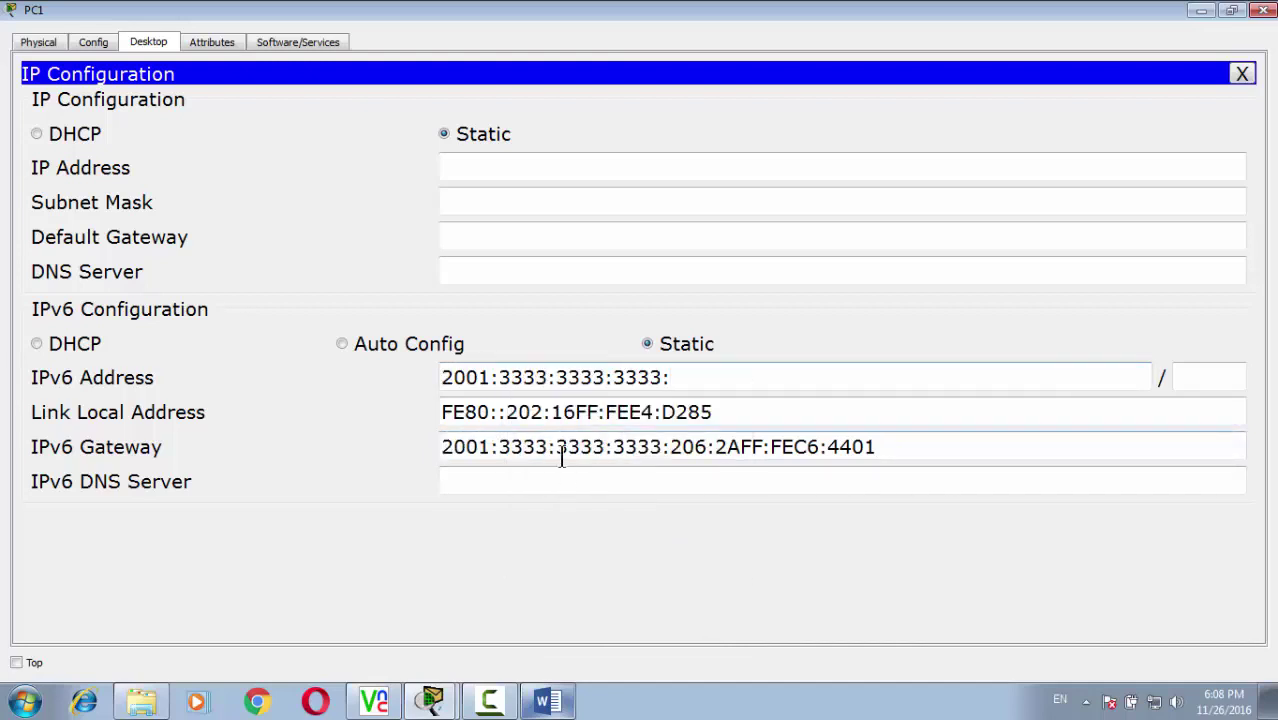
{"action": "type", "text": ":2"}
{"action": "left_click", "coordinate": [1200, 380]}
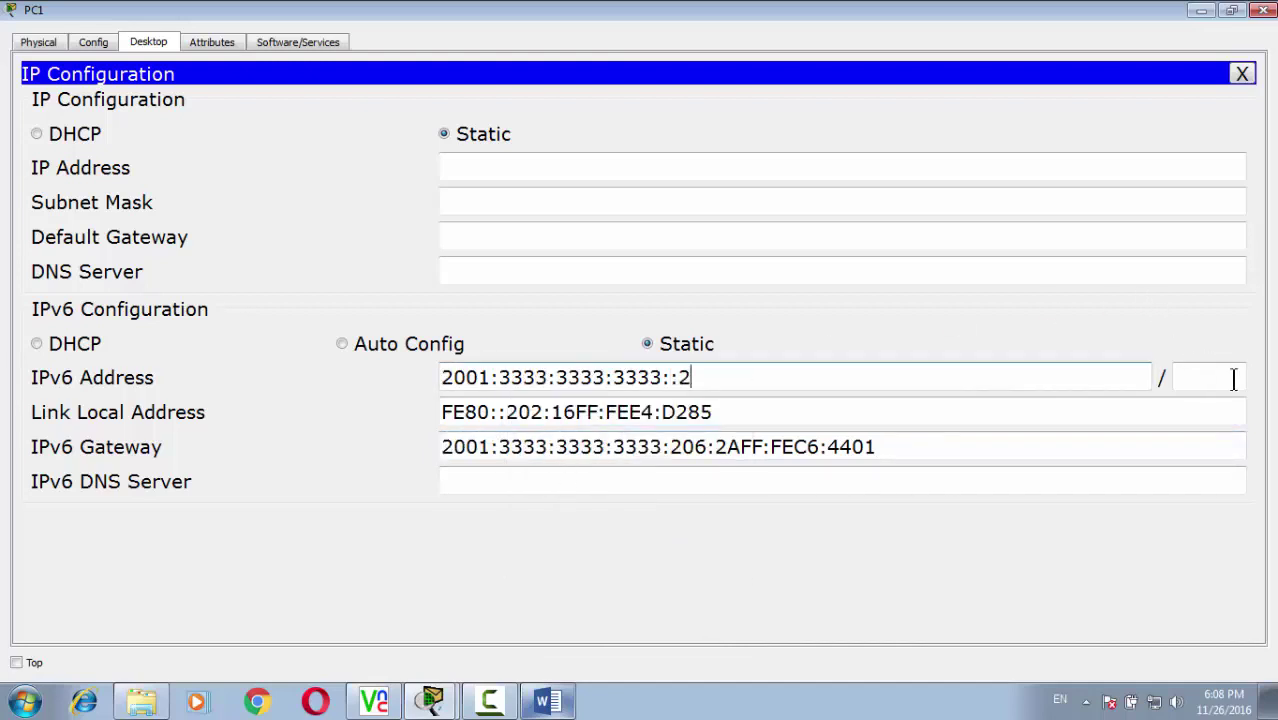
{"action": "type", "text": "64"}
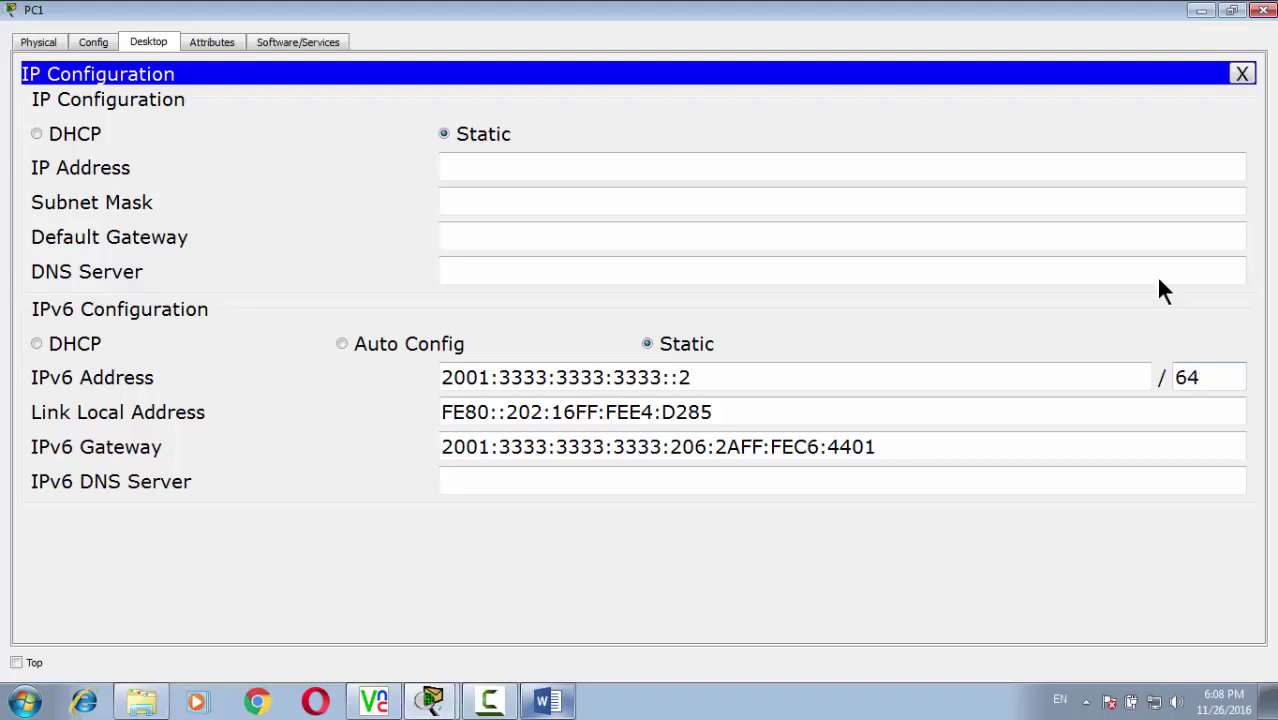
{"action": "left_click", "coordinate": [1263, 10]}
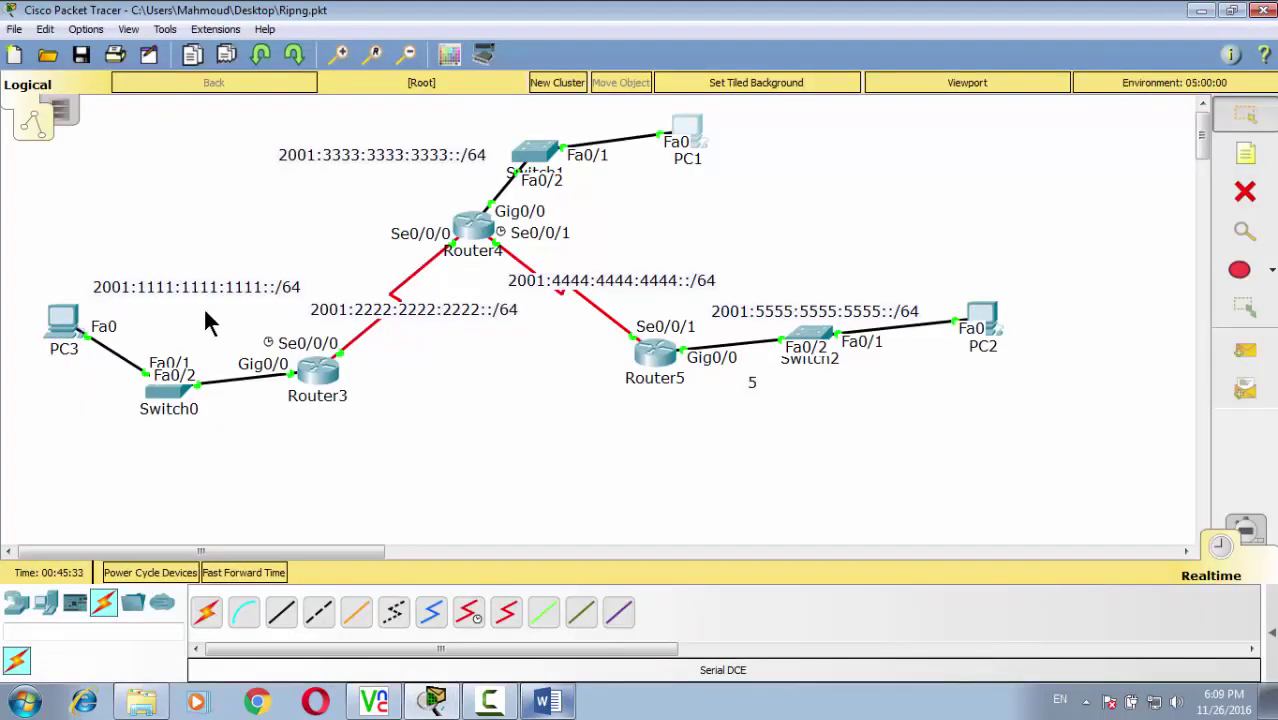
Step: Finish the paused routing table output on Router3 and display its IPv6 interface summary with "sh ipv6 interface brief"
{"action": "left_click", "coordinate": [314, 376]}
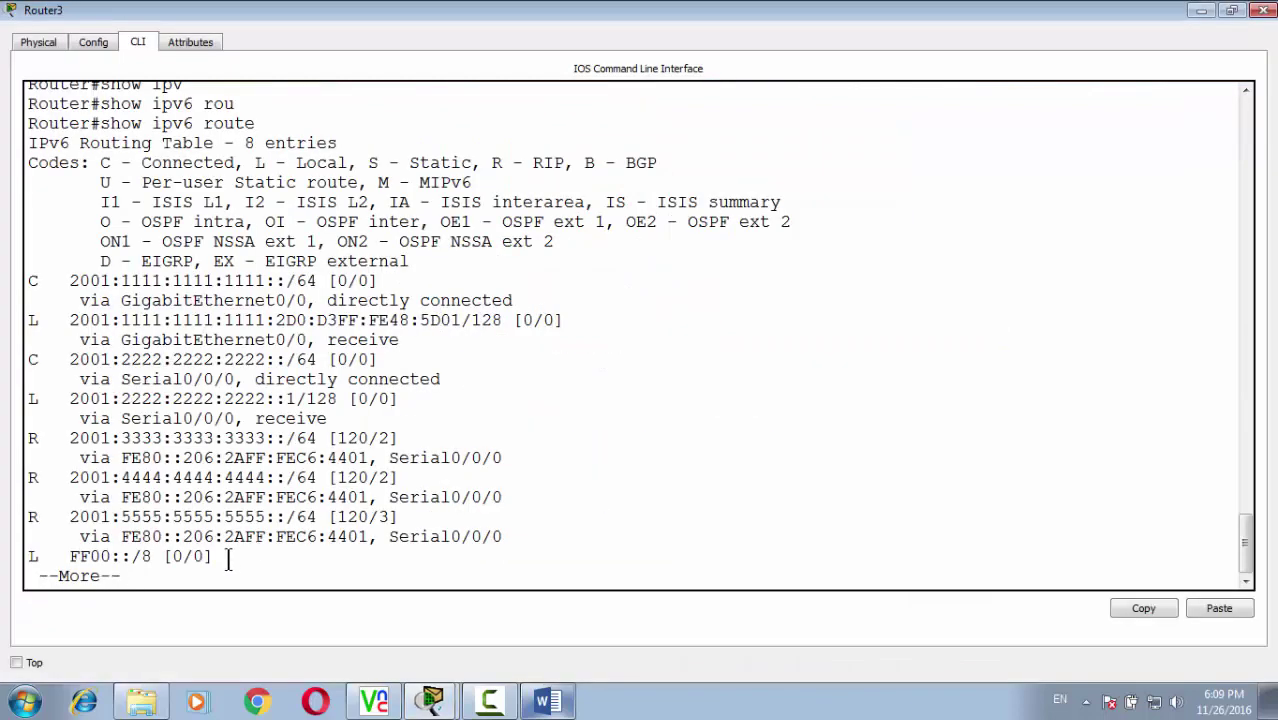
{"action": "key", "text": "space"}
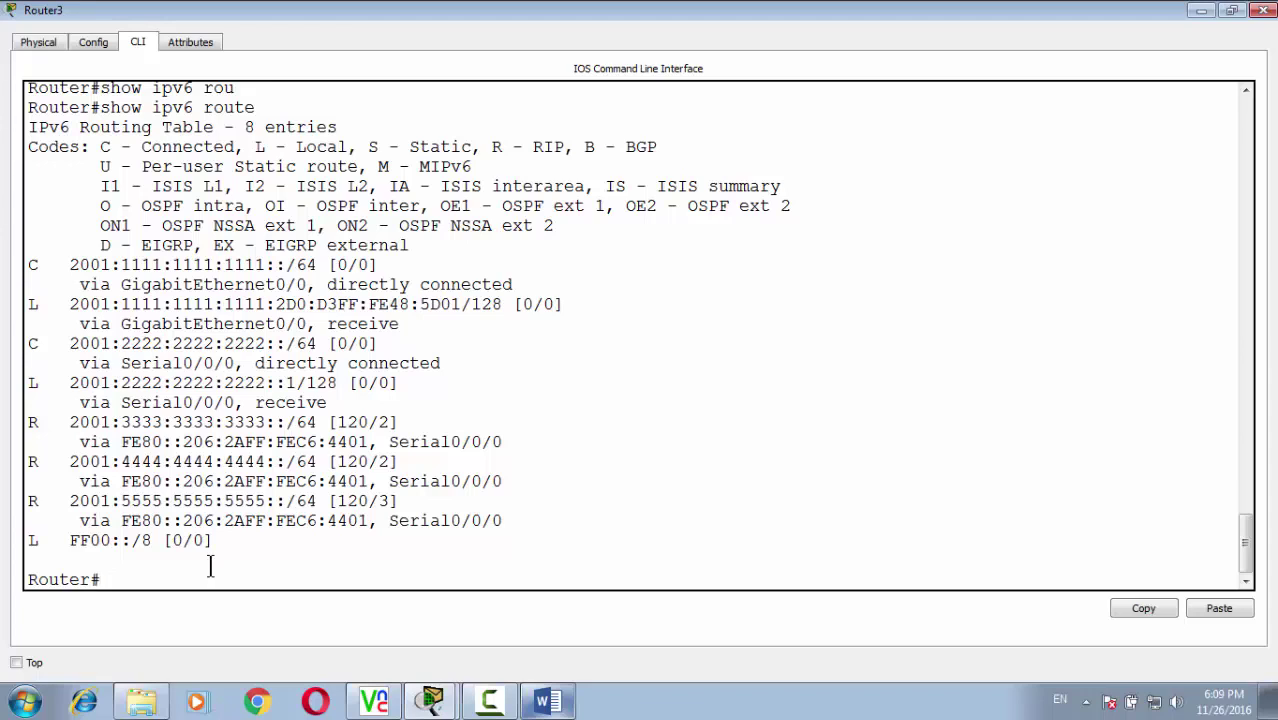
{"action": "type", "text": "sh ipv"}
{"action": "key", "text": "Tab"}
{"action": "type", "text": "inter"}
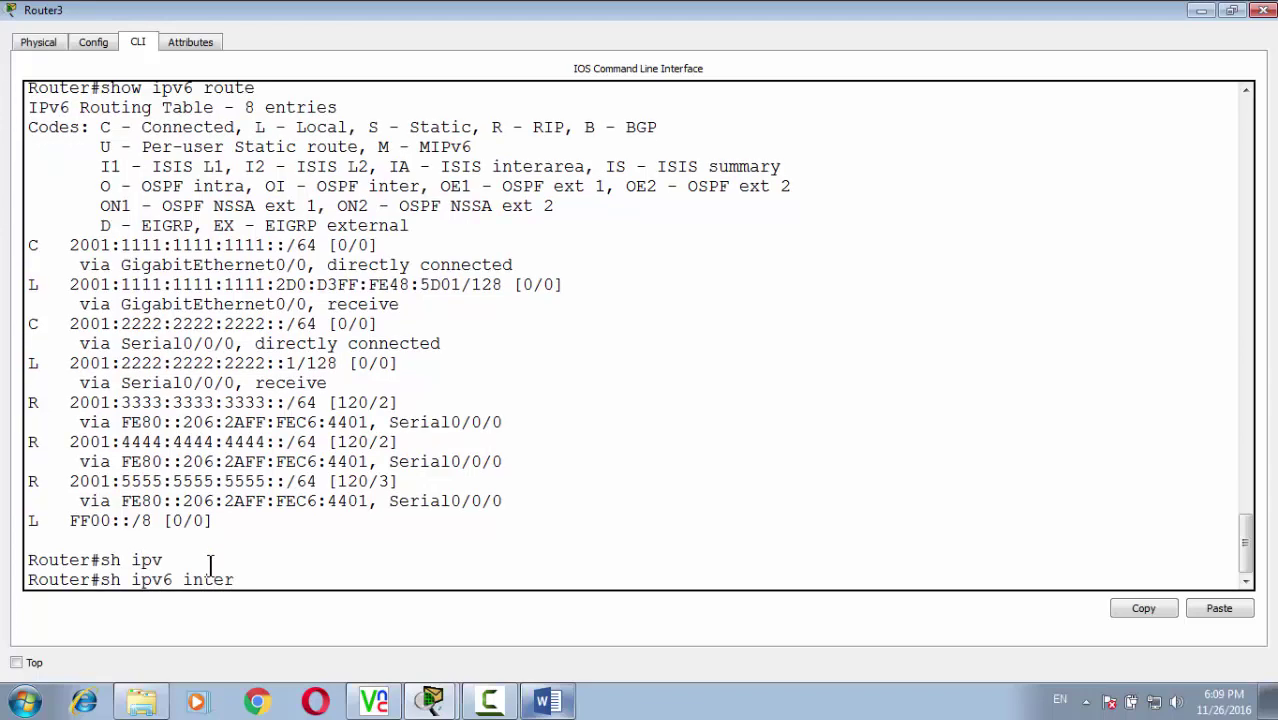
{"action": "key", "text": "Tab"}
{"action": "type", "text": "br"}
{"action": "key", "text": "Tab"}
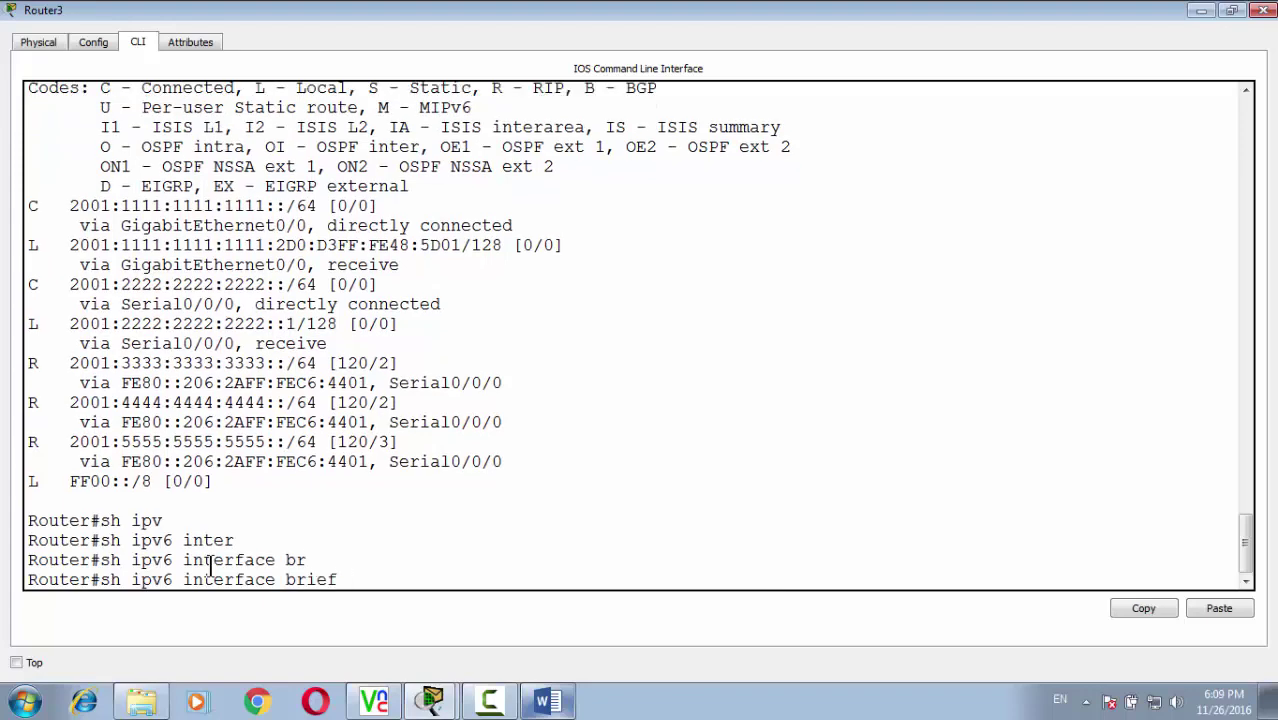
{"action": "key", "text": "Return"}
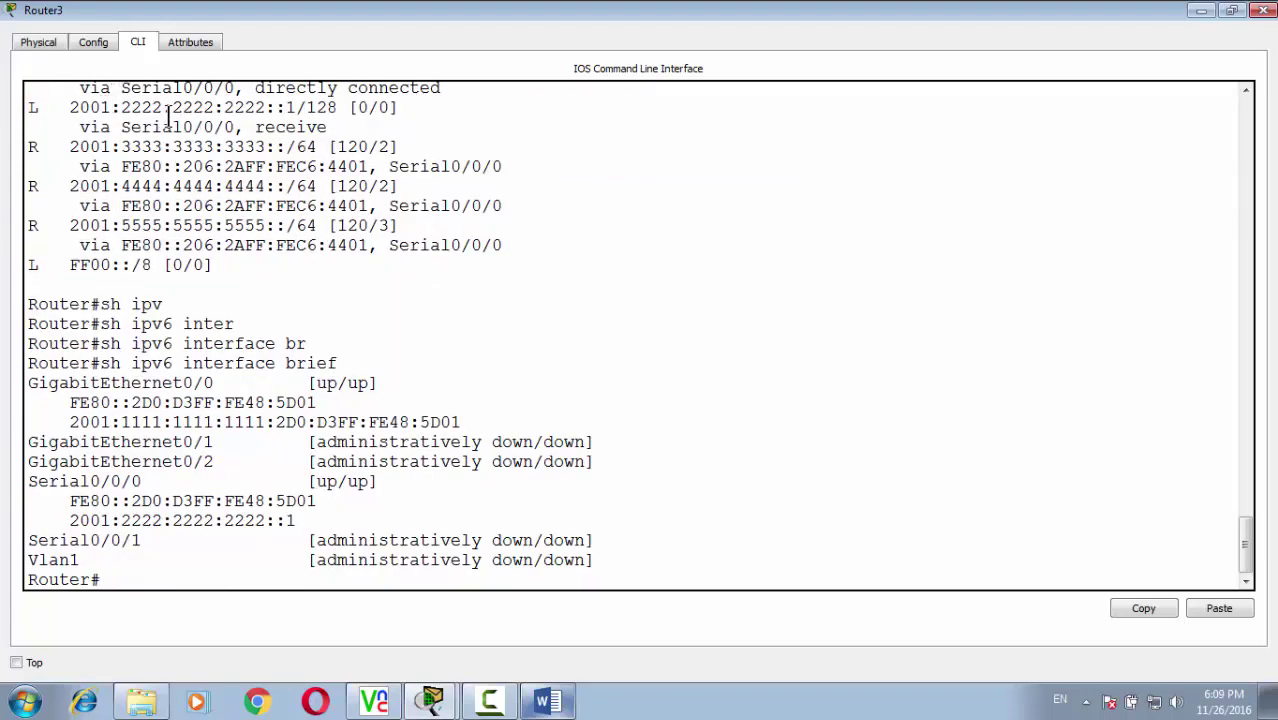
Step: Copy Router3's GigabitEthernet0/0 address 2001:1111:1111:1111:2D0:D3FF:FE48:5D01 from the interface summary and close the router window
{"action": "scroll", "coordinate": [150, 197], "scroll_direction": "up", "scroll_amount": 3}
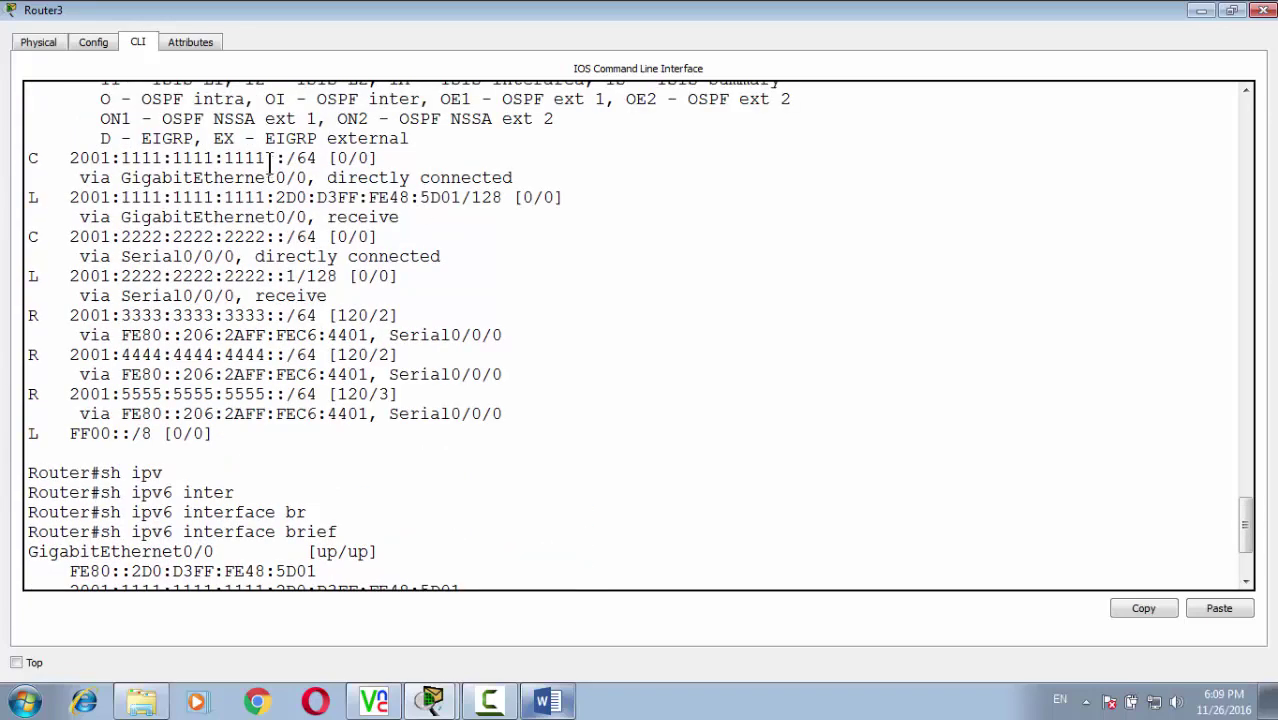
{"action": "scroll", "coordinate": [197, 505], "scroll_direction": "down", "scroll_amount": 2}
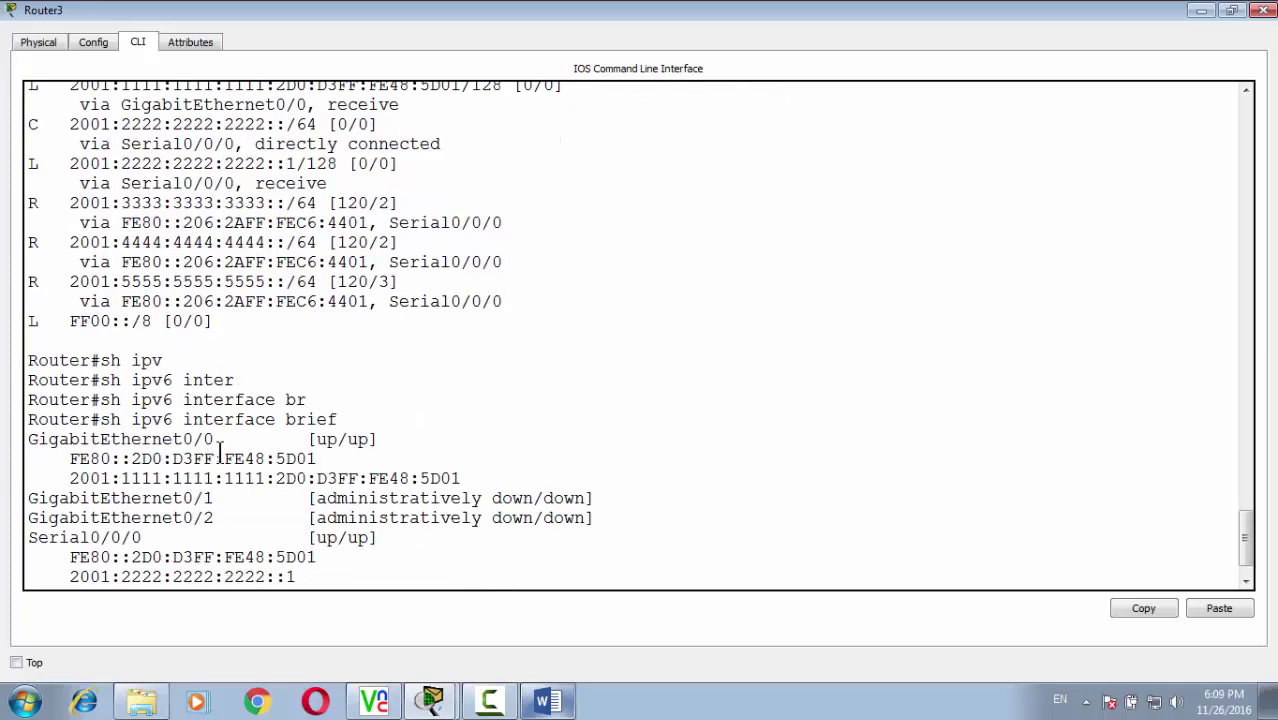
{"action": "scroll", "coordinate": [208, 457], "scroll_direction": "down", "scroll_amount": 1}
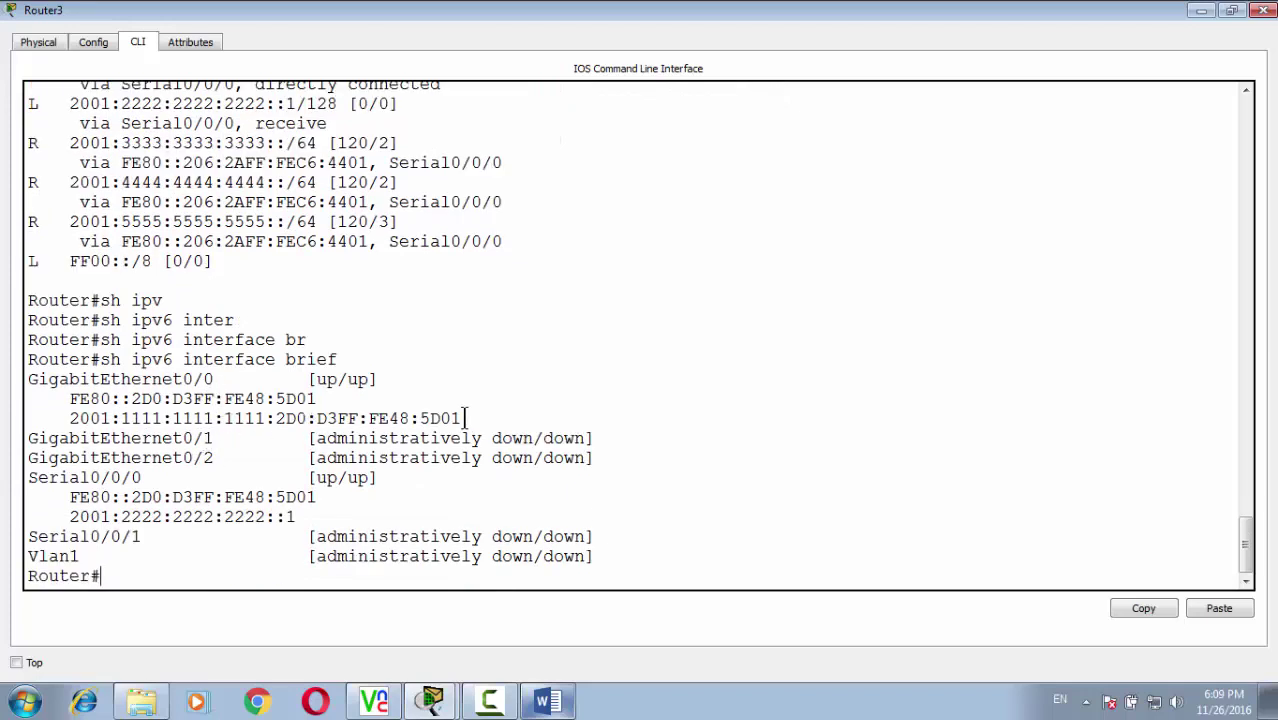
{"action": "left_click_drag", "start_coordinate": [462, 420], "coordinate": [70, 420]}
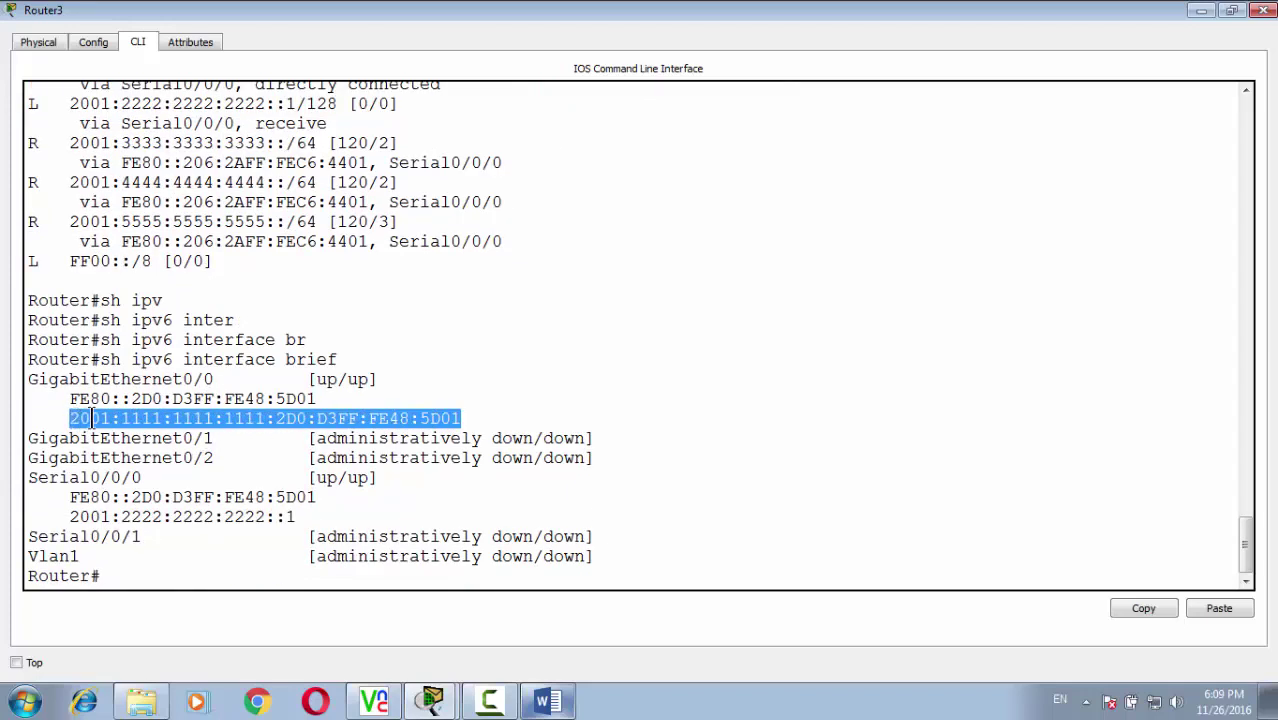
{"action": "right_click", "coordinate": [100, 418]}
{"action": "left_click", "coordinate": [113, 429]}
{"action": "left_click", "coordinate": [1259, 11]}
Step: Open PC3's IP configuration and paste the copied Router3 address 2001:1111:1111:1111:2D0:D3FF:FE48:5D01 as its IPv6 gateway
{"action": "left_click", "coordinate": [63, 320]}
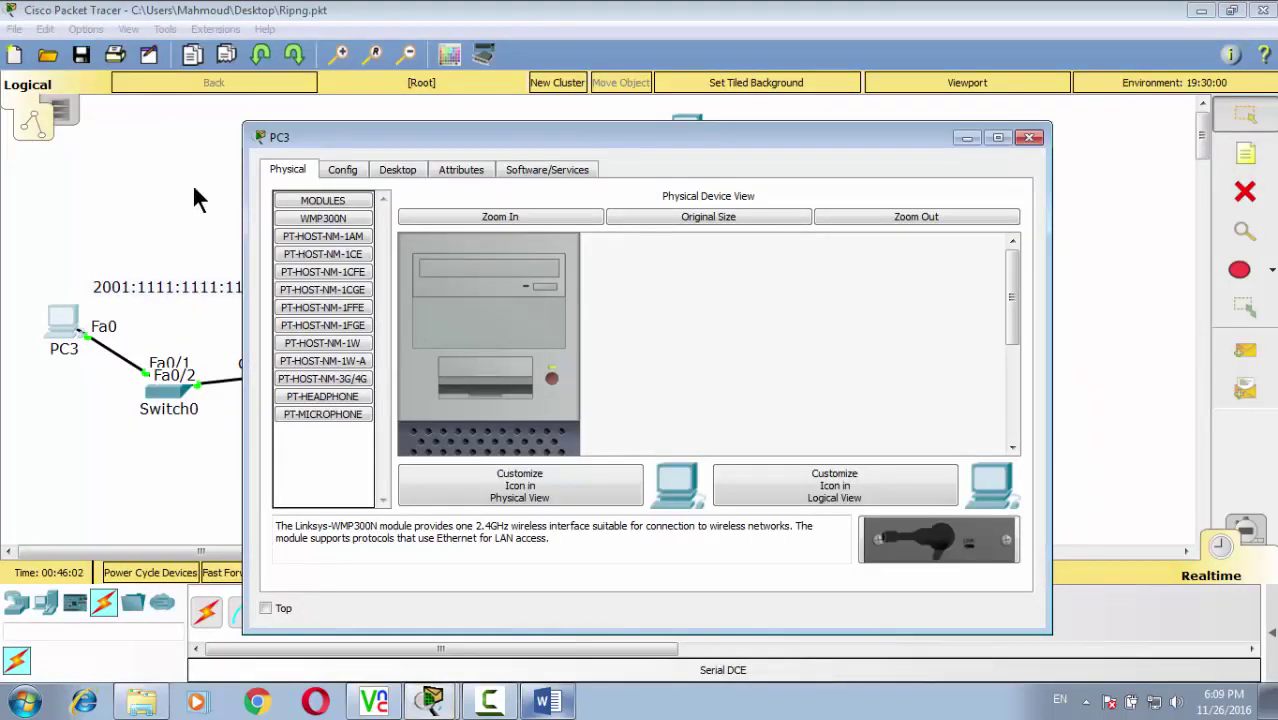
{"action": "left_click", "coordinate": [397, 169]}
{"action": "double_click", "coordinate": [315, 145]}
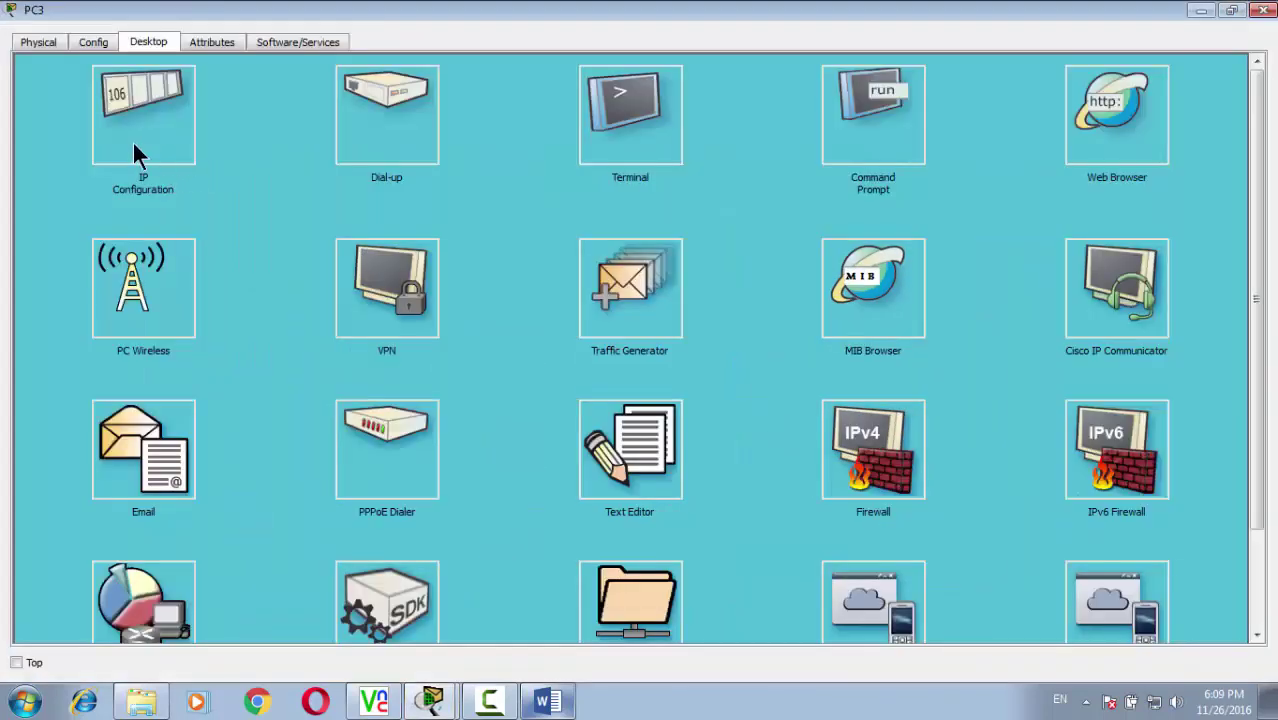
{"action": "left_click", "coordinate": [134, 157]}
{"action": "left_click", "coordinate": [475, 448]}
{"action": "right_click", "coordinate": [476, 449]}
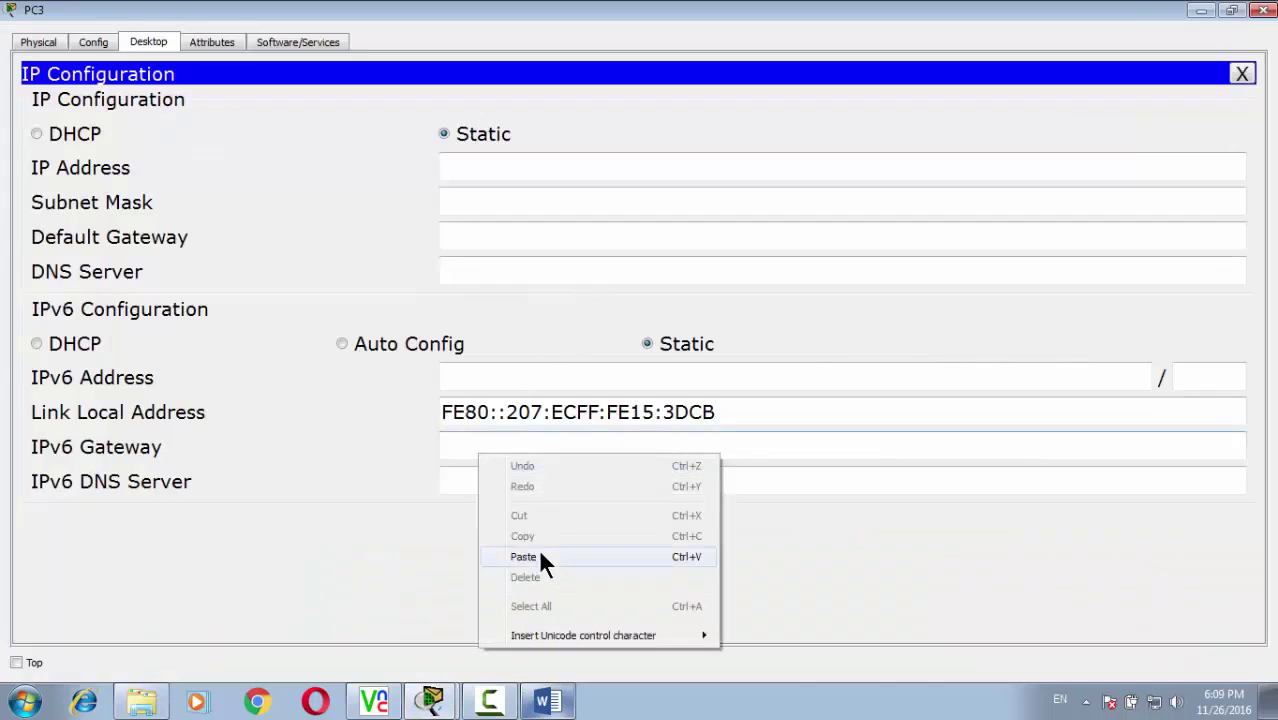
{"action": "left_click", "coordinate": [540, 552]}
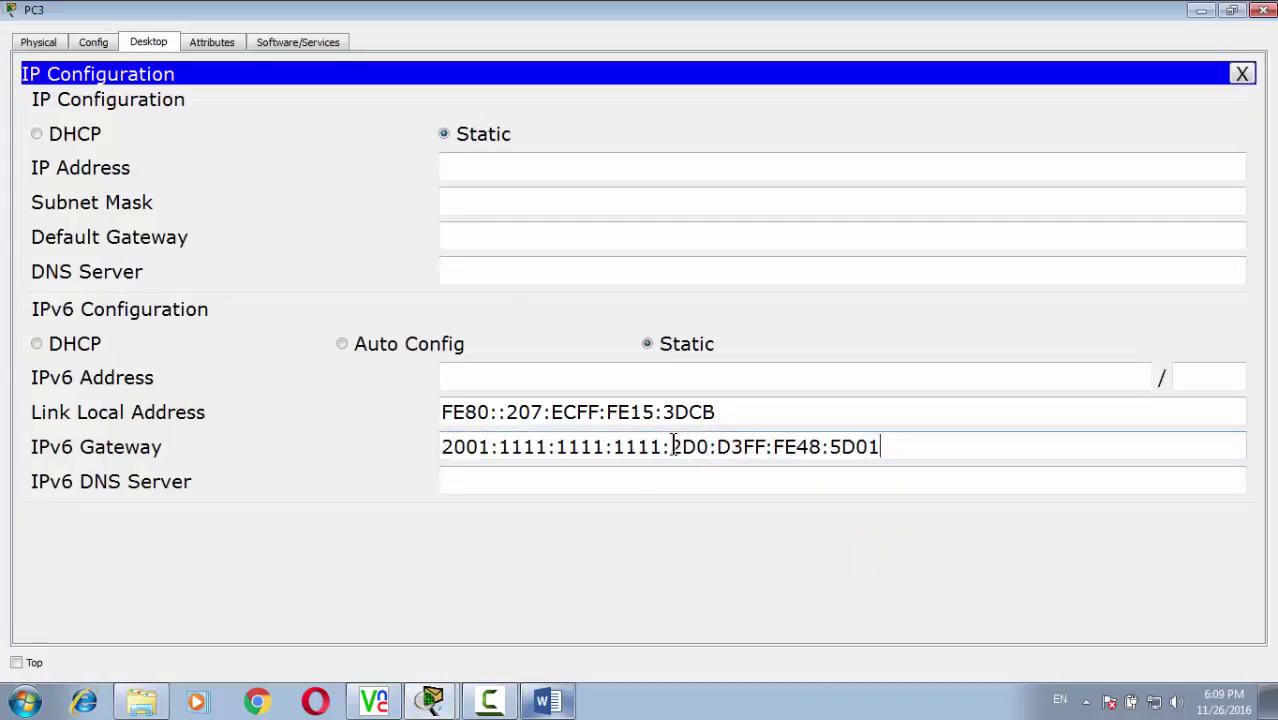
Step: Set PC3's static IPv6 address to 2001:1111:1111:1111::2 with prefix length 64, reusing the gateway's network prefix, and close PC3
{"action": "left_click_drag", "start_coordinate": [670, 447], "coordinate": [445, 430]}
{"action": "right_click", "coordinate": [480, 440]}
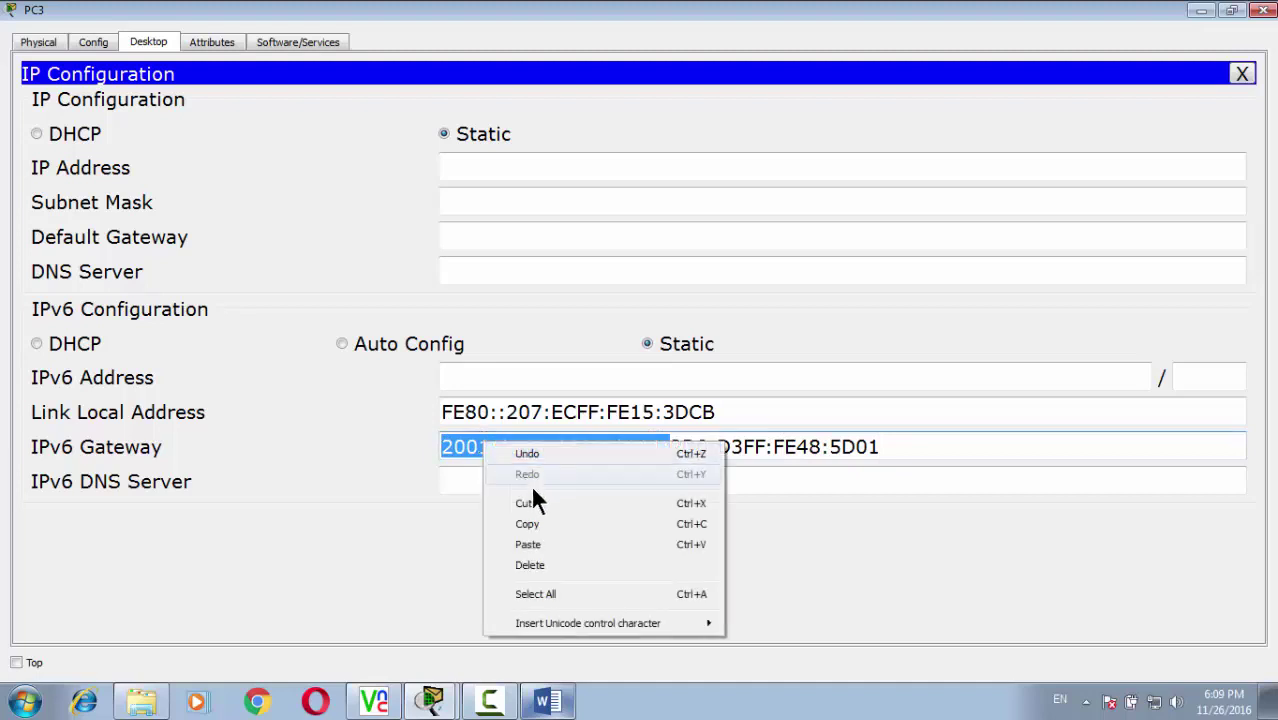
{"action": "left_click", "coordinate": [540, 525]}
{"action": "right_click", "coordinate": [486, 378]}
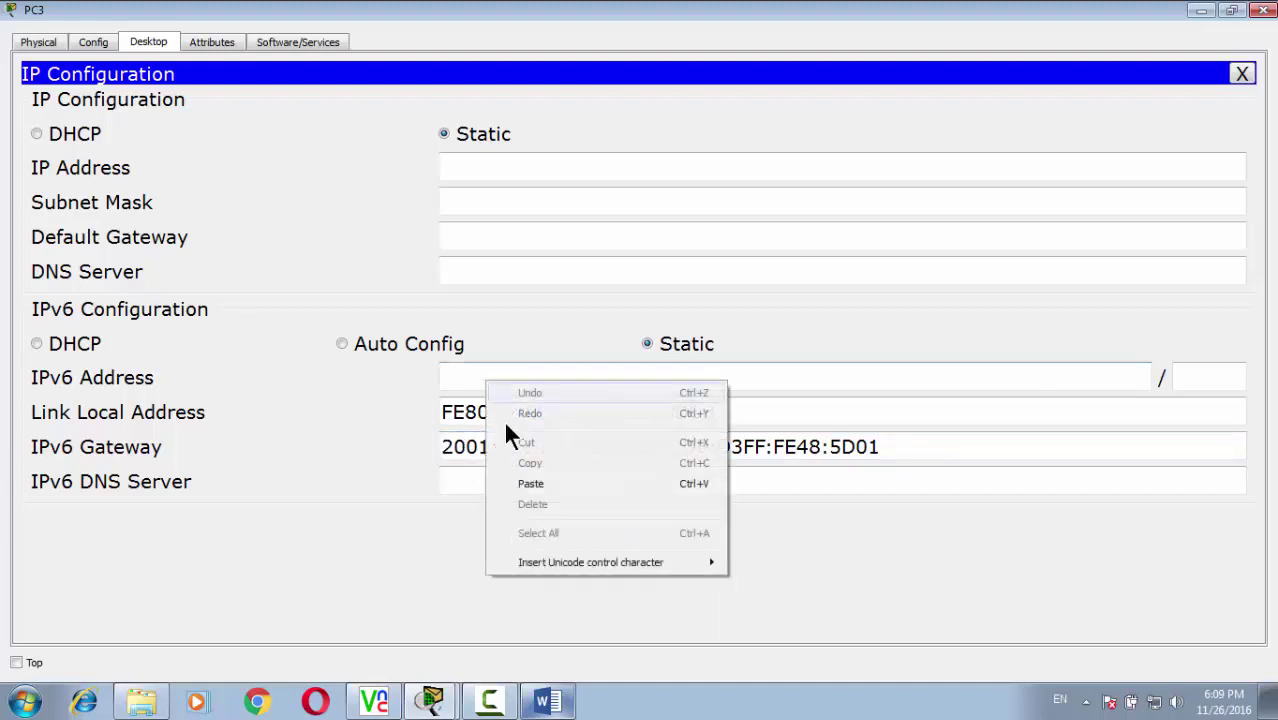
{"action": "left_click", "coordinate": [528, 483]}
{"action": "type", "text": ":2"}
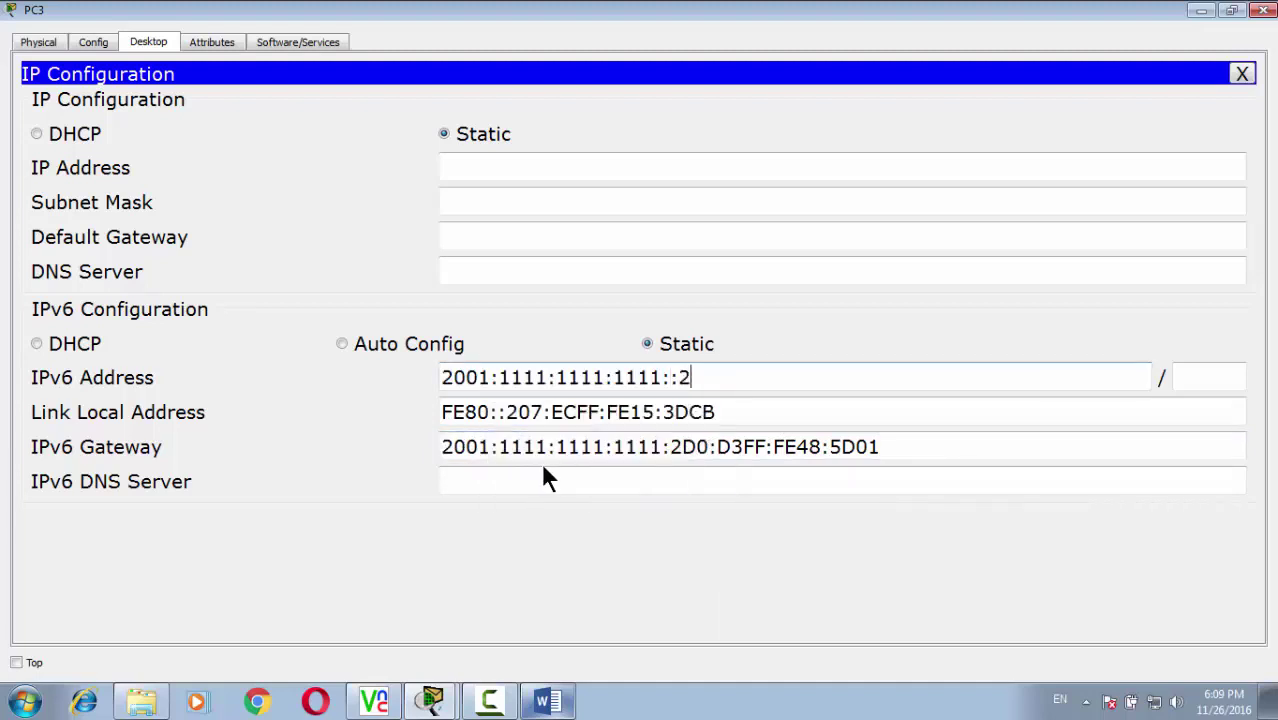
{"action": "left_click", "coordinate": [1196, 378]}
{"action": "type", "text": "5"}
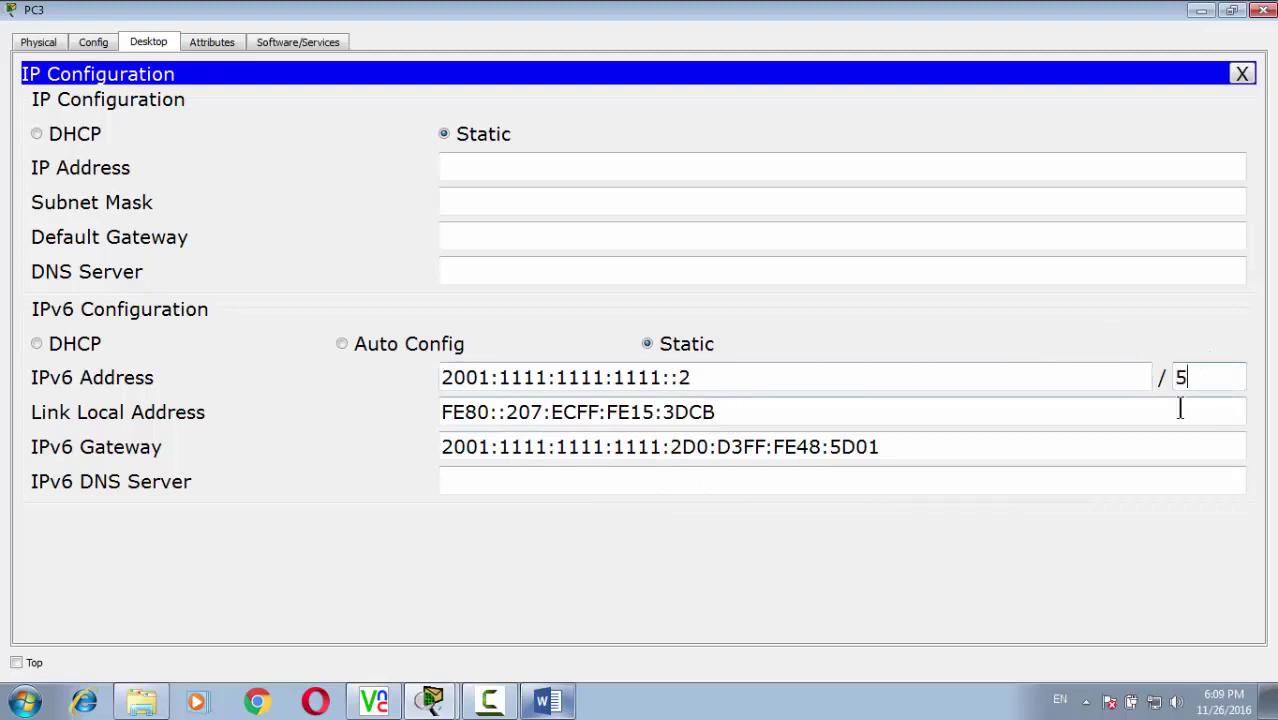
{"action": "type", "text": "4"}
{"action": "key", "text": "BackSpace"}
{"action": "key", "text": "BackSpace"}
{"action": "type", "text": "64"}
{"action": "left_click", "coordinate": [1264, 11]}
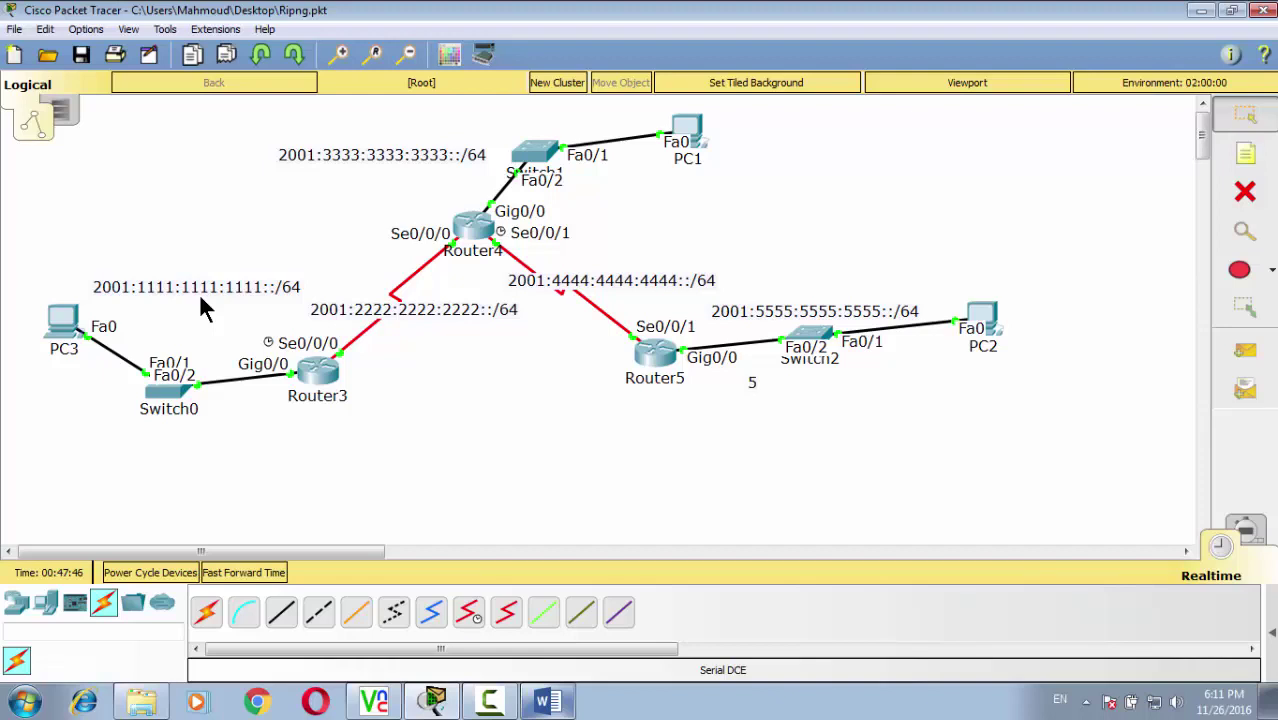
Step: Ping 2001:4444:4444:4444::2 from PC3's command prompt and close the PC3 window
{"action": "left_click", "coordinate": [62, 322]}
{"action": "left_click", "coordinate": [785, 271]}
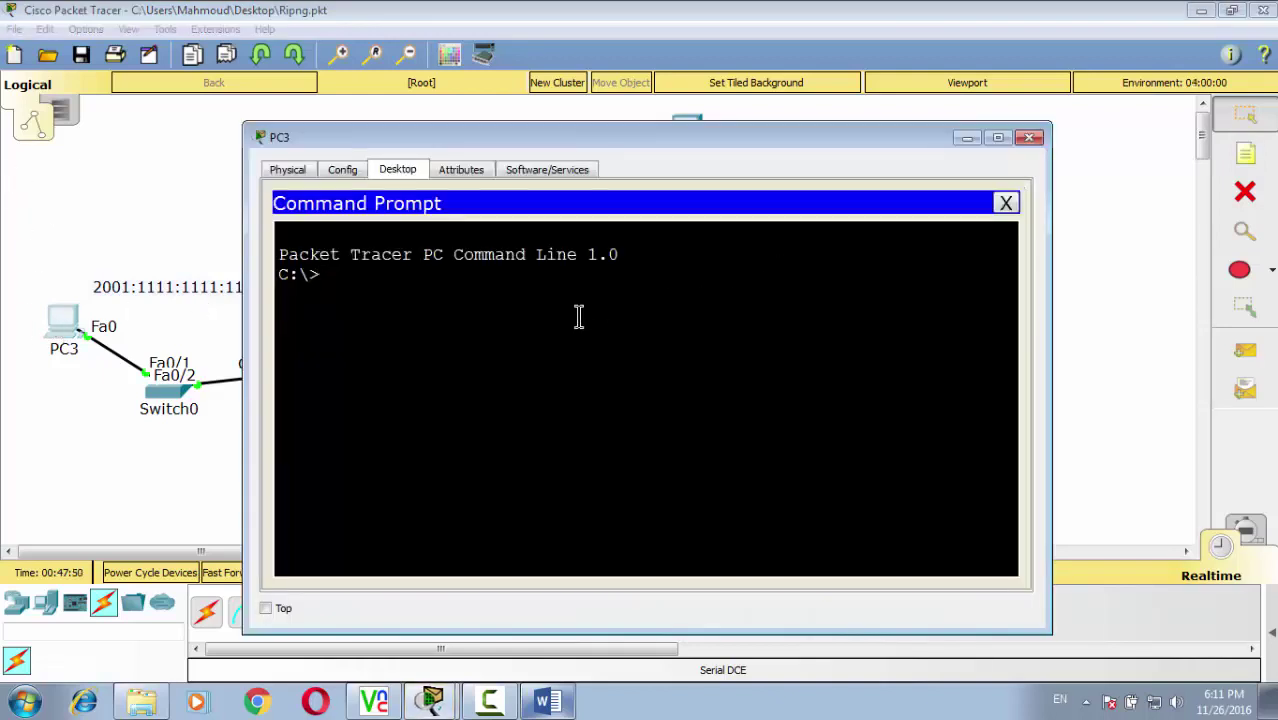
{"action": "type", "text": "ping 2001:"}
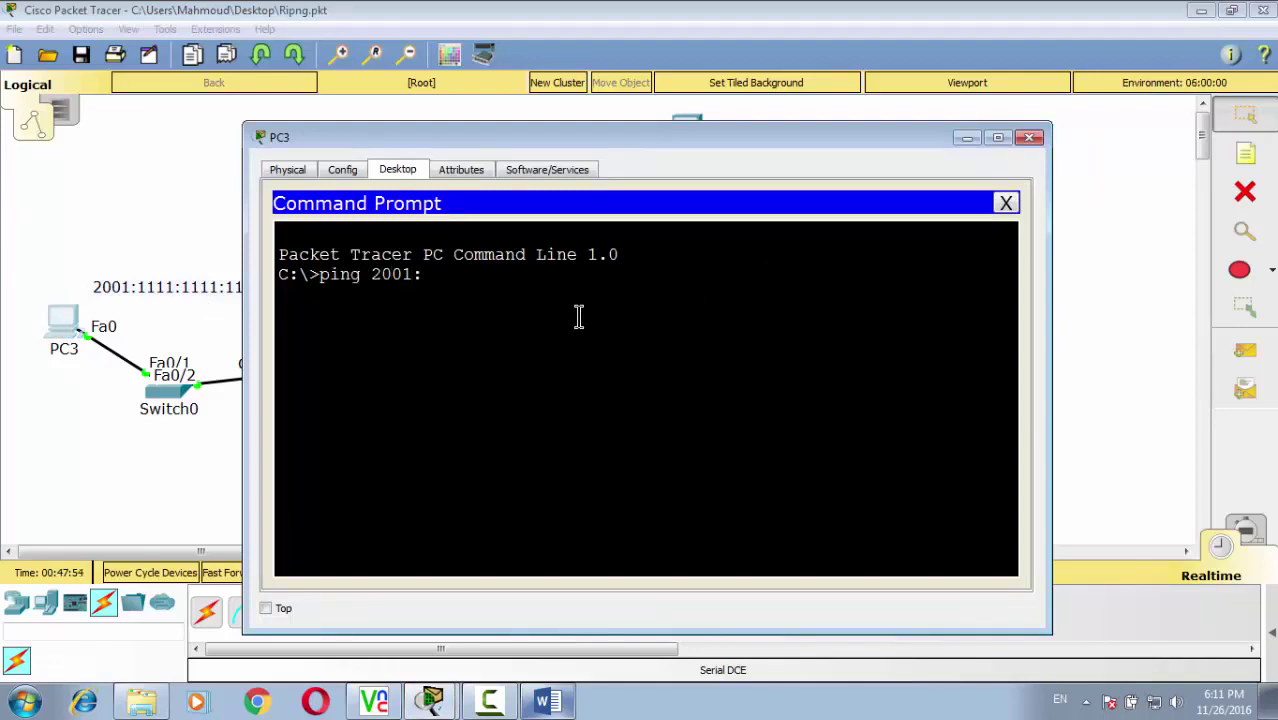
{"action": "type", "text": "4444:4444"}
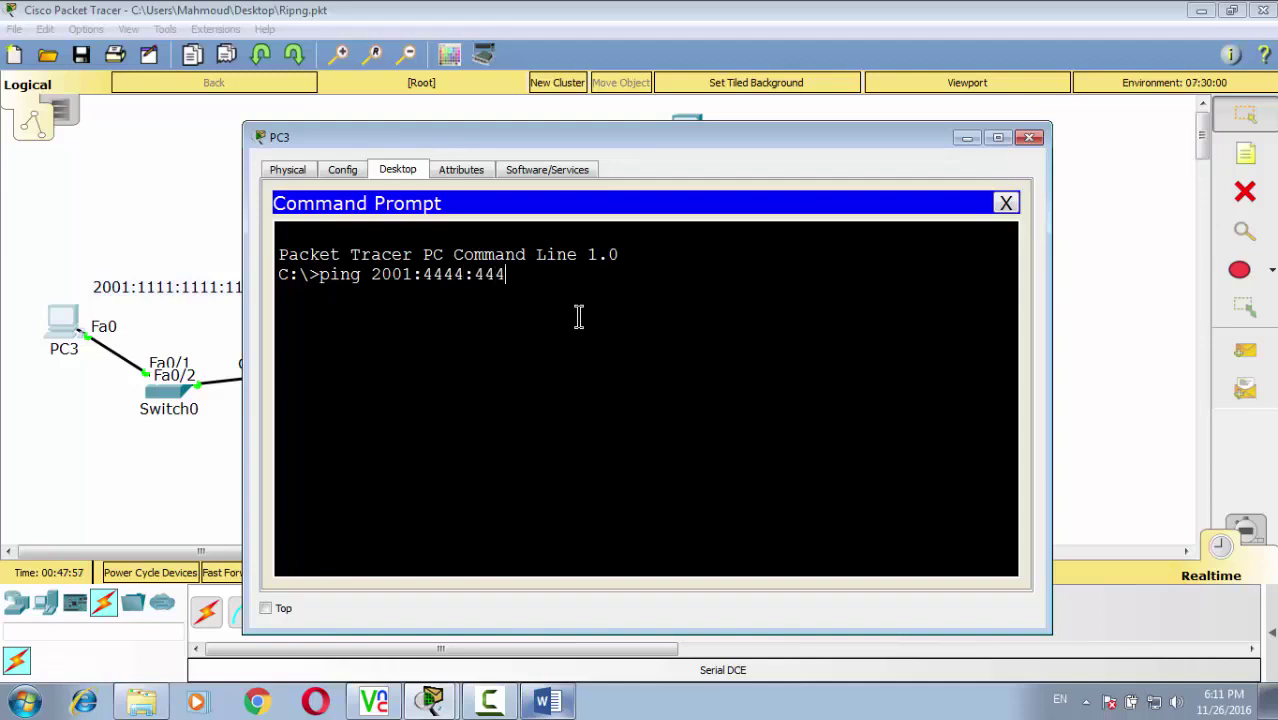
{"action": "type", "text": ":4444::2"}
{"action": "key", "text": "Return"}
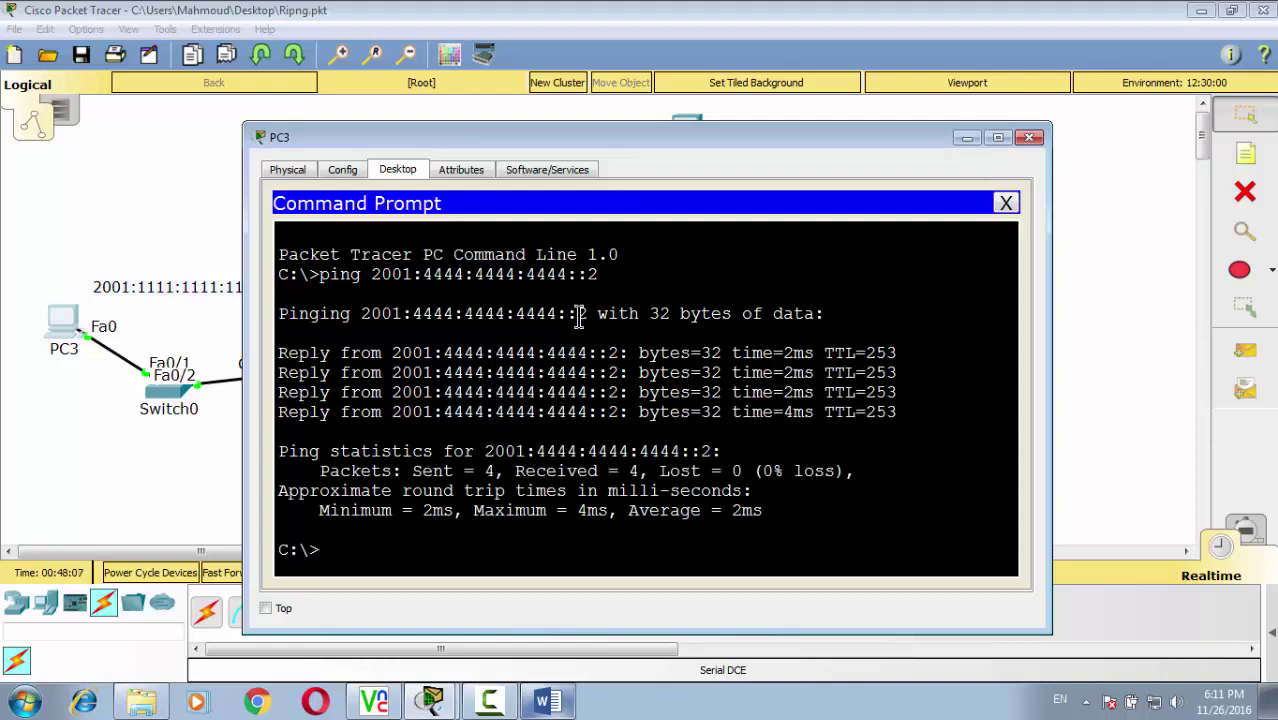
{"action": "left_click", "coordinate": [1030, 137]}
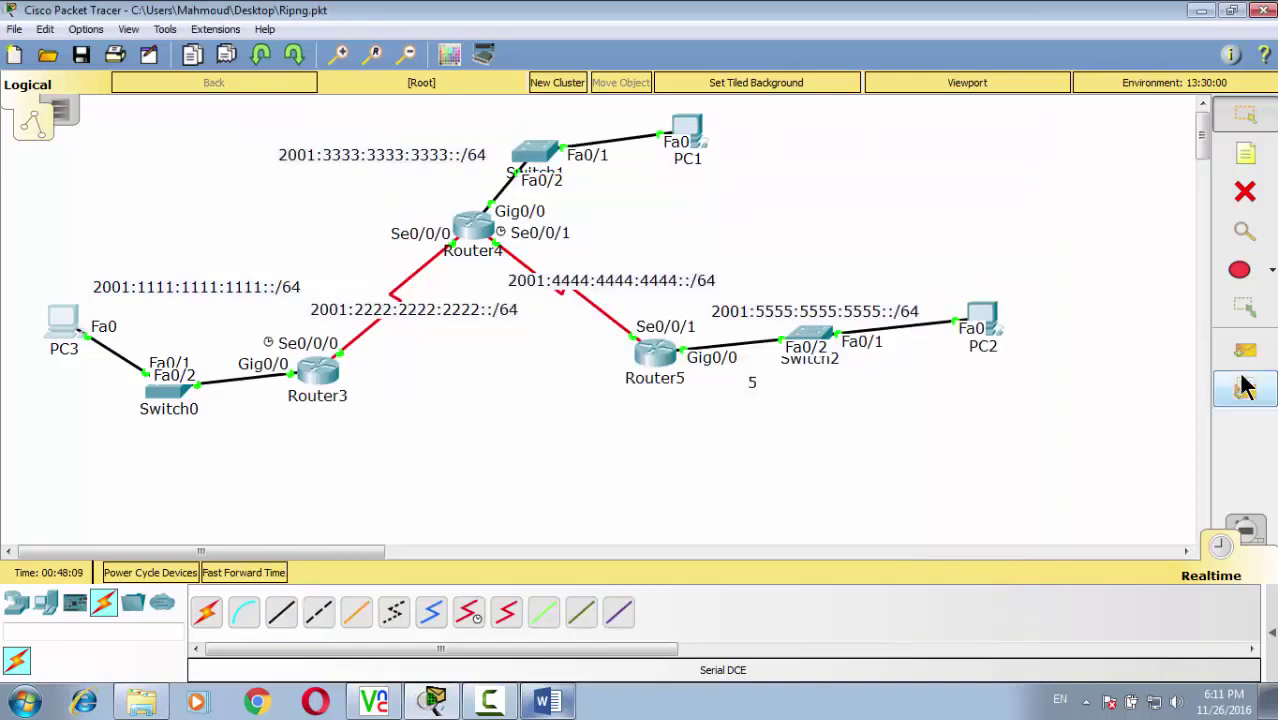
Step: Send a simple PDU from PC3 to PC2 and switch the network to simulation mode
{"action": "left_click", "coordinate": [1245, 350]}
{"action": "left_click", "coordinate": [63, 322]}
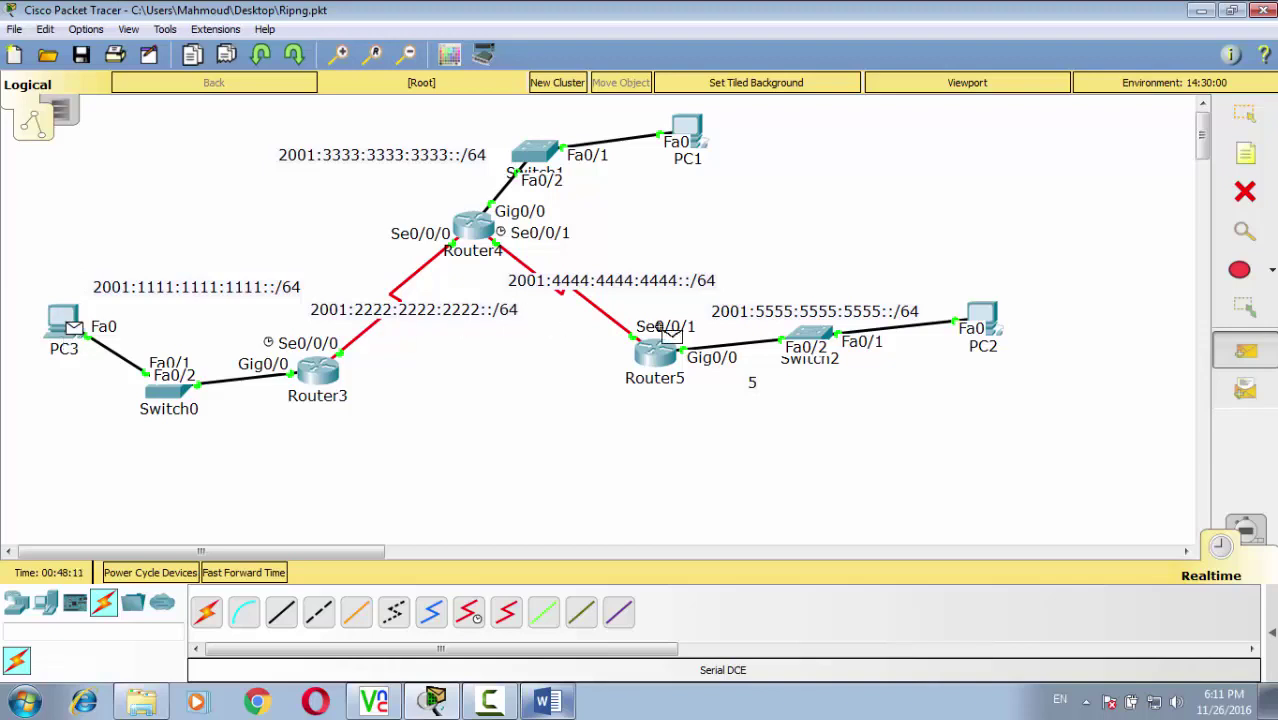
{"action": "left_click", "coordinate": [980, 320]}
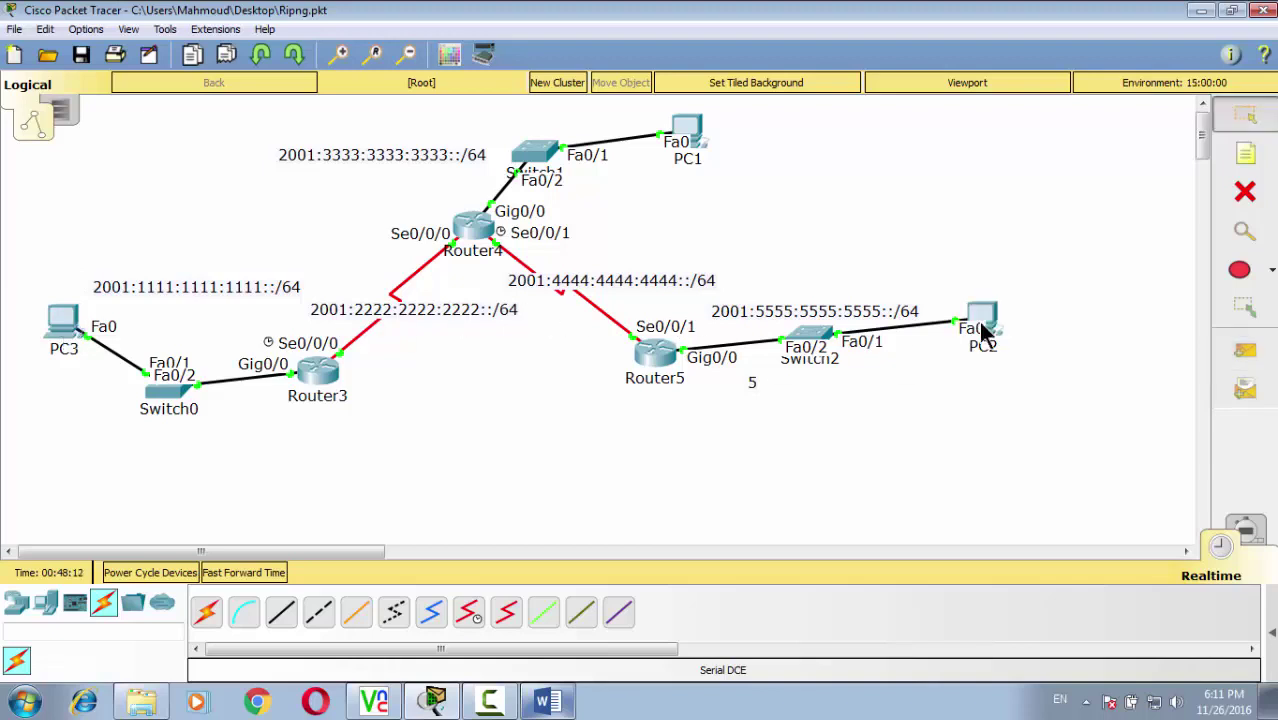
{"action": "left_click", "coordinate": [1250, 530]}
{"action": "left_click", "coordinate": [1204, 102]}
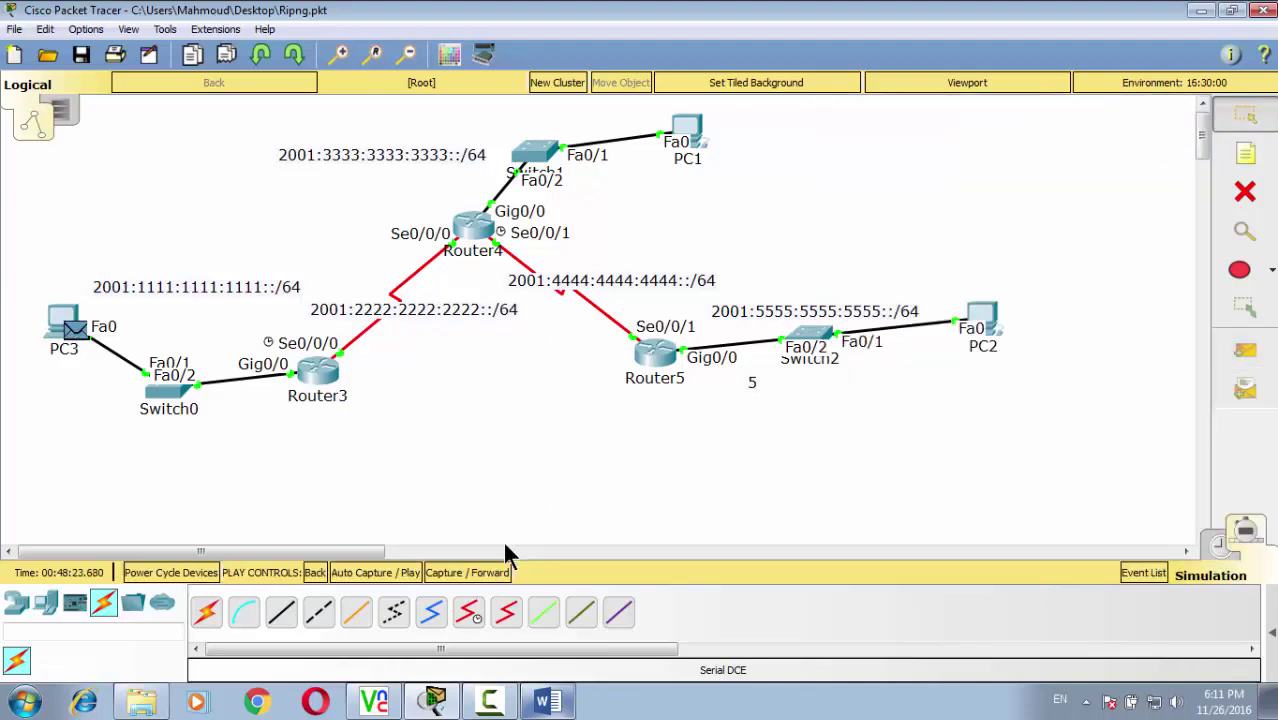
Step: Advance the simulation capture one event at a time to follow the PDU between PC3 and PC2 and back
{"action": "left_click", "coordinate": [490, 571]}
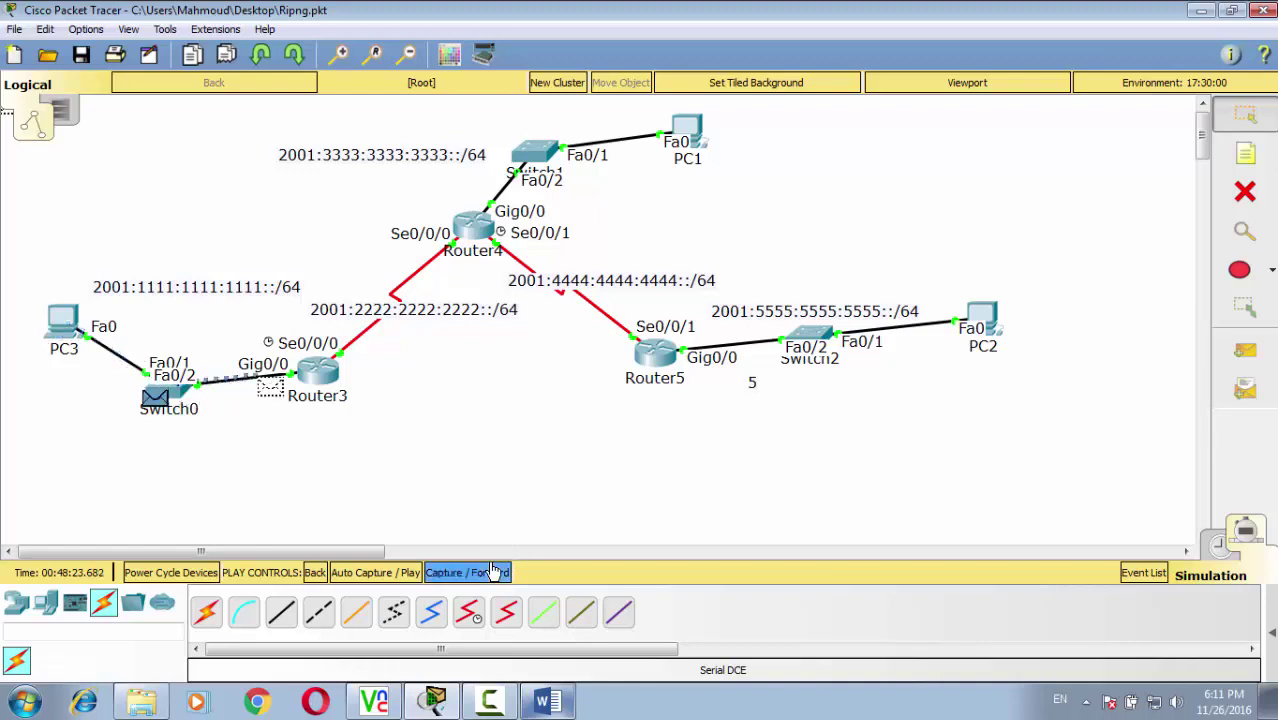
{"action": "left_click", "coordinate": [492, 571]}
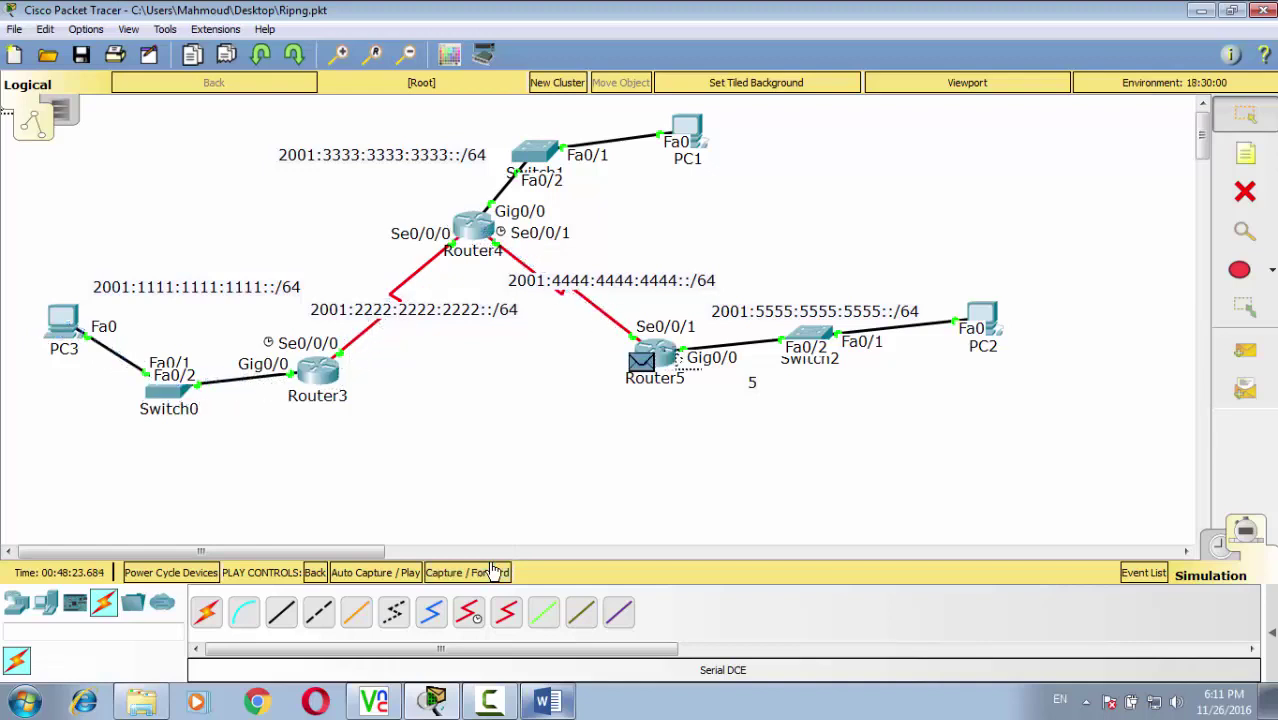
{"action": "left_click", "coordinate": [496, 571]}
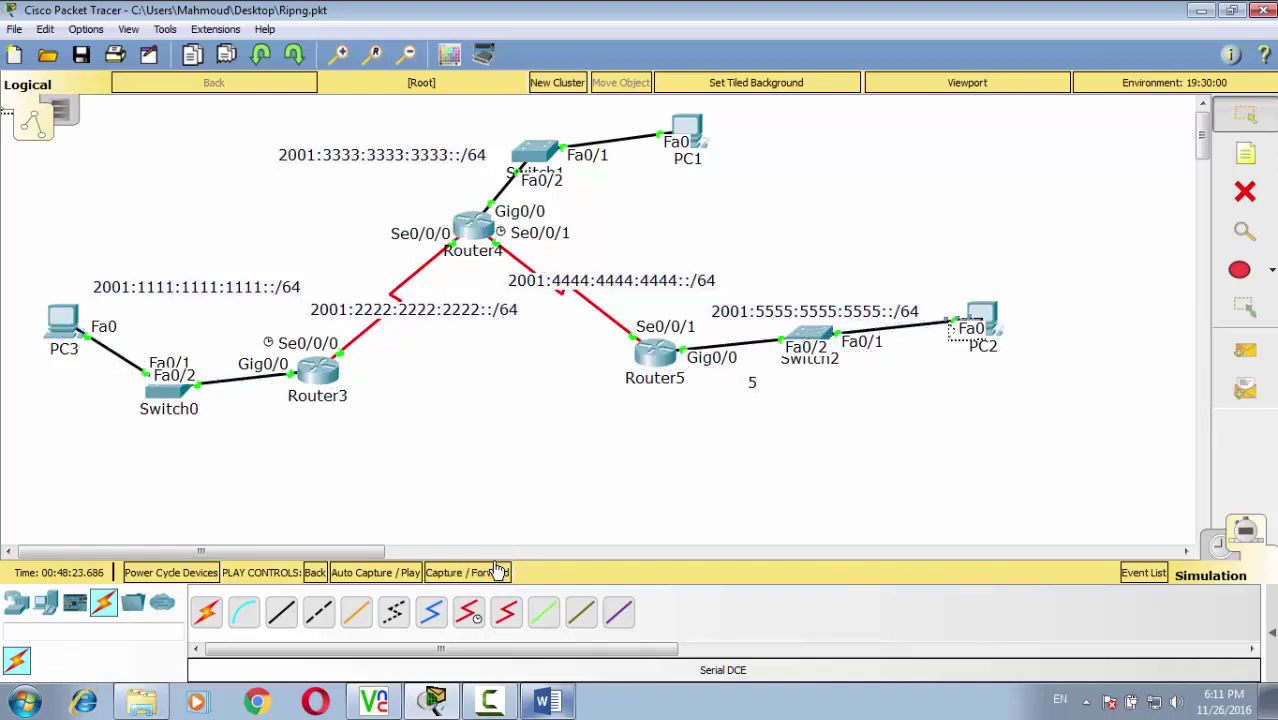
{"action": "left_click", "coordinate": [496, 571]}
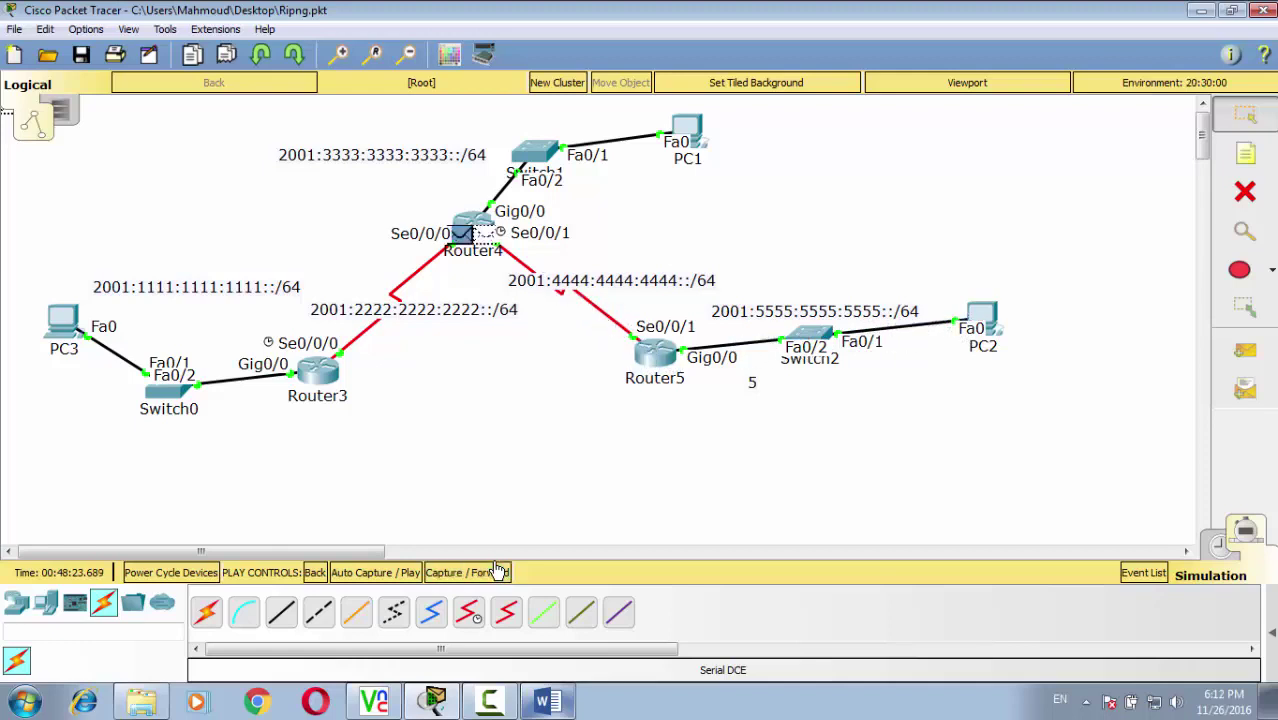
{"action": "left_click", "coordinate": [496, 571]}
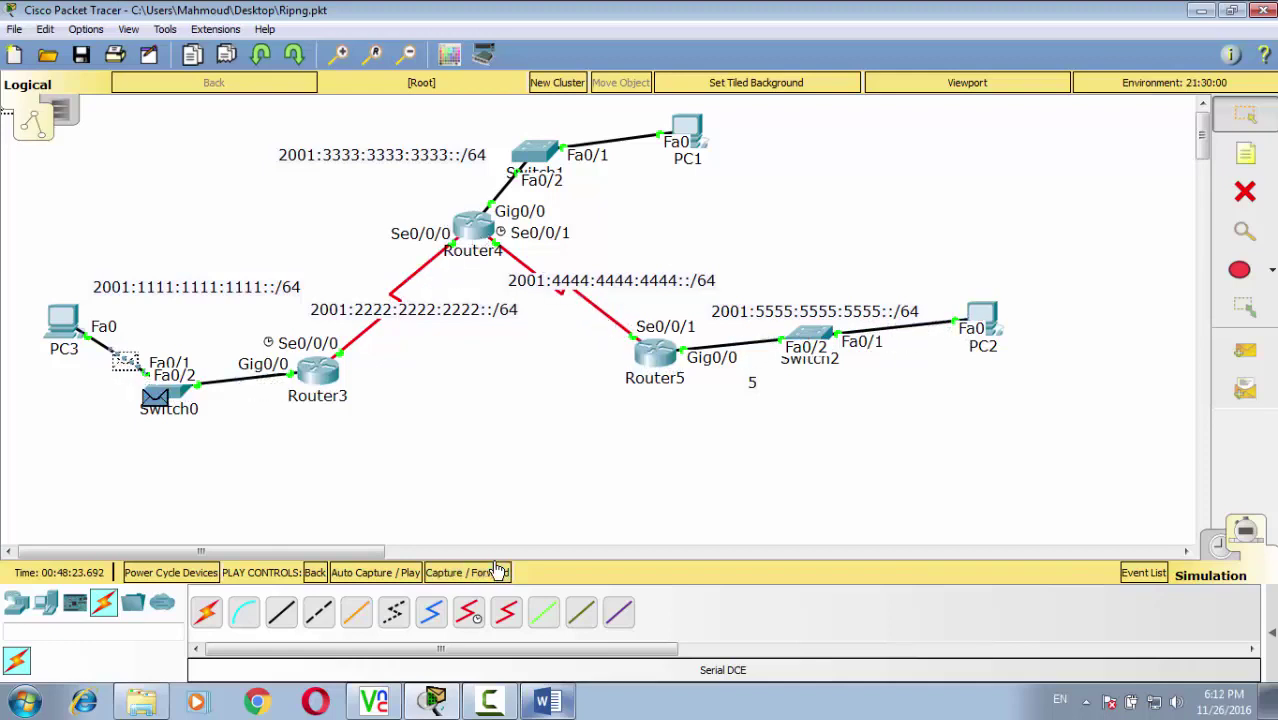
{"action": "left_click", "coordinate": [497, 571]}
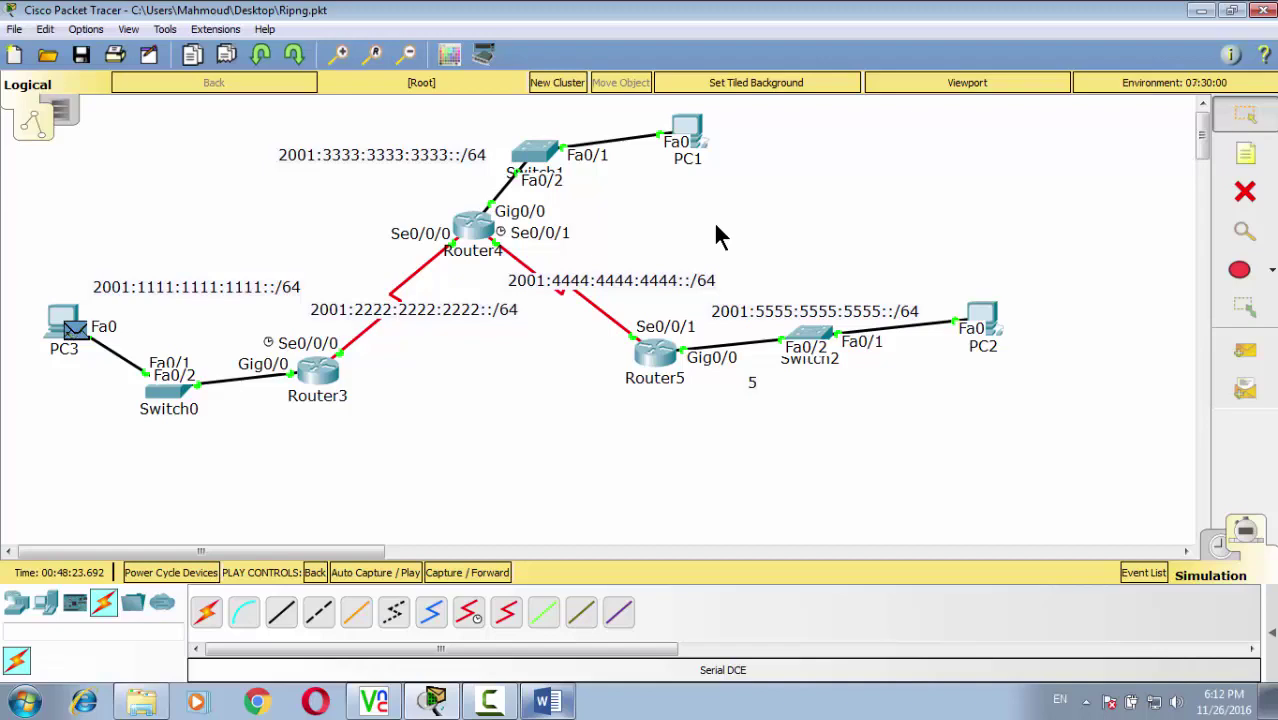
Step: Review PC3's IPv6 address and gateway in its IP configuration, close it and minimize the Packet Tracer window
{"action": "left_click", "coordinate": [64, 323]}
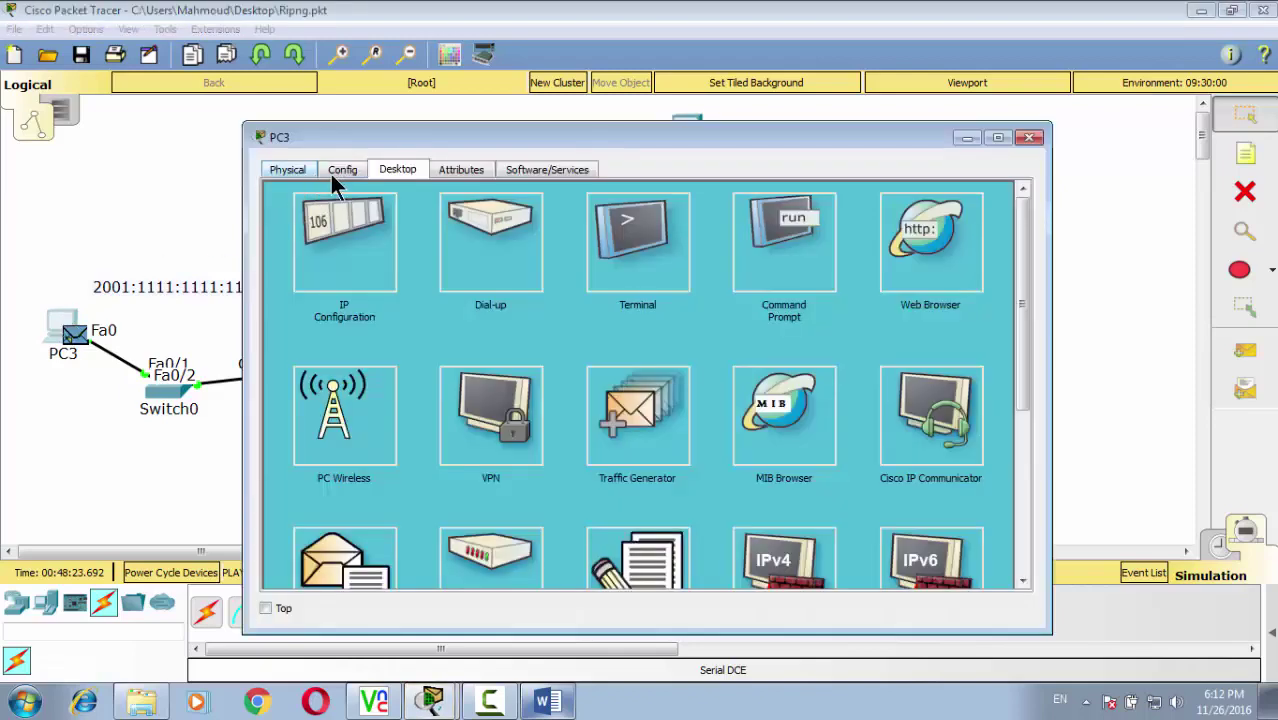
{"action": "left_click", "coordinate": [344, 240]}
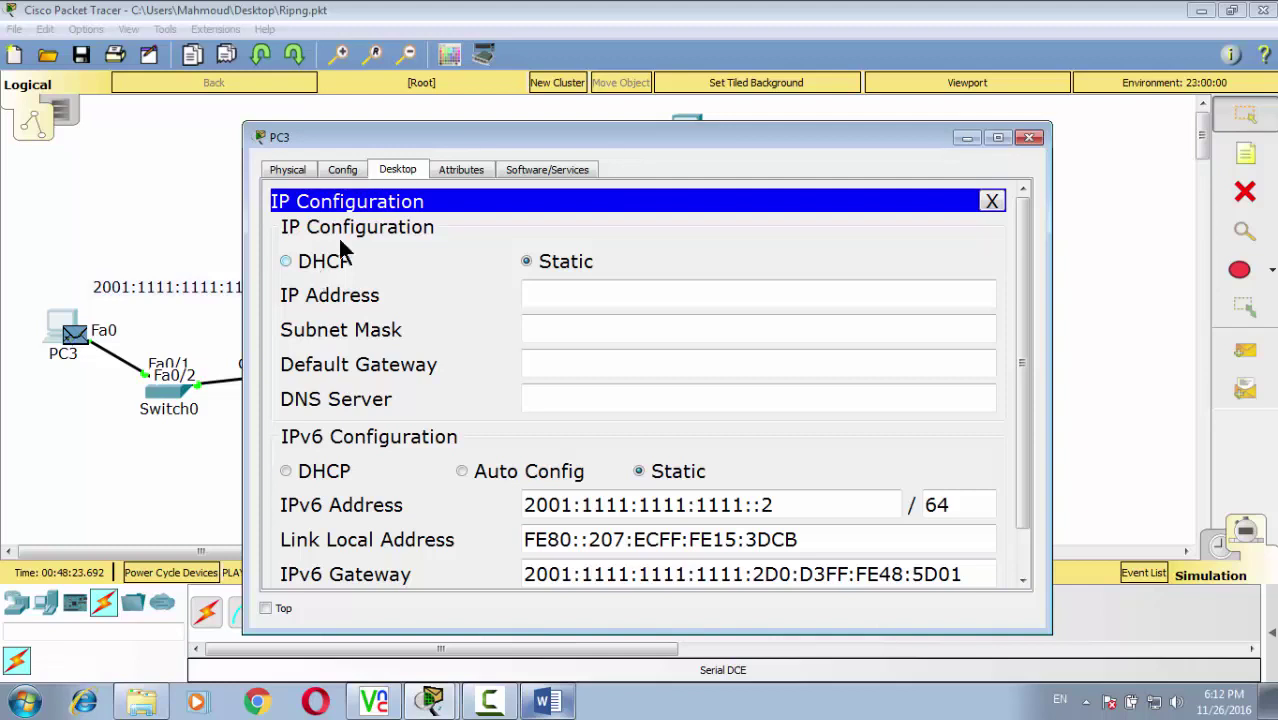
{"action": "left_click", "coordinate": [1033, 135]}
{"action": "left_click", "coordinate": [1200, 11]}
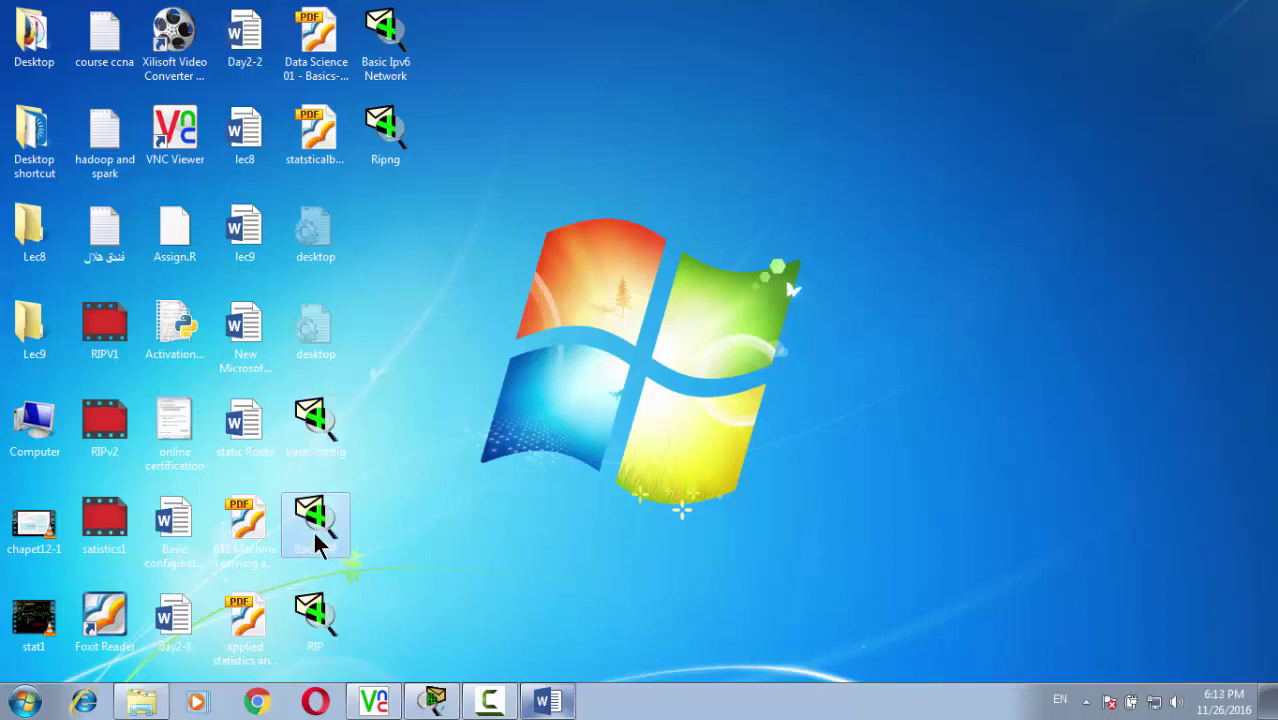
{"action": "left_click", "coordinate": [330, 505]}
{"action": "key", "text": "a"}
{"action": "key", "text": "a"}
{"action": "key", "text": "a"}
{"action": "key", "text": "a"}
{"action": "key", "text": "a"}
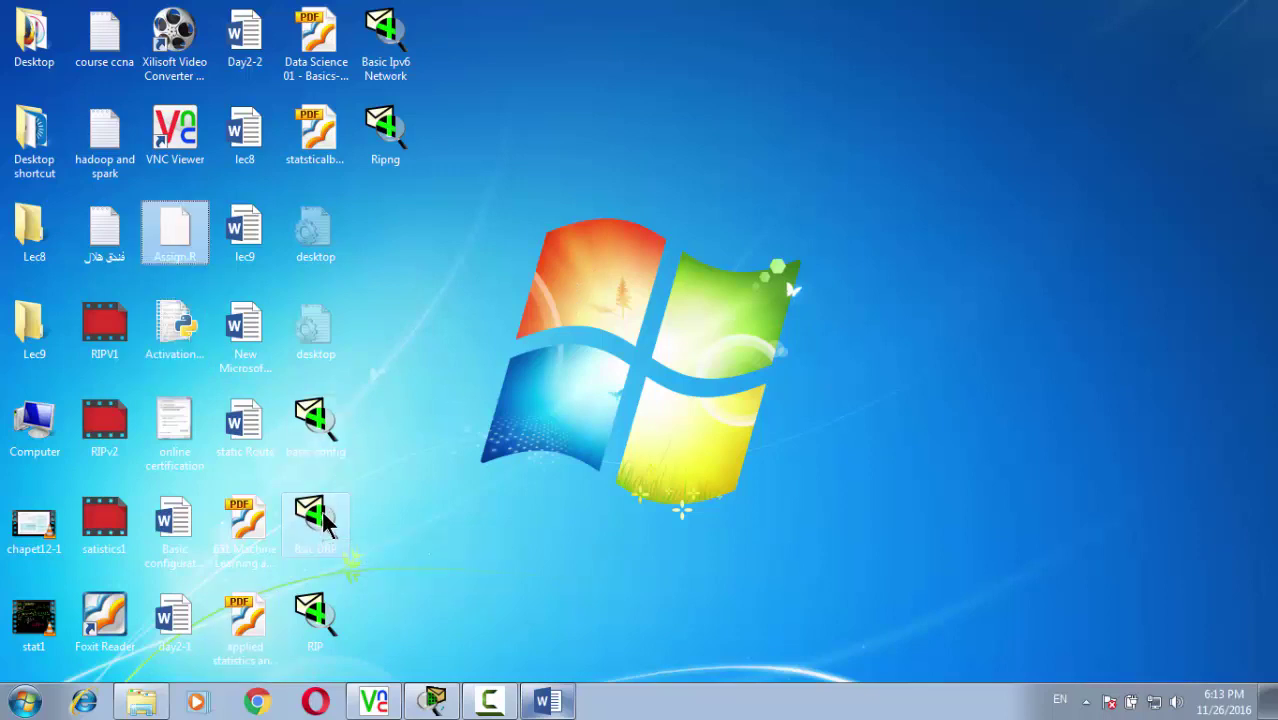
{"action": "key", "text": "a"}
{"action": "key", "text": "a"}
{"action": "key", "text": "a"}
{"action": "key", "text": "a"}
{"action": "key", "text": "a"}
{"action": "key", "text": "a"}
{"action": "key", "text": "a"}
{"action": "key", "text": "a"}
{"action": "key", "text": "a"}
{"action": "key", "text": "a"}
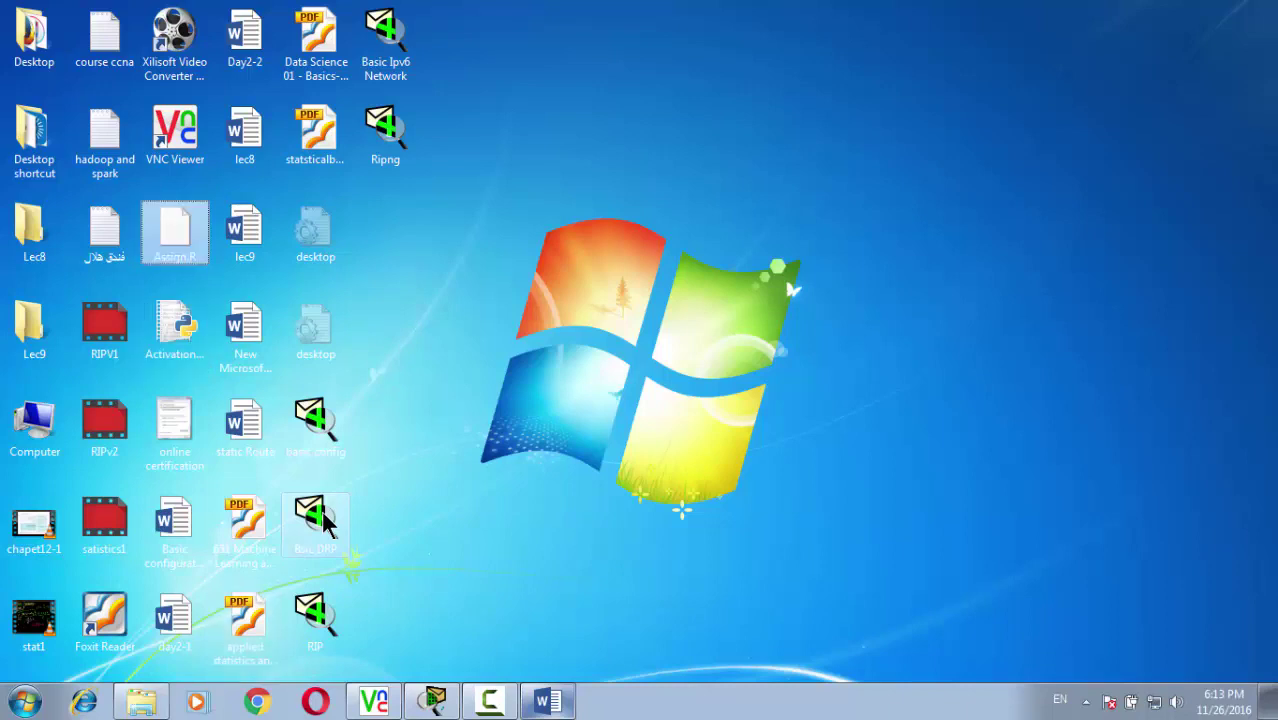
Step: Switch to the RIPV2.pkt topology and display Router0's IPv4 routing table with "show ip route" in its enlarged CLI
{"action": "left_click", "coordinate": [431, 698]}
{"action": "left_click", "coordinate": [503, 708]}
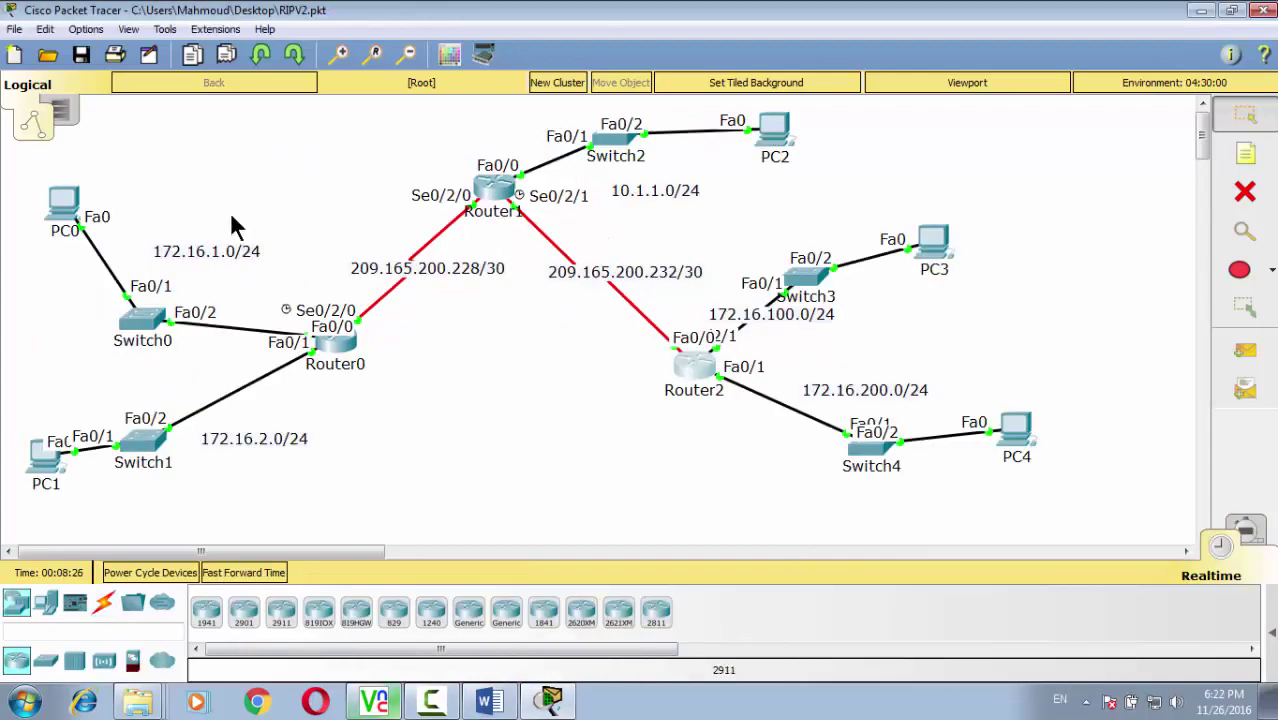
{"action": "left_click", "coordinate": [337, 350]}
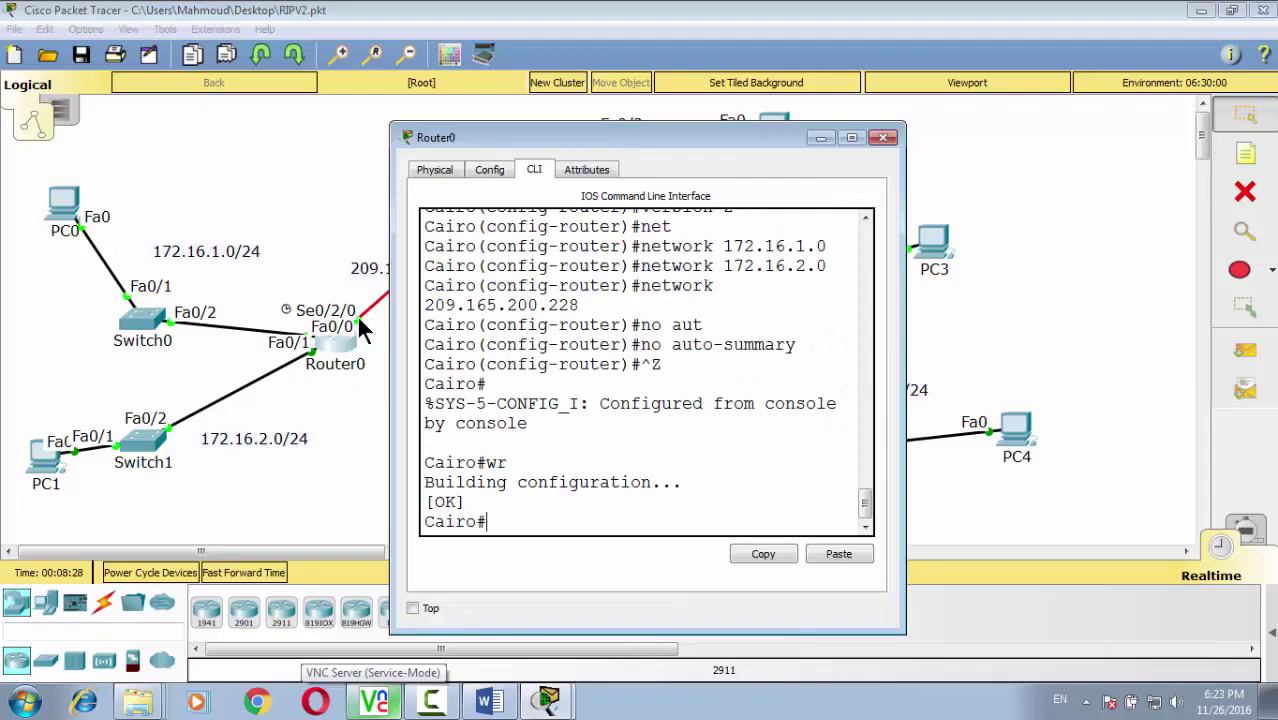
{"action": "double_click", "coordinate": [469, 135]}
{"action": "type", "text": "sh"}
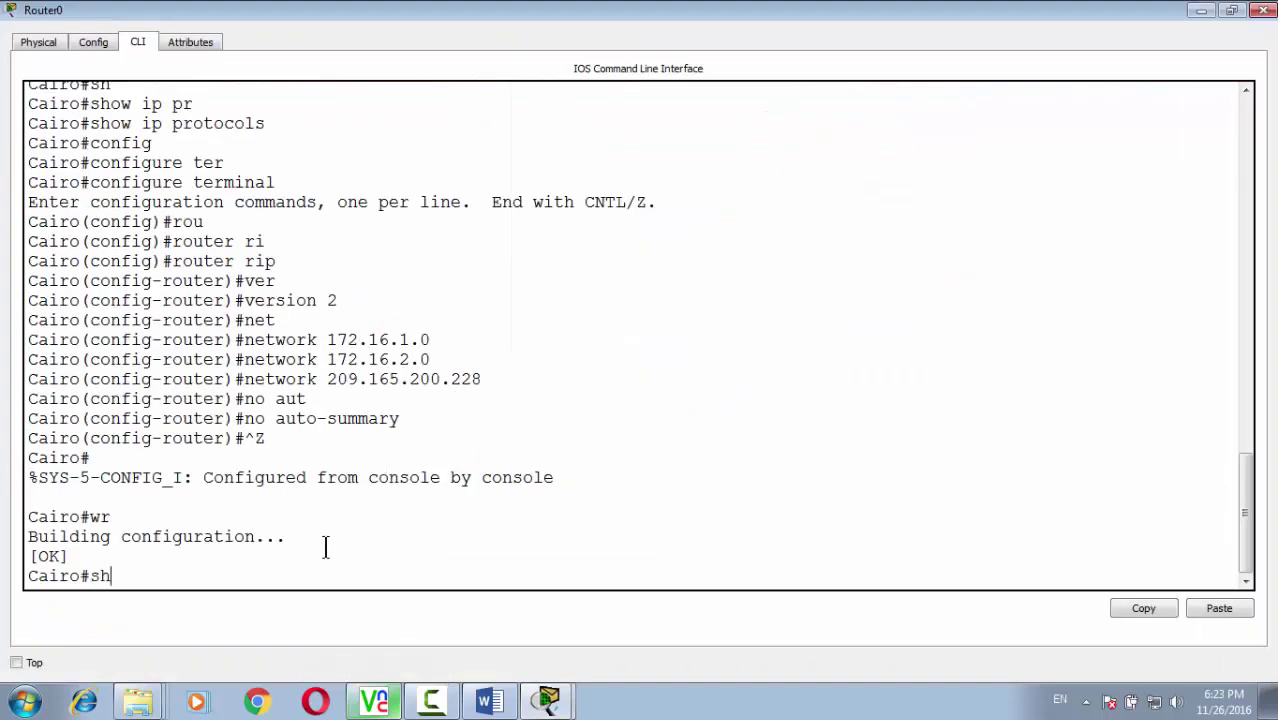
{"action": "key", "text": "Tab"}
{"action": "type", "text": "ip rou"}
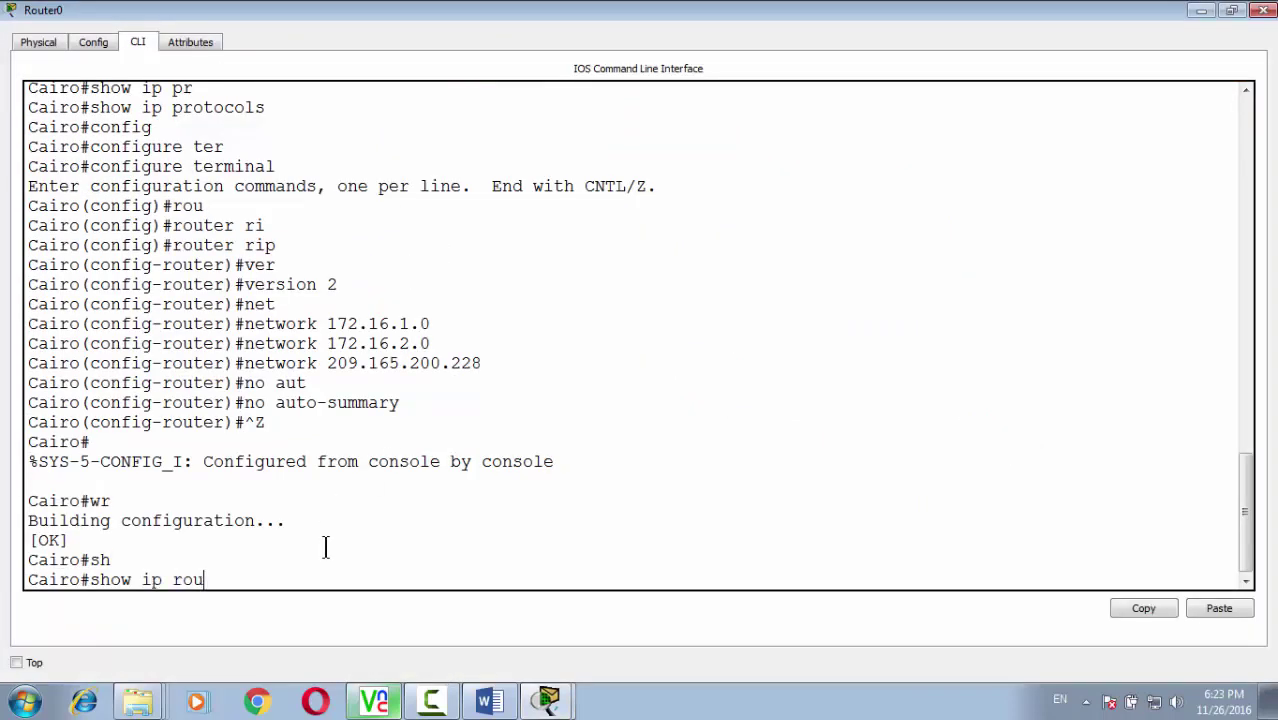
{"action": "key", "text": "Tab"}
{"action": "key", "text": "Return"}
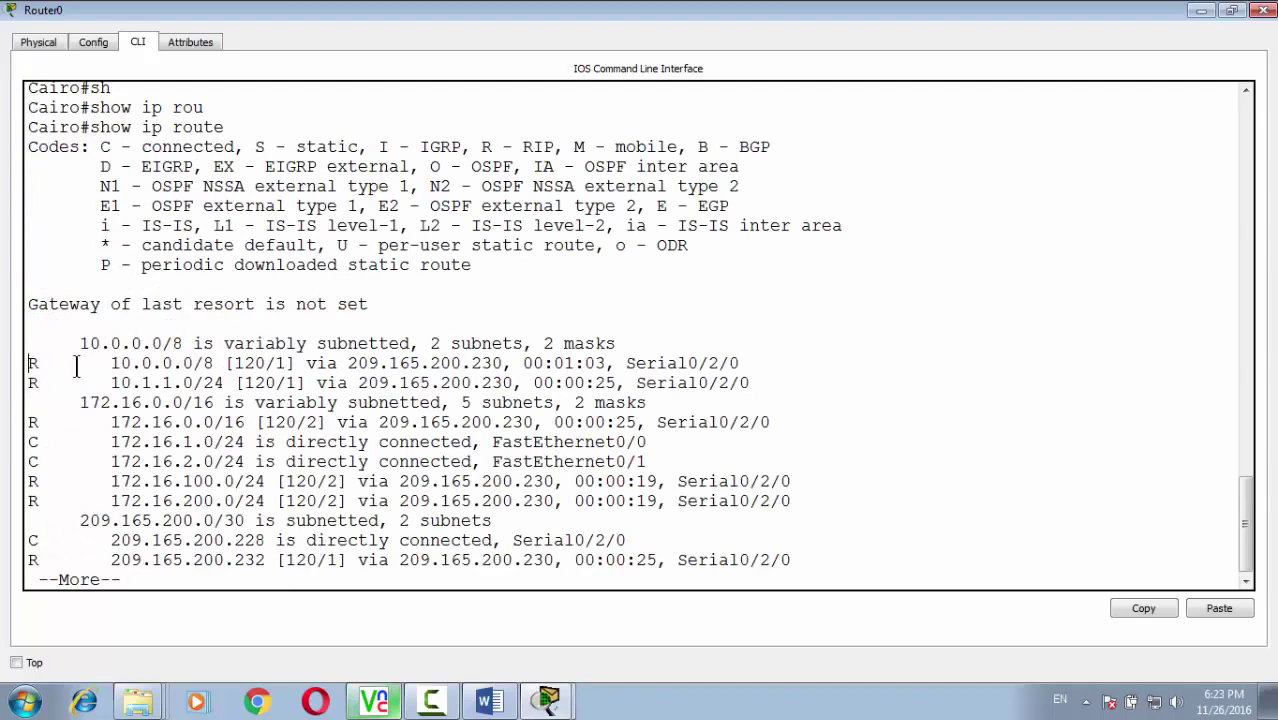
Step: Examine the RIP and connected routes in Router0's table, finish the paused output and close the router window
{"action": "left_click_drag", "start_coordinate": [28, 362], "coordinate": [288, 558]}
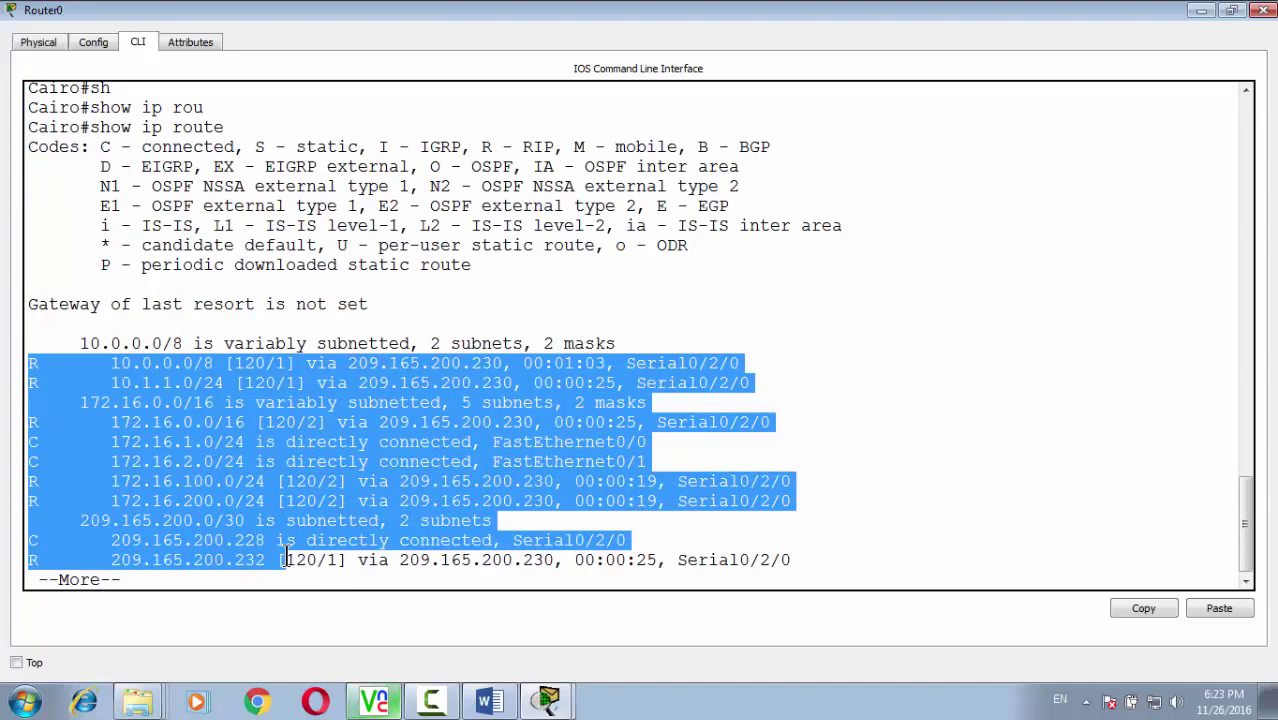
{"action": "key", "text": "space"}
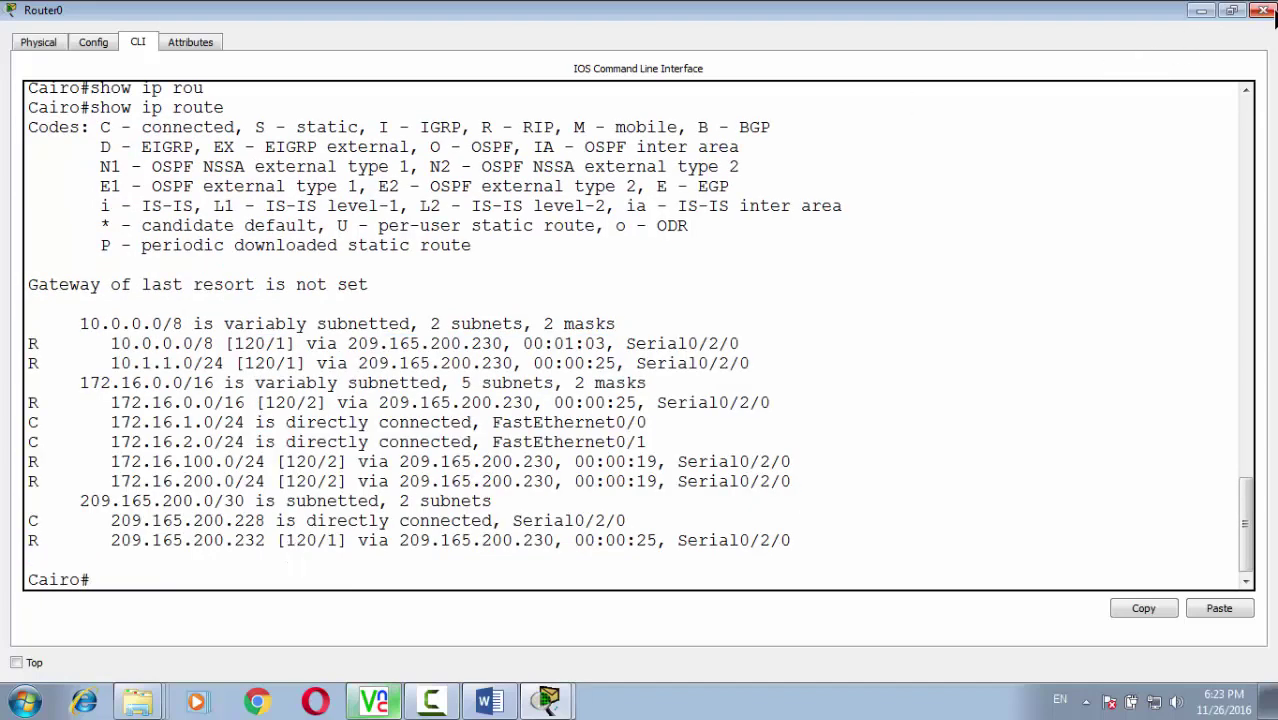
{"action": "left_click", "coordinate": [1263, 10]}
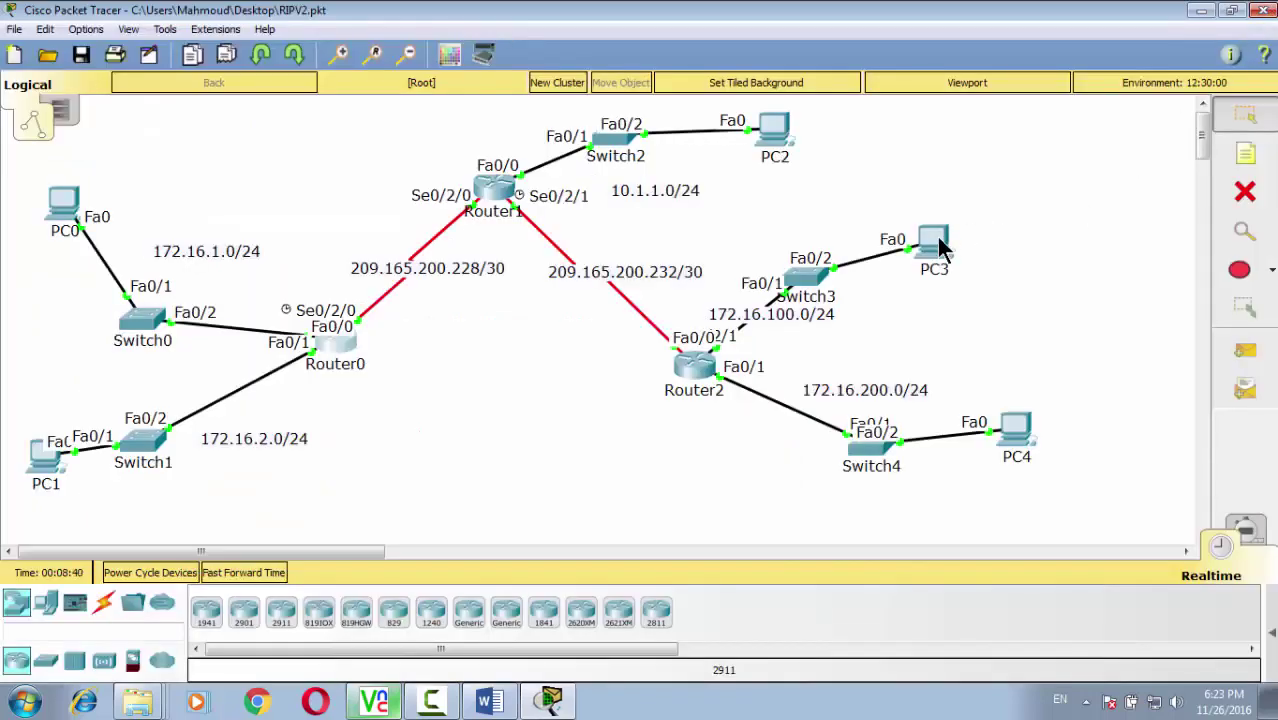
Step: Browse the network device categories from hubs to the wireless device models
{"action": "mouse_move", "coordinate": [921, 262]}
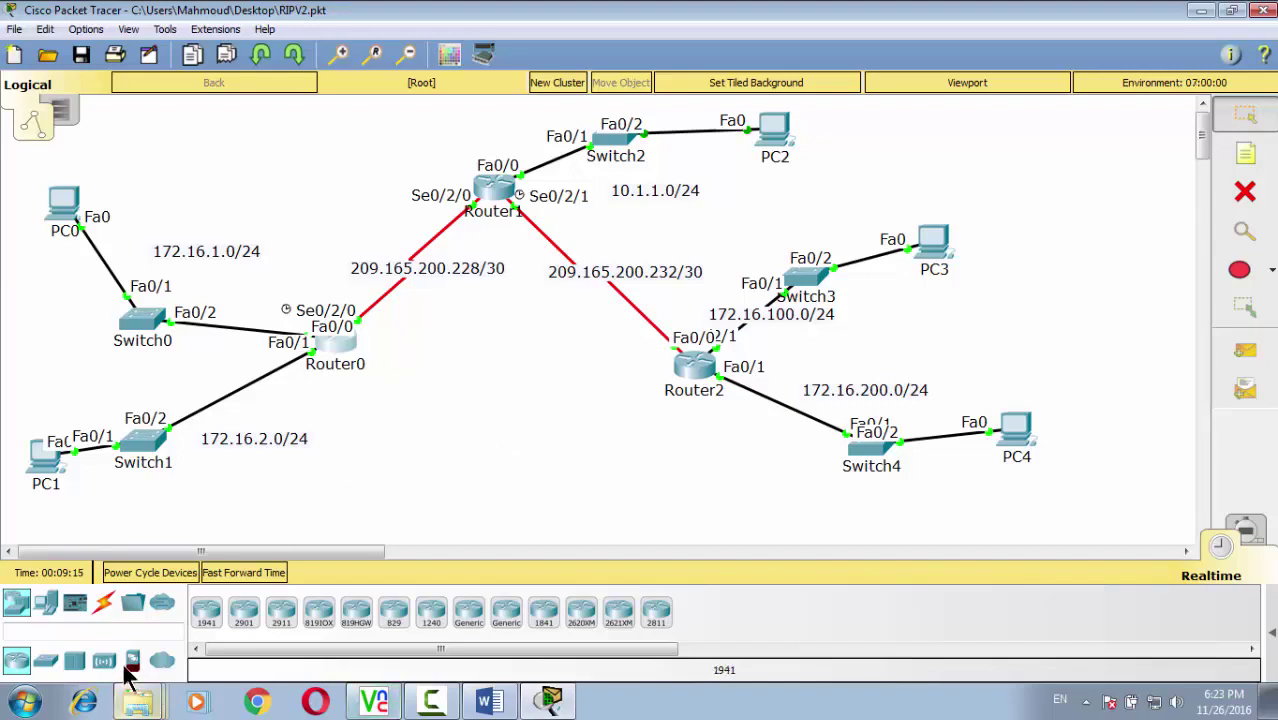
{"action": "left_click", "coordinate": [75, 662]}
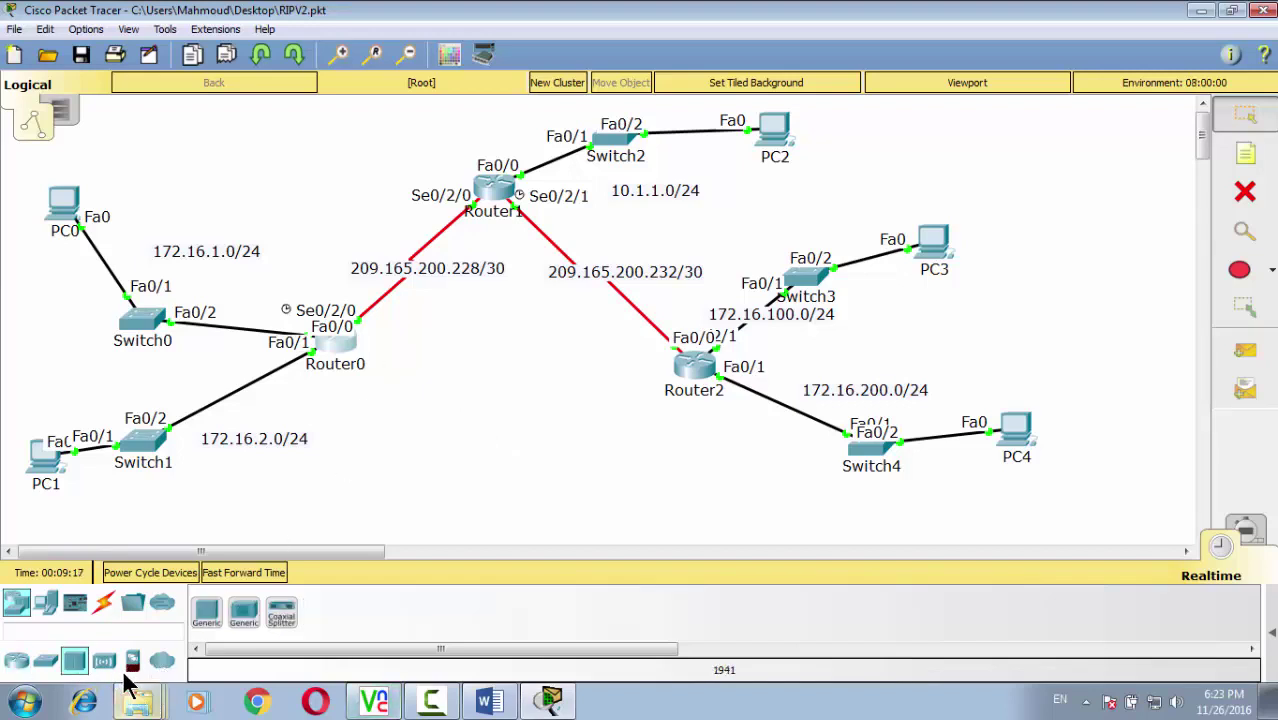
{"action": "left_click", "coordinate": [104, 661]}
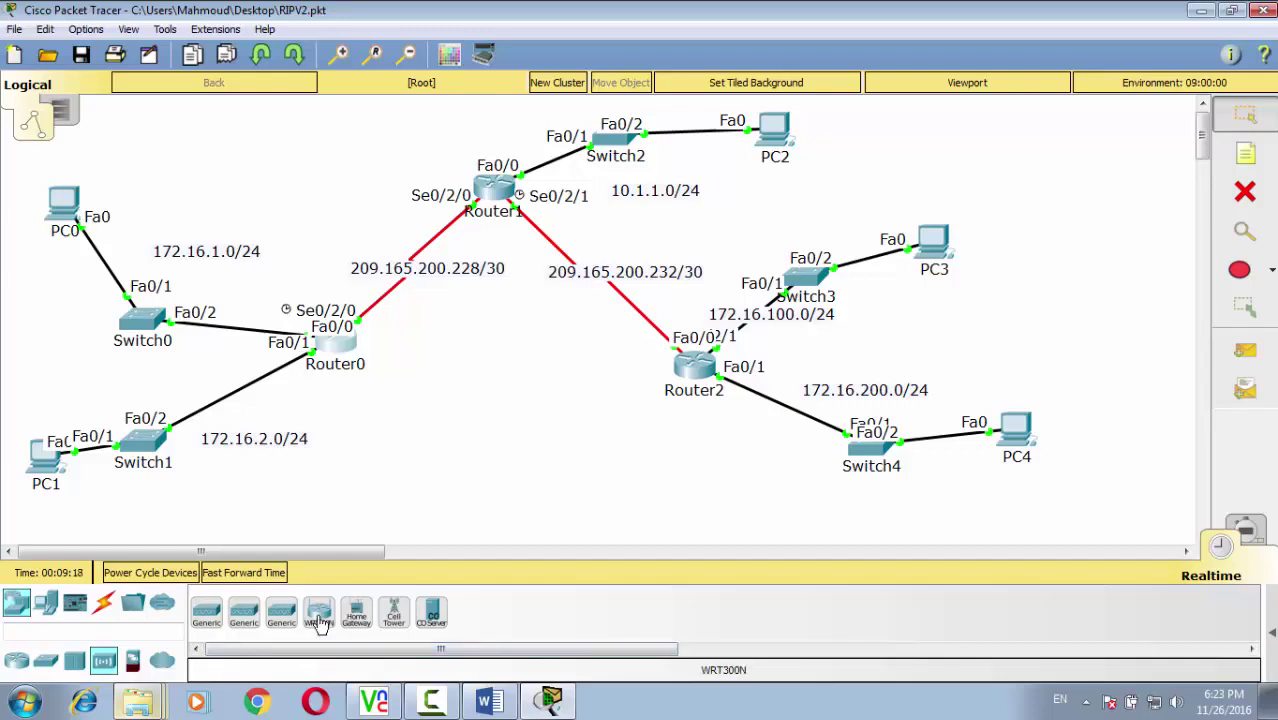